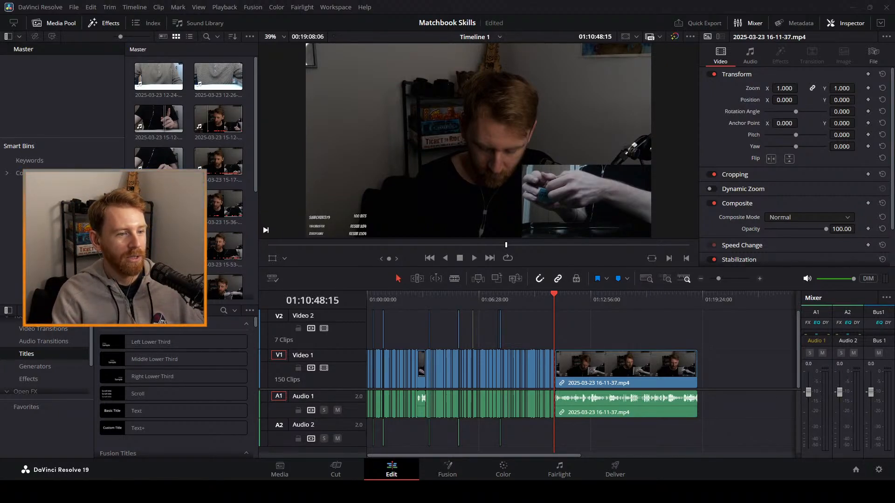
# Scrub and play the finely cut clips between about 01:09:58 and 01:10:44, just before the long uncut clip.
pyautogui.click(551, 303)
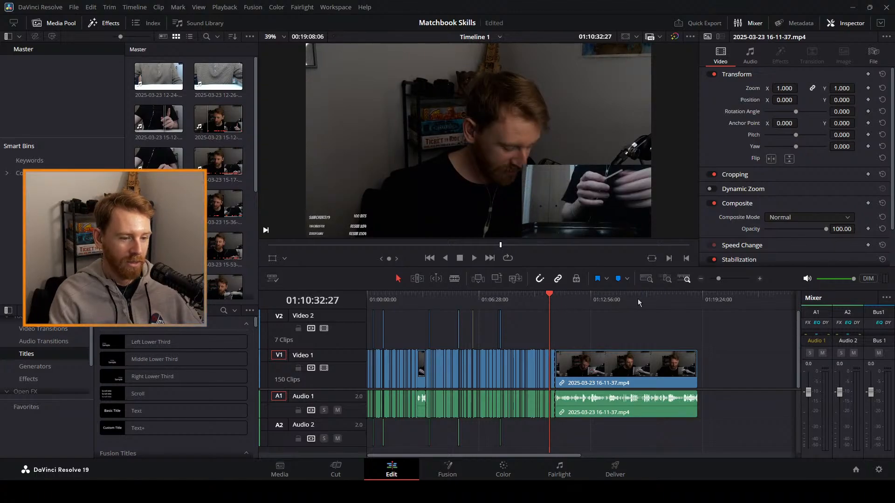
pyautogui.scroll(5, 637, 298)
pyautogui.scroll(2, 650, 338)
pyautogui.click(742, 302)
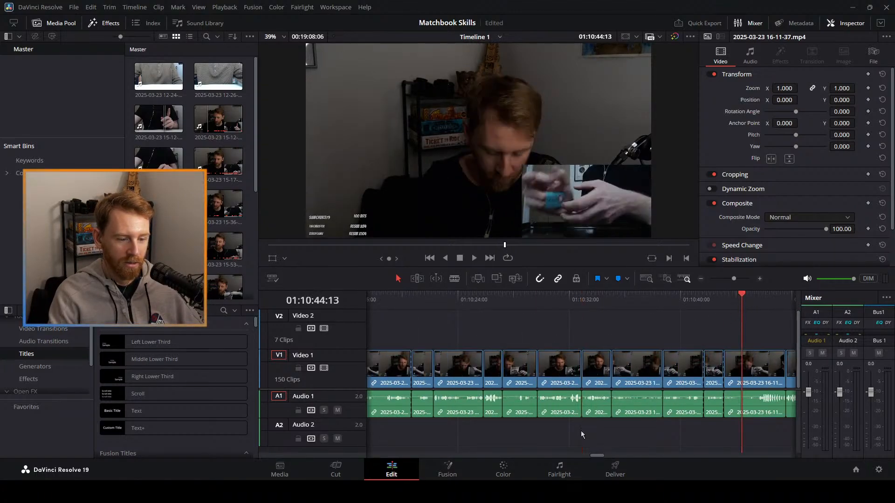
pyautogui.moveTo(597, 456); pyautogui.dragTo(601, 458)
pyautogui.scroll(-2, 613, 354)
pyautogui.moveTo(599, 301); pyautogui.dragTo(493, 311)
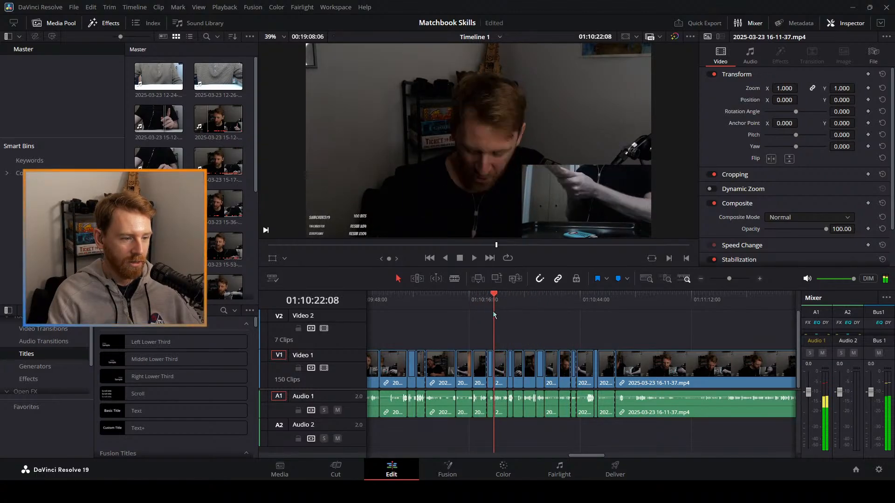
pyautogui.press('space')
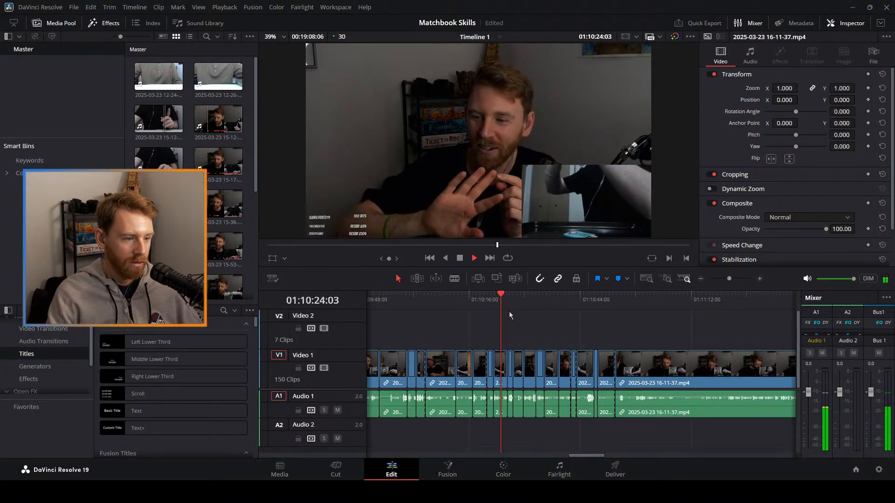
pyautogui.moveTo(459, 306); pyautogui.dragTo(405, 301)
pyautogui.click(379, 299)
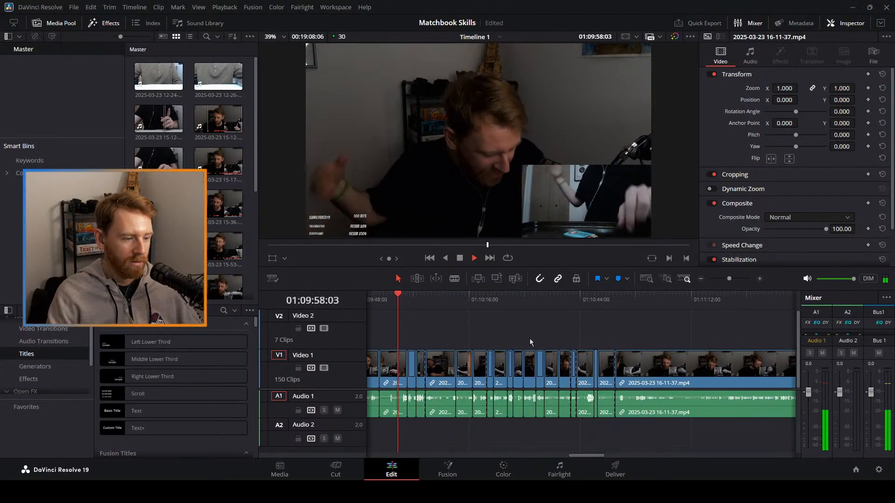
pyautogui.moveTo(500, 289); pyautogui.dragTo(509, 328)
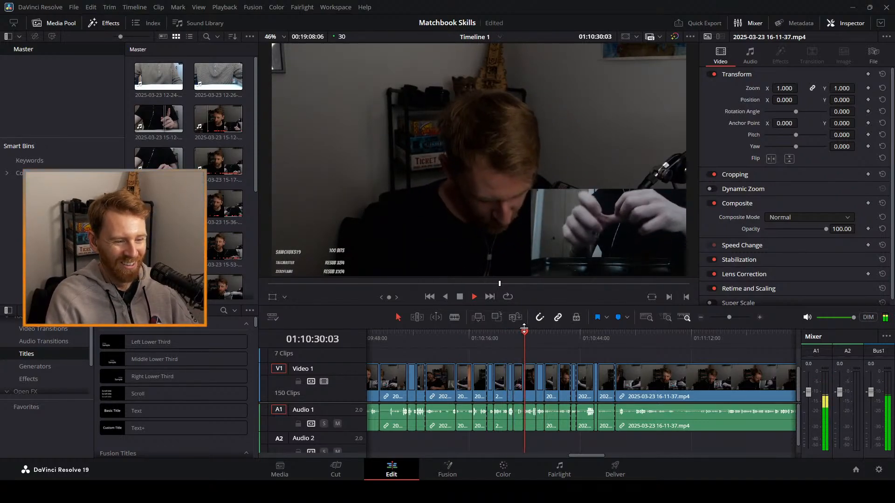
pyautogui.moveTo(526, 335); pyautogui.dragTo(615, 340)
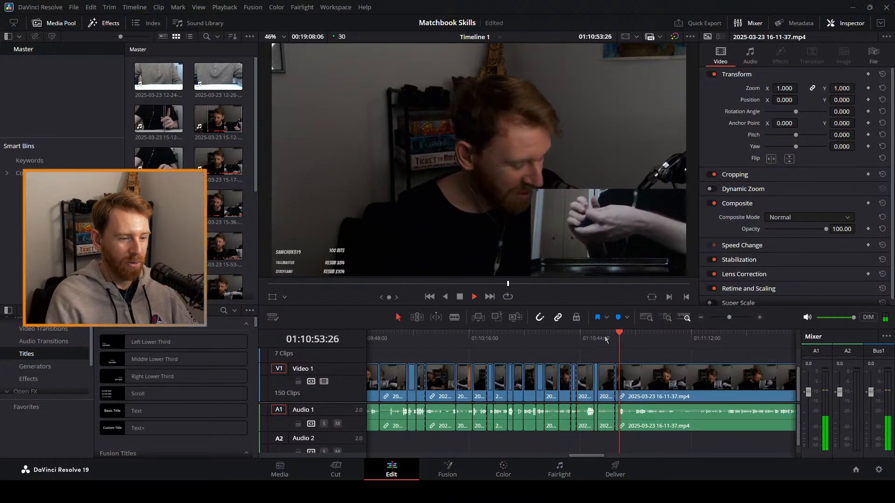
pyautogui.click(593, 335)
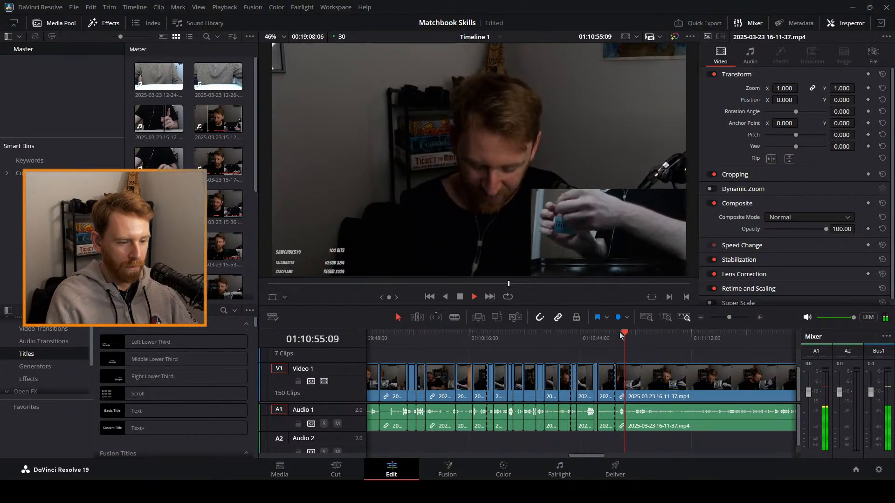
pyautogui.click(638, 333)
pyautogui.moveTo(639, 332)
pyautogui.mouseDown()
pyautogui.moveTo(674, 336)
pyautogui.moveTo(631, 335)
pyautogui.mouseUp()
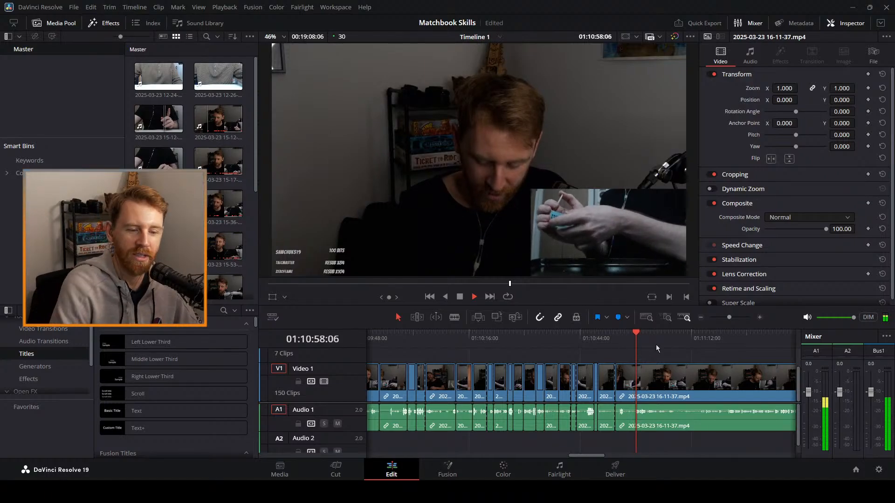
# Show the whole timeline and check its start, the beginning of the uncut clip, and the edited section near 01:06:54.
pyautogui.moveTo(728, 317); pyautogui.dragTo(717, 319)
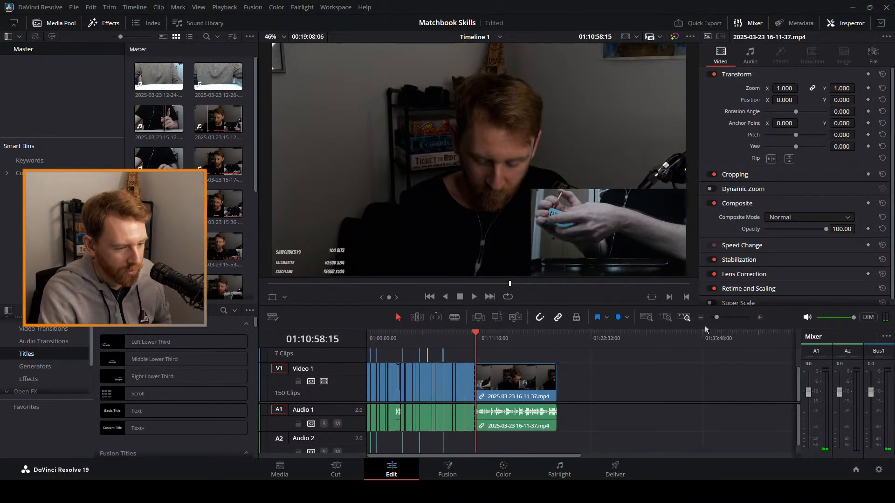
pyautogui.press('Home')
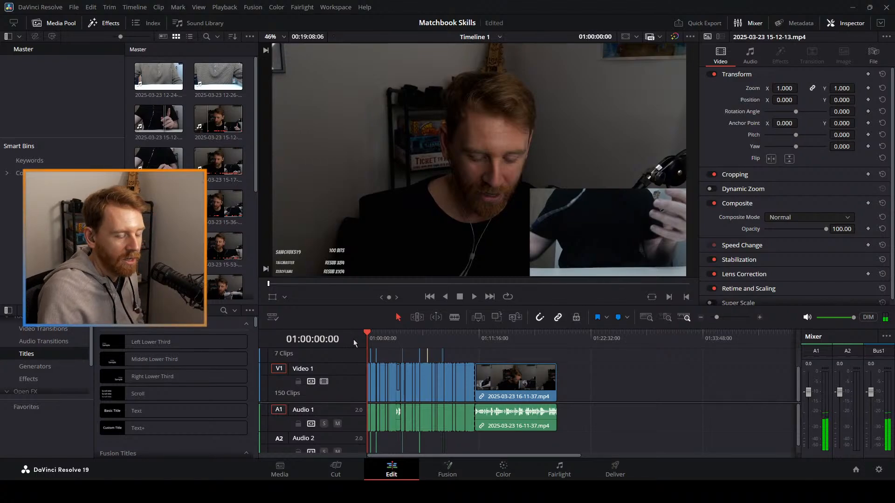
pyautogui.click(475, 337)
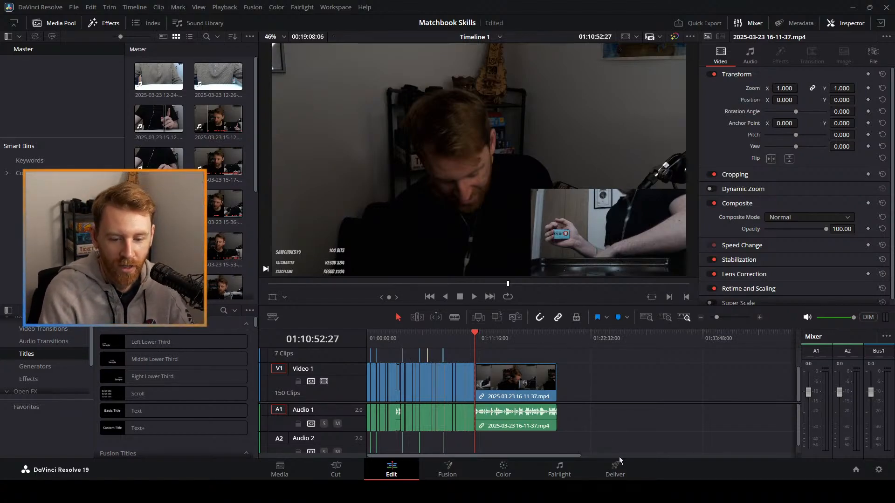
pyautogui.moveTo(475, 333); pyautogui.dragTo(436, 340)
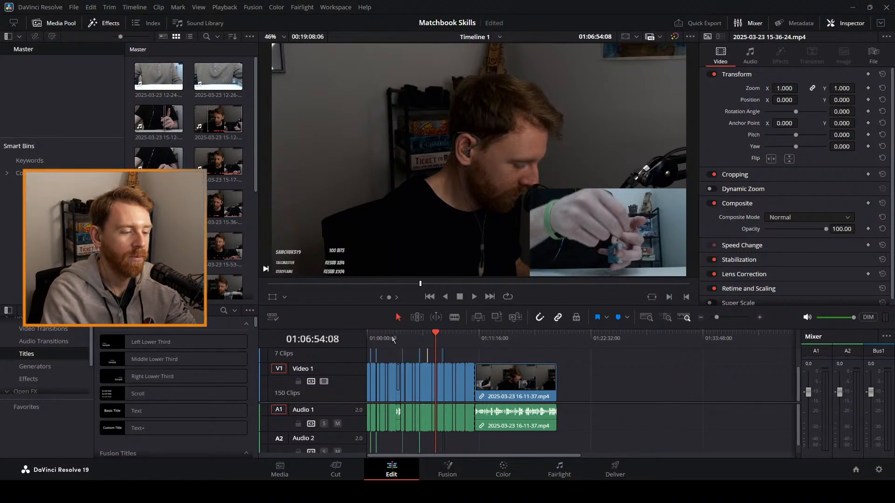
# Preview the overlay Screenshot 2025-03-26 194615.png on the Video 2 track, starting from 01:07:35:06.
pyautogui.scroll(5, 427, 339)
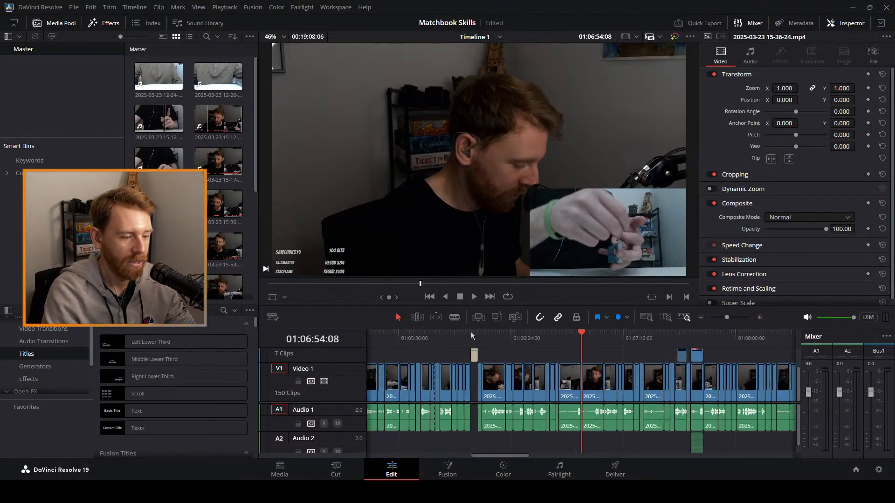
pyautogui.click(472, 334)
pyautogui.click(678, 333)
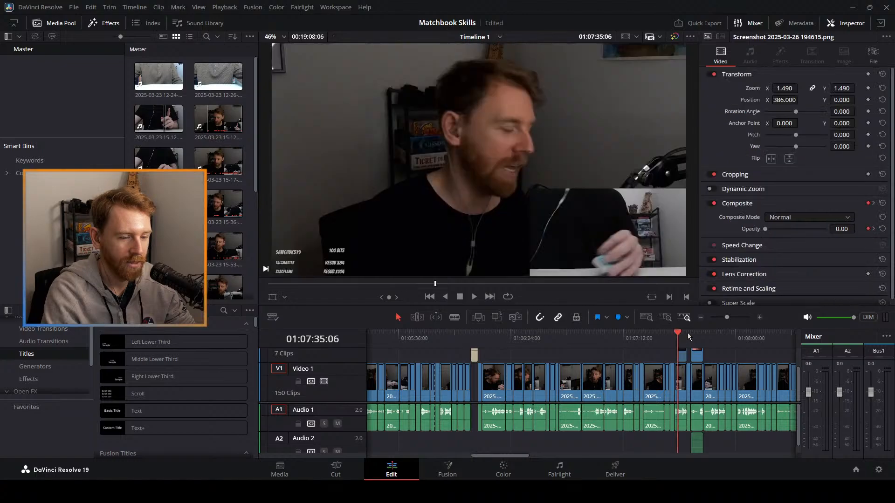
pyautogui.press('space')
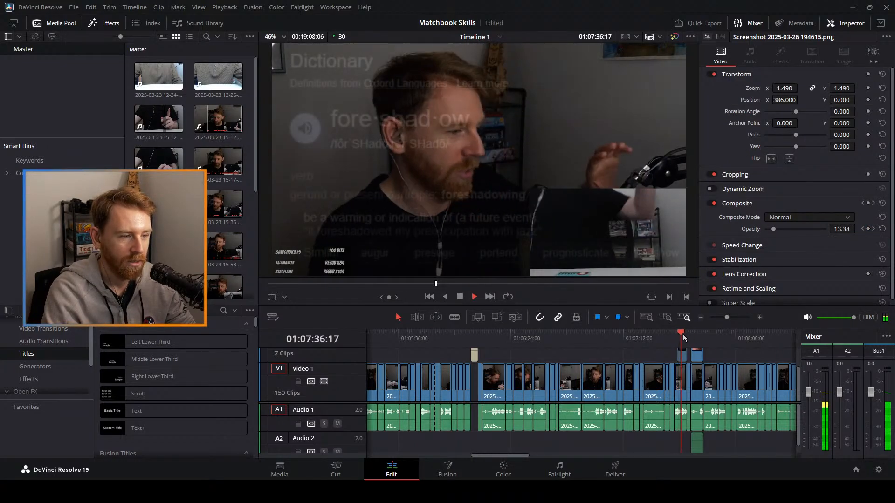
pyautogui.moveTo(707, 340); pyautogui.dragTo(712, 333)
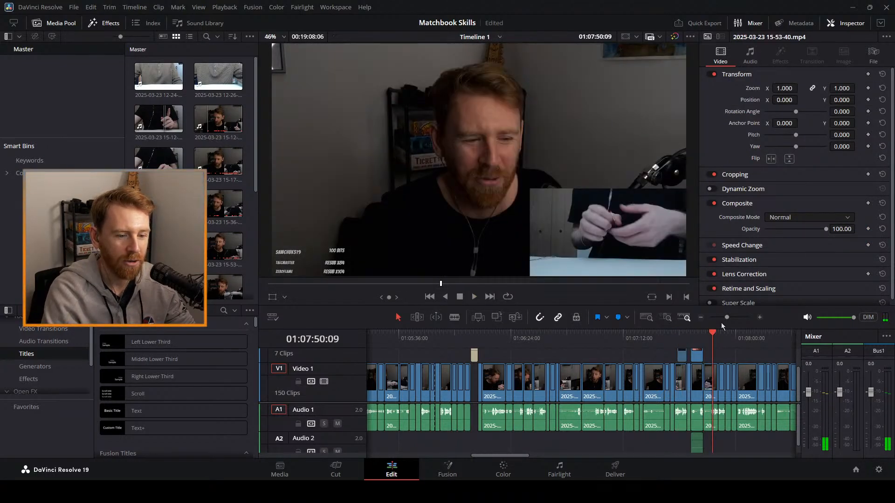
# Return to the start of the uncut clip at about 01:10:53 and replay its opening seconds for a possible cut point.
pyautogui.click(721, 317)
pyautogui.click(627, 338)
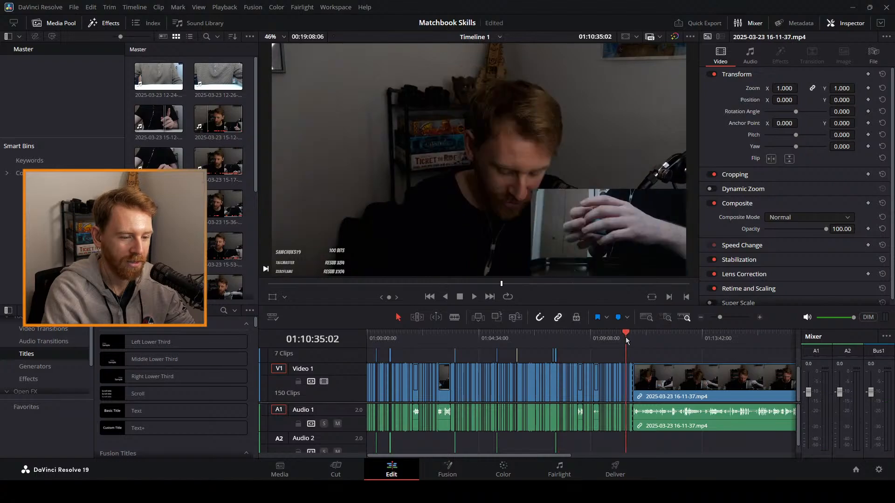
pyautogui.moveTo(626, 338); pyautogui.dragTo(632, 336)
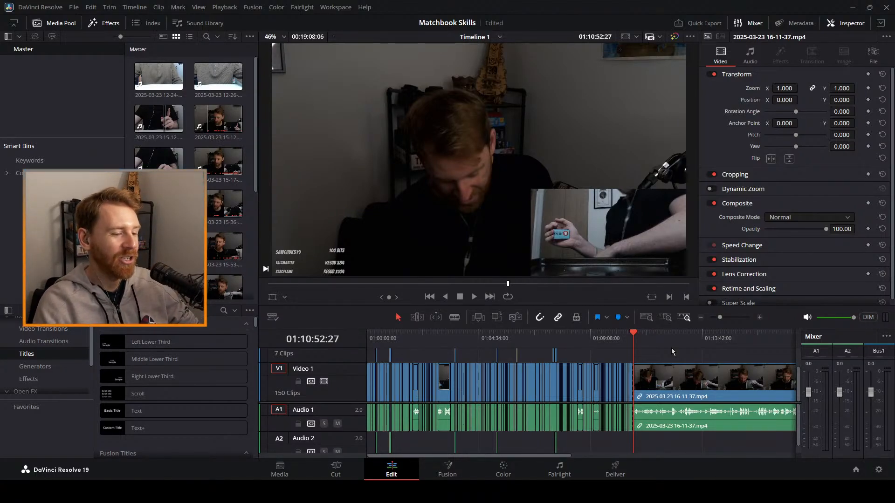
pyautogui.press('space')
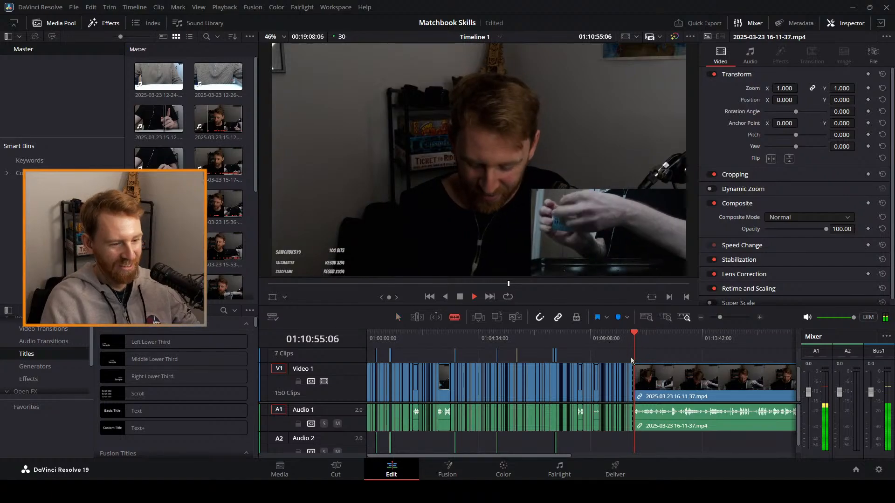
pyautogui.press('space')
pyautogui.press('b')
pyautogui.press('space')
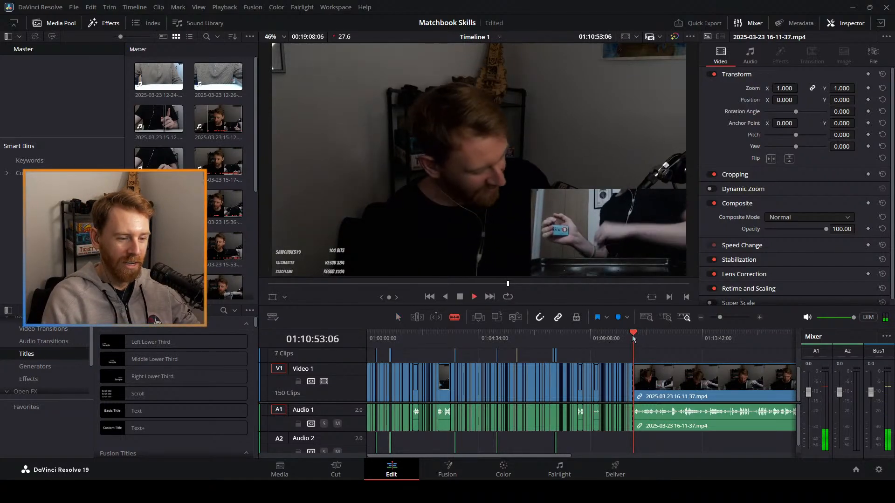
pyautogui.press('space')
pyautogui.moveTo(638, 334); pyautogui.dragTo(633, 333)
pyautogui.press('space')
pyautogui.press('space')
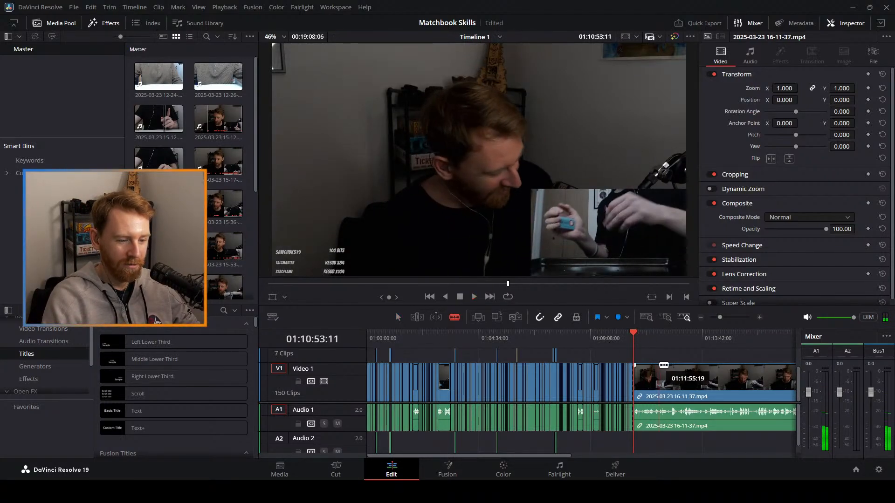
pyautogui.scroll(4, 643, 347)
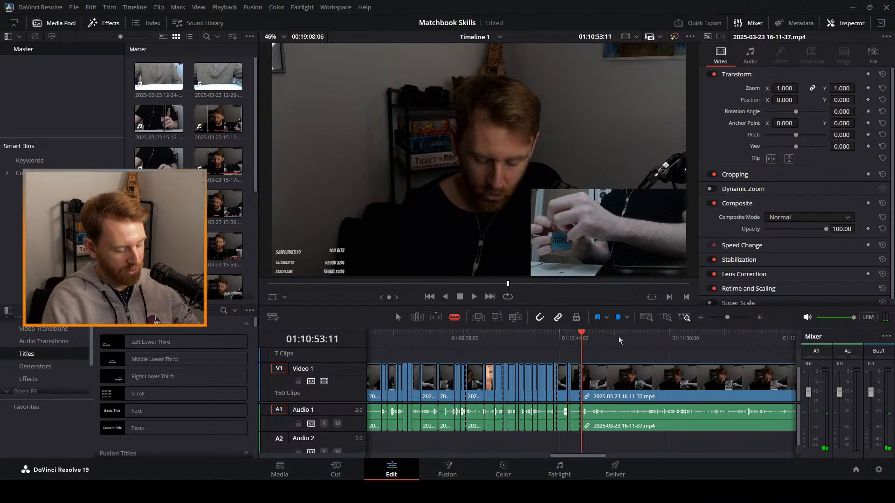
pyautogui.press('a')
# Scrub through the uncut clip from about 01:10:54 to 01:12:25 to look for the next usable spoken section.
pyautogui.click(587, 333)
pyautogui.moveTo(587, 333); pyautogui.dragTo(659, 334)
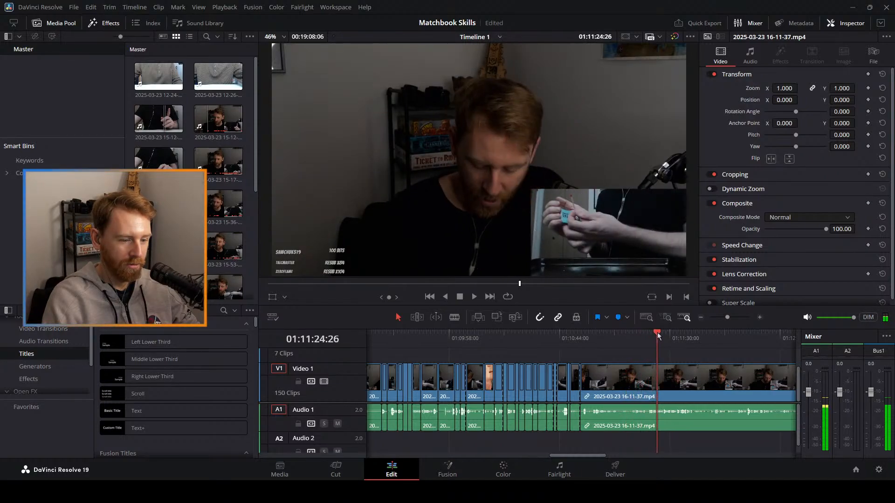
pyautogui.press('space')
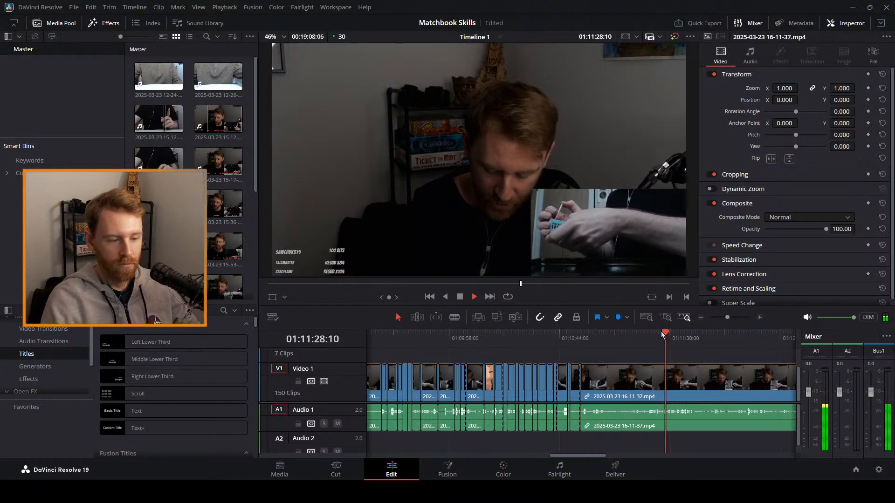
pyautogui.moveTo(662, 334); pyautogui.dragTo(751, 336)
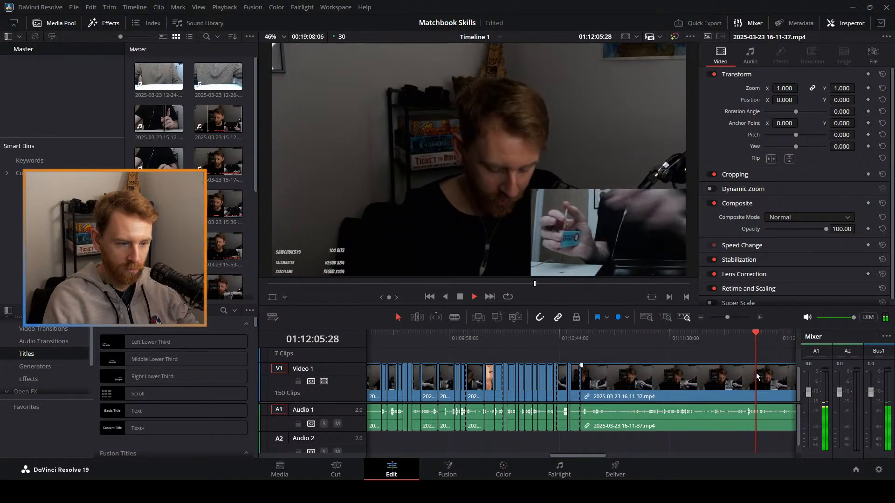
pyautogui.scroll(-2, 756, 373)
pyautogui.scroll(1, 755, 373)
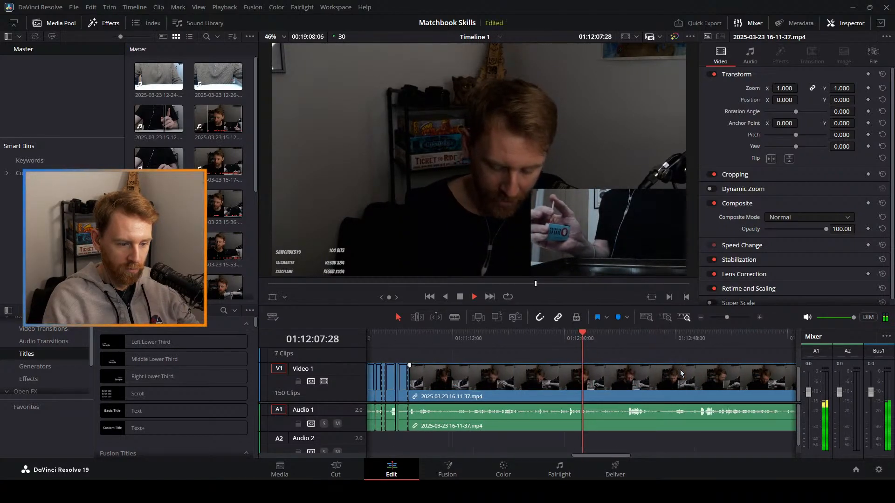
pyautogui.scroll(-2, 680, 373)
pyautogui.scroll(2, 680, 373)
pyautogui.scroll(1, 681, 370)
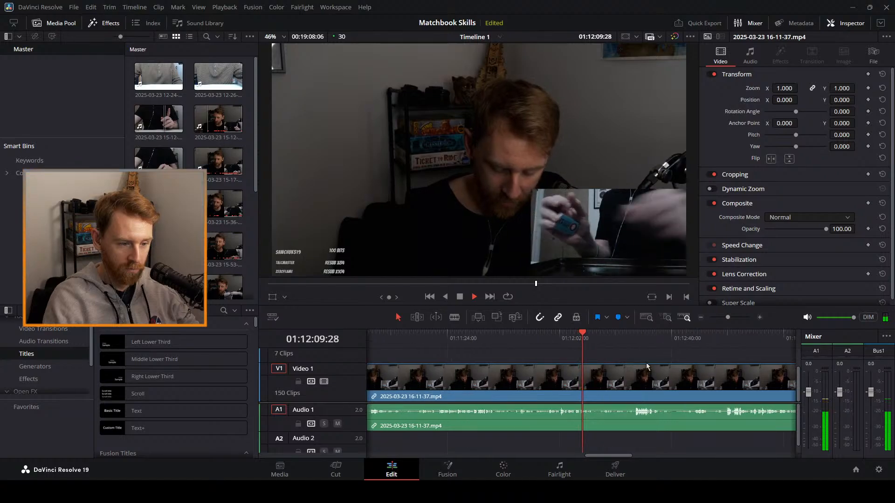
pyautogui.moveTo(584, 335); pyautogui.dragTo(618, 343)
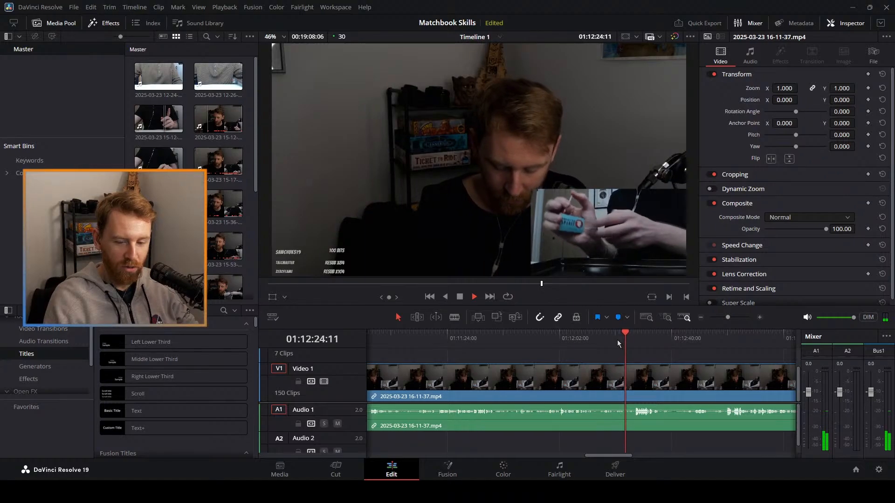
pyautogui.press('space')
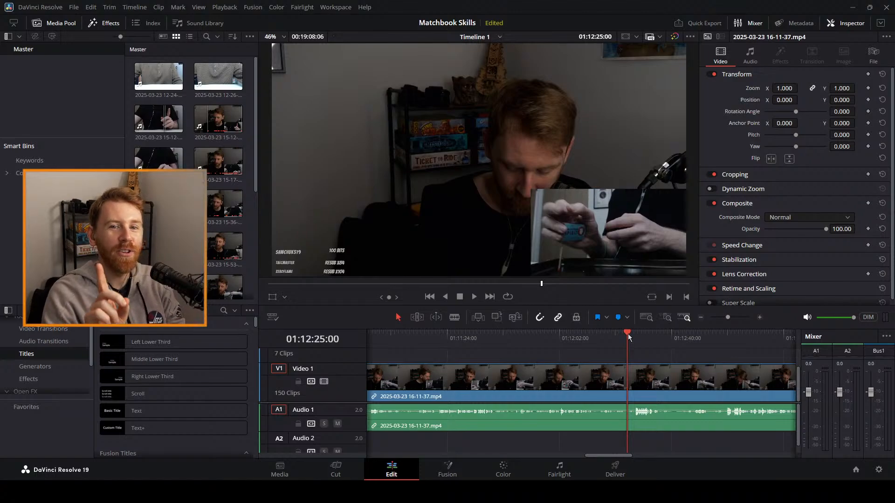
pyautogui.press('space')
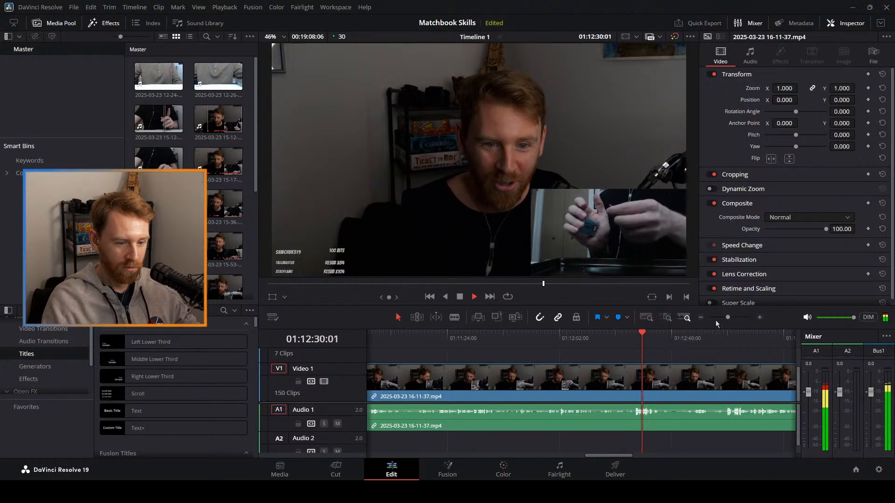
pyautogui.moveTo(721, 318); pyautogui.dragTo(728, 317)
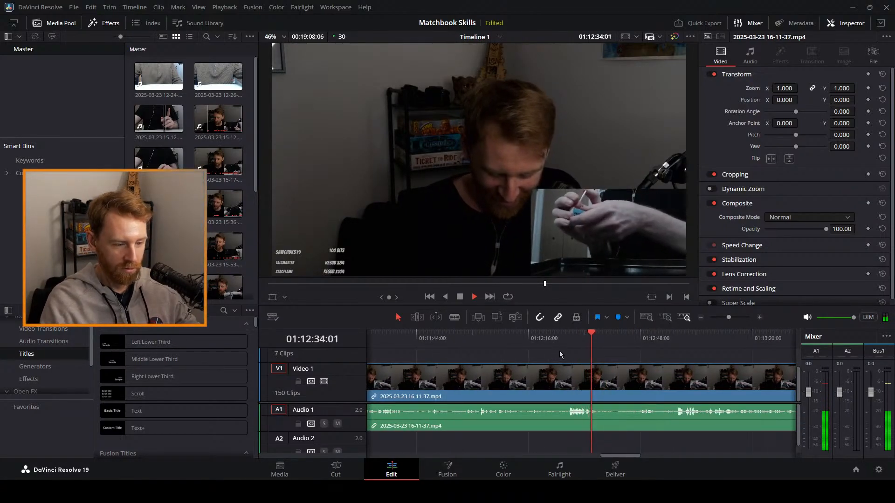
pyautogui.click(567, 342)
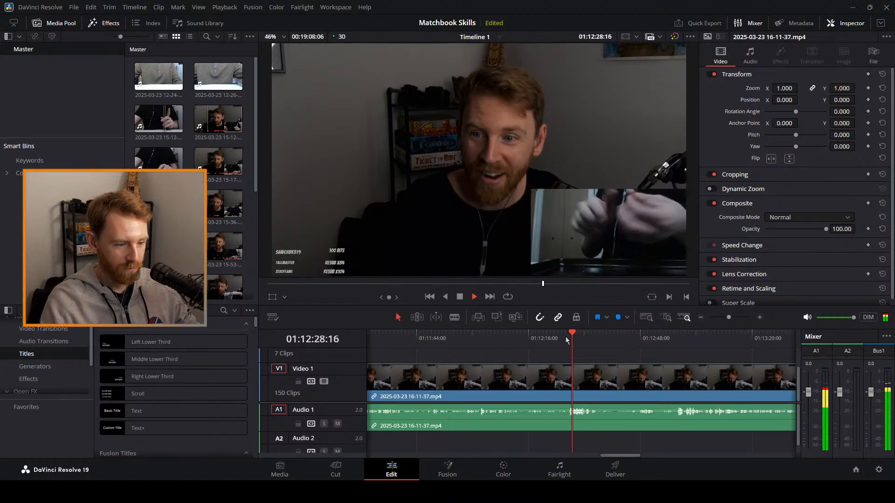
pyautogui.click(566, 335)
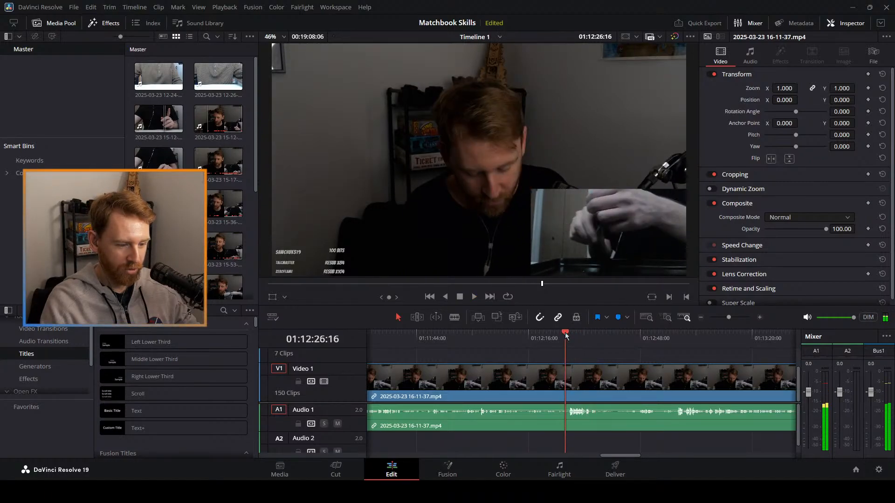
pyautogui.press('space')
pyautogui.press('b')
pyautogui.click(569, 379)
pyautogui.press('space')
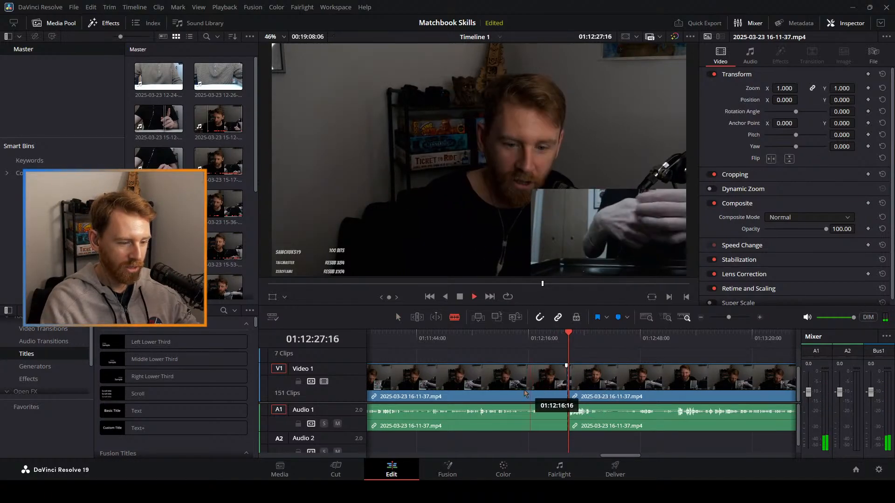
pyautogui.press('a')
pyautogui.click(525, 394)
pyautogui.press('Delete')
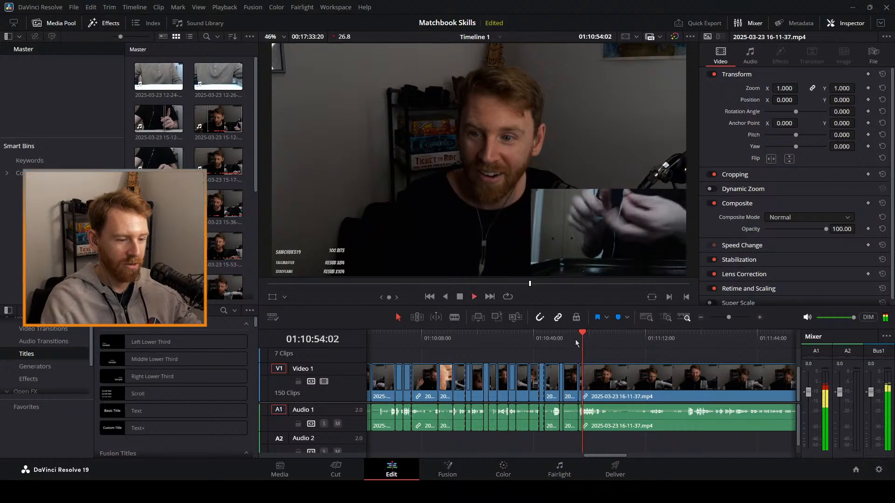
# Review the start of the uncut clip and split it with the Blade at about 01:10:59, where the first spoken section ends.
pyautogui.click(597, 334)
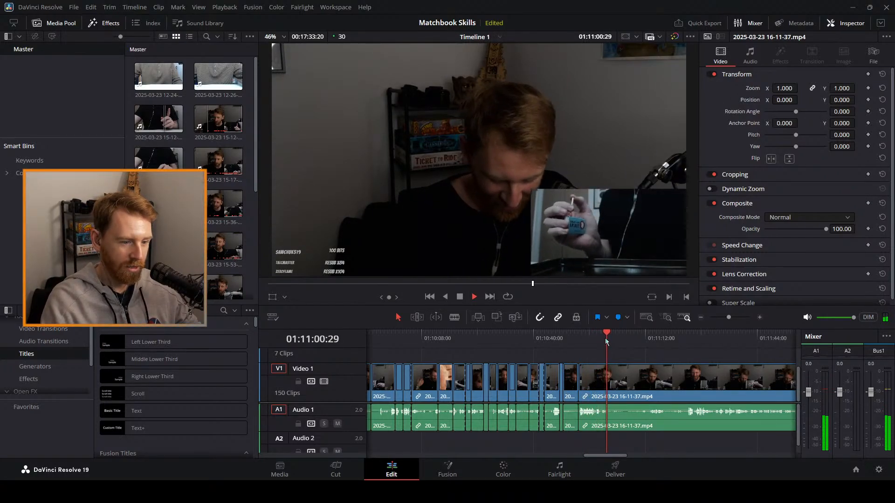
pyautogui.moveTo(605, 337); pyautogui.dragTo(686, 334)
pyautogui.press('b')
pyautogui.click(605, 390)
pyautogui.press('a')
pyautogui.press('space')
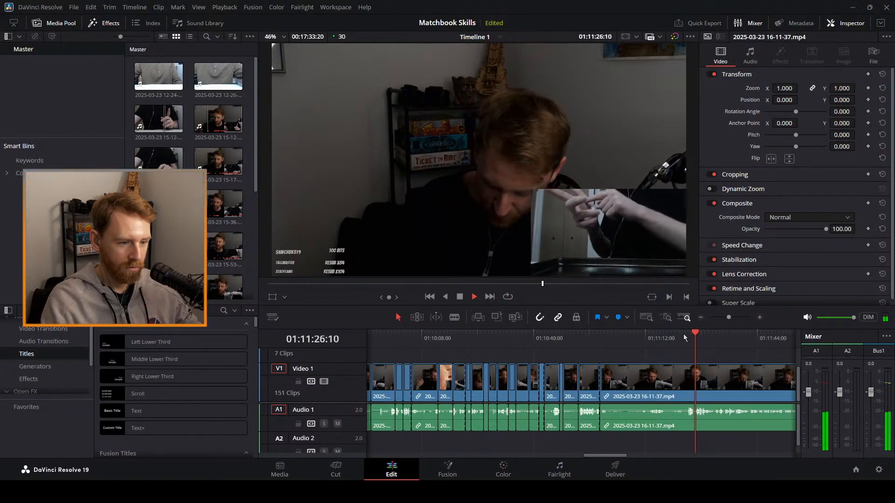
# Replay around 01:11:22 to locate the start of the next speech and split the uncut clip there with the Blade.
pyautogui.click(683, 333)
pyautogui.press('b')
pyautogui.press('space')
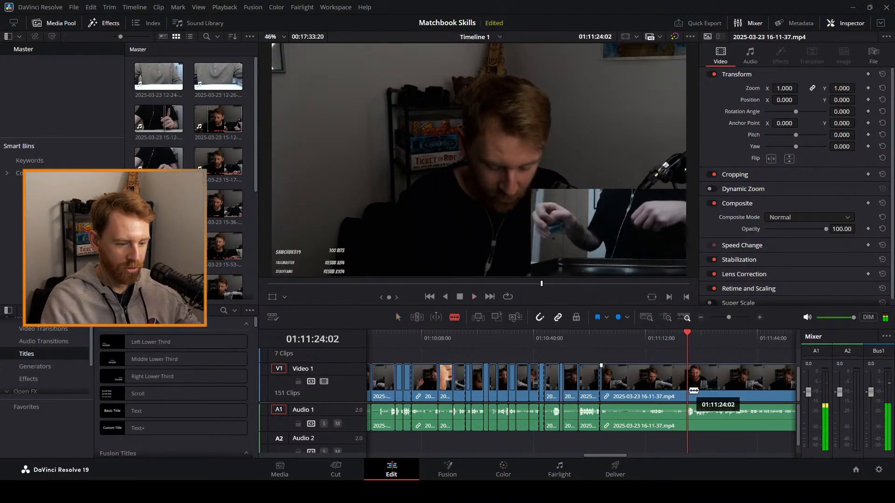
pyautogui.click(683, 336)
pyautogui.press('space')
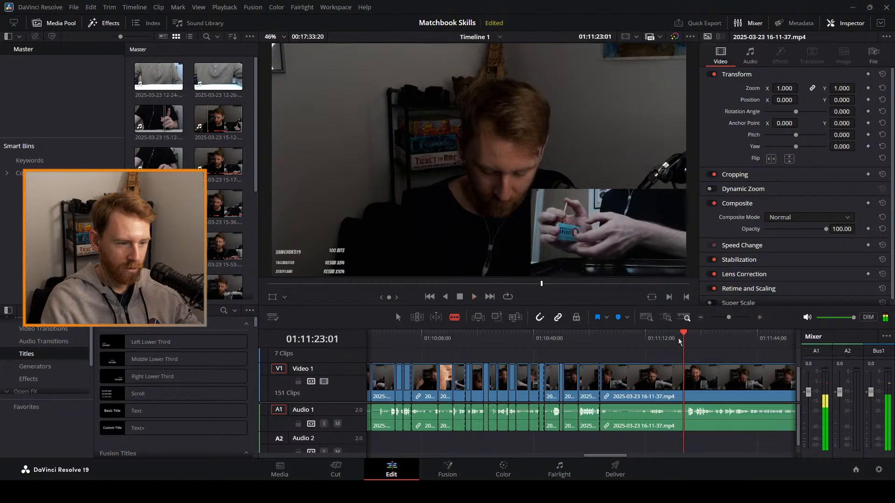
pyautogui.click(678, 337)
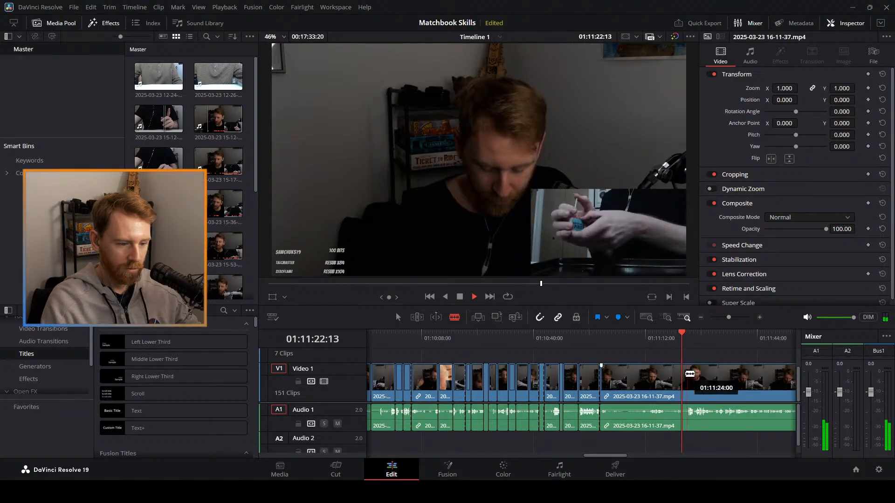
pyautogui.press('space')
pyautogui.click(684, 370)
# Ripple-delete the quiet section from about 01:10:59 to 01:11:22 and play back across the new join.
pyautogui.press('a')
pyautogui.click(653, 406)
pyautogui.press('Delete')
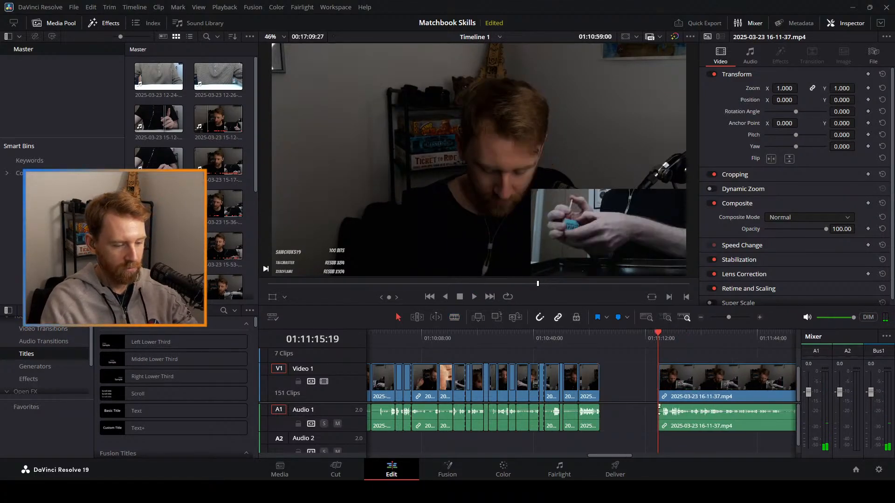
pyautogui.click(598, 338)
pyautogui.press('space')
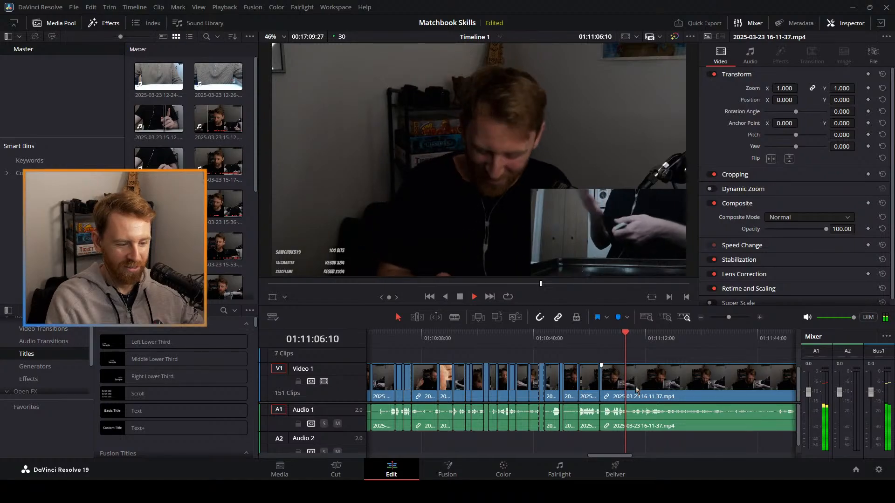
# Split the uncut clip with the Blade at about 01:11:07 and preview the following two seconds.
pyautogui.press('b')
pyautogui.press('space')
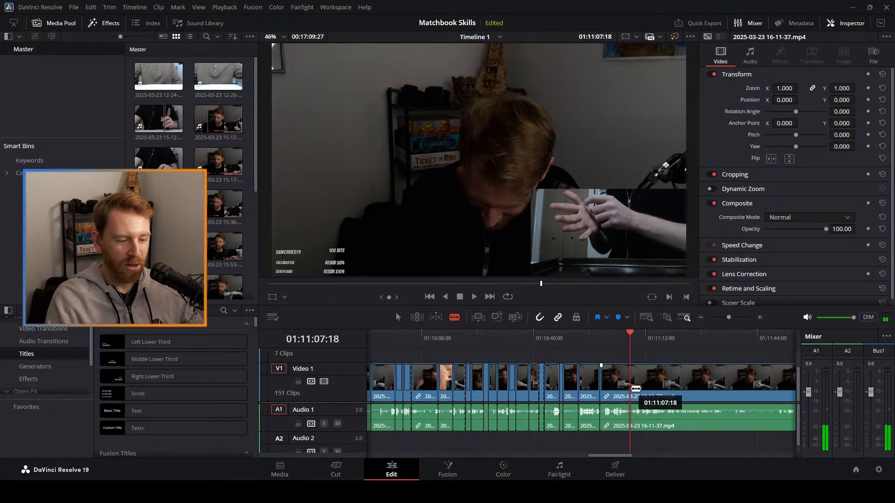
pyautogui.click(636, 388)
pyautogui.press('a')
pyautogui.press('space')
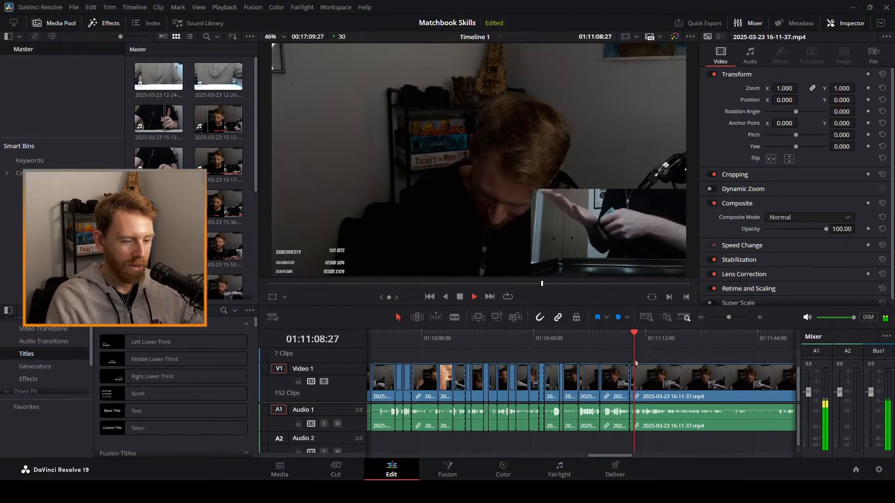
pyautogui.press('space')
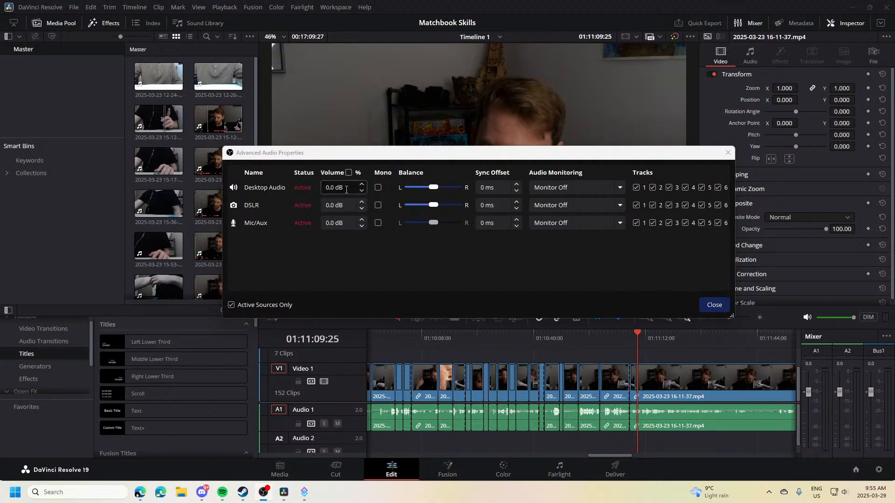
# In OBS's Advanced Audio Properties, remove Desktop Audio from tracks 1, 3, 4, 5 and 6 and Mic/Aux from tracks 2 to 5.
pyautogui.click(636, 187)
pyautogui.click(652, 223)
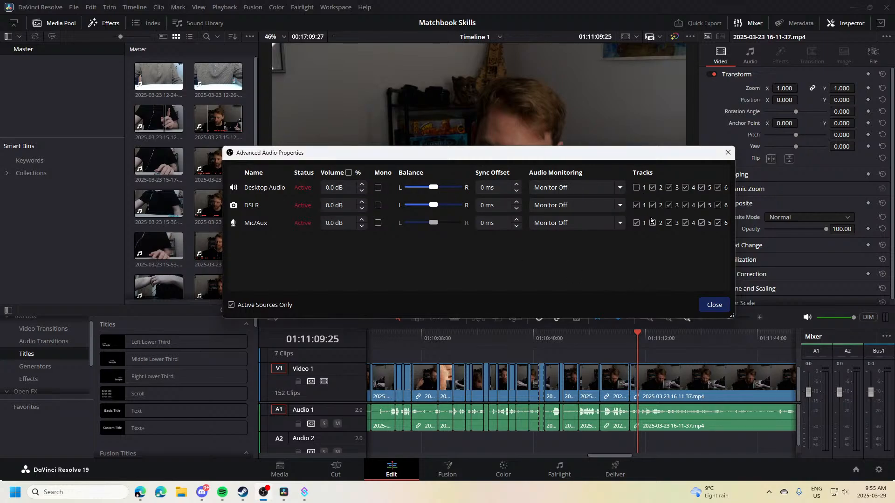
pyautogui.click(669, 223)
pyautogui.click(669, 187)
pyautogui.click(685, 187)
pyautogui.click(685, 223)
pyautogui.click(701, 188)
pyautogui.click(702, 222)
pyautogui.click(718, 187)
pyautogui.click(714, 305)
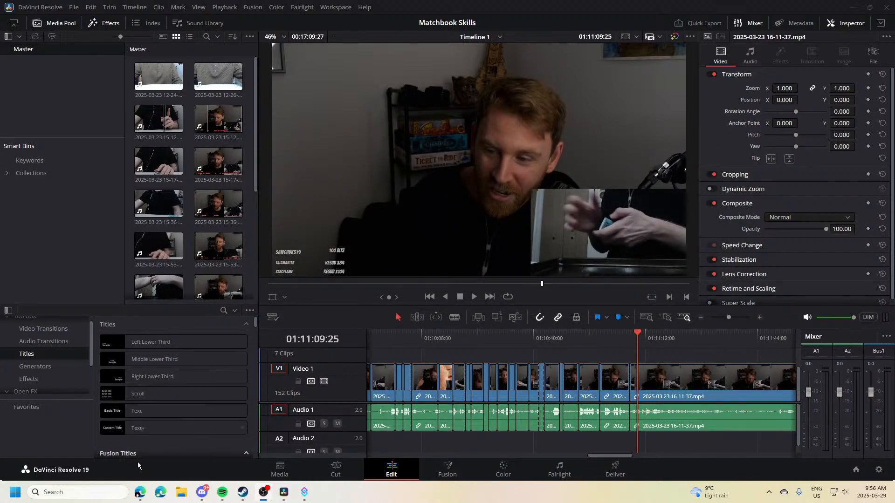
# Back in DaVinci Resolve, replay from about 01:11:07 and split the uncut clip with the Blade at about 01:11:10.
pyautogui.moveTo(139, 495)
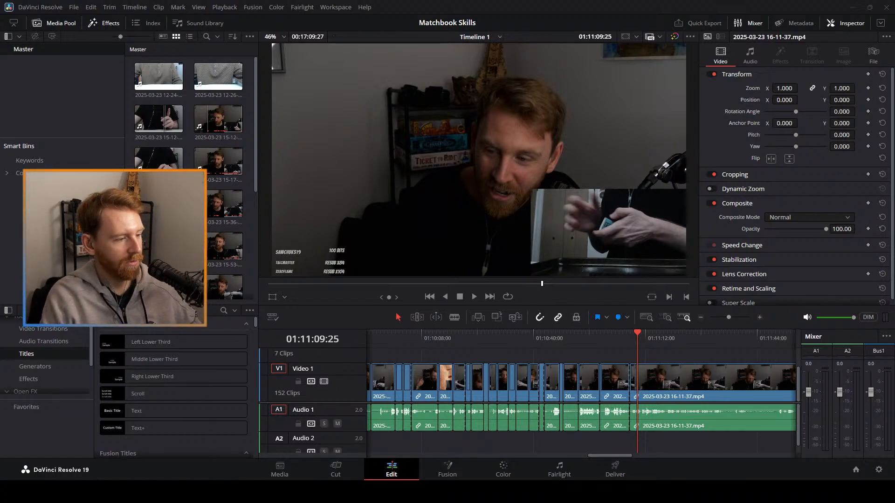
pyautogui.click(629, 340)
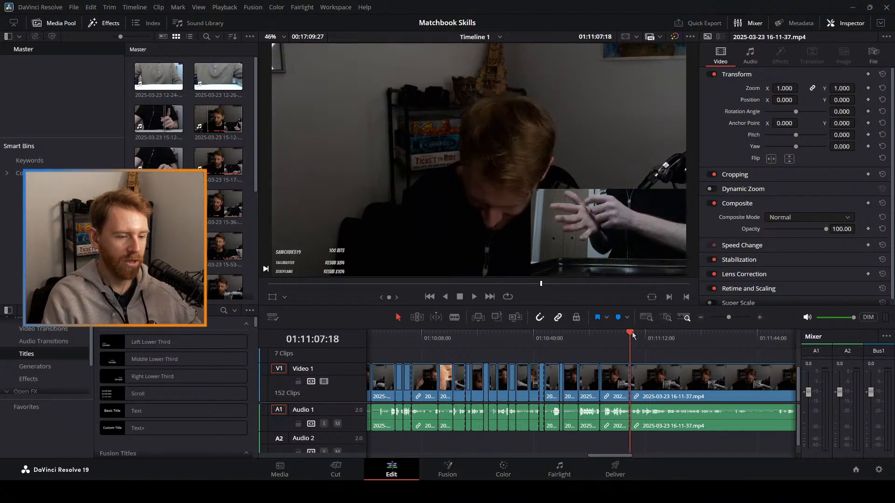
pyautogui.press('space')
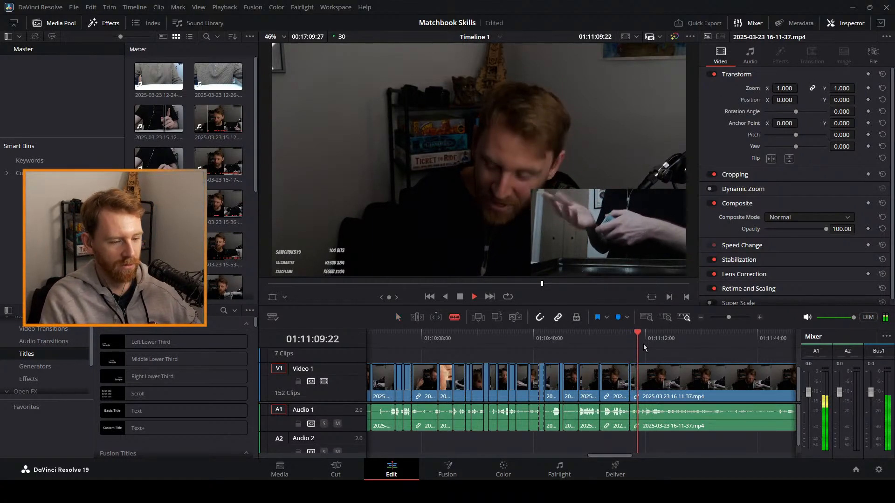
pyautogui.press('b')
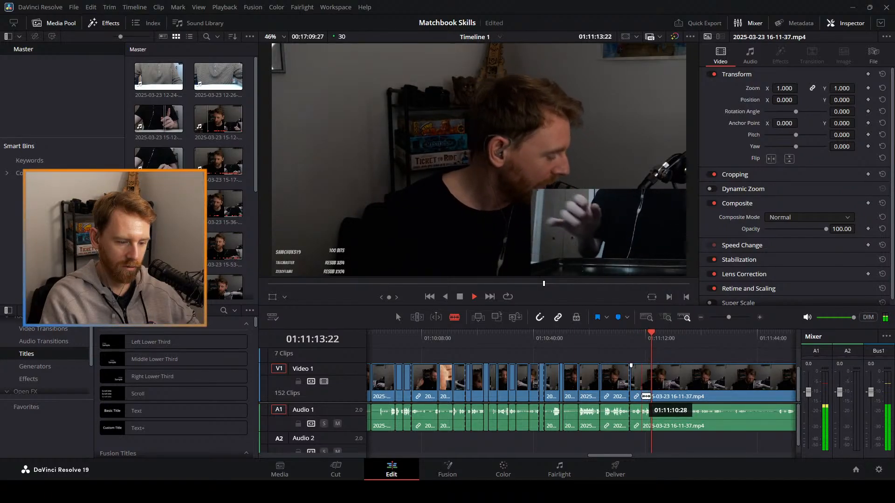
pyautogui.click(642, 396)
# Ripple-delete the short piece between about 01:11:07 and 01:11:10 and play from 01:11:05 across the join.
pyautogui.press('a')
pyautogui.click(619, 338)
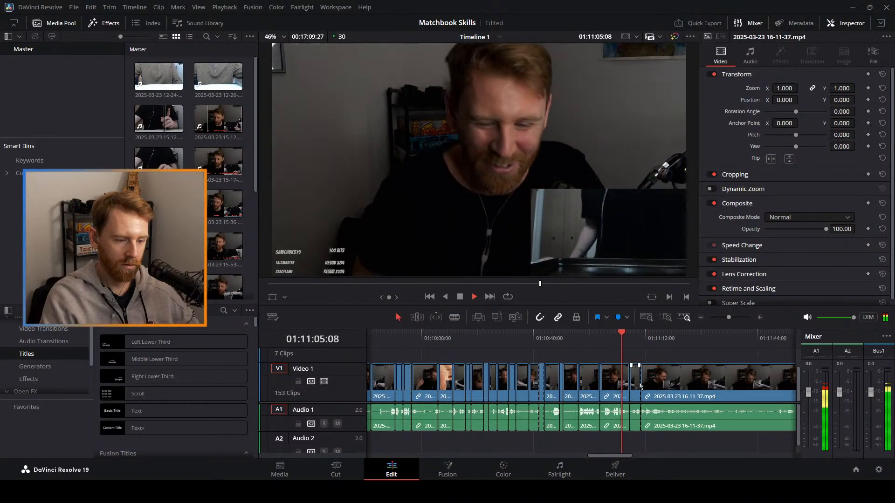
pyautogui.click(635, 376)
pyautogui.press('Delete')
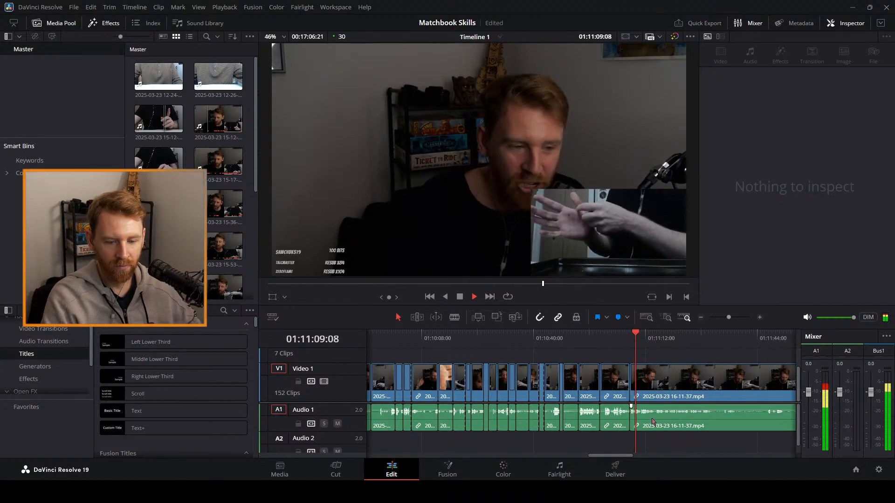
# Replay the uncut clip between about 01:11:10 and 01:11:21 to judge where the spoken section ends.
pyautogui.click(679, 429)
pyautogui.press('space')
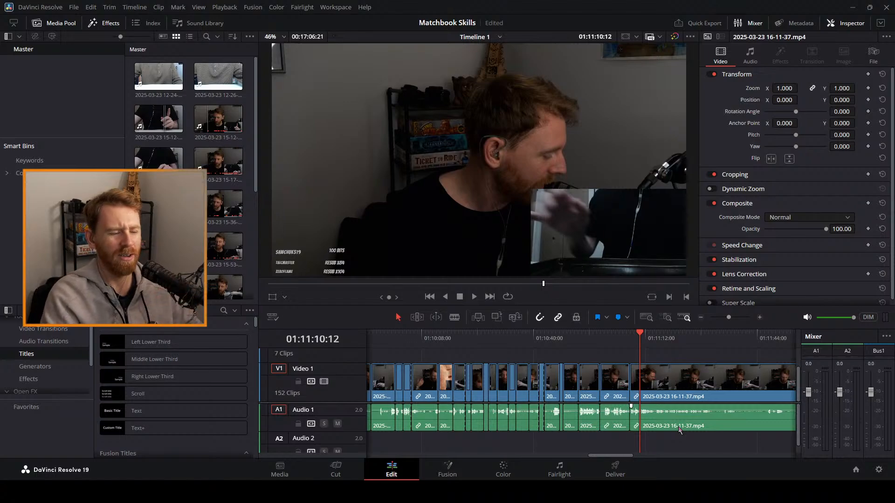
pyautogui.press('space')
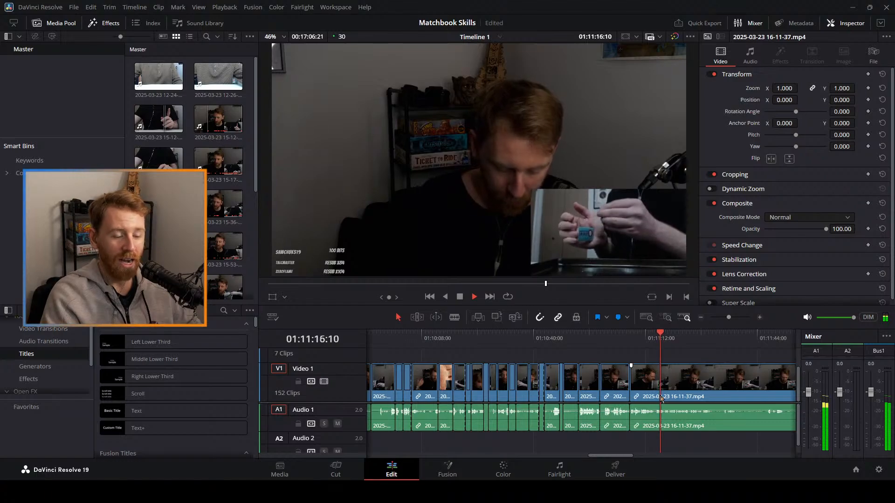
pyautogui.press('space')
pyautogui.click(653, 339)
pyautogui.press('space')
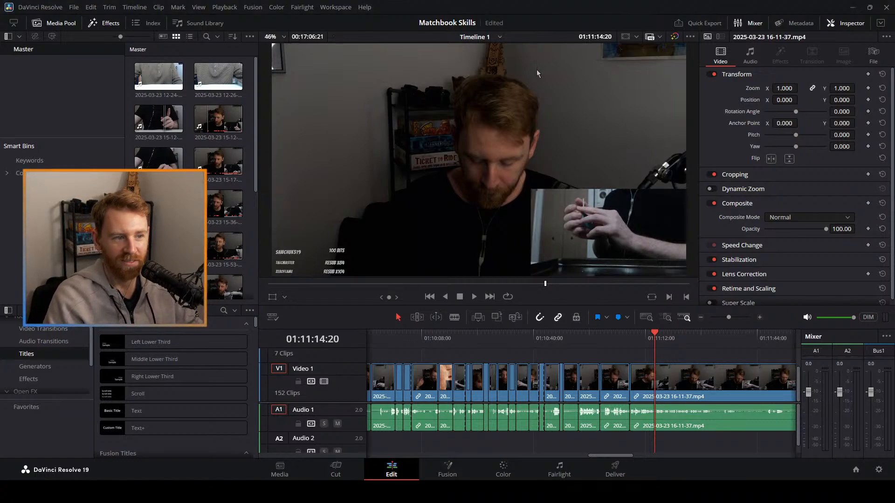
pyautogui.press('space')
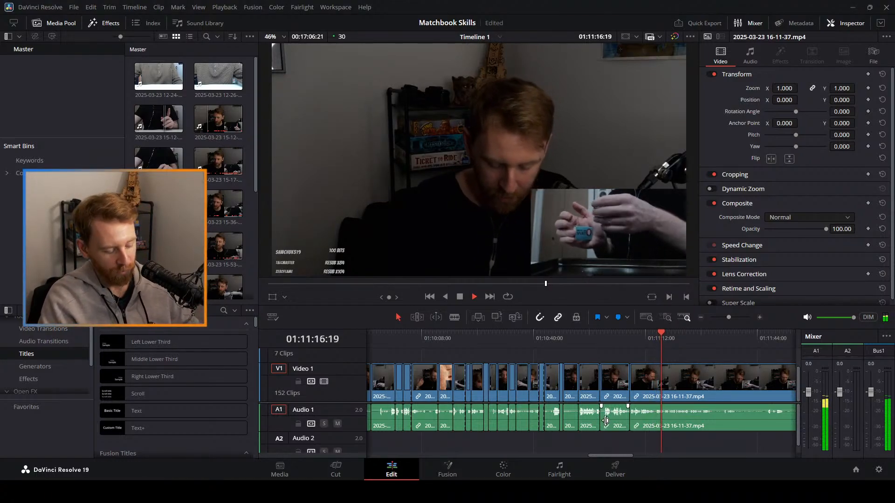
pyautogui.click(654, 338)
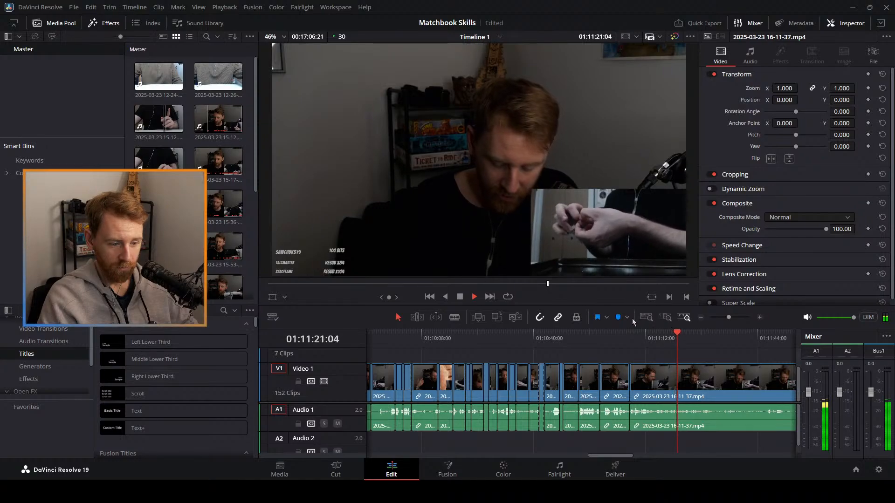
# Replay from about 01:11:07 and split the uncut clip with the Blade at about 01:11:14.
pyautogui.click(627, 334)
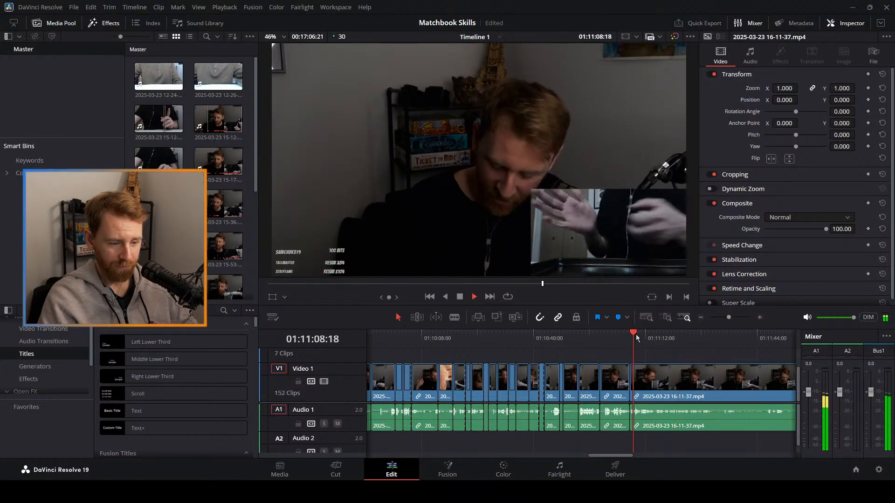
pyautogui.press('b')
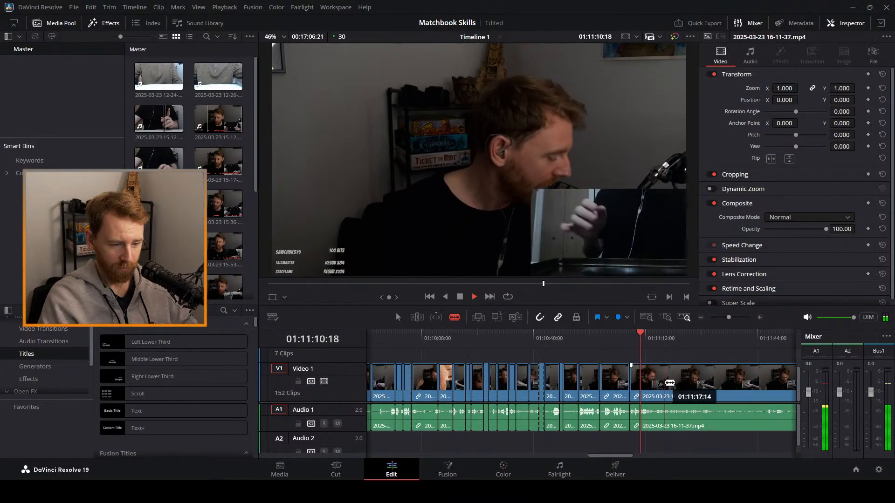
pyautogui.press('a')
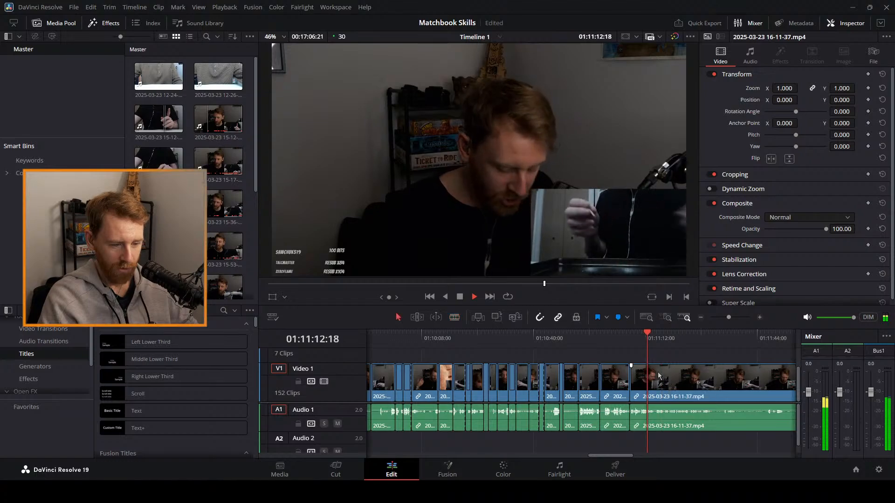
pyautogui.press('b')
pyautogui.click(673, 382)
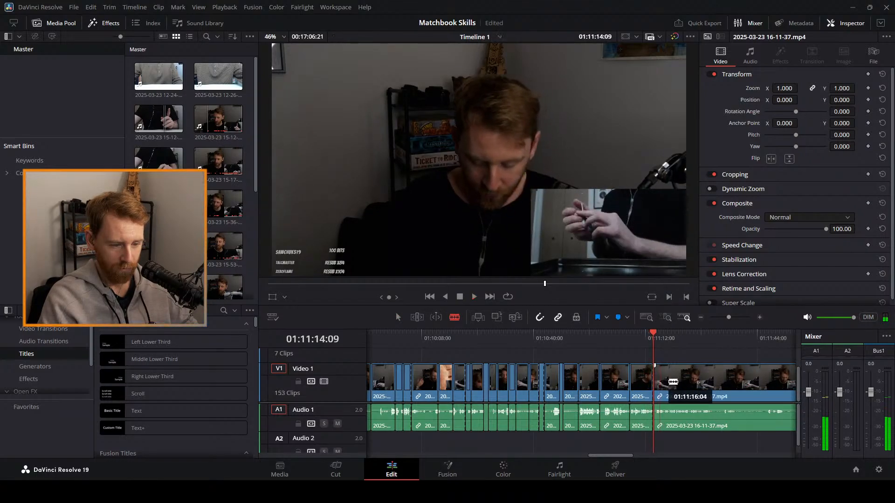
# Look through the uncut clip up to about 01:12:00 and split it with the Blade at about 01:11:55, just before the next speech.
pyautogui.press('a')
pyautogui.moveTo(662, 337); pyautogui.dragTo(701, 334)
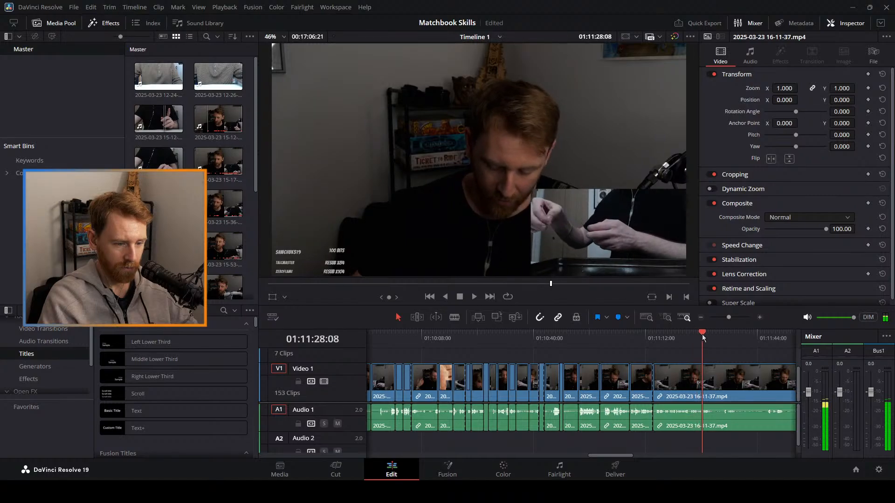
pyautogui.press('space')
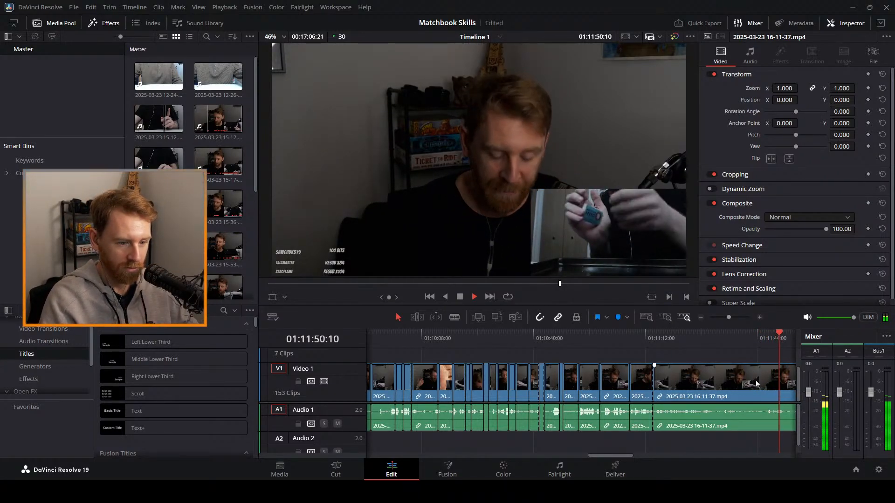
pyautogui.moveTo(726, 317); pyautogui.dragTo(729, 315)
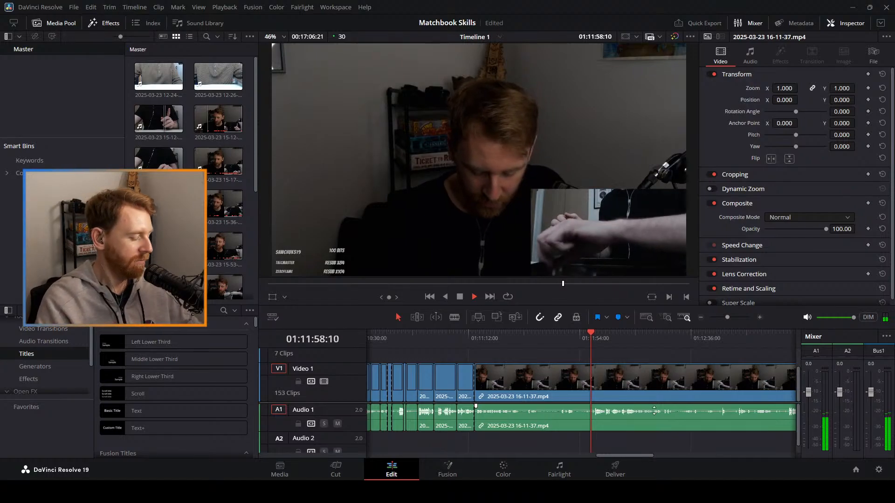
pyautogui.press('b')
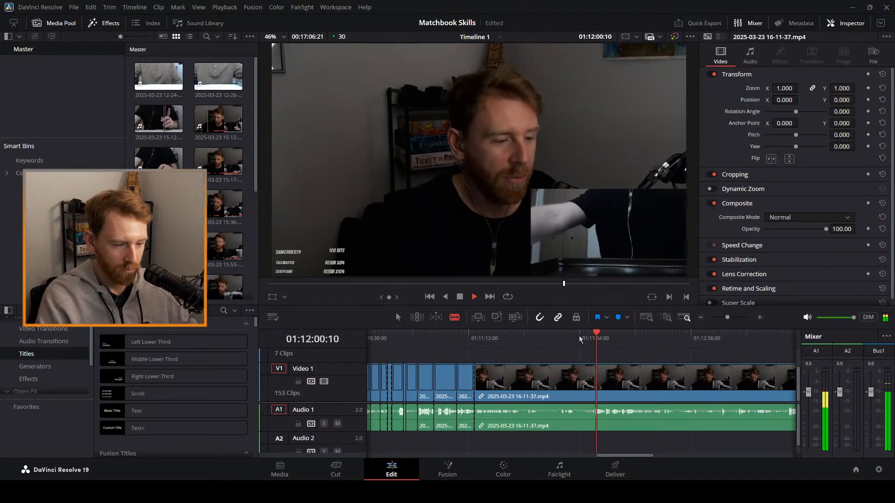
pyautogui.click(580, 339)
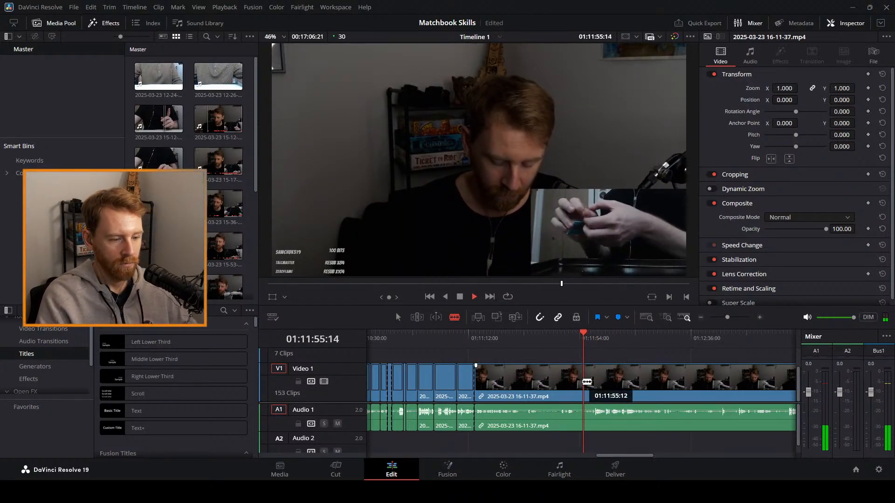
pyautogui.click(587, 382)
pyautogui.press('a')
pyautogui.press('space')
pyautogui.click(531, 394)
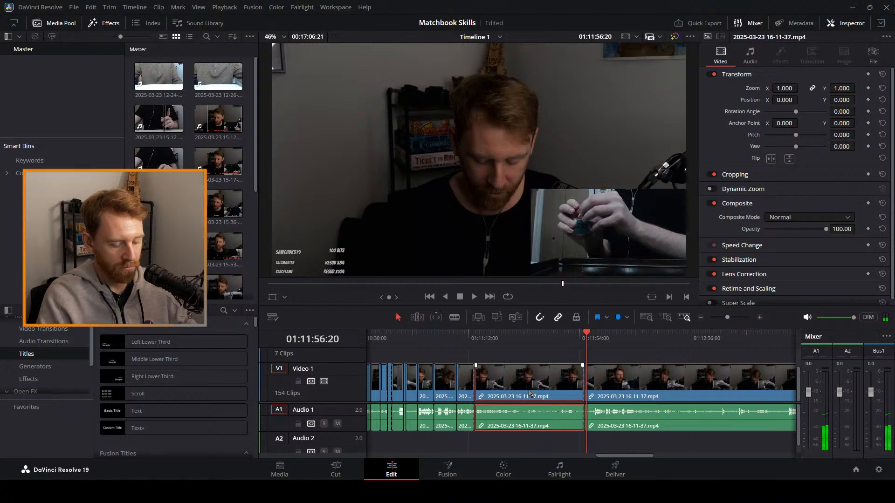
pyautogui.press('Delete')
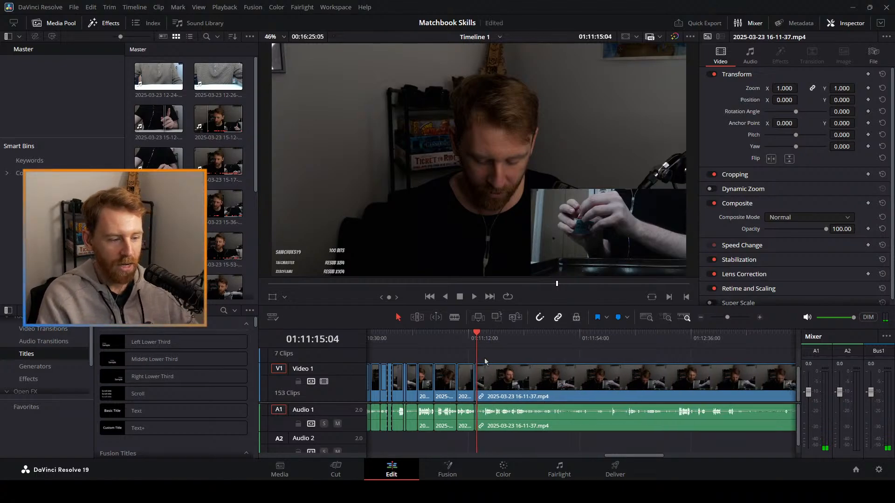
# Replay the remaining uncut clip between about 01:11:10 and 01:11:33 to judge where the next usable speech starts.
pyautogui.click(464, 340)
pyautogui.press('space')
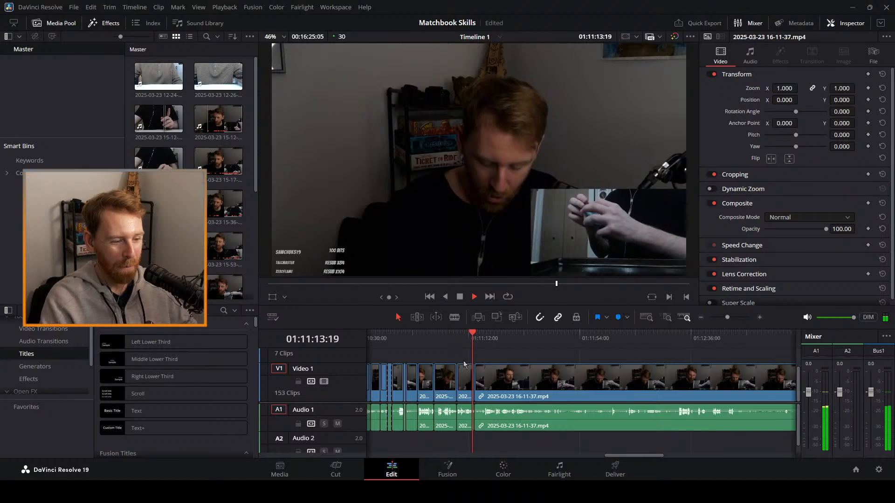
pyautogui.click(489, 332)
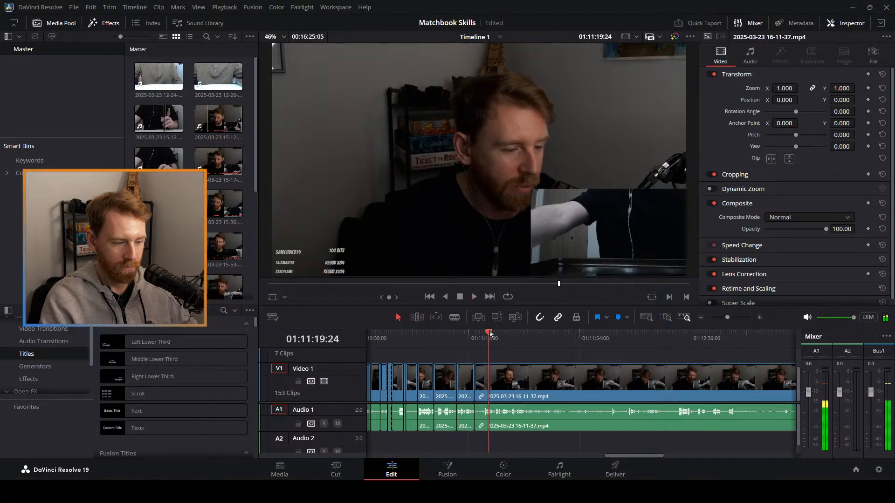
pyautogui.moveTo(489, 331)
pyautogui.mouseDown()
pyautogui.moveTo(516, 335)
pyautogui.moveTo(505, 335)
pyautogui.mouseUp()
pyautogui.press('space')
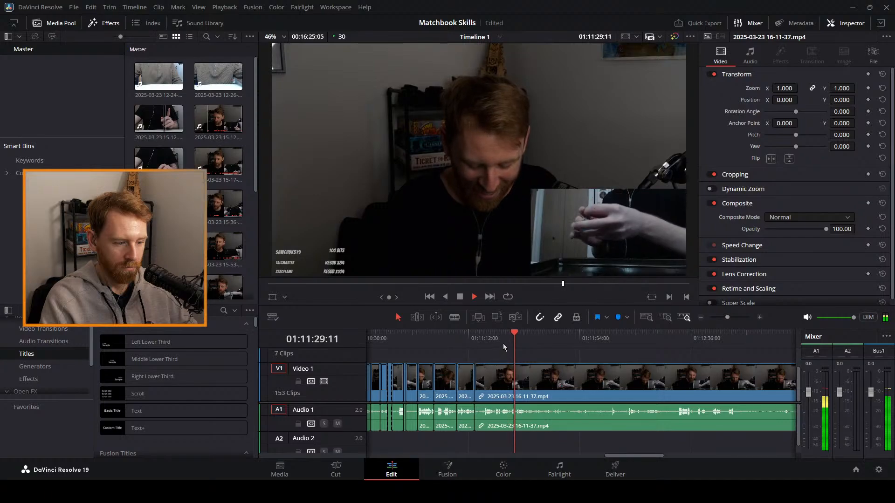
pyautogui.click(502, 339)
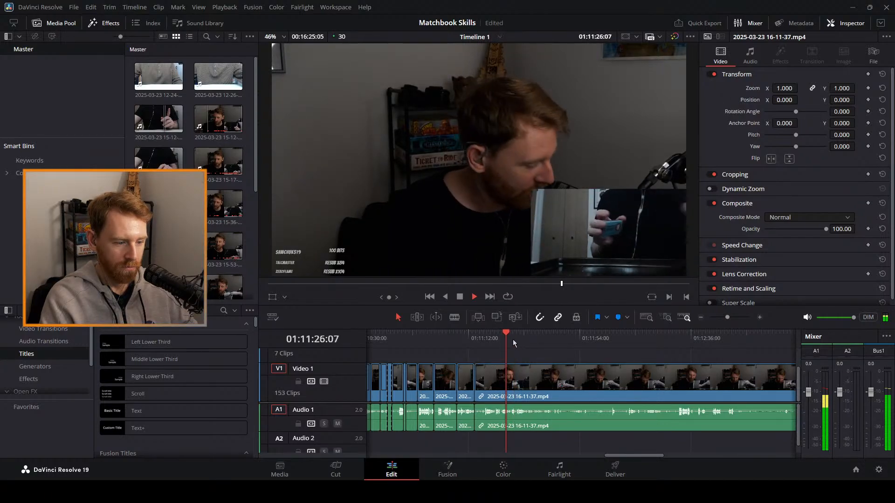
pyautogui.click(518, 338)
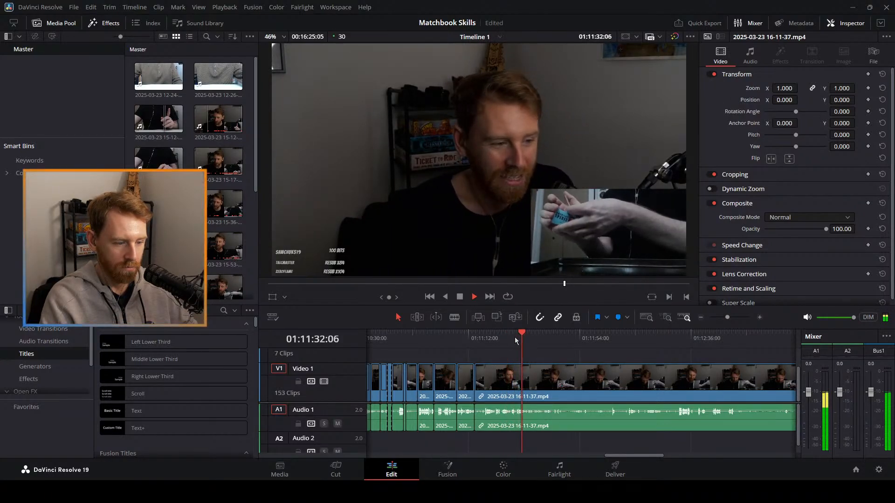
pyautogui.click(514, 337)
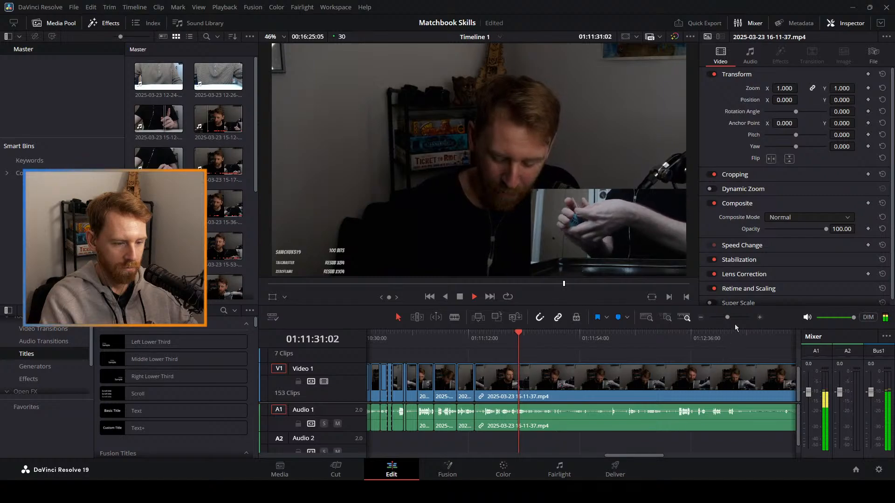
# Split the uncut clip with the Blade at about 01:11:30 and ripple-delete the section between about 01:11:14 and 01:11:30.
pyautogui.moveTo(727, 318); pyautogui.dragTo(733, 317)
pyautogui.press('b')
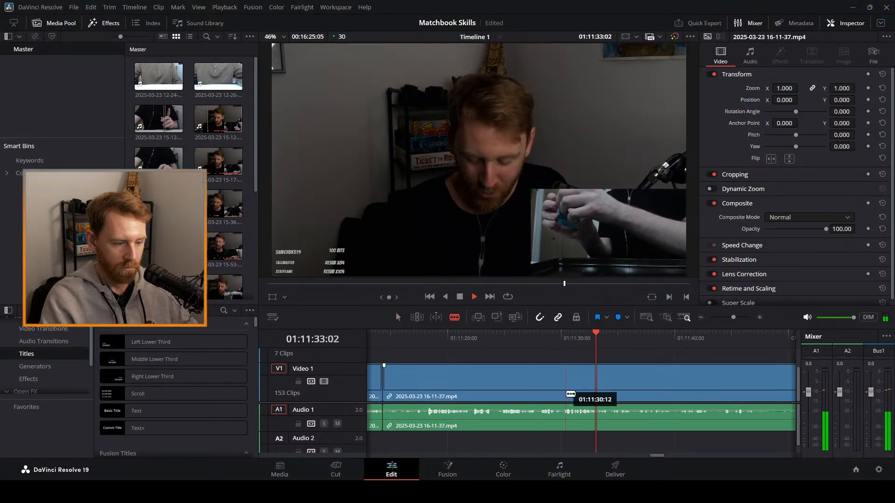
pyautogui.click(562, 391)
pyautogui.press('a')
pyautogui.click(547, 417)
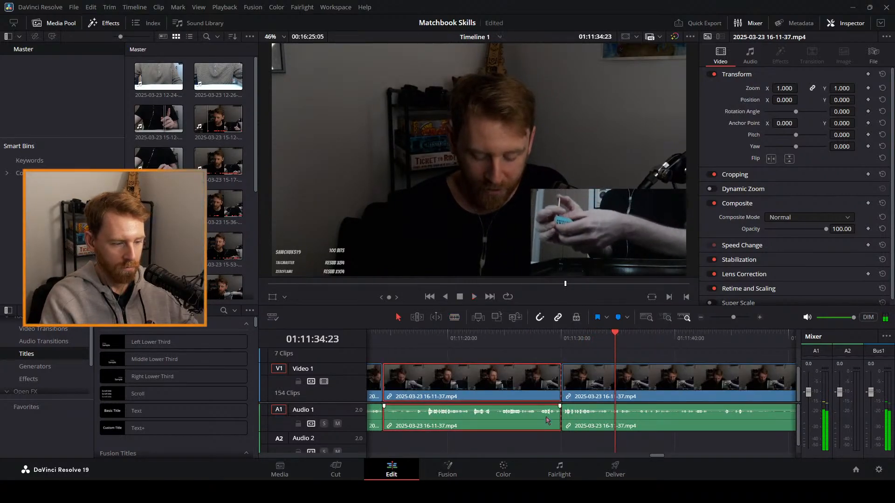
pyautogui.press('Delete')
# Replay the new join at about 01:11:14 and the start of the remaining clip up to about 01:11:18.
pyautogui.click(374, 336)
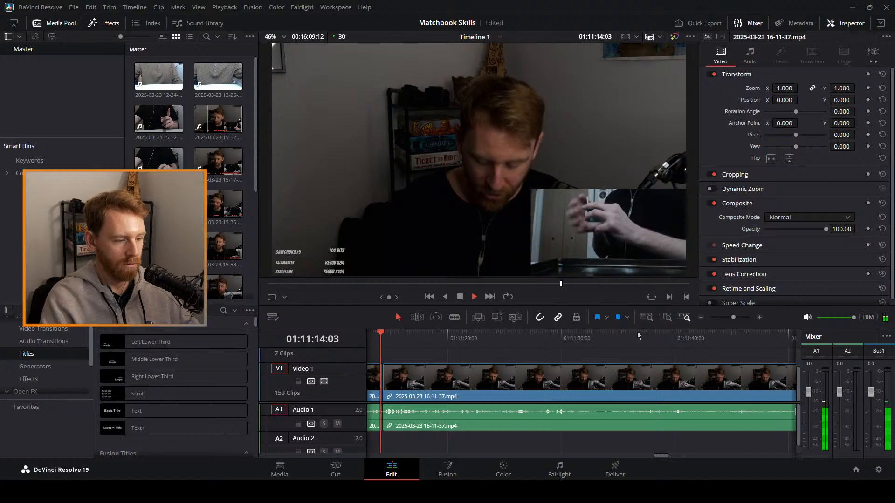
pyautogui.moveTo(733, 317); pyautogui.dragTo(732, 317)
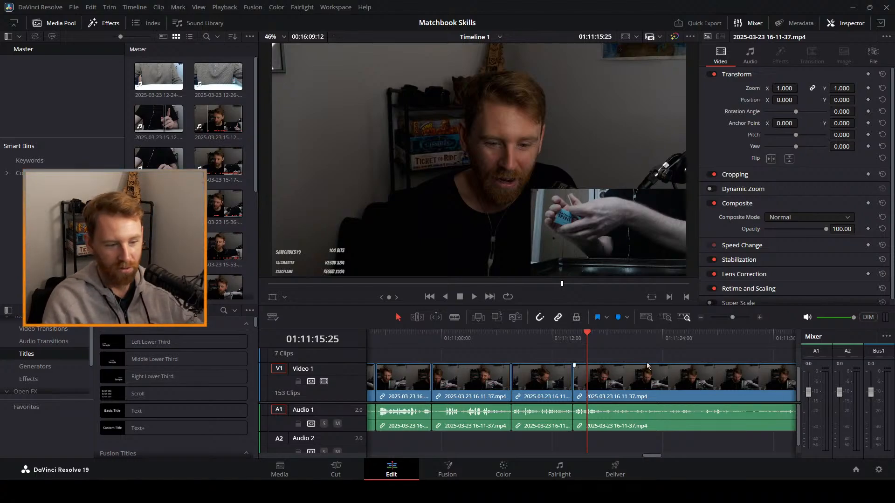
pyautogui.press('space')
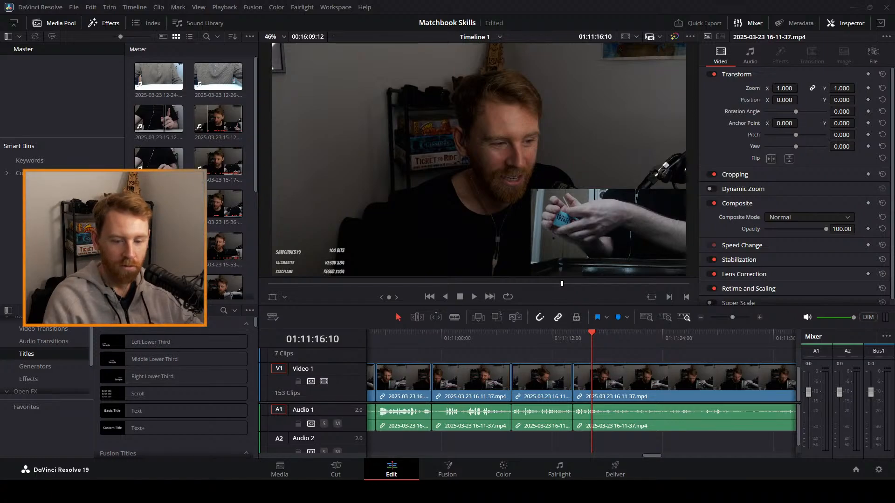
pyautogui.press('space')
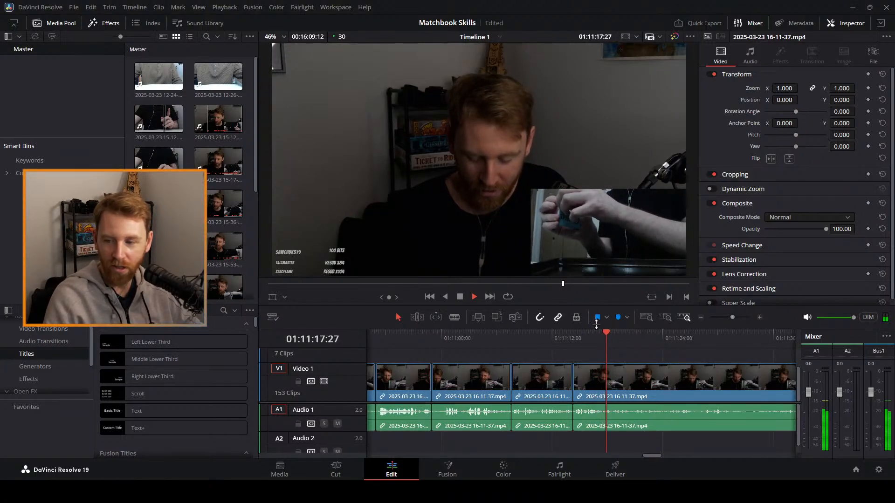
pyautogui.press('space')
pyautogui.click(595, 339)
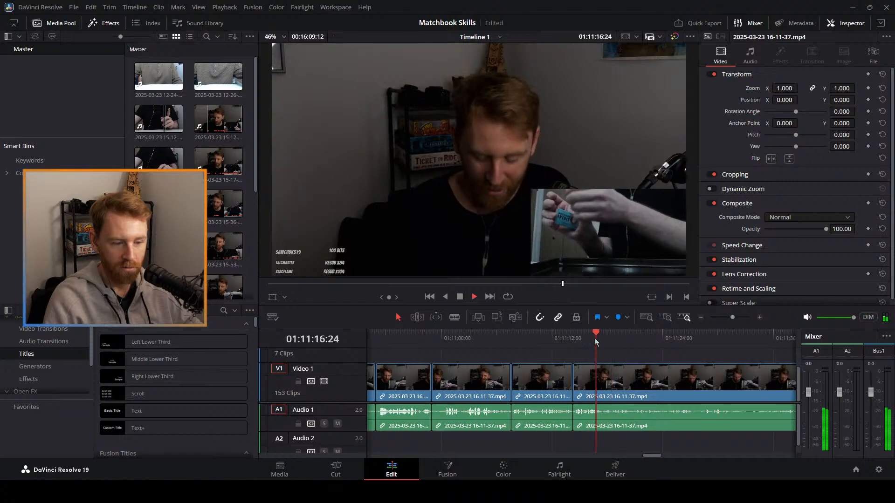
pyautogui.click(580, 339)
pyautogui.press('space')
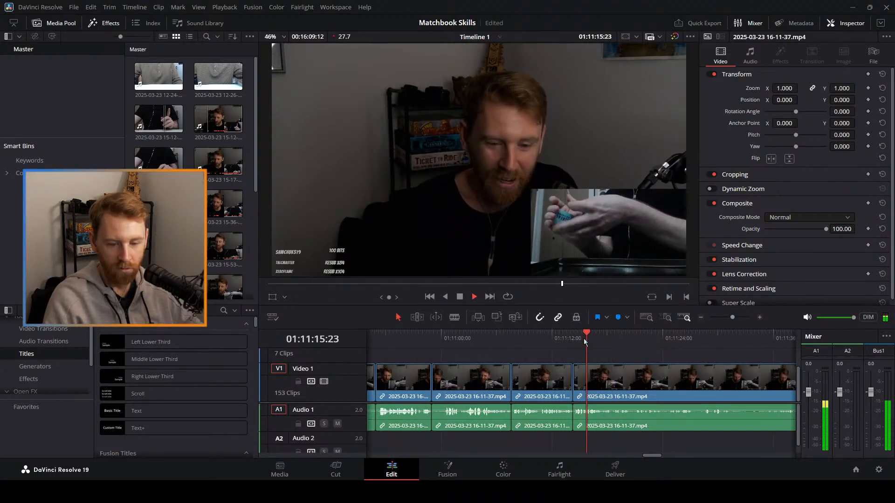
pyautogui.click(581, 338)
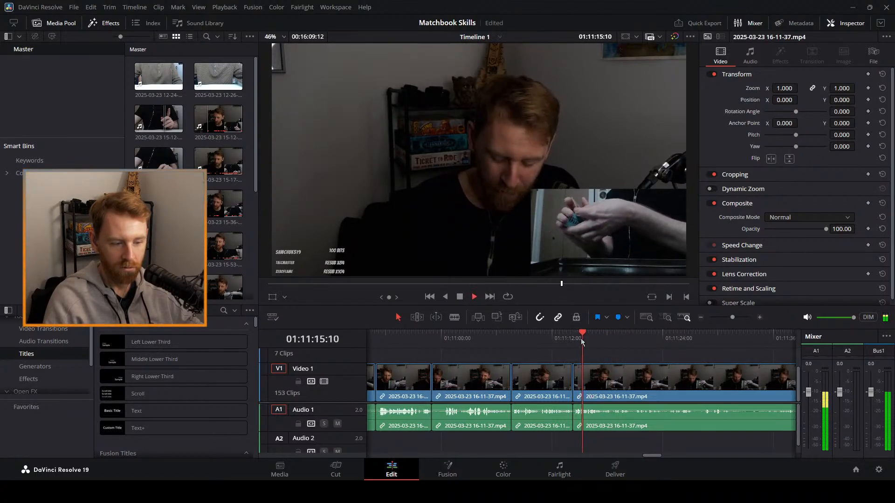
pyautogui.press('space')
# Go back to the short clip around 01:10:46 and replay its loud moment repeatedly.
pyautogui.moveTo(738, 317)
pyautogui.mouseDown()
pyautogui.moveTo(720, 317)
pyautogui.moveTo(728, 317)
pyautogui.mouseUp()
pyautogui.click(483, 338)
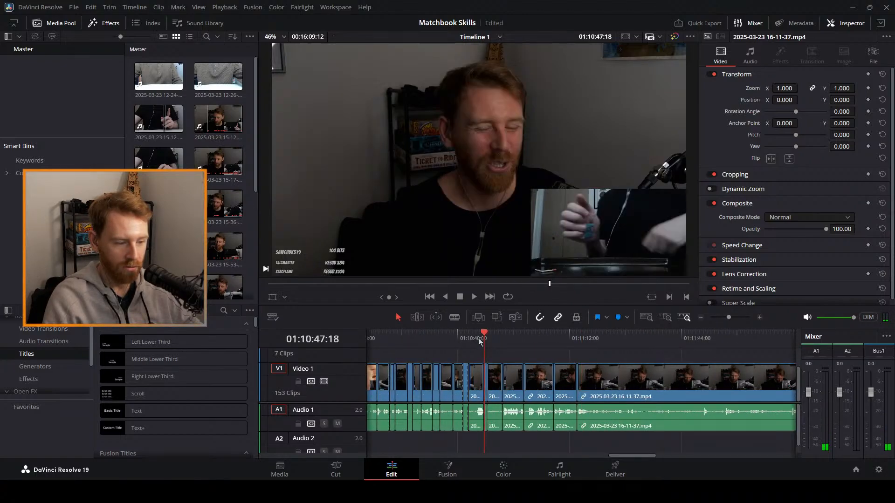
pyautogui.click(477, 342)
pyautogui.press('space')
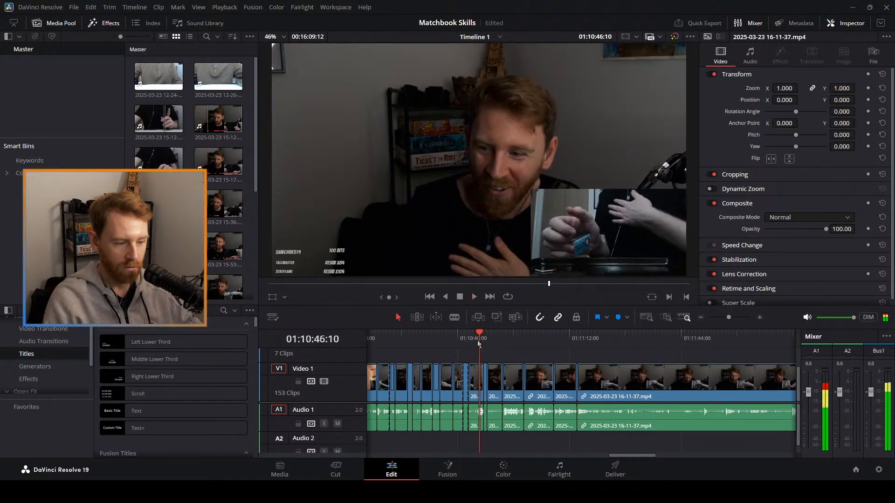
pyautogui.click(733, 317)
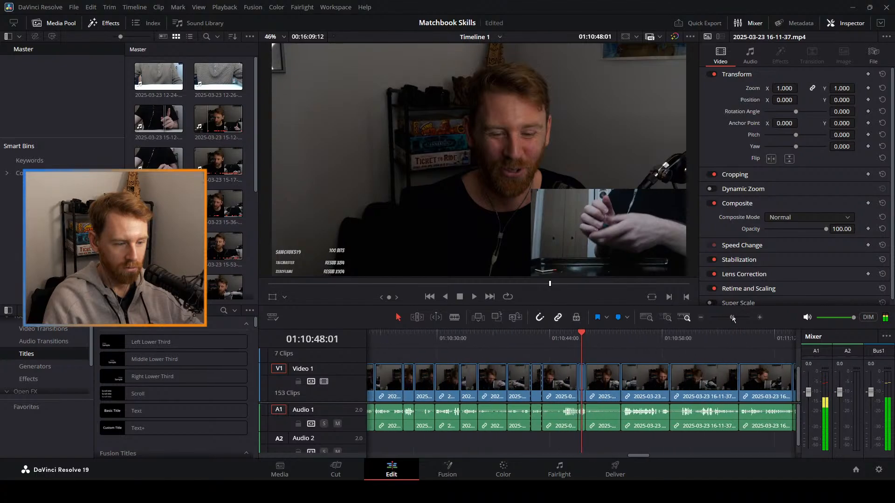
pyautogui.moveTo(732, 315); pyautogui.dragTo(737, 316)
pyautogui.click(515, 337)
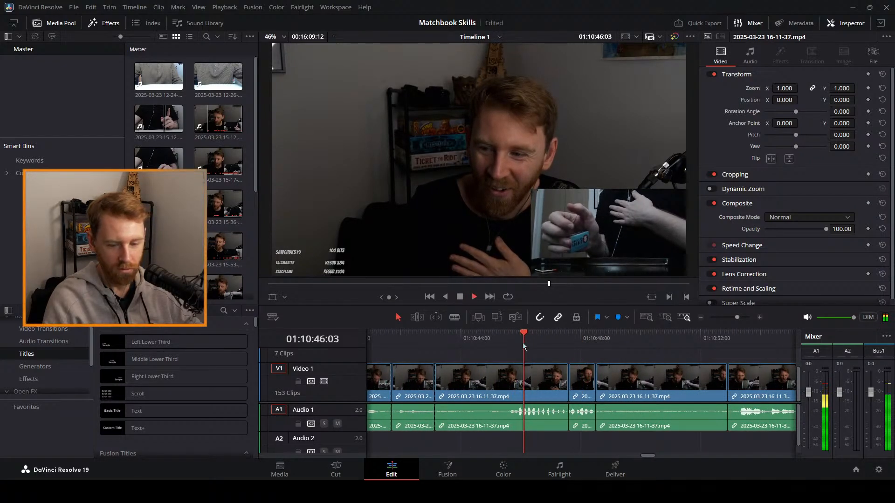
pyautogui.click(522, 343)
pyautogui.click(523, 344)
pyautogui.click(523, 344)
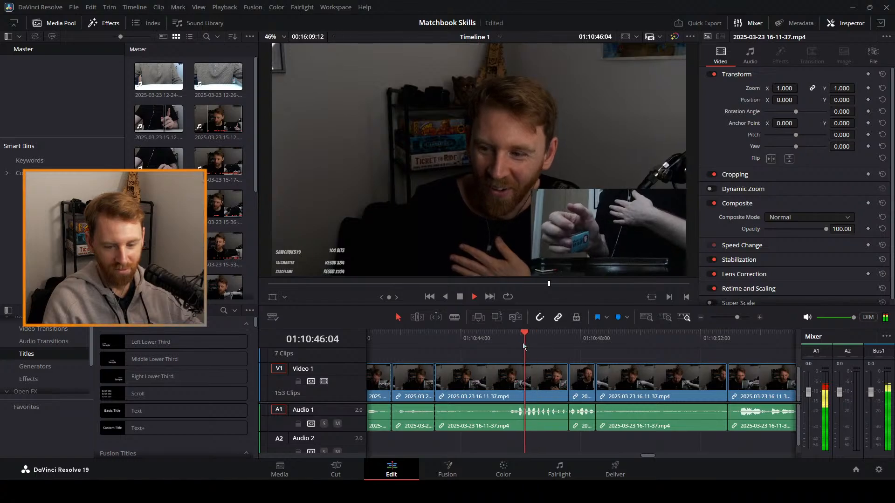
pyautogui.click(523, 344)
pyautogui.click(523, 344)
pyautogui.click(523, 344)
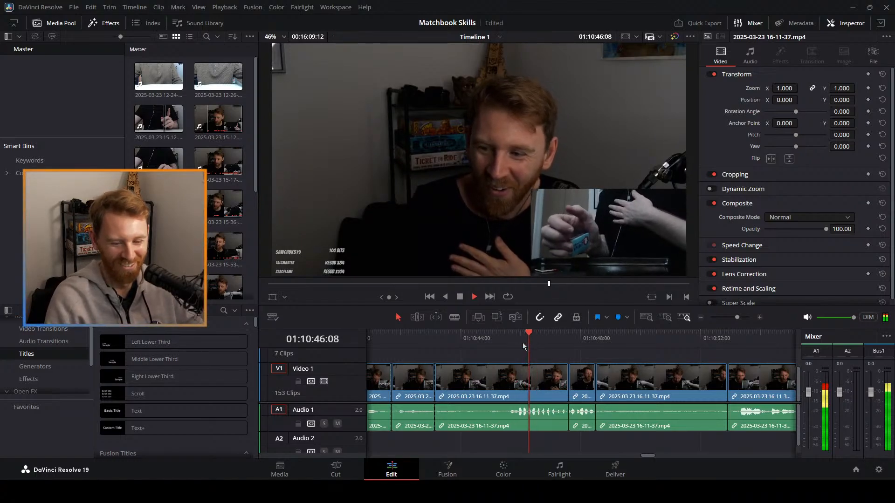
pyautogui.click(523, 343)
pyautogui.click(523, 344)
pyautogui.click(523, 344)
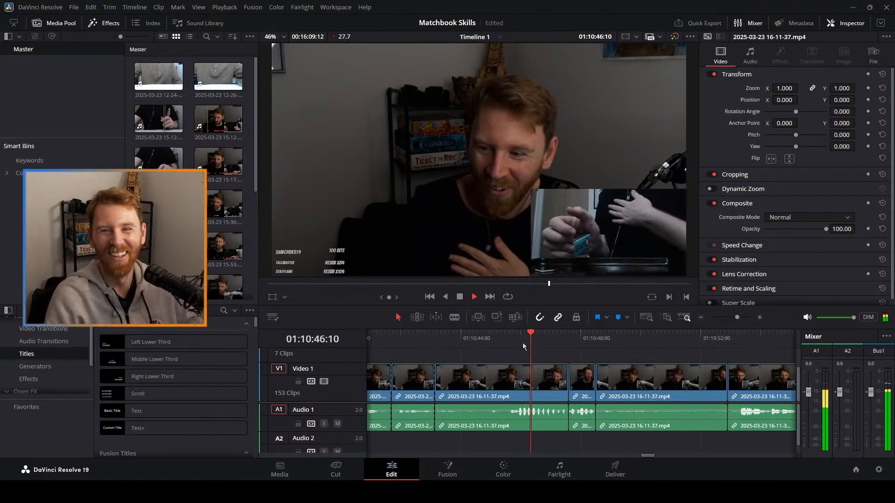
pyautogui.click(522, 344)
pyautogui.click(523, 344)
pyautogui.click(523, 343)
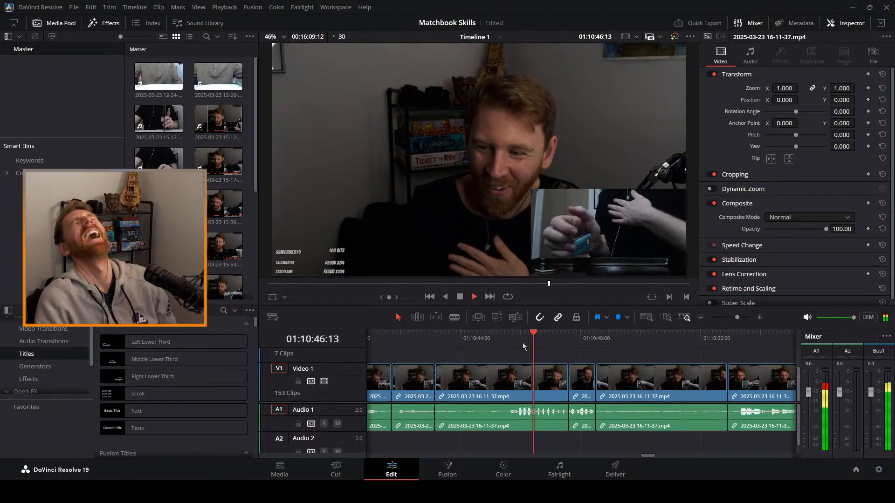
pyautogui.click(523, 343)
pyautogui.click(522, 344)
pyautogui.click(522, 344)
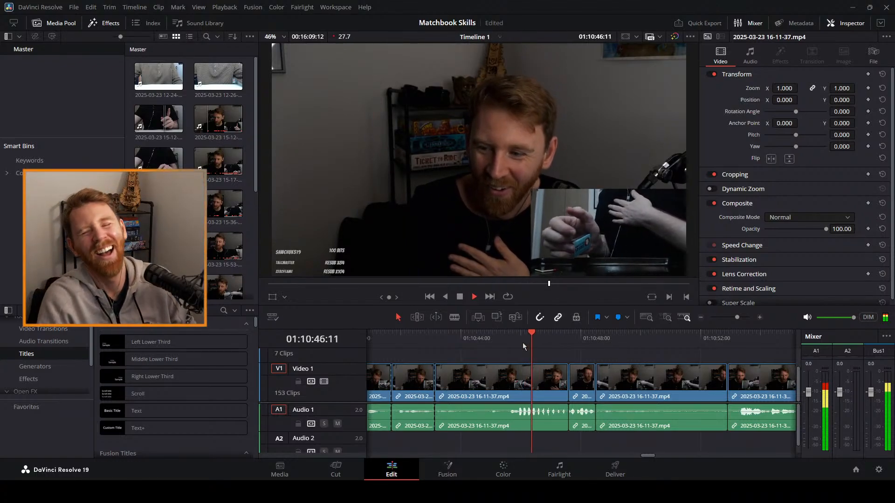
pyautogui.click(522, 343)
pyautogui.click(524, 343)
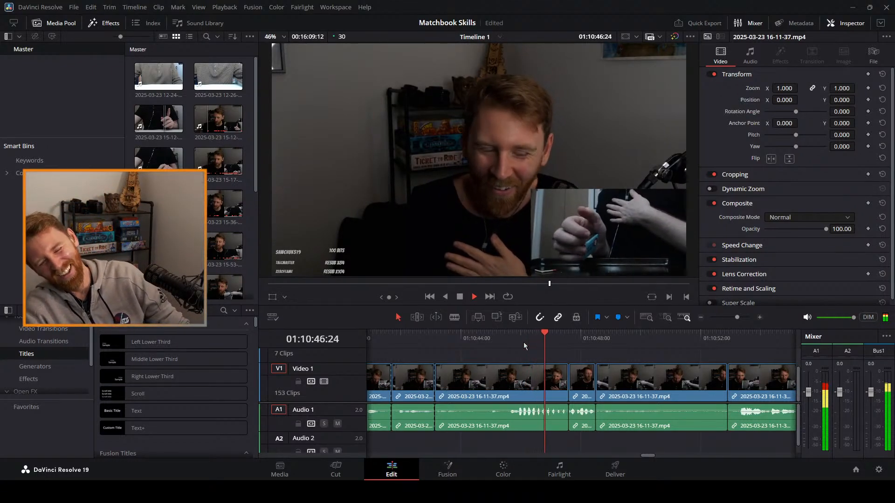
pyautogui.click(523, 344)
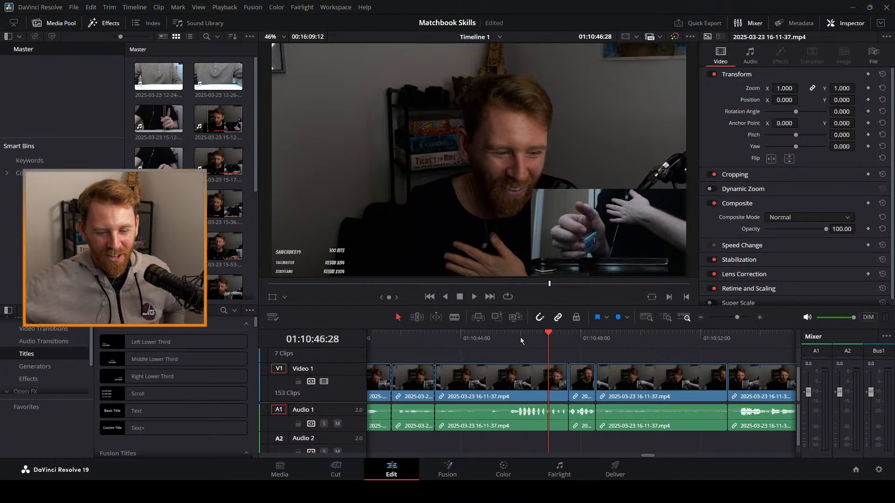
# Return to the last short clip before the long uncut clip, at about 01:11:11, and bring the uncut section into view.
pyautogui.scroll(-5, 678, 399)
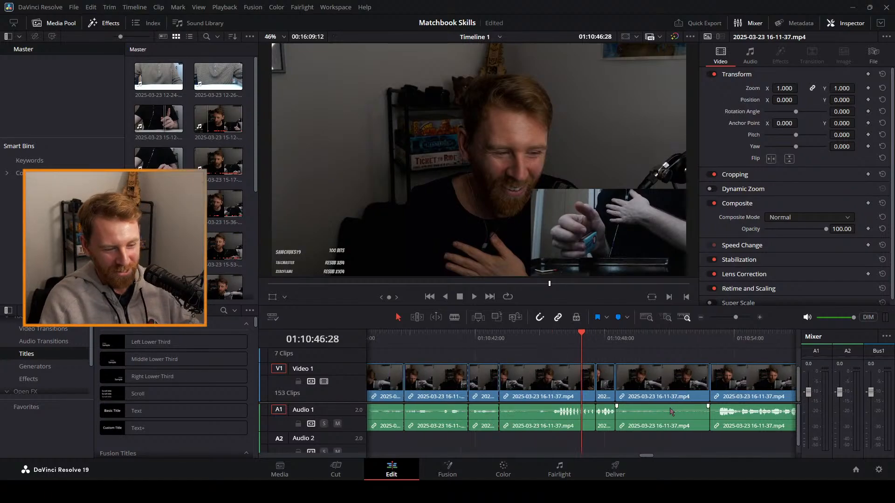
pyautogui.scroll(3, 668, 422)
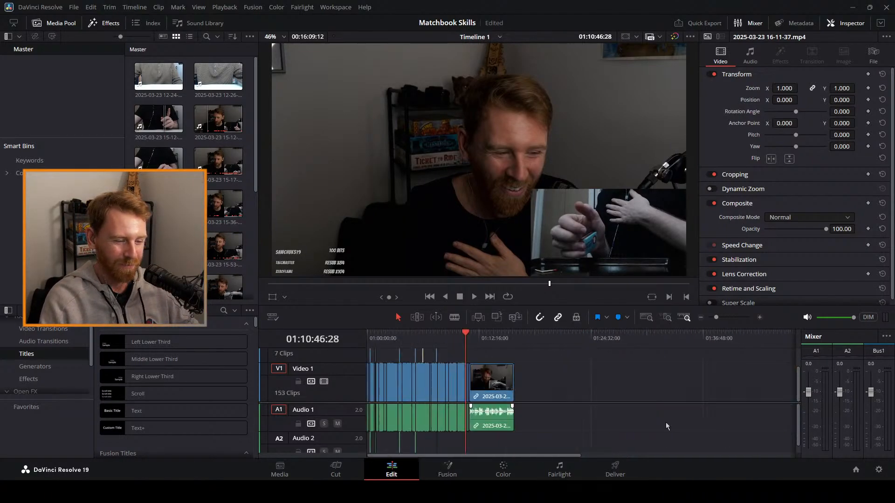
pyautogui.click(637, 349)
pyautogui.press('space')
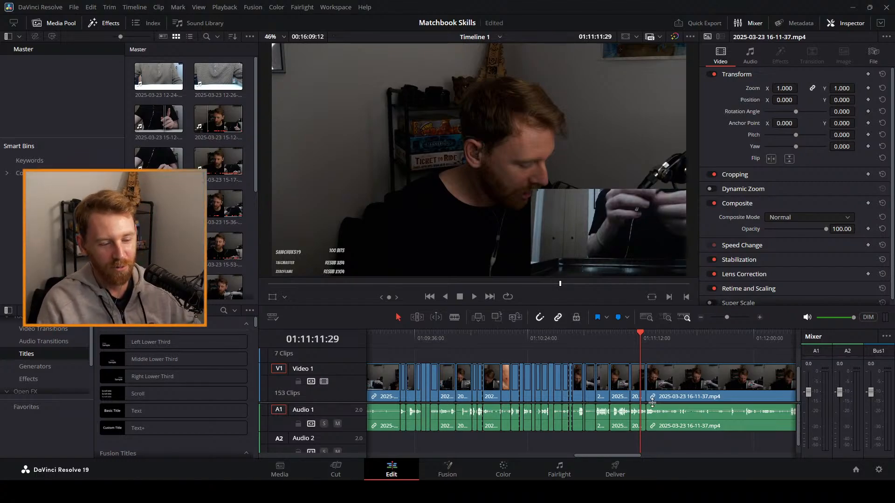
pyautogui.hscroll(5, 681, 404)
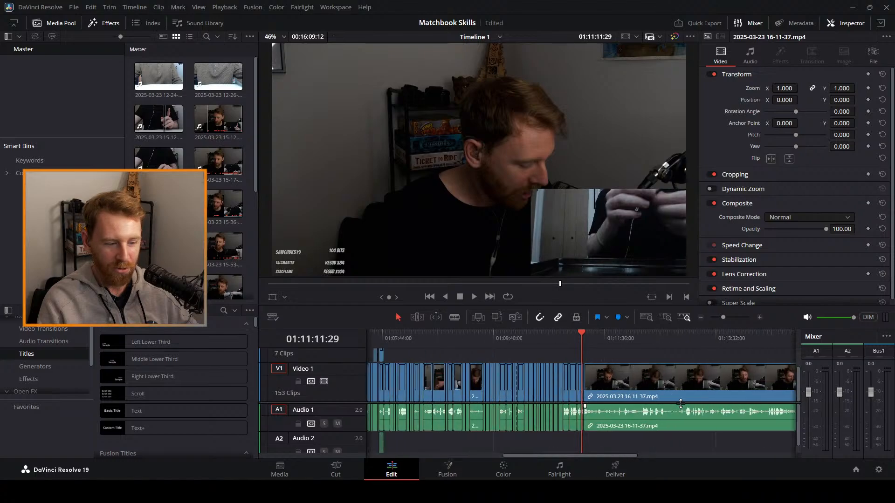
pyautogui.scroll(2, 681, 408)
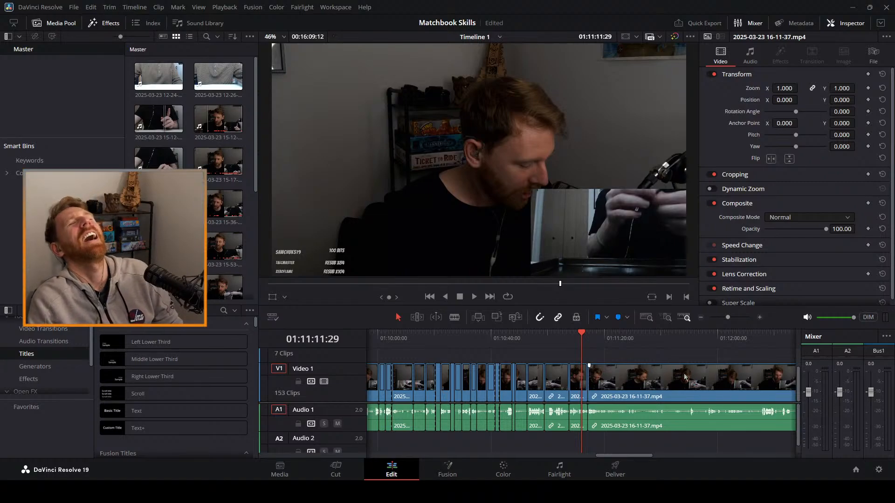
# Replay the short clip between about 01:11:08 and 01:11:14, directly before the uncut clip, and ripple-delete it.
pyautogui.click(583, 339)
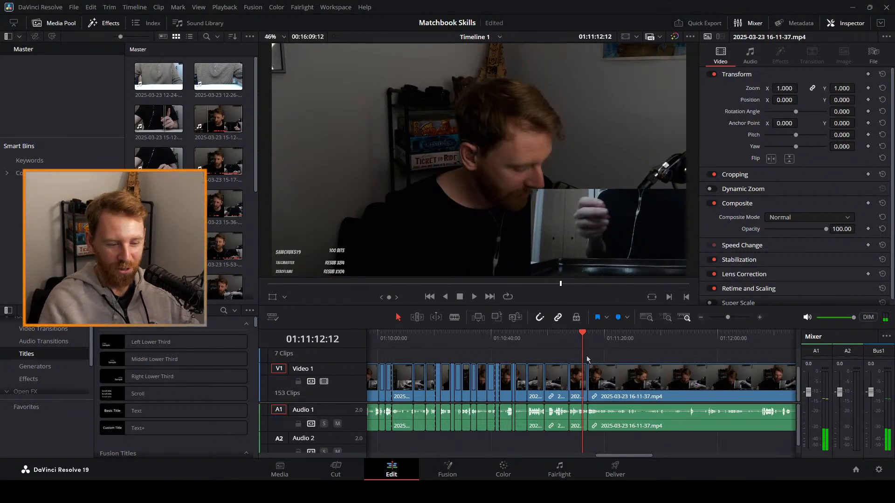
pyautogui.moveTo(586, 342); pyautogui.dragTo(580, 342)
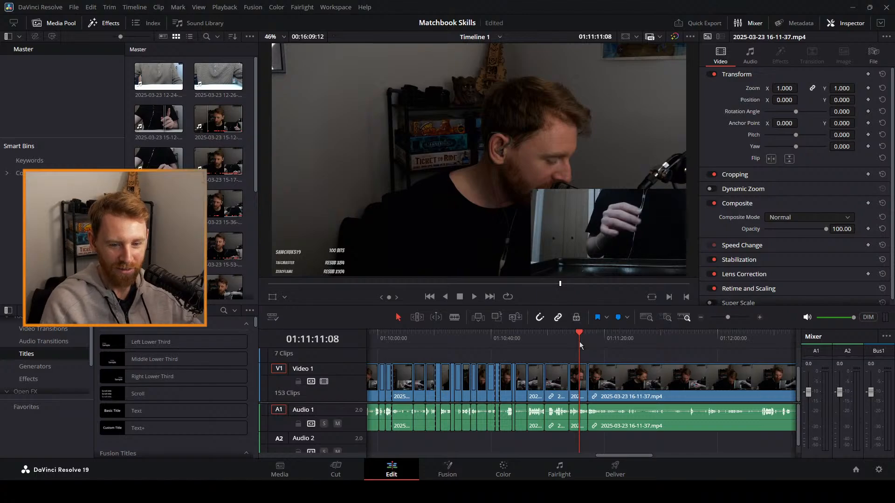
pyautogui.press('space')
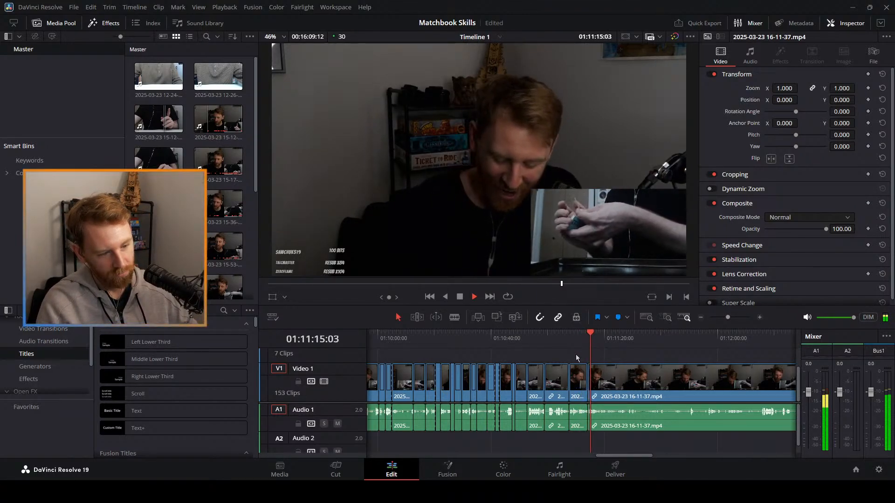
pyautogui.click(562, 337)
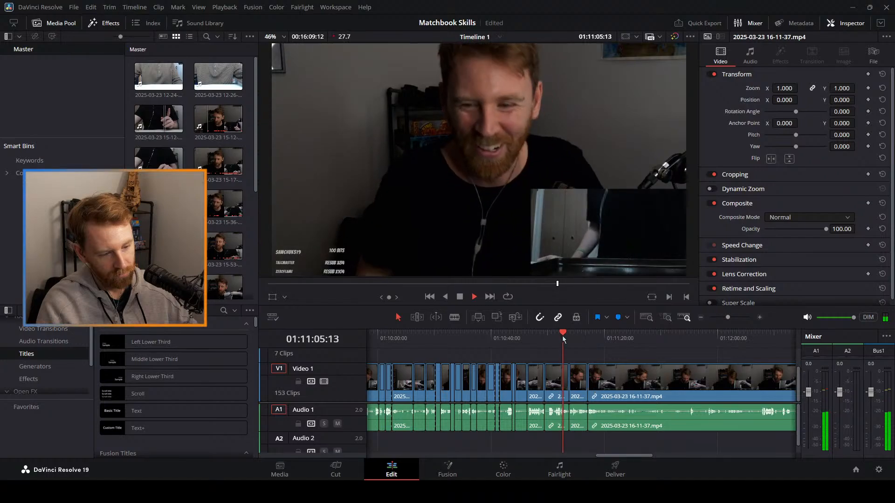
pyautogui.click(579, 387)
pyautogui.press('Delete')
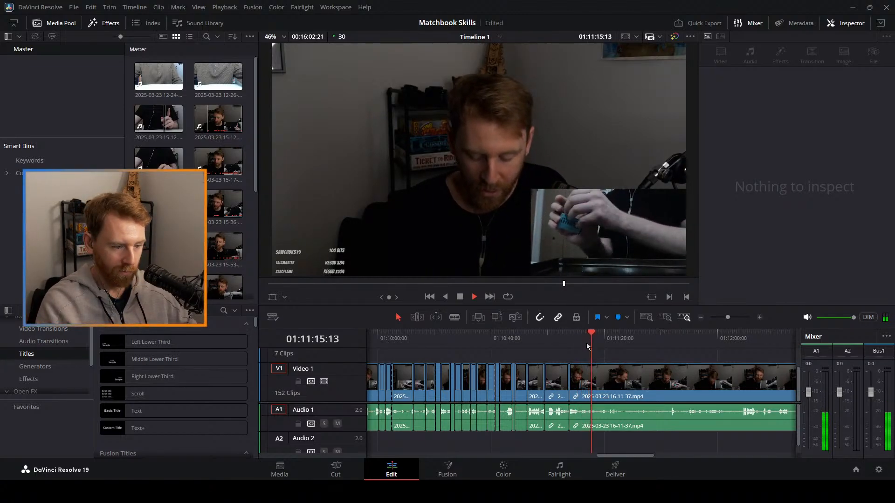
# Split the uncut clip with the Blade at about 01:11:17.
pyautogui.press('b')
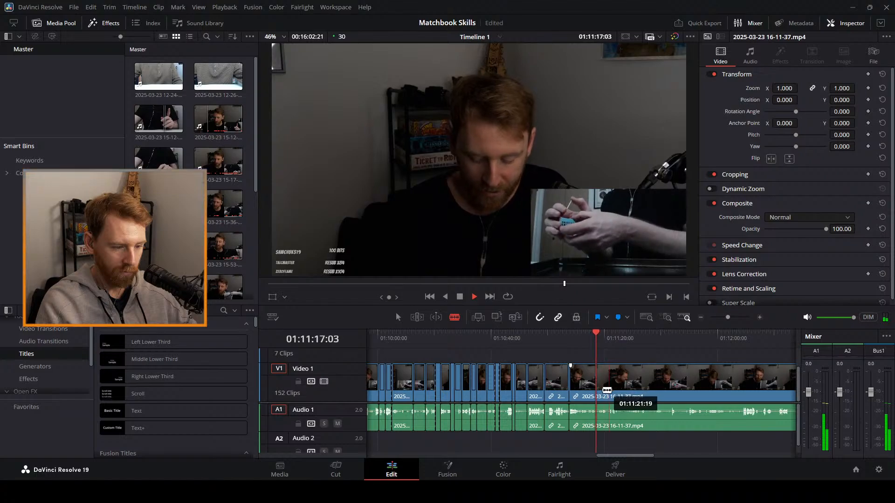
pyautogui.click(597, 387)
pyautogui.press('a')
# Find the next usable speech, split the uncut clip at about 01:11:40, and ripple-delete the section between about 01:11:17 and 01:11:40.
pyautogui.press('space')
pyautogui.moveTo(600, 331); pyautogui.dragTo(657, 335)
pyautogui.press('space')
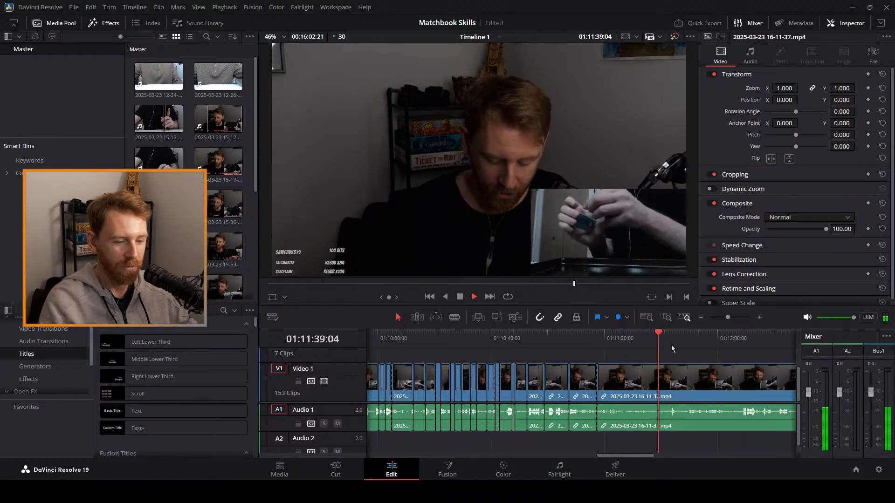
pyautogui.moveTo(664, 332)
pyautogui.mouseDown()
pyautogui.moveTo(675, 344)
pyautogui.moveTo(661, 332)
pyautogui.mouseUp()
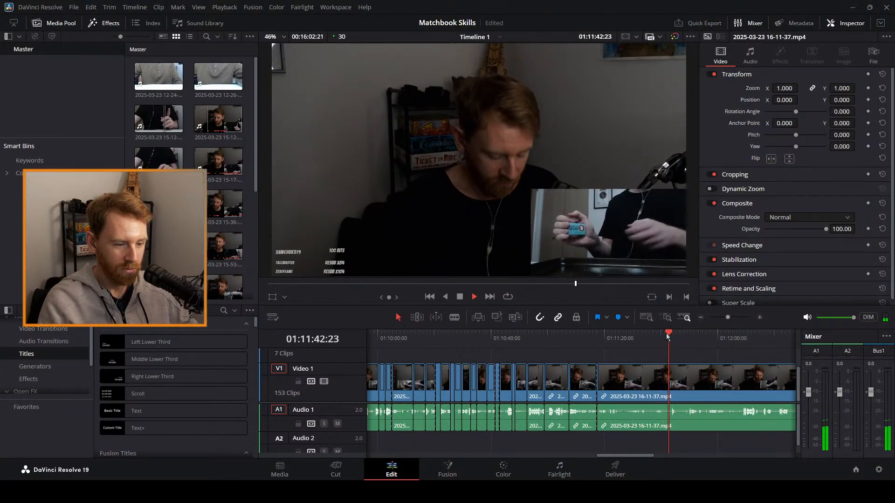
pyautogui.moveTo(666, 334); pyautogui.dragTo(657, 337)
pyautogui.press('b')
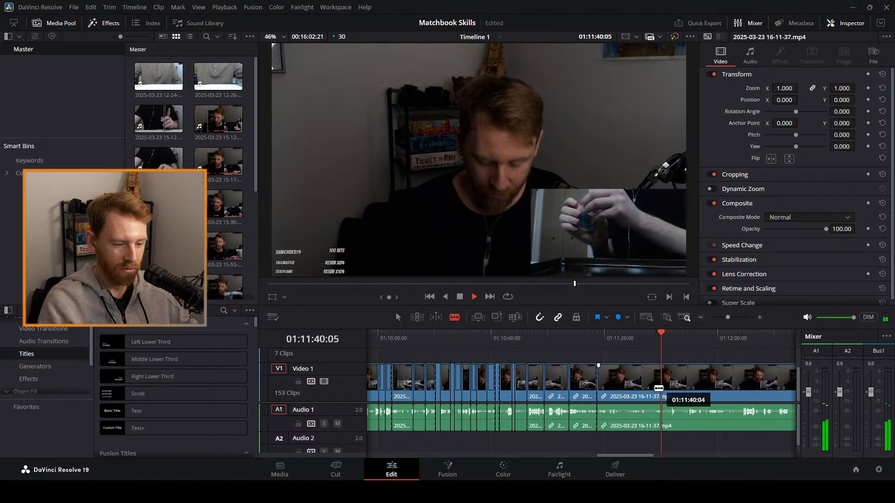
pyautogui.click(664, 397)
pyautogui.press('a')
pyautogui.click(632, 390)
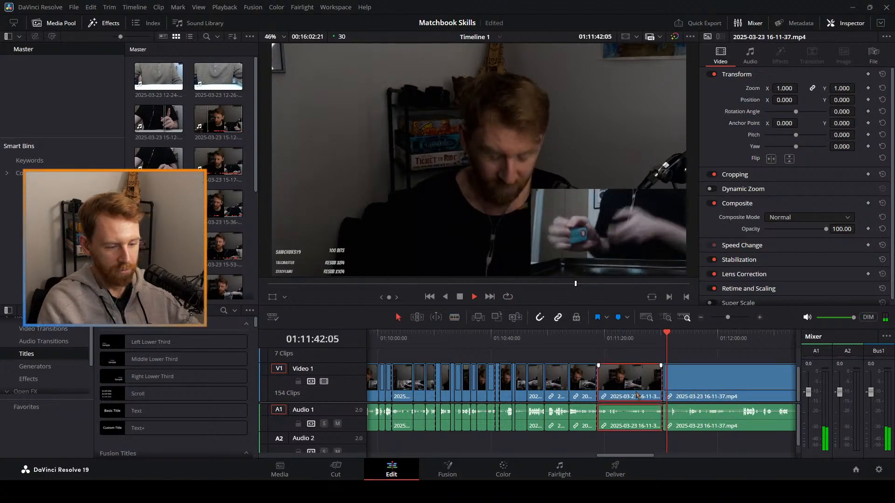
pyautogui.press('BackSpace')
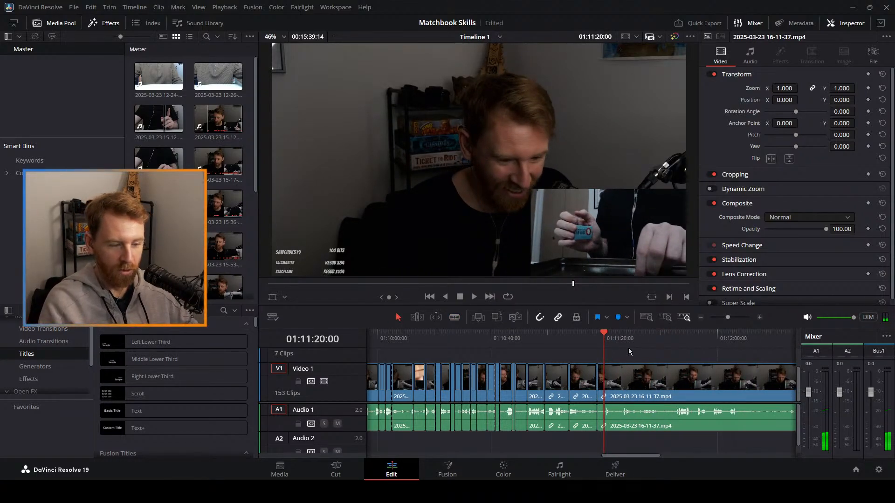
# Replay the new join at about 01:11:17 and the start of the remaining clip up to about 01:11:28.
pyautogui.click(596, 338)
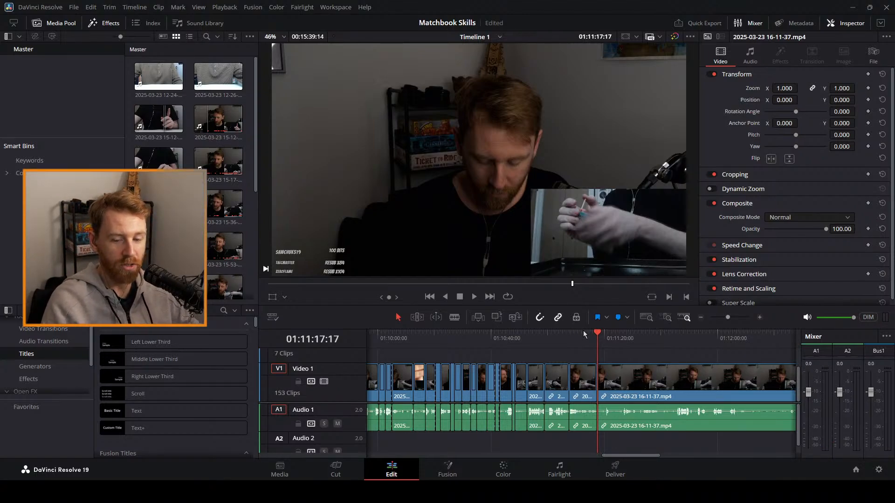
pyautogui.press('space')
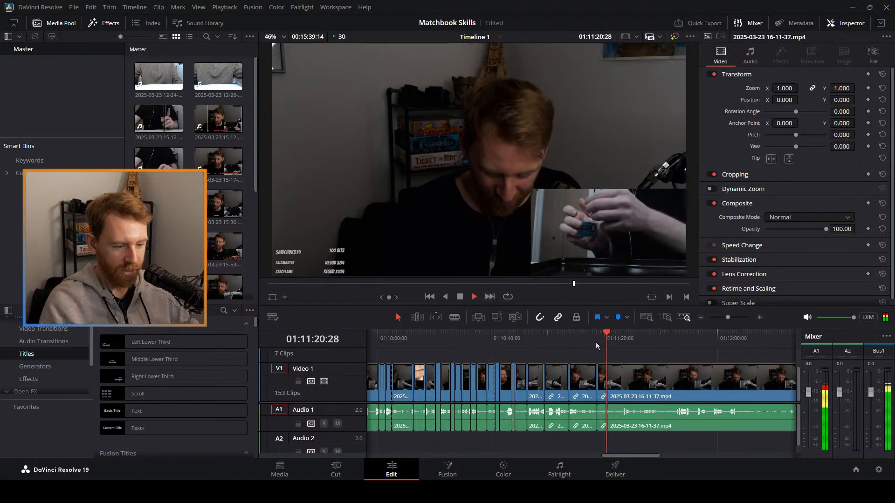
pyautogui.press('b')
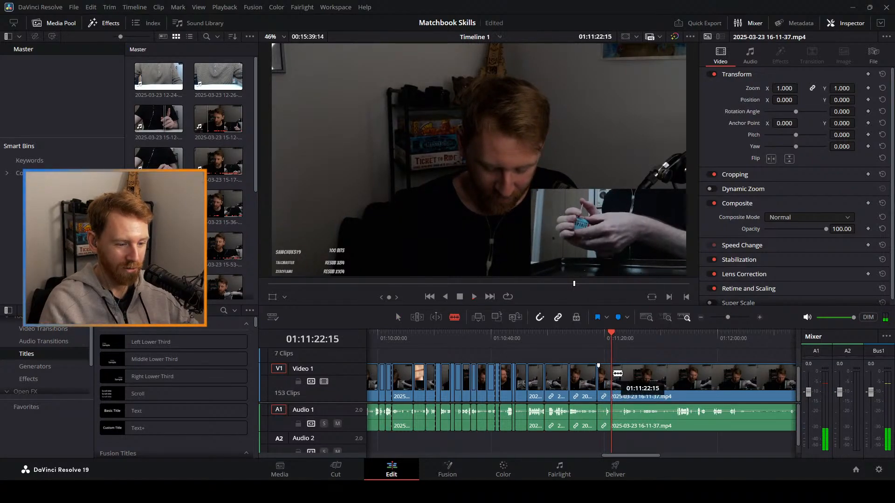
pyautogui.press('a')
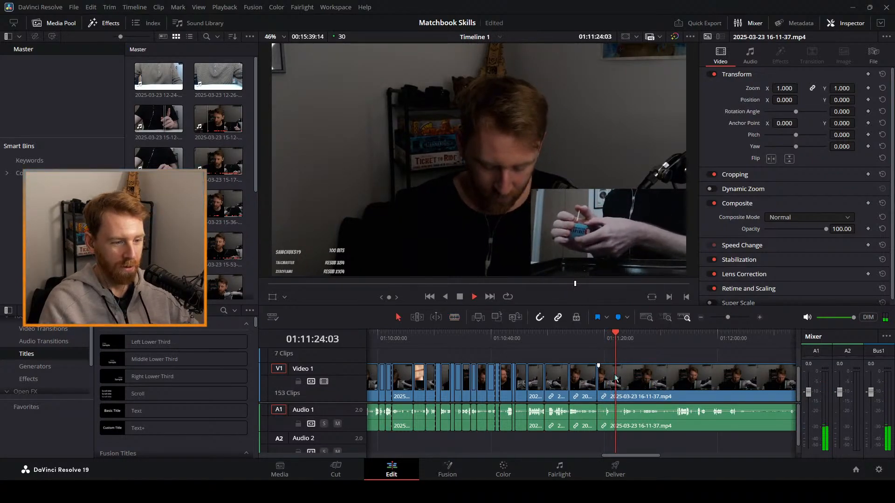
pyautogui.press('space')
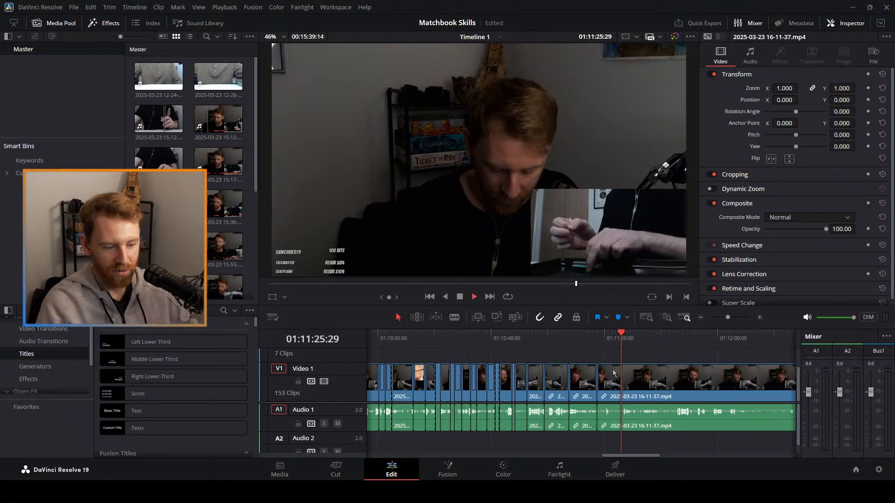
pyautogui.press('space')
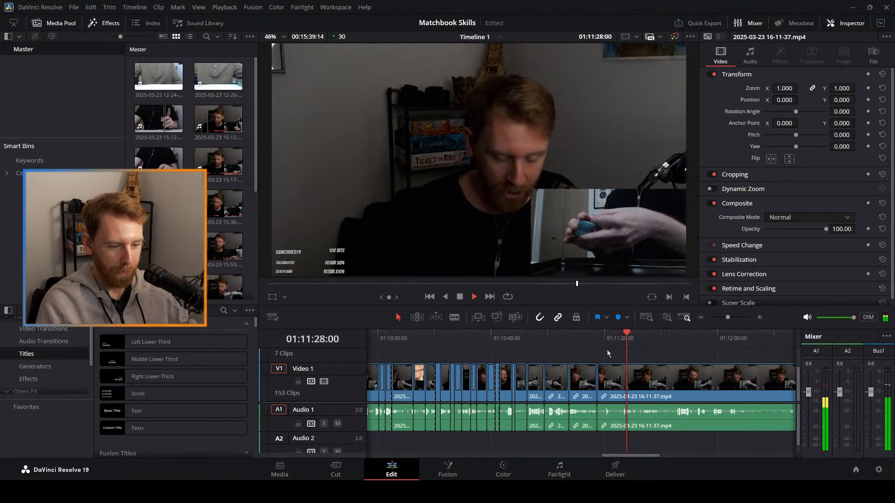
# Split the remaining clip with the Blade at about 01:11:20, just before the loud peak in the waveform.
pyautogui.click(598, 339)
pyautogui.press('b')
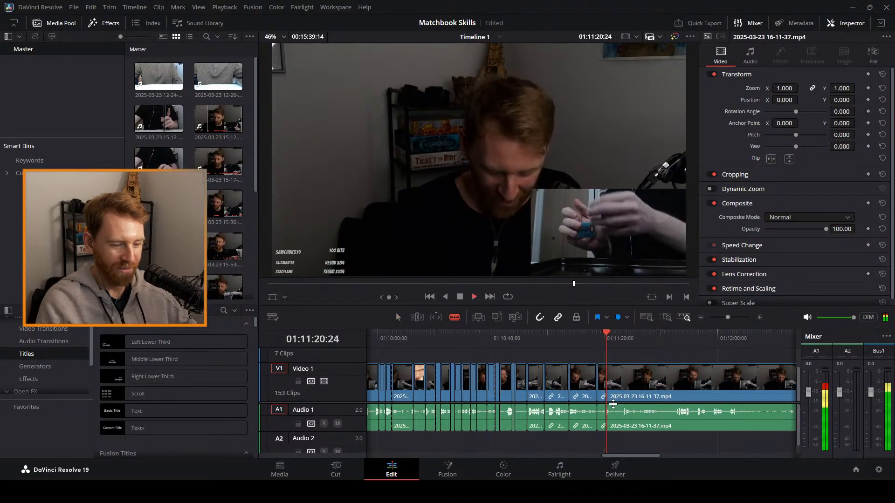
pyautogui.moveTo(727, 317); pyautogui.dragTo(738, 317)
pyautogui.press('a')
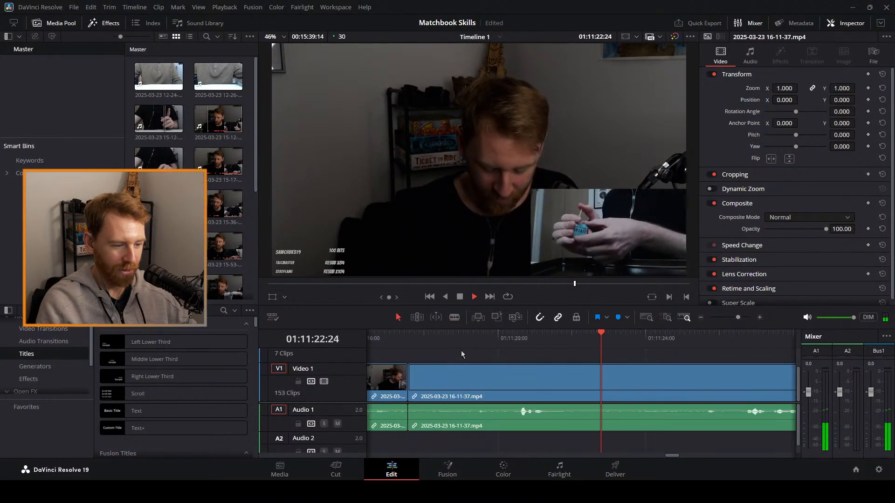
pyautogui.click(473, 339)
pyautogui.press('b')
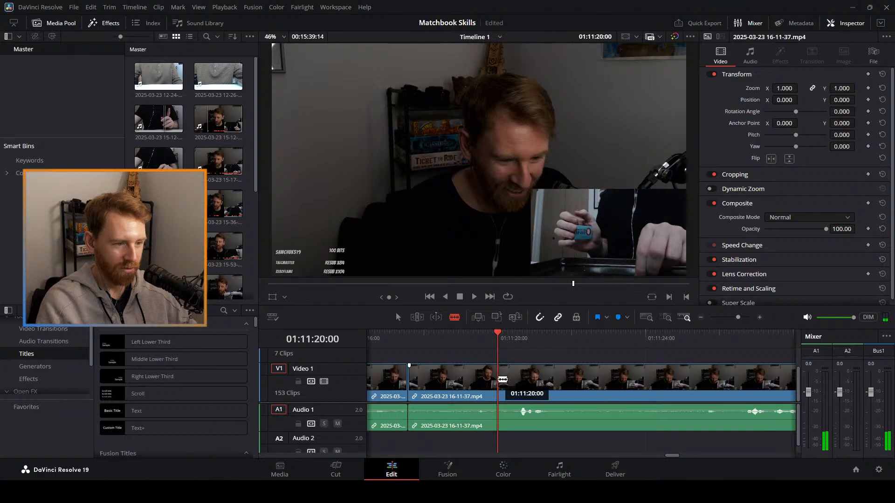
pyautogui.click(502, 379)
pyautogui.press('a')
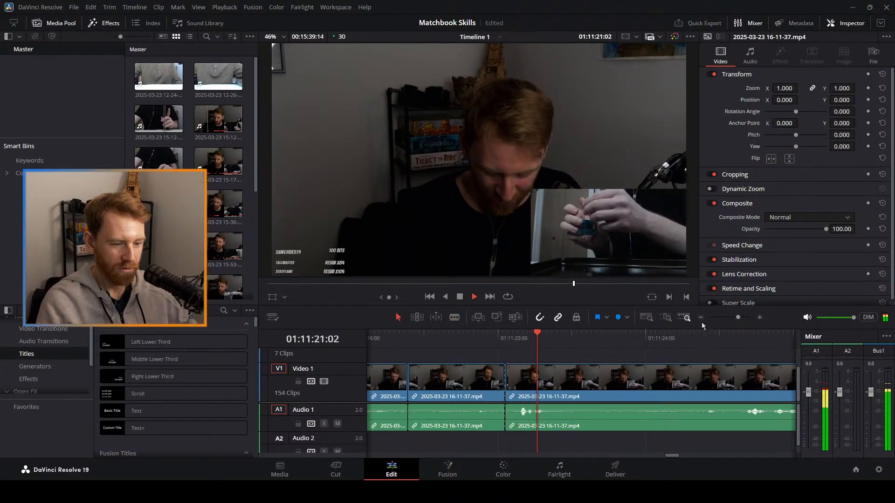
# Replay the remaining clip between about 01:11:22 and 01:11:27 to judge whether its speech is usable.
pyautogui.click(728, 318)
pyautogui.moveTo(729, 317); pyautogui.dragTo(731, 317)
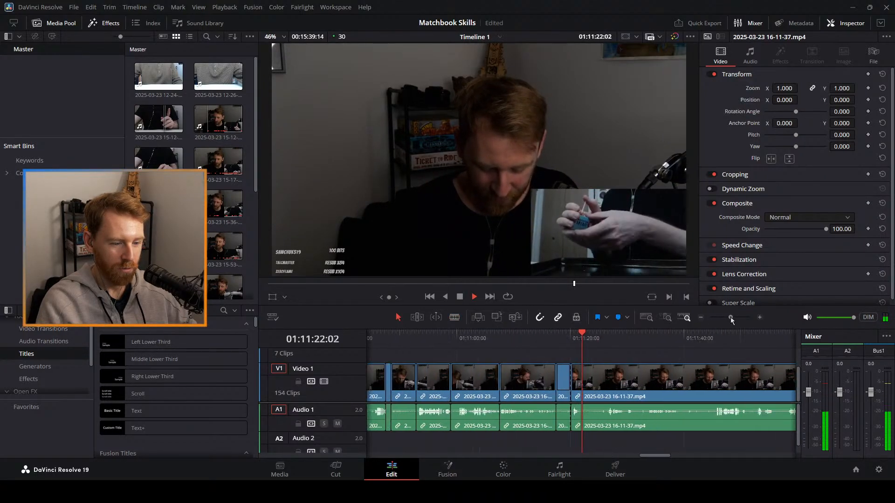
pyautogui.click(600, 342)
pyautogui.press('space')
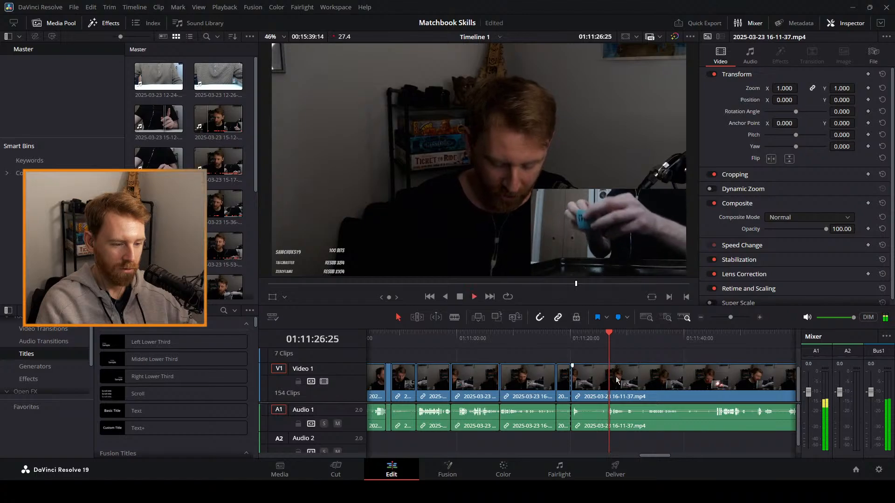
pyautogui.click(609, 335)
pyautogui.press('space')
pyautogui.click(602, 334)
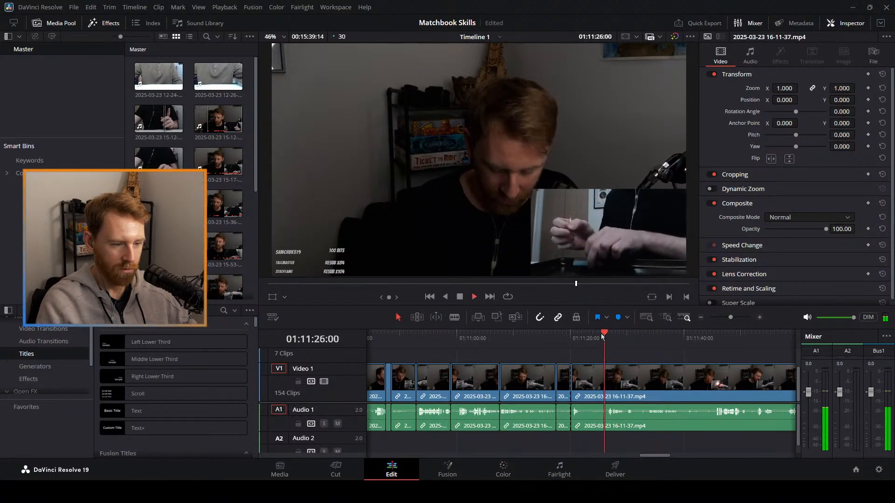
pyautogui.click(593, 336)
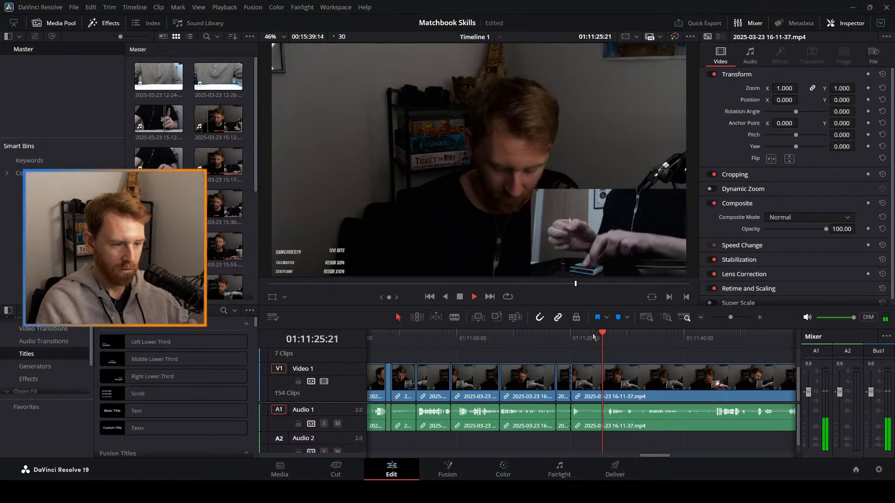
# Split the remaining clip at about 01:11:32 and ripple-delete the section between about 01:11:20 and 01:11:32.
pyautogui.moveTo(597, 334); pyautogui.dragTo(638, 335)
pyautogui.press('b')
pyautogui.click(639, 395)
pyautogui.press('a')
pyautogui.click(621, 400)
pyautogui.press('Delete')
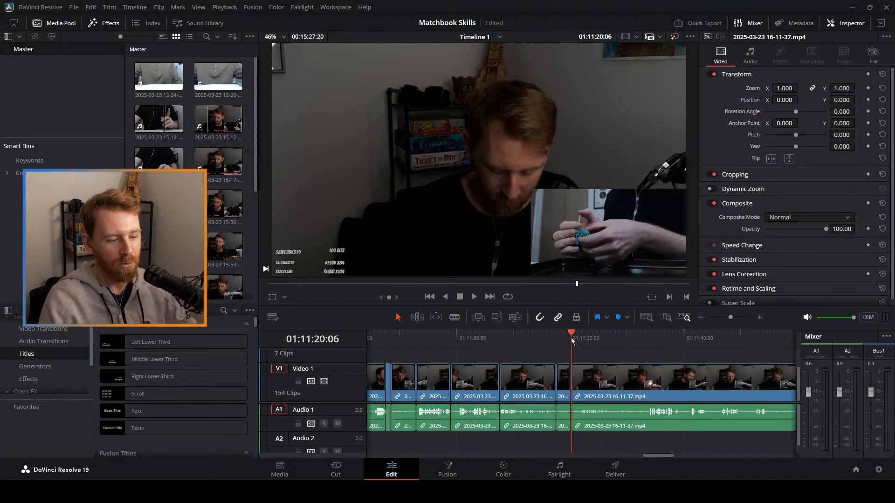
# Replay the join at about 01:11:20 and split the remaining clip at about 01:11:28.
pyautogui.press('space')
pyautogui.moveTo(570, 337); pyautogui.dragTo(563, 336)
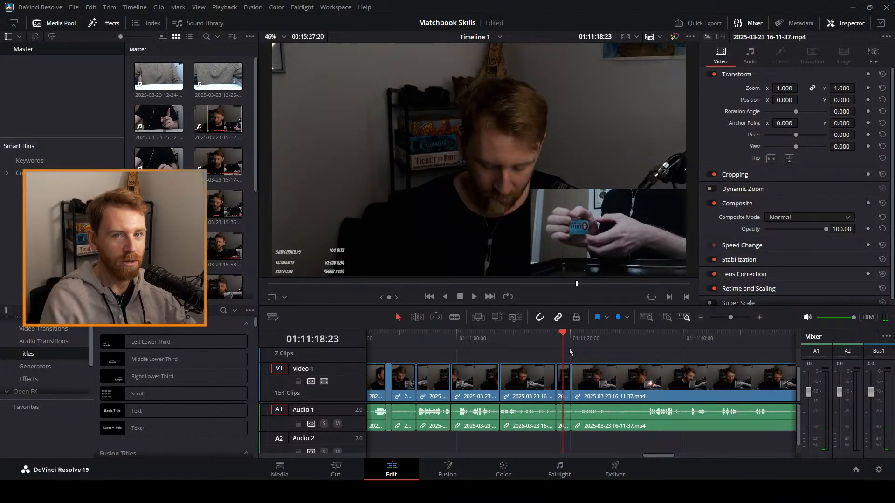
pyautogui.press('space')
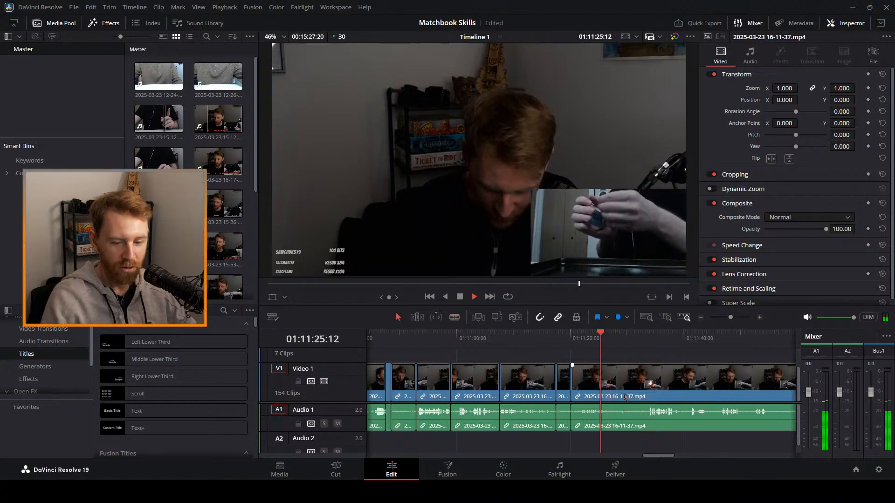
pyautogui.click(599, 347)
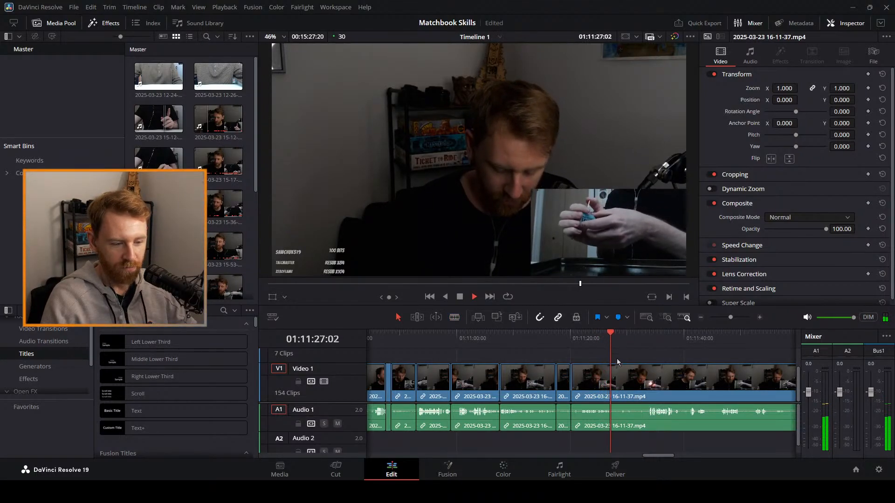
pyautogui.hotkey('ctrl', 'b')
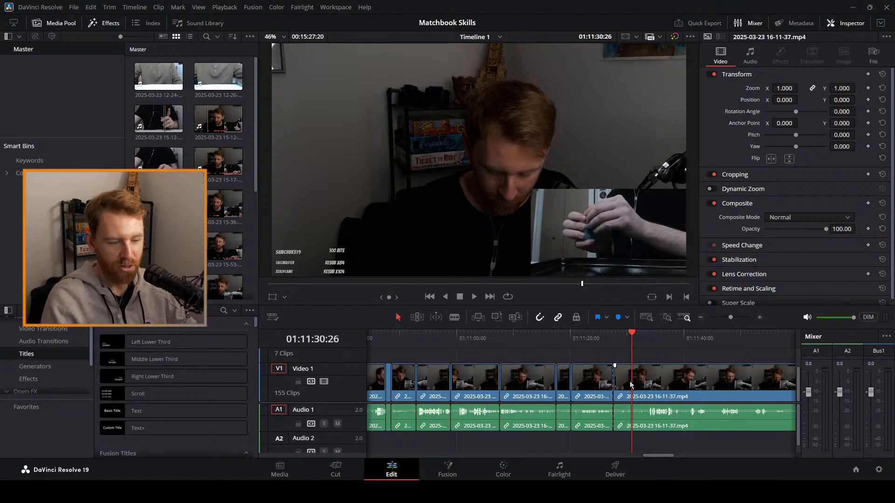
# Split the remaining clip at about 01:11:31 and ripple-delete the section between about 01:11:28 and 01:11:31.
pyautogui.press('space')
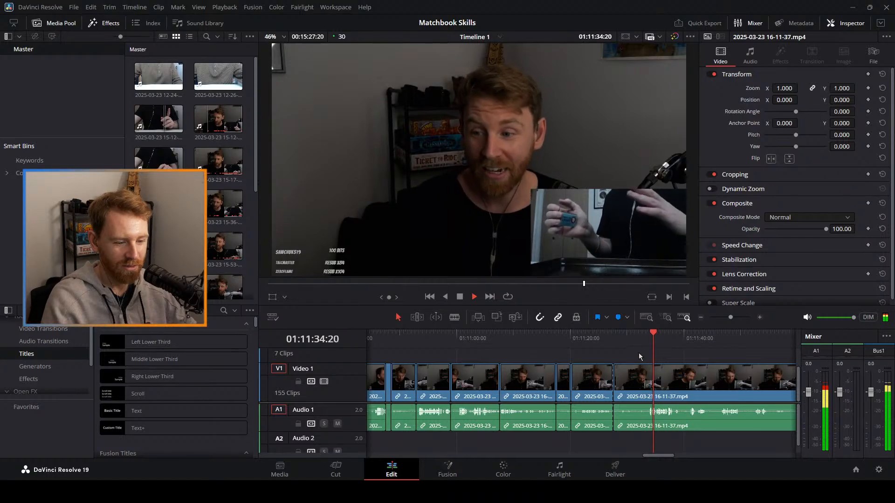
pyautogui.click(638, 337)
pyautogui.click(633, 340)
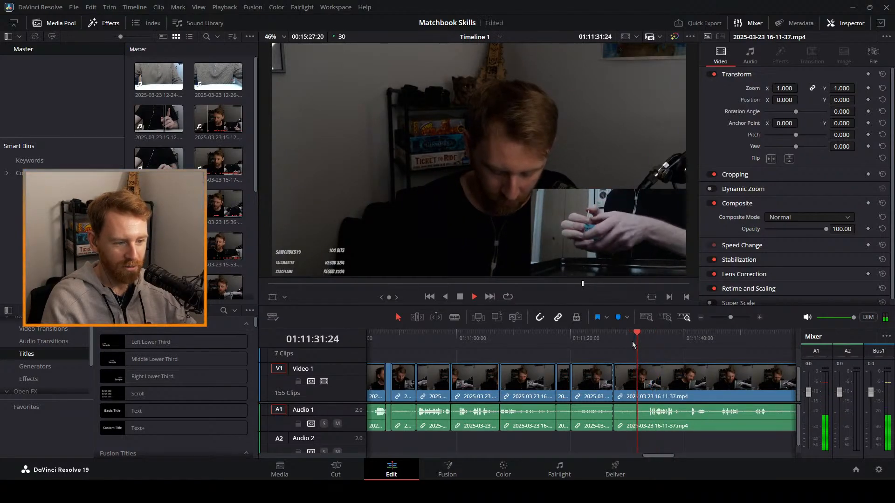
pyautogui.click(632, 341)
pyautogui.press('space')
pyautogui.press('b')
pyautogui.click(636, 388)
pyautogui.press('a')
pyautogui.moveTo(613, 387); pyautogui.dragTo(615, 387)
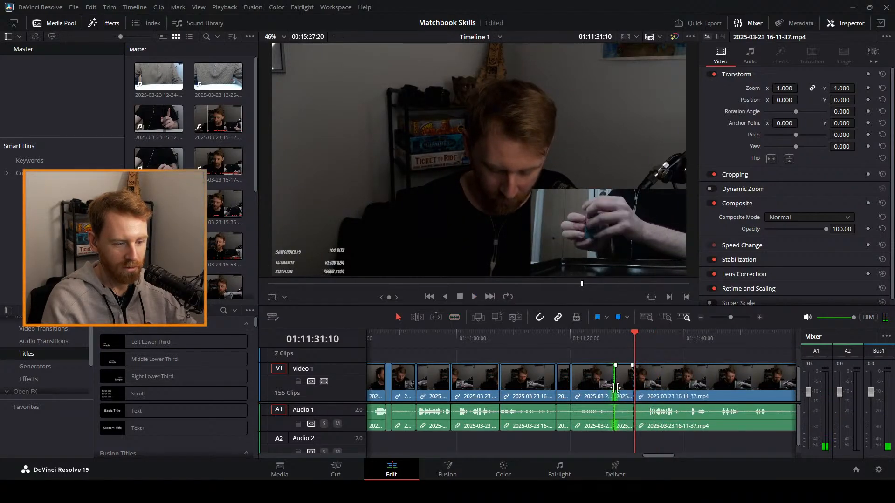
pyautogui.click(624, 389)
pyautogui.press('Delete')
# Replay the join at about 01:11:28 and roll the edit point back to about 01:11:27.
pyautogui.click(607, 341)
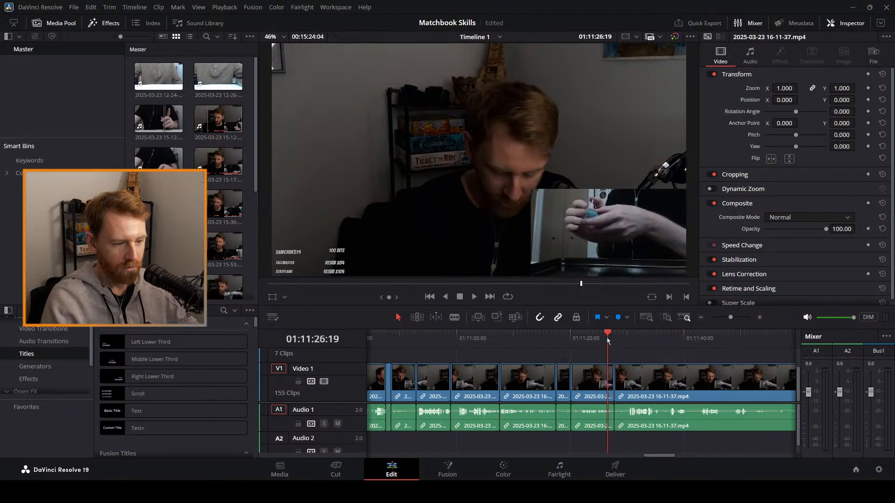
pyautogui.press('space')
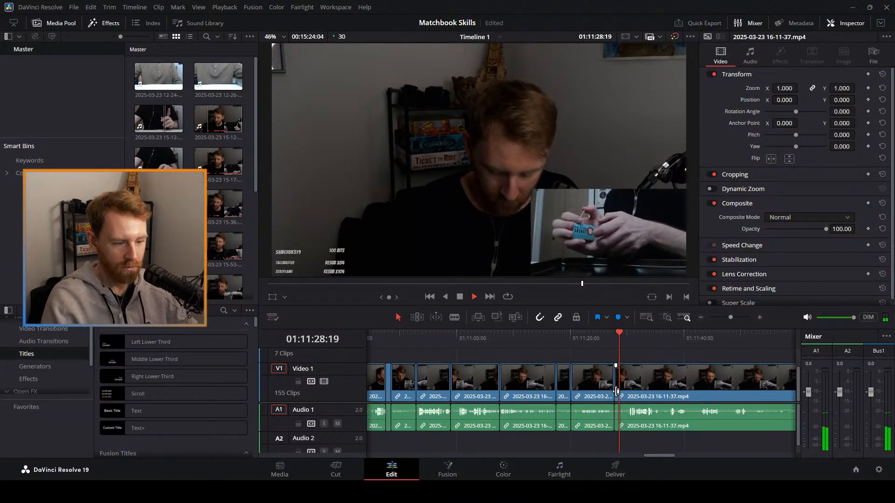
pyautogui.press('space')
pyautogui.hotkey('ctrl', '=')
pyautogui.hotkey('ctrl', '=')
pyautogui.hotkey('ctrl', '=')
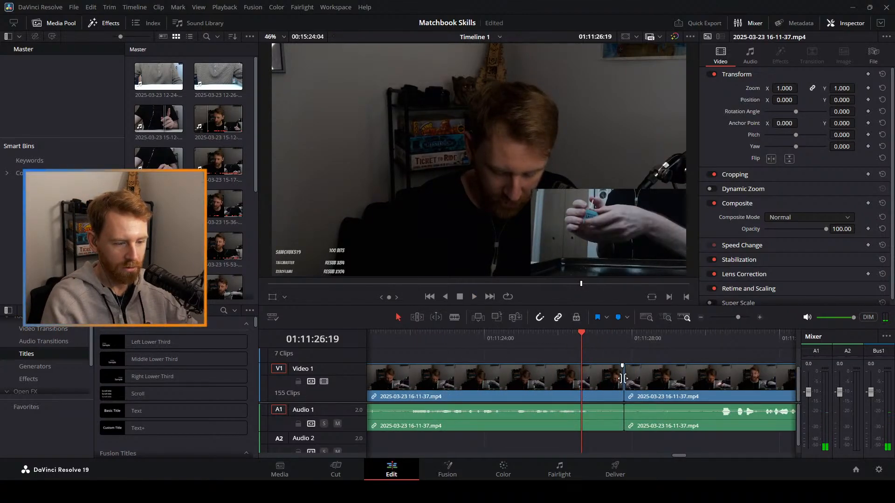
pyautogui.moveTo(623, 378); pyautogui.dragTo(597, 378)
# Replay the rolled join, split the remaining clip at about 01:11:28 and ripple-delete the section between about 01:11:27 and 01:11:28.
pyautogui.press('space')
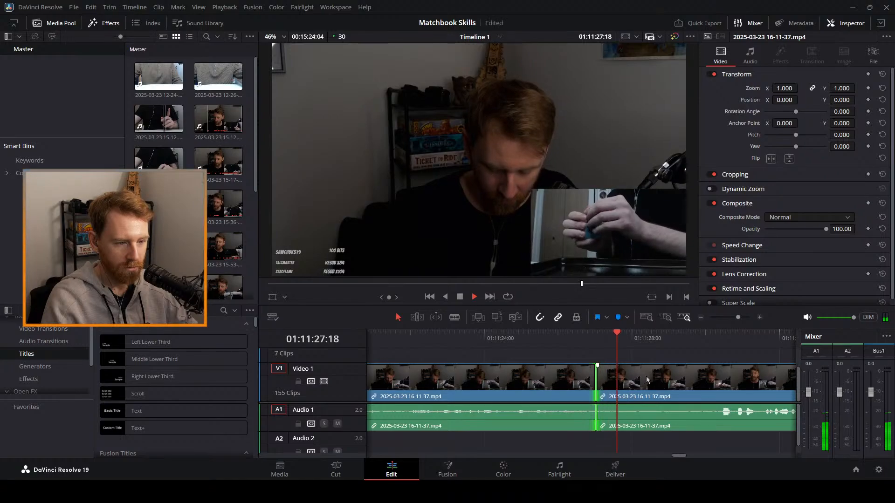
pyautogui.click(647, 380)
pyautogui.press('space')
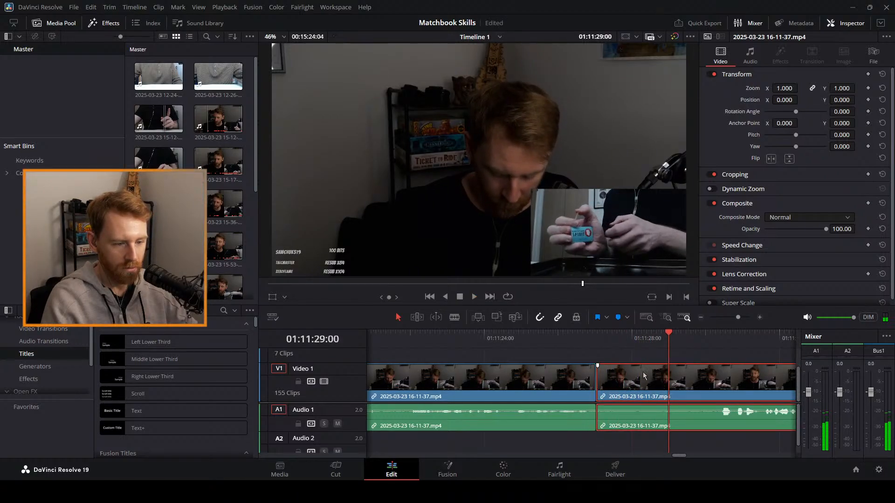
pyautogui.click(636, 336)
pyautogui.hotkey('ctrl', 'b')
pyautogui.press('Delete')
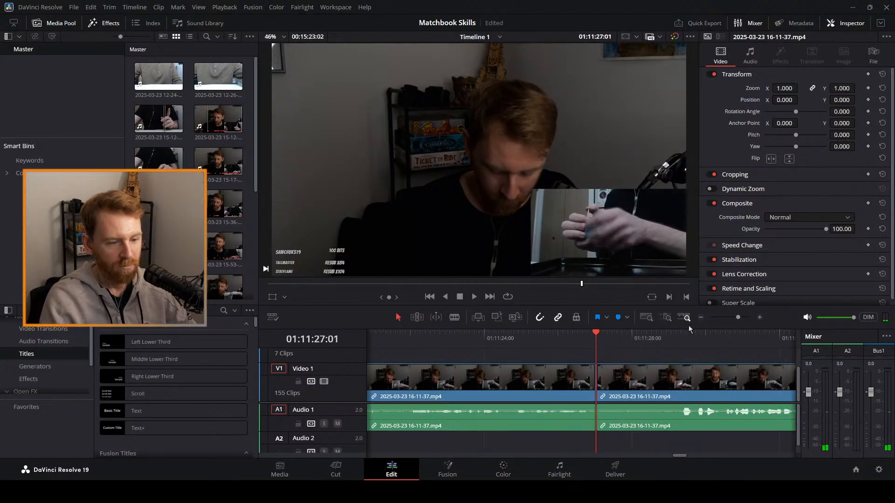
# Replay the remaining clip from about 01:11:27 and split it with the Blade at about 01:11:33.
pyautogui.click(727, 317)
pyautogui.press('space')
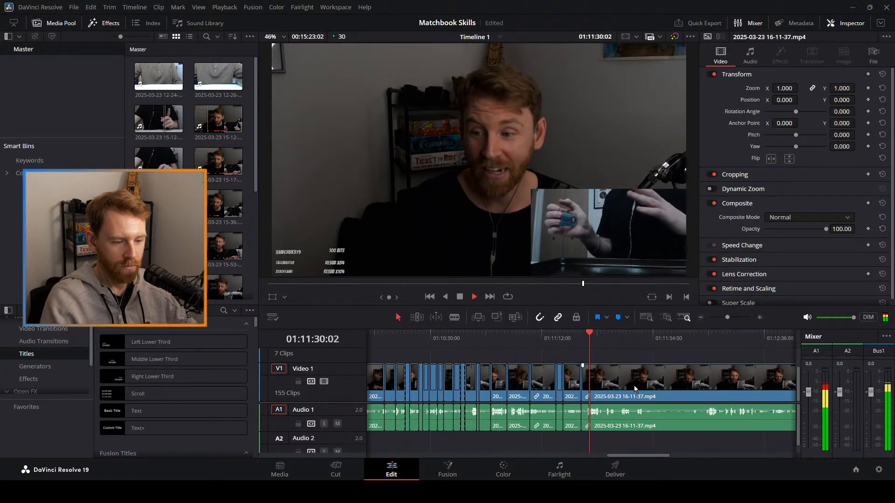
pyautogui.press('b')
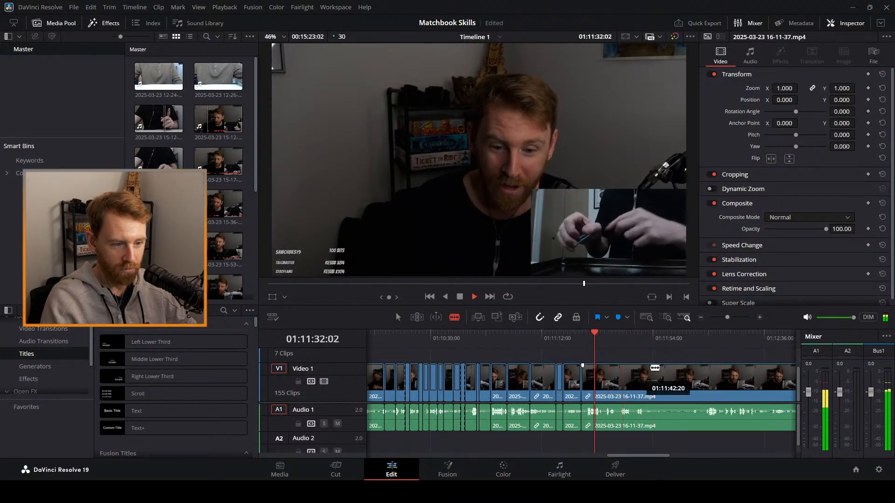
pyautogui.click(732, 317)
pyautogui.press('space')
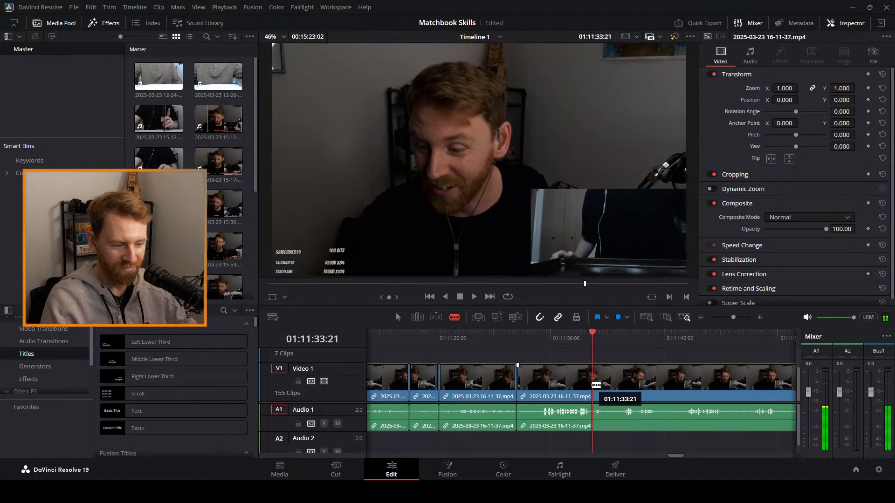
pyautogui.click(596, 385)
# Review the remaining clip, split it at about 01:11:42 and ripple-delete the section between about 01:11:33 and 01:11:42.
pyautogui.press('space')
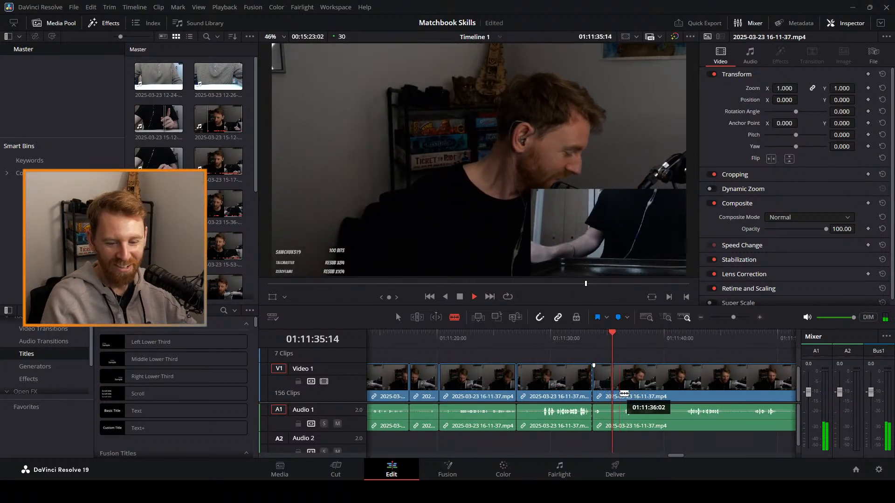
pyautogui.press('a')
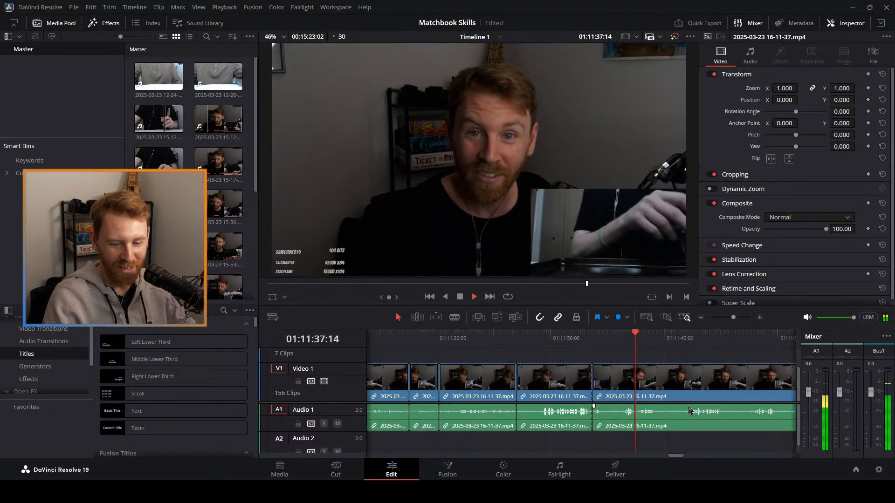
pyautogui.click(620, 343)
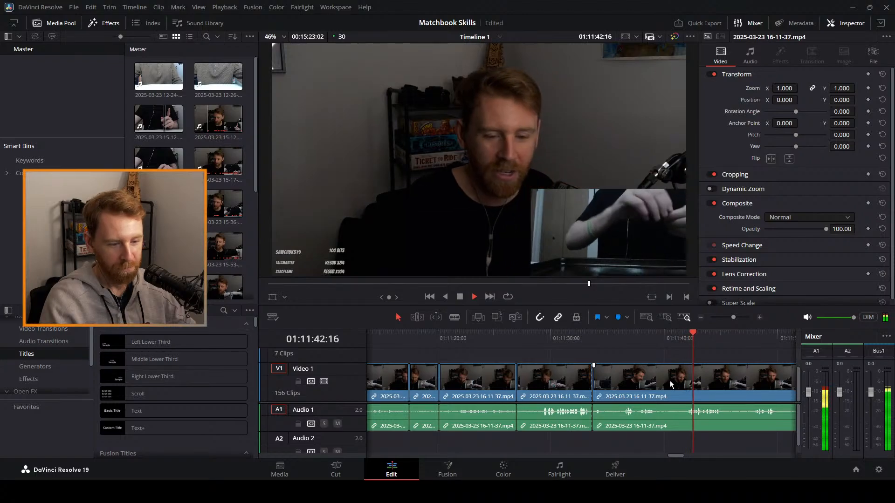
pyautogui.press('b')
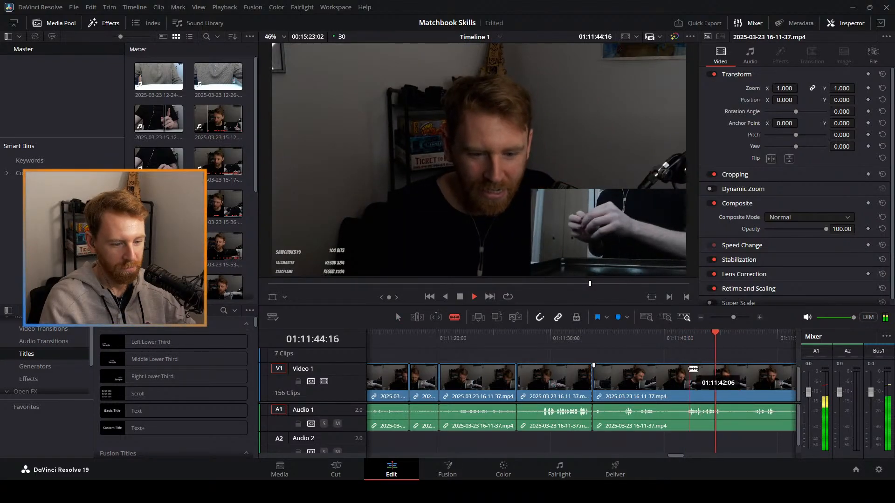
pyautogui.click(687, 369)
pyautogui.press('space')
pyautogui.press('a')
pyautogui.click(637, 387)
pyautogui.press('Delete')
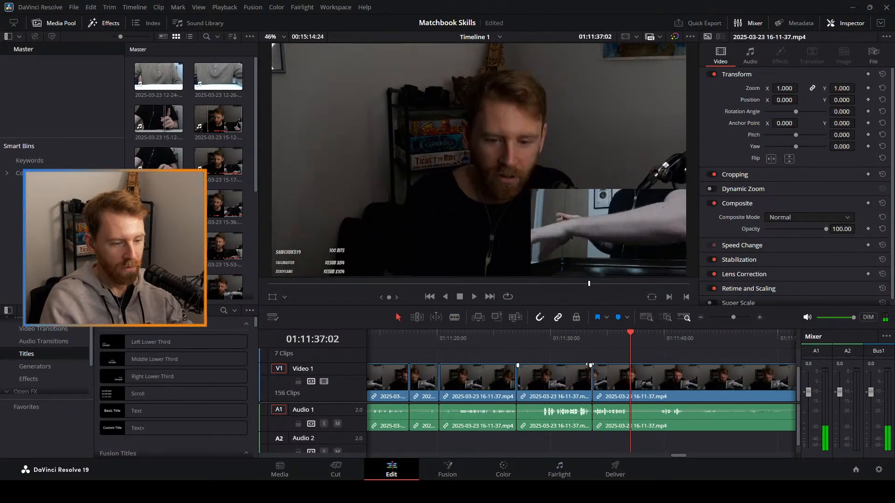
# Replay the join at about 01:11:33 and split the remaining clip with the Blade at about 01:11:37.
pyautogui.click(582, 341)
pyautogui.press('space')
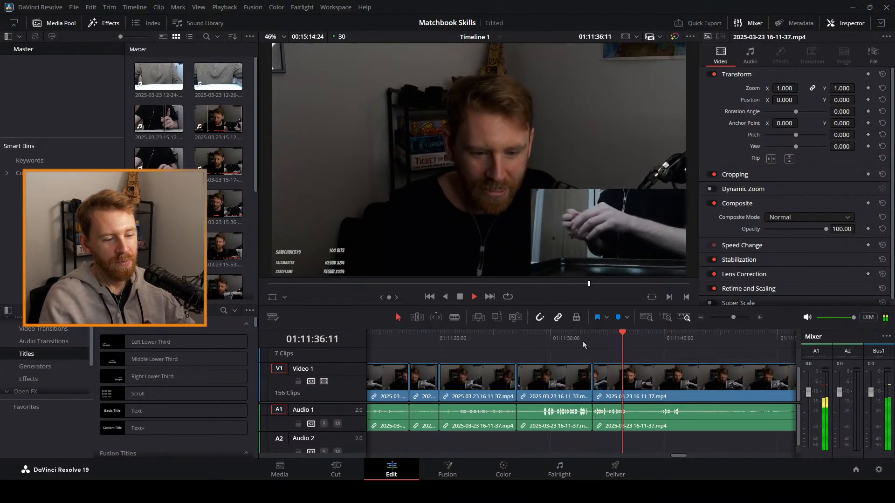
pyautogui.press('b')
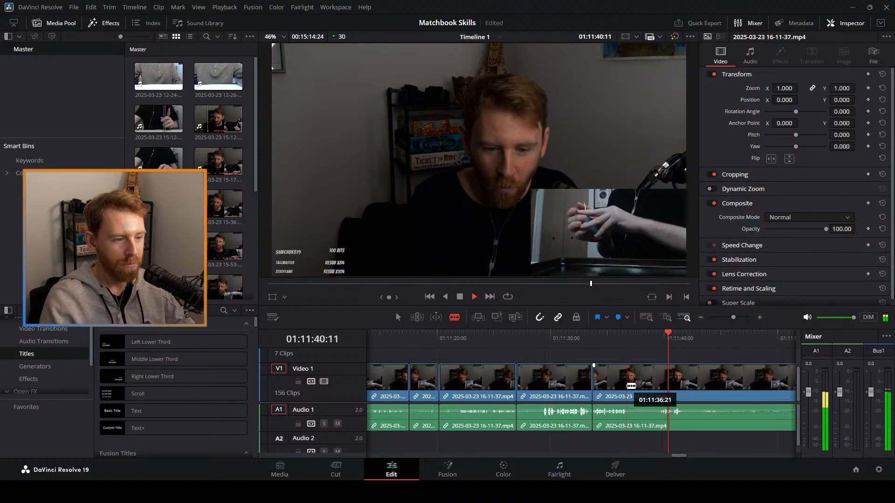
pyautogui.click(627, 385)
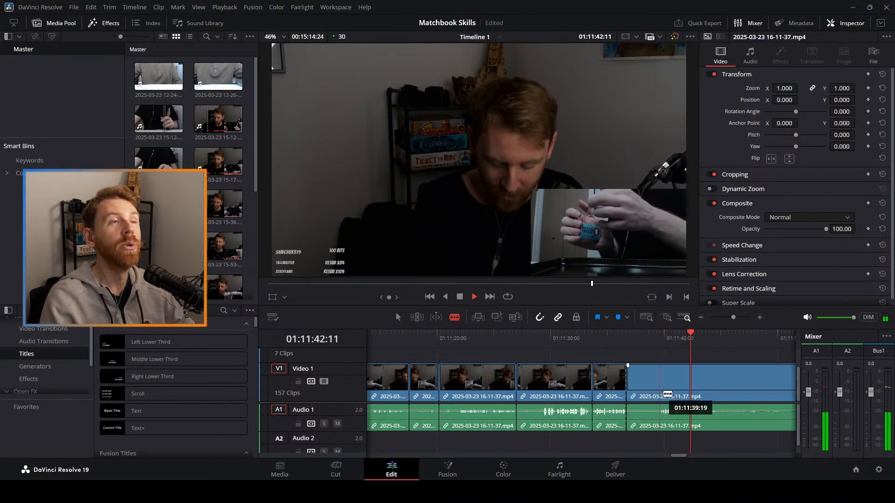
pyautogui.press('a')
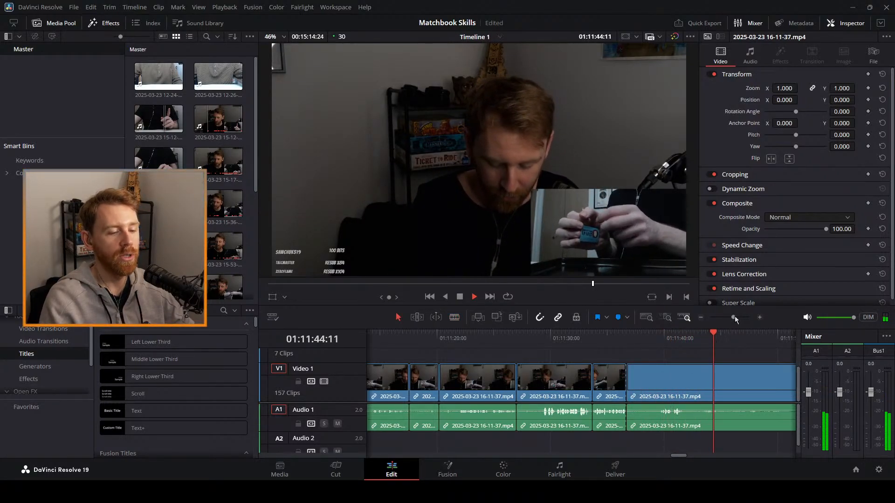
pyautogui.moveTo(735, 320); pyautogui.dragTo(731, 321)
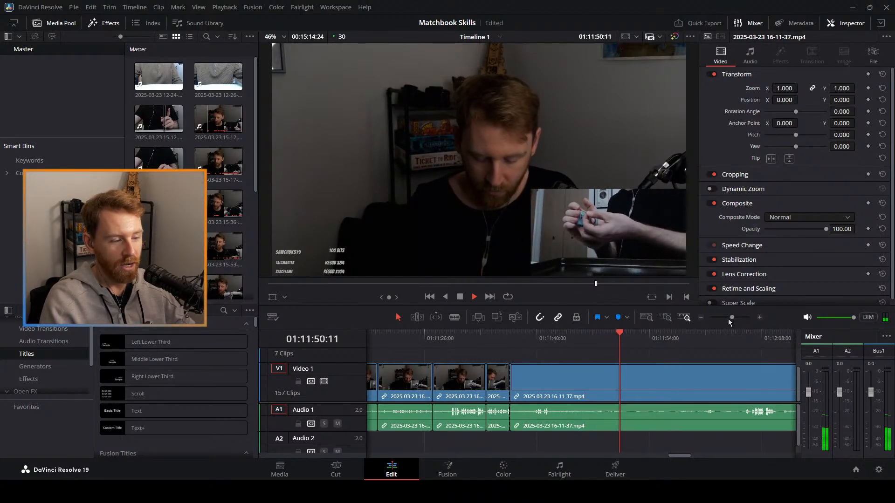
# Browse the effects library's titles, generators, audio transitions and video transitions.
pyautogui.scroll(-5, 212, 408)
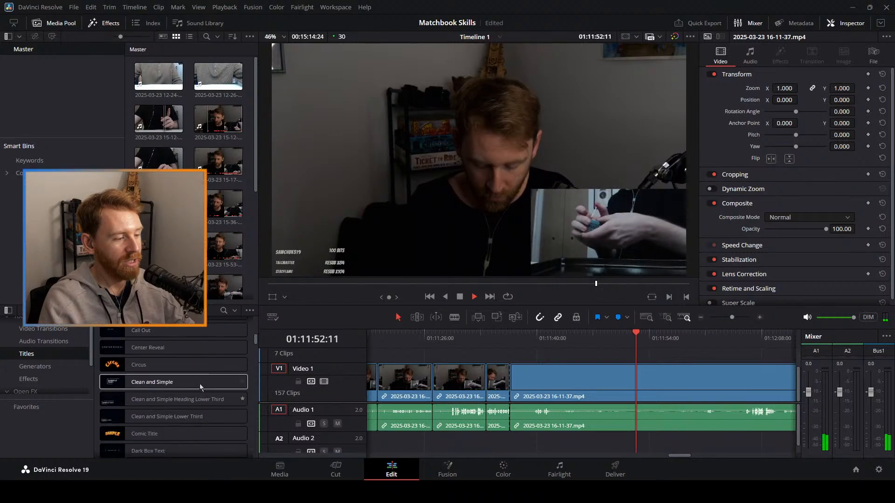
pyautogui.scroll(-5, 205, 380)
pyautogui.scroll(5, 205, 373)
pyautogui.scroll(1, 63, 353)
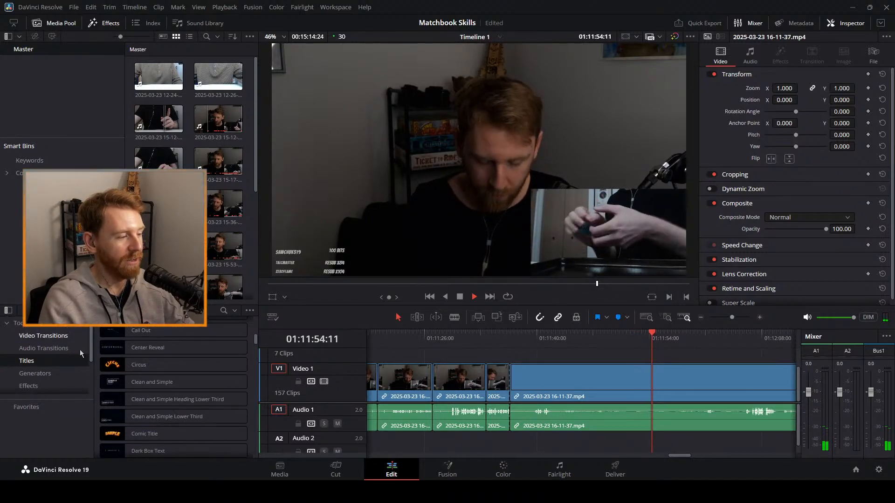
pyautogui.click(51, 335)
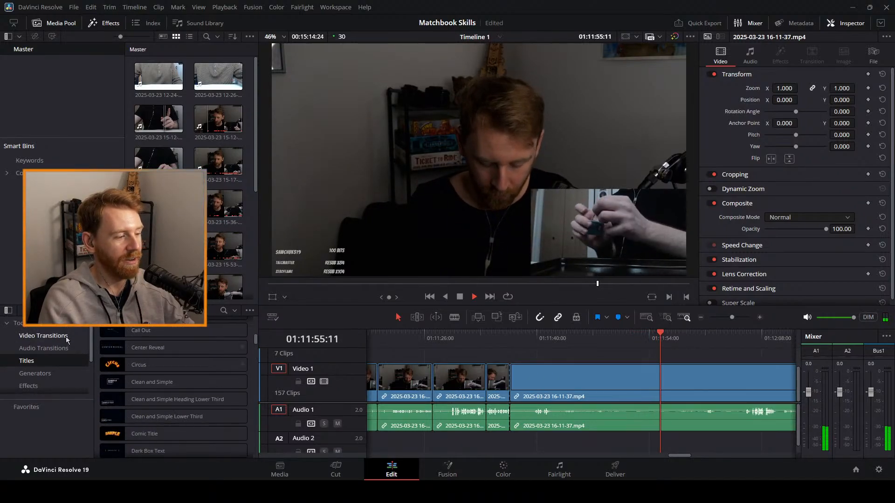
pyautogui.click(41, 374)
pyautogui.click(27, 361)
pyautogui.click(21, 350)
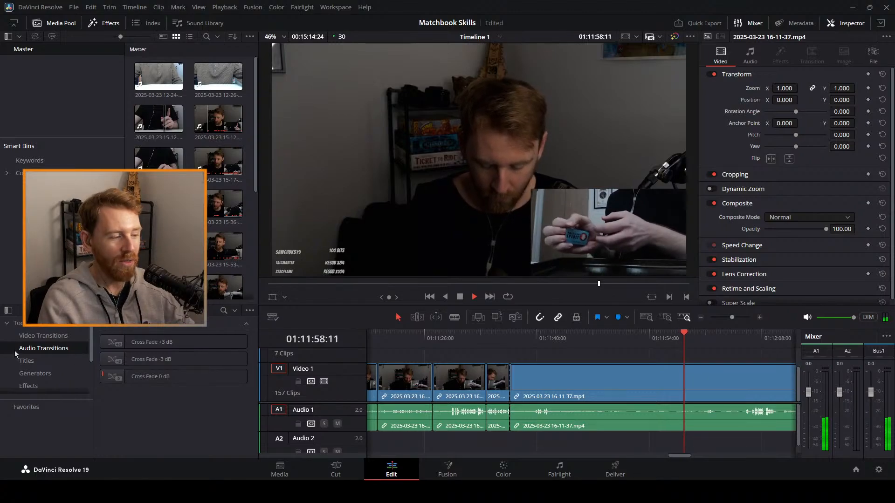
pyautogui.click(34, 336)
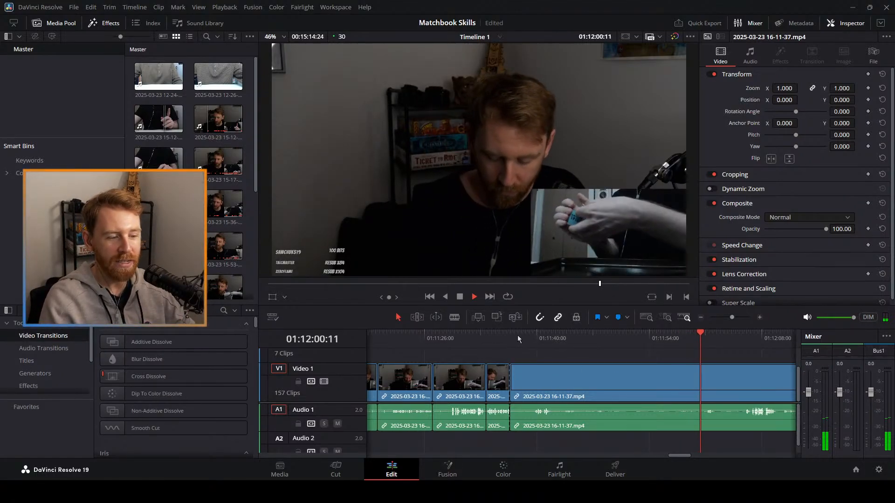
# Review the remaining clip, split it at about 01:12:03 and ripple-delete the section between about 01:11:37 and 01:12:03.
pyautogui.click(509, 336)
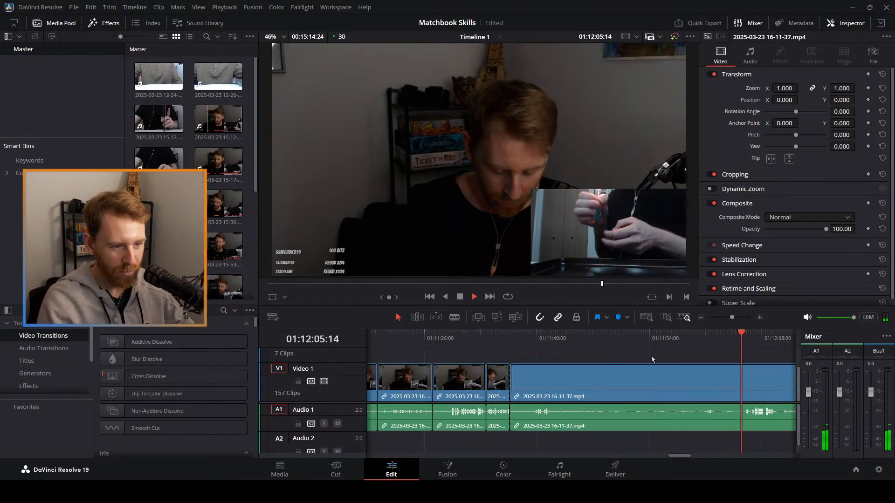
pyautogui.click(709, 348)
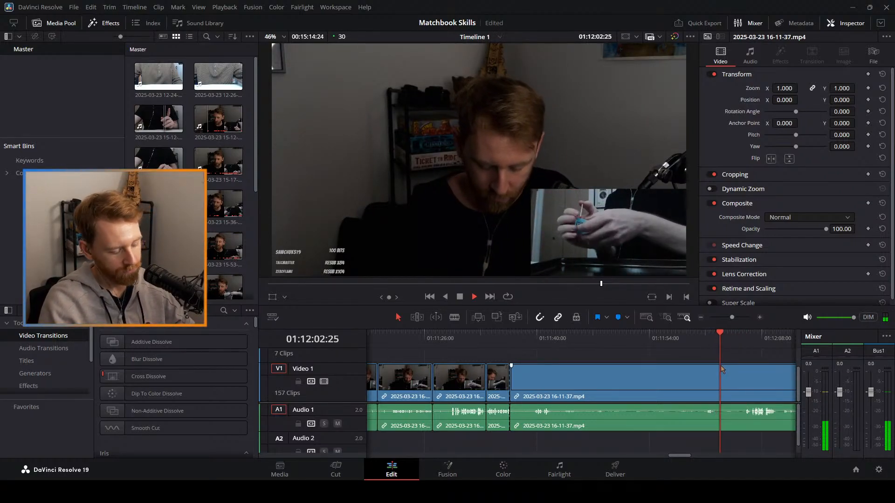
pyautogui.press('b')
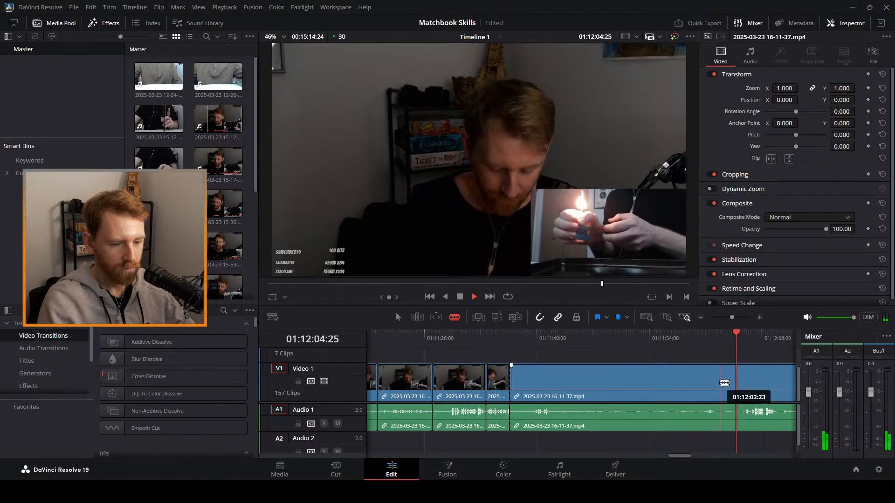
pyautogui.click(720, 383)
pyautogui.press('space')
pyautogui.press('a')
pyautogui.click(636, 403)
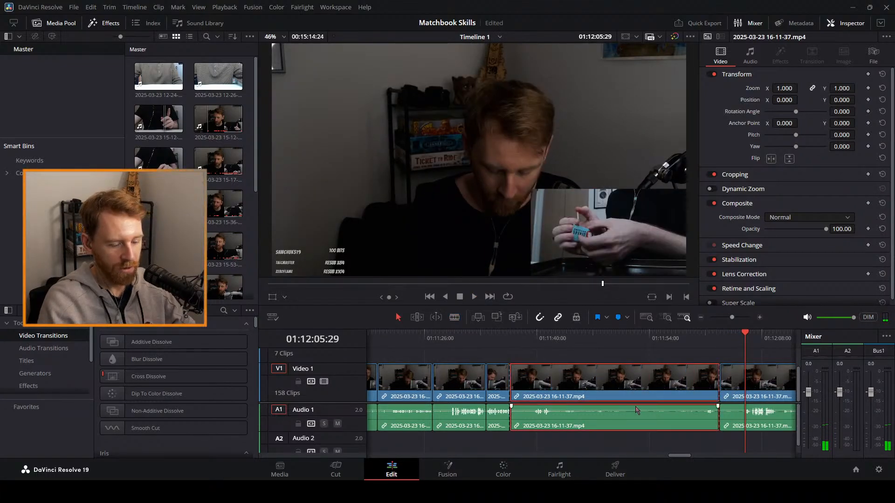
pyautogui.press('Delete')
# Replay the timeline from about 01:11:31 across the join at about 01:11:37 to check the cut.
pyautogui.click(466, 341)
pyautogui.press('space')
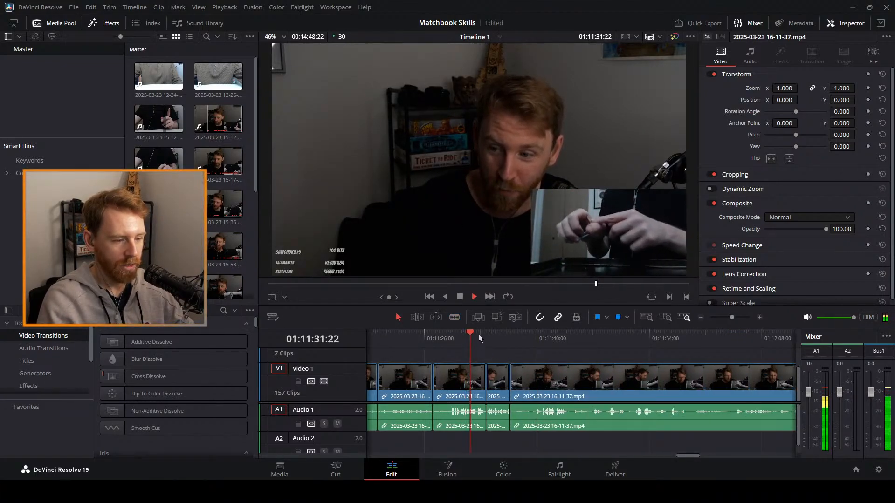
pyautogui.click(484, 335)
pyautogui.press('space')
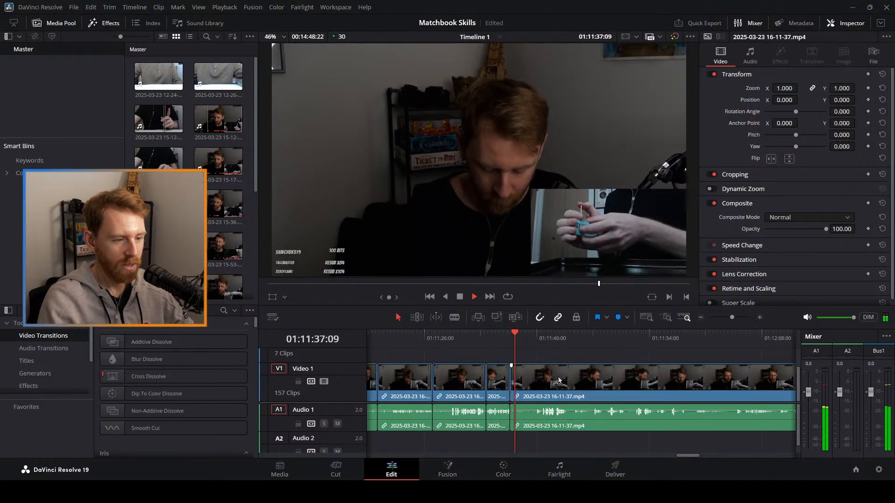
pyautogui.press('space')
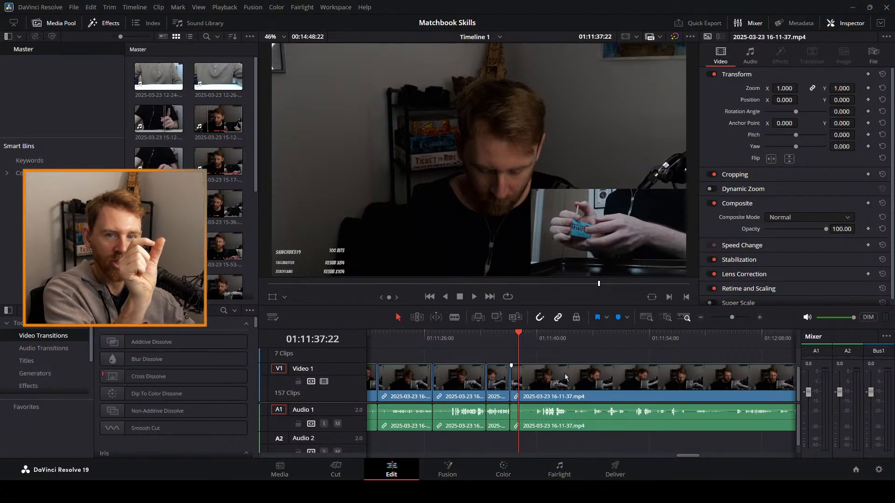
pyautogui.press('space')
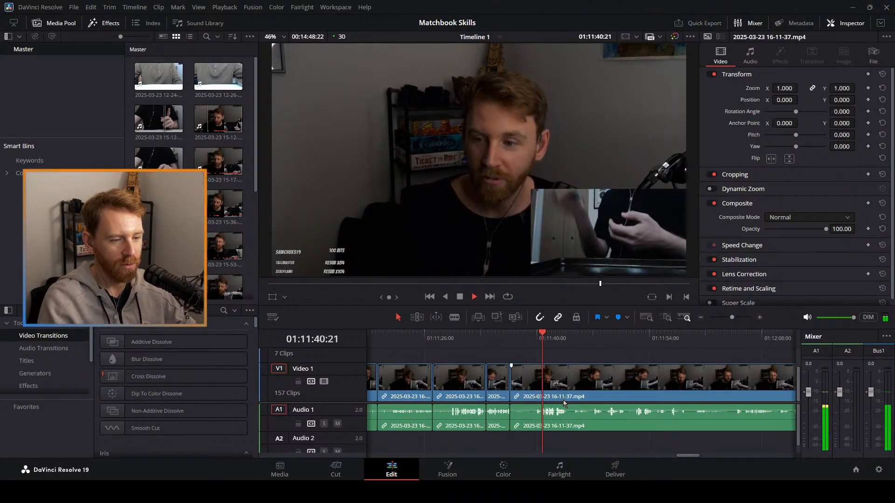
# Play the remaining clip and split it with the Blade at about 01:11:42.
pyautogui.press('space')
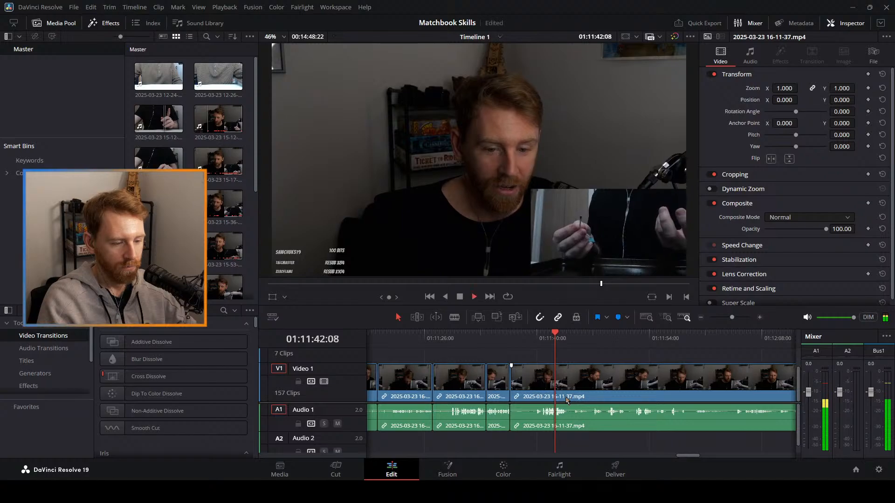
pyautogui.press('space')
pyautogui.press('b')
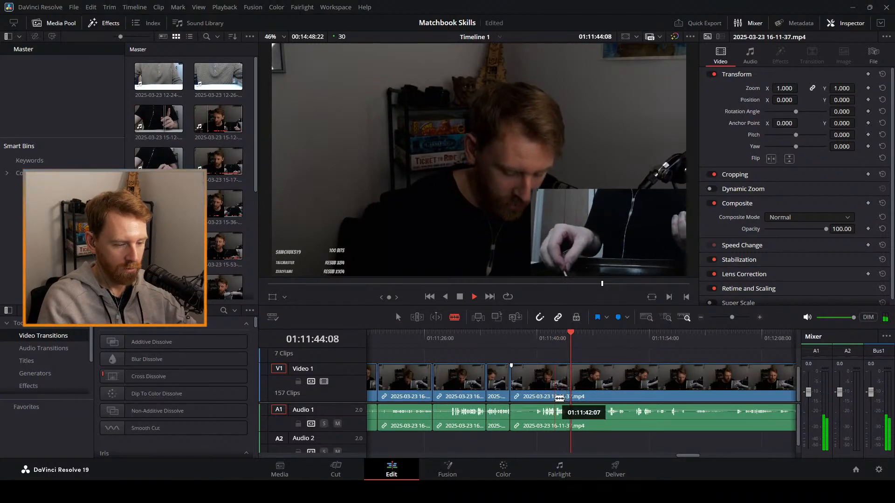
pyautogui.click(555, 399)
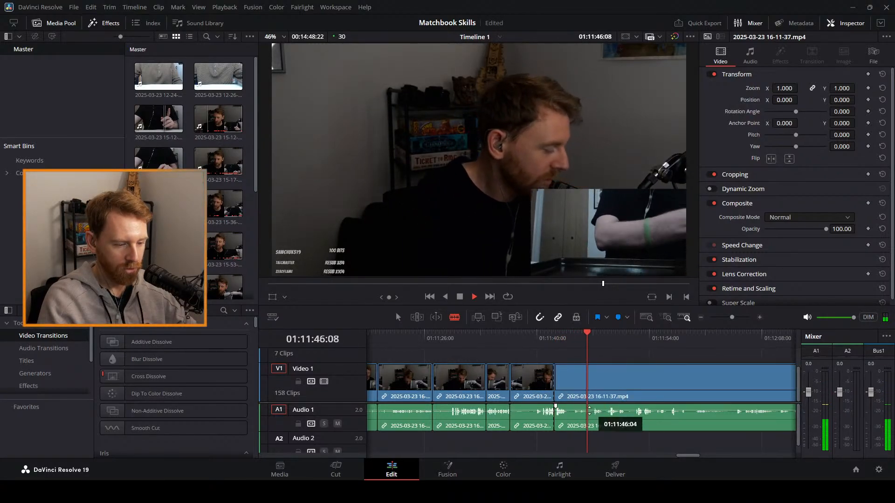
pyautogui.press('a')
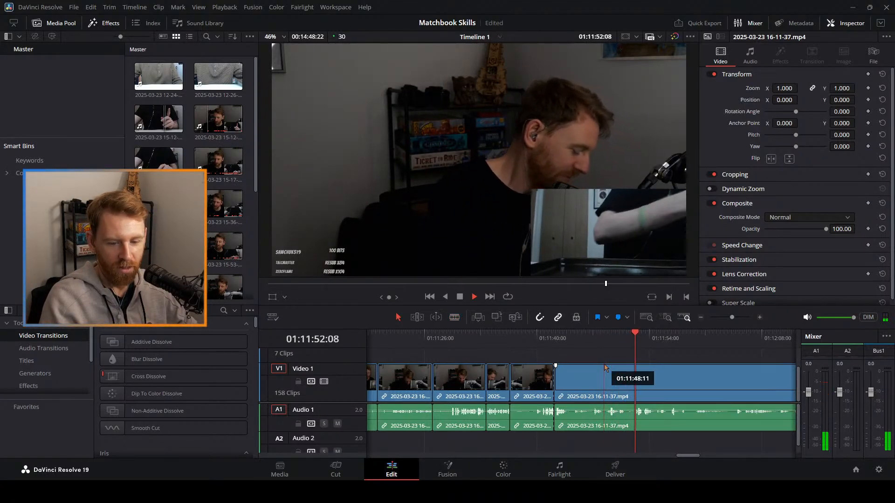
# Review the footage between about 01:11:34 and 01:12:00 to find where the next usable section after the 01:11:42 cut starts.
pyautogui.press('space')
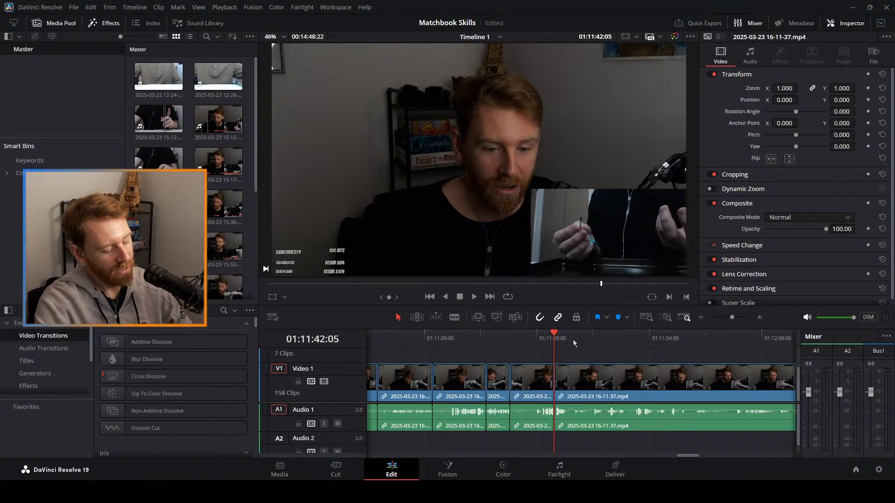
pyautogui.press('space')
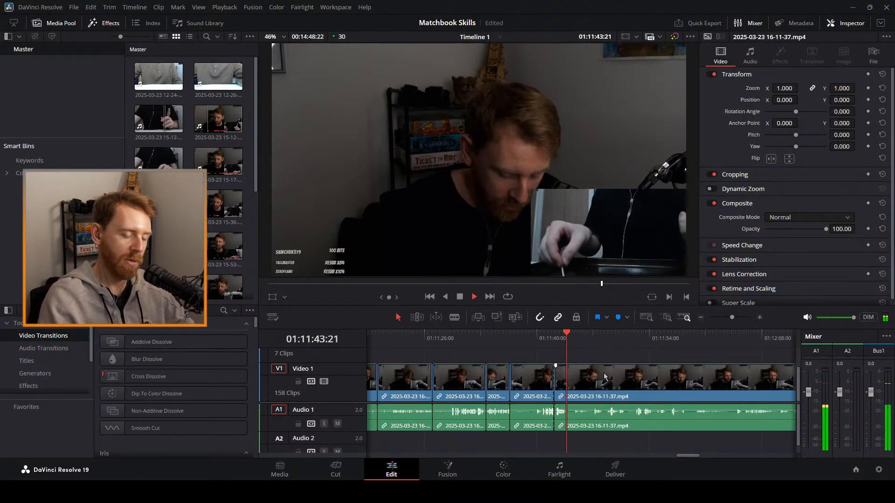
pyautogui.click(505, 345)
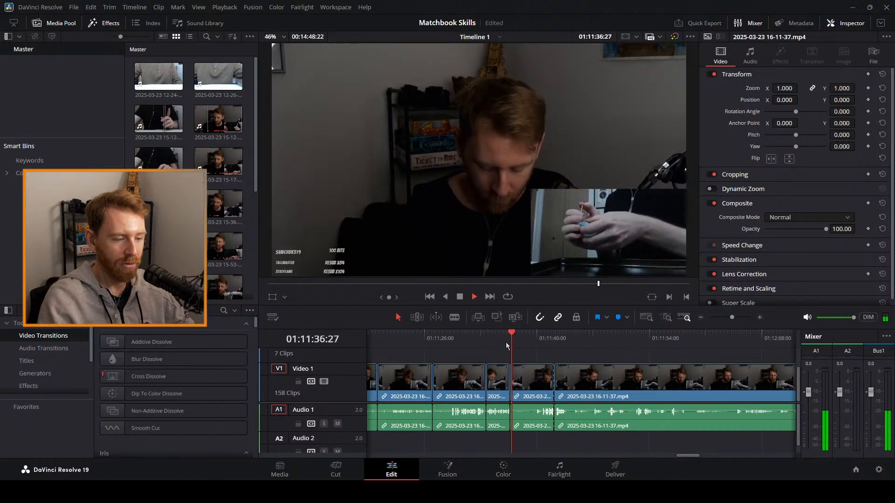
pyautogui.click(496, 338)
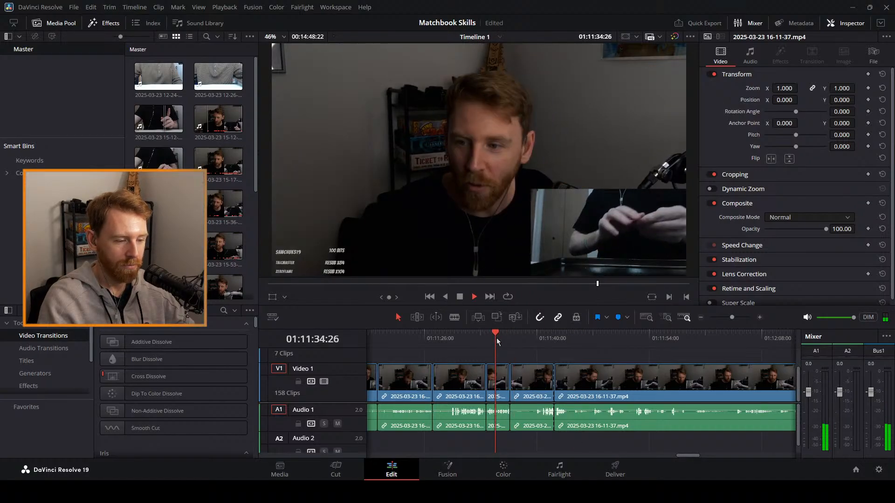
pyautogui.click(569, 339)
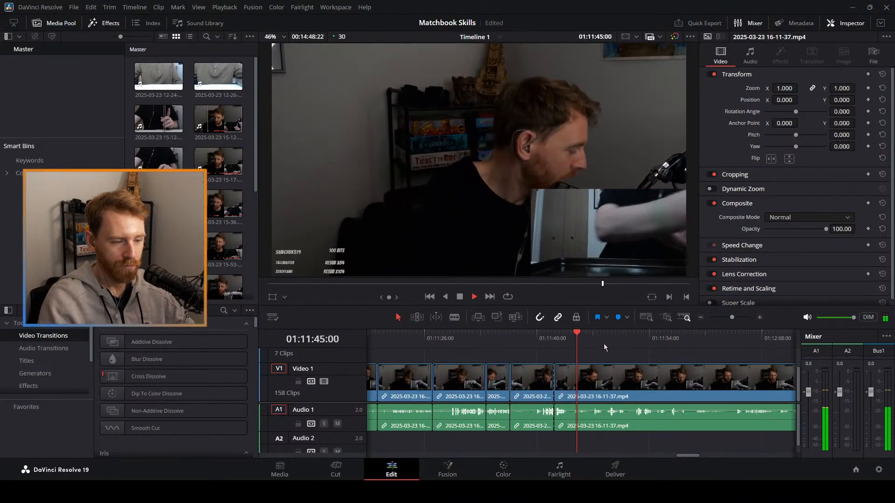
pyautogui.click(605, 332)
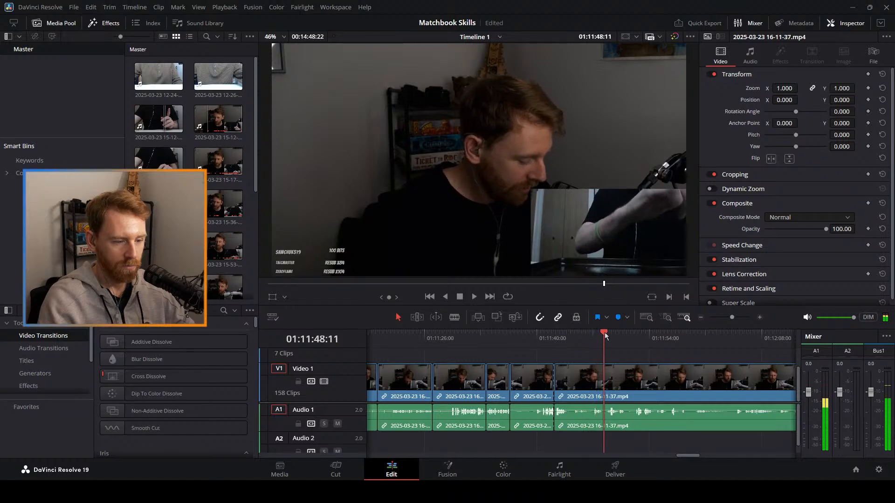
pyautogui.moveTo(605, 332); pyautogui.dragTo(748, 338)
pyautogui.click(685, 339)
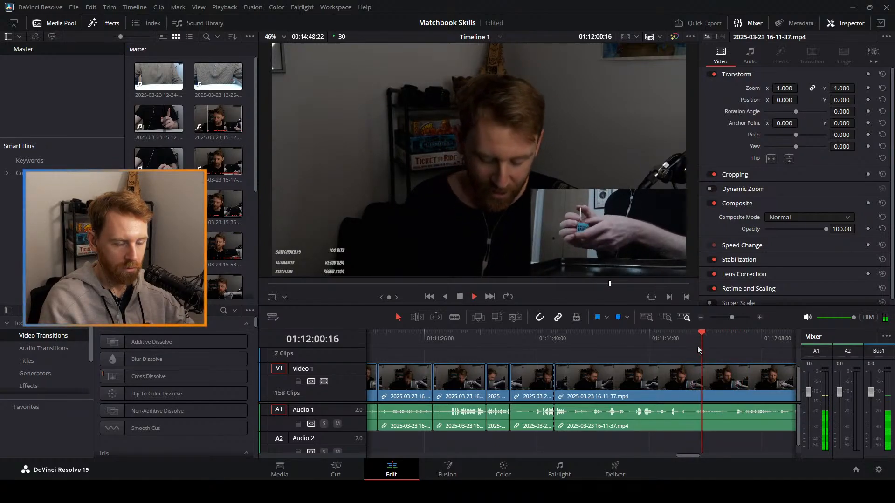
pyautogui.click(673, 347)
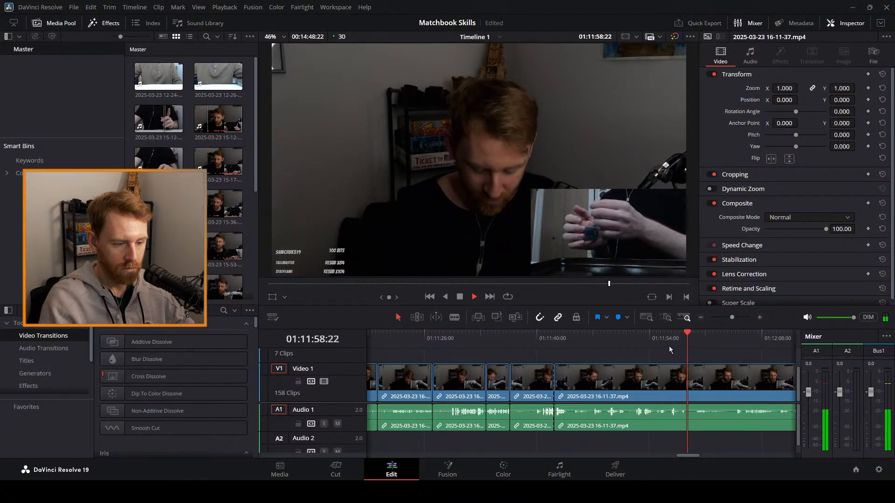
pyautogui.click(552, 347)
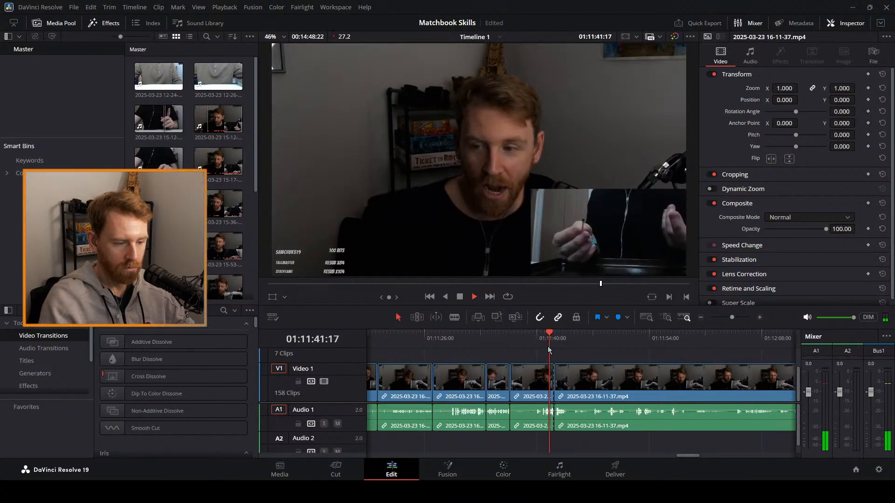
pyautogui.click(671, 347)
pyautogui.click(631, 347)
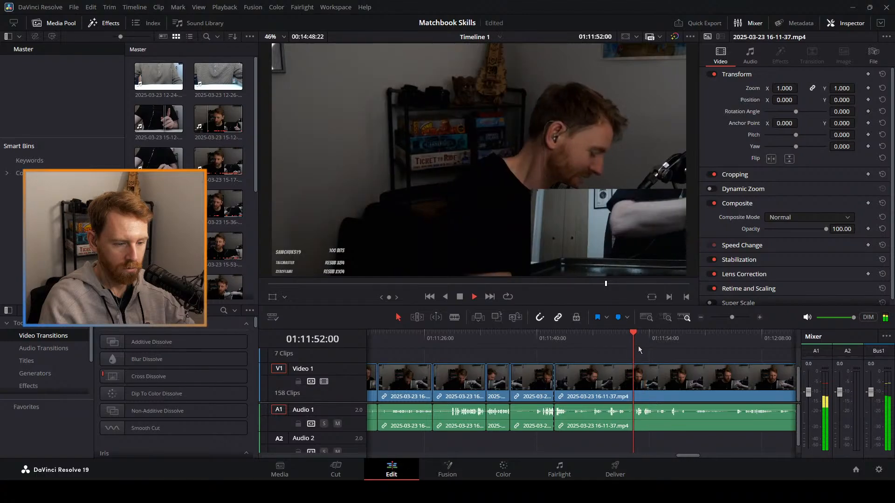
# Split the remaining clip at about 01:11:53 and ripple-delete the section between about 01:11:42 and 01:11:53.
pyautogui.press('b')
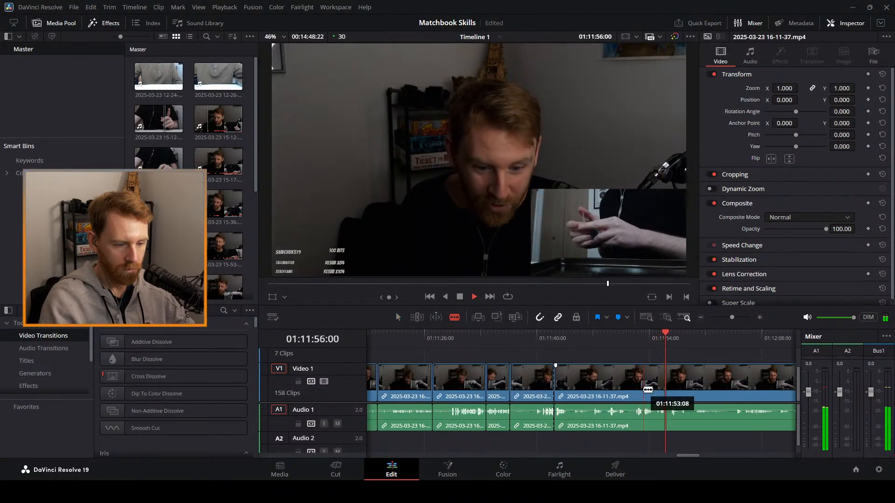
pyautogui.click(644, 390)
pyautogui.press('a')
pyautogui.click(610, 383)
pyautogui.press('Delete')
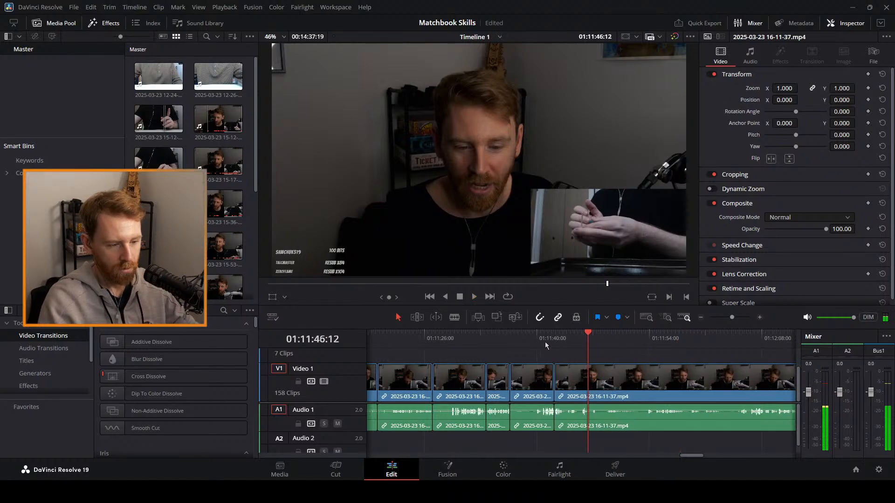
# Replay the join at about 01:11:42 and split the remaining clip with the Blade at about 01:11:46.
pyautogui.click(547, 345)
pyautogui.press('space')
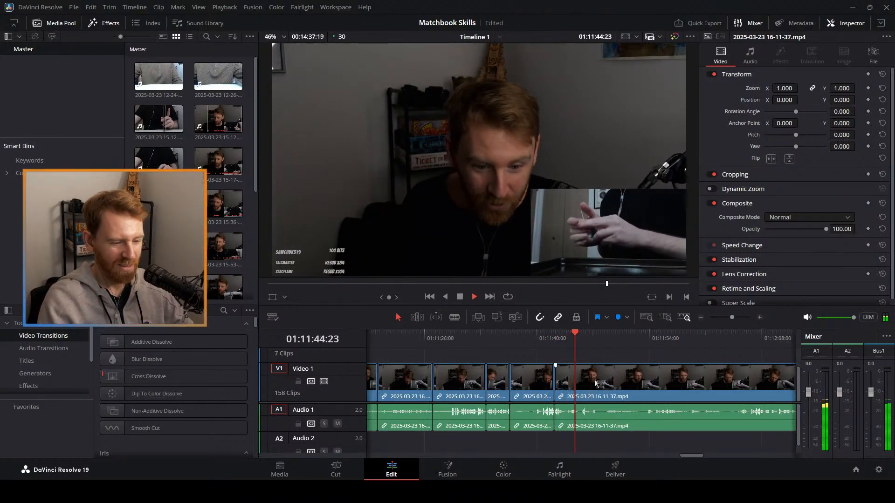
pyautogui.press('b')
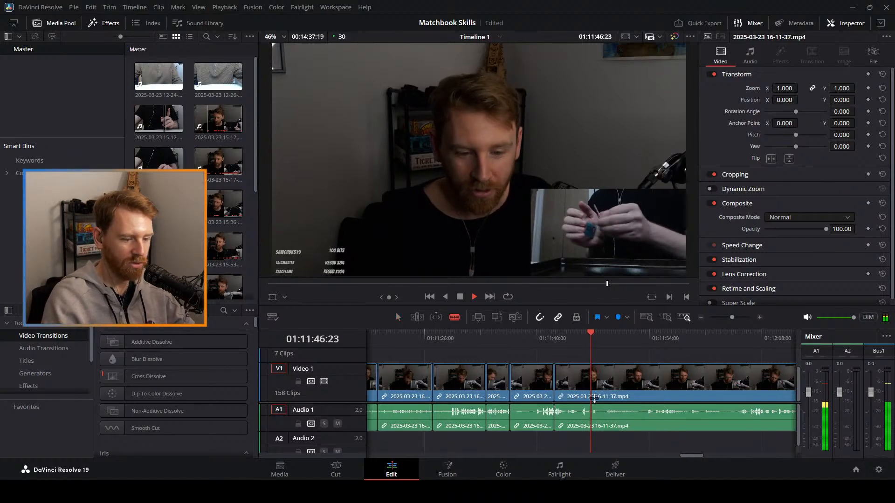
pyautogui.click(591, 396)
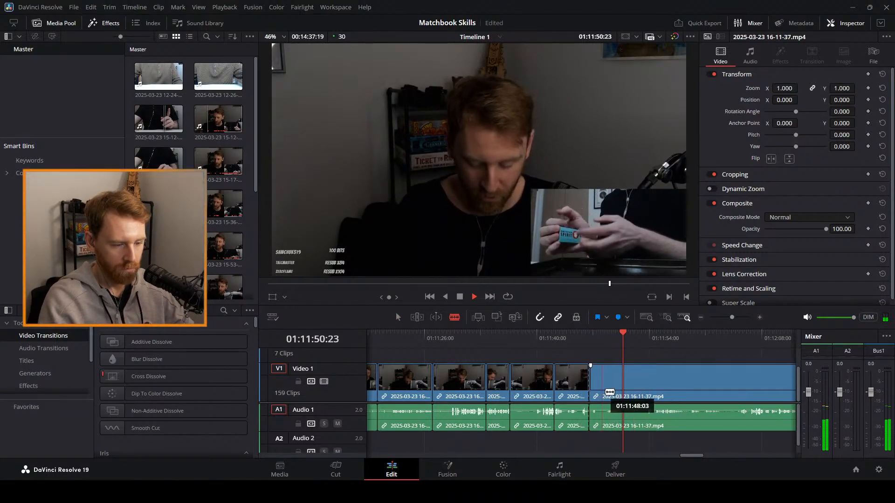
# Split the remaining clip at about 01:11:48 and ripple-delete the short section after the 01:11:46 cut.
pyautogui.click(606, 391)
pyautogui.press('space')
pyautogui.press('a')
pyautogui.click(598, 392)
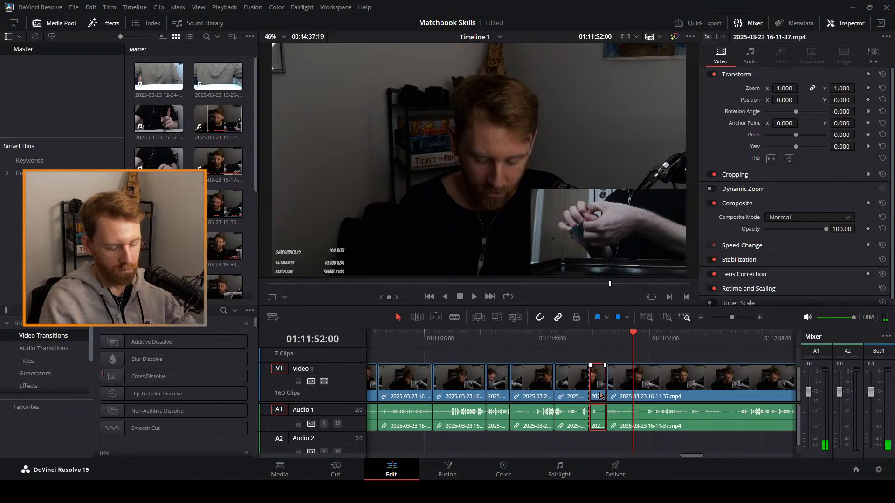
pyautogui.press('Delete')
# Replay the timeline across the join at about 01:11:46 to check the cut.
pyautogui.click(582, 343)
pyautogui.press('space')
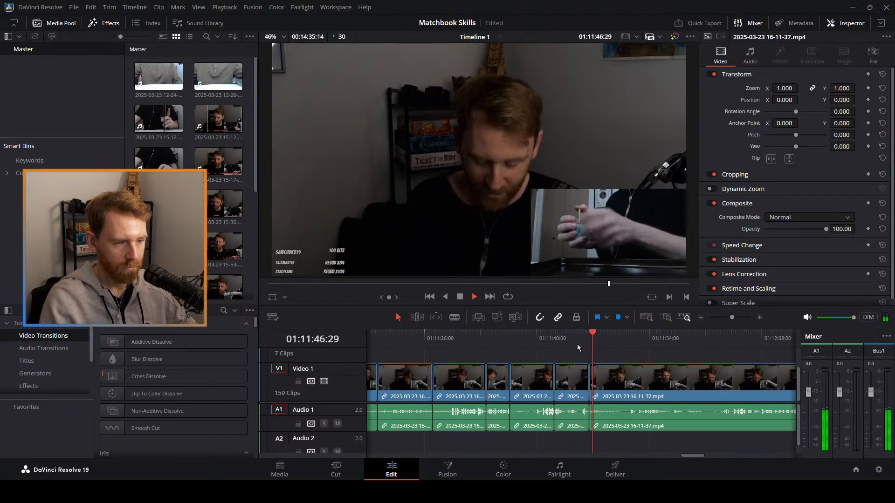
pyautogui.press('space')
pyautogui.press('space')
pyautogui.press('space')
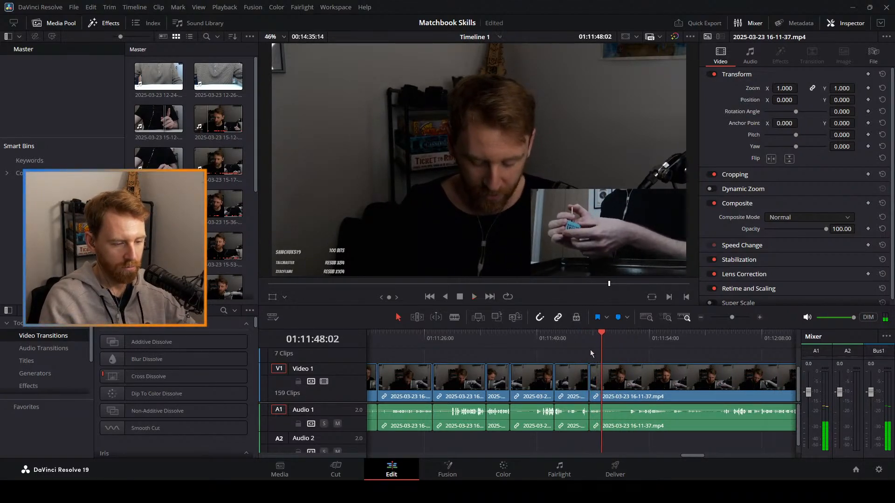
# Extend the end of the clip before the 01:11:46 join by about two frames and butt the remaining clip against it.
pyautogui.click(589, 345)
pyautogui.moveTo(589, 378); pyautogui.dragTo(590, 378)
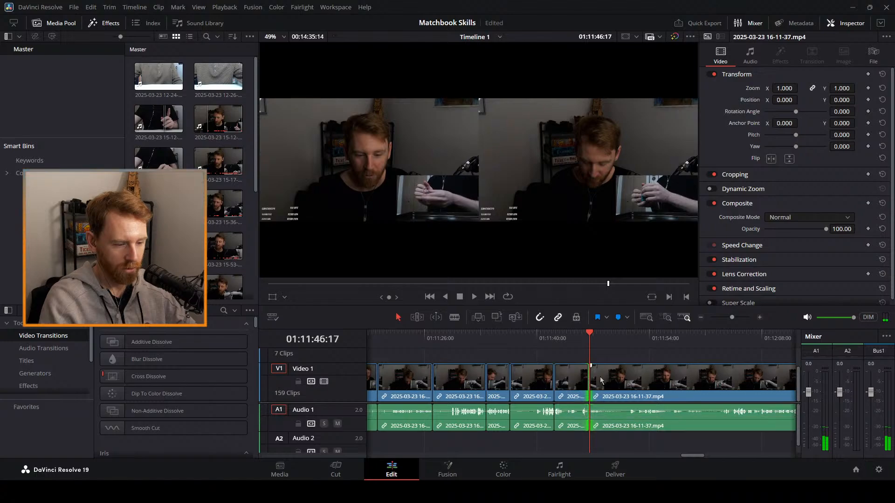
pyautogui.moveTo(731, 317); pyautogui.dragTo(745, 317)
pyautogui.click(623, 377)
pyautogui.moveTo(623, 378); pyautogui.dragTo(645, 377)
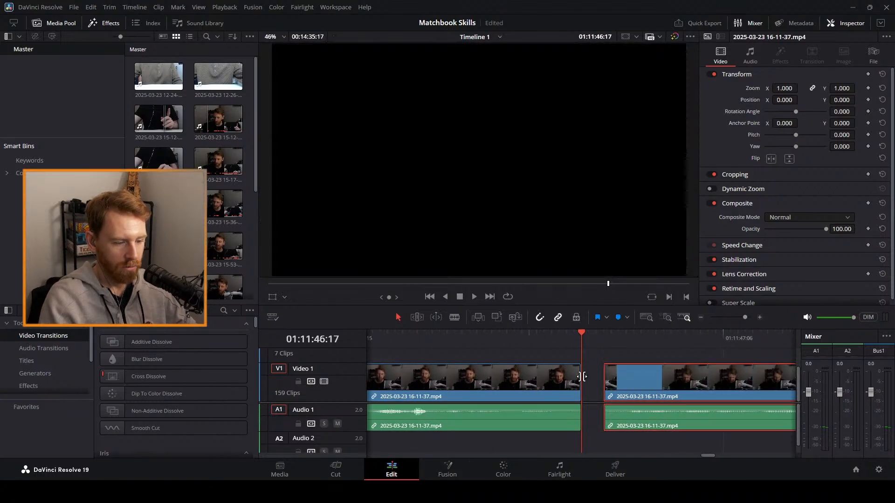
pyautogui.moveTo(581, 378); pyautogui.dragTo(595, 380)
pyautogui.press('space')
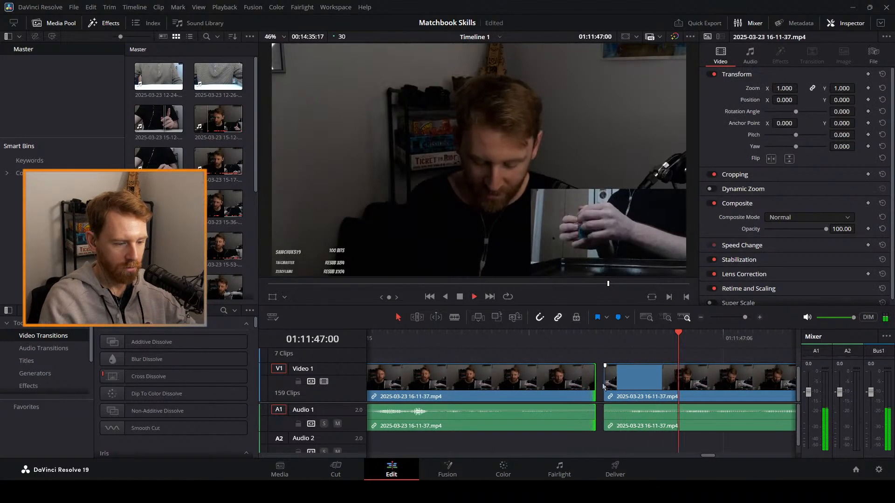
pyautogui.press('space')
pyautogui.moveTo(649, 387); pyautogui.dragTo(641, 387)
# Replay from about 01:11:45 across the adjusted join and on to about 01:11:50.
pyautogui.click(533, 345)
pyautogui.click(432, 338)
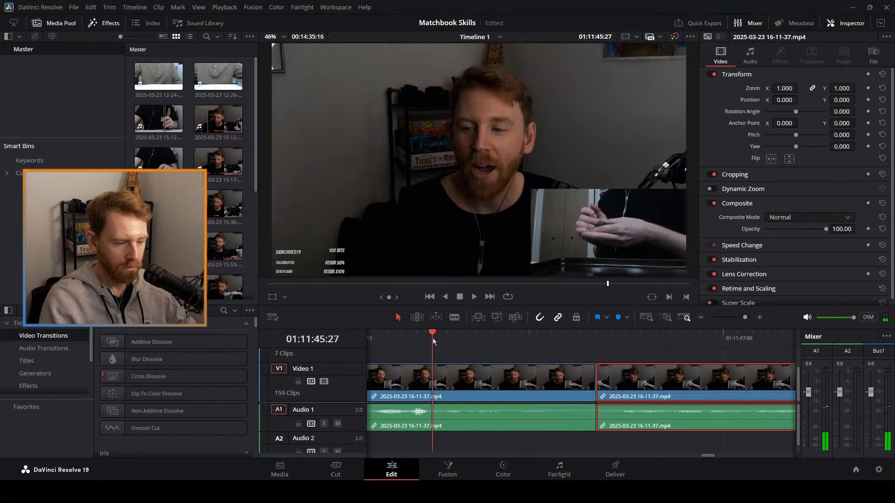
pyautogui.press('space')
pyautogui.press('space')
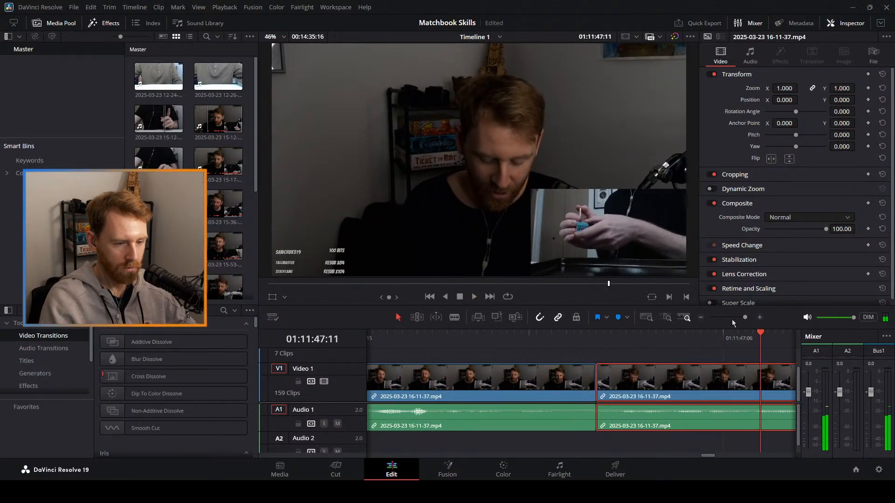
pyautogui.moveTo(732, 319)
pyautogui.mouseDown()
pyautogui.moveTo(723, 319)
pyautogui.moveTo(730, 321)
pyautogui.mouseUp()
pyautogui.press('space')
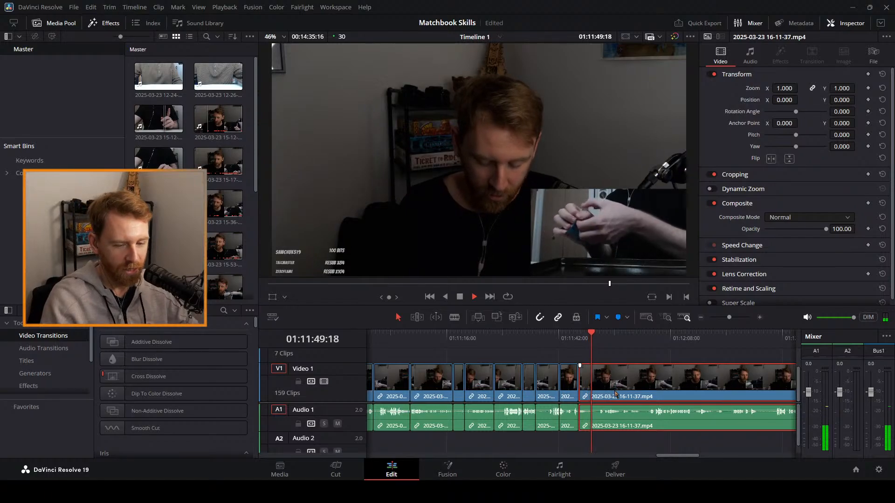
pyautogui.press('space')
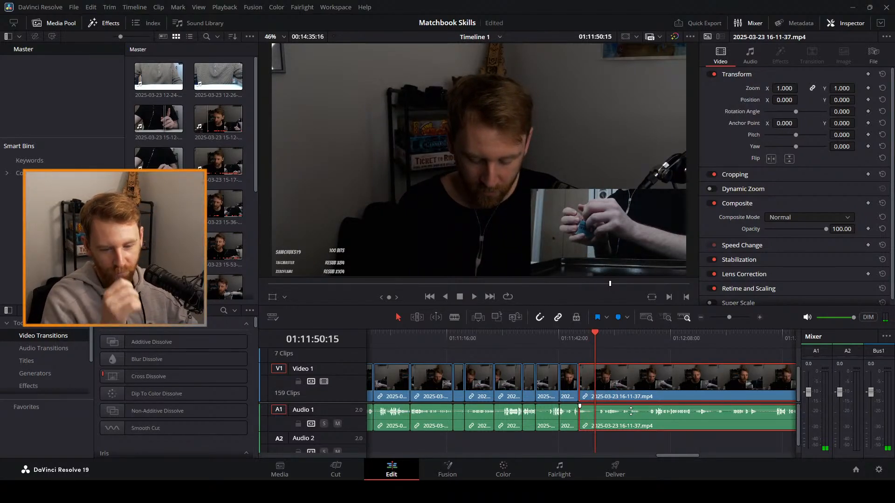
# Replay the start of the remaining clip and split it with the Blade at about 01:11:50.
pyautogui.click(611, 353)
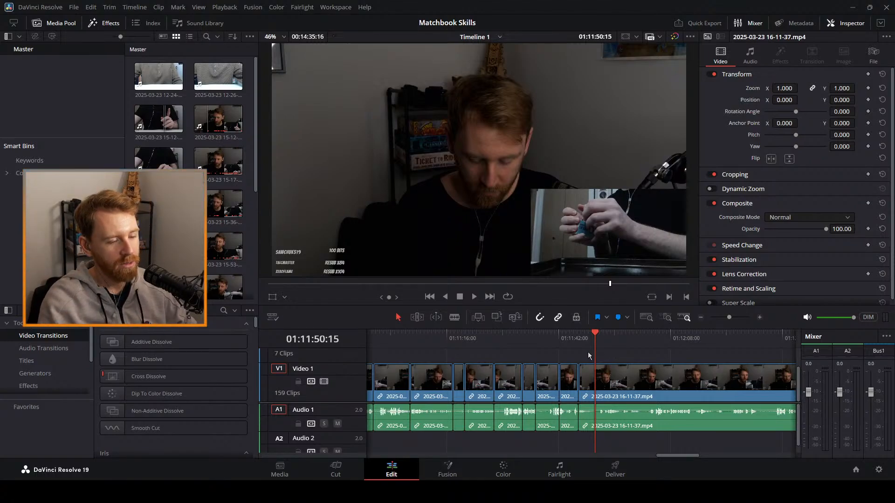
pyautogui.click(578, 337)
pyautogui.press('space')
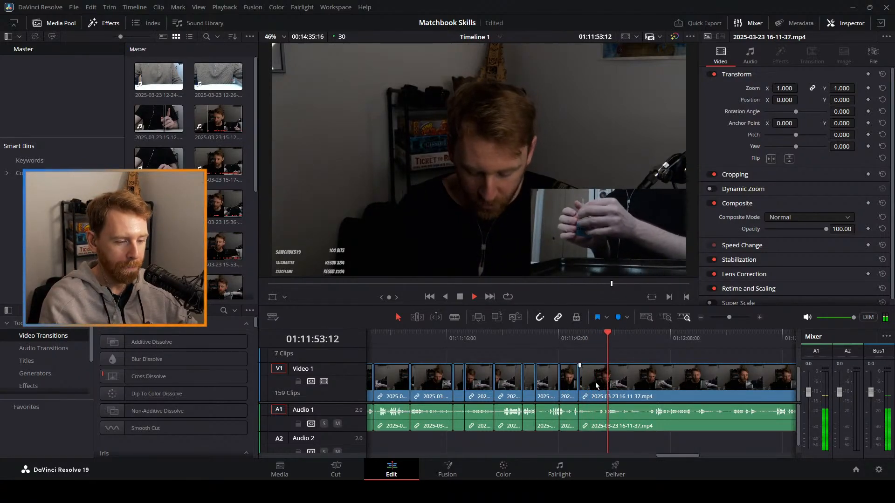
pyautogui.moveTo(591, 336); pyautogui.dragTo(582, 342)
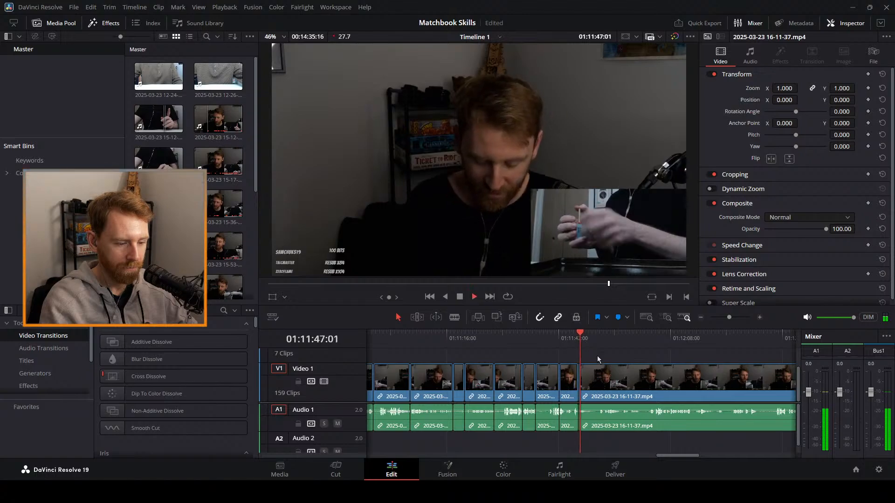
pyautogui.click(597, 393)
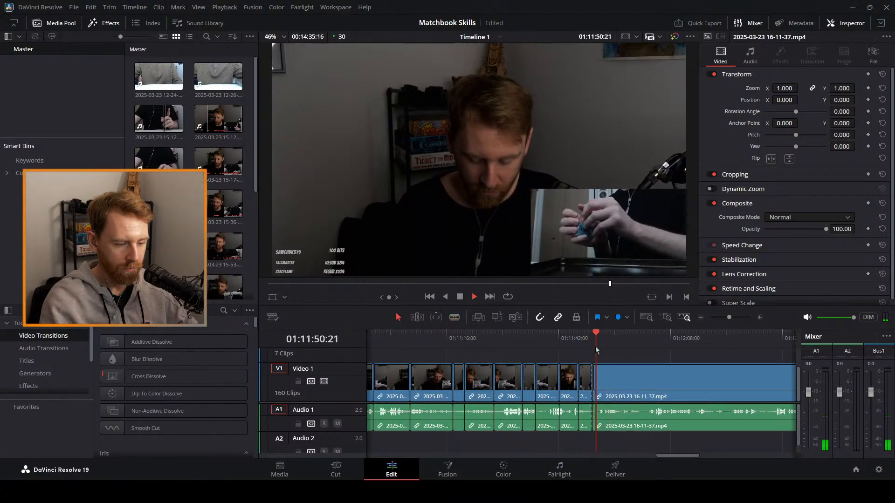
pyautogui.press('a')
# Scrub and play through the remaining clip to find where its next usable section starts, stepping back frame by frame to about 01:12:05.
pyautogui.moveTo(600, 334); pyautogui.dragTo(669, 336)
pyautogui.press('space')
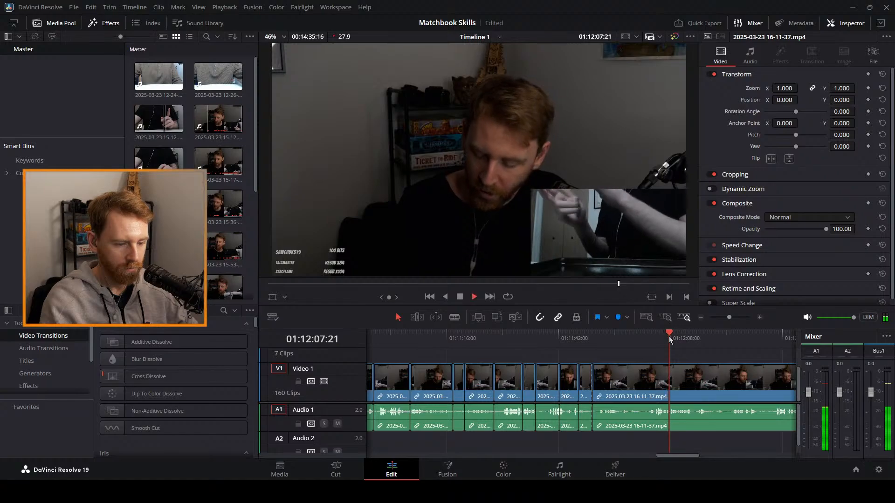
pyautogui.click(660, 368)
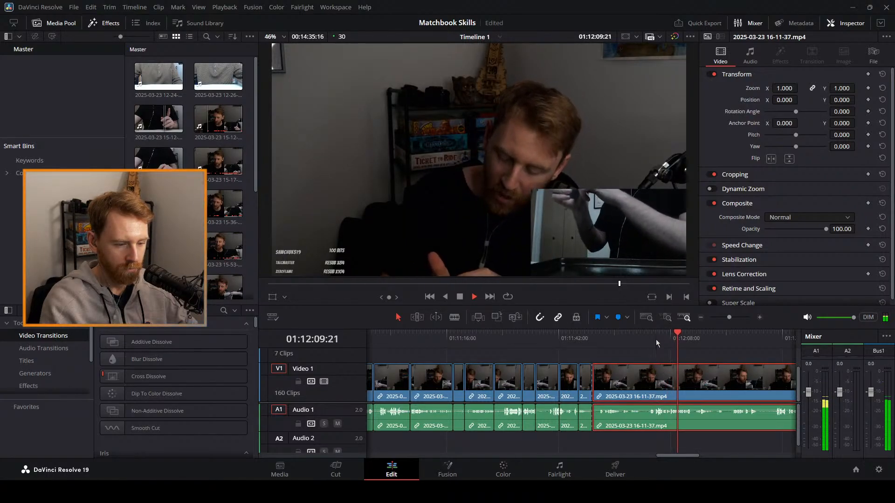
pyautogui.click(657, 342)
pyautogui.click(662, 339)
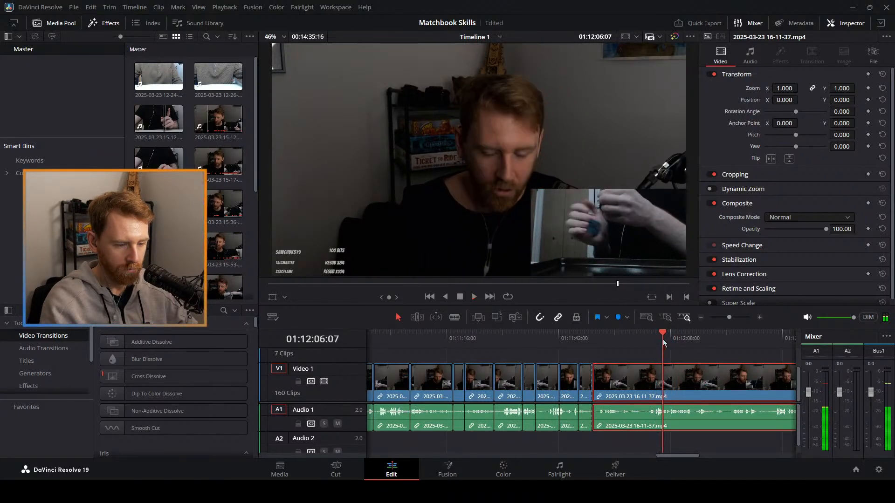
pyautogui.click(658, 340)
pyautogui.click(658, 340)
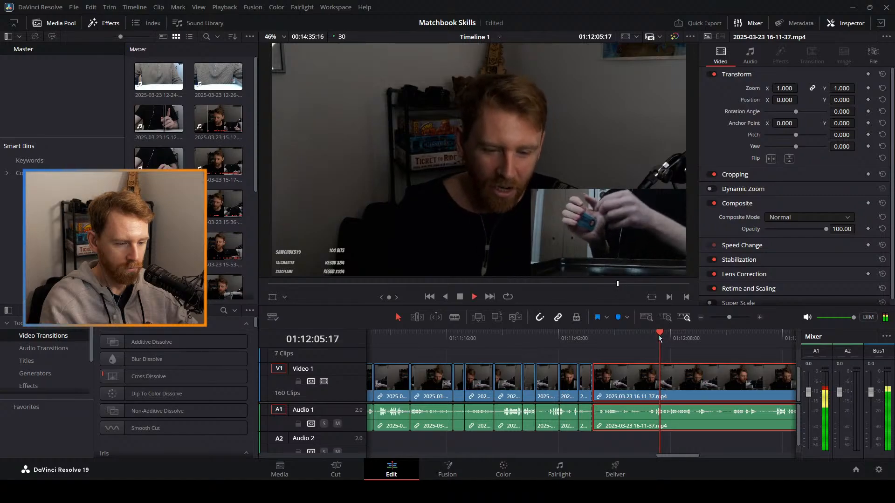
pyautogui.click(658, 334)
pyautogui.click(658, 336)
pyautogui.press('space')
pyautogui.press('Left')
pyautogui.press('Left')
pyautogui.press('Left')
pyautogui.press('Left')
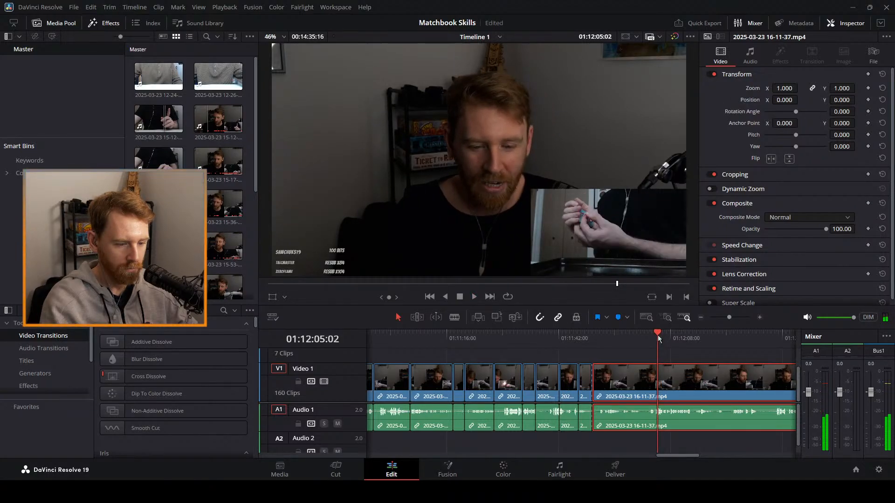
# Split the remaining clip with the Blade at about 01:12:05 and ripple-delete the section before the cut.
pyautogui.press('b')
pyautogui.click(658, 402)
pyautogui.press('a')
pyautogui.press('Delete')
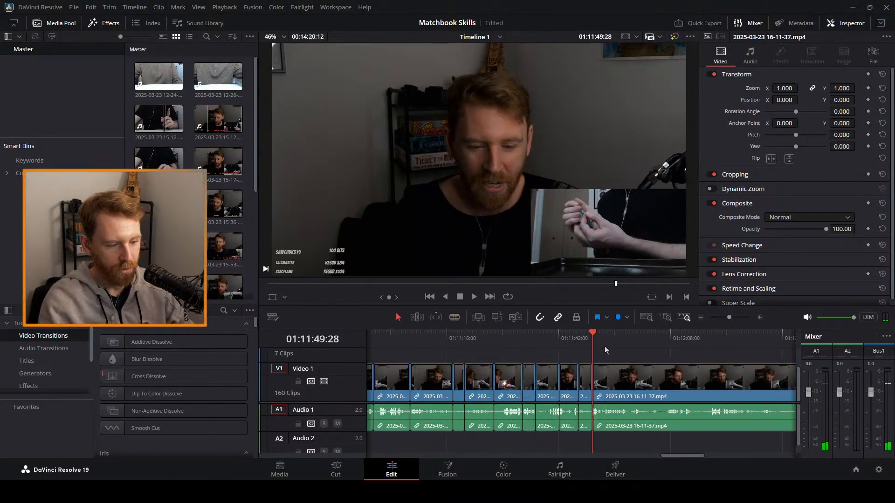
# Replay across the join at about 01:11:50 and split the remaining clip with the Blade at about 01:11:57.
pyautogui.click(582, 339)
pyautogui.press('space')
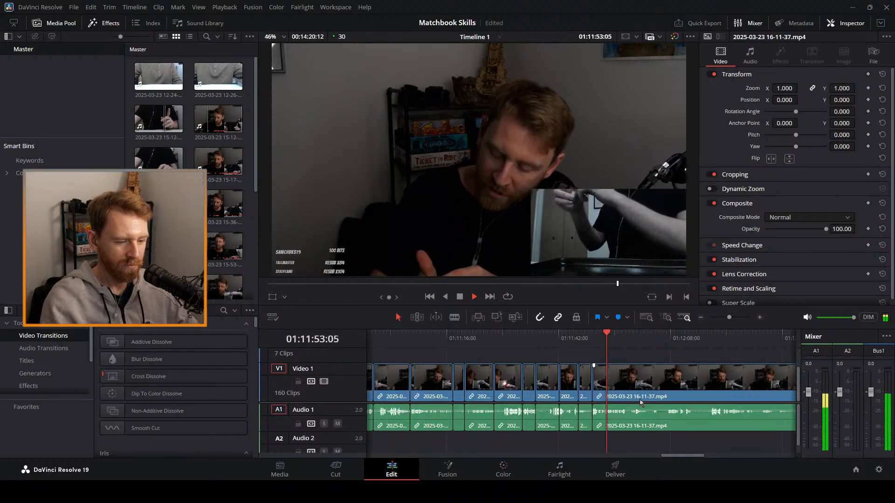
pyautogui.press('b')
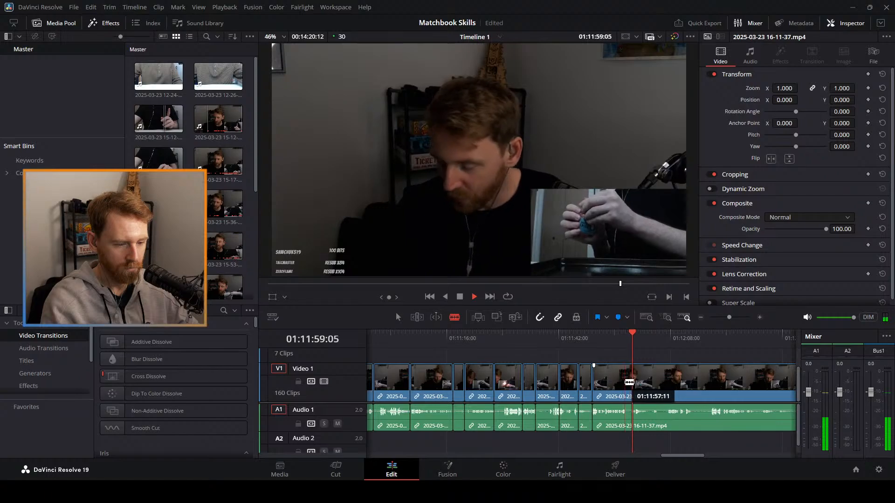
pyautogui.click(627, 382)
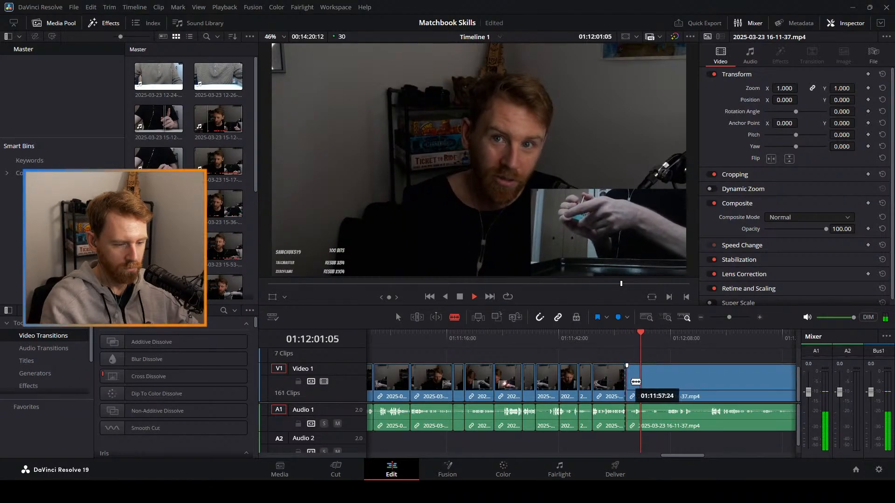
pyautogui.press('a')
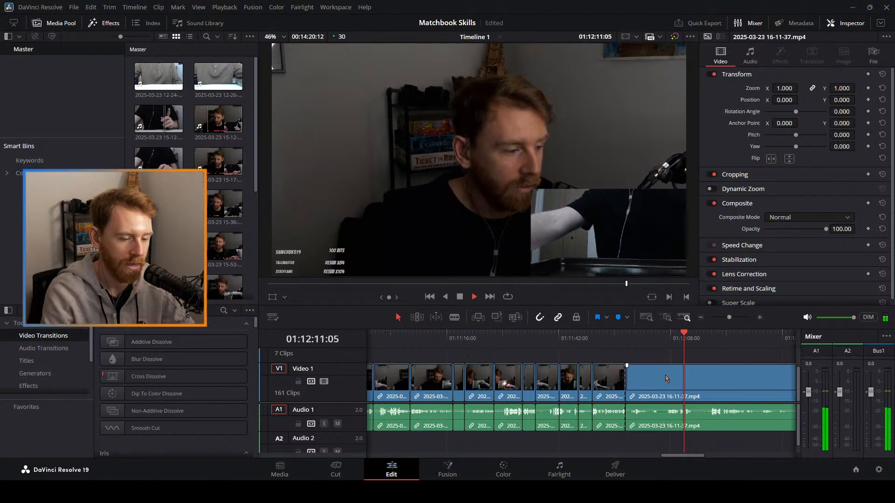
# Play and scrub the remaining clip from about 01:12:07 to 01:12:40 to find its next usable section.
pyautogui.click(668, 336)
pyautogui.press('space')
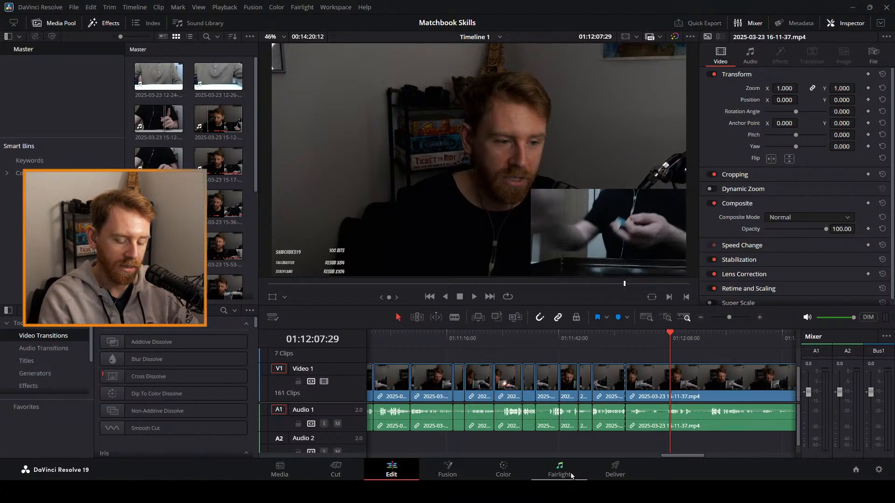
pyautogui.moveTo(654, 342); pyautogui.dragTo(721, 344)
pyautogui.press('space')
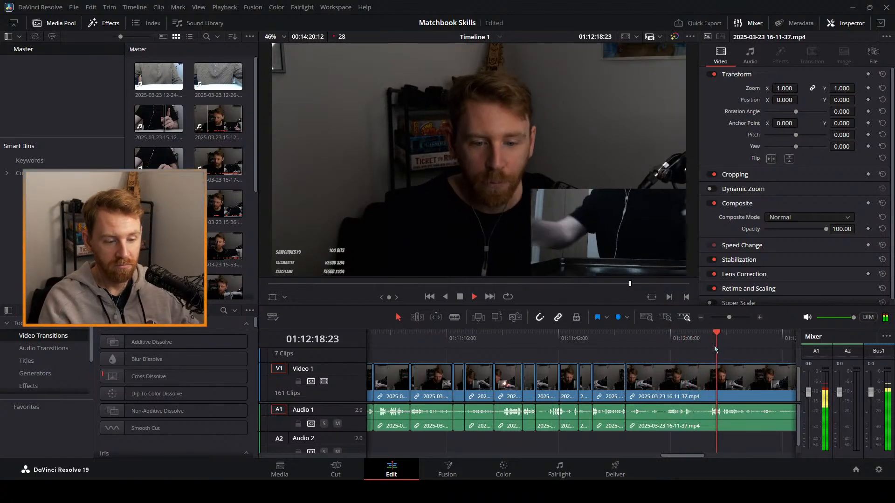
pyautogui.moveTo(723, 334); pyautogui.dragTo(742, 339)
pyautogui.moveTo(748, 337); pyautogui.dragTo(774, 337)
pyautogui.press('space')
pyautogui.moveTo(730, 318); pyautogui.dragTo(733, 320)
pyautogui.moveTo(588, 334); pyautogui.dragTo(624, 337)
pyautogui.press('space')
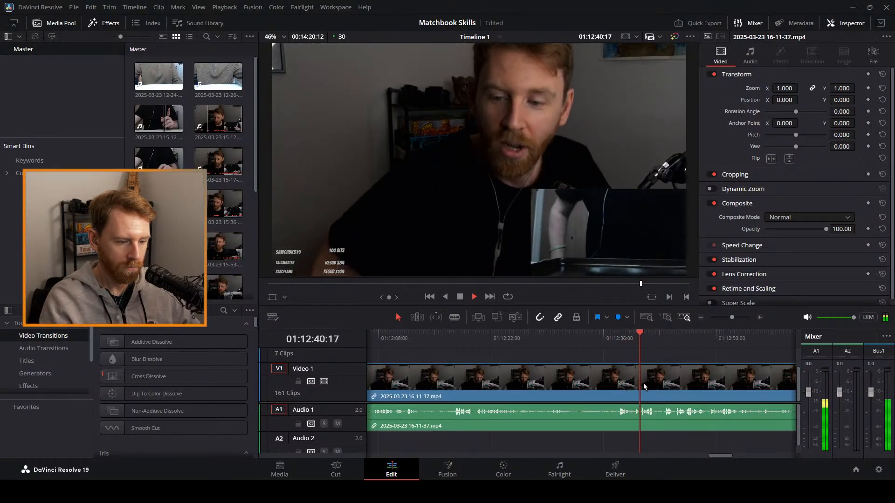
# Split the remaining clip with the Blade at about 01:12:40 and ripple-delete the section between 01:11:57 and that cut.
pyautogui.press('b')
pyautogui.click(644, 400)
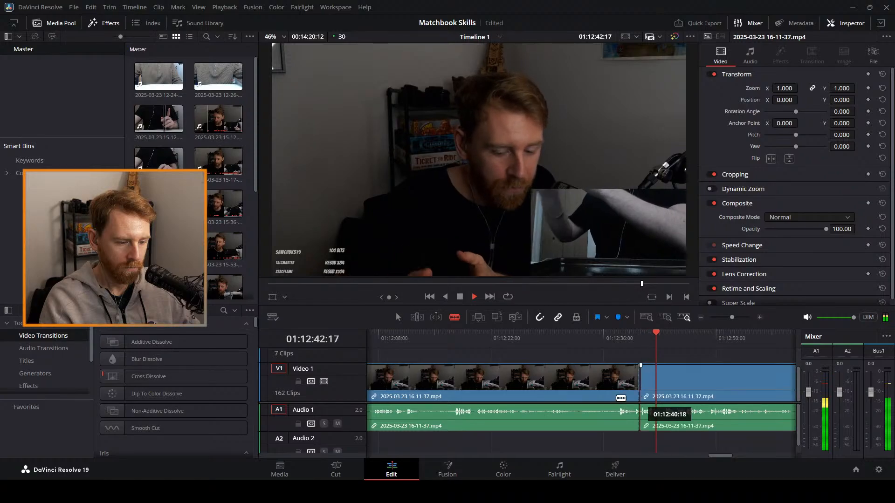
pyautogui.press('a')
pyautogui.click(577, 398)
pyautogui.press('Delete')
pyautogui.click(569, 398)
pyautogui.press('Delete')
# Replay the join at about 01:11:57 and the short clips before it back to about 01:11:43.
pyautogui.click(545, 340)
pyautogui.press('space')
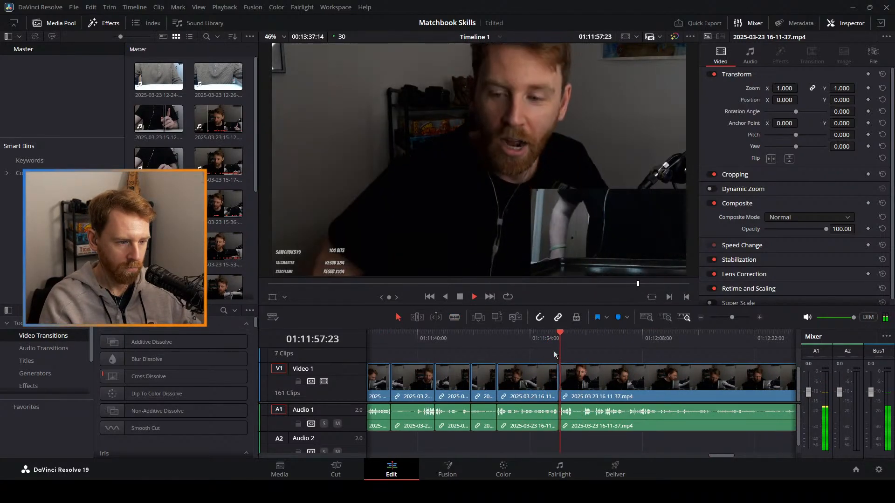
pyautogui.click(486, 335)
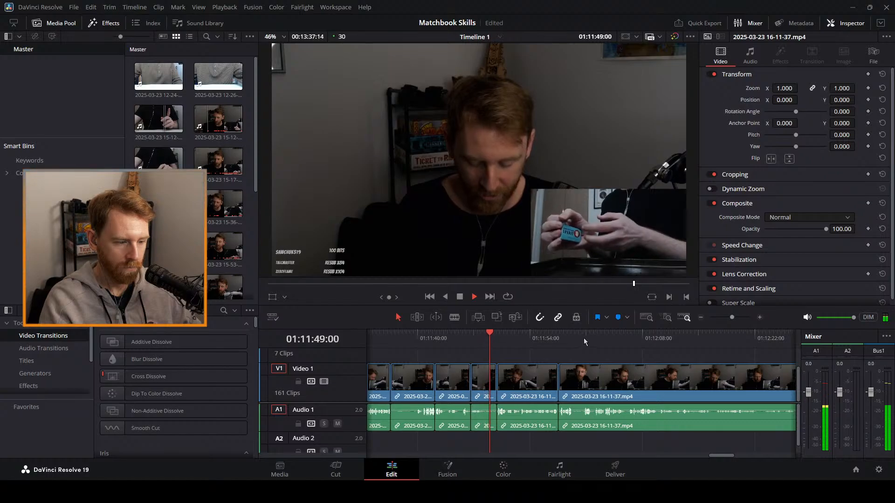
pyautogui.click(556, 342)
pyautogui.click(442, 340)
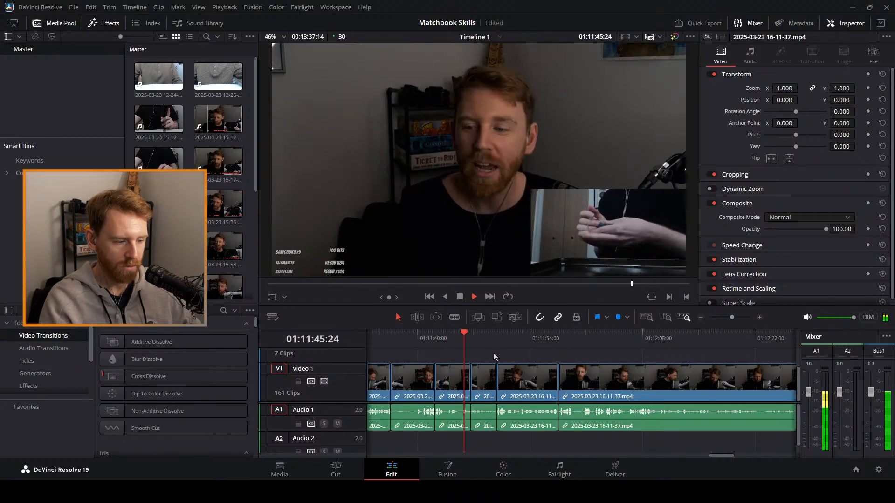
pyautogui.press('space')
# Recheck the passages around 01:11:42 and 01:11:58, and ripple-delete the two clips between about 01:11:46 and 01:11:57.
pyautogui.moveTo(498, 357); pyautogui.dragTo(487, 369)
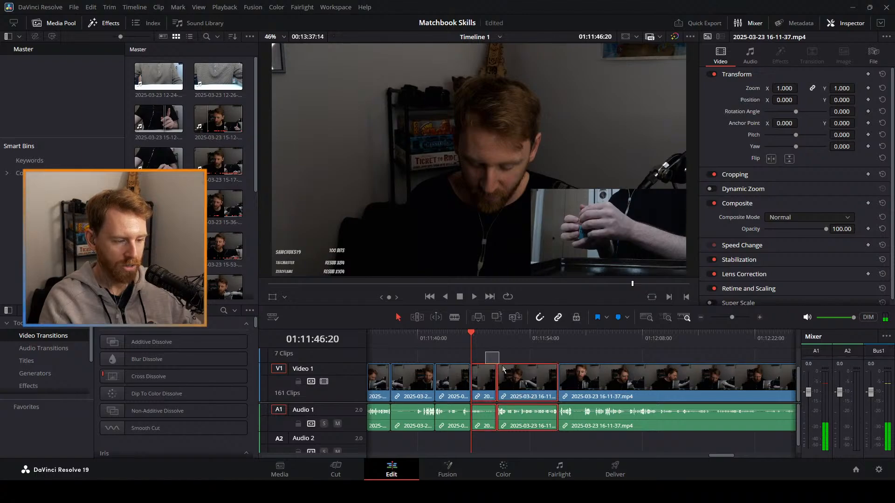
pyautogui.click(565, 346)
pyautogui.click(435, 334)
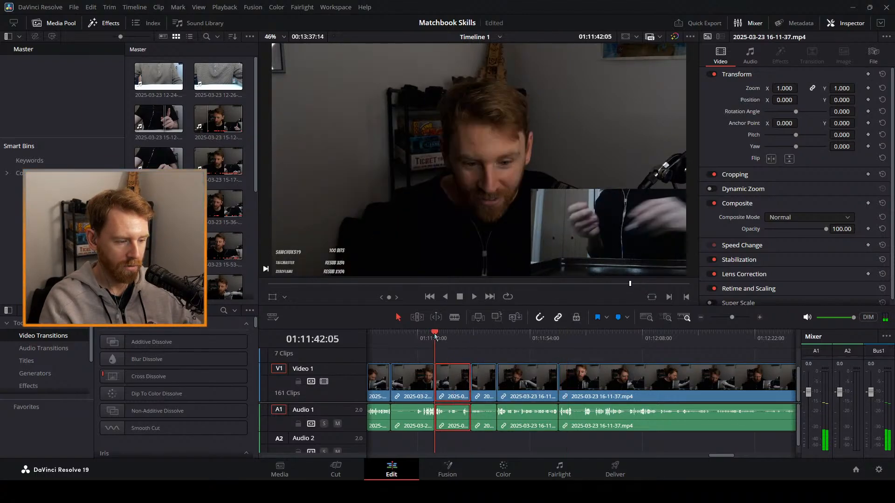
pyautogui.press('space')
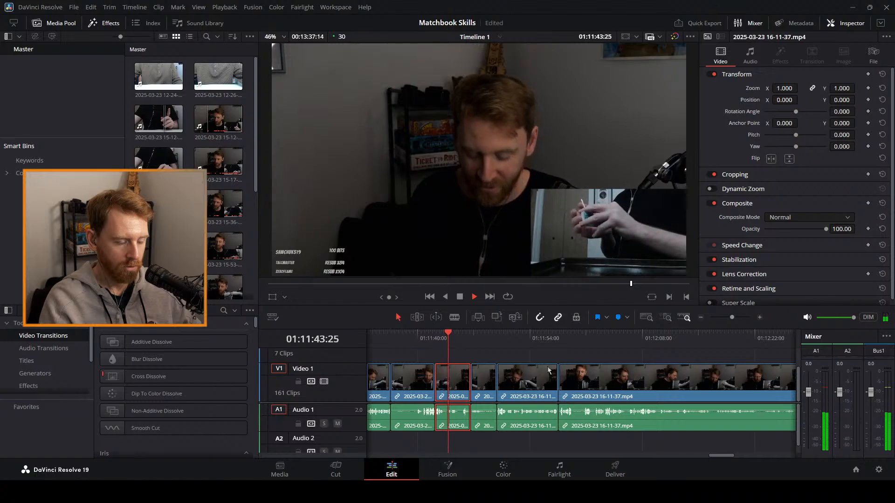
pyautogui.click(562, 341)
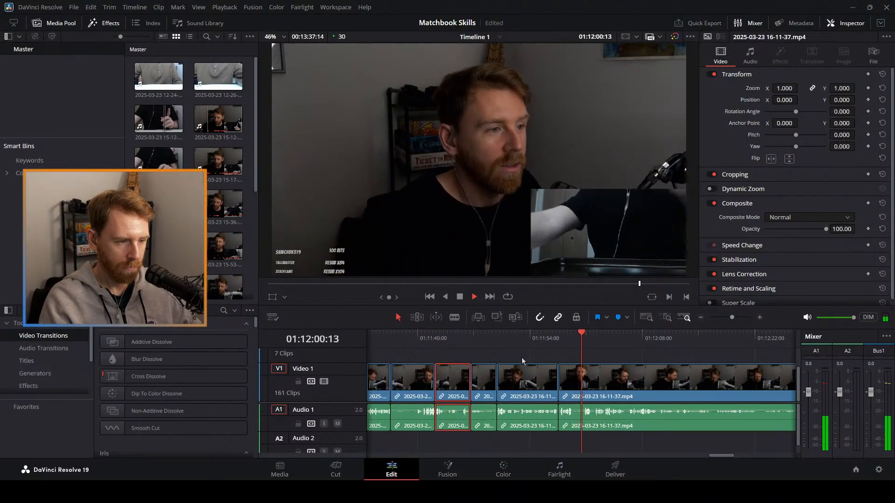
pyautogui.press('space')
pyautogui.moveTo(525, 354); pyautogui.dragTo(479, 386)
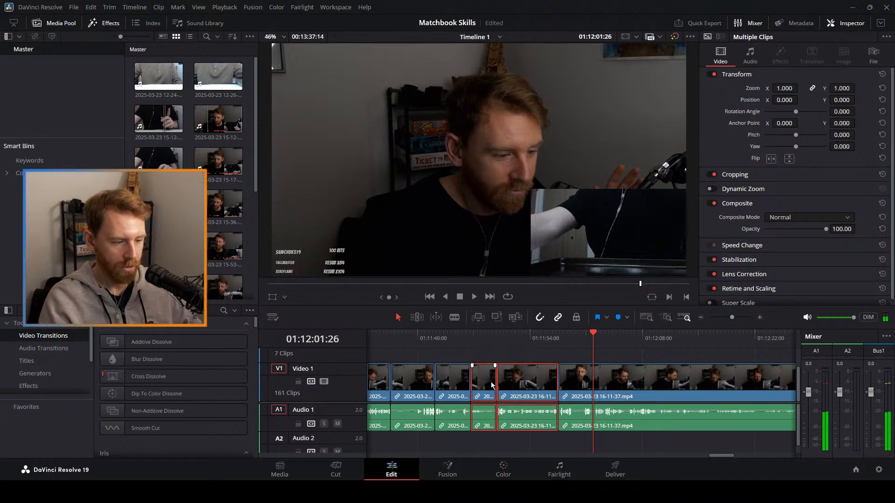
pyautogui.press('Delete')
# Replay from about 01:11:41 and ripple-delete the short clip between about 01:11:42 and 01:11:46.
pyautogui.click(429, 344)
pyautogui.press('space')
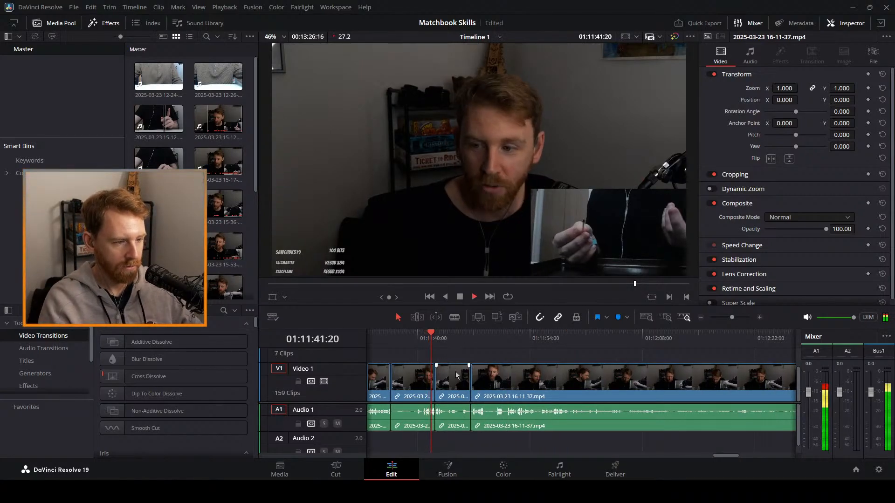
pyautogui.press('space')
pyautogui.click(450, 374)
pyautogui.press('space')
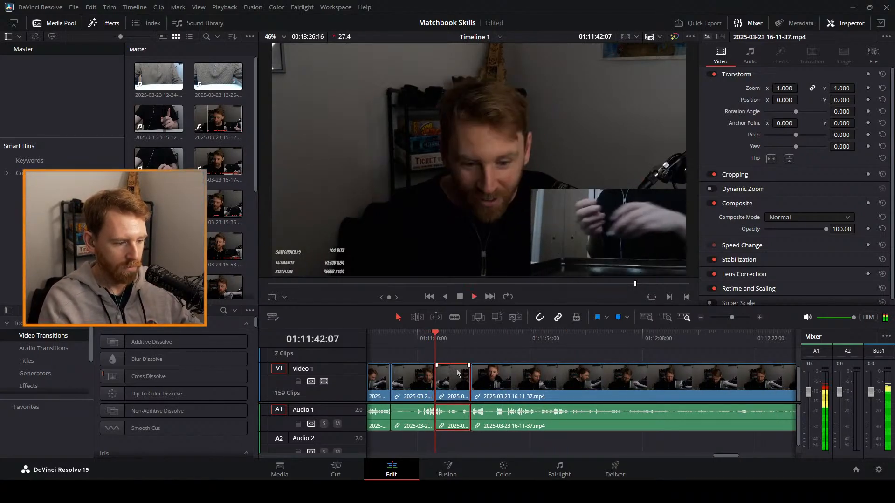
pyautogui.press('space')
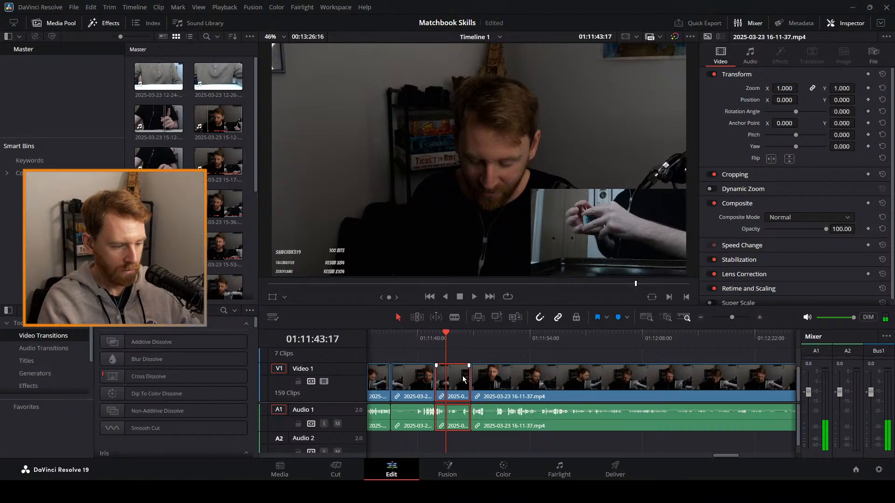
pyautogui.press('Delete')
# Replay across the join at about 01:11:42 and split the remaining clip with the Blade at about 01:11:46.
pyautogui.click(424, 347)
pyautogui.press('space')
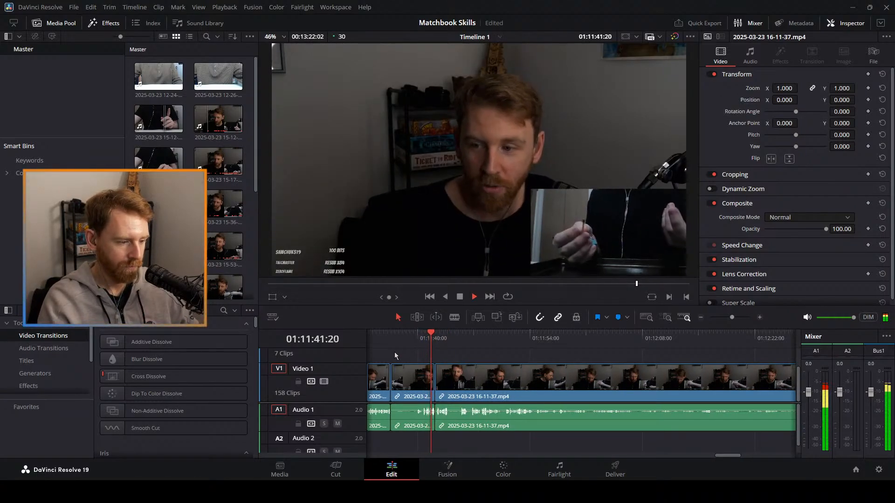
pyautogui.click(406, 347)
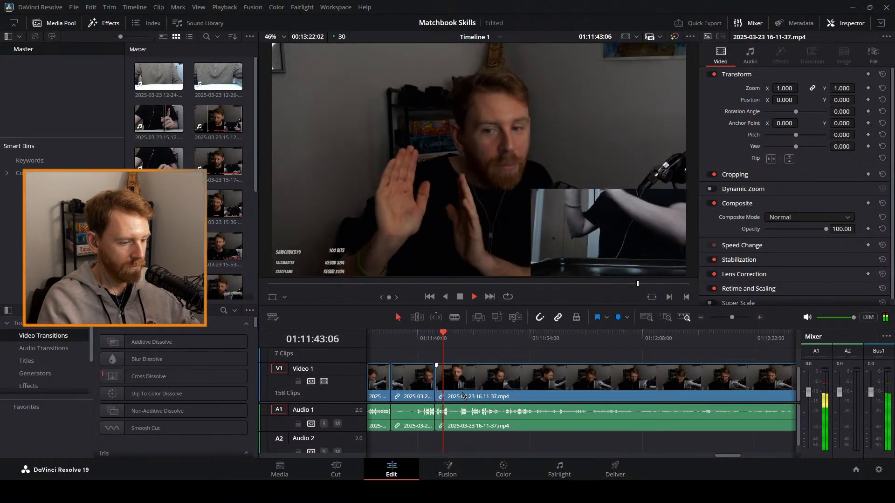
pyautogui.press('b')
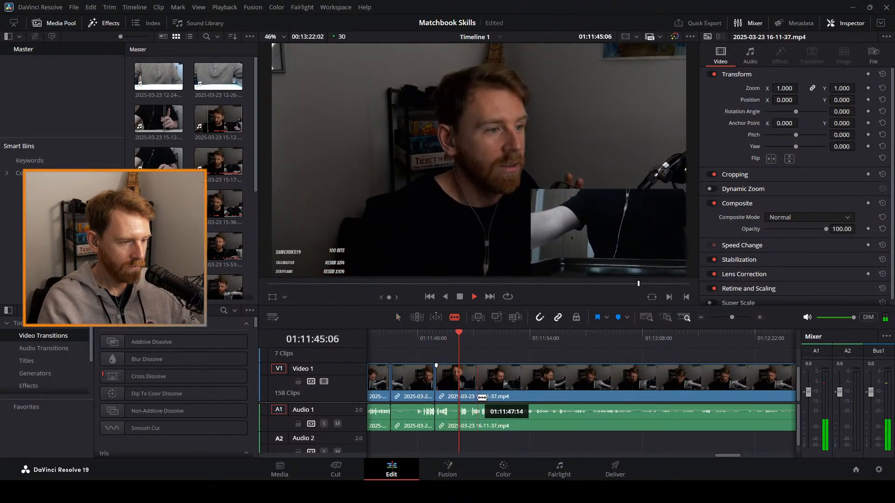
pyautogui.press('space')
pyautogui.click(470, 397)
pyautogui.press('space')
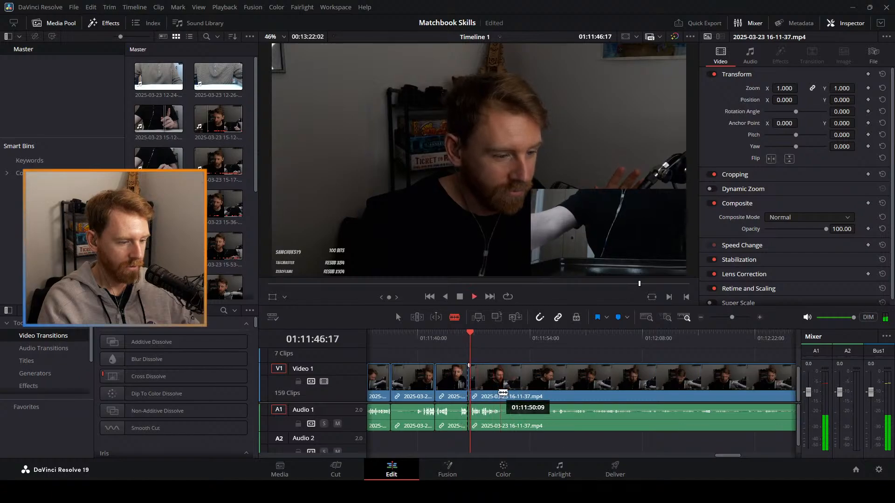
pyautogui.press('a')
# Scrub and play the remaining clip to its next usable section and split it at about 01:12:20.
pyautogui.moveTo(478, 332); pyautogui.dragTo(740, 350)
pyautogui.press('space')
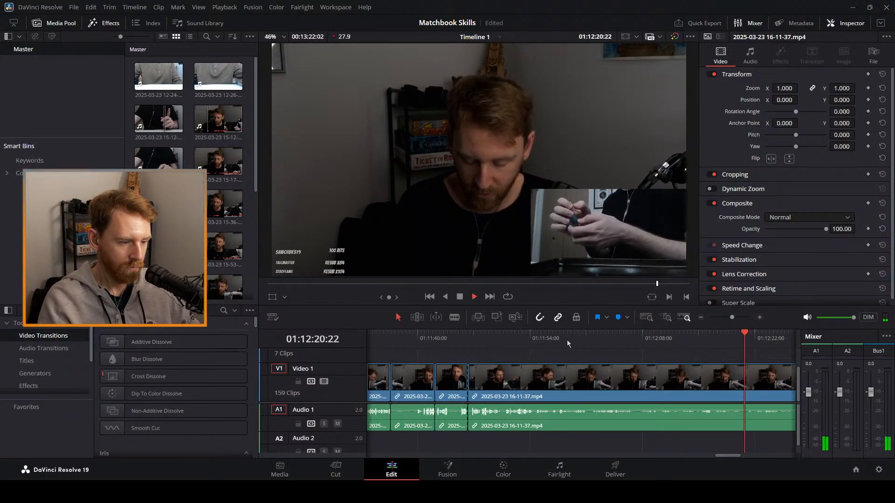
pyautogui.moveTo(732, 317); pyautogui.dragTo(729, 319)
pyautogui.click(576, 339)
pyautogui.click(568, 339)
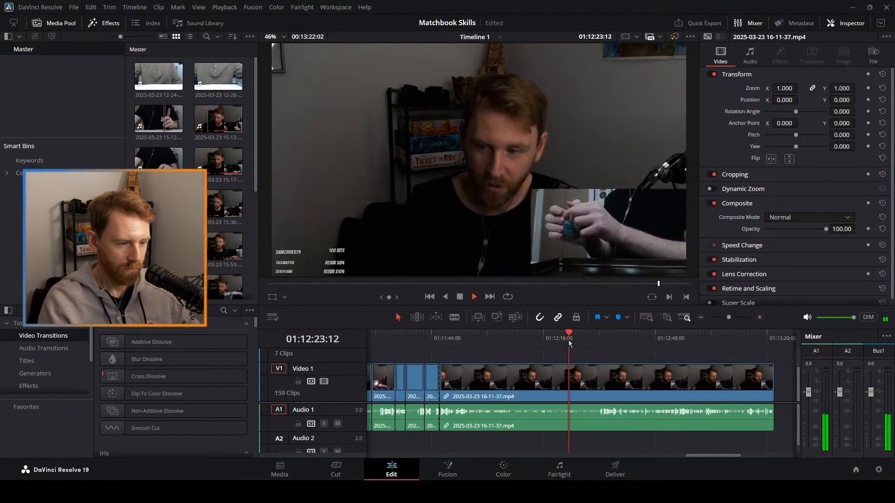
pyautogui.click(560, 339)
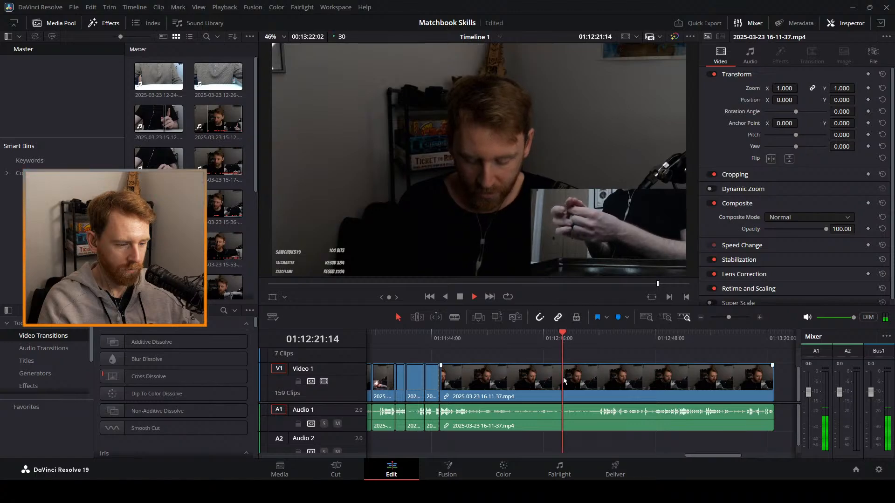
pyautogui.click(559, 339)
pyautogui.click(562, 380)
pyautogui.hotkey('ctrl', 'b')
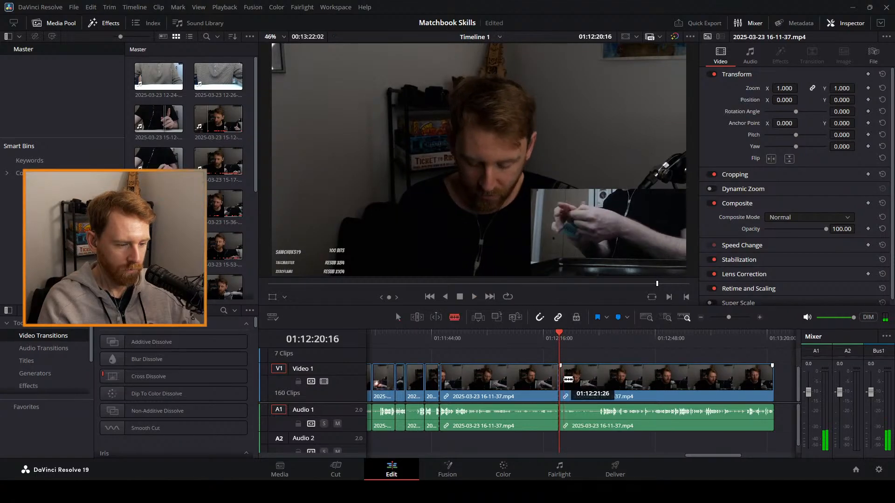
# Replay the passage across the join at about 01:11:46 and zoom in on that part of the timeline.
pyautogui.press('space')
pyautogui.click(445, 339)
pyautogui.moveTo(444, 339)
pyautogui.mouseDown()
pyautogui.moveTo(468, 334)
pyautogui.moveTo(440, 339)
pyautogui.mouseUp()
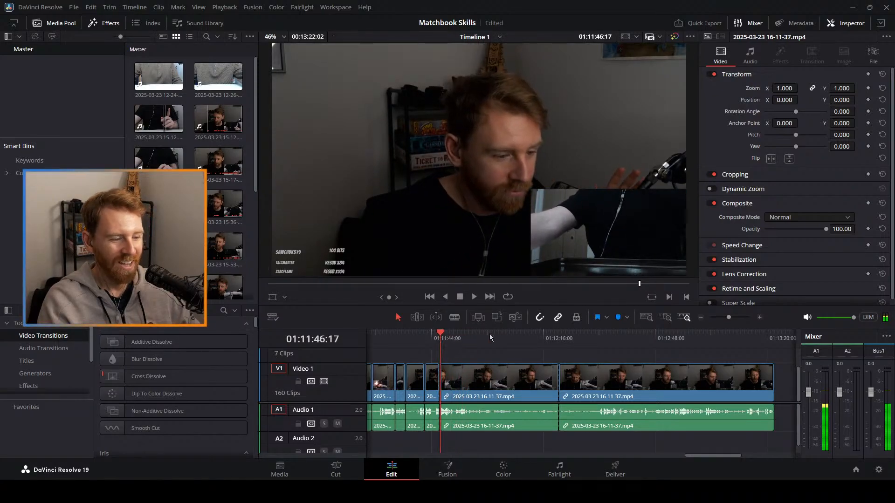
pyautogui.press('space')
pyautogui.moveTo(728, 317); pyautogui.dragTo(734, 318)
pyautogui.press('space')
pyautogui.click(552, 345)
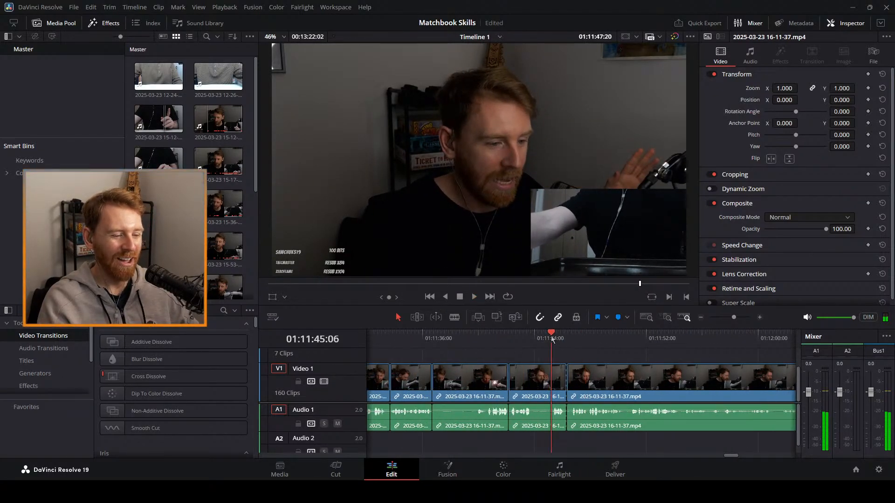
pyautogui.press('space')
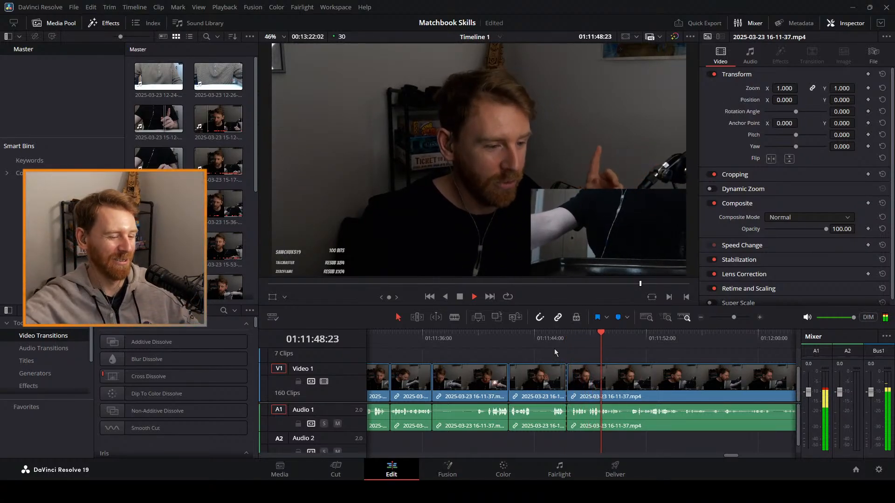
# Split the clip with the Blade at about 01:11:51 and ripple-delete the section between about 01:11:46 and 01:11:51.
pyautogui.press('b')
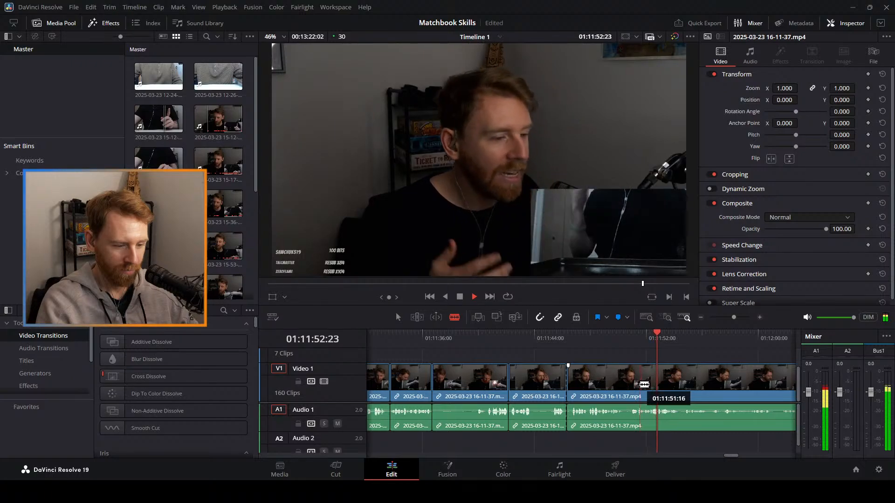
pyautogui.click(637, 385)
pyautogui.press('a')
pyautogui.press('space')
pyautogui.click(603, 391)
pyautogui.press('Delete')
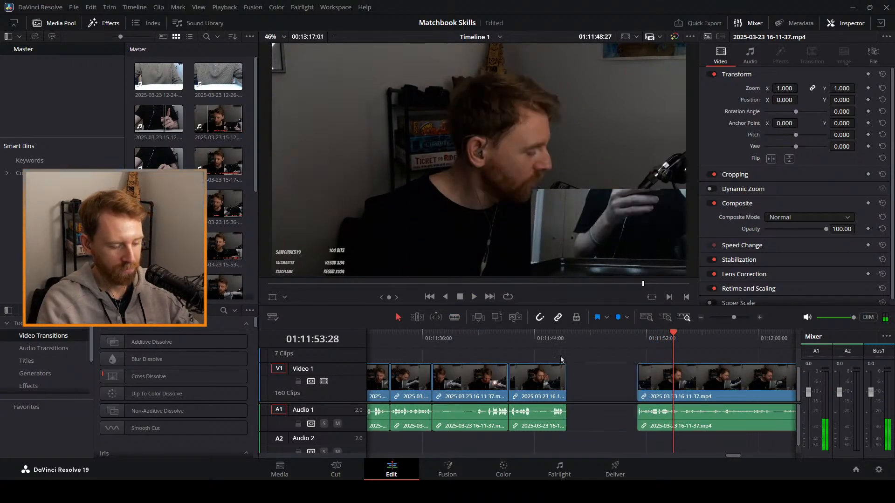
# Replay across the join at about 01:11:46 and split the following clip with the Blade at about 01:11:52.
pyautogui.click(555, 332)
pyautogui.press('space')
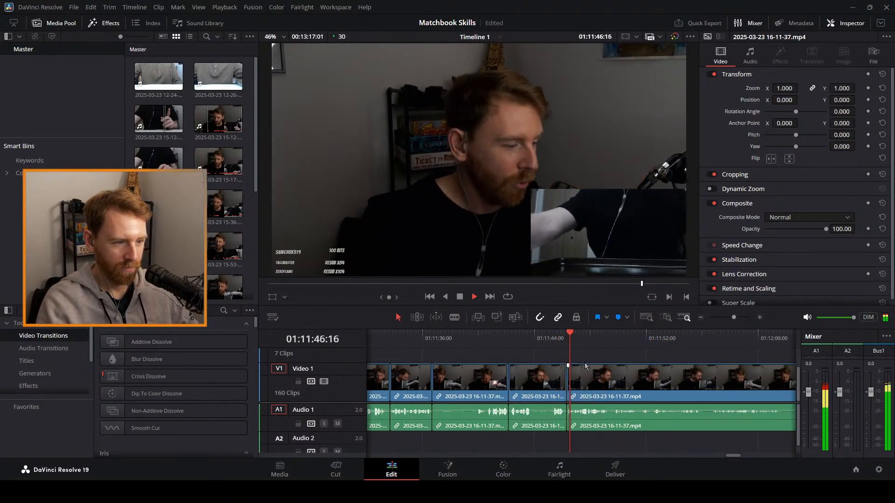
pyautogui.press('b')
pyautogui.click(648, 406)
pyautogui.press('a')
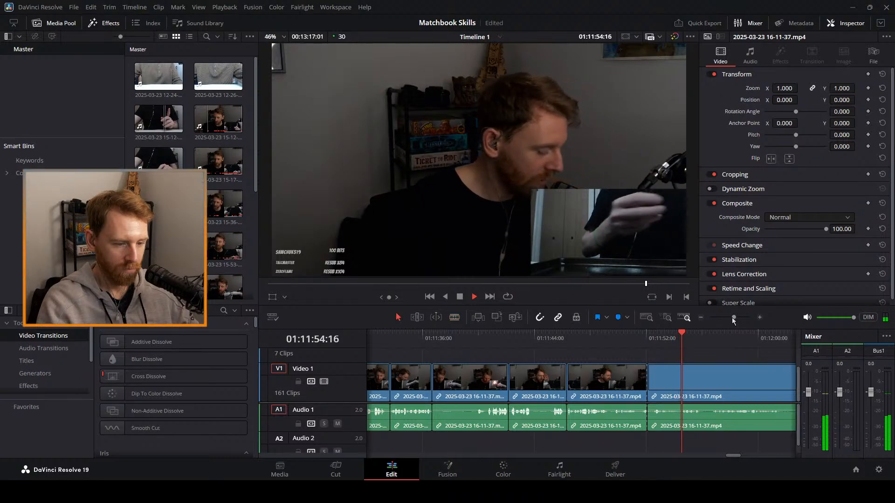
# Scrub through the clip between about 01:11:52 and 01:12:15, ripple-delete it, and replay across the join.
pyautogui.hotkey('ctrl', '-')
pyautogui.click(612, 333)
pyautogui.moveTo(611, 332); pyautogui.dragTo(740, 348)
pyautogui.click(682, 340)
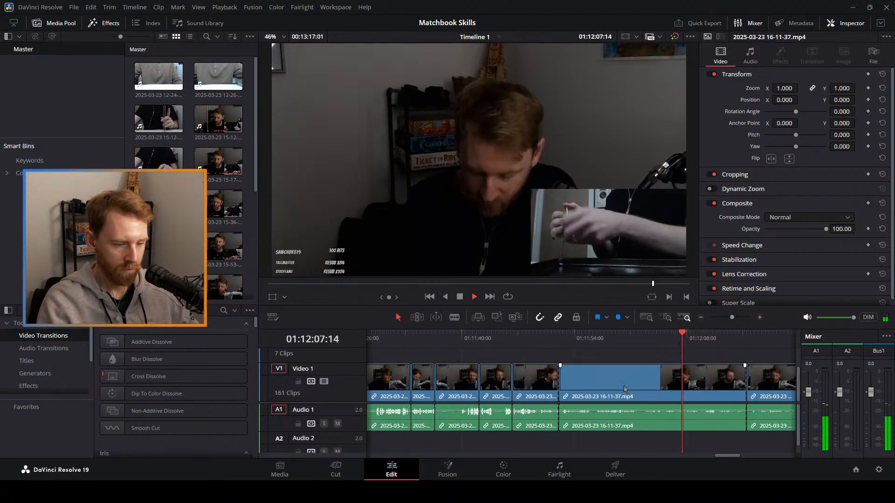
pyautogui.click(666, 373)
pyautogui.press('Delete')
pyautogui.click(550, 343)
pyautogui.press('space')
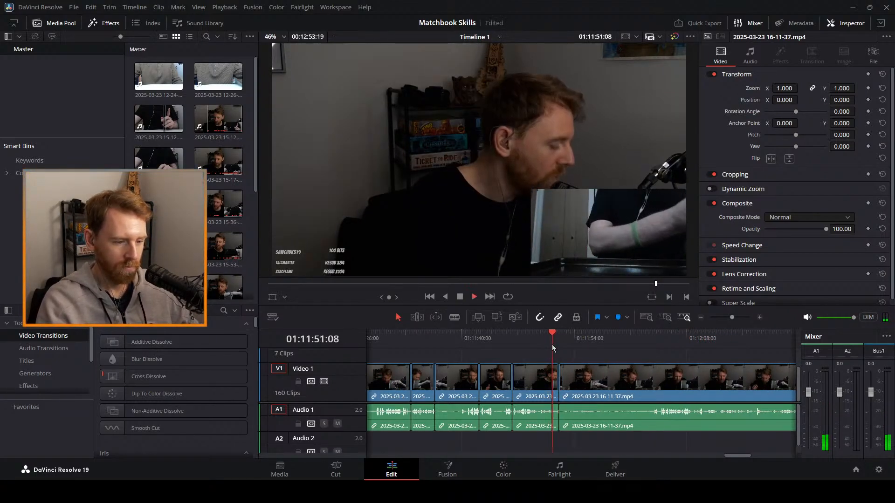
# Shift the last clip away to open a gap and extend the preceding clip's end to about 01:11:52:08.
pyautogui.moveTo(598, 382); pyautogui.dragTo(630, 383)
pyautogui.moveTo(732, 317)
pyautogui.mouseDown()
pyautogui.moveTo(748, 320)
pyautogui.moveTo(740, 320)
pyautogui.mouseUp()
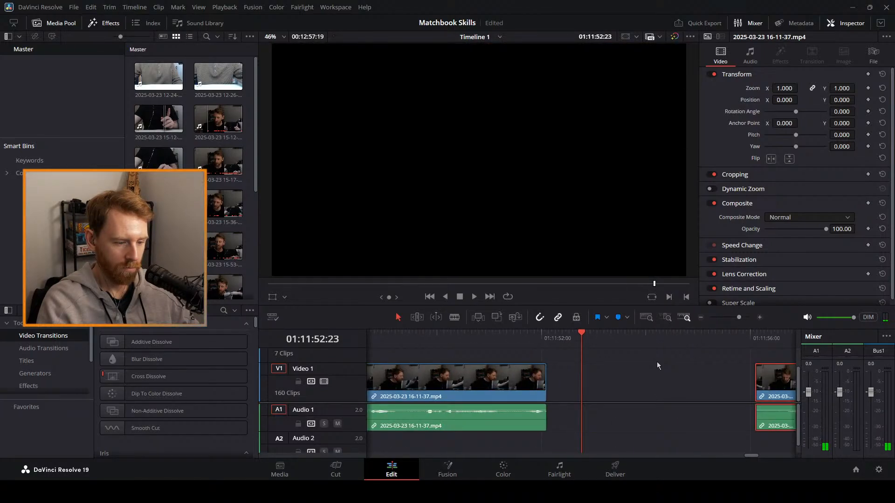
pyautogui.click(549, 382)
pyautogui.moveTo(548, 381); pyautogui.dragTo(555, 381)
pyautogui.click(505, 342)
pyautogui.press('space')
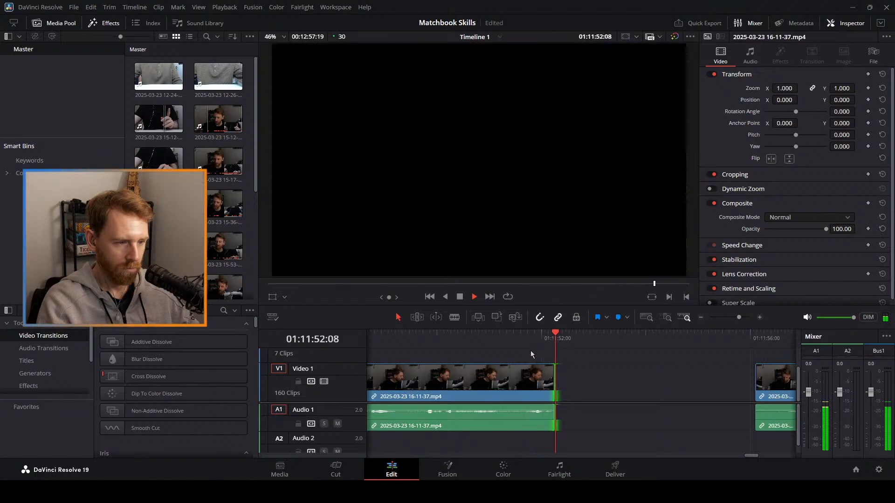
# Close the gap by moving the last clip back against the extended clip, and replay from about 01:11:52.
pyautogui.press('space')
pyautogui.click(729, 317)
pyautogui.click(565, 340)
pyautogui.moveTo(640, 373); pyautogui.dragTo(625, 374)
pyautogui.click(572, 340)
pyautogui.press('space')
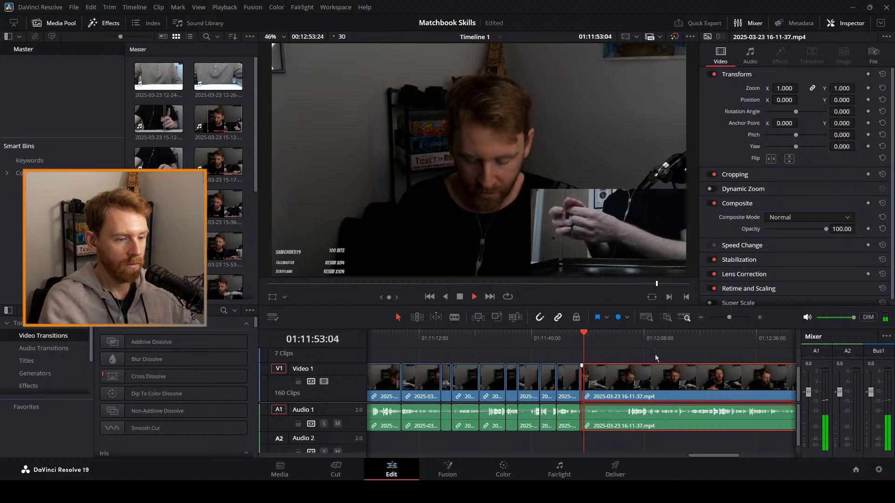
# Play and scrub the last clip from about 01:11:53 and split it with the Blade at about 01:12:08.
pyautogui.moveTo(729, 318); pyautogui.dragTo(735, 317)
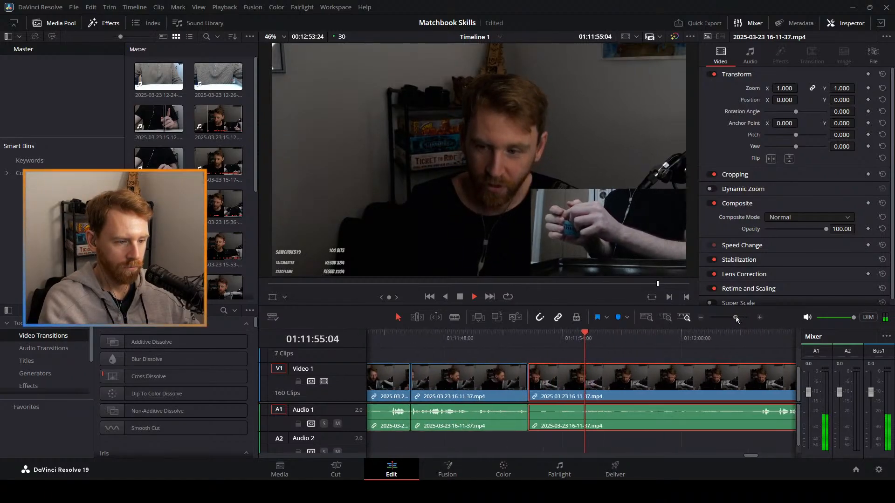
pyautogui.moveTo(624, 342); pyautogui.dragTo(595, 336)
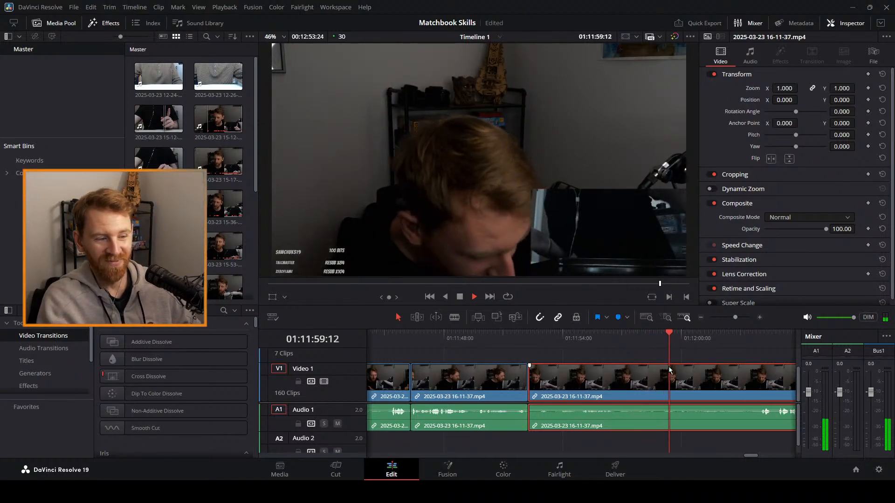
pyautogui.press('b')
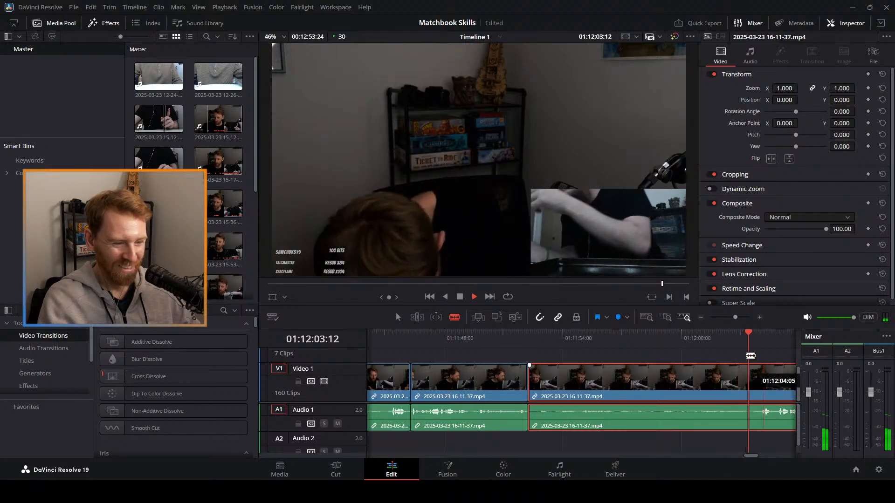
pyautogui.moveTo(735, 318); pyautogui.dragTo(730, 319)
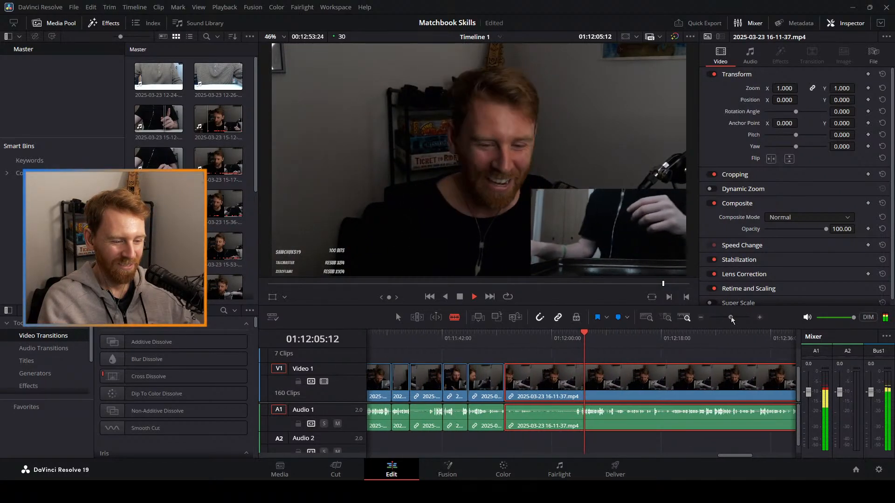
pyautogui.press('a')
pyautogui.press('b')
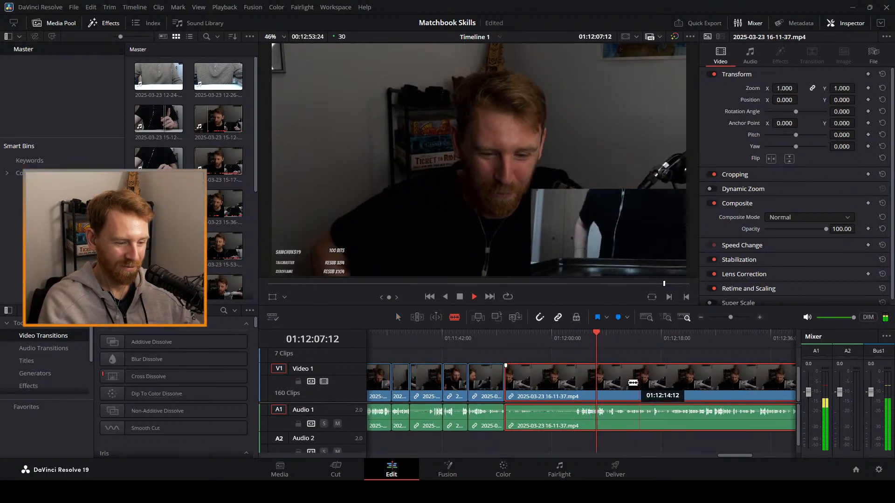
pyautogui.press('space')
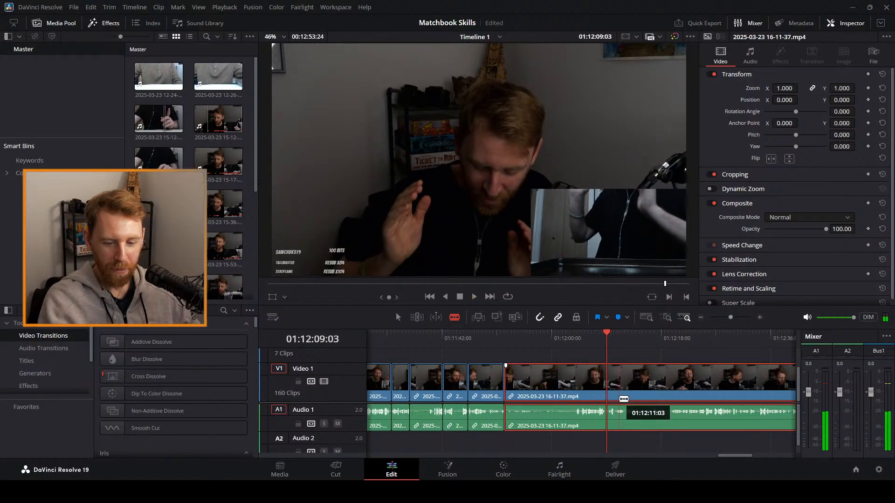
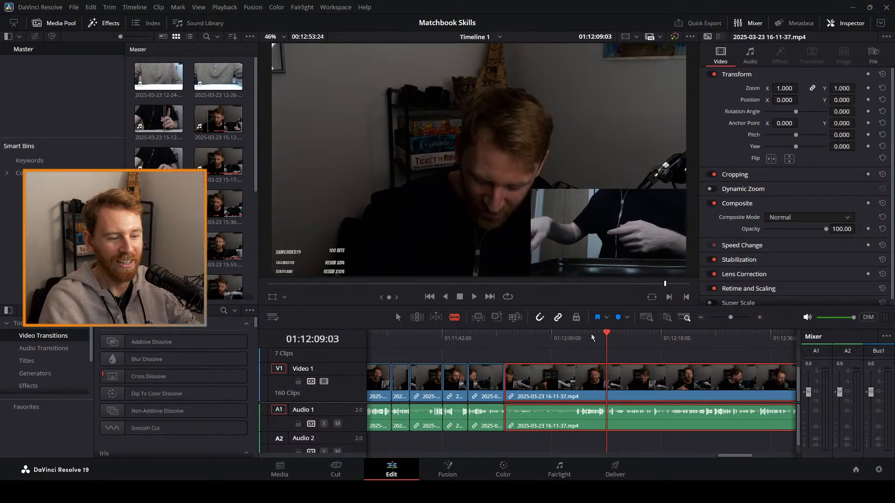
pyautogui.press('space')
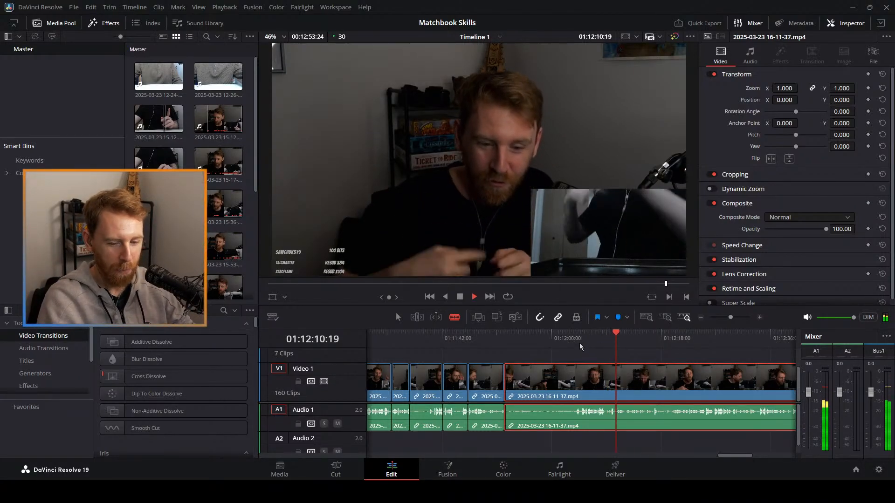
pyautogui.click(576, 346)
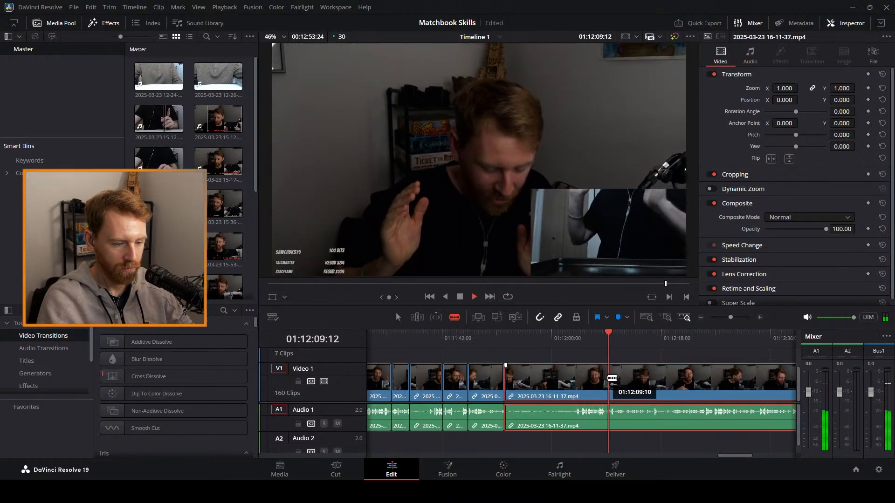
pyautogui.click(604, 382)
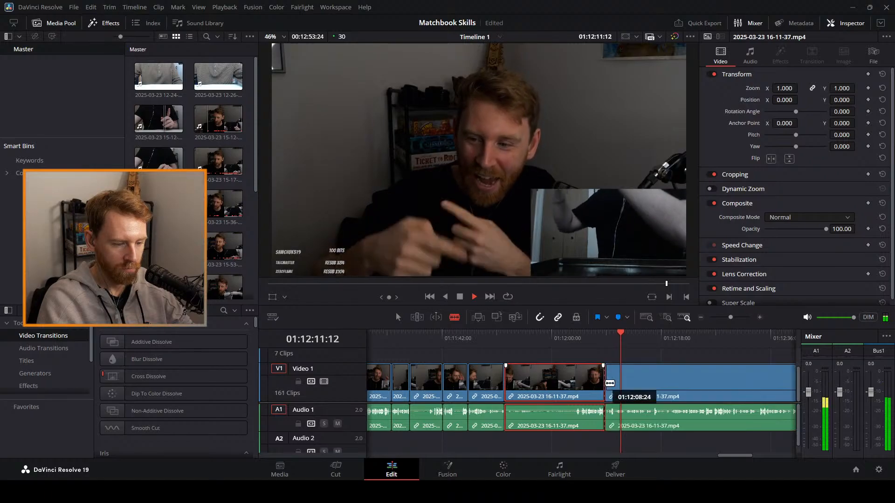
pyautogui.press('space')
pyautogui.press('a')
# Replay from about 01:11:52, split the clip at about 01:11:55, and ripple-delete the short section before the split.
pyautogui.click(497, 339)
pyautogui.press('space')
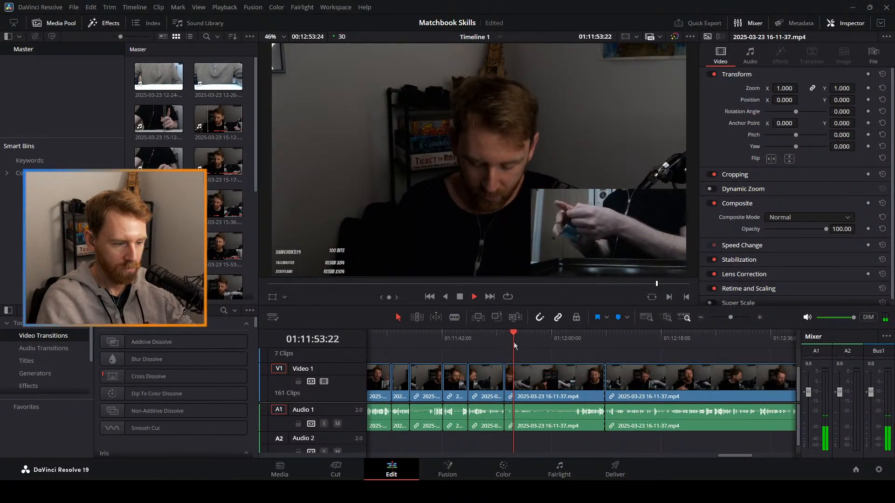
pyautogui.press('b')
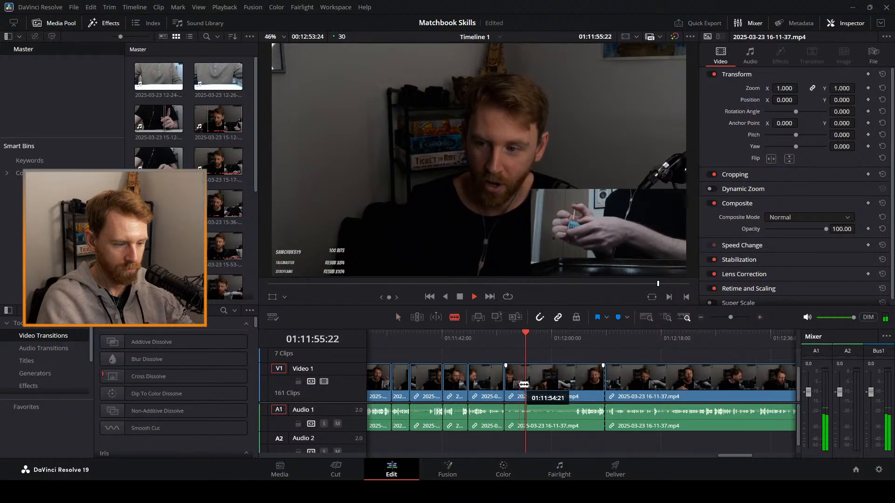
pyautogui.click(521, 384)
pyautogui.press('space')
pyautogui.press('a')
pyautogui.click(513, 382)
pyautogui.press('Delete')
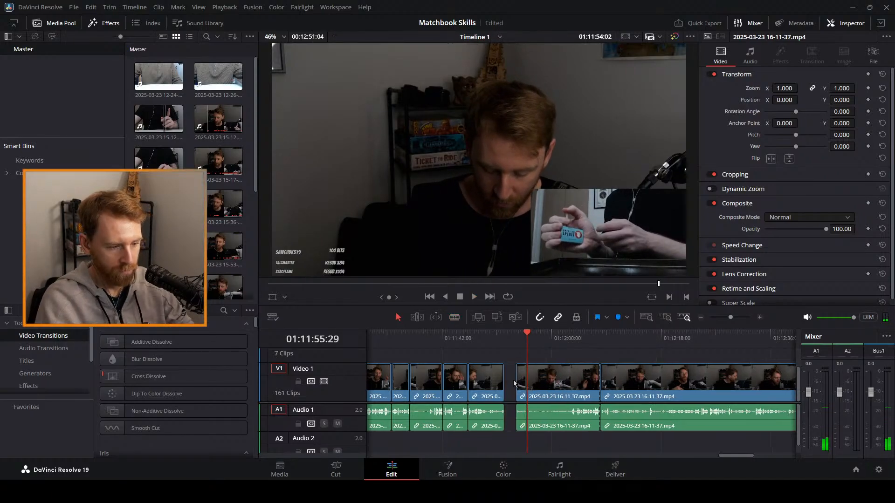
# Replay across the join at about 01:11:52, split the clip at 01:11:59:28, and ripple-delete its remainder up to about 01:12:06.
pyautogui.click(499, 337)
pyautogui.press('space')
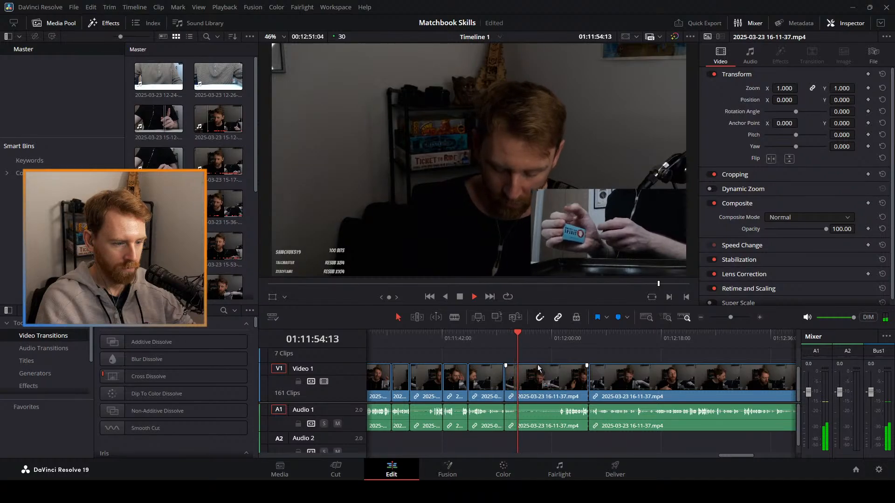
pyautogui.press('b')
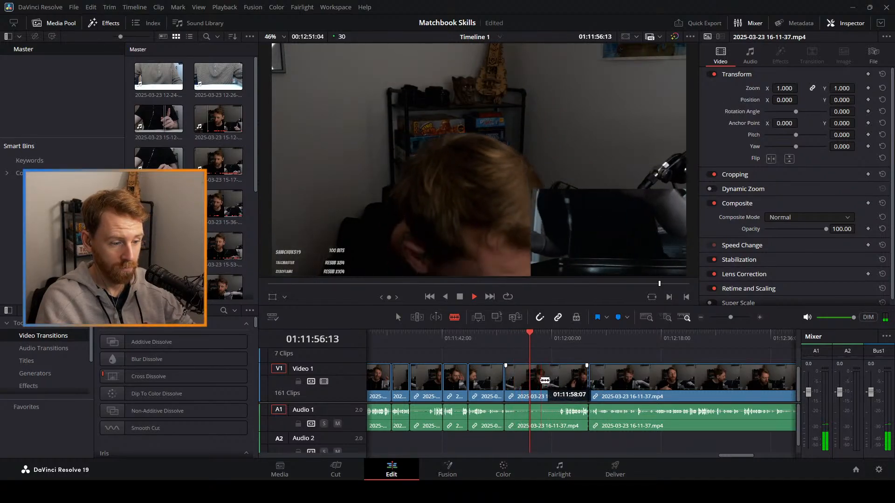
pyautogui.press('space')
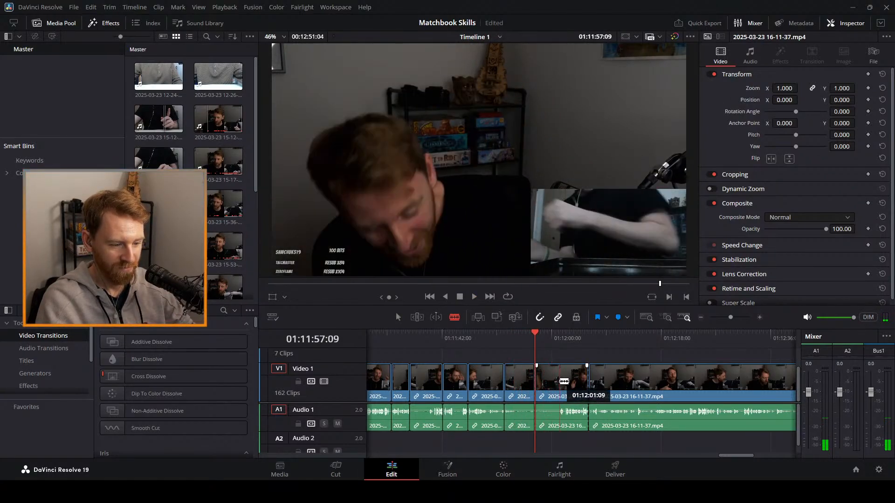
pyautogui.press('space')
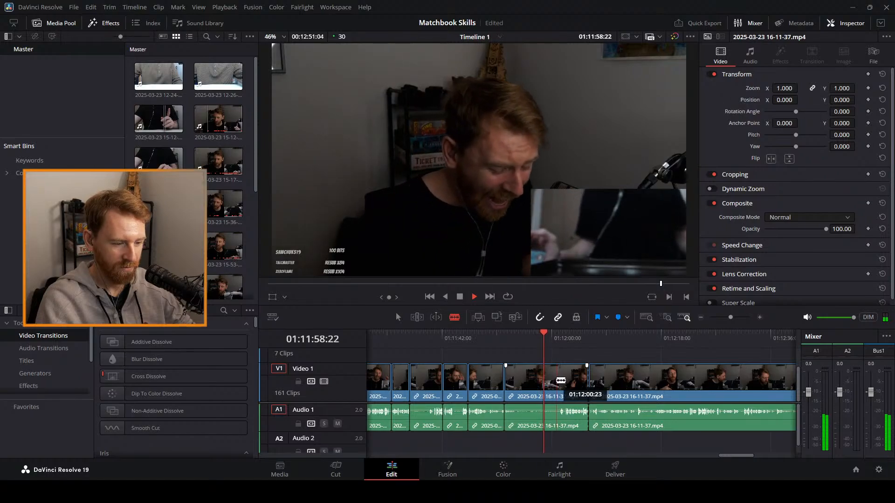
pyautogui.press('space')
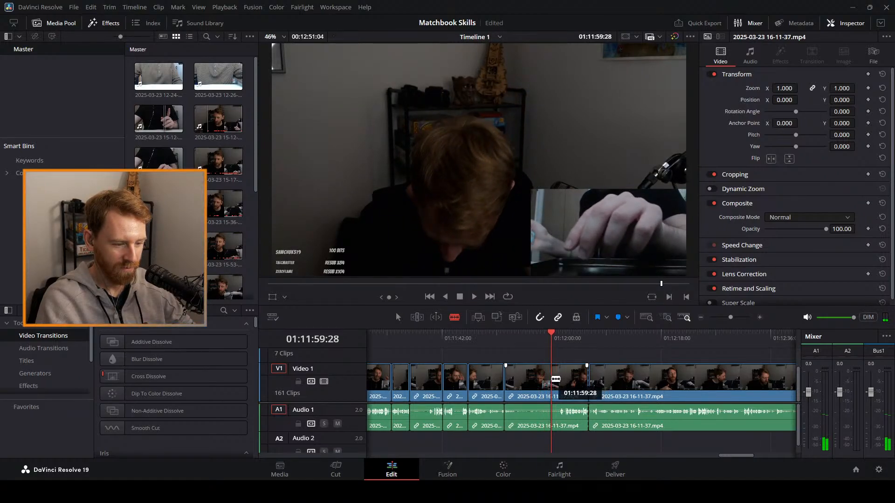
pyautogui.click(551, 380)
pyautogui.press('a')
pyautogui.click(571, 385)
pyautogui.press('Delete')
# Replay across the join at about 01:12:00 and review the remaining clip to the end of the timeline.
pyautogui.click(544, 344)
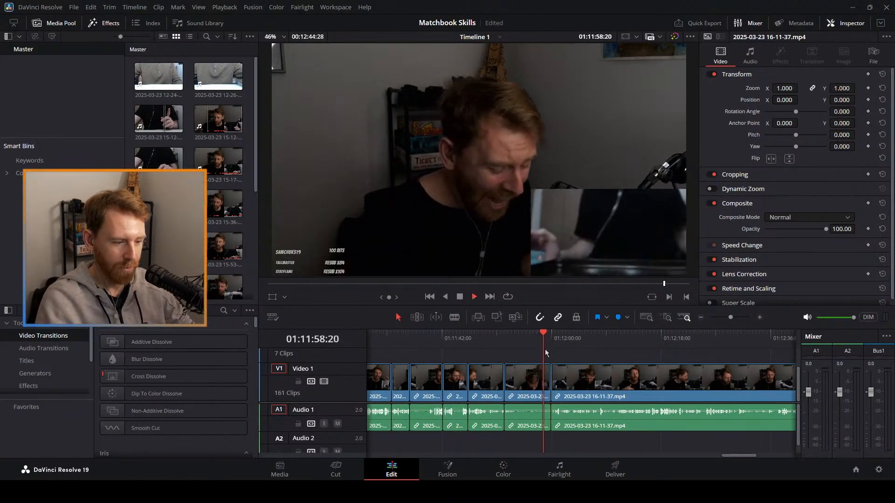
pyautogui.press('space')
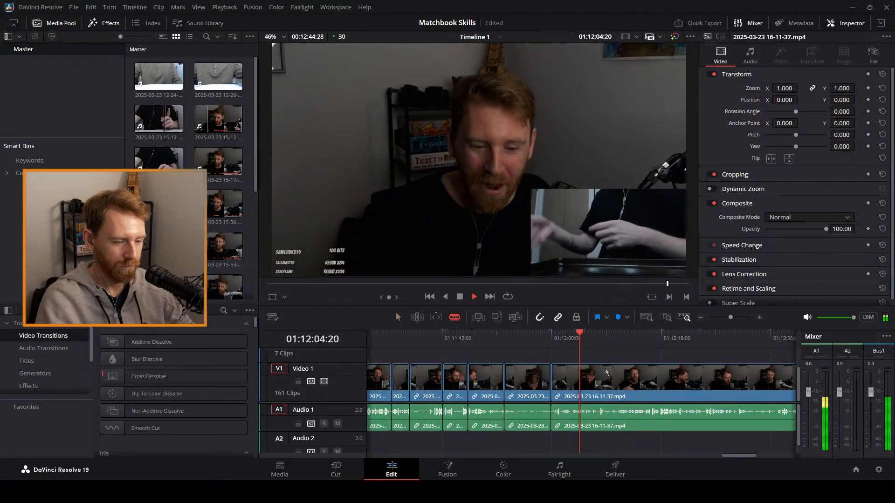
pyautogui.press('b')
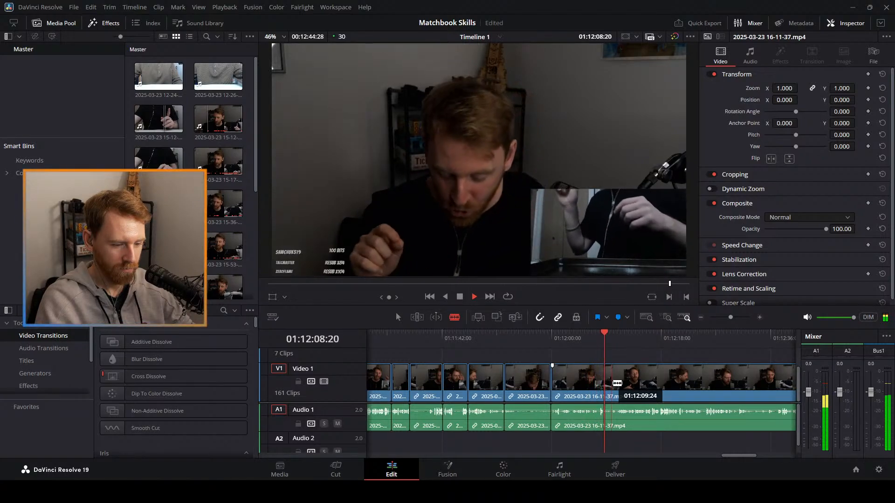
pyautogui.press('a')
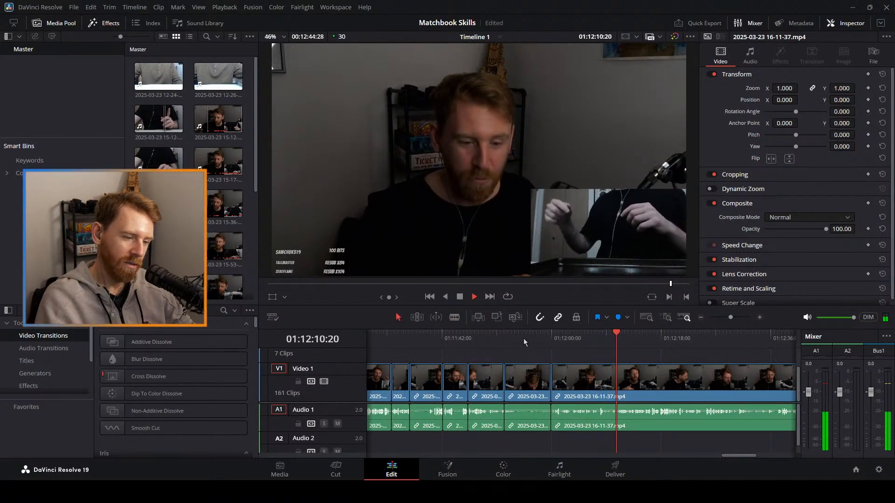
pyautogui.click(633, 335)
pyautogui.moveTo(633, 334); pyautogui.dragTo(690, 350)
pyautogui.press('space')
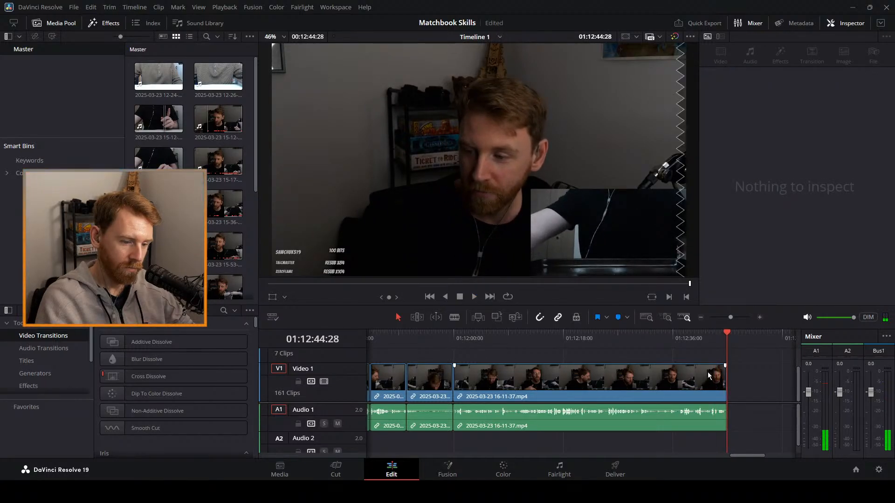
# Cut off the last clip's remainder after about 01:12:02:20 and replay across the join at about 01:11:59.
pyautogui.click(702, 342)
pyautogui.press('b')
pyautogui.press('space')
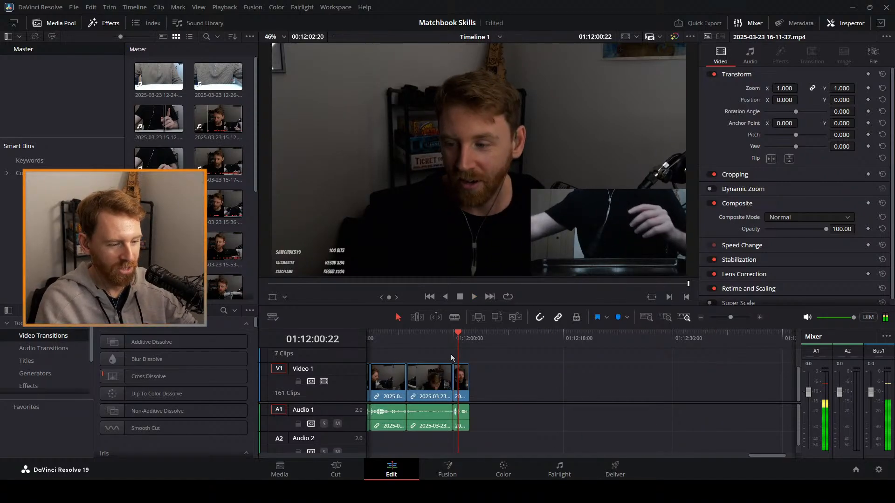
pyautogui.click(436, 344)
pyautogui.press('space')
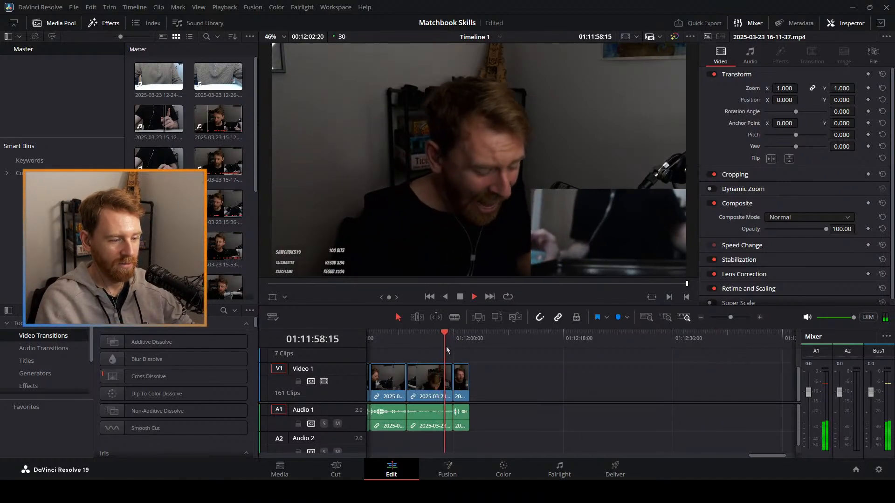
pyautogui.press('space')
# Replay the closing clips up to about 01:11:47 and select the second-to-last clip on the timeline.
pyautogui.moveTo(730, 318); pyautogui.dragTo(727, 318)
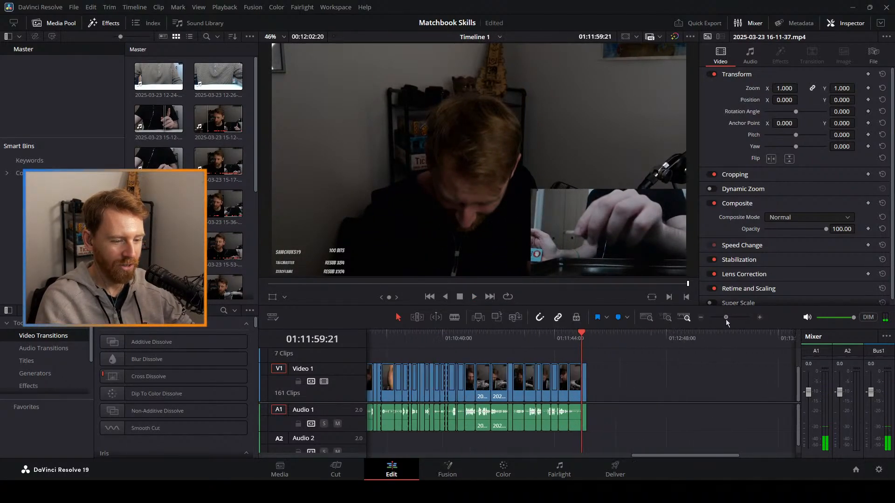
pyautogui.moveTo(509, 334); pyautogui.dragTo(533, 335)
pyautogui.press('space')
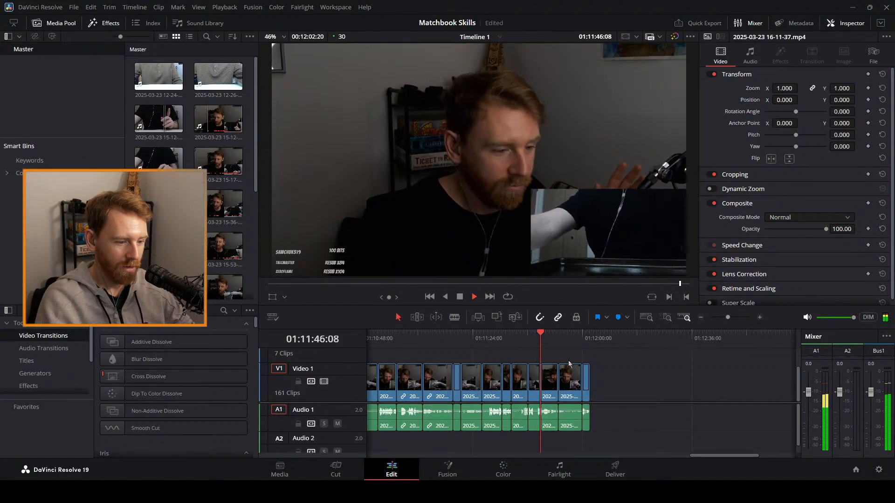
pyautogui.press('space')
pyautogui.moveTo(552, 353); pyautogui.dragTo(601, 386)
pyautogui.click(649, 394)
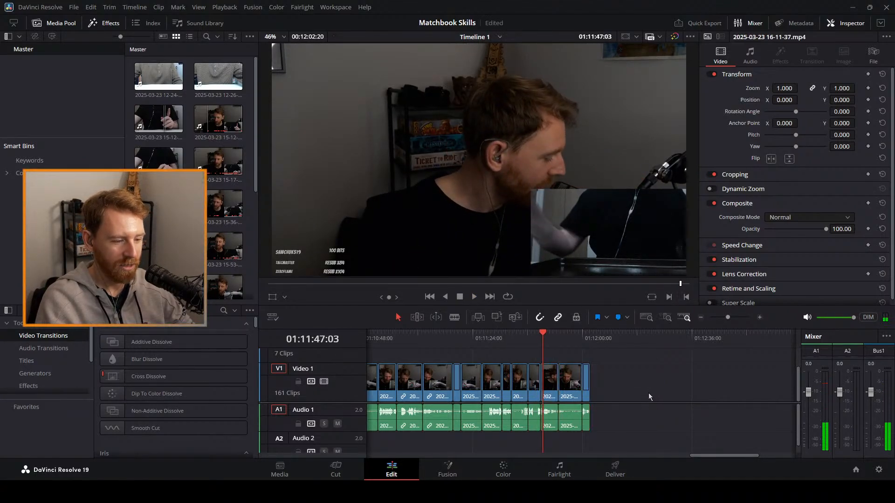
pyautogui.click(570, 381)
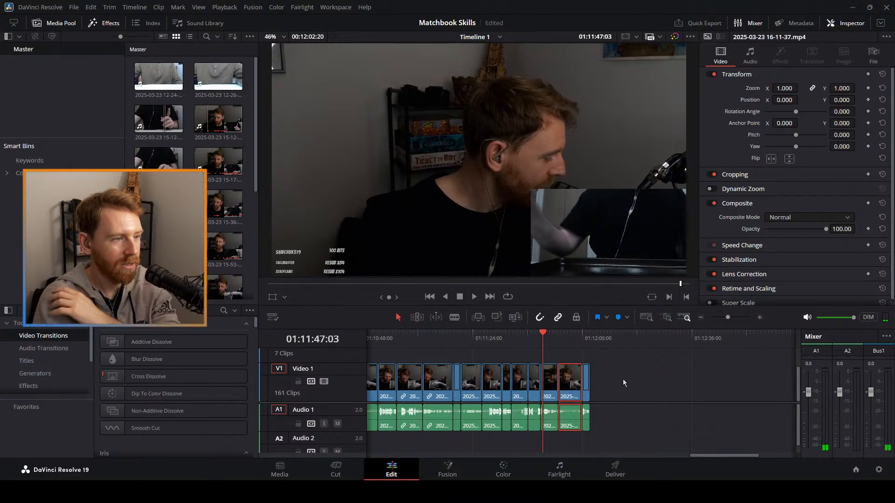
pyautogui.moveTo(727, 318)
pyautogui.mouseDown()
pyautogui.moveTo(739, 318)
pyautogui.moveTo(726, 317)
pyautogui.mouseUp()
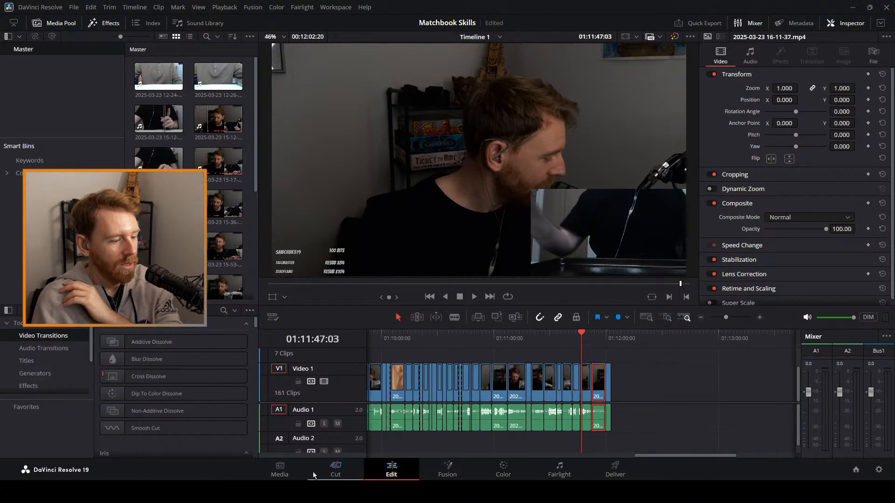
pyautogui.click(333, 471)
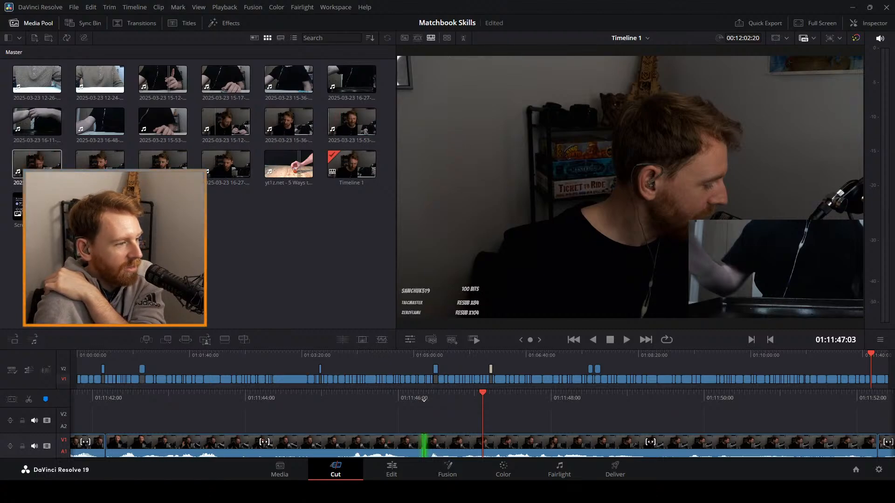
pyautogui.click(219, 169)
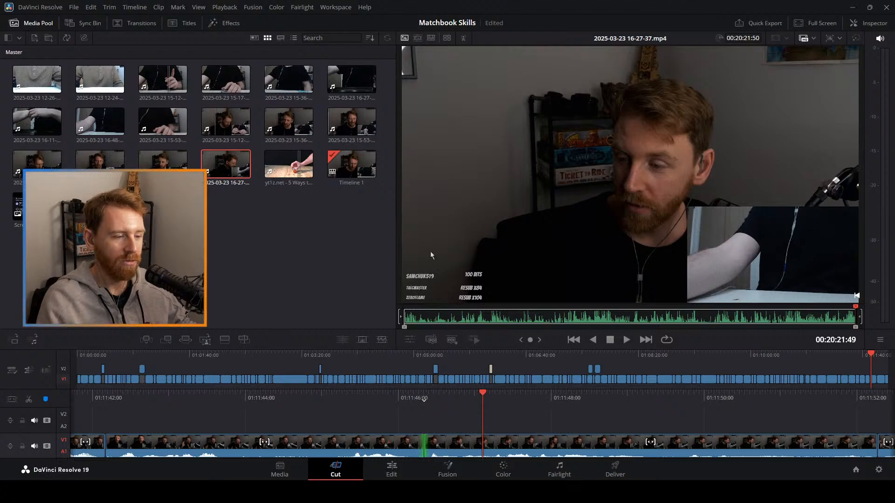
pyautogui.click(405, 307)
pyautogui.press('space')
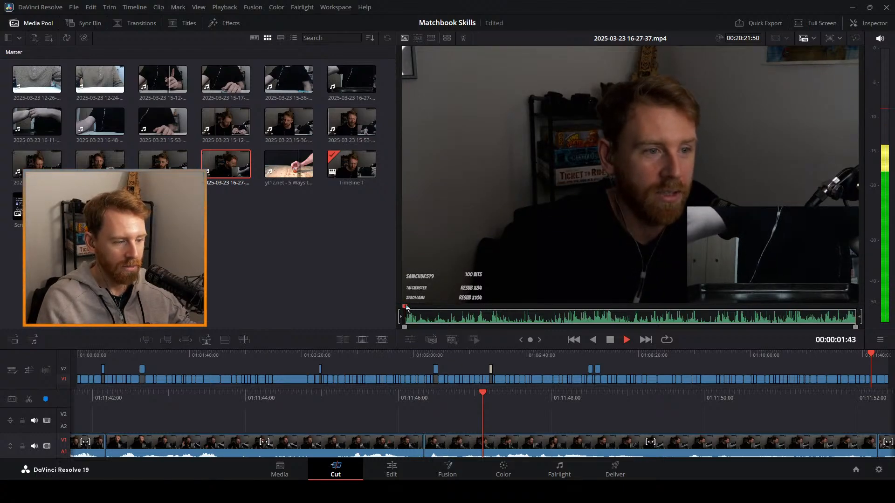
pyautogui.moveTo(406, 308); pyautogui.dragTo(481, 308)
pyautogui.moveTo(497, 306); pyautogui.dragTo(850, 317)
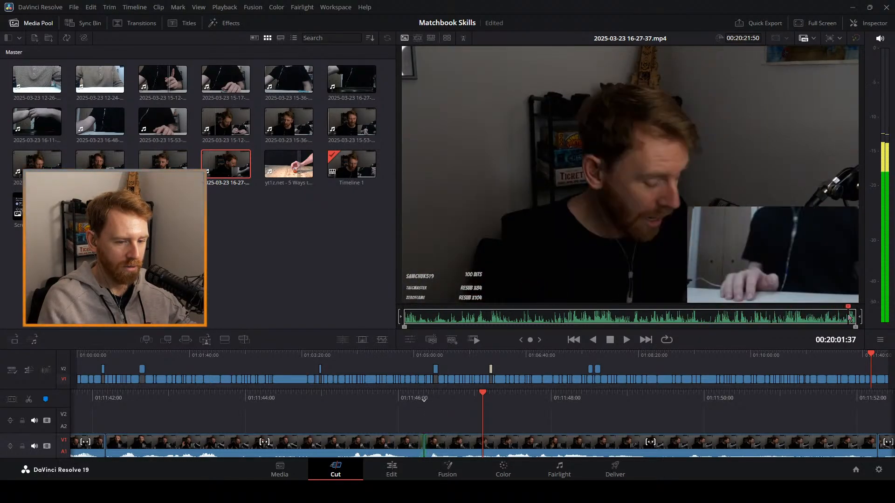
pyautogui.press('space')
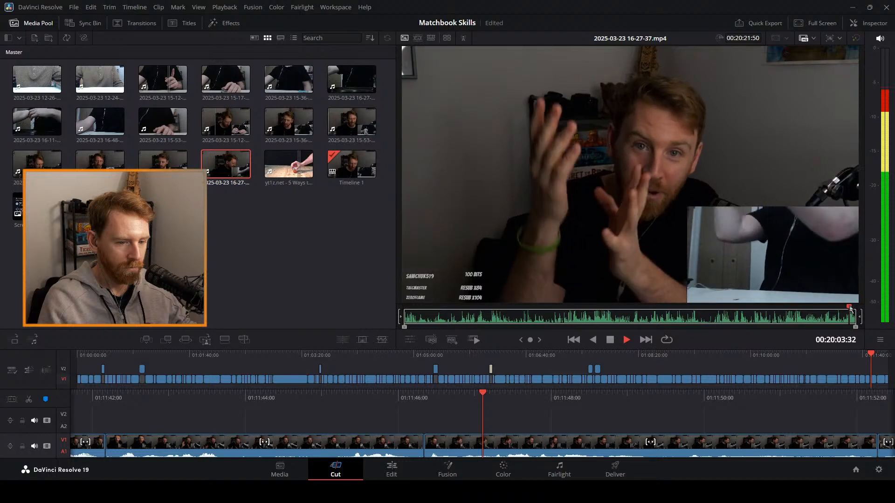
pyautogui.moveTo(853, 310); pyautogui.dragTo(849, 308)
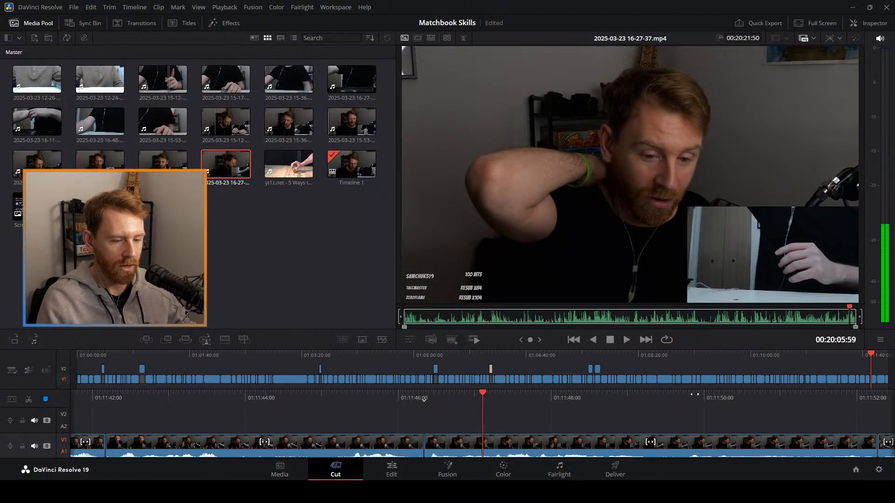
pyautogui.click(423, 444)
pyautogui.moveTo(869, 354); pyautogui.dragTo(888, 358)
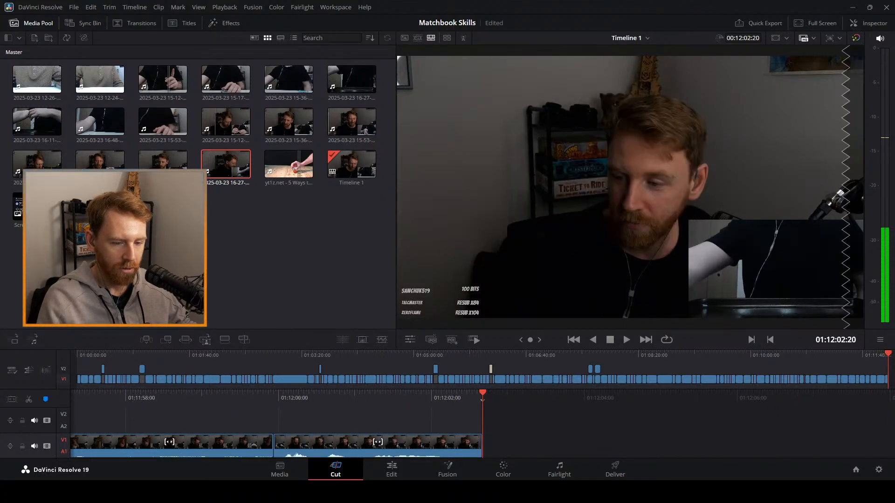
pyautogui.doubleClick(226, 164)
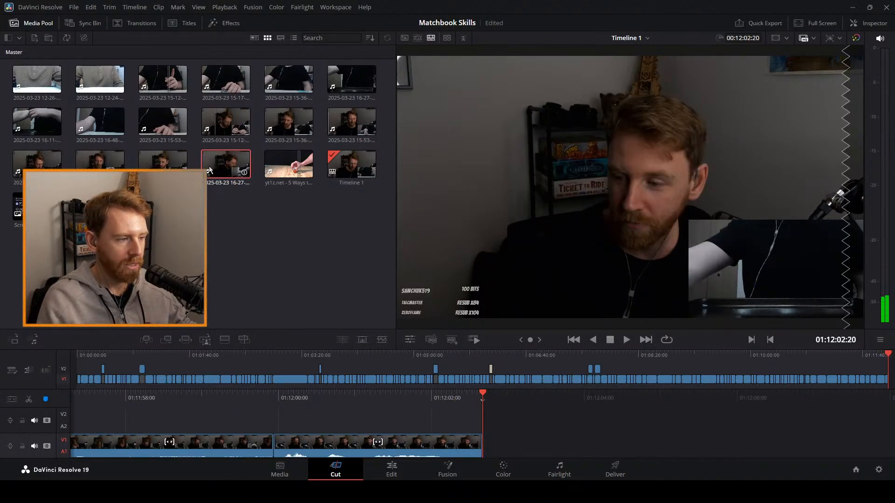
pyautogui.moveTo(630, 178); pyautogui.dragTo(483, 436)
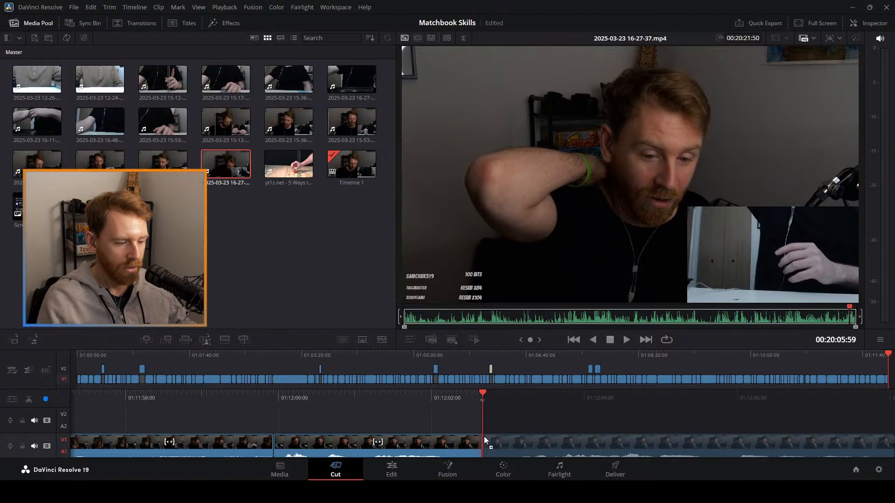
pyautogui.click(391, 469)
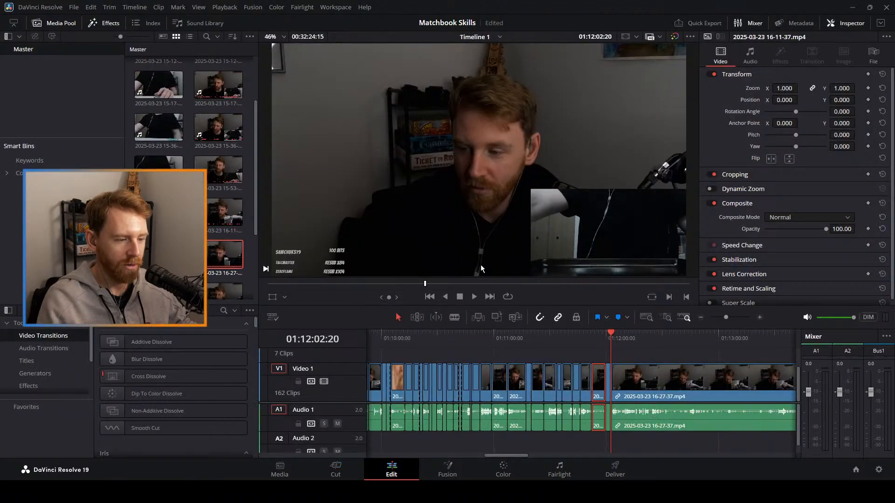
# Replay the section around 01:11:45 to 01:11:47 and select the three clips just before the appended clip.
pyautogui.click(612, 340)
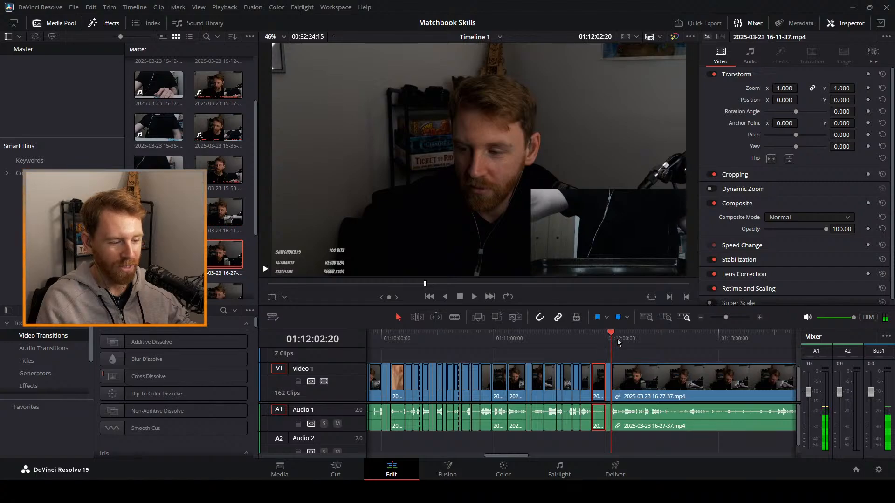
pyautogui.moveTo(726, 318); pyautogui.dragTo(740, 323)
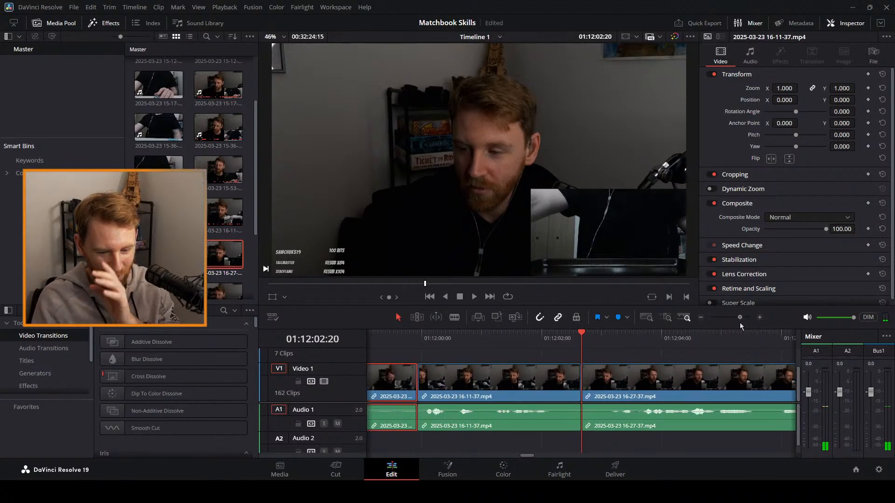
pyautogui.click(561, 345)
pyautogui.moveTo(561, 344); pyautogui.dragTo(577, 344)
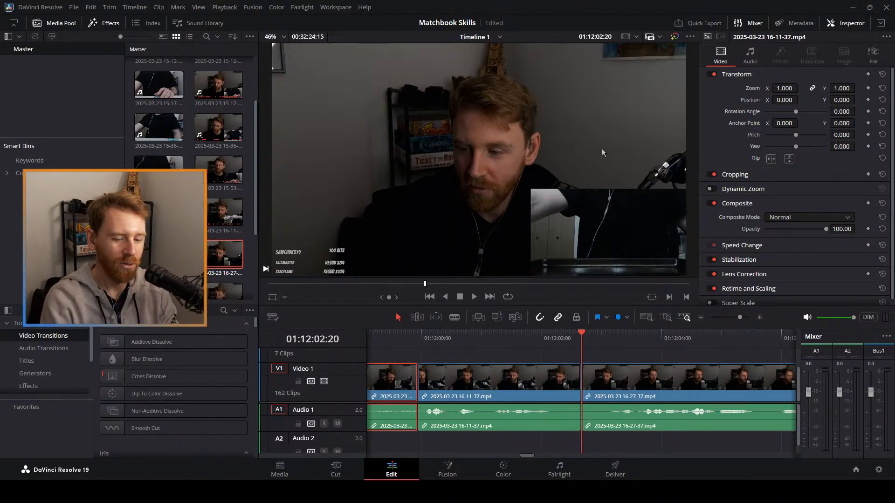
pyautogui.moveTo(578, 342); pyautogui.dragTo(576, 341)
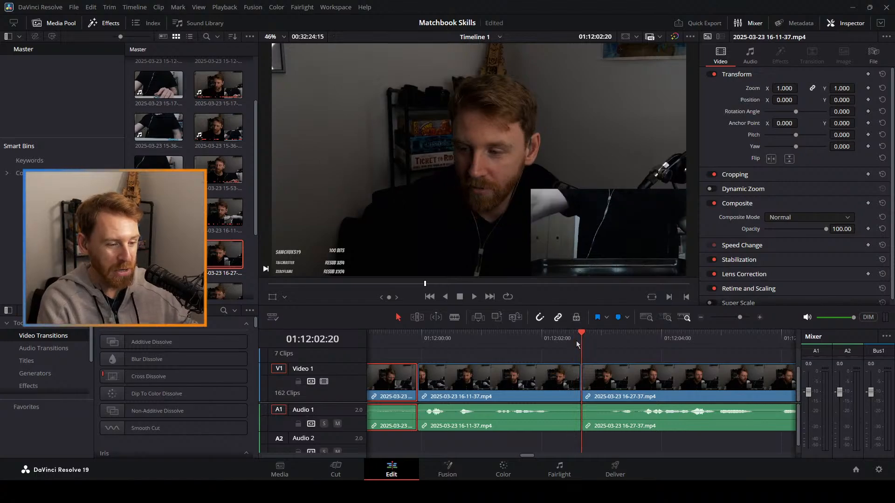
pyautogui.moveTo(739, 317); pyautogui.dragTo(728, 319)
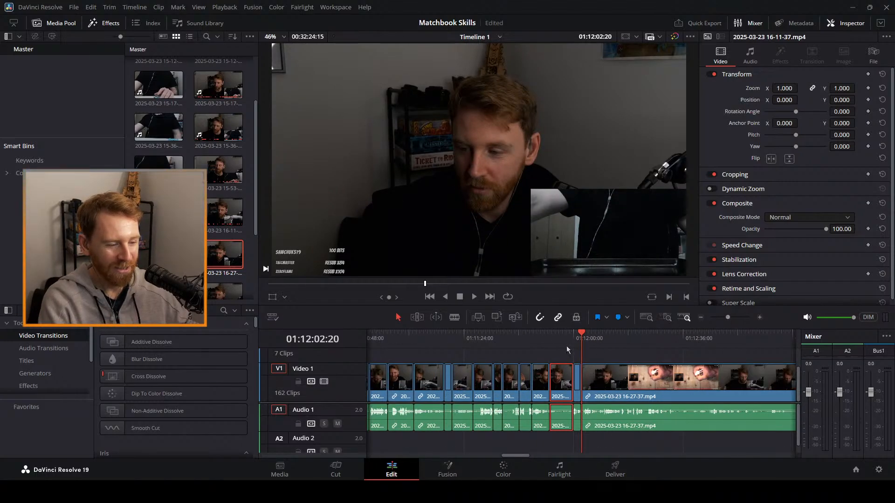
pyautogui.click(534, 338)
pyautogui.press('space')
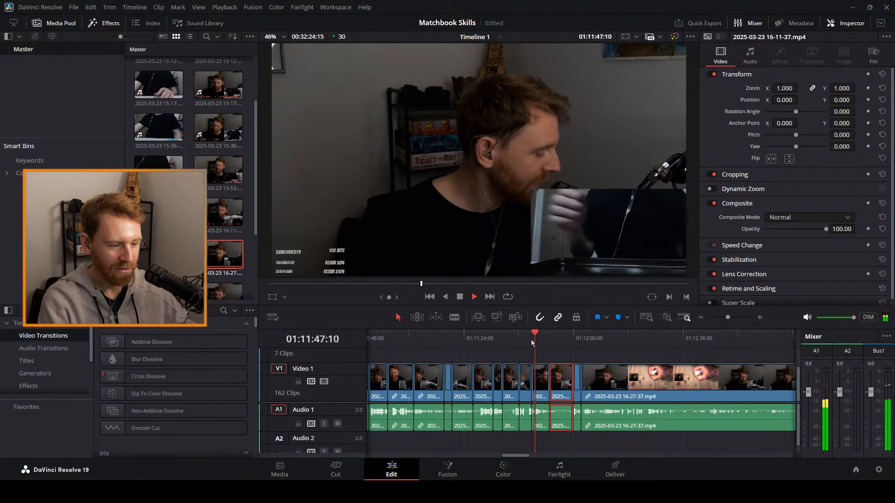
pyautogui.click(525, 336)
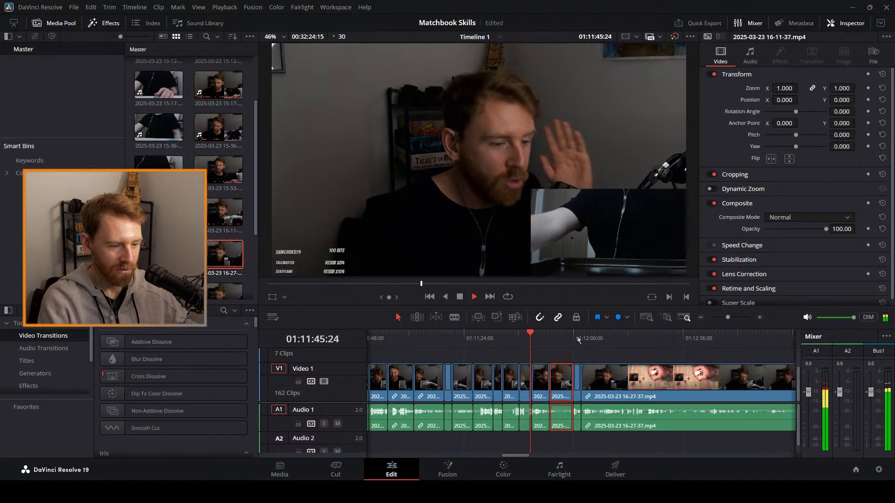
pyautogui.press('space')
pyautogui.click(545, 345)
pyautogui.moveTo(538, 353); pyautogui.dragTo(579, 380)
# Review the opening of the appended clip from about 01:12:03, skipping ahead to the match-lighting footage at about 01:12:20.
pyautogui.click(583, 336)
pyautogui.press('space')
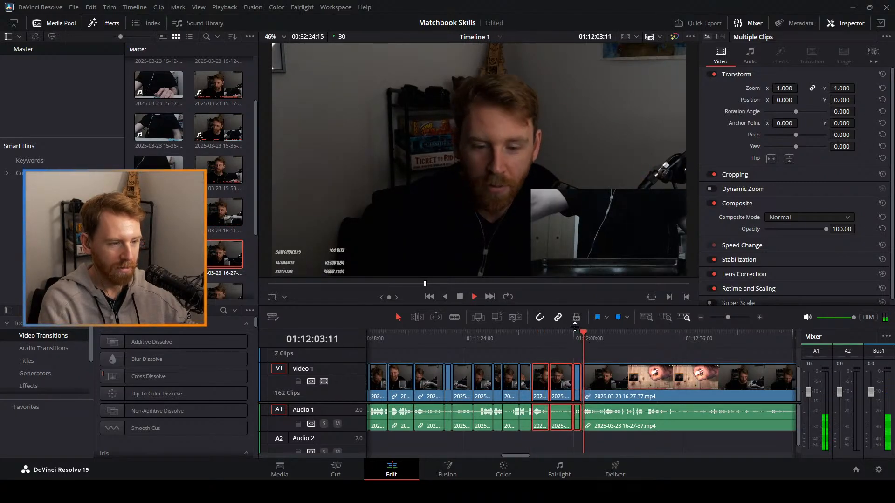
pyautogui.click(601, 332)
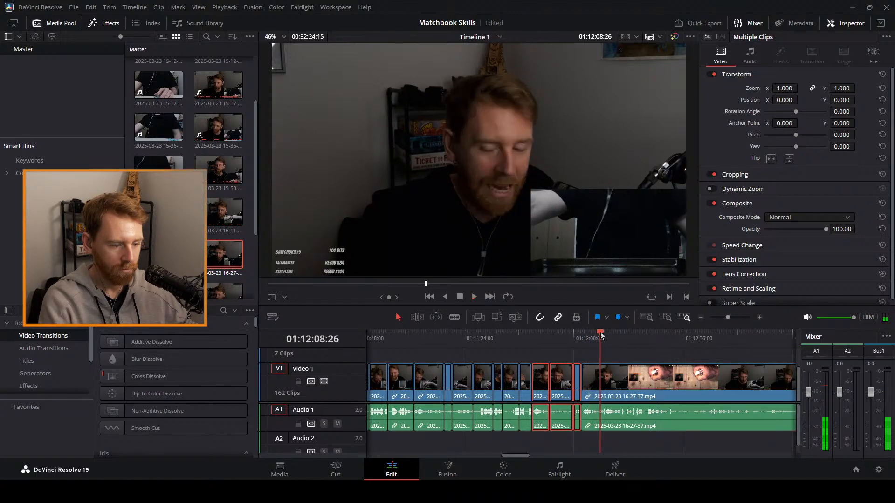
pyautogui.moveTo(601, 332); pyautogui.dragTo(607, 331)
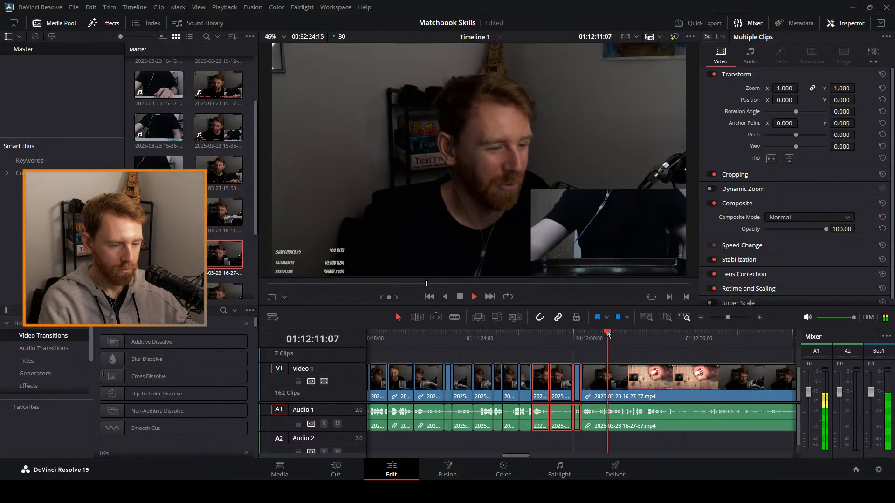
pyautogui.moveTo(727, 317); pyautogui.dragTo(728, 317)
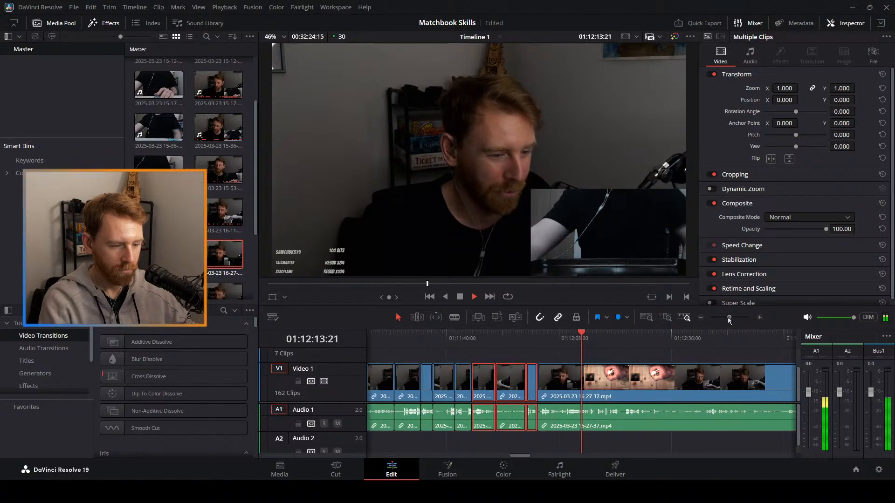
pyautogui.click(600, 333)
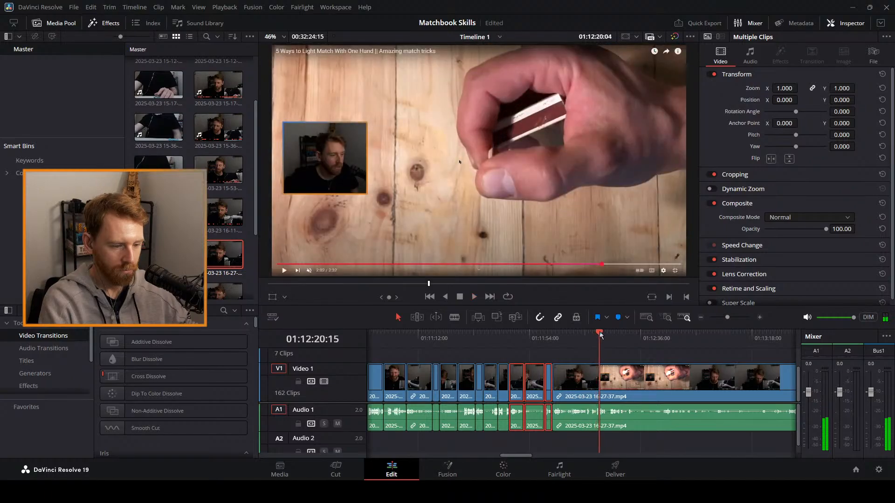
pyautogui.press('space')
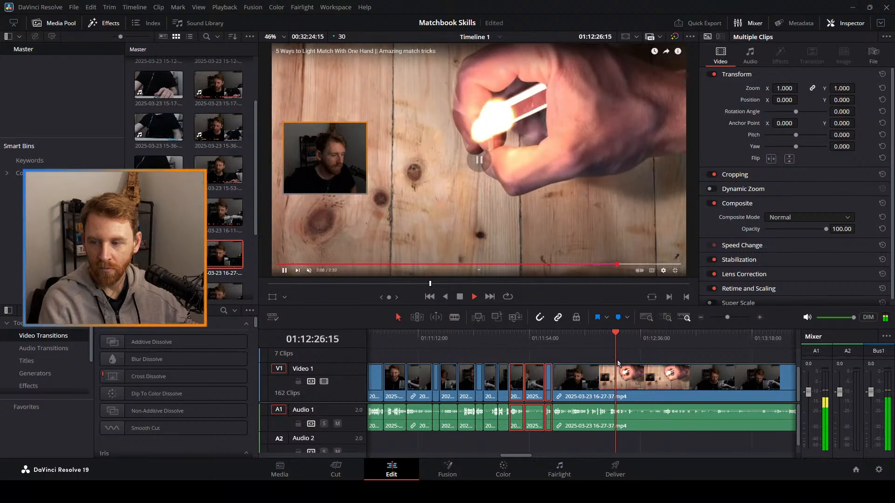
pyautogui.moveTo(620, 334); pyautogui.dragTo(664, 340)
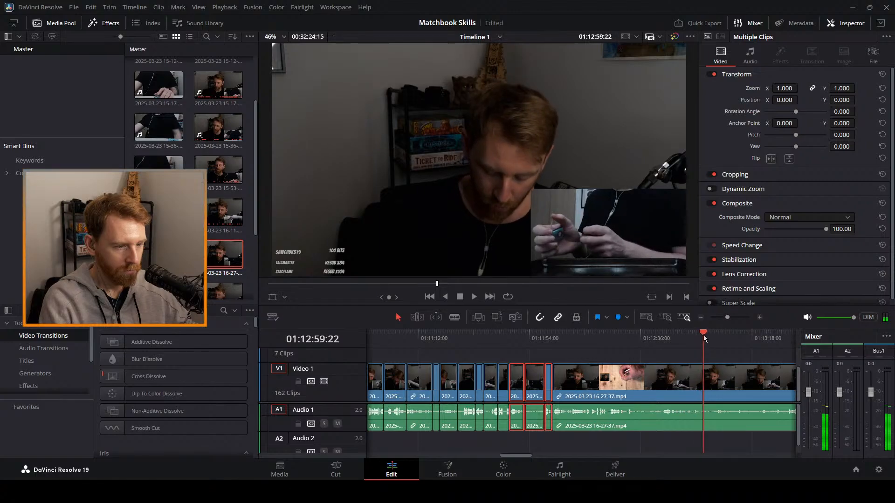
pyautogui.press('space')
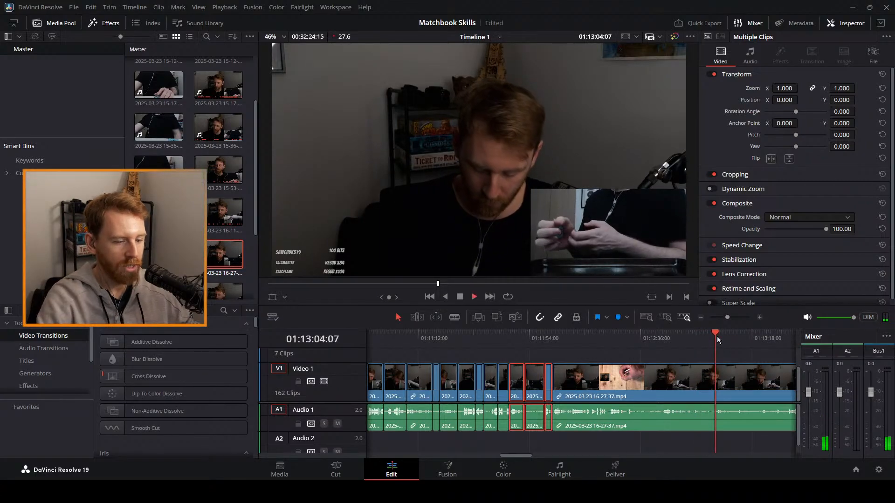
pyautogui.moveTo(728, 318); pyautogui.dragTo(725, 318)
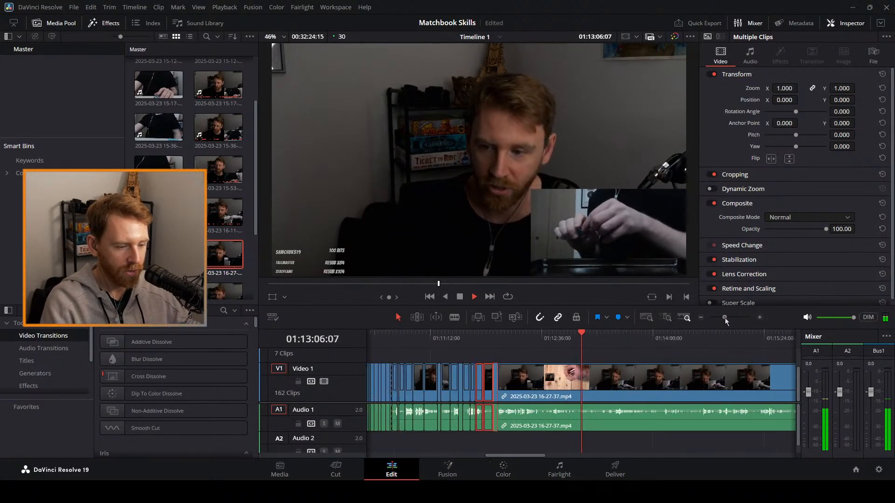
pyautogui.click(591, 334)
pyautogui.click(610, 336)
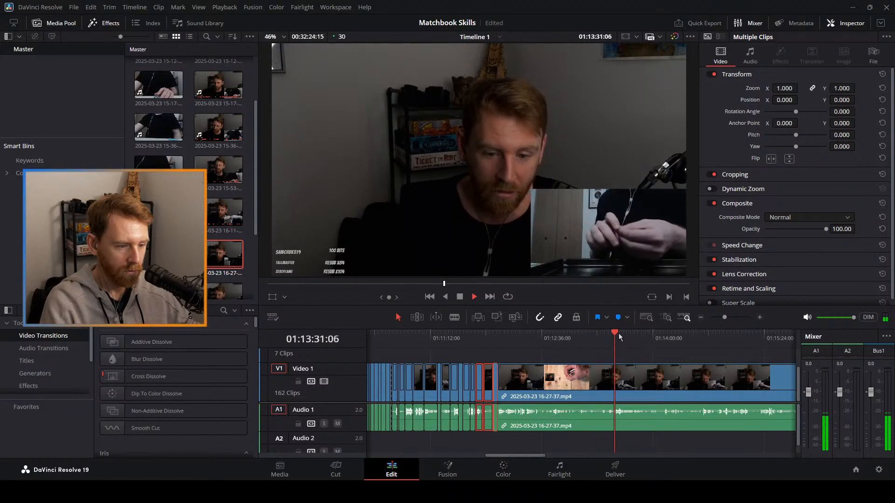
pyautogui.moveTo(614, 333); pyautogui.dragTo(639, 337)
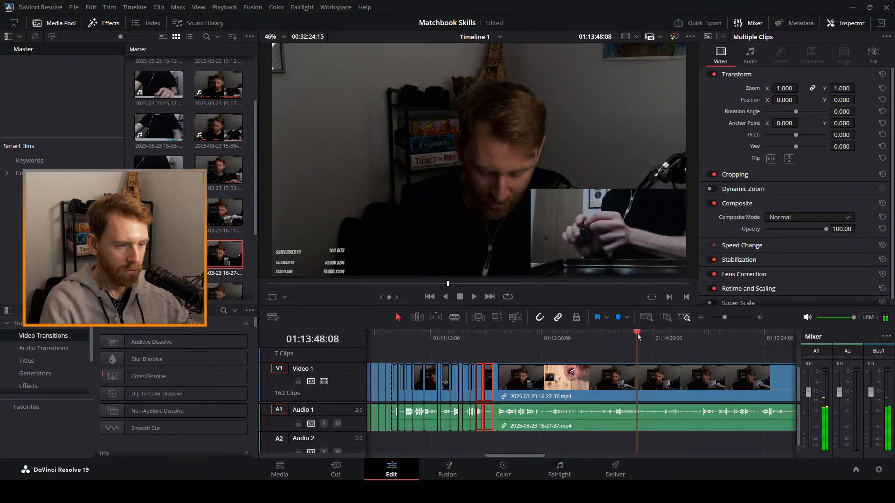
pyautogui.press('space')
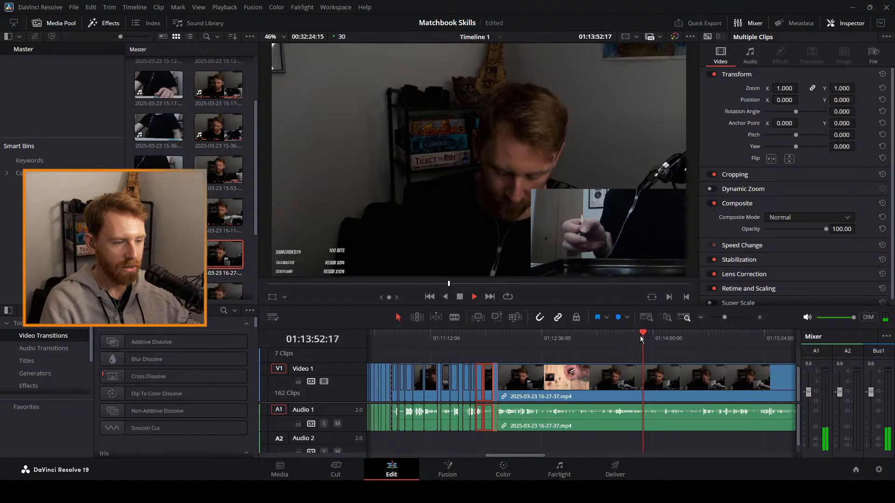
pyautogui.moveTo(652, 343); pyautogui.dragTo(686, 338)
pyautogui.press('space')
pyautogui.click(701, 338)
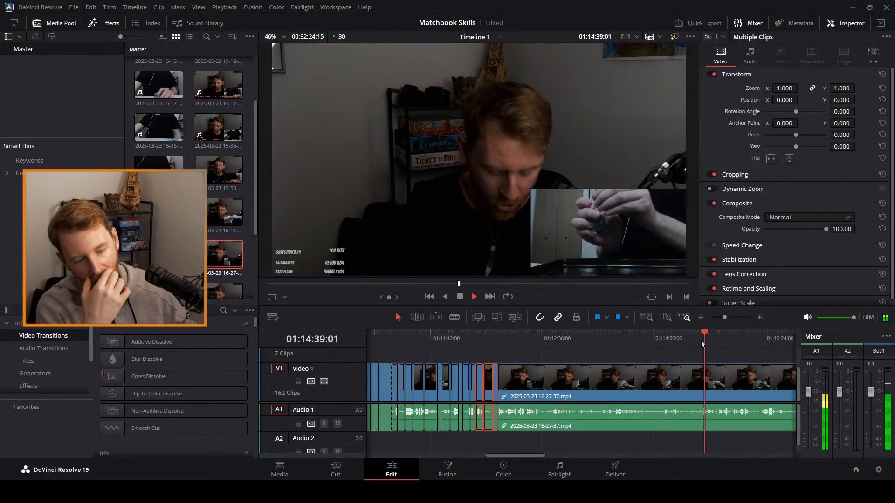
pyautogui.press('space')
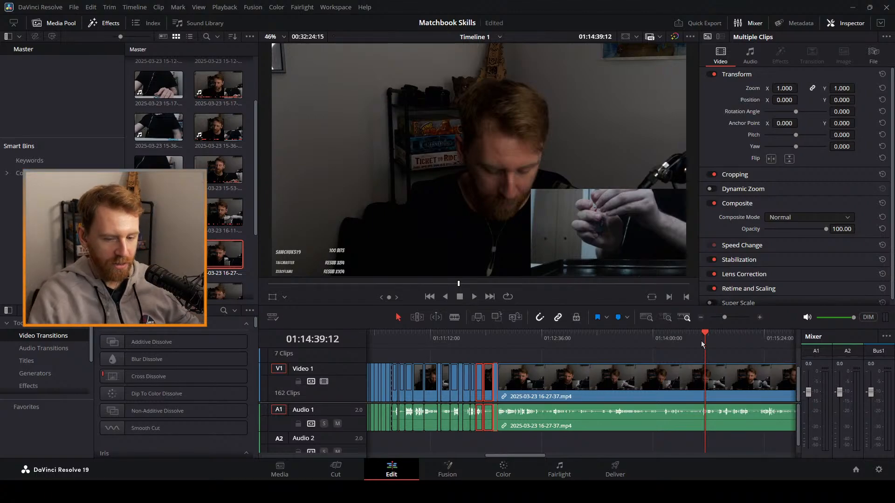
pyautogui.press('space')
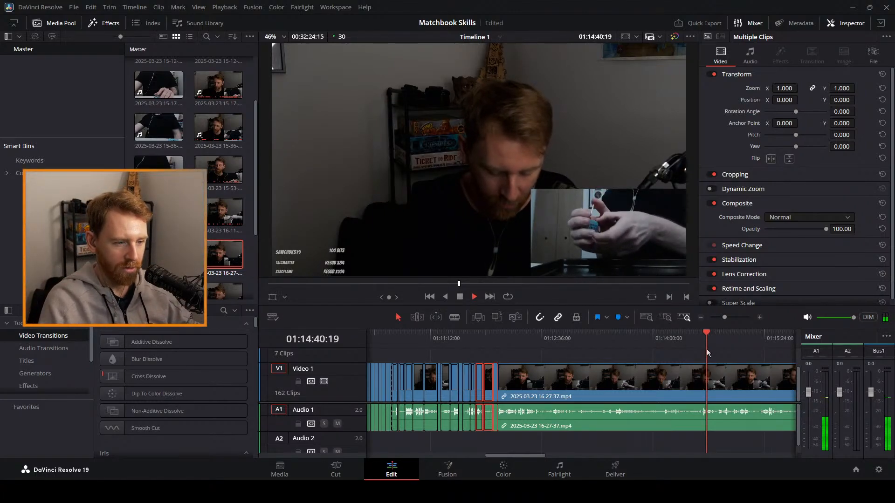
pyautogui.moveTo(709, 333)
pyautogui.mouseDown()
pyautogui.moveTo(726, 335)
pyautogui.moveTo(715, 334)
pyautogui.mouseUp()
pyautogui.press('space')
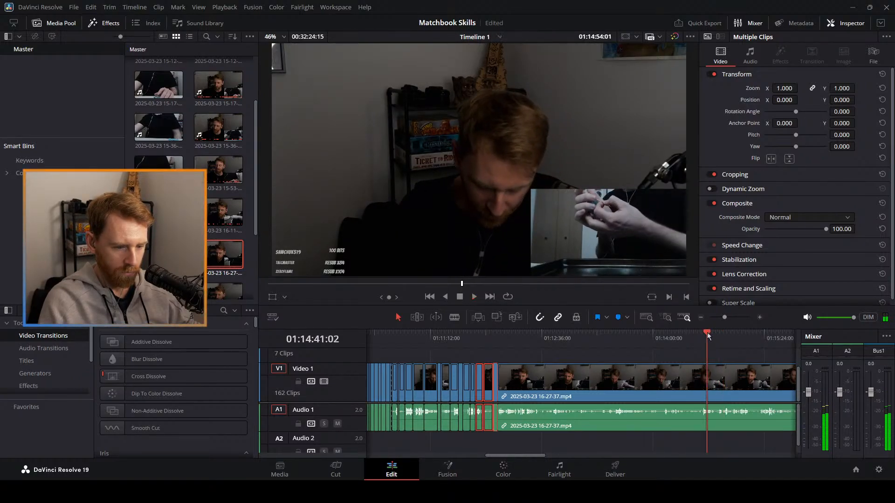
pyautogui.click(703, 333)
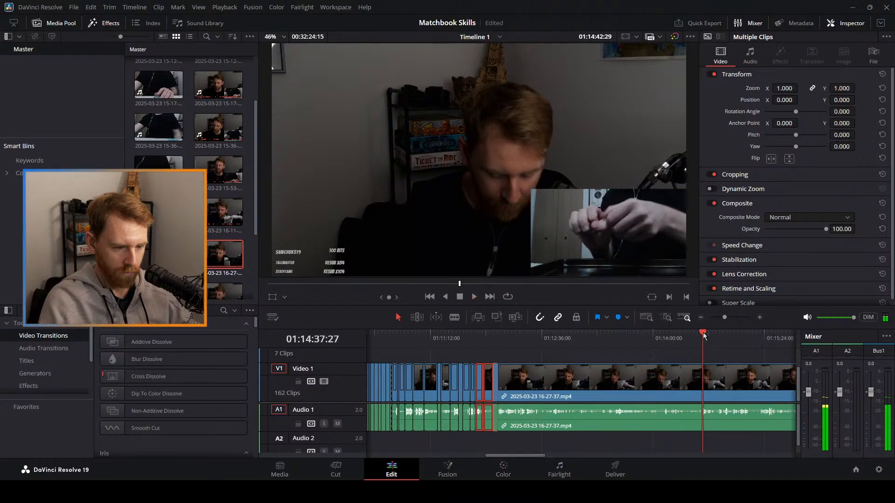
pyautogui.click(701, 333)
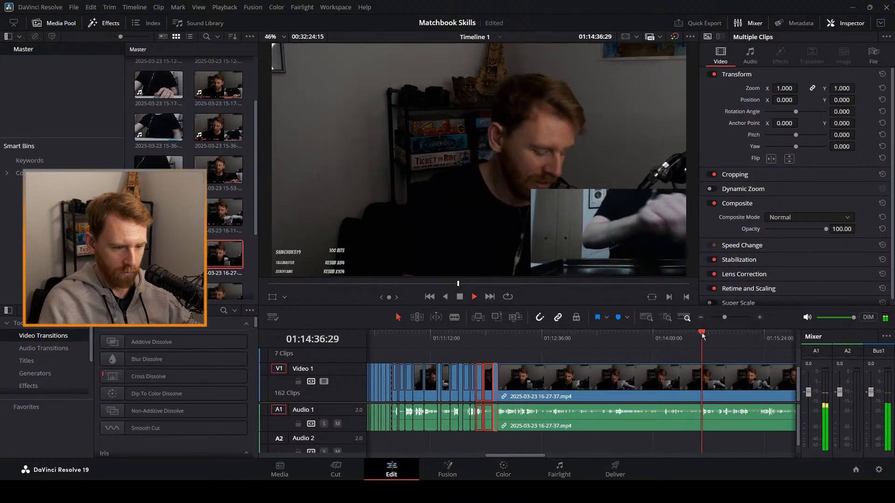
pyautogui.press('b')
pyautogui.press('space')
pyautogui.moveTo(724, 318); pyautogui.dragTo(733, 319)
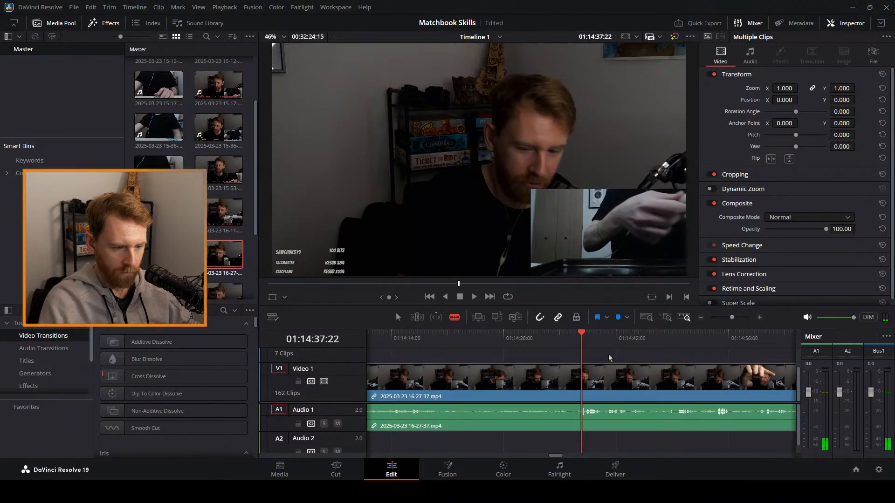
pyautogui.click(577, 335)
pyautogui.click(577, 372)
pyautogui.press('a')
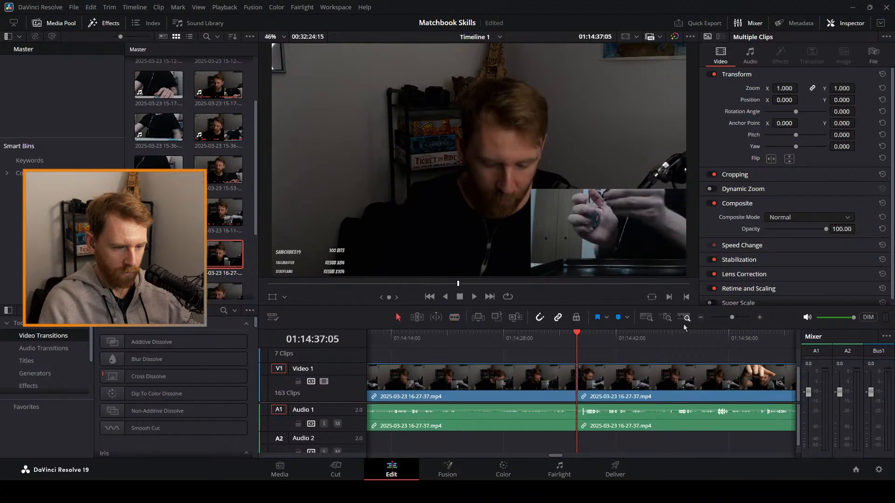
pyautogui.click(722, 318)
pyautogui.press('space')
pyautogui.click(544, 375)
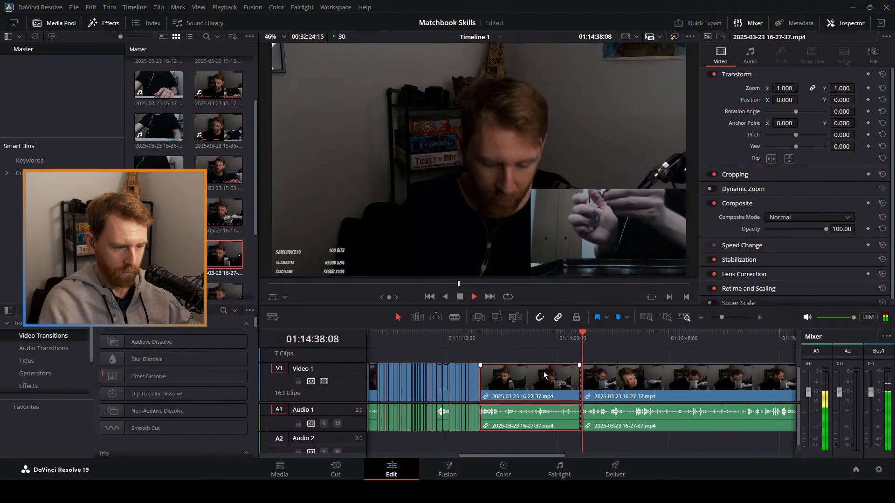
pyautogui.press('Delete')
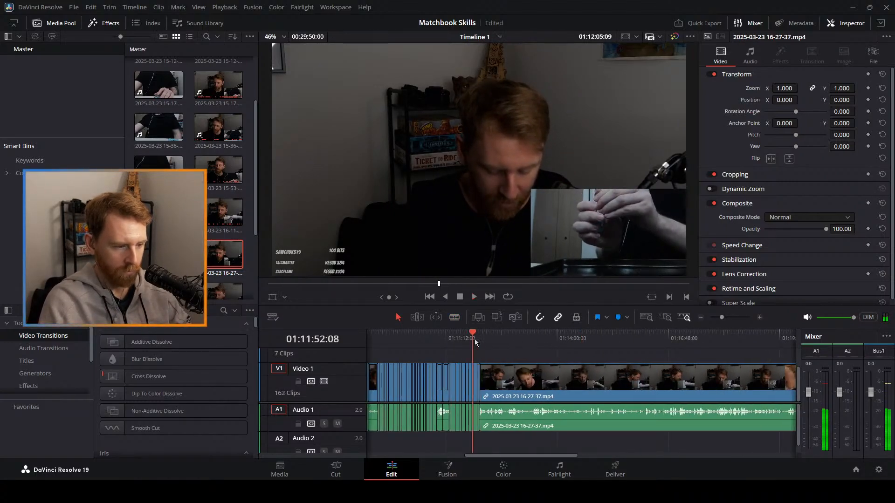
pyautogui.click(686, 318)
pyautogui.press('space')
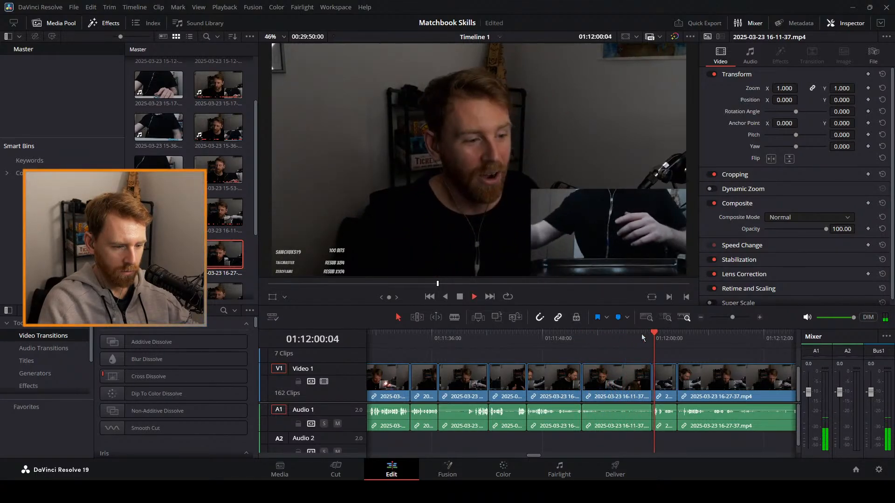
pyautogui.click(558, 338)
pyautogui.click(519, 337)
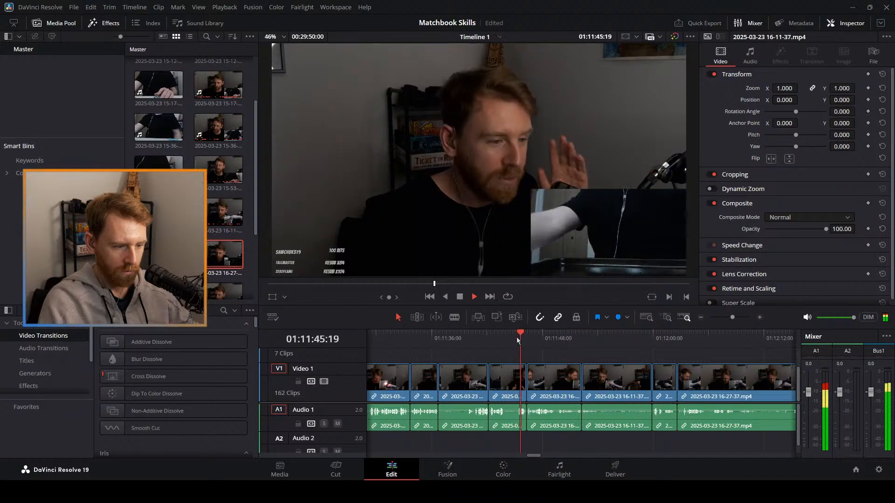
pyautogui.click(485, 334)
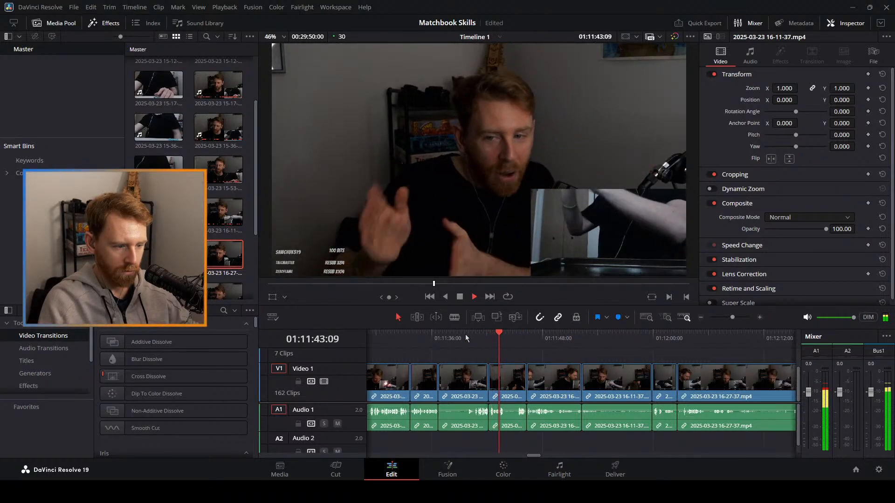
pyautogui.press('space')
pyautogui.moveTo(556, 353); pyautogui.dragTo(625, 350)
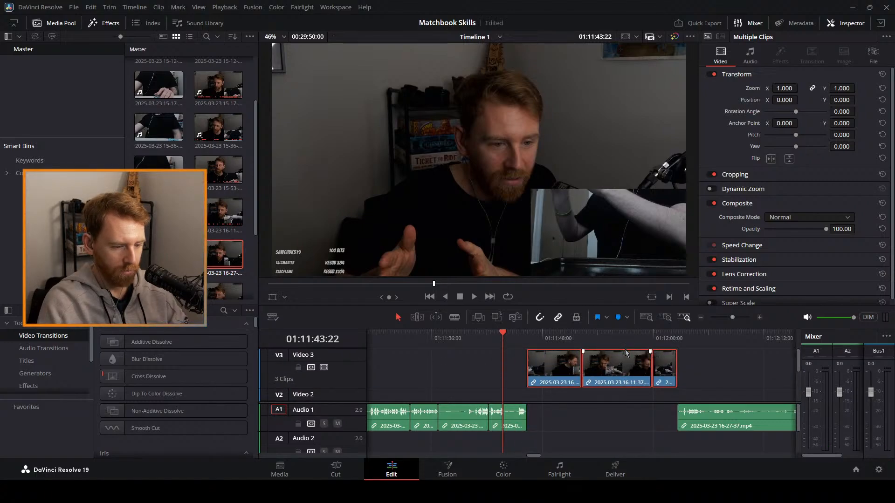
pyautogui.click(324, 368)
pyautogui.scroll(-3, 323, 372)
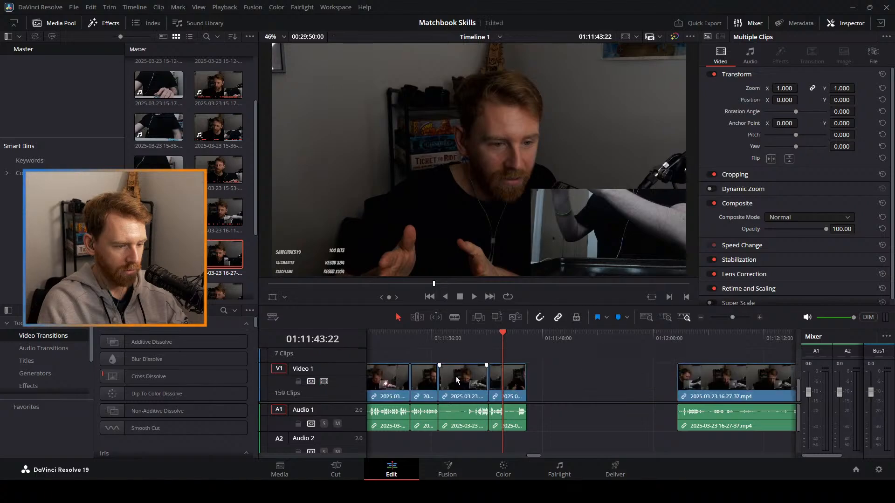
pyautogui.scroll(-3, 414, 420)
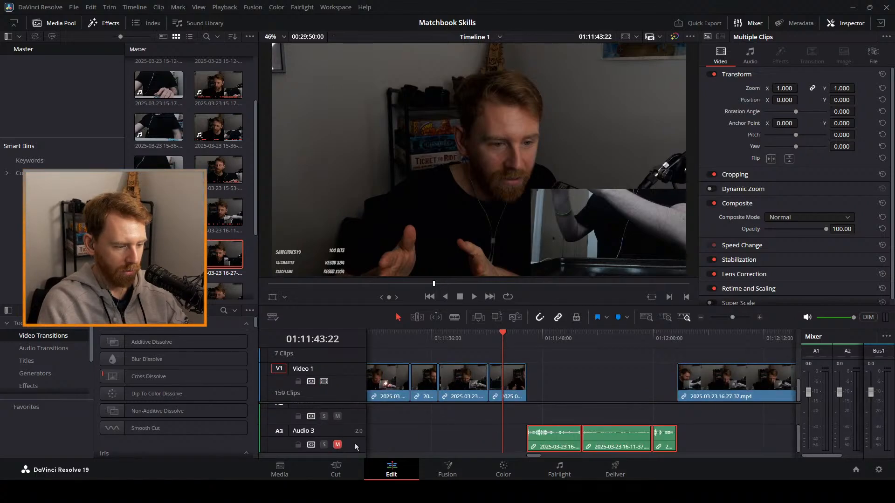
pyautogui.scroll(3, 563, 412)
pyautogui.moveTo(732, 382); pyautogui.dragTo(573, 383)
pyautogui.moveTo(732, 317)
pyautogui.mouseDown()
pyautogui.moveTo(723, 318)
pyautogui.moveTo(734, 317)
pyautogui.mouseUp()
pyautogui.press('space')
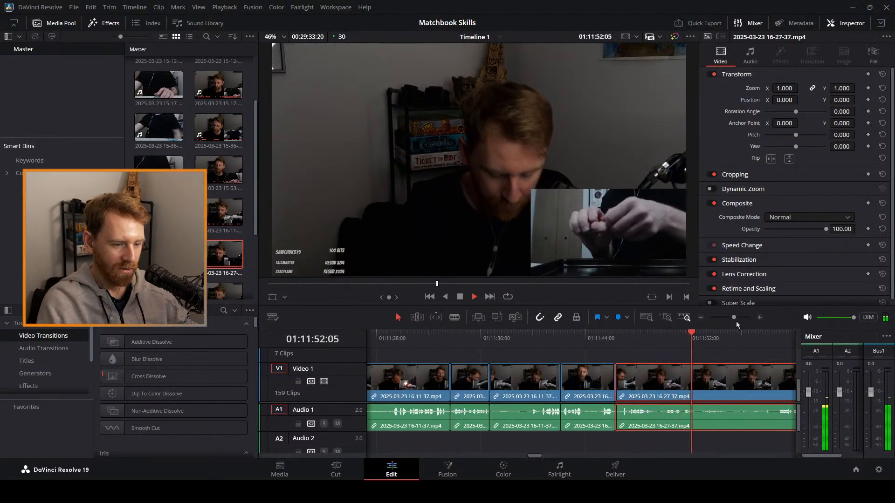
pyautogui.moveTo(733, 317); pyautogui.dragTo(731, 317)
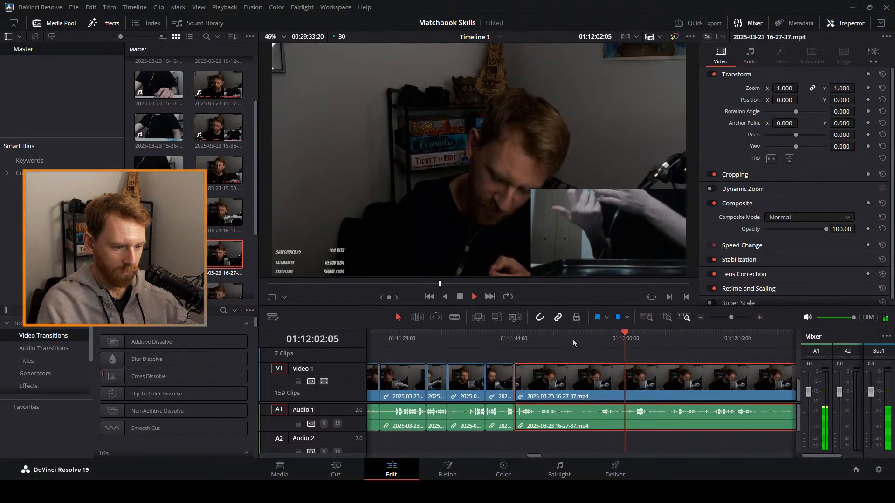
pyautogui.click(527, 345)
pyautogui.click(468, 342)
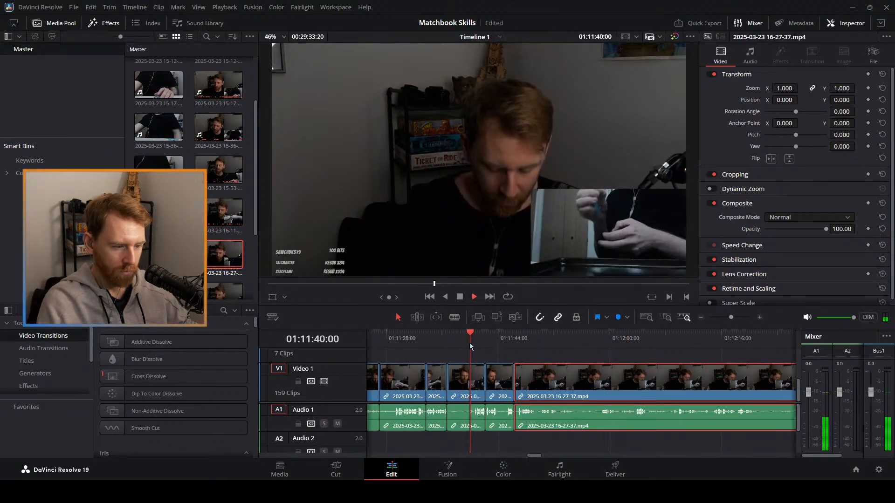
pyautogui.click(521, 341)
pyautogui.click(583, 347)
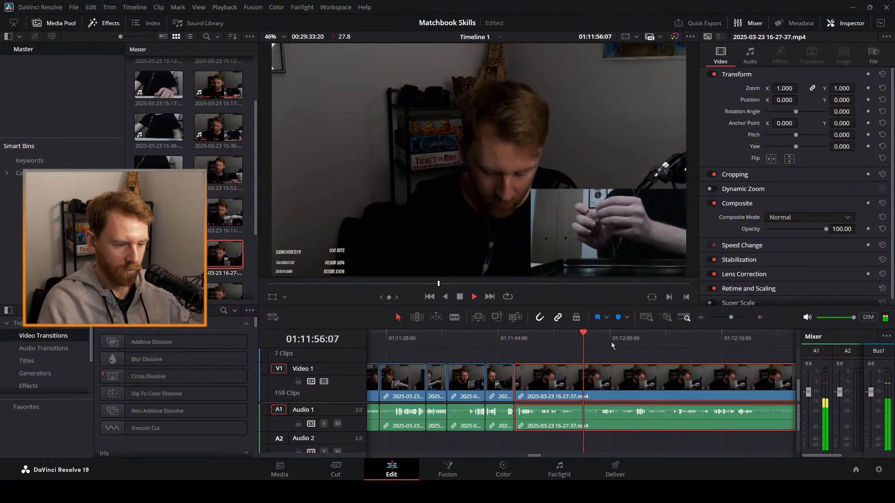
pyautogui.moveTo(593, 344); pyautogui.dragTo(580, 343)
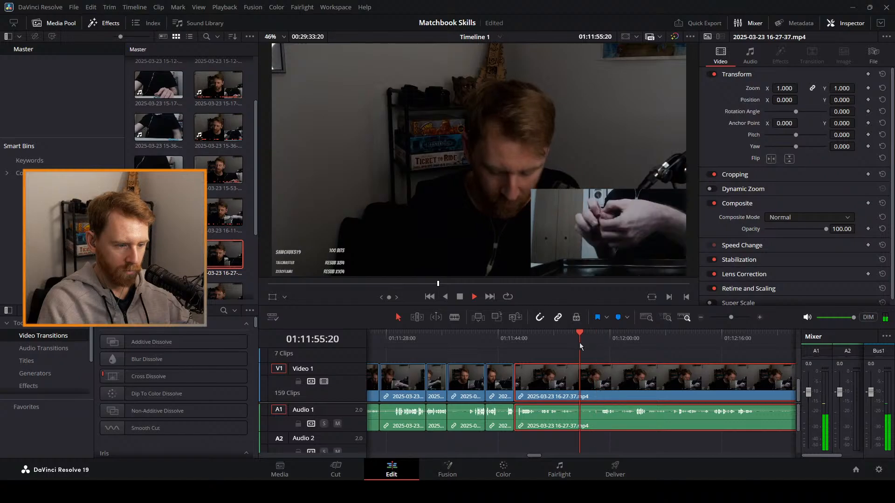
pyautogui.click(557, 345)
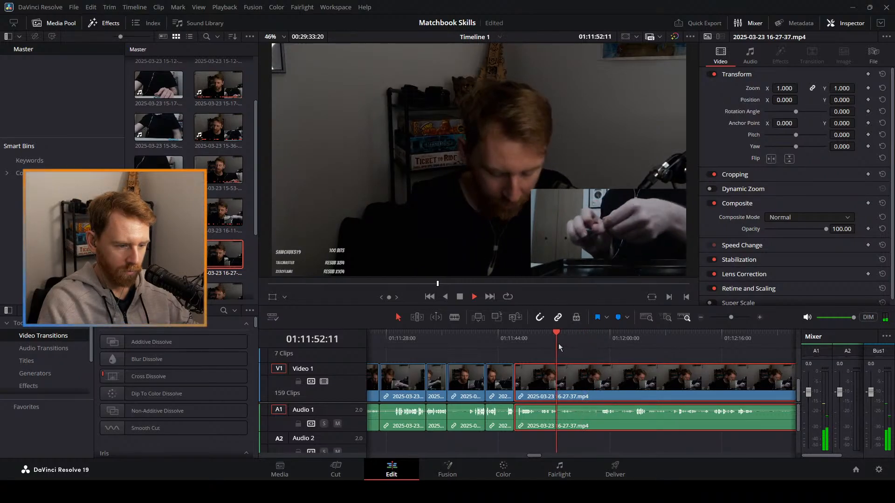
pyautogui.press('b')
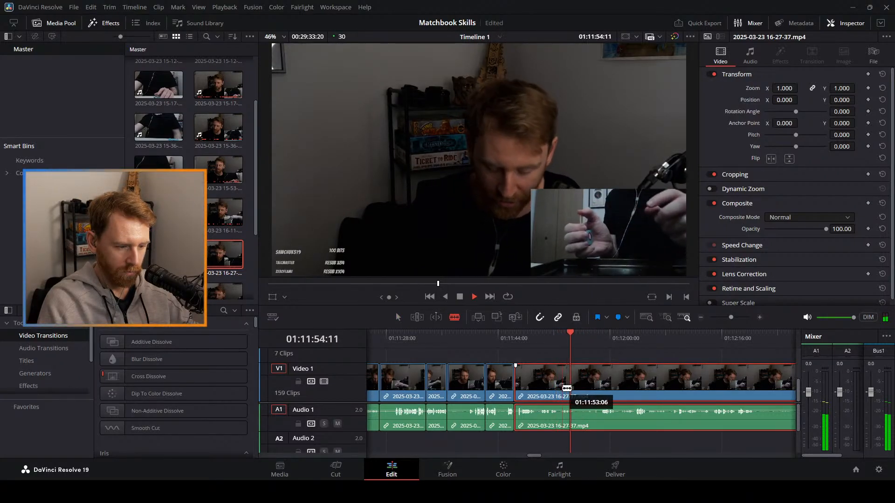
pyautogui.press('a')
pyautogui.click(541, 337)
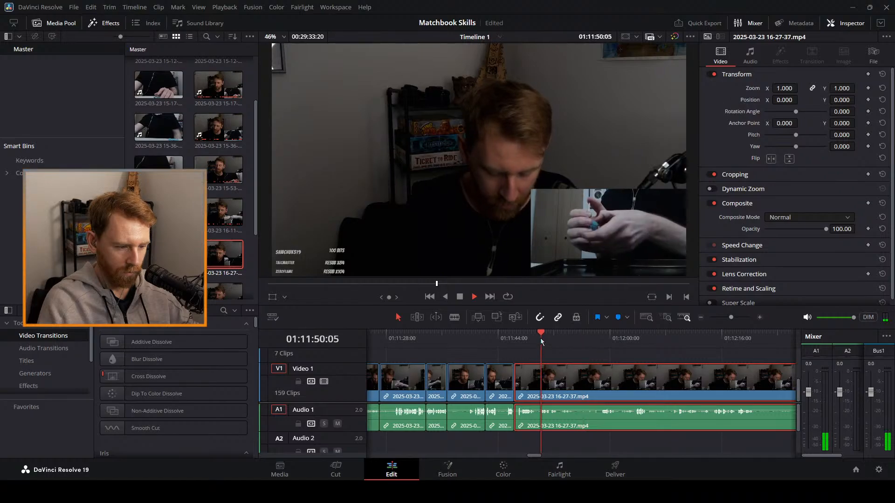
pyautogui.click(543, 344)
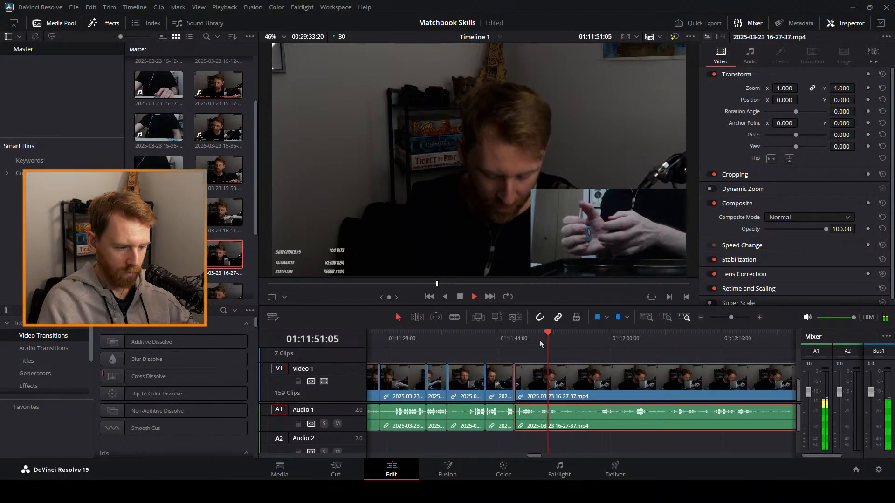
pyautogui.click(541, 344)
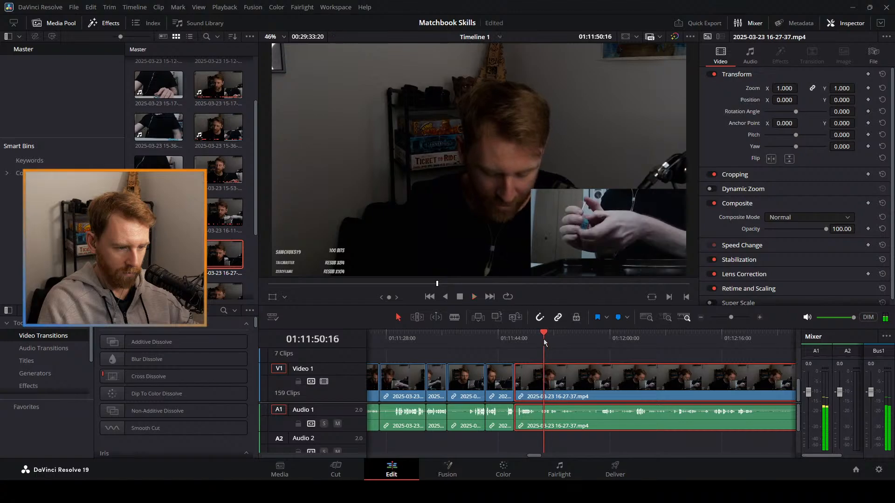
pyautogui.click(541, 339)
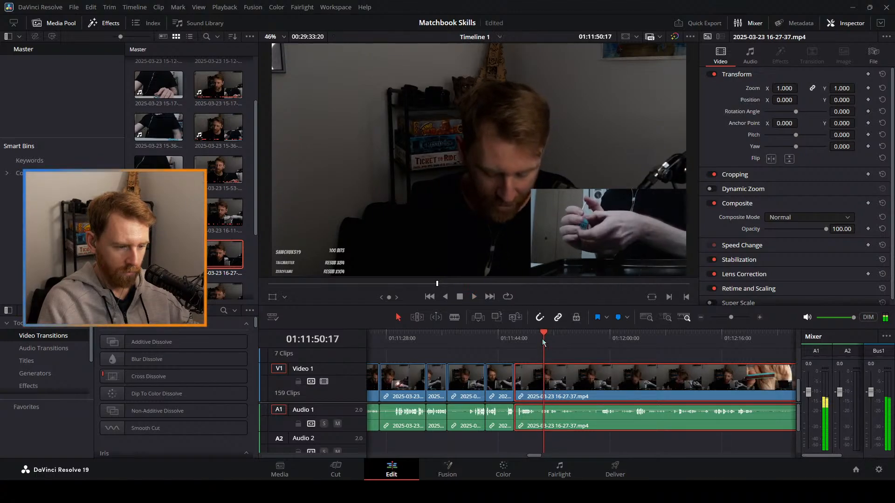
pyautogui.click(741, 317)
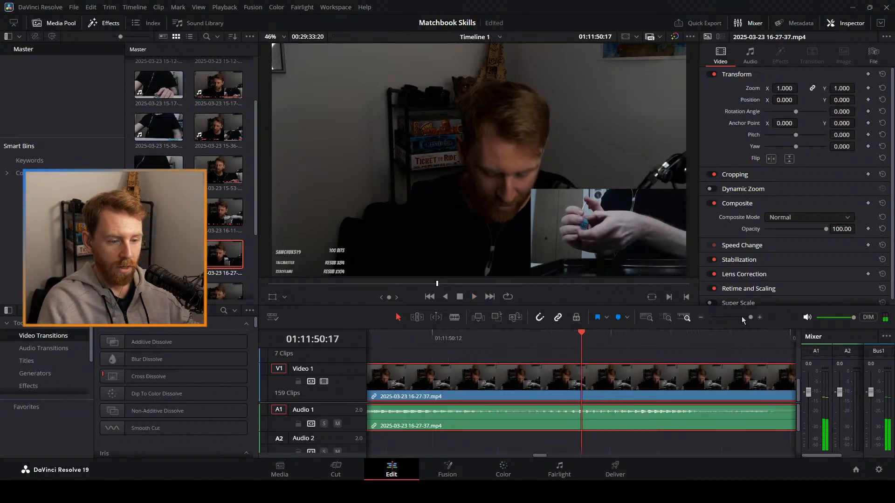
pyautogui.click(558, 337)
pyautogui.moveTo(558, 337); pyautogui.dragTo(579, 339)
pyautogui.press('b')
pyautogui.click(581, 396)
pyautogui.press('a')
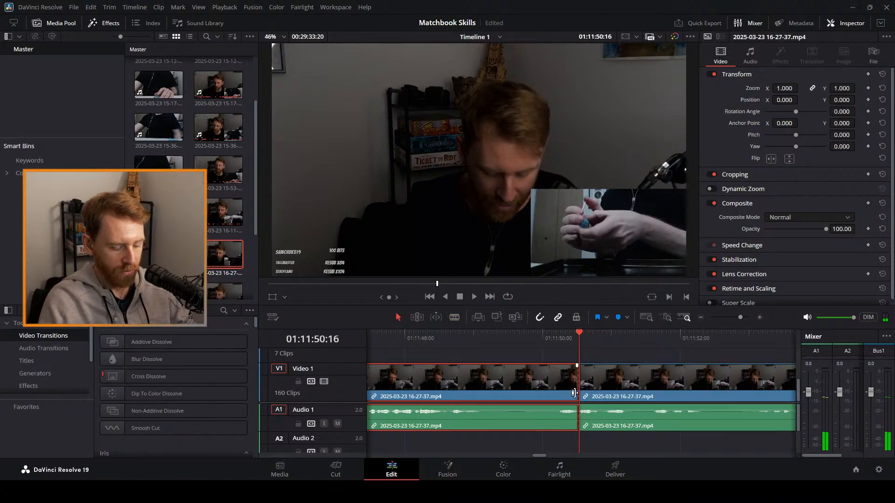
pyautogui.press('Delete')
pyautogui.click(728, 317)
pyautogui.click(548, 338)
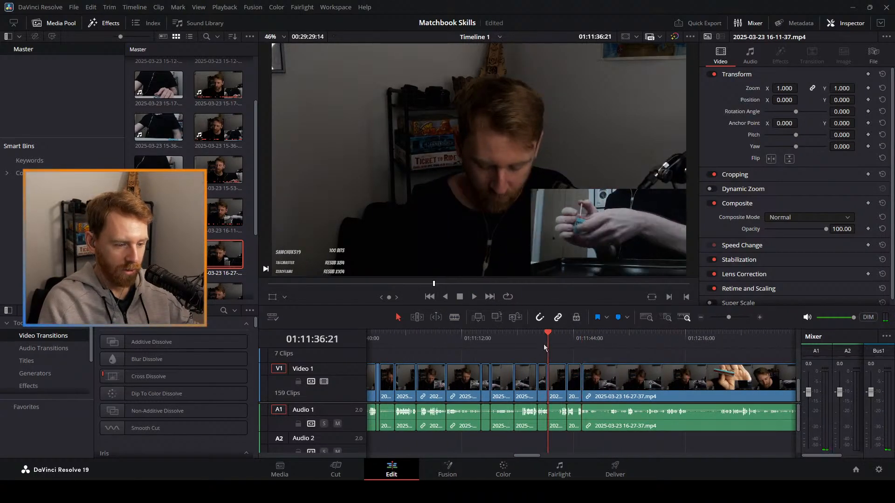
pyautogui.press('space')
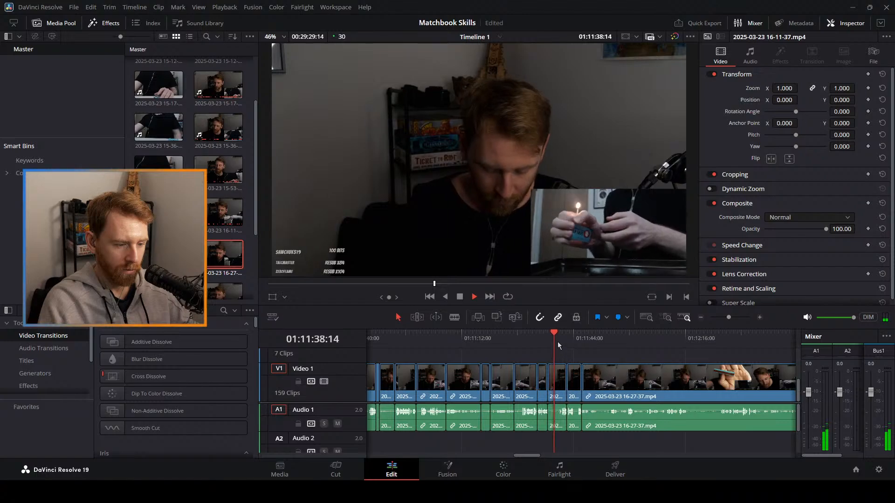
pyautogui.press('space')
pyautogui.moveTo(728, 317); pyautogui.dragTo(725, 318)
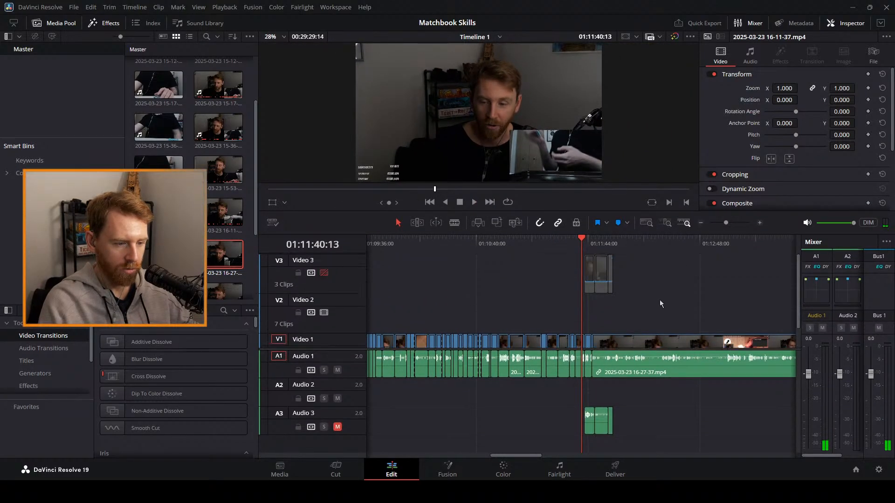
pyautogui.moveTo(588, 333); pyautogui.dragTo(649, 296)
pyautogui.click(632, 328)
pyautogui.press('space')
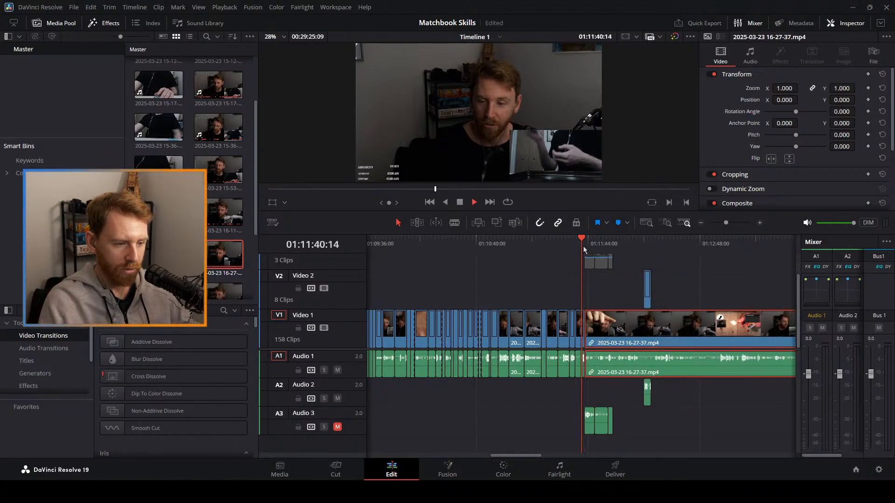
pyautogui.moveTo(727, 223); pyautogui.dragTo(734, 225)
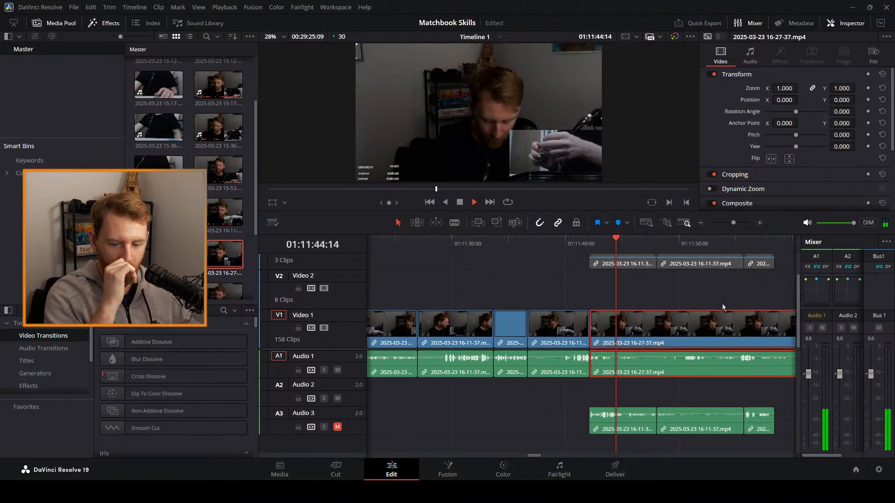
pyautogui.press('space')
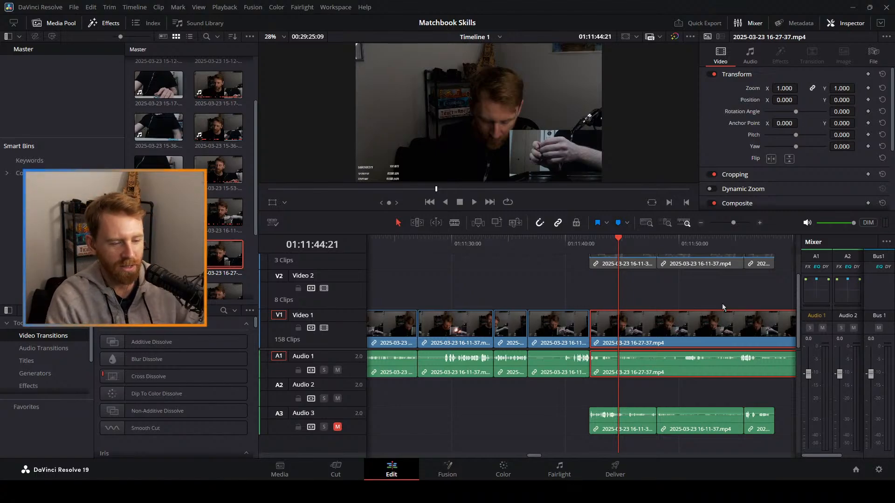
pyautogui.press('space')
pyautogui.click(590, 243)
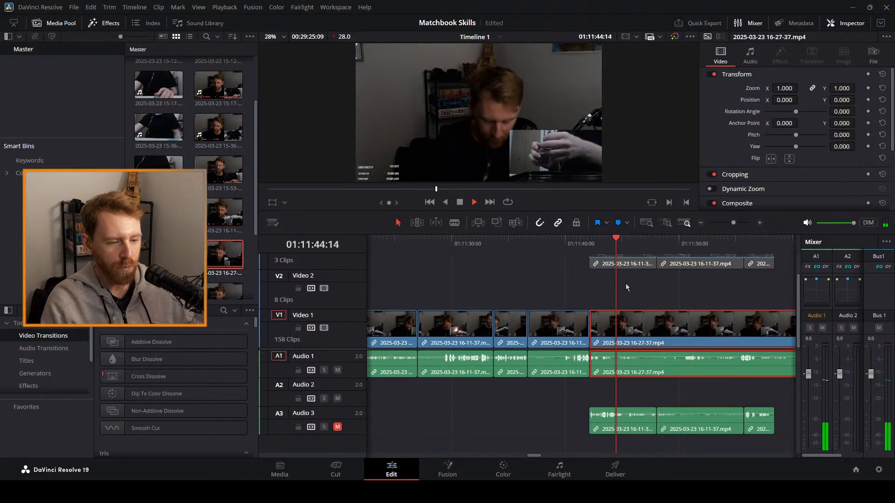
pyautogui.click(627, 287)
pyautogui.press('space')
pyautogui.click(591, 247)
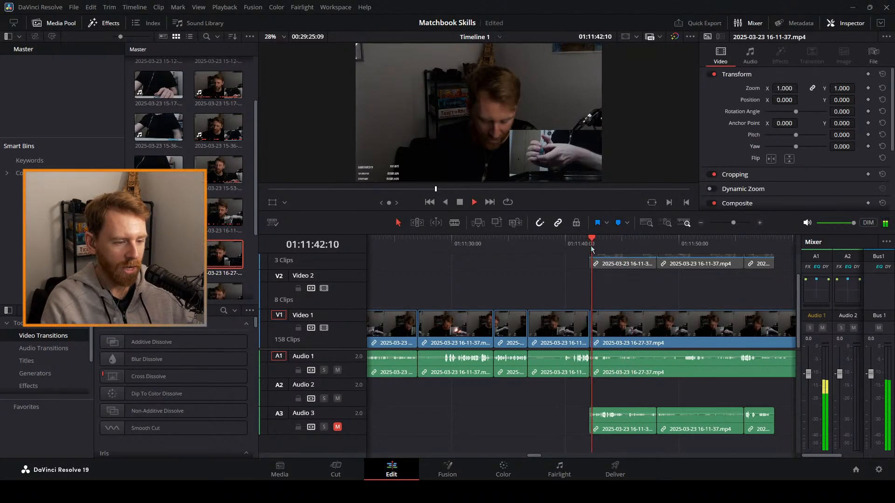
pyautogui.press('space')
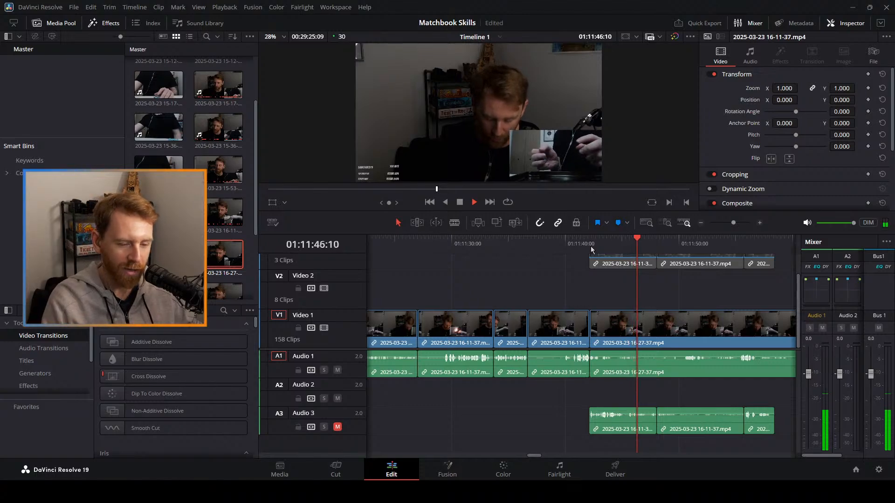
pyautogui.click(590, 248)
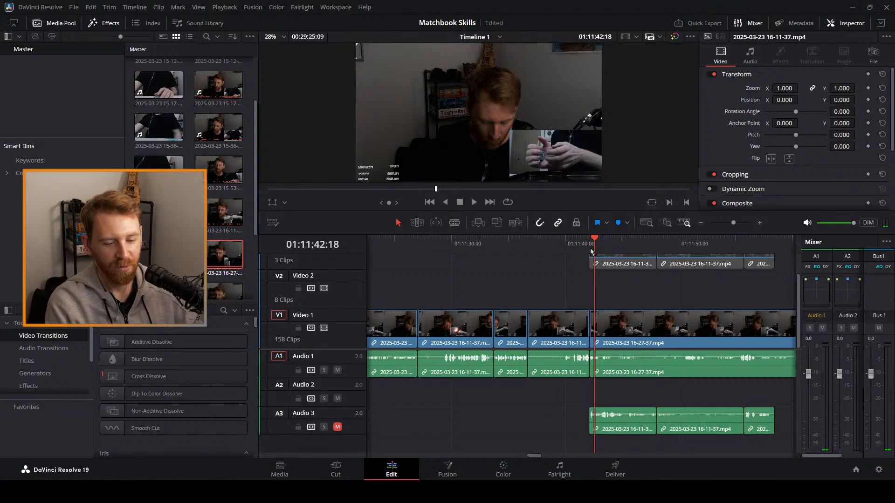
pyautogui.press('space')
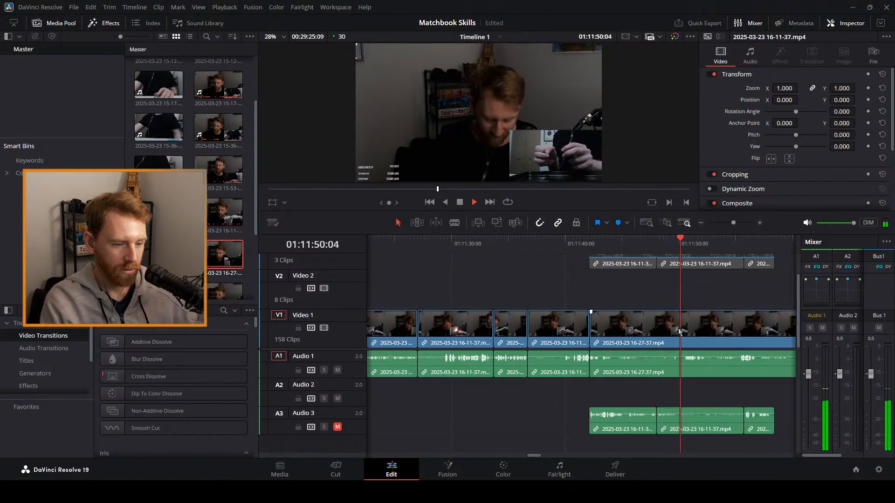
pyautogui.click(662, 244)
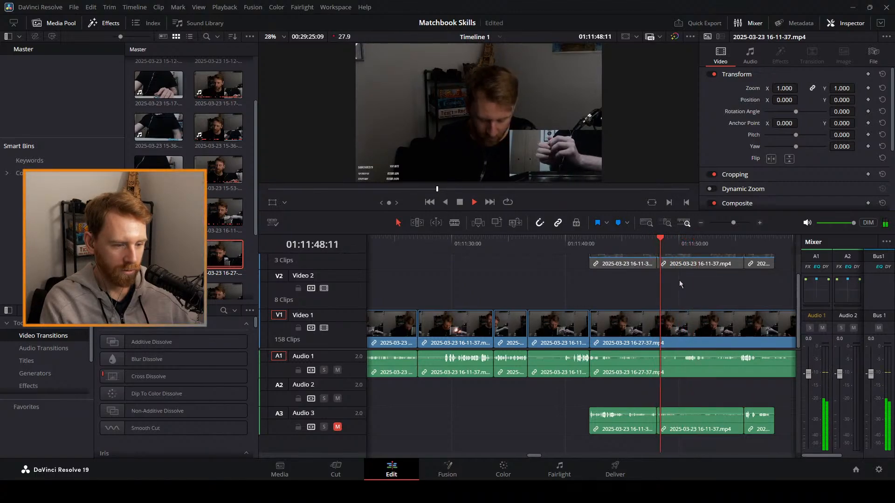
pyautogui.press('b')
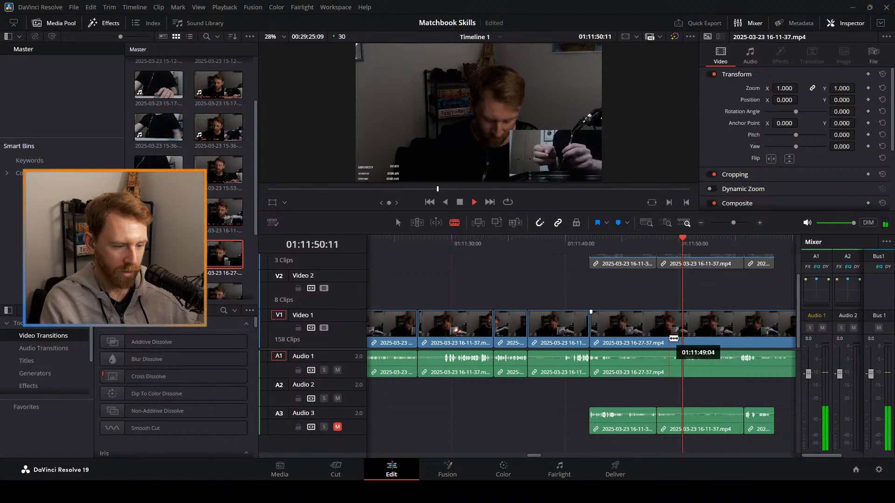
pyautogui.click(670, 340)
pyautogui.press('space')
pyautogui.press('a')
pyautogui.click(659, 346)
pyautogui.press('Delete')
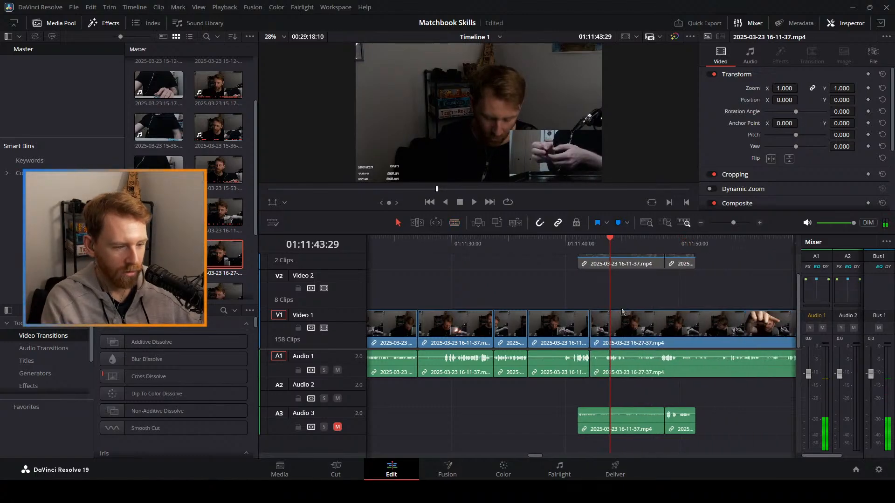
pyautogui.hotkey('ctrl', 'z')
pyautogui.scroll(1, 636, 314)
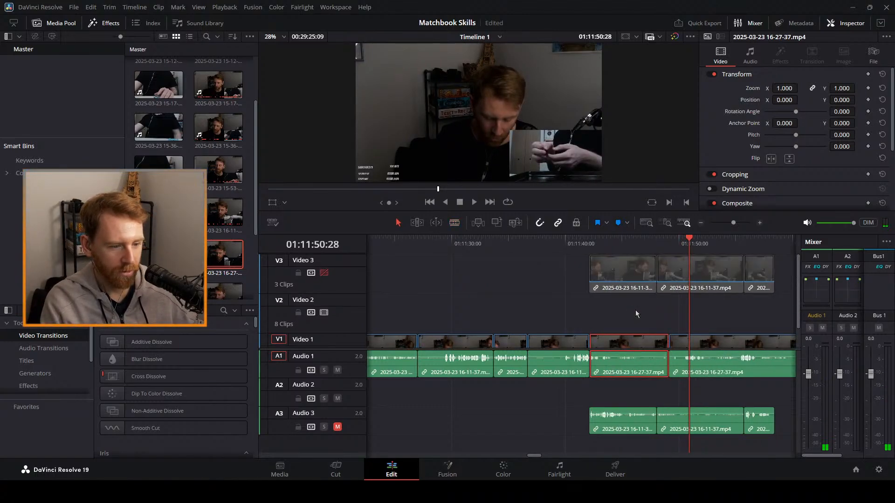
pyautogui.scroll(-1, 636, 310)
pyautogui.press('BackSpace')
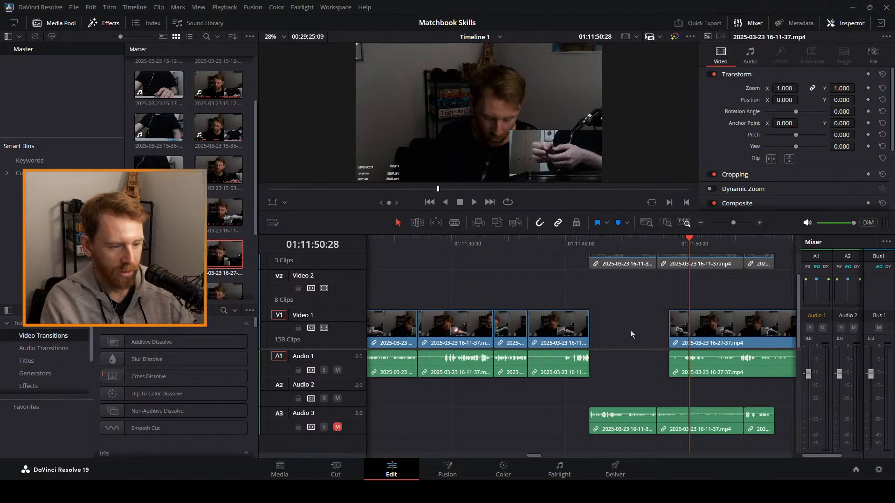
pyautogui.moveTo(710, 332); pyautogui.dragTo(629, 324)
pyautogui.click(581, 243)
pyautogui.press('space')
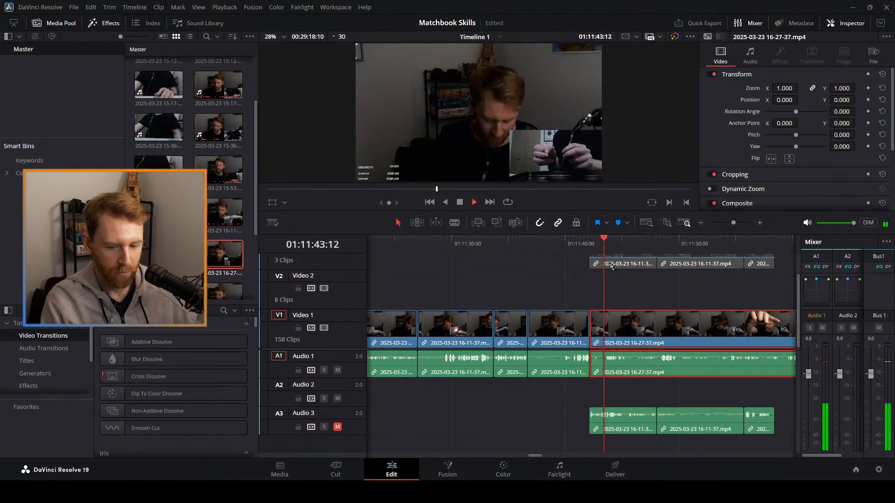
pyautogui.click(588, 245)
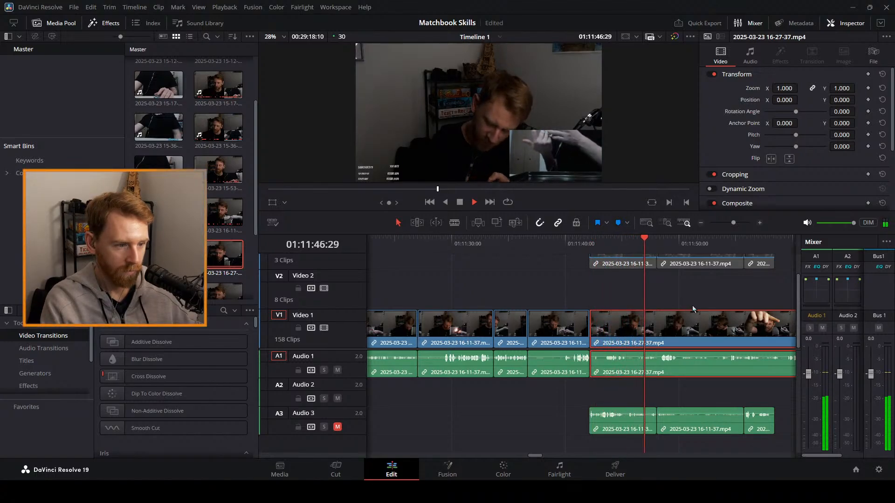
pyautogui.click(606, 239)
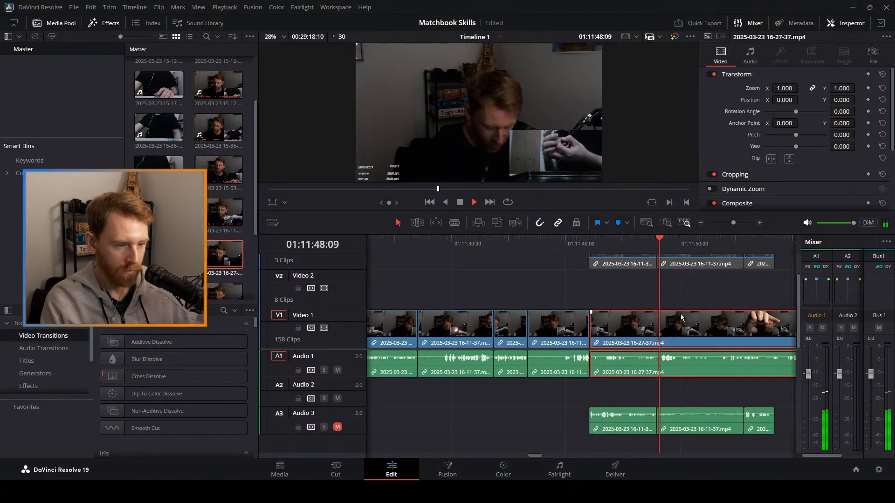
pyautogui.press('b')
pyautogui.click(658, 329)
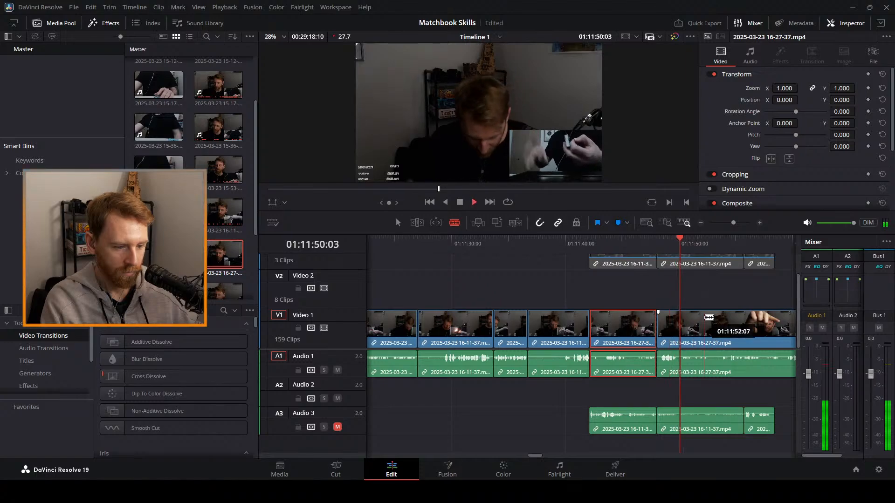
pyautogui.press('a')
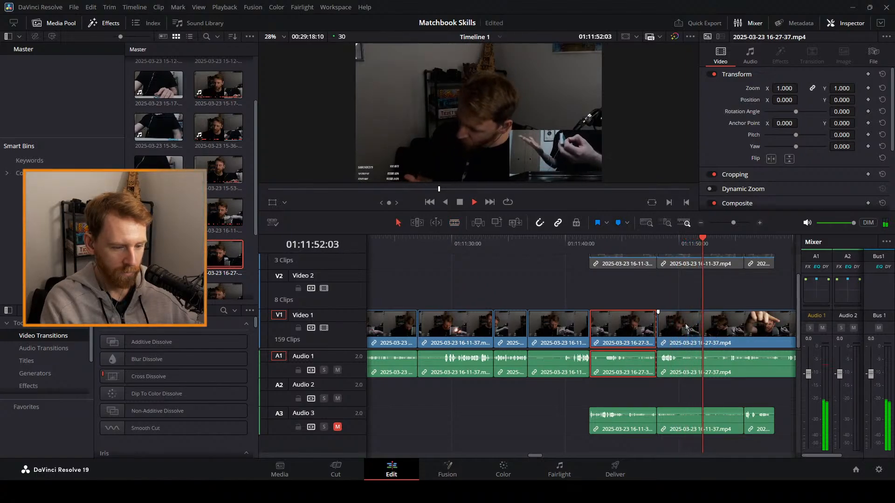
pyautogui.moveTo(733, 223); pyautogui.dragTo(728, 223)
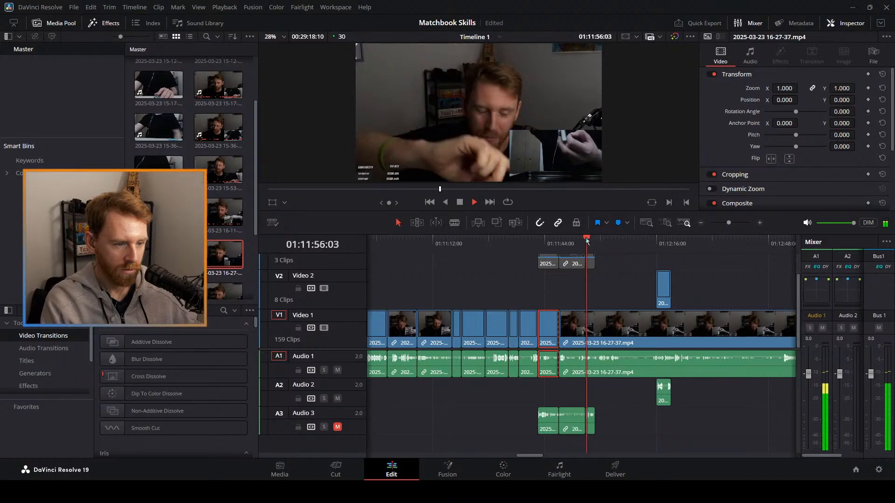
pyautogui.click(593, 242)
pyautogui.press('Right')
pyautogui.press('Right')
pyautogui.press('Right')
pyautogui.press('Right')
pyautogui.press('space')
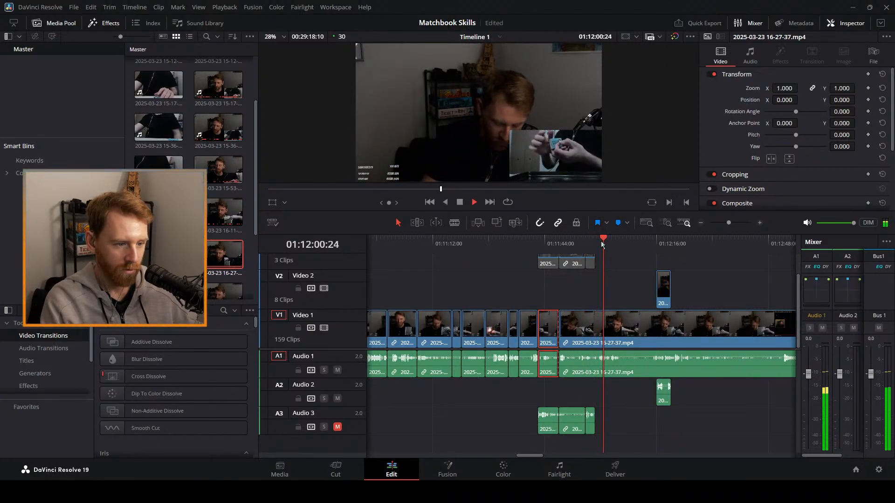
pyautogui.moveTo(600, 242); pyautogui.dragTo(643, 247)
pyautogui.press('space')
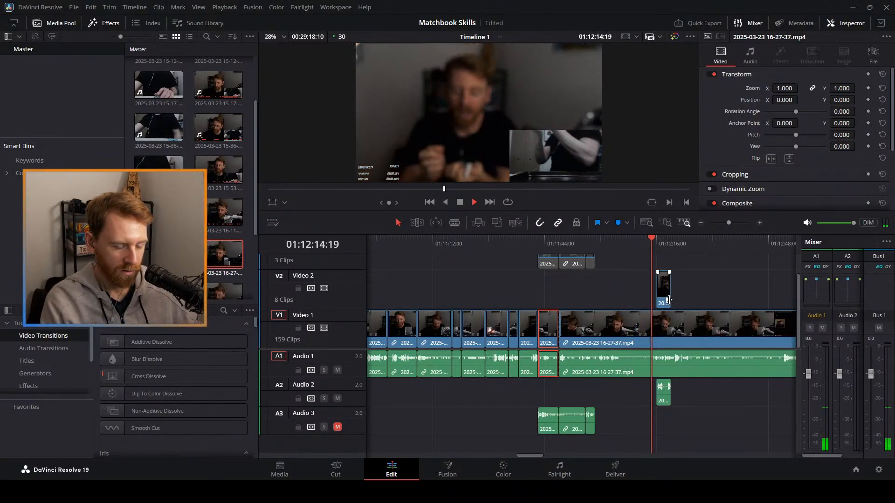
pyautogui.moveTo(663, 288); pyautogui.dragTo(619, 286)
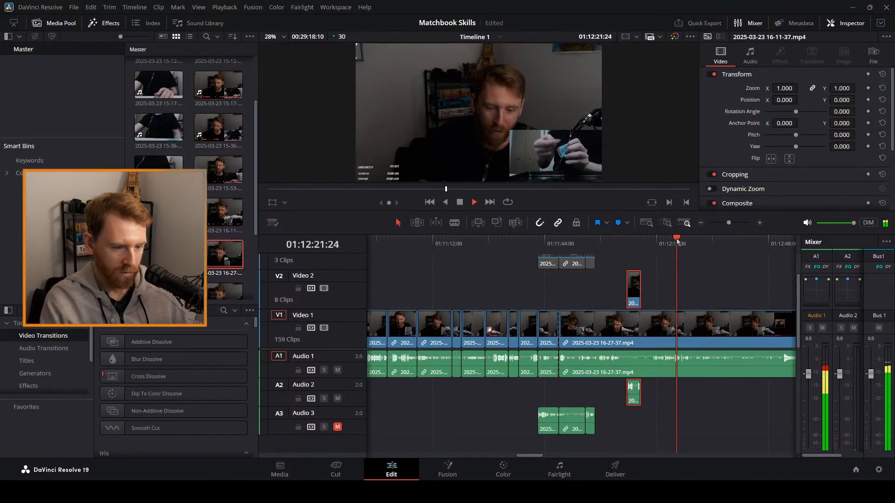
pyautogui.moveTo(675, 238); pyautogui.dragTo(696, 240)
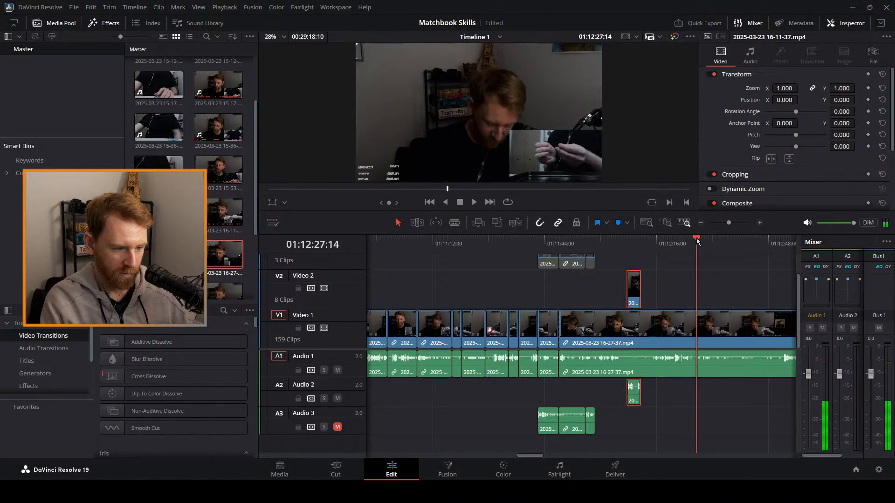
pyautogui.click(557, 244)
pyautogui.click(547, 245)
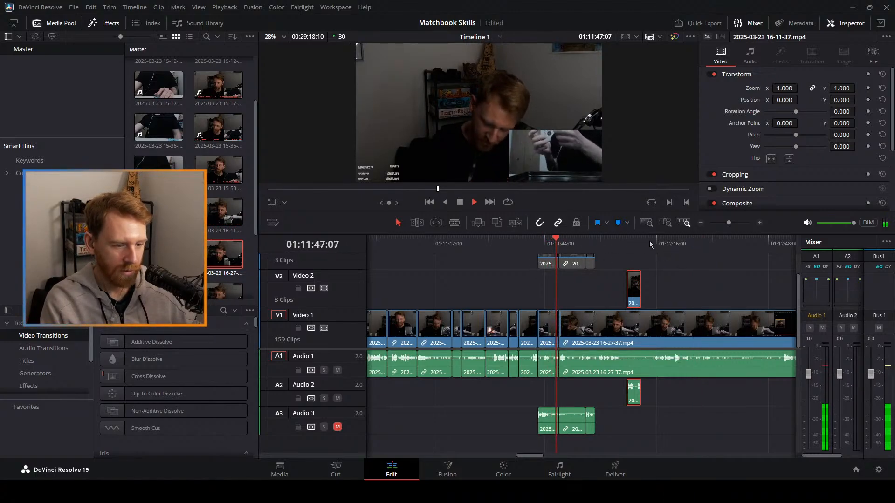
pyautogui.moveTo(666, 240); pyautogui.dragTo(730, 226)
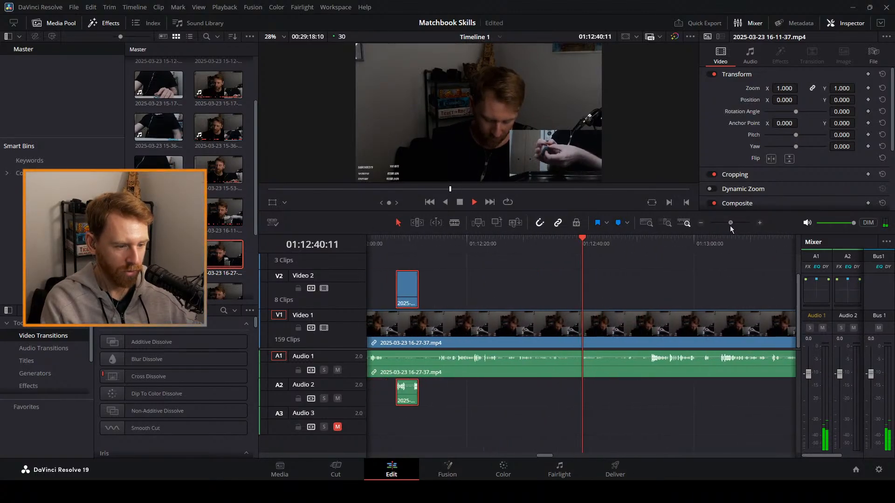
pyautogui.moveTo(585, 241); pyautogui.dragTo(620, 246)
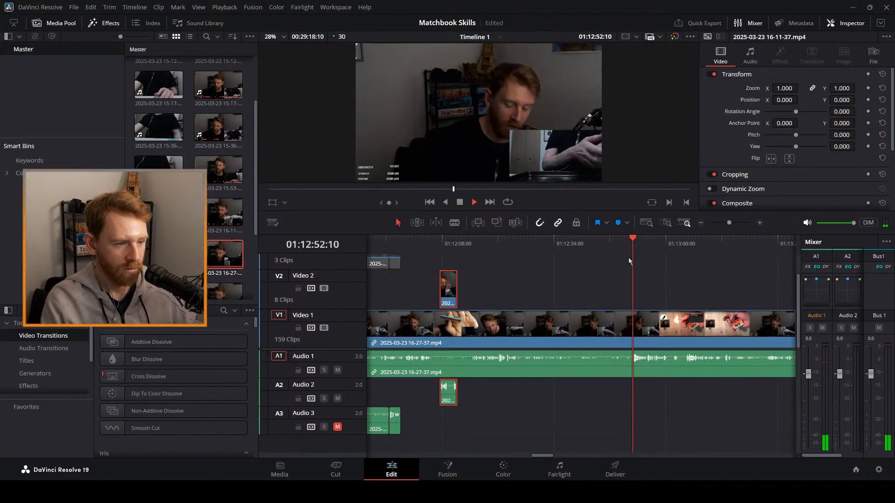
pyautogui.press('b')
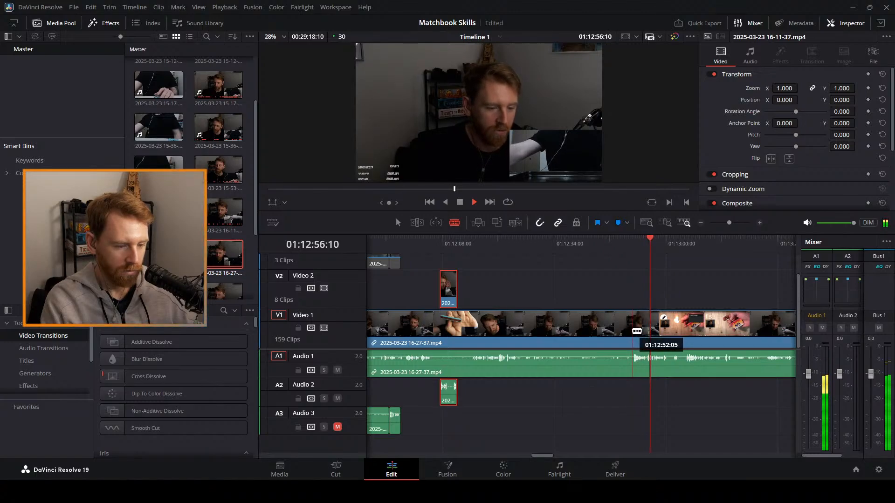
pyautogui.press('a')
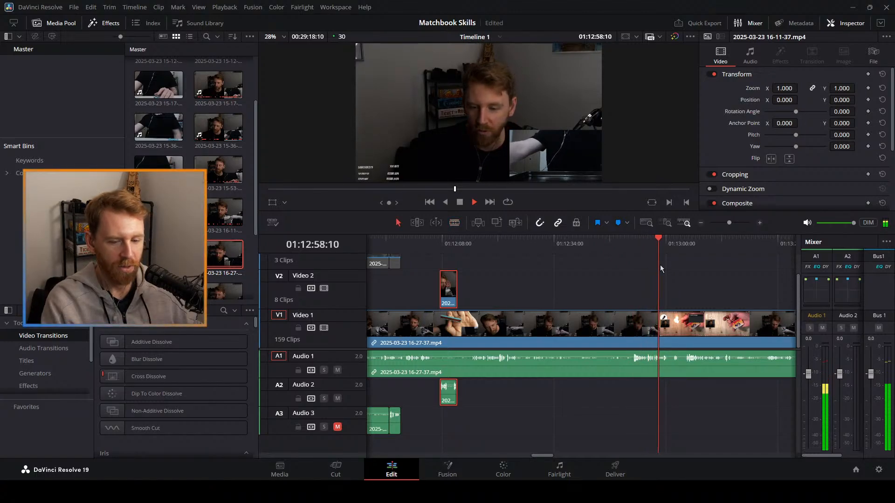
pyautogui.press('space')
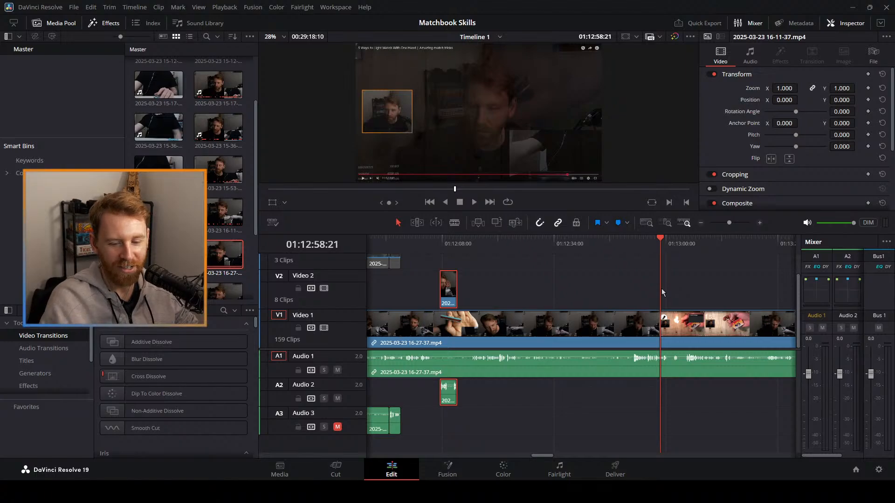
pyautogui.click(633, 246)
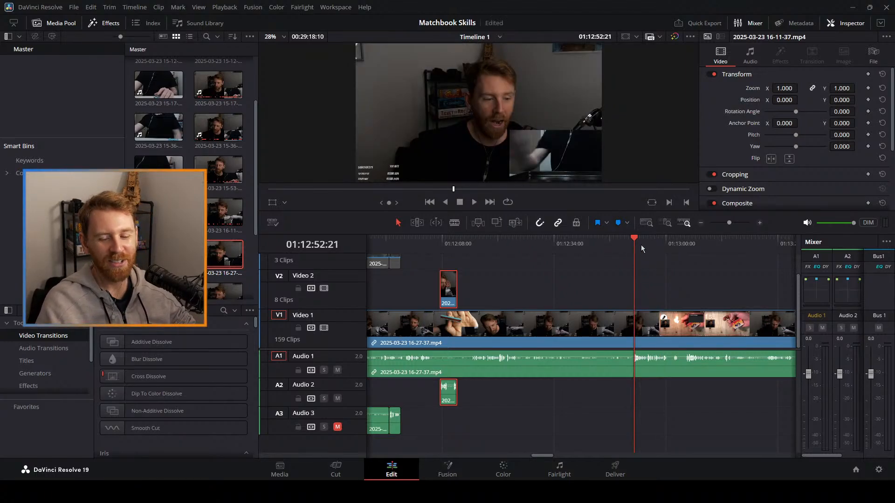
pyautogui.press('space')
pyautogui.click(653, 239)
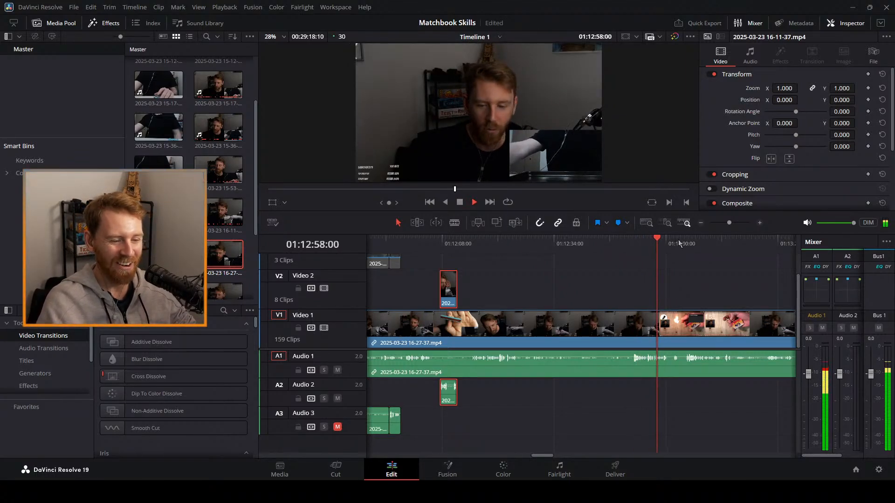
pyautogui.click(671, 240)
pyautogui.click(676, 242)
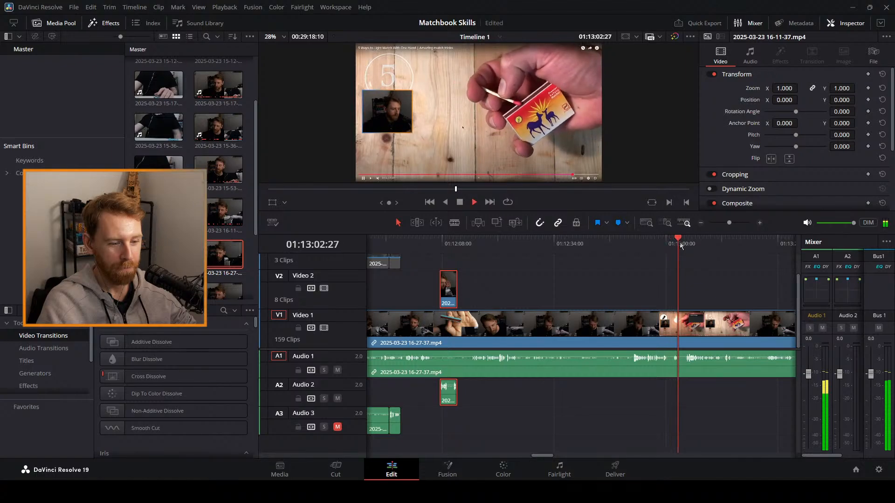
pyautogui.click(691, 244)
pyautogui.click(712, 245)
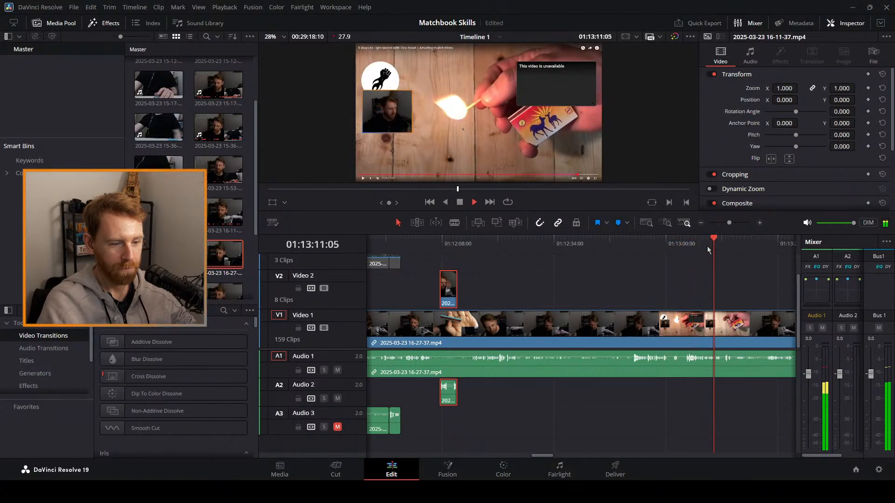
pyautogui.click(674, 244)
pyautogui.click(656, 250)
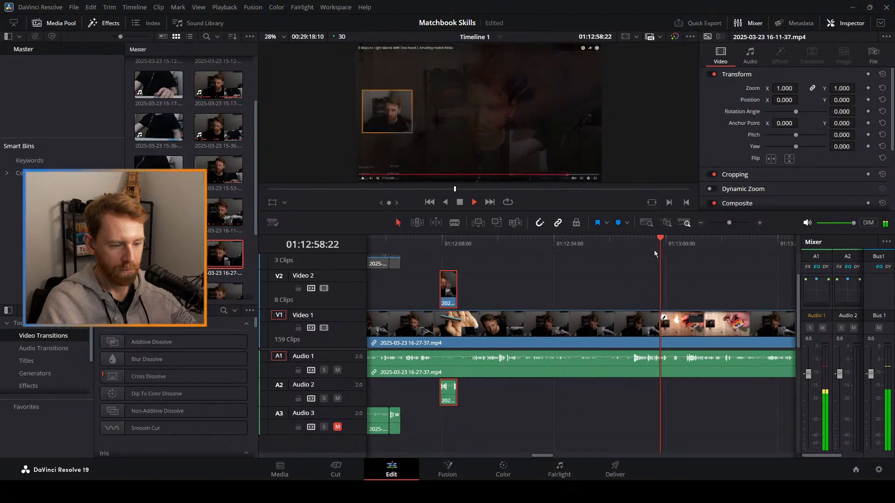
pyautogui.click(647, 252)
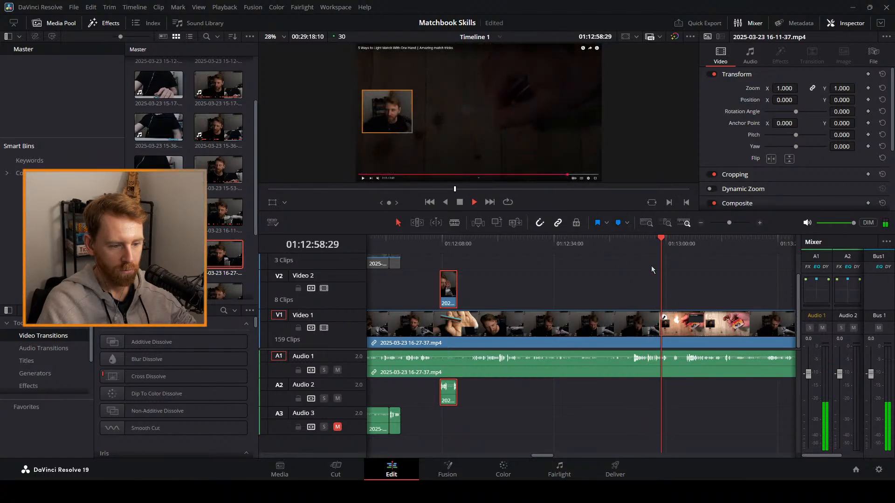
pyautogui.press('space')
pyautogui.click(642, 255)
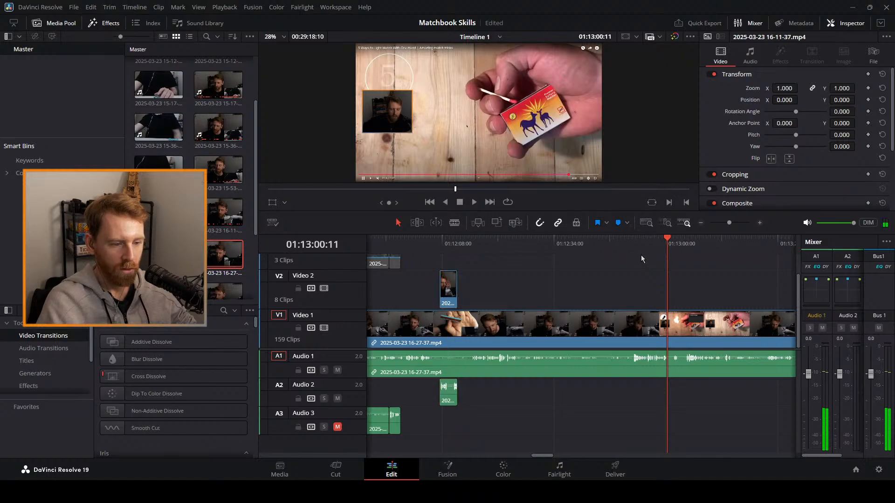
pyautogui.click(644, 245)
pyautogui.press('space')
pyautogui.press('space')
pyautogui.hotkey('ctrl', 'b')
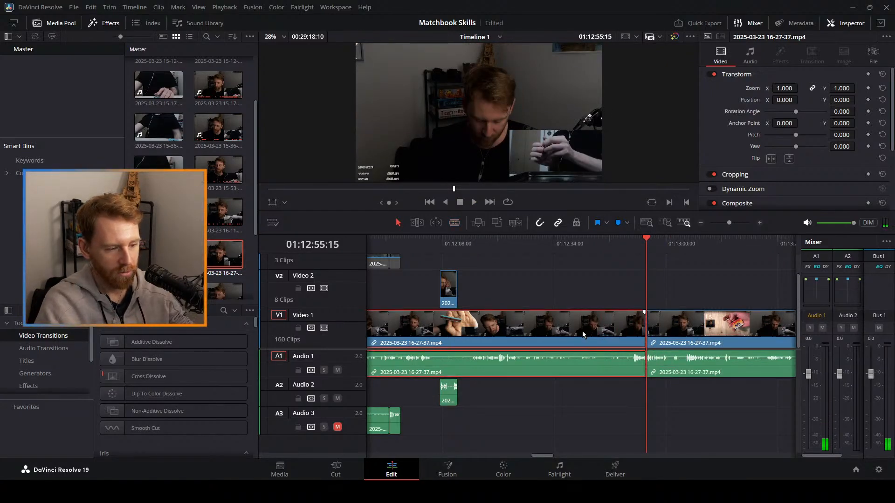
pyautogui.press('BackSpace')
pyautogui.moveTo(668, 329); pyautogui.dragTo(385, 330)
pyautogui.moveTo(729, 223)
pyautogui.mouseDown()
pyautogui.moveTo(719, 223)
pyautogui.moveTo(728, 224)
pyautogui.mouseUp()
pyautogui.moveTo(506, 319); pyautogui.dragTo(495, 317)
# Play across the new join on Video 1 from about 01:11:46 to 01:11:48.
pyautogui.click(375, 243)
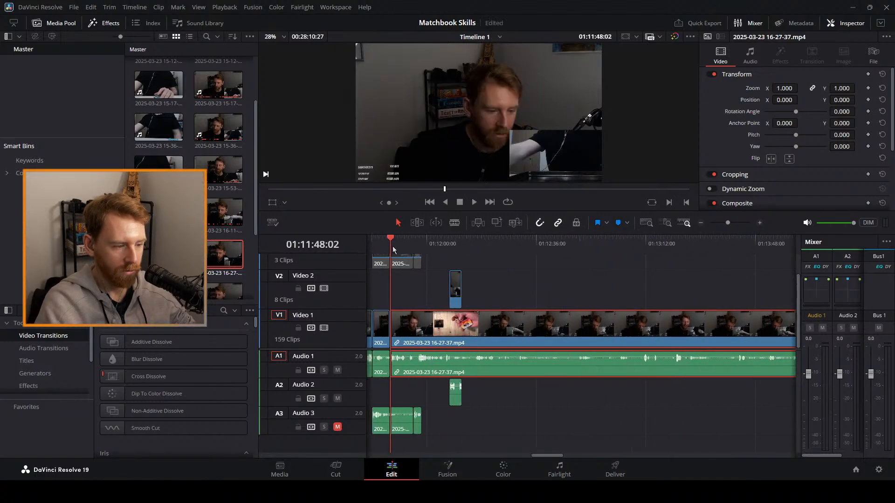
pyautogui.click(384, 243)
pyautogui.press('space')
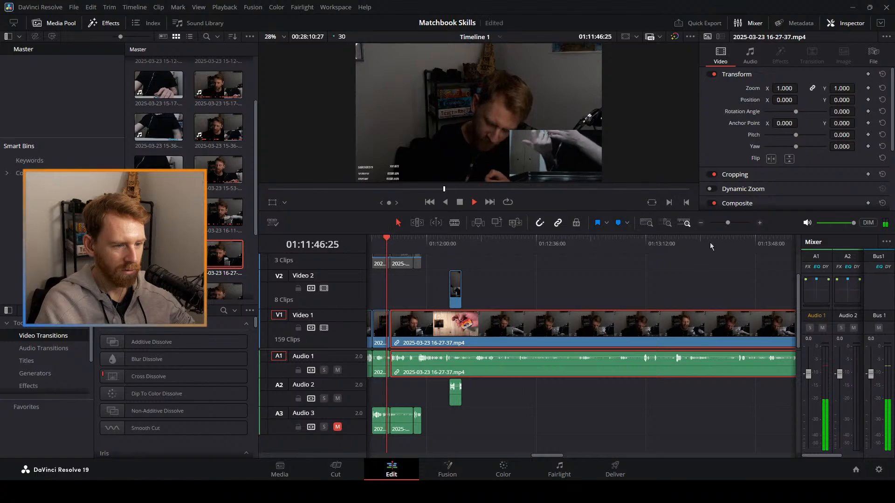
pyautogui.moveTo(728, 223)
pyautogui.mouseDown()
pyautogui.moveTo(740, 222)
pyautogui.moveTo(731, 226)
pyautogui.mouseUp()
pyautogui.press('space')
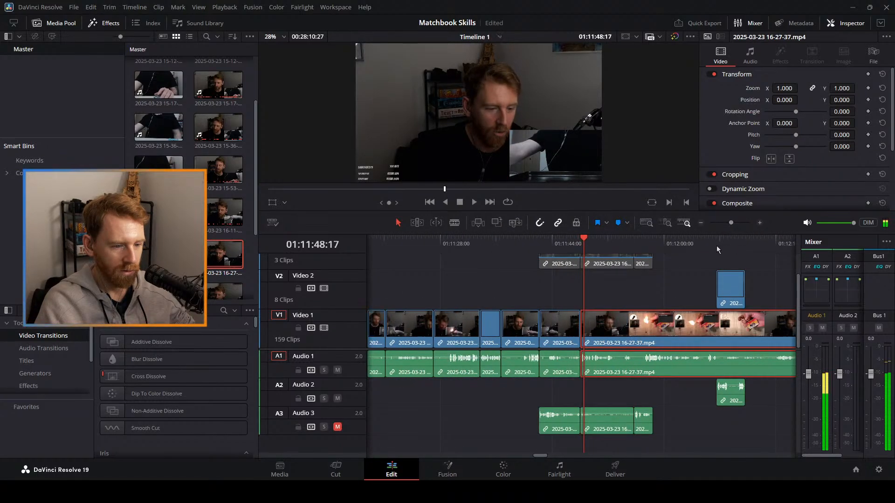
# Preview the short Video 2 clip, move it to about 01:11:48, shift the long Video 1 clip later to follow it, and play the lead-in.
pyautogui.click(723, 241)
pyautogui.press('space')
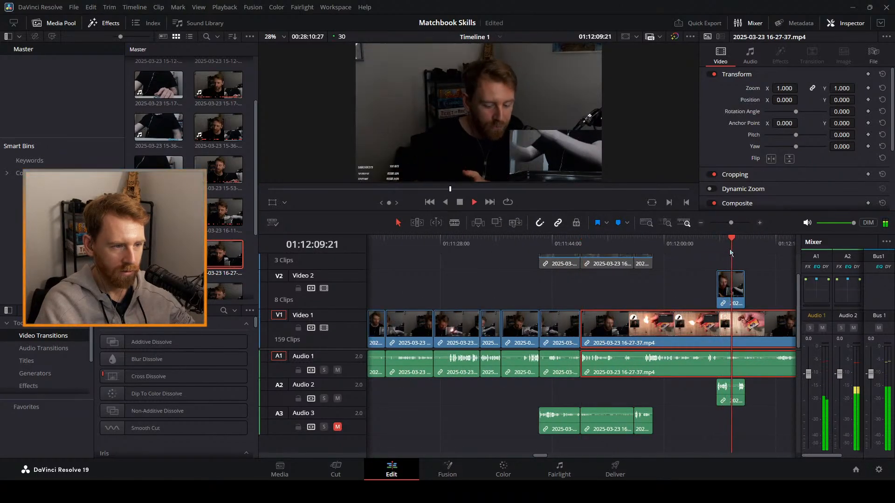
pyautogui.moveTo(730, 275); pyautogui.dragTo(595, 290)
pyautogui.moveTo(629, 323); pyautogui.dragTo(658, 323)
pyautogui.click(555, 244)
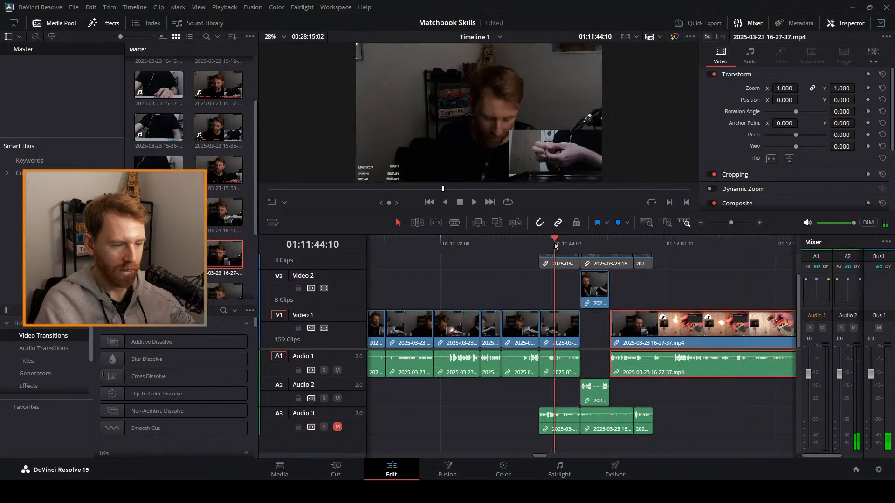
pyautogui.press('space')
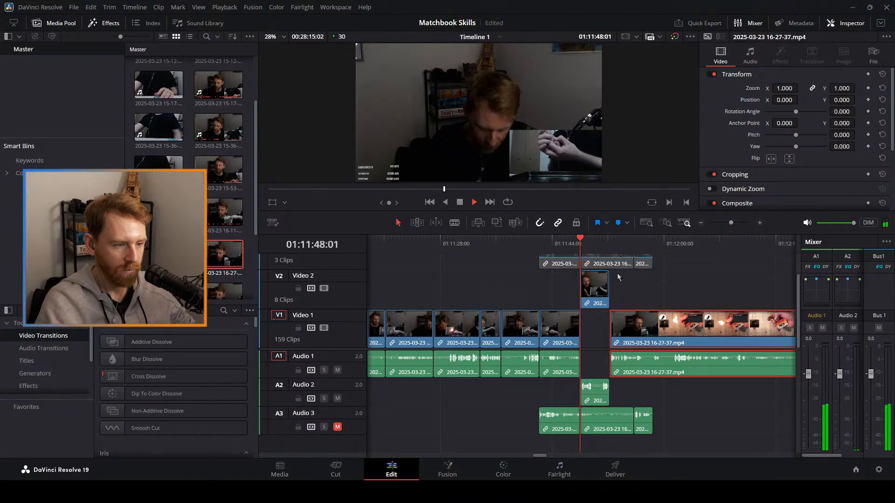
# Replace the last Video 1 clip before the gap with the clip and audio from Video 2, directly above the gap.
pyautogui.press('space')
pyautogui.click(546, 321)
pyautogui.moveTo(539, 244); pyautogui.dragTo(572, 243)
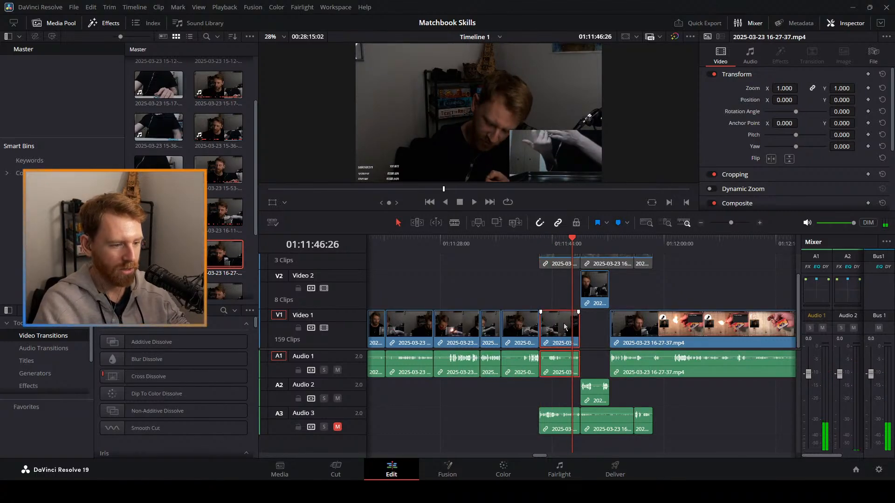
pyautogui.press('BackSpace')
pyautogui.click(595, 303)
pyautogui.moveTo(595, 307); pyautogui.dragTo(558, 325)
pyautogui.click(524, 241)
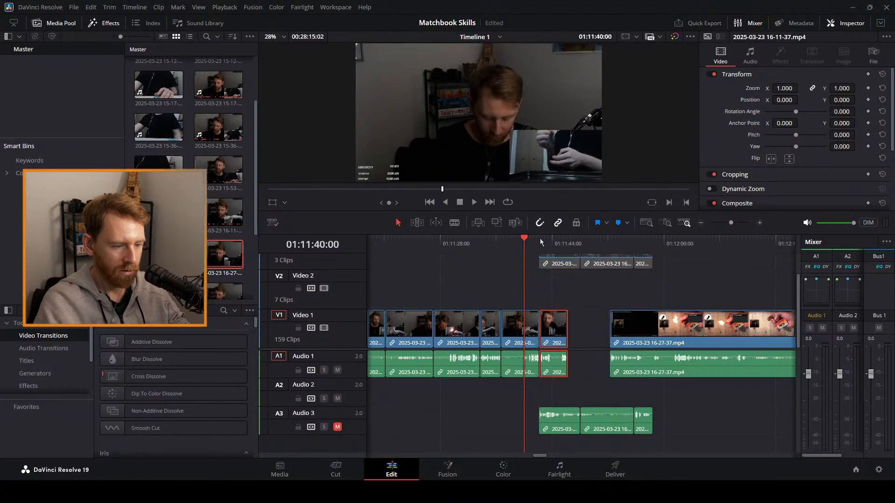
pyautogui.click(540, 240)
pyautogui.moveTo(731, 222); pyautogui.dragTo(751, 222)
pyautogui.click(522, 242)
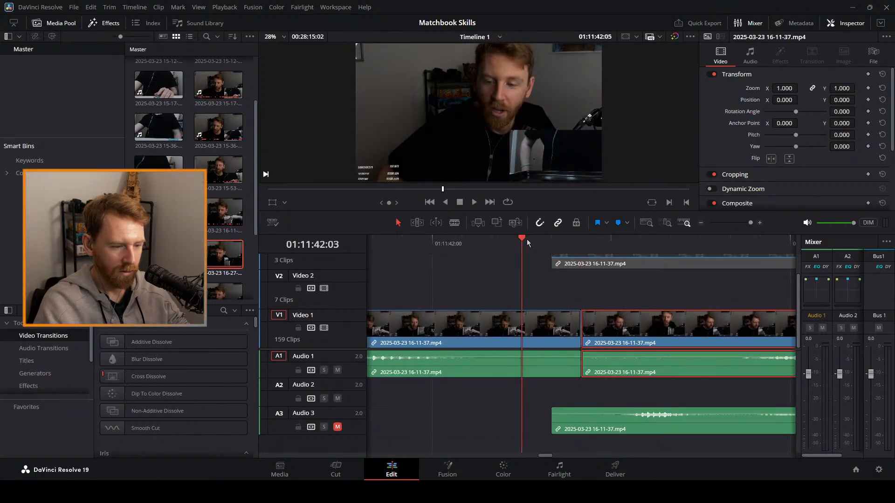
pyautogui.moveTo(641, 322)
pyautogui.mouseDown()
pyautogui.moveTo(659, 316)
pyautogui.moveTo(643, 318)
pyautogui.mouseUp()
pyautogui.moveTo(750, 223); pyautogui.dragTo(725, 230)
pyautogui.moveTo(640, 317); pyautogui.dragTo(633, 318)
# Move the group of Video 3 clips and their linked Audio 3 clips earlier on the timeline.
pyautogui.click(586, 242)
pyautogui.moveTo(724, 222); pyautogui.dragTo(724, 224)
pyautogui.moveTo(610, 267); pyautogui.dragTo(536, 268)
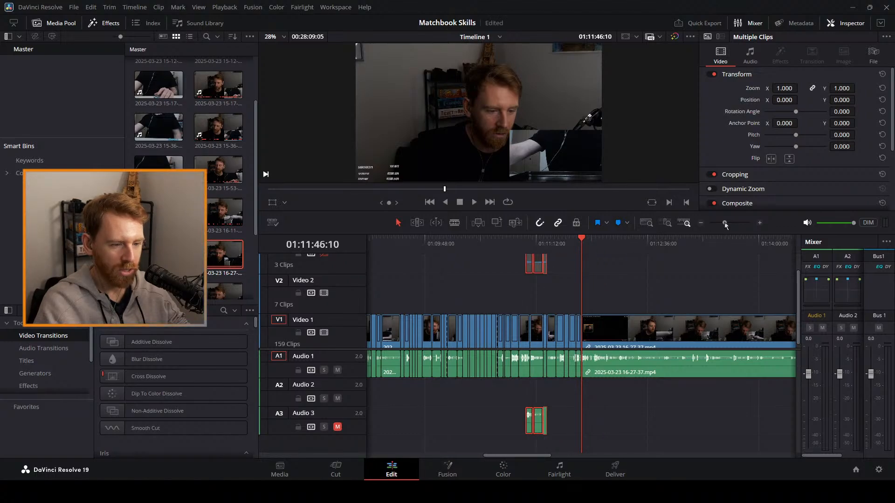
# Examine the join between the 16-11-37 and 16-27-37 clips and look over the whole timeline around it.
pyautogui.moveTo(724, 222); pyautogui.dragTo(742, 223)
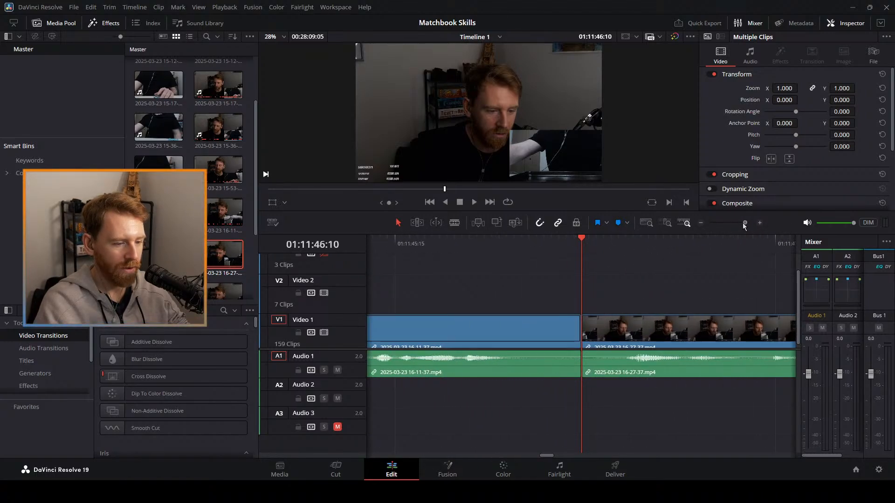
pyautogui.click(526, 244)
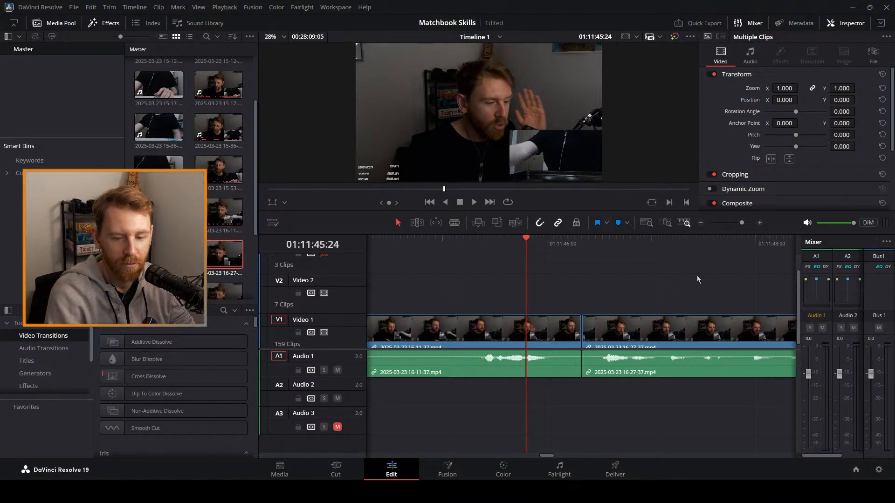
pyautogui.moveTo(741, 222); pyautogui.dragTo(729, 219)
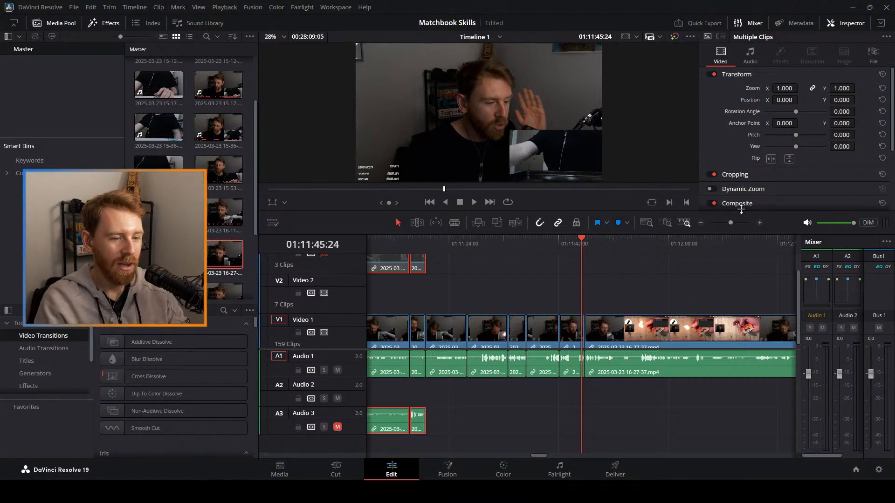
pyautogui.moveTo(731, 219); pyautogui.dragTo(710, 231)
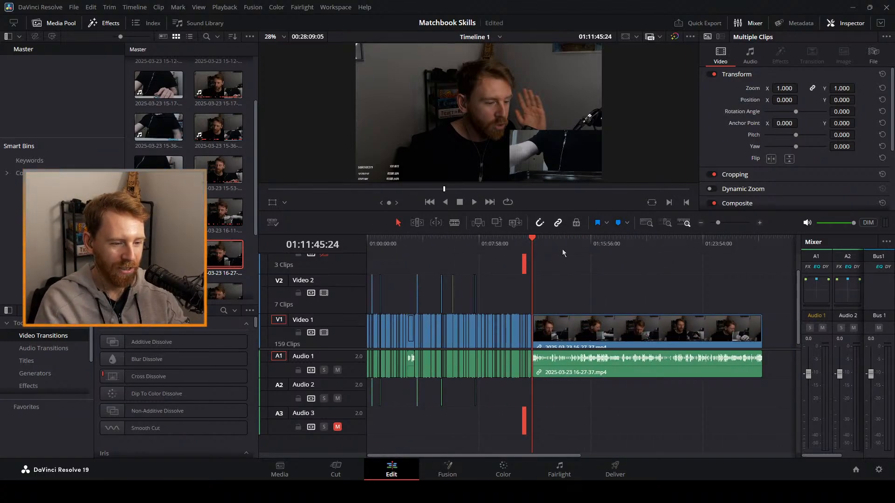
pyautogui.moveTo(562, 249); pyautogui.dragTo(534, 250)
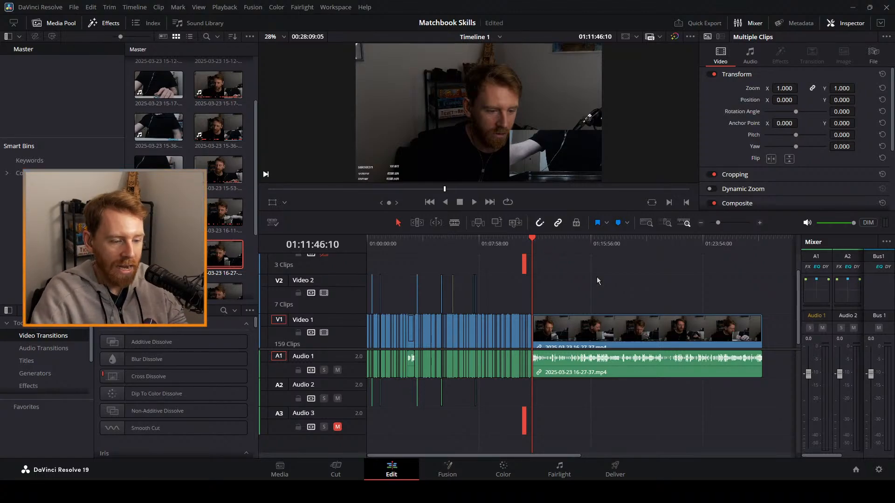
pyautogui.click(527, 245)
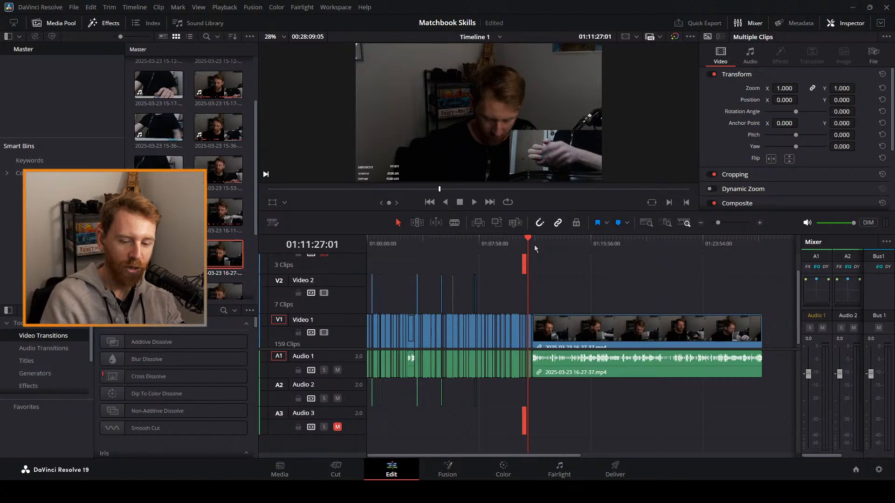
pyautogui.click(533, 243)
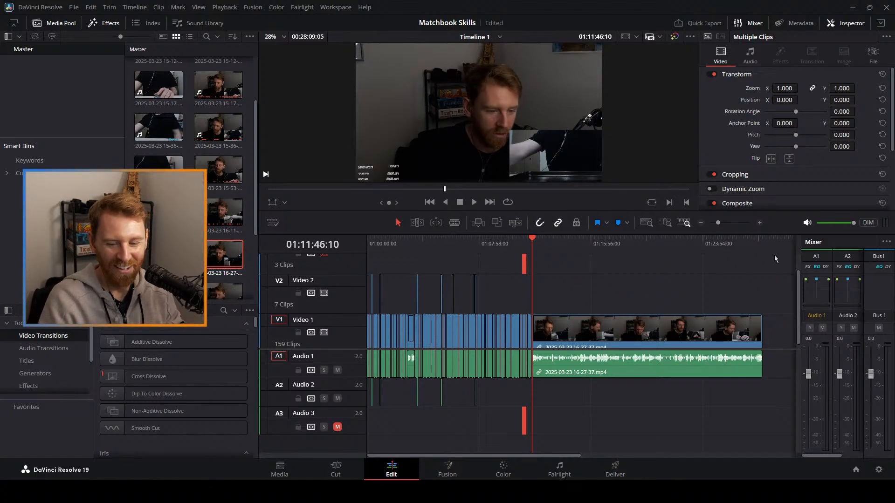
pyautogui.moveTo(717, 223); pyautogui.dragTo(733, 228)
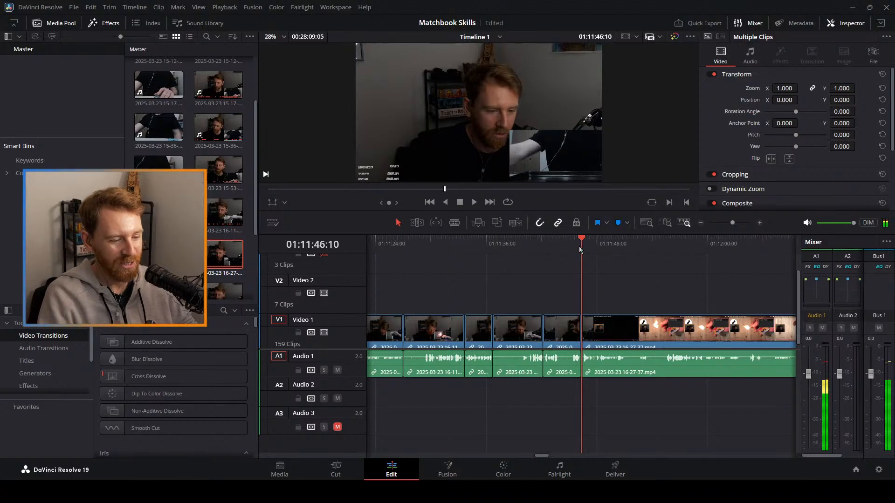
pyautogui.press('space')
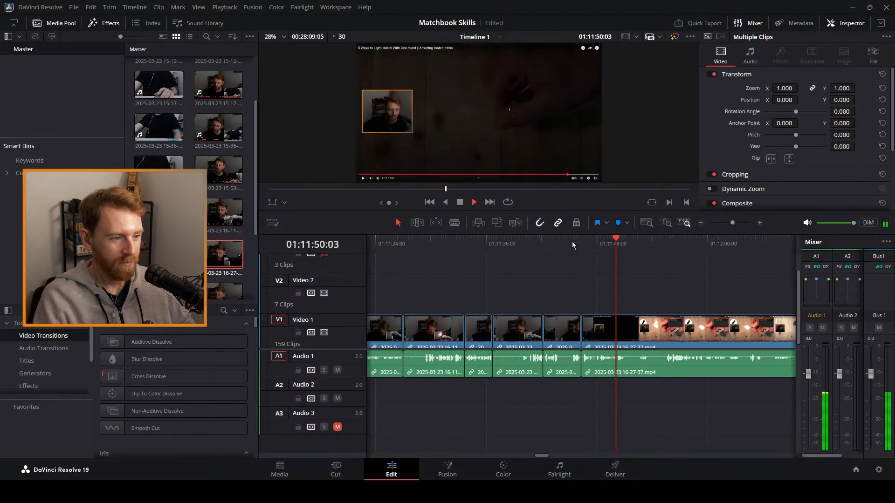
pyautogui.click(570, 246)
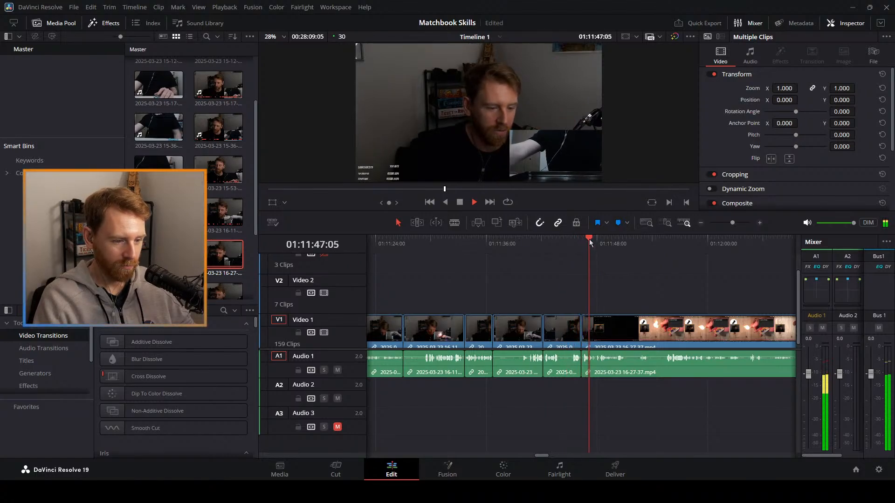
pyautogui.moveTo(592, 239)
pyautogui.mouseDown()
pyautogui.moveTo(629, 240)
pyautogui.moveTo(602, 242)
pyautogui.mouseUp()
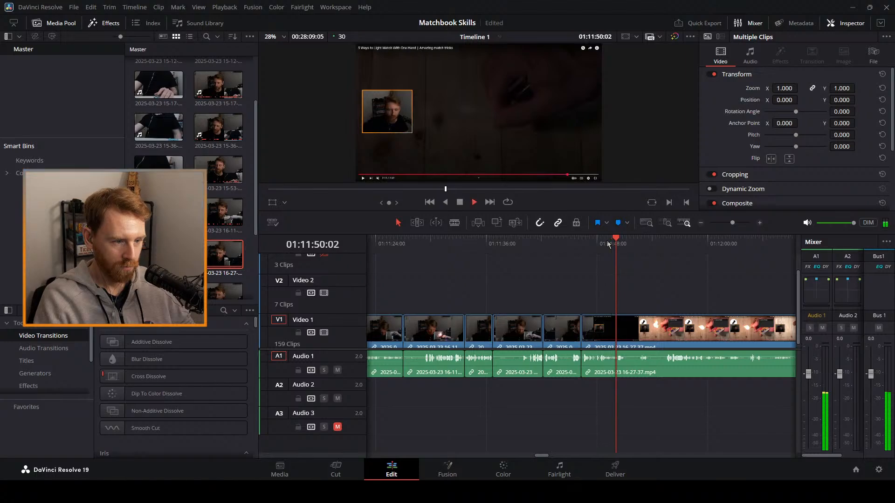
pyautogui.press('space')
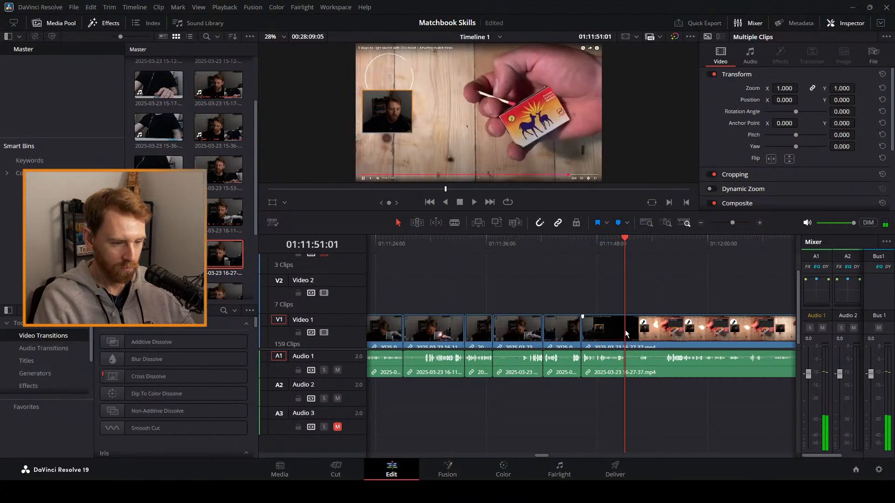
pyautogui.press('b')
pyautogui.press('a')
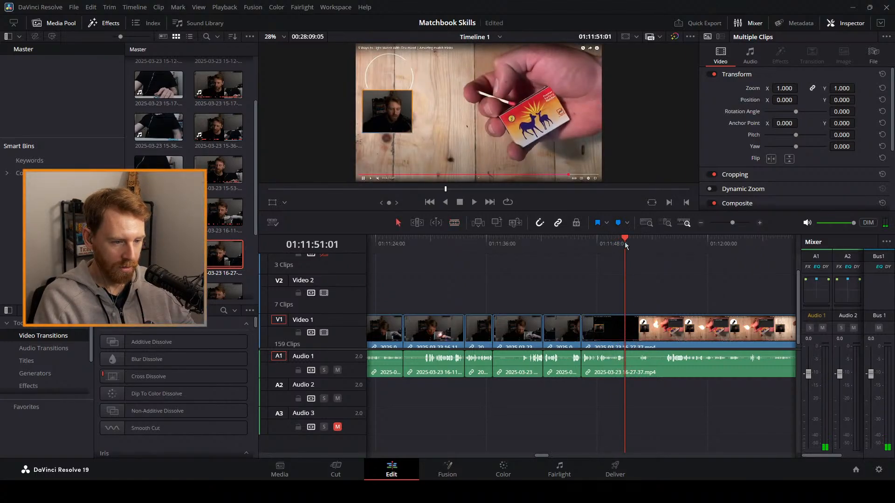
pyautogui.press('b')
pyautogui.click(626, 332)
# Play the footage after the split, and replay the short section before it from 01:11:47:17.
pyautogui.press('space')
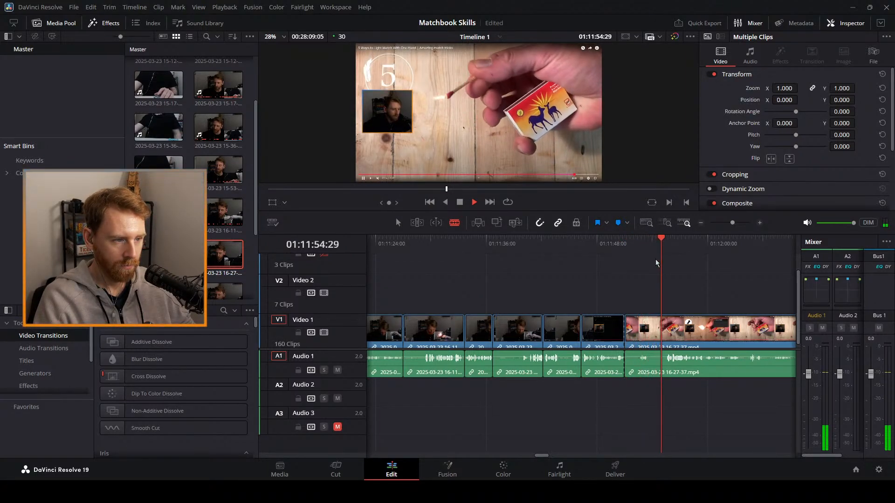
pyautogui.press('a')
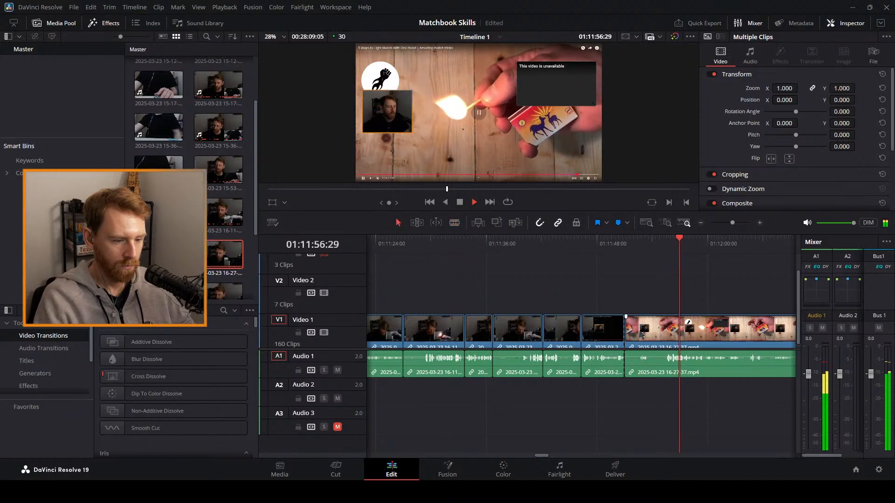
pyautogui.press('space')
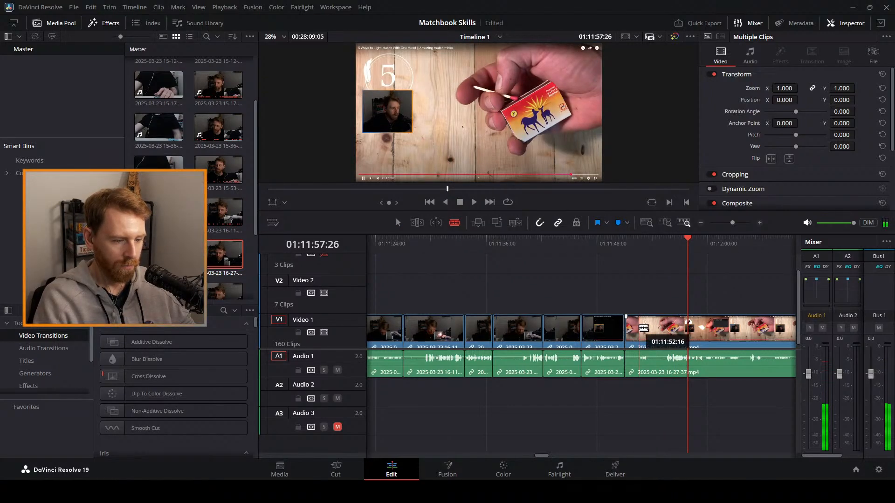
pyautogui.click(593, 244)
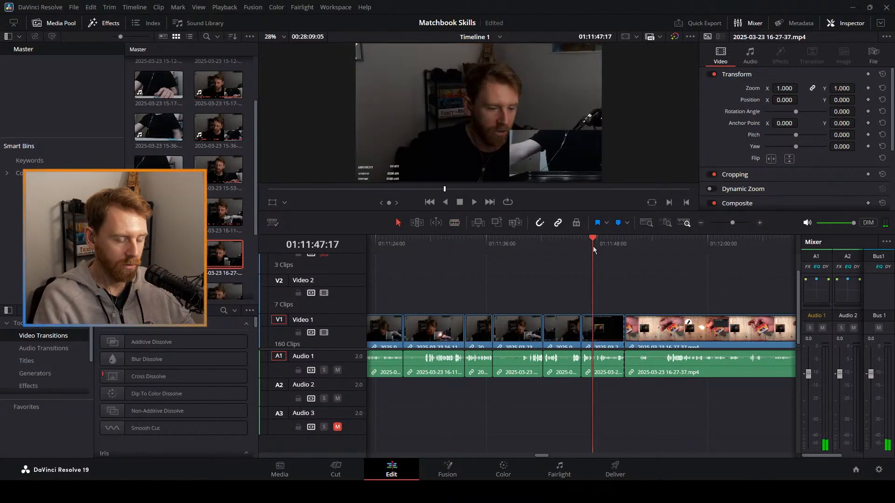
pyautogui.press('space')
pyautogui.press('space')
# Open the "5 Ways to Light Match" source clip on the Cut page and mark an 11:06 range near its end.
pyautogui.scroll(-3, 189, 140)
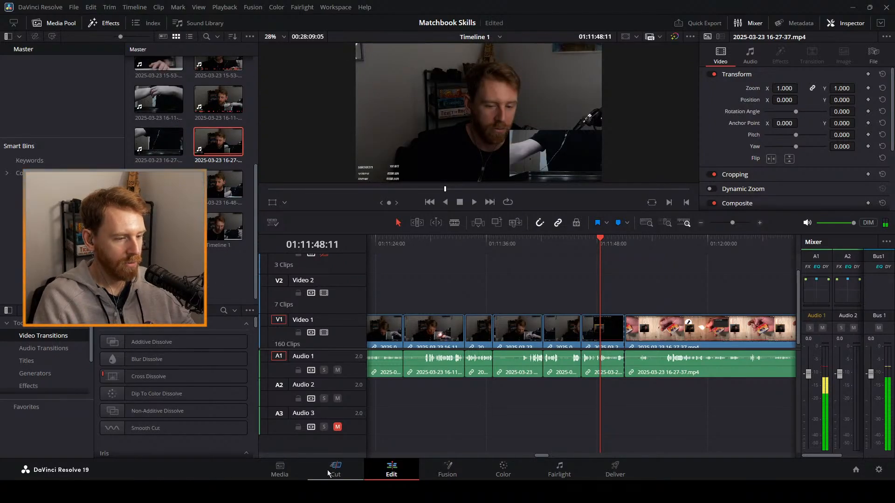
pyautogui.hotkey('shift', '3')
pyautogui.click(289, 167)
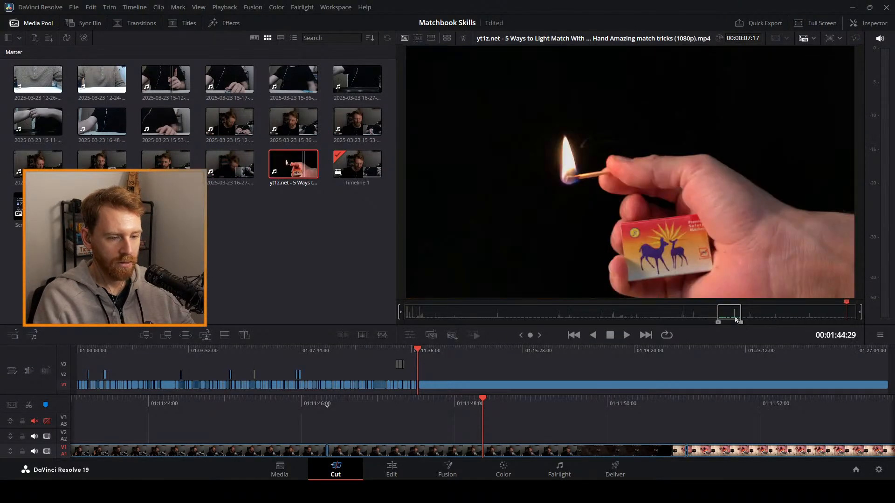
pyautogui.moveTo(741, 323); pyautogui.dragTo(771, 317)
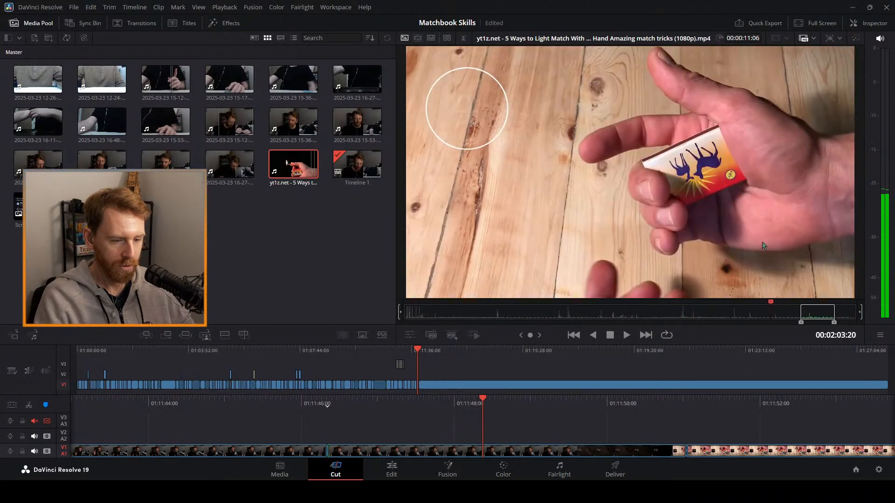
# Place the marked match-lighting excerpt on Video 2 and position its start at 01:11:49:16 on the Edit page timeline.
pyautogui.moveTo(764, 233); pyautogui.dragTo(486, 434)
pyautogui.click(393, 471)
pyautogui.moveTo(627, 294); pyautogui.dragTo(649, 292)
pyautogui.press('space')
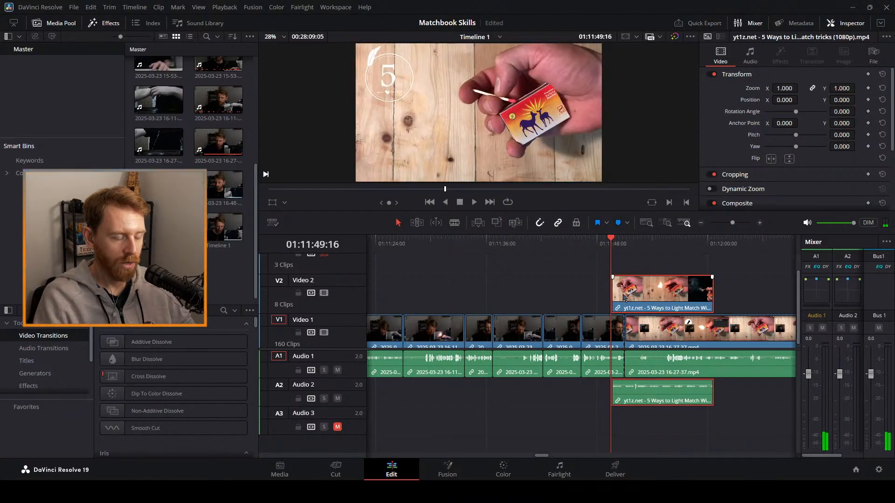
# Lower the audio level of the match-lighting excerpt on Audio 2.
pyautogui.click(616, 339)
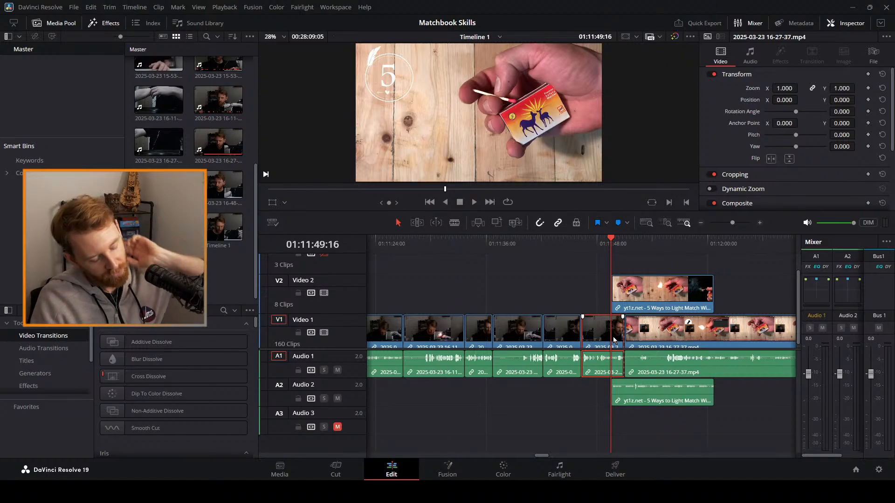
pyautogui.click(629, 385)
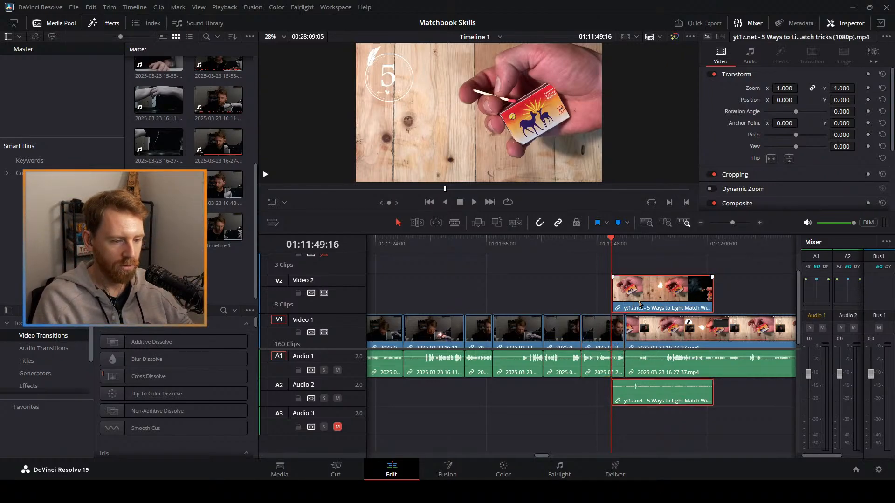
pyautogui.moveTo(641, 386); pyautogui.dragTo(630, 424)
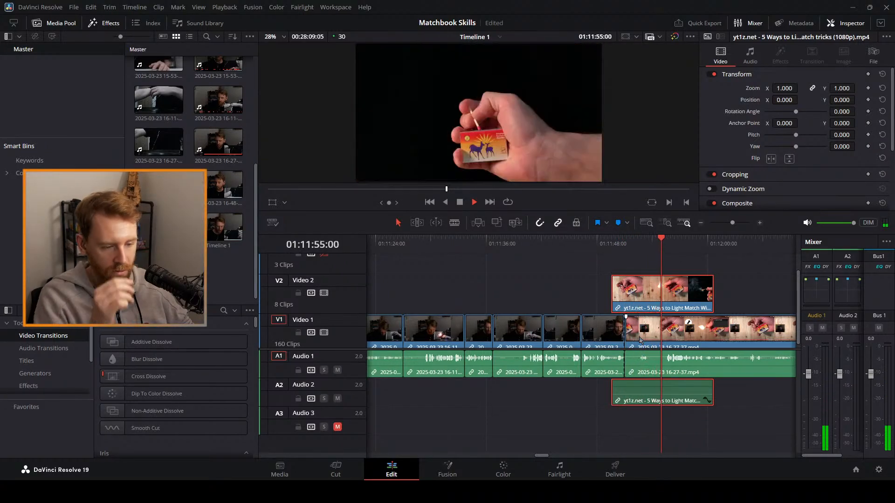
# Cut off and delete the short opening of the Video 1 clip starting at 01:11:51:01, and close the resulting gap.
pyautogui.press('space')
pyautogui.press('b')
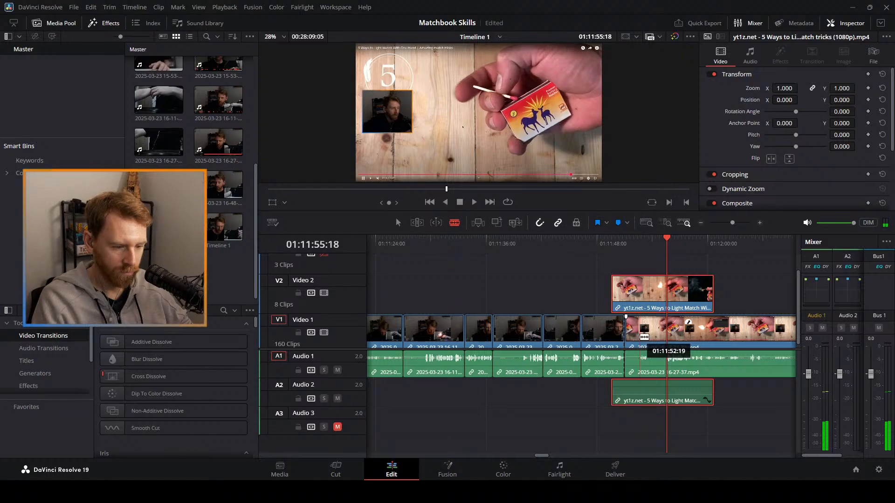
pyautogui.click(639, 333)
pyautogui.press('a')
pyautogui.click(631, 350)
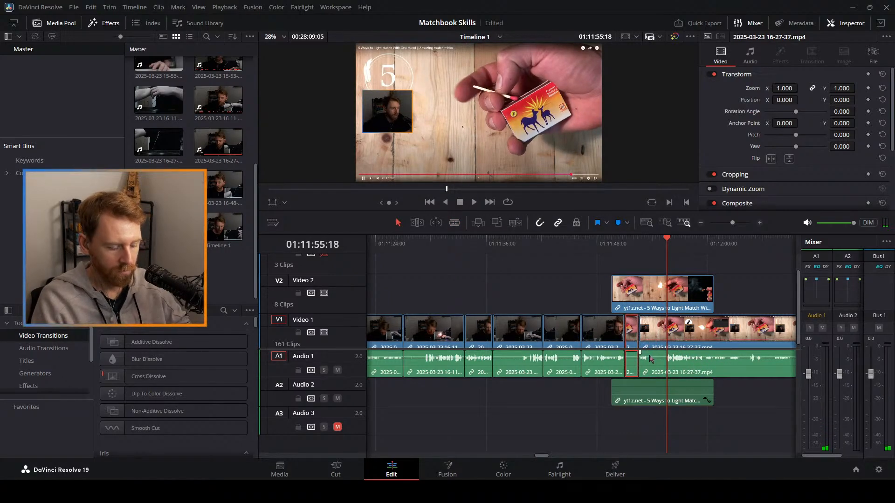
pyautogui.press('BackSpace')
pyautogui.moveTo(658, 338); pyautogui.dragTo(651, 342)
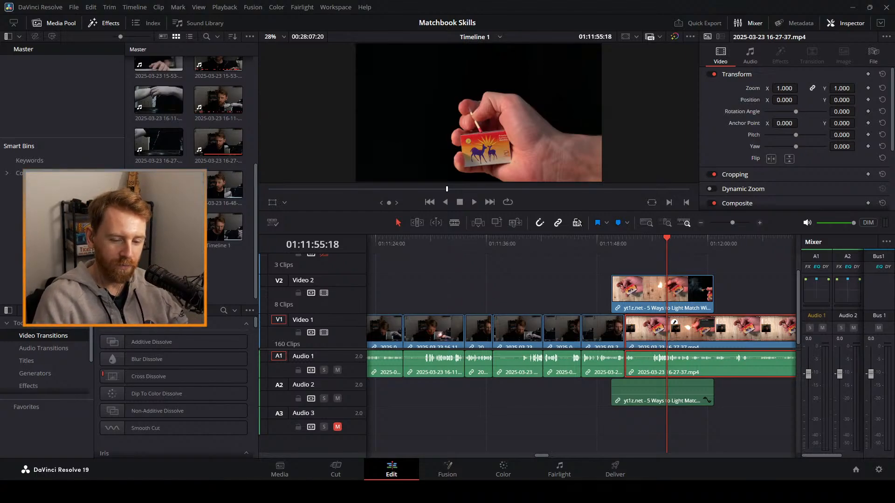
# Play back the match-lighting excerpt from its start to check it against the speech underneath.
pyautogui.moveTo(658, 247); pyautogui.dragTo(662, 247)
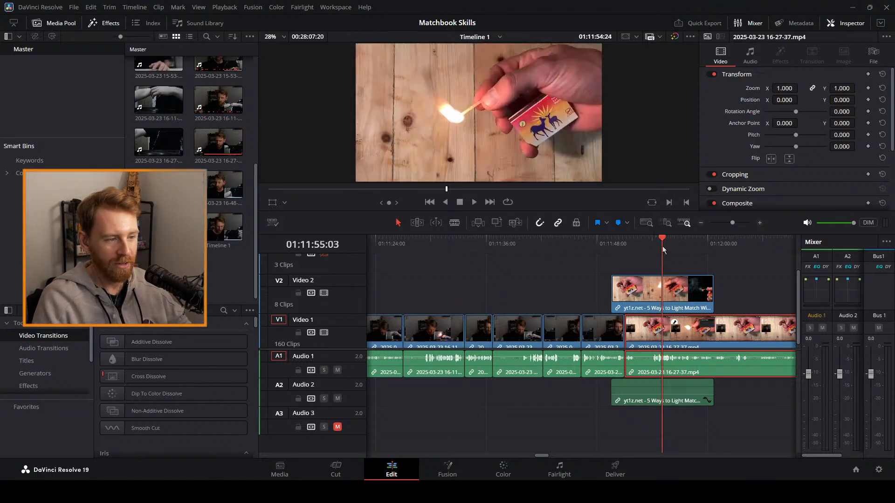
pyautogui.press('space')
pyautogui.click(625, 241)
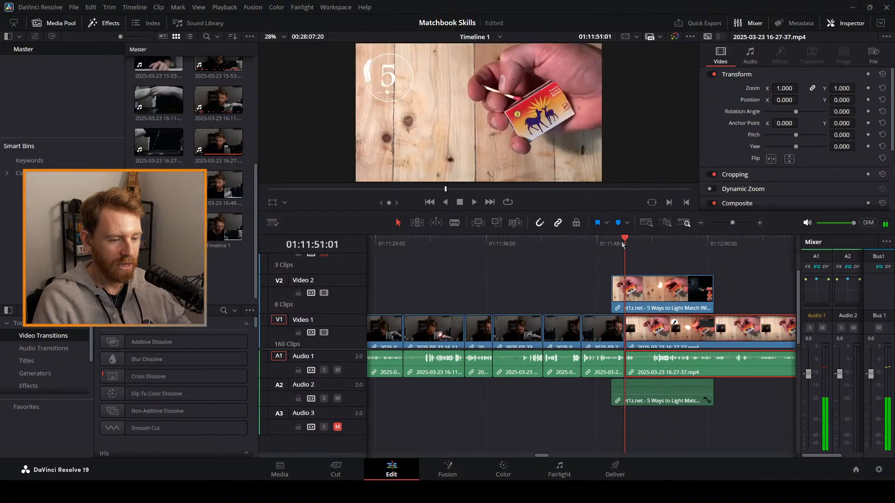
pyautogui.click(611, 242)
pyautogui.press('space')
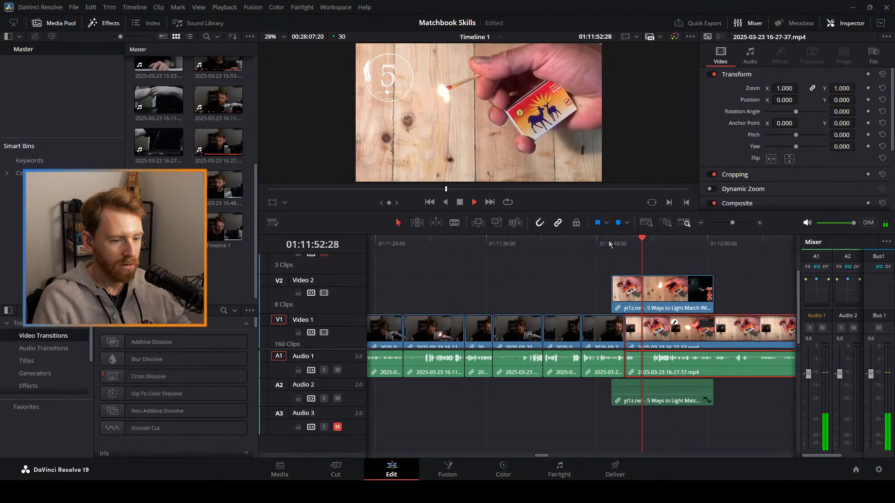
pyautogui.press('space')
pyautogui.click(638, 281)
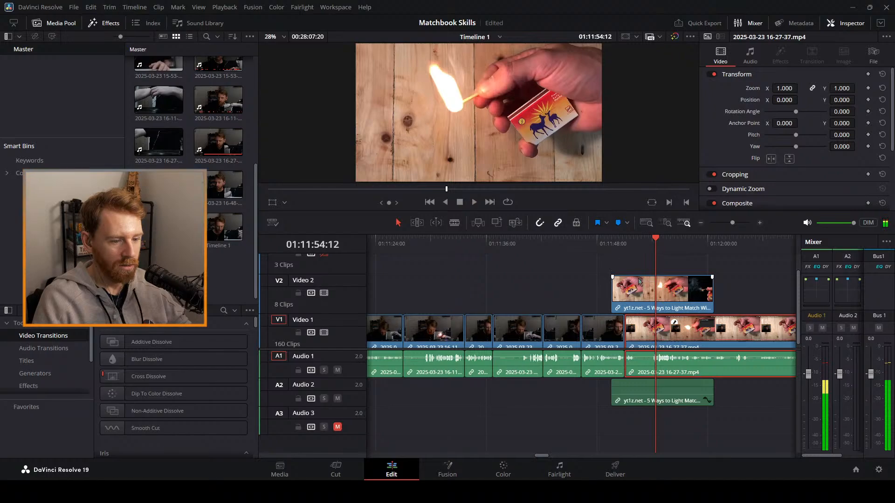
# Play back the lead-in to the match-lighting excerpt to judge how the speech on Audio 1 fits it.
pyautogui.click(604, 247)
pyautogui.press('space')
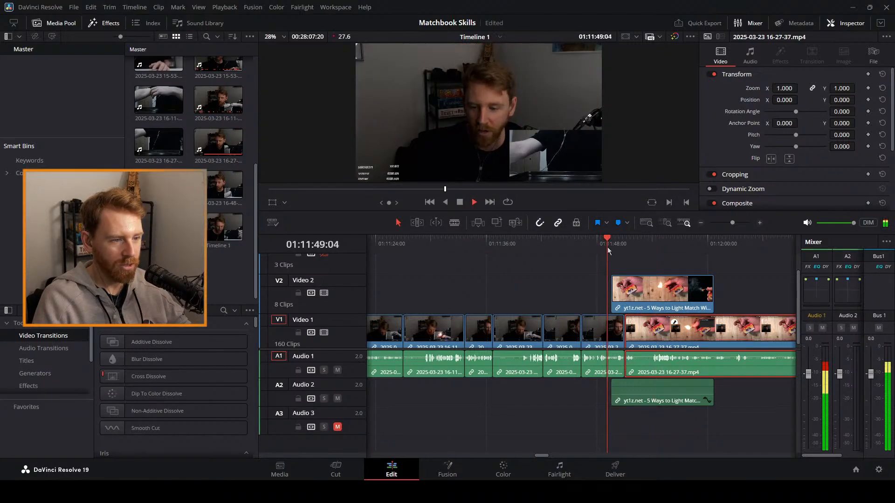
pyautogui.click(604, 247)
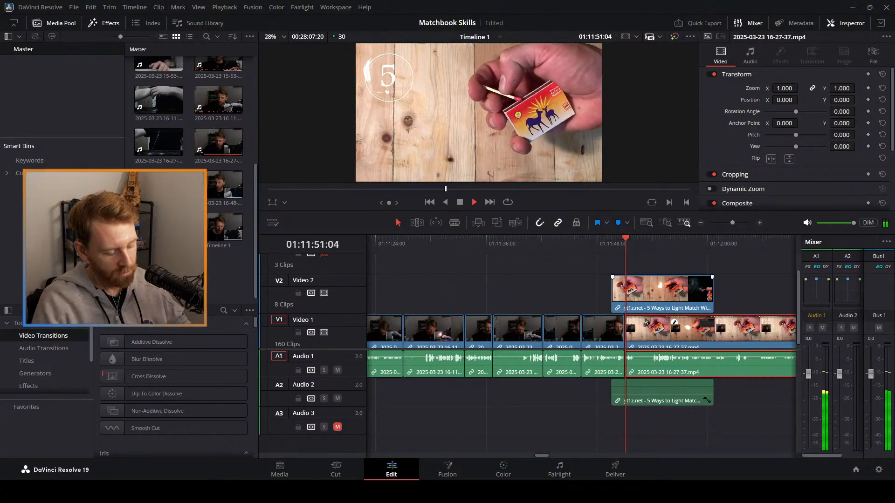
pyautogui.press('b')
pyautogui.press('space')
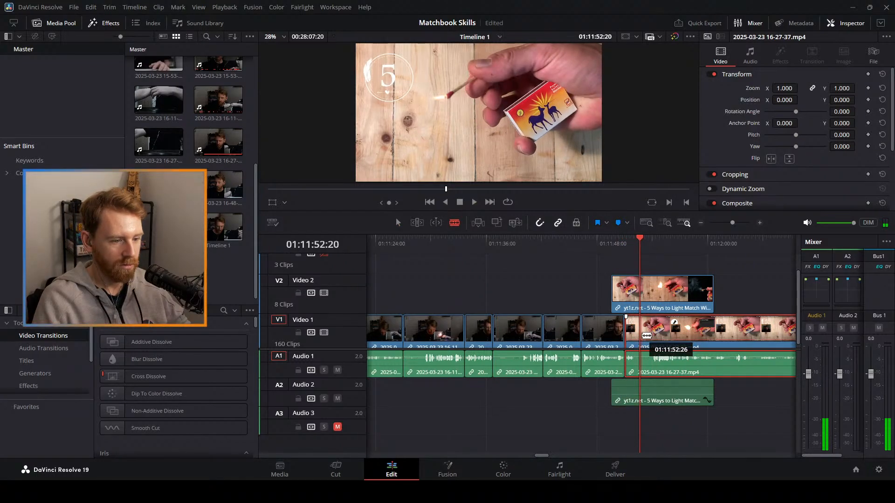
pyautogui.click(645, 332)
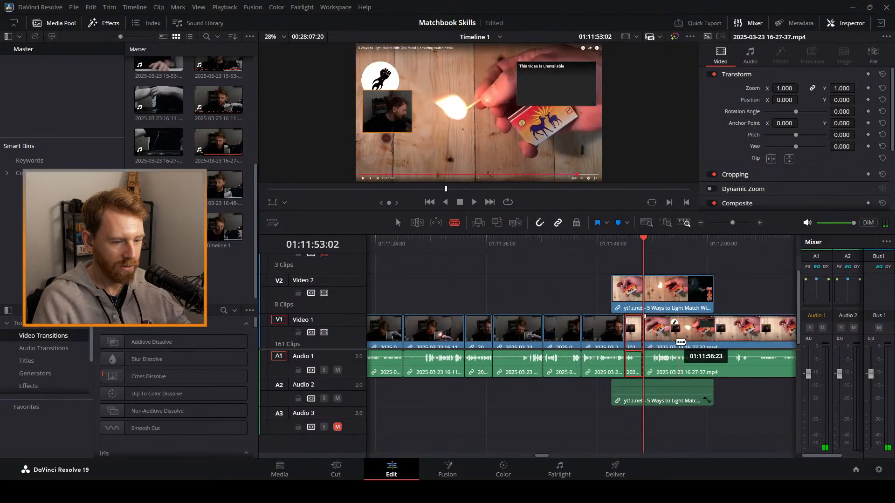
pyautogui.press('a')
pyautogui.hotkey('ctrl', 'z')
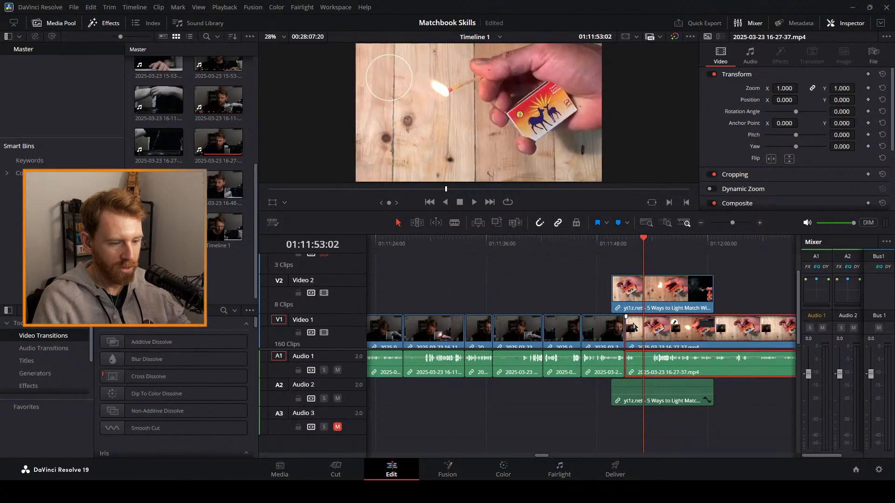
# Cut the Video 1 clip at about 01:11:52:08 and 01:11:53:24, remove the piece between the cuts, and close the gap.
pyautogui.press('b')
pyautogui.click(637, 332)
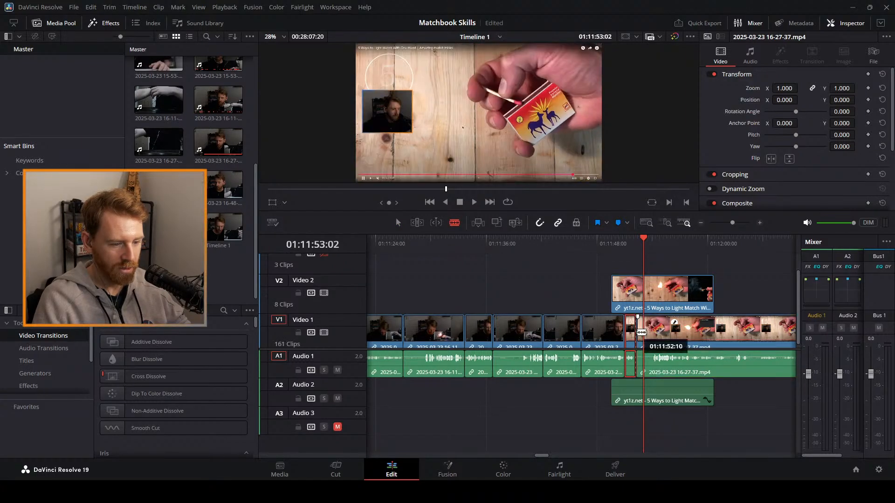
pyautogui.click(651, 335)
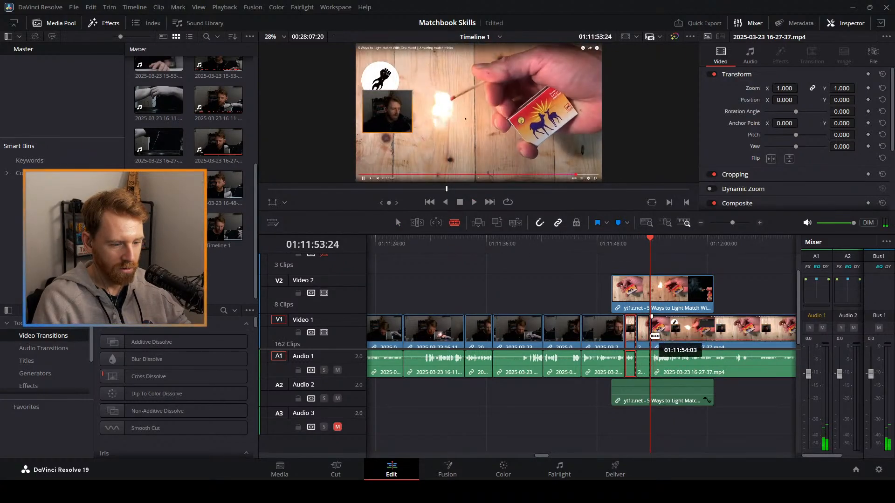
pyautogui.press('a')
pyautogui.moveTo(674, 332); pyautogui.dragTo(658, 331)
# Play back the tightened speech under the match-lighting excerpt from just before its start.
pyautogui.click(610, 245)
pyautogui.press('space')
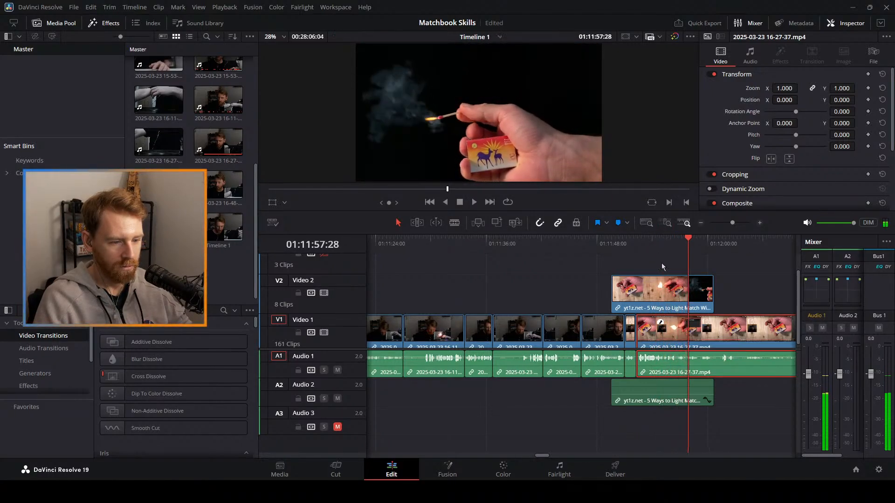
pyautogui.press('space')
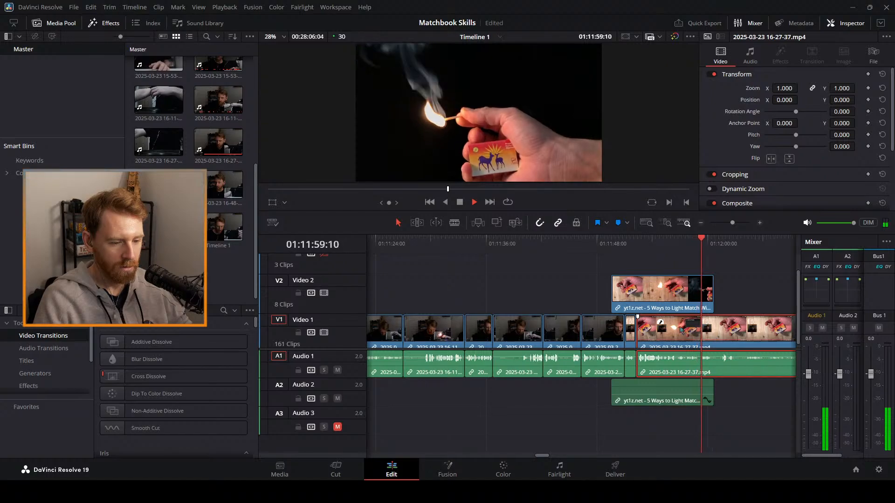
pyautogui.click(636, 244)
pyautogui.press('b')
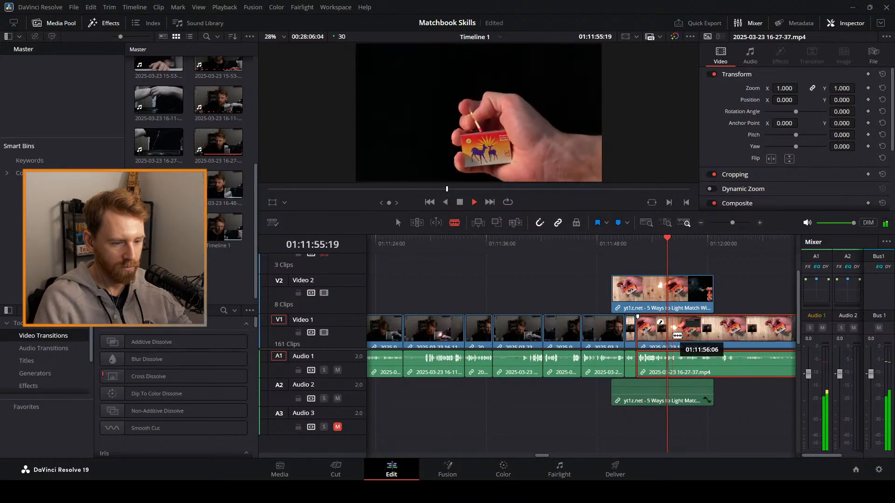
pyautogui.click(662, 334)
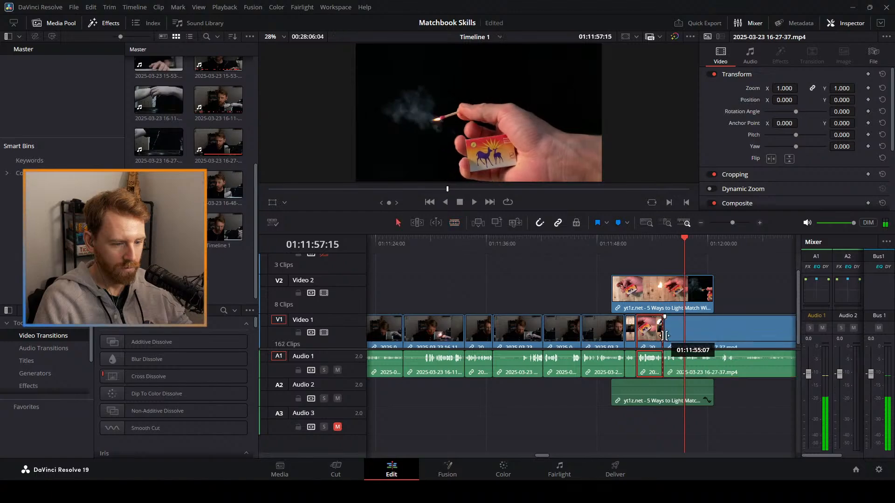
pyautogui.press('a')
pyautogui.moveTo(676, 335); pyautogui.dragTo(729, 334)
pyautogui.press('space')
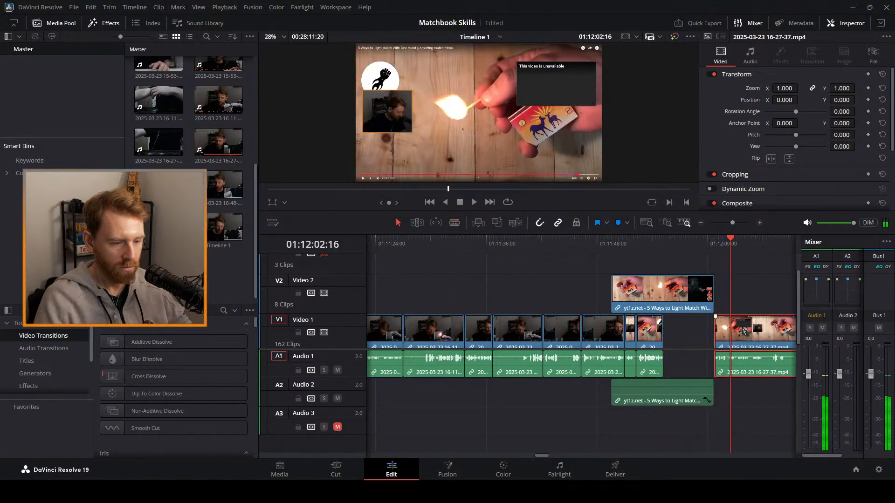
pyautogui.hotkey('ctrl', 'z')
pyautogui.hotkey('ctrl', 'z')
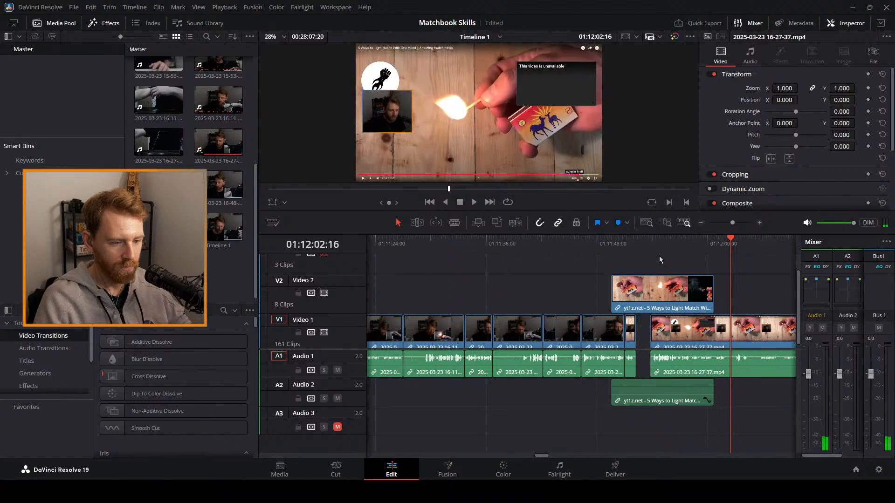
pyautogui.hotkey('ctrl', 'z')
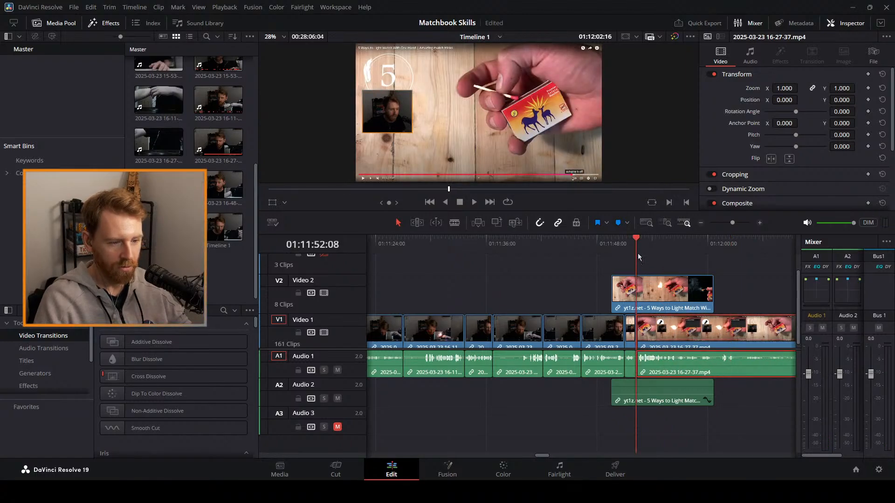
# Replay the speech from 01:11:52:08 and split the Video 1 clip at about 01:11:57:15, where the spoken passage ends.
pyautogui.press('space')
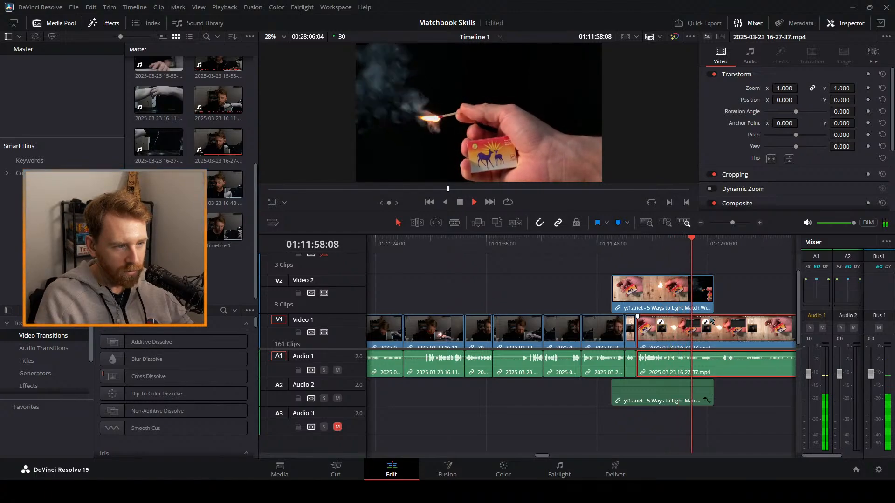
pyautogui.click(681, 244)
pyautogui.click(662, 243)
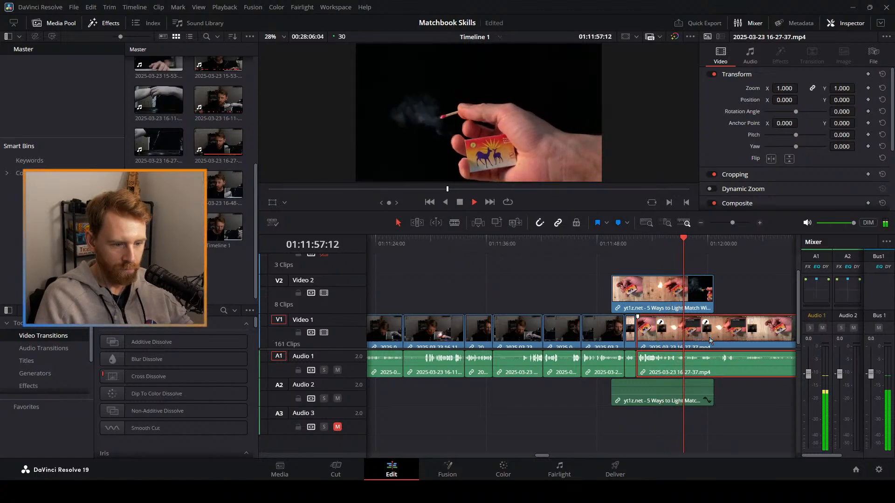
pyautogui.press('space')
pyautogui.click(686, 334)
pyautogui.press('a')
pyautogui.press('space')
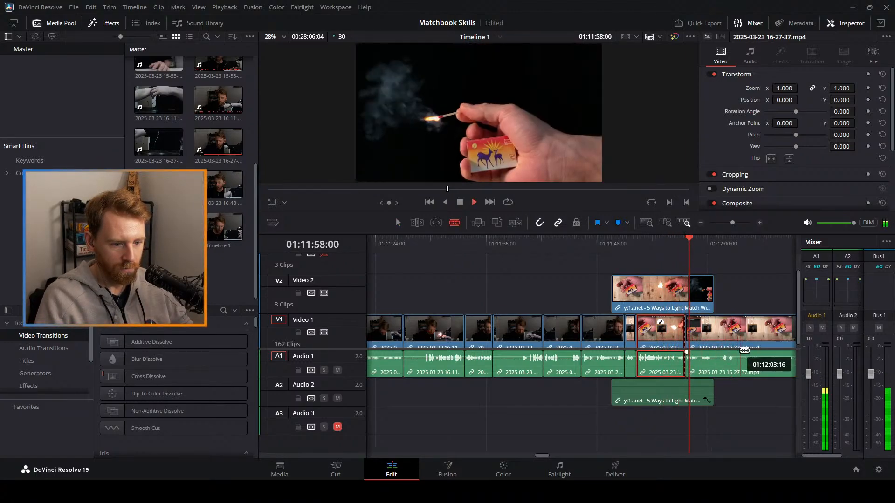
# Split the Video 1 clip at about 01:12:11:06, where the talking-head shot resumes, and delete the section before that cut.
pyautogui.click(729, 223)
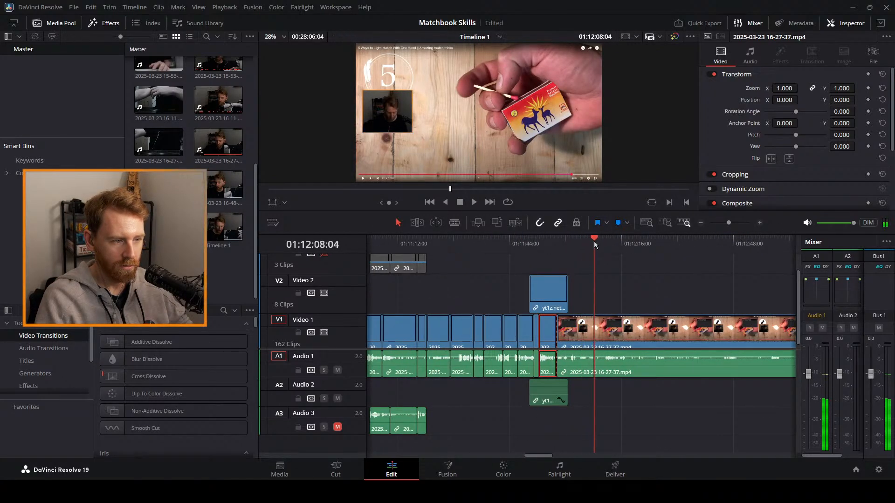
pyautogui.moveTo(594, 241); pyautogui.dragTo(604, 242)
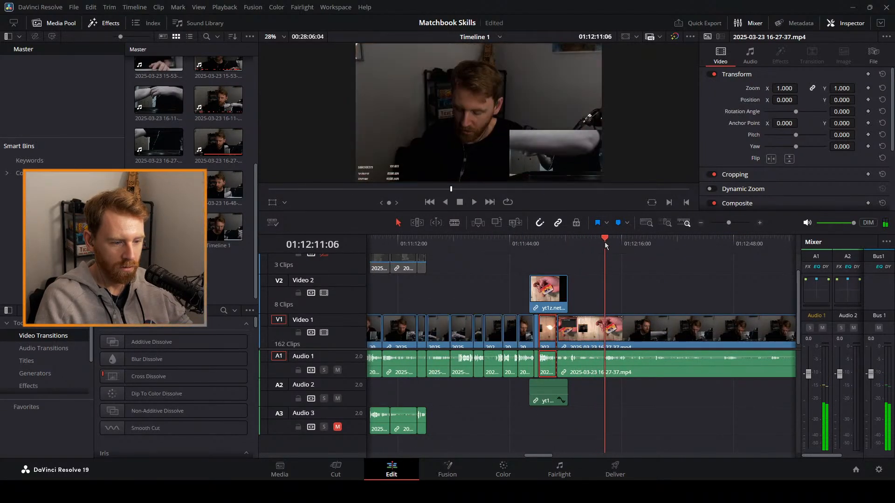
pyautogui.press('space')
pyautogui.press('b')
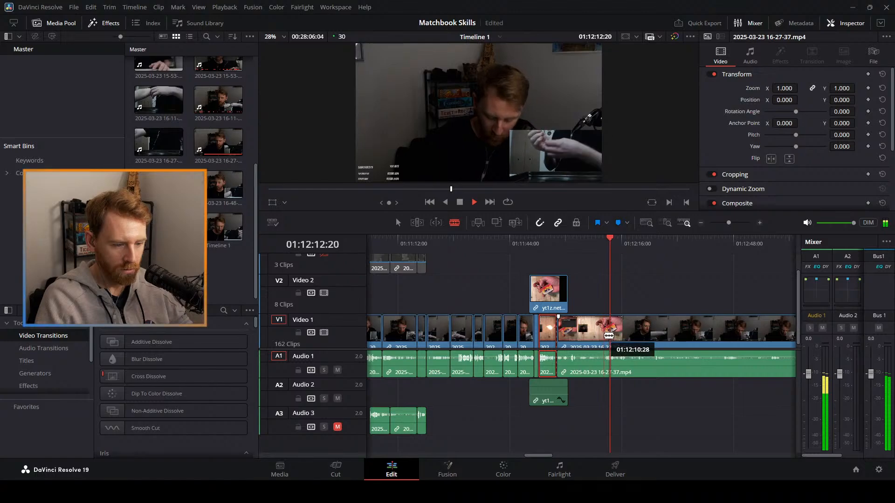
pyautogui.click(605, 335)
pyautogui.press('a')
pyautogui.click(589, 336)
pyautogui.press('BackSpace')
# Trim the excerpt's end on Video 2 to the end of the speech clip below, and move the following Video 1 clip back to close the gap.
pyautogui.moveTo(630, 338); pyautogui.dragTo(594, 337)
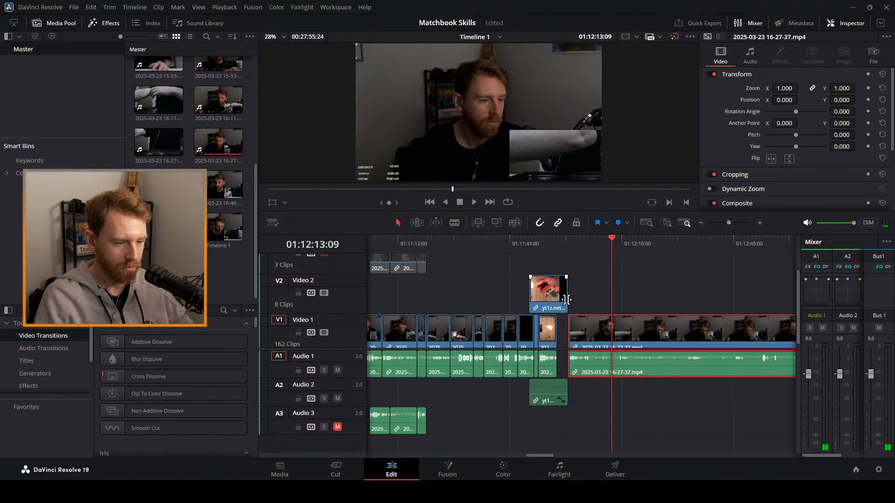
pyautogui.moveTo(567, 299); pyautogui.dragTo(556, 295)
pyautogui.moveTo(616, 332); pyautogui.dragTo(605, 331)
# Play back the excerpt's start and shift the excerpt on Video 2 slightly earlier, to begin at 01:11:49:11.
pyautogui.click(529, 243)
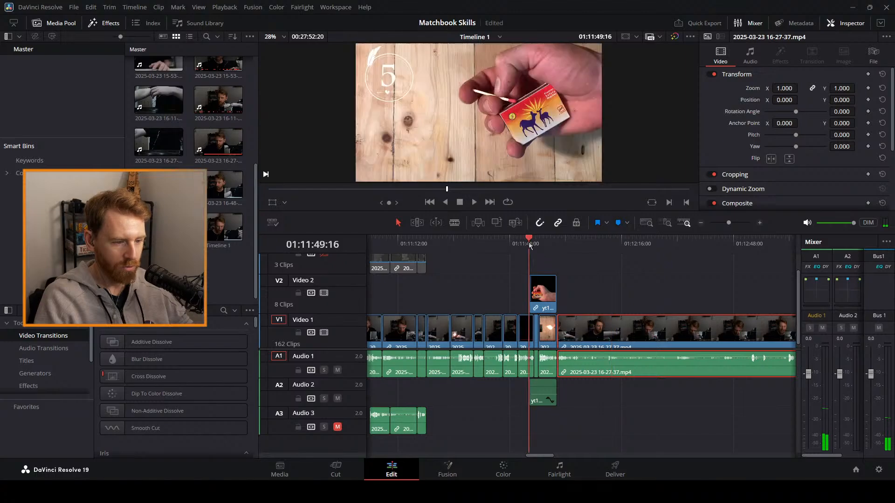
pyautogui.press('space')
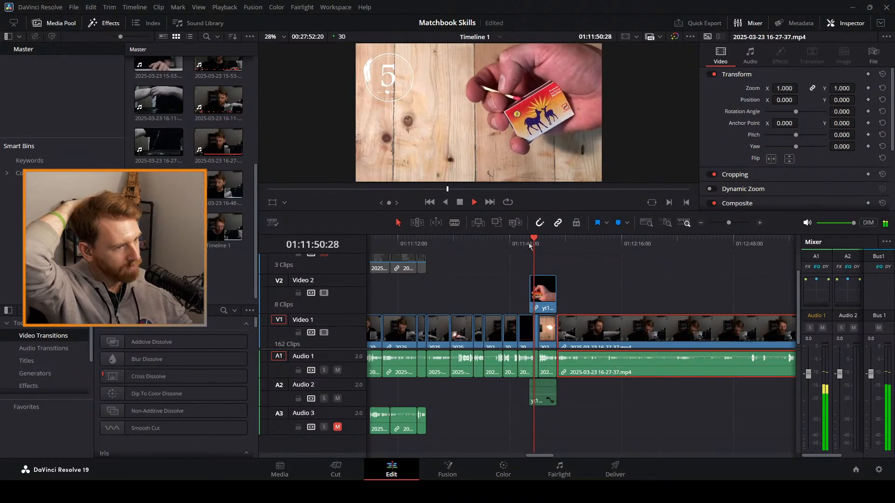
pyautogui.click(517, 244)
pyautogui.moveTo(729, 222); pyautogui.dragTo(734, 224)
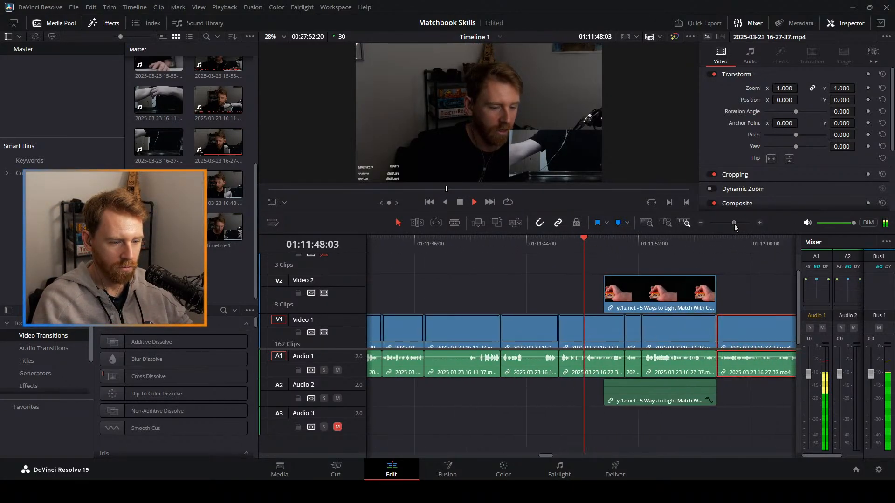
pyautogui.press('space')
pyautogui.click(633, 299)
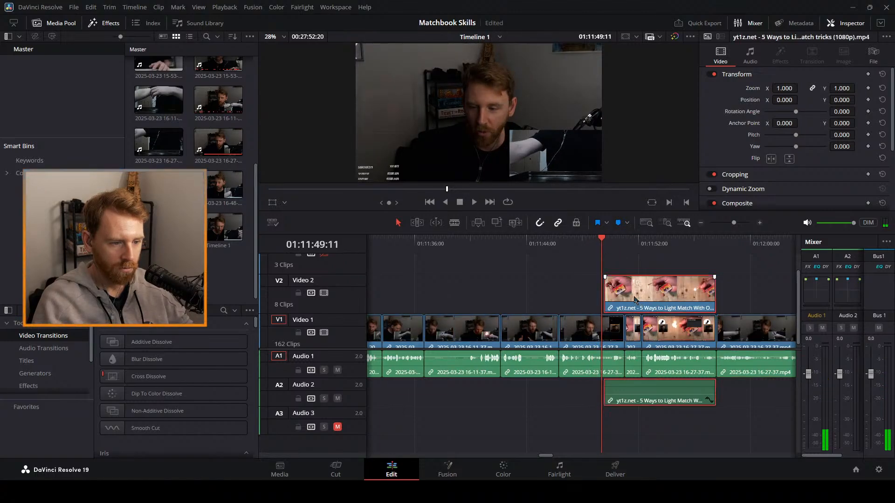
pyautogui.moveTo(634, 300); pyautogui.dragTo(632, 299)
# Play back the shifted excerpt and replay its second half to find where the speech can be shortened.
pyautogui.click(557, 244)
pyautogui.press('space')
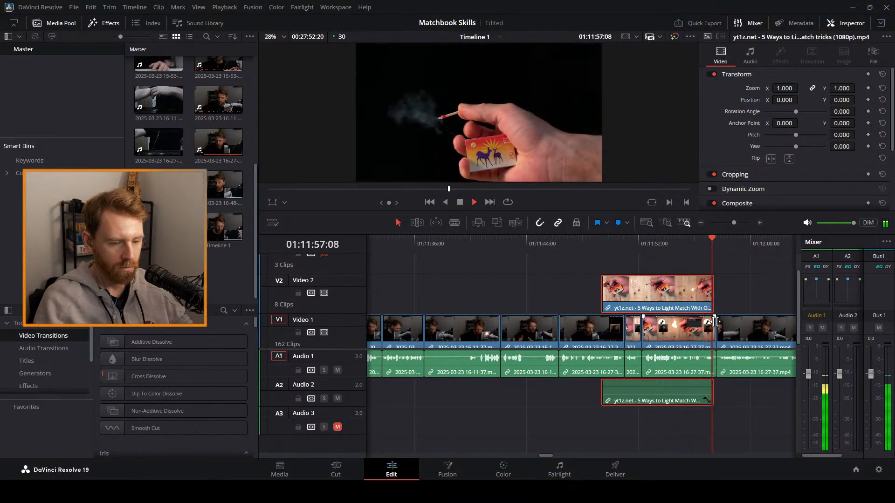
pyautogui.click(665, 242)
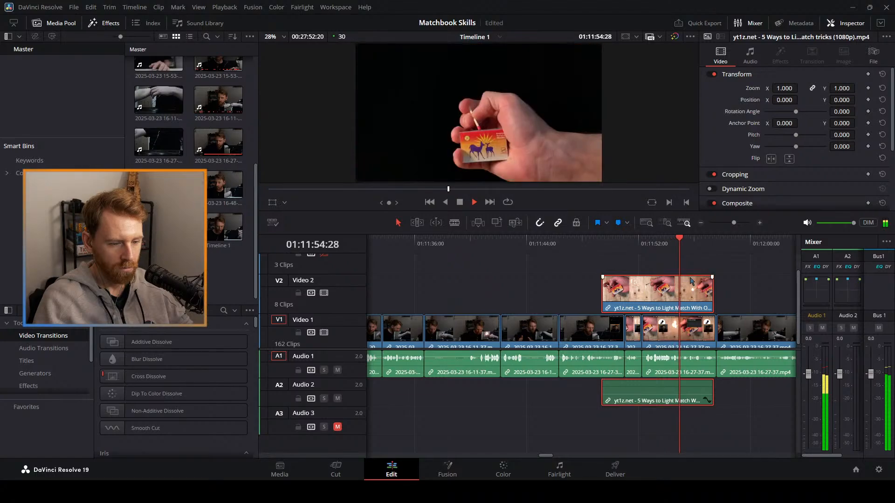
pyautogui.click(652, 244)
# Split the Video 1 clip at 01:11:54:15, delete the part after the cut, and move the following clip back to close the gap.
pyautogui.press('b')
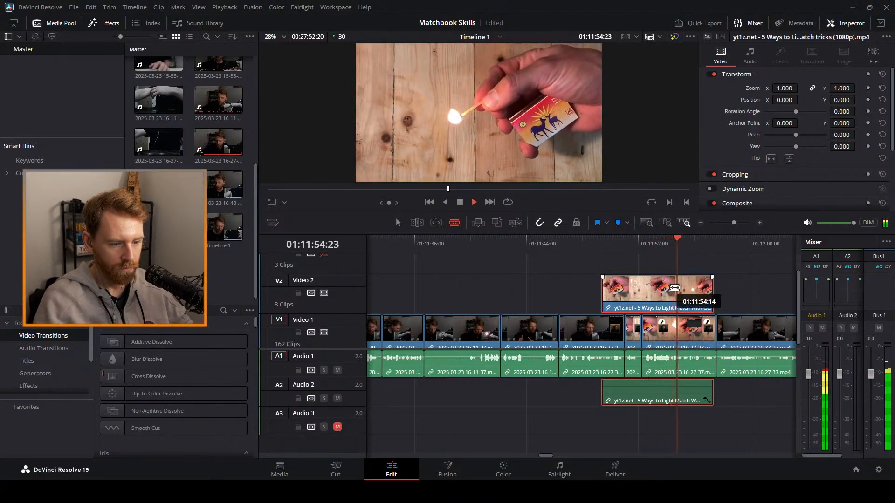
pyautogui.moveTo(671, 242); pyautogui.dragTo(674, 242)
pyautogui.moveTo(734, 222); pyautogui.dragTo(747, 224)
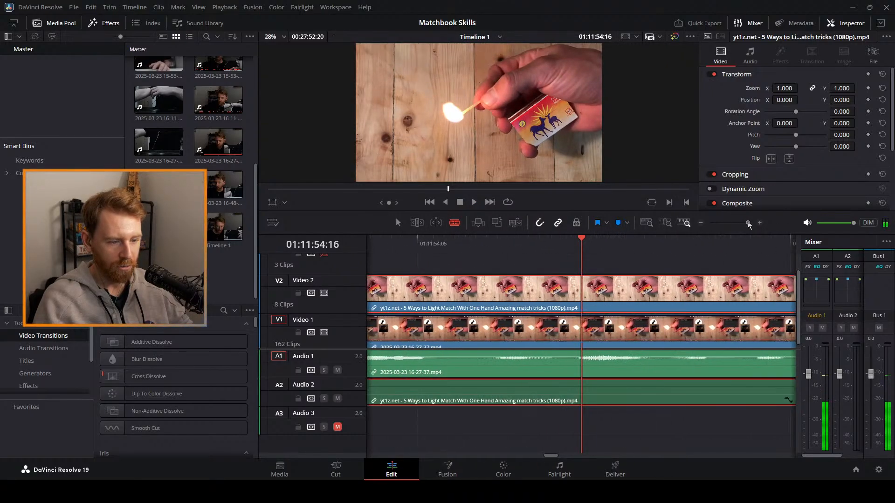
pyautogui.click(575, 247)
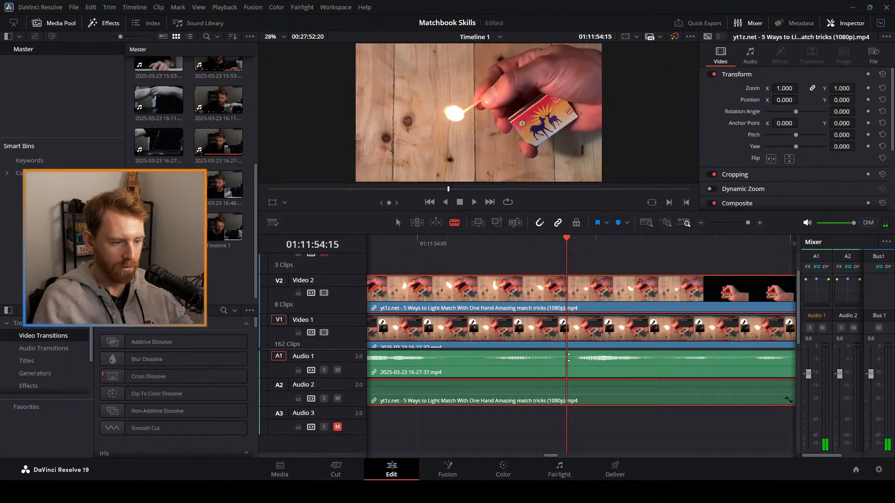
pyautogui.click(574, 328)
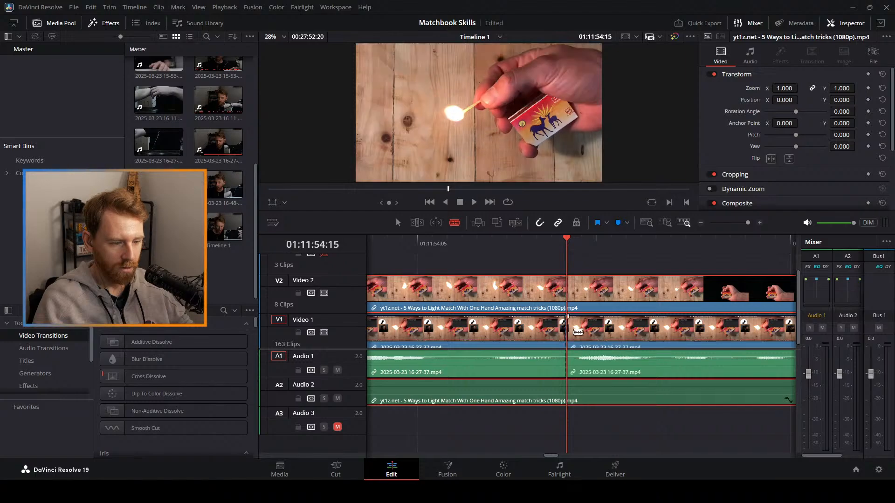
pyautogui.press('a')
pyautogui.moveTo(747, 223)
pyautogui.mouseDown()
pyautogui.moveTo(721, 224)
pyautogui.moveTo(733, 223)
pyautogui.mouseUp()
pyautogui.click(603, 326)
pyautogui.press('BackSpace')
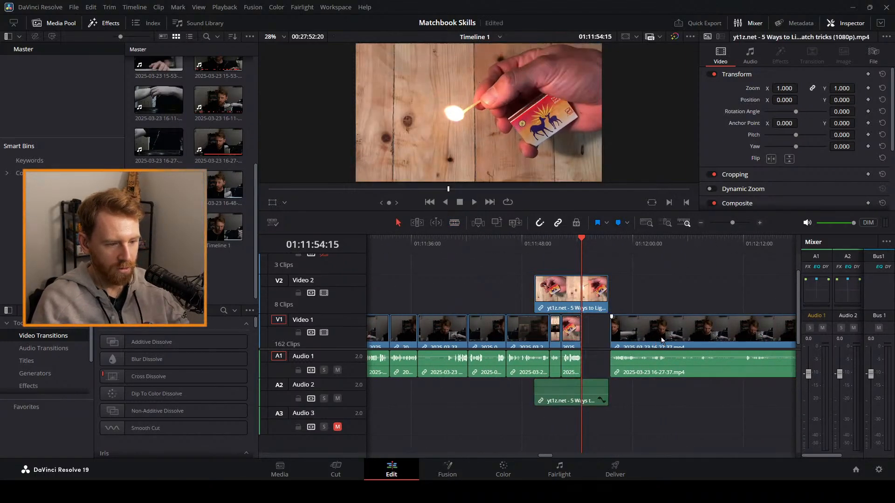
pyautogui.moveTo(659, 330); pyautogui.dragTo(627, 321)
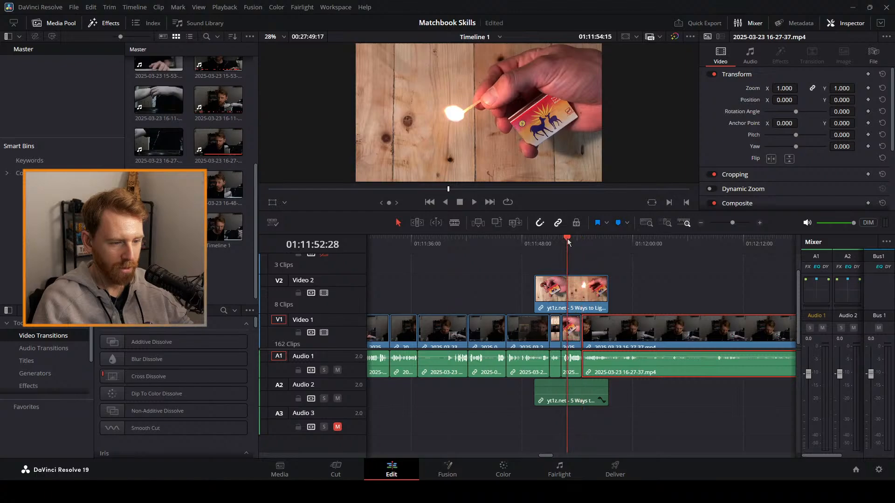
# Play back the new cut and extend the end of the match-lighting excerpt on Video 2 to about 01:11:58.
pyautogui.press('space')
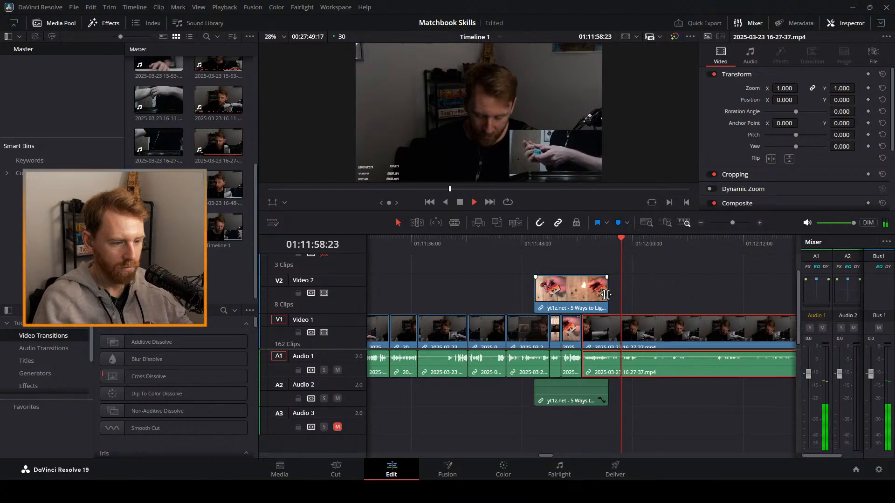
pyautogui.moveTo(603, 293); pyautogui.dragTo(611, 294)
pyautogui.press('/')
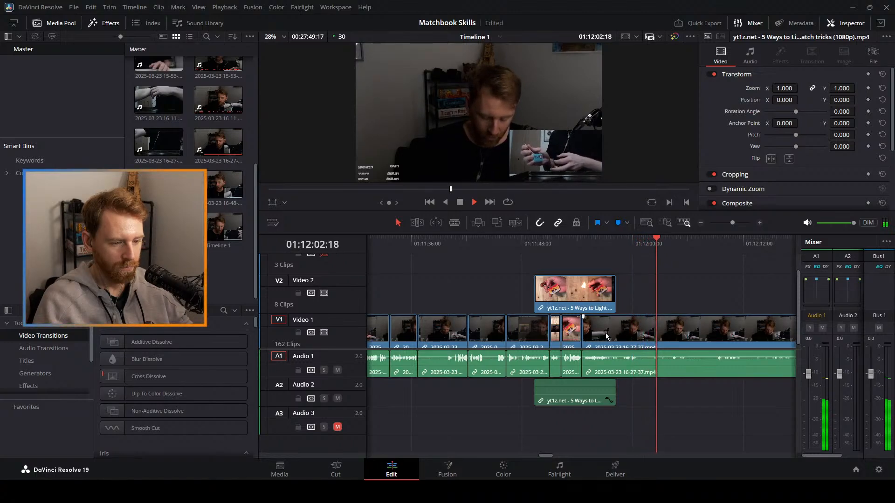
# Play back the stretch after the match-lighting excerpt, and replay the excerpt from before its start to check the Video 1 cuts.
pyautogui.press('space')
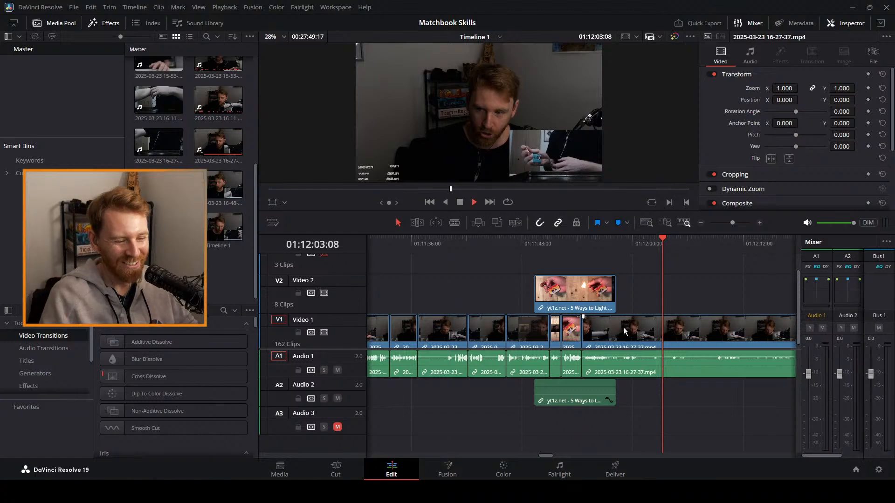
pyautogui.press('space')
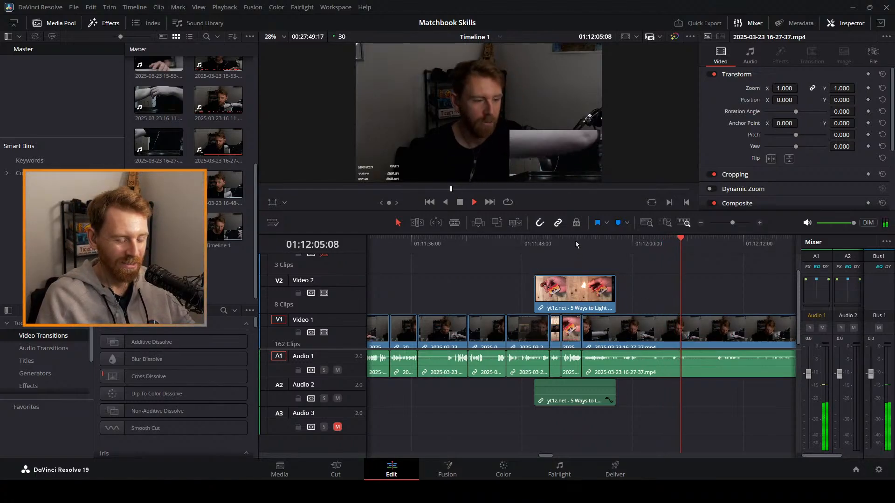
pyautogui.moveTo(559, 239); pyautogui.dragTo(541, 243)
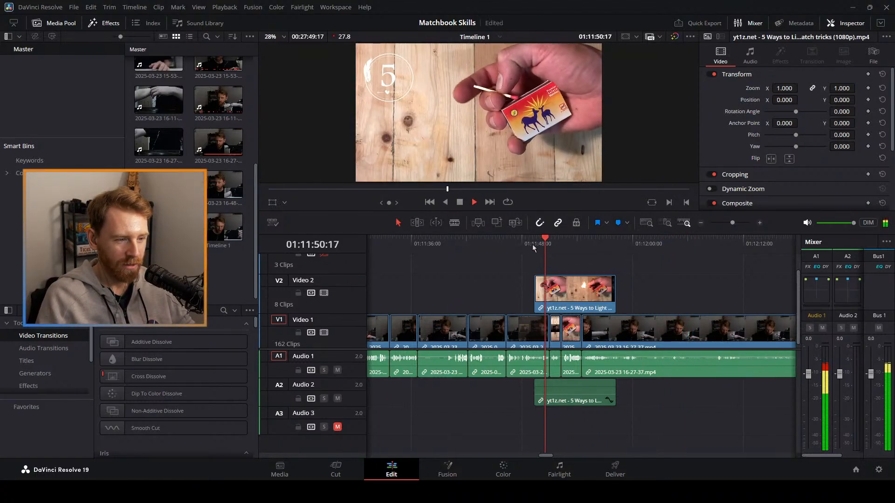
pyautogui.click(532, 244)
pyautogui.click(506, 244)
pyautogui.press('b')
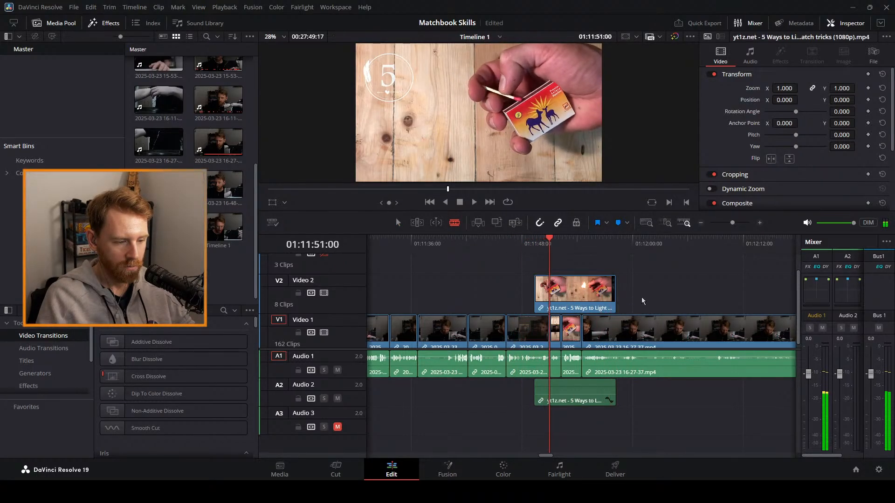
pyautogui.press('space')
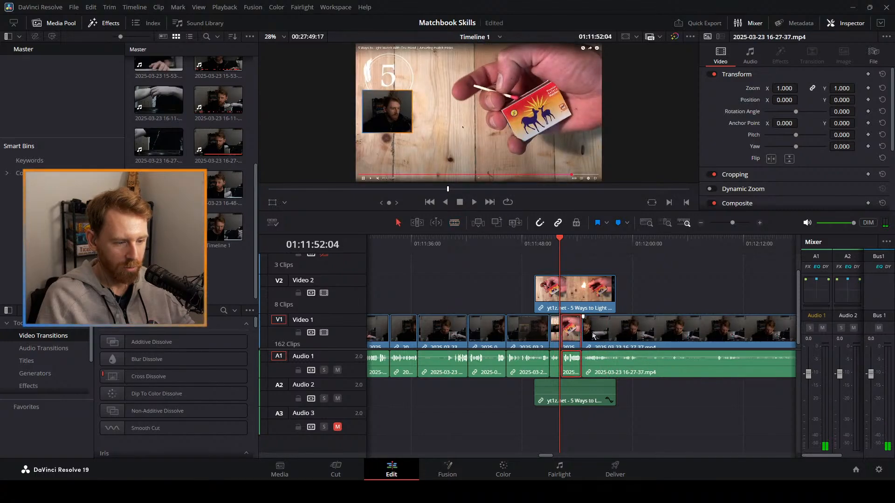
# Try moving the Video 1 clips from 01:11:52 about two seconds later and extending the first one's start back to fill the gap.
pyautogui.moveTo(604, 335); pyautogui.dragTo(626, 331)
pyautogui.press('space')
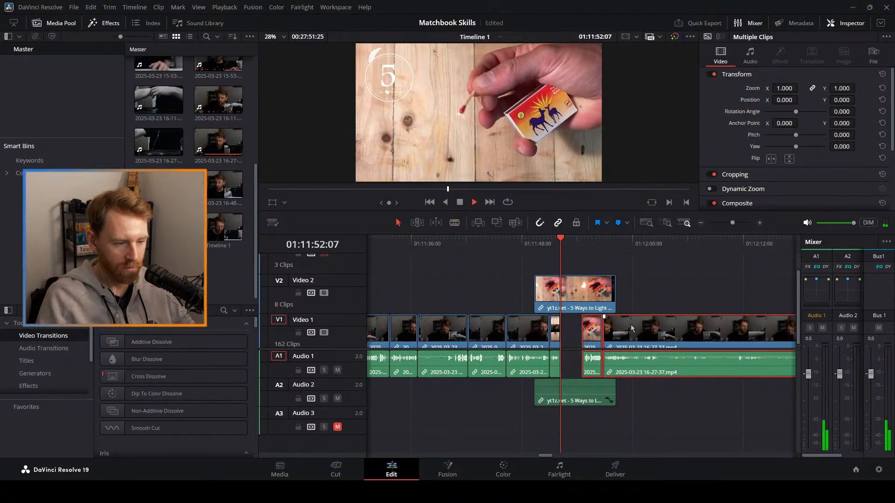
pyautogui.press('space')
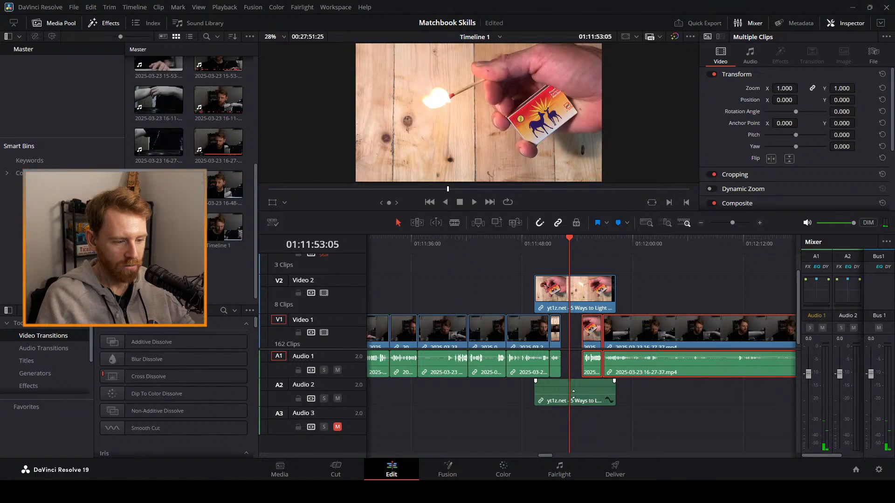
pyautogui.press('space')
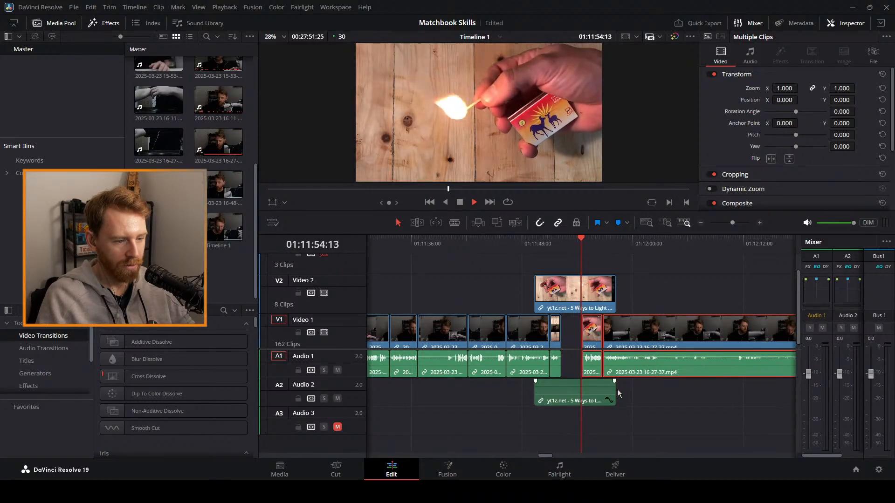
pyautogui.press('space')
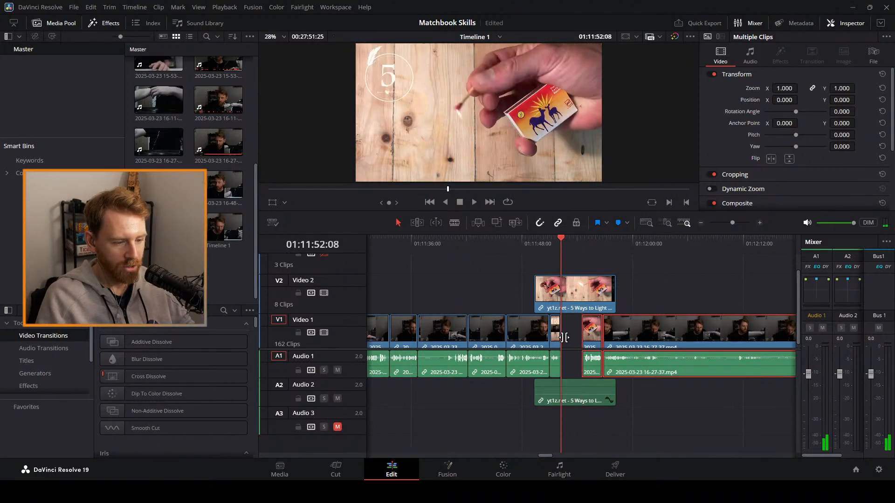
pyautogui.moveTo(583, 339); pyautogui.dragTo(564, 334)
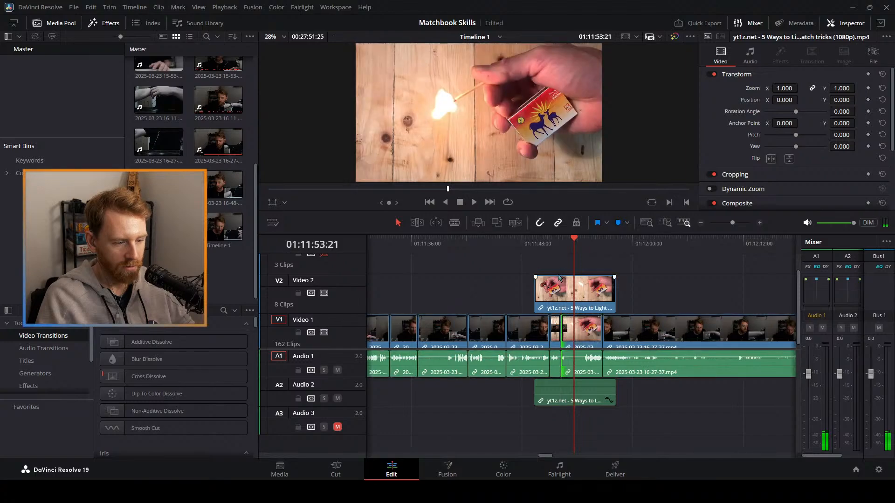
# Try deleting the short Video 1 clip under the excerpt, extend the following clip's start back over the gap, and play back the result.
pyautogui.click(555, 245)
pyautogui.press('space')
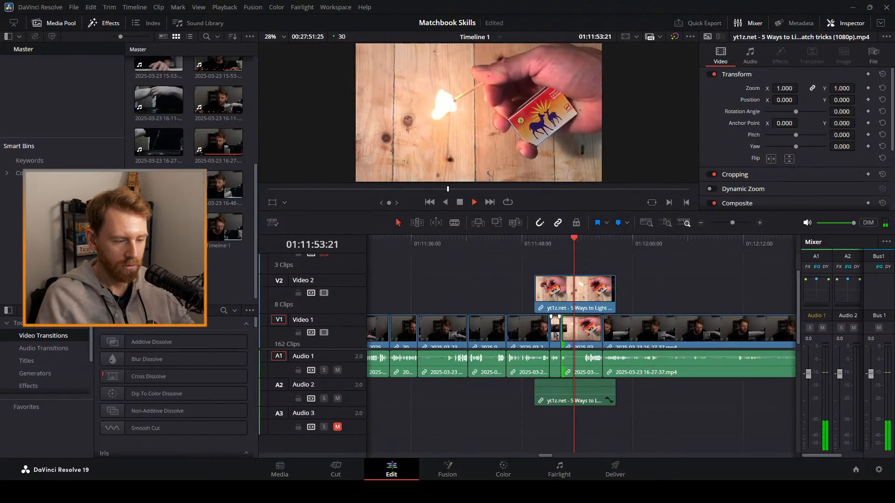
pyautogui.press('space')
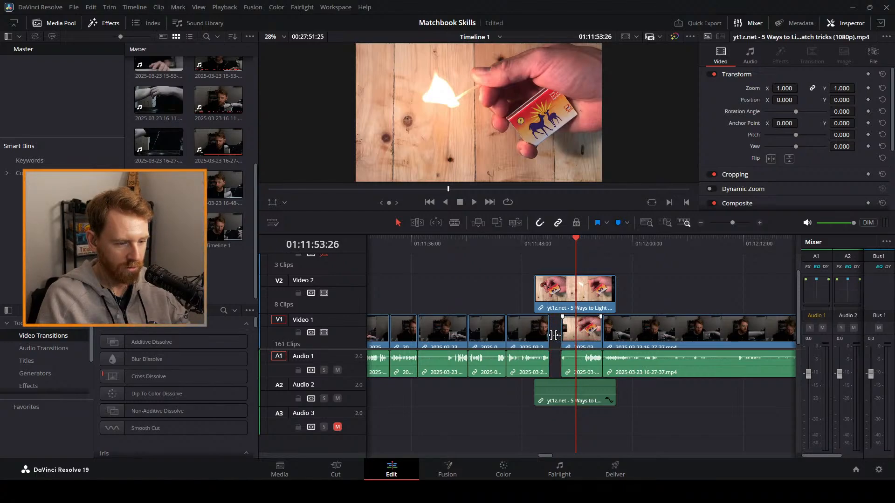
pyautogui.moveTo(563, 332); pyautogui.dragTo(551, 326)
pyautogui.click(542, 246)
pyautogui.press('space')
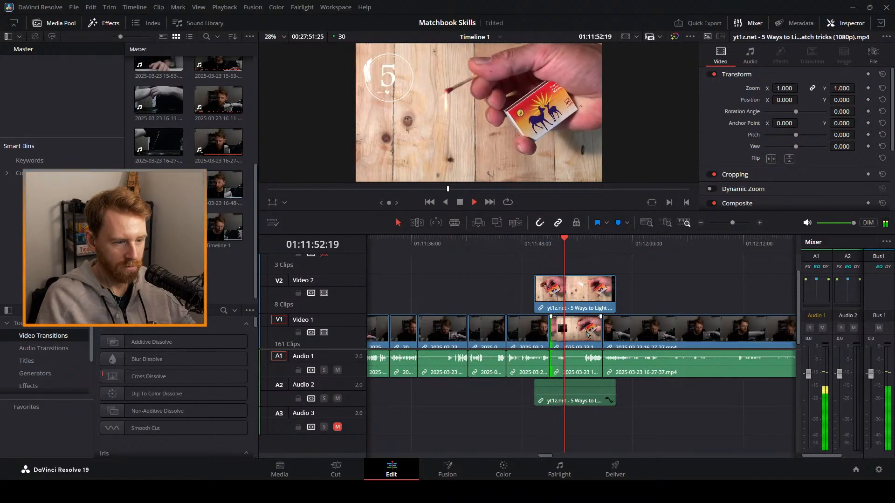
# Try adjusting the extended Video 1 clip under the excerpt, and replay the excerpt from its start.
pyautogui.moveTo(551, 332); pyautogui.dragTo(580, 332)
pyautogui.click(623, 331)
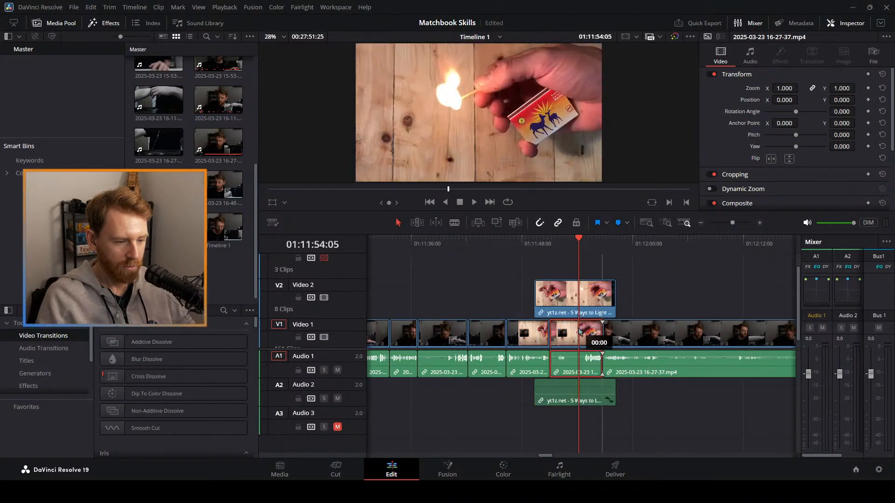
pyautogui.click(533, 243)
pyautogui.press('space')
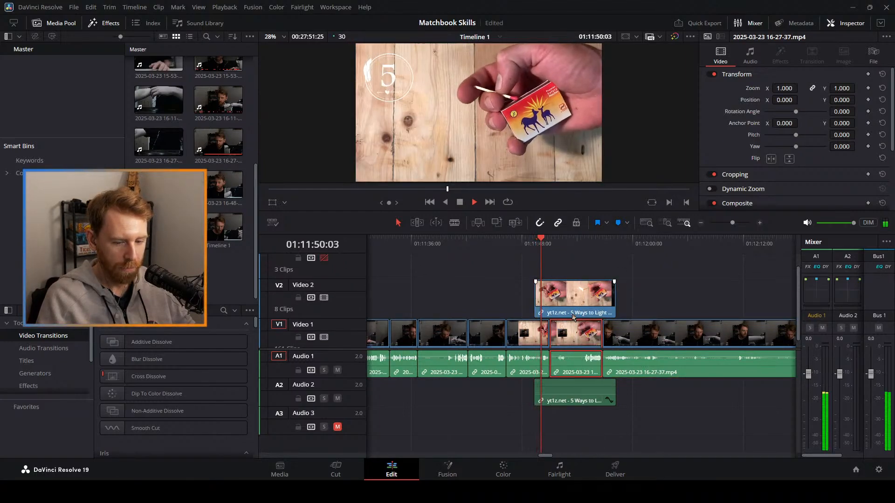
pyautogui.press('space')
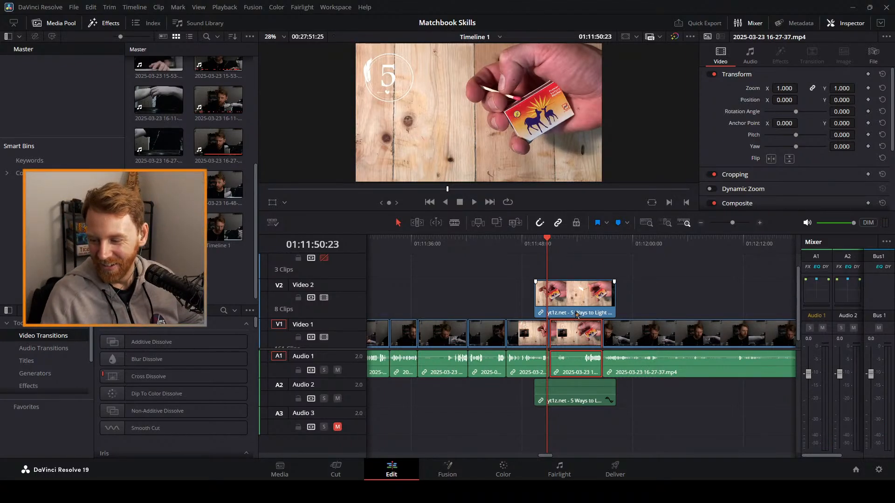
pyautogui.press('space')
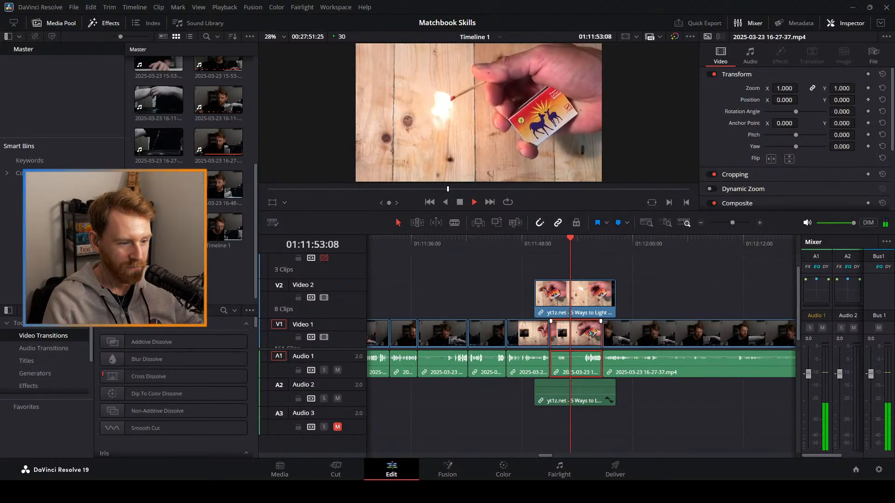
# Try shifting the match-lighting excerpt on Video 2 slightly earlier, and play back the lead-in before it.
pyautogui.moveTo(568, 296)
pyautogui.mouseDown()
pyautogui.moveTo(584, 296)
pyautogui.moveTo(566, 297)
pyautogui.mouseUp()
pyautogui.click(513, 243)
pyautogui.press('space')
pyautogui.press('space')
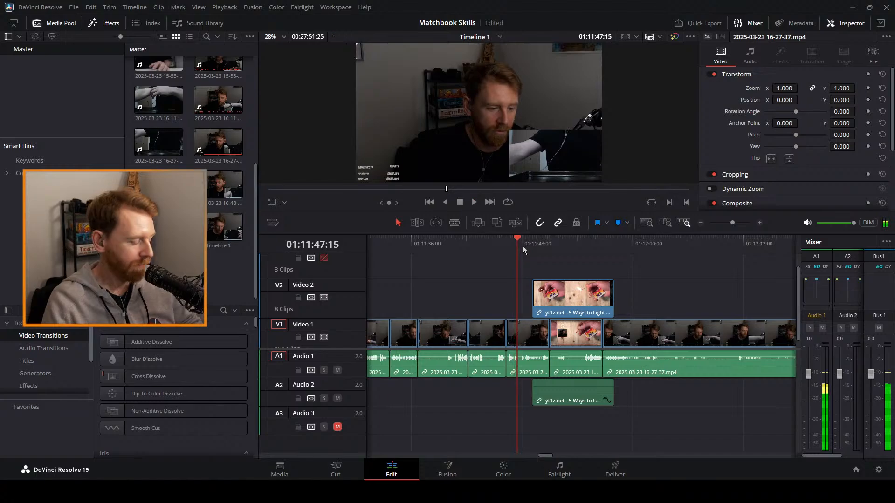
# Undo the excerpt shift, the clip extensions, the deletion of the short clip and the move of the following Video 1 clips.
pyautogui.hotkey('ctrl', 'z')
pyautogui.press('space')
pyautogui.press('space')
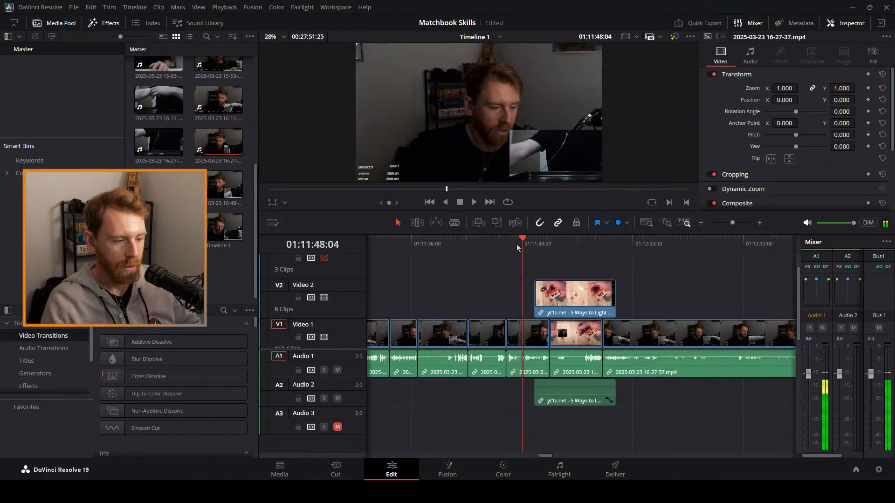
pyautogui.hotkey('ctrl', 'z')
pyautogui.press('space')
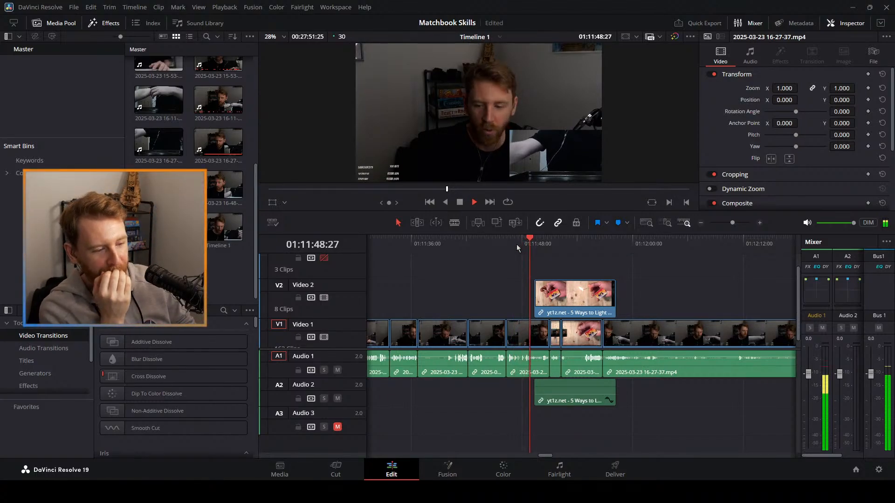
pyautogui.press('space')
pyautogui.hotkey('ctrl', 'z')
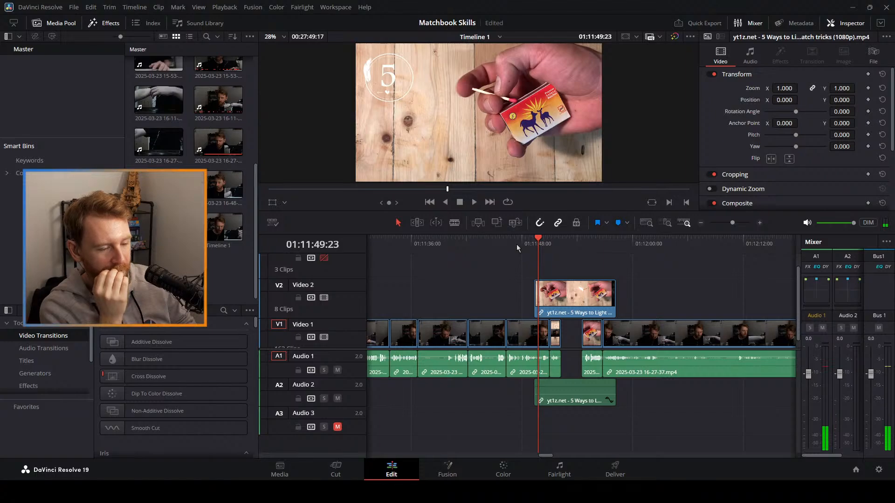
pyautogui.hotkey('ctrl', 'z')
# Play back the excerpt and split the Video 1 clip at 01:11:57:23, just before the excerpt ends.
pyautogui.press('space')
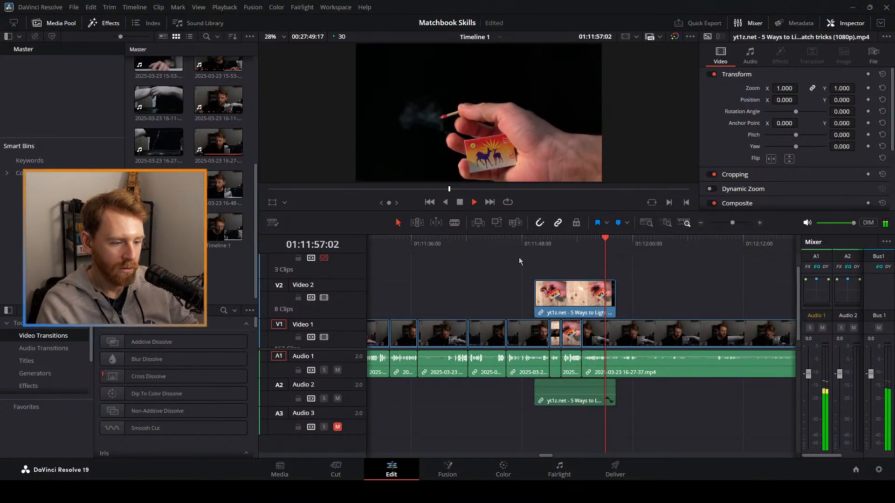
pyautogui.press('space')
pyautogui.click(600, 242)
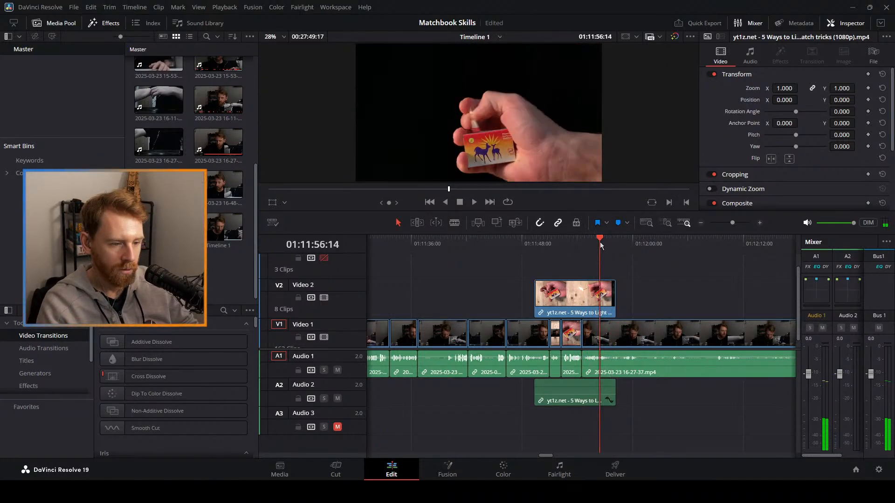
pyautogui.press('space')
pyautogui.press('b')
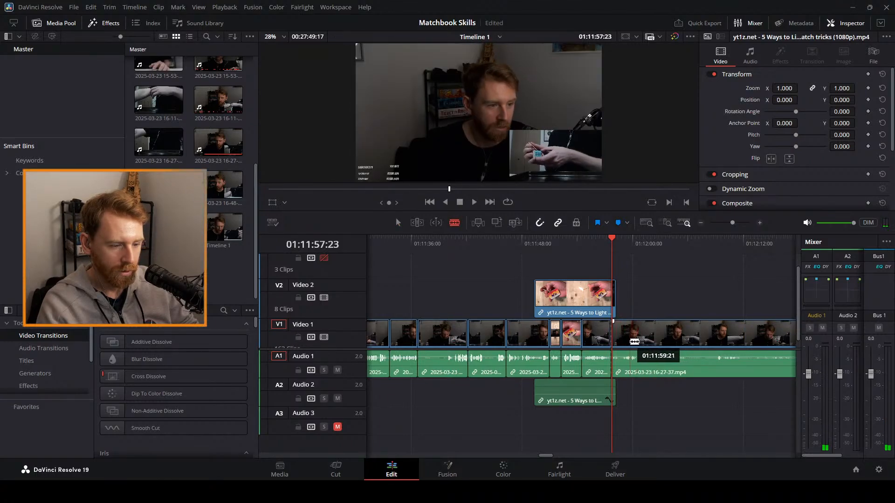
pyautogui.press('a')
# Split the Video 1 clip at 01:12:26:02, delete the part between 01:11:57:23 and that cut, and move the following clip back to close the gap.
pyautogui.press('space')
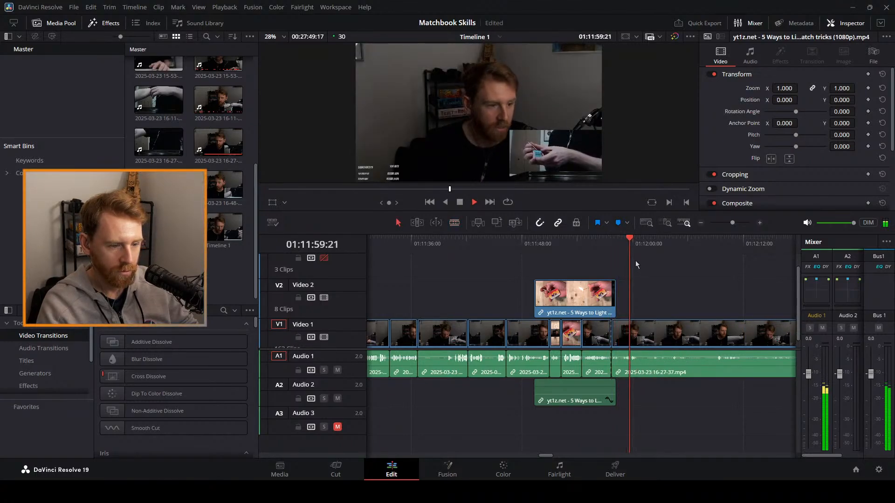
pyautogui.moveTo(631, 242); pyautogui.dragTo(733, 223)
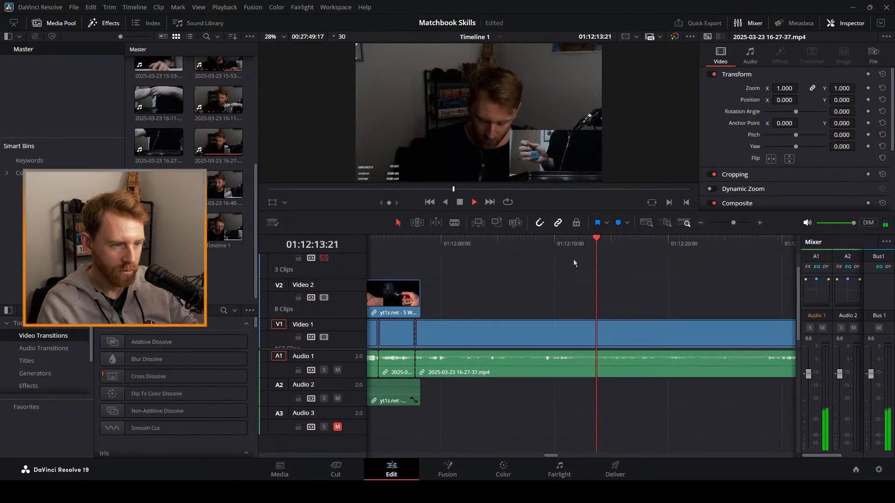
pyautogui.press('space')
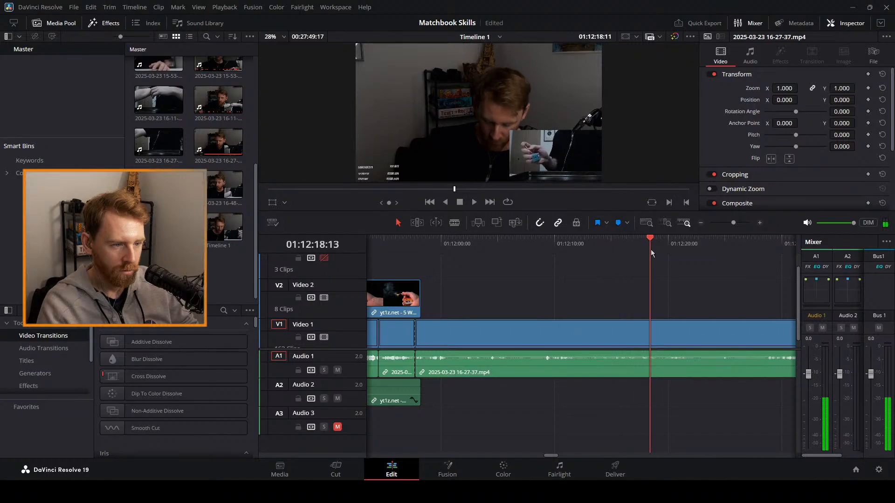
pyautogui.moveTo(693, 250); pyautogui.dragTo(720, 248)
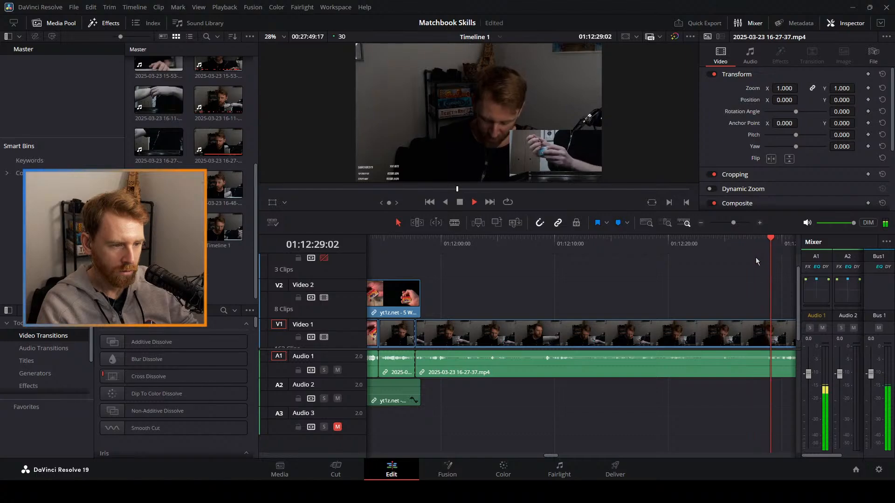
pyautogui.click(706, 245)
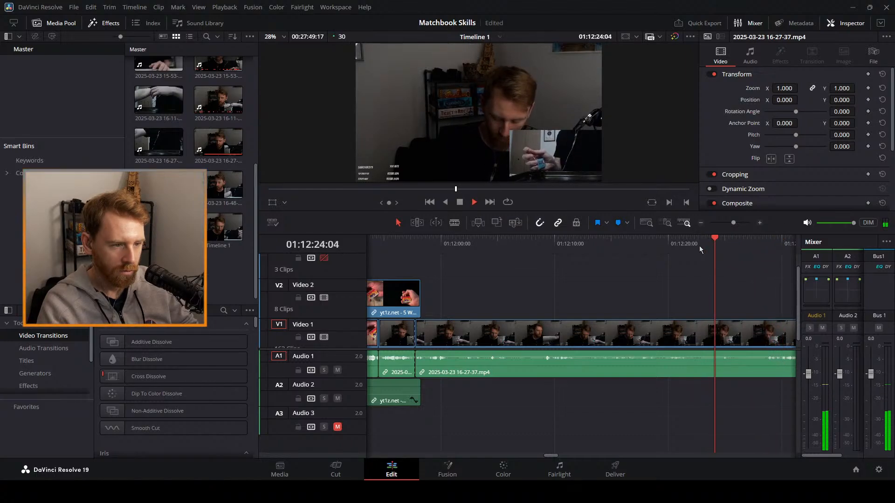
pyautogui.press('space')
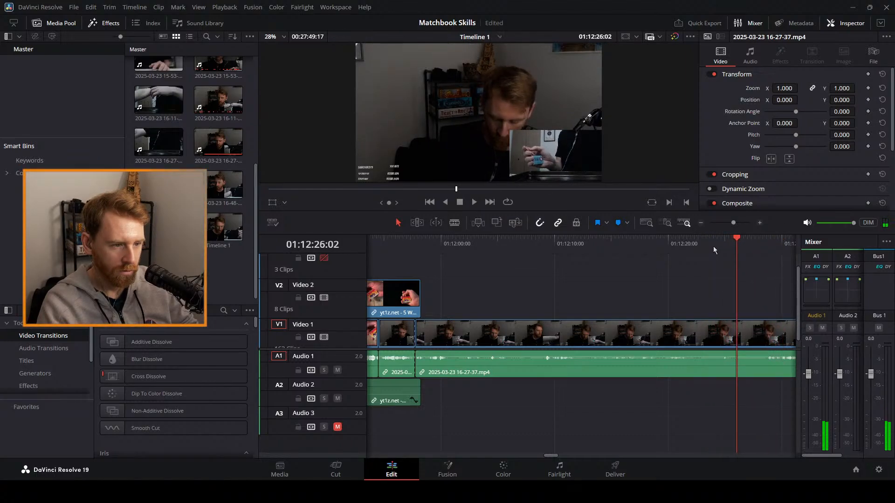
pyautogui.press('b')
pyautogui.click(660, 341)
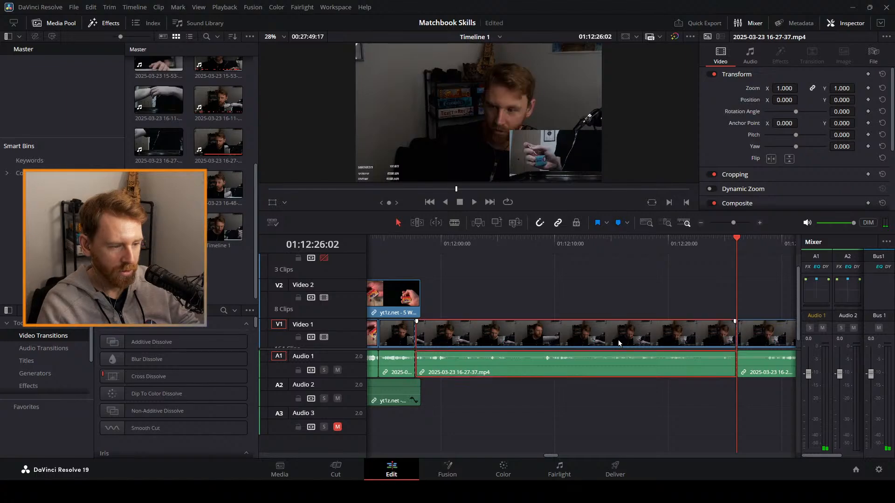
pyautogui.press('BackSpace')
pyautogui.moveTo(767, 333); pyautogui.dragTo(449, 339)
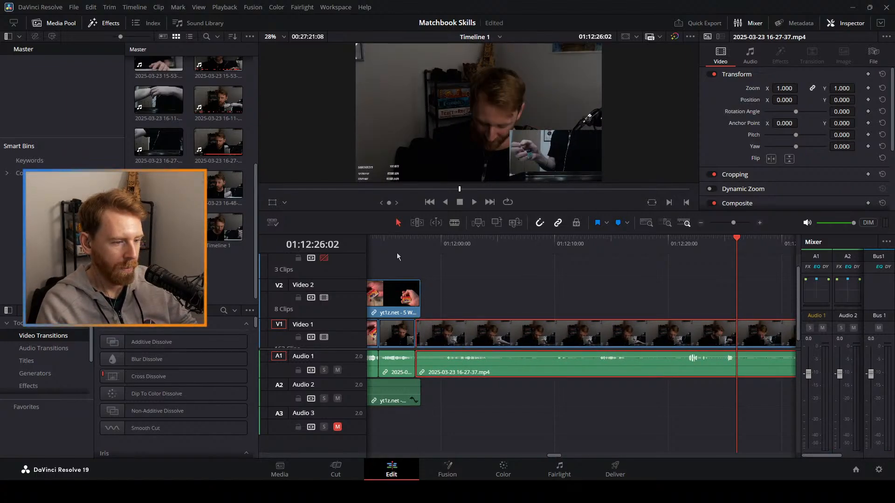
# Play back the uncut Video 1 clip following the match-lighting excerpt up to 01:12:22:18, looking for a cut point.
pyautogui.click(396, 248)
pyautogui.press('space')
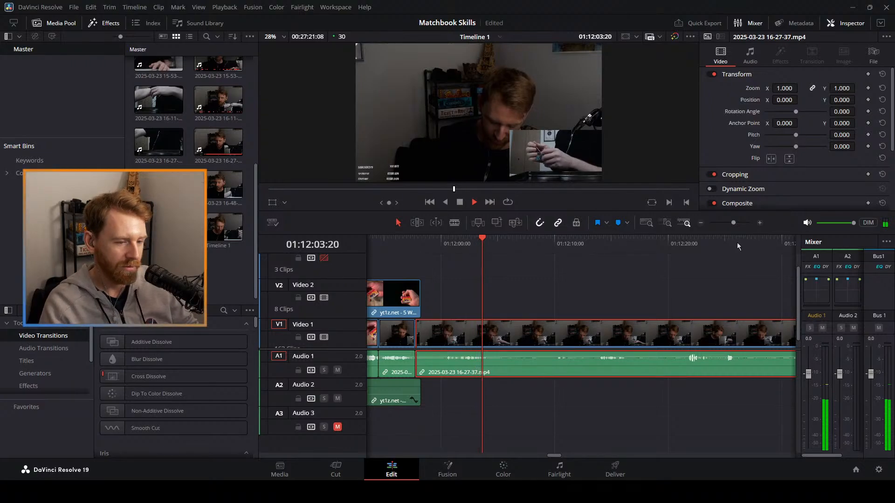
pyautogui.moveTo(733, 222)
pyautogui.mouseDown()
pyautogui.moveTo(725, 222)
pyautogui.moveTo(733, 223)
pyautogui.mouseUp()
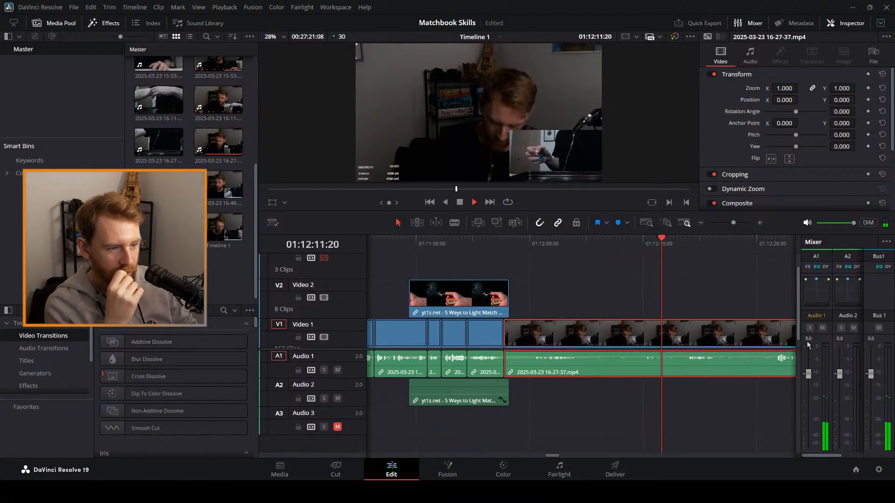
pyautogui.click(588, 296)
pyautogui.press('b')
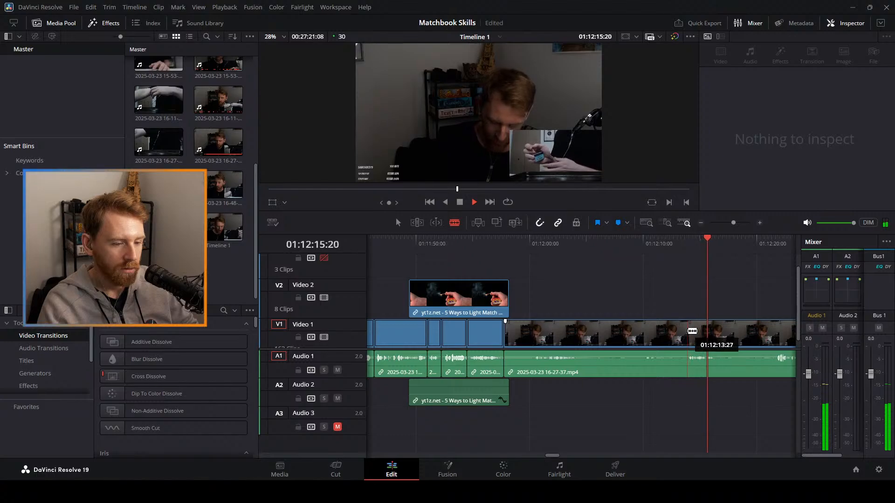
pyautogui.press('a')
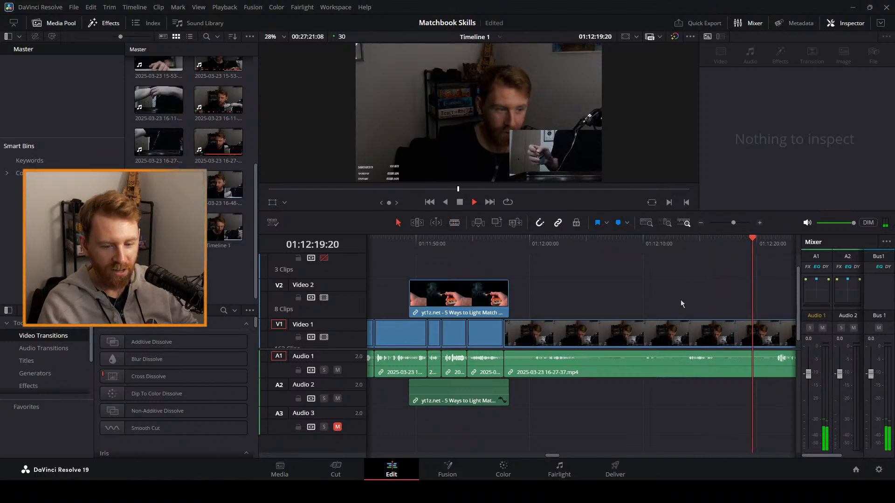
pyautogui.press('b')
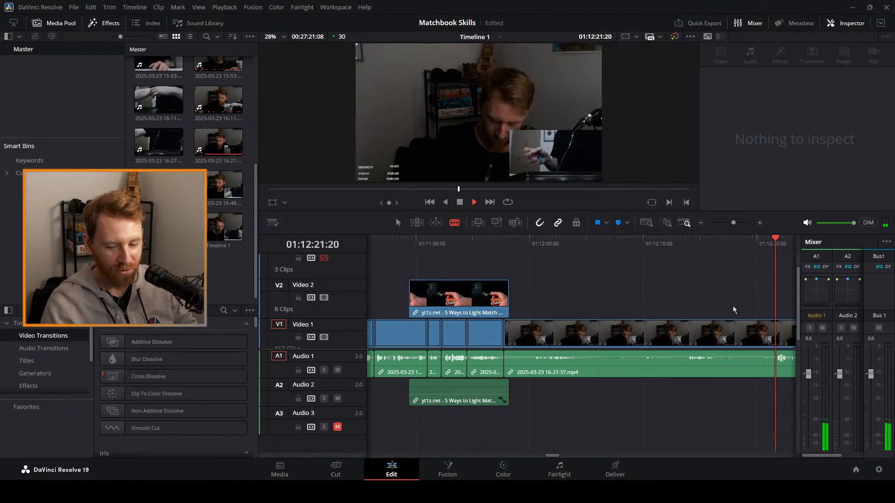
pyautogui.press('space')
pyautogui.press('a')
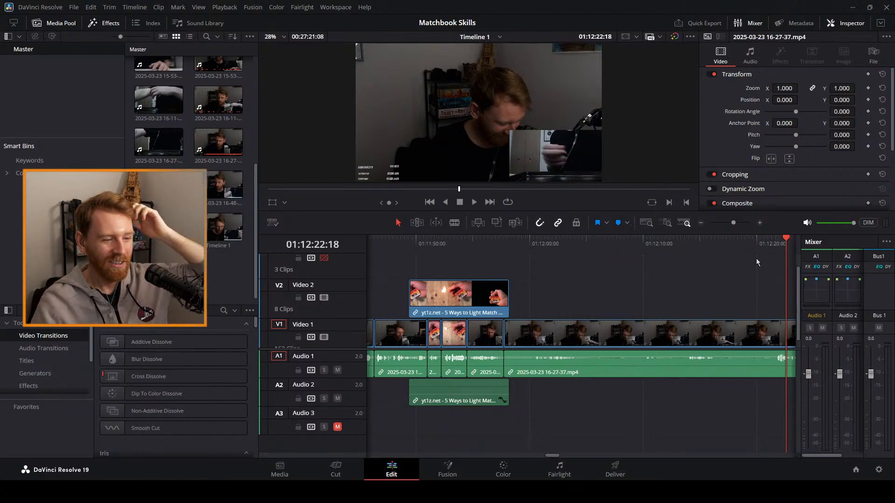
# Review the already edited section of the timeline between about 01:09:08 and 01:10:01.
pyautogui.moveTo(733, 223); pyautogui.dragTo(723, 227)
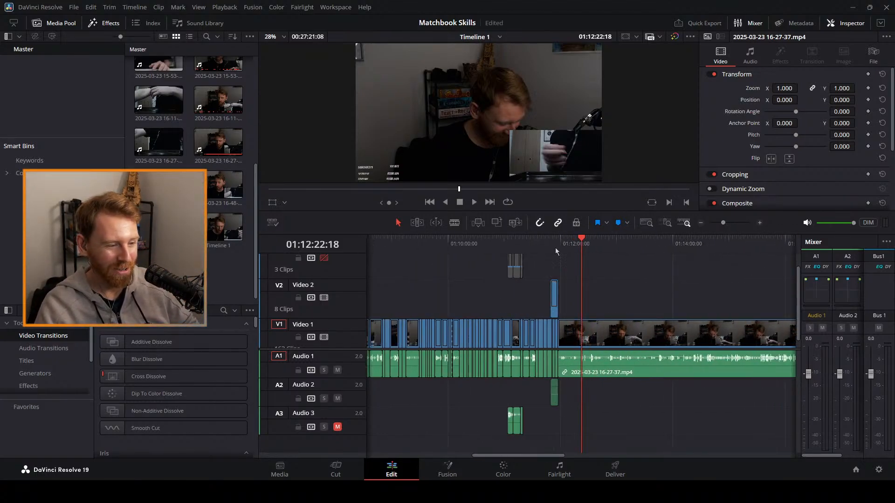
pyautogui.click(474, 248)
pyautogui.click(397, 246)
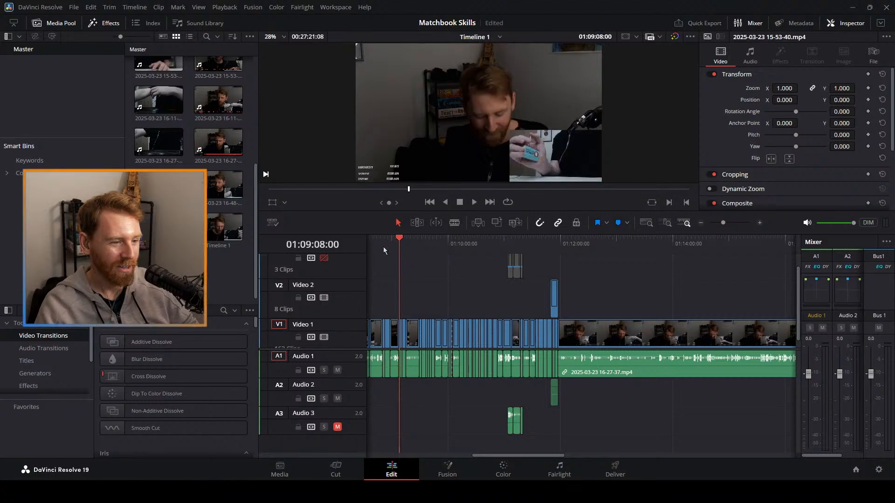
pyautogui.click(383, 247)
pyautogui.moveTo(416, 249); pyautogui.dragTo(448, 252)
pyautogui.press('space')
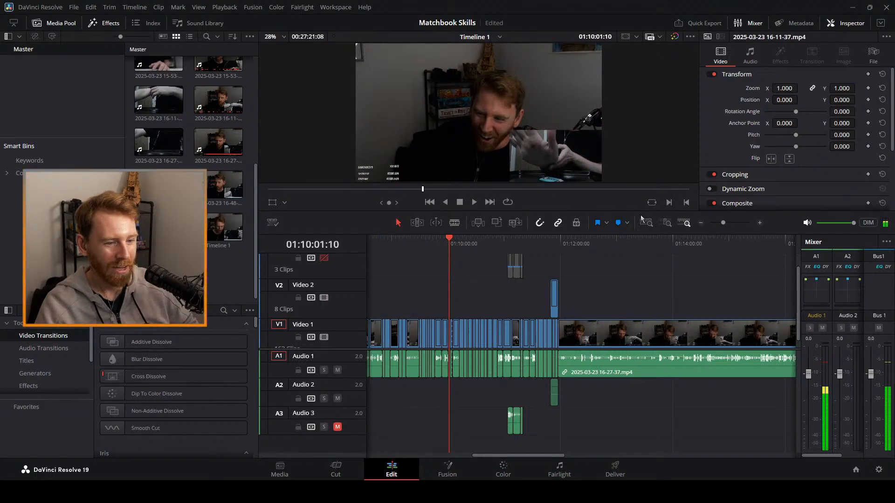
# Enlarge the timeline viewer to 49% by giving it more height, and play back the footage from about 01:09:22 to 01:09:30.
pyautogui.moveTo(641, 217); pyautogui.dragTo(583, 353)
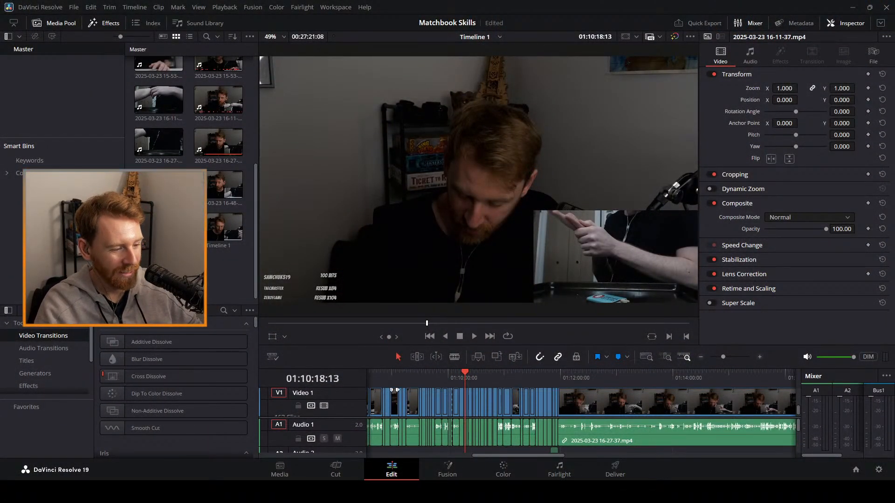
pyautogui.moveTo(454, 377); pyautogui.dragTo(481, 375)
pyautogui.press('space')
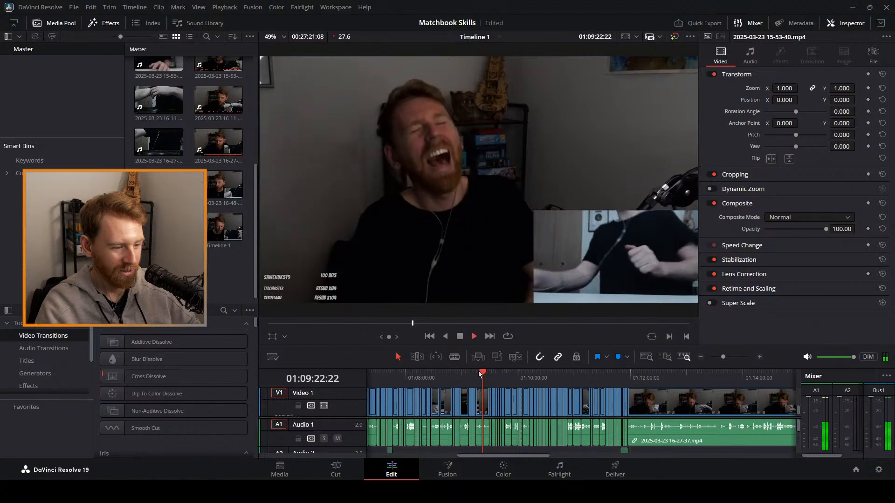
pyautogui.click(476, 373)
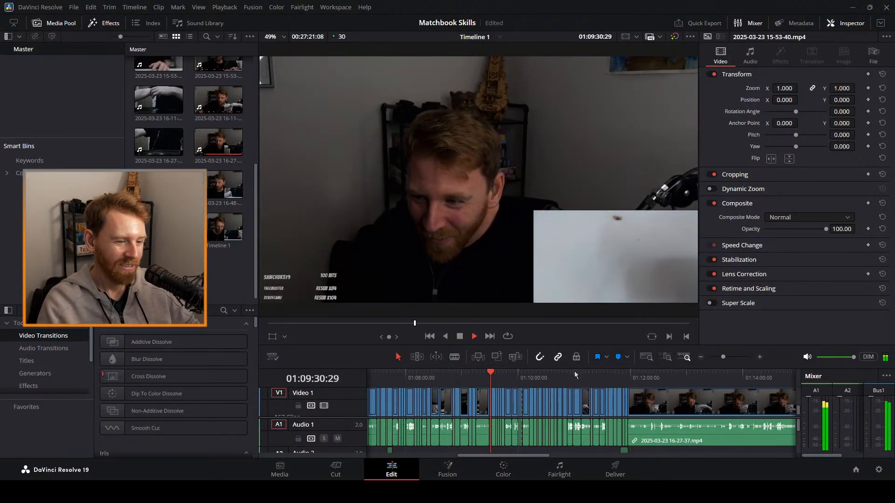
pyautogui.press('space')
# Sample playback across the whole timeline, checking the start of the uncut clip and the edited parts around 01:00:37, 01:03:49 and 01:04:33.
pyautogui.moveTo(722, 356); pyautogui.dragTo(719, 358)
pyautogui.moveTo(459, 382); pyautogui.dragTo(411, 385)
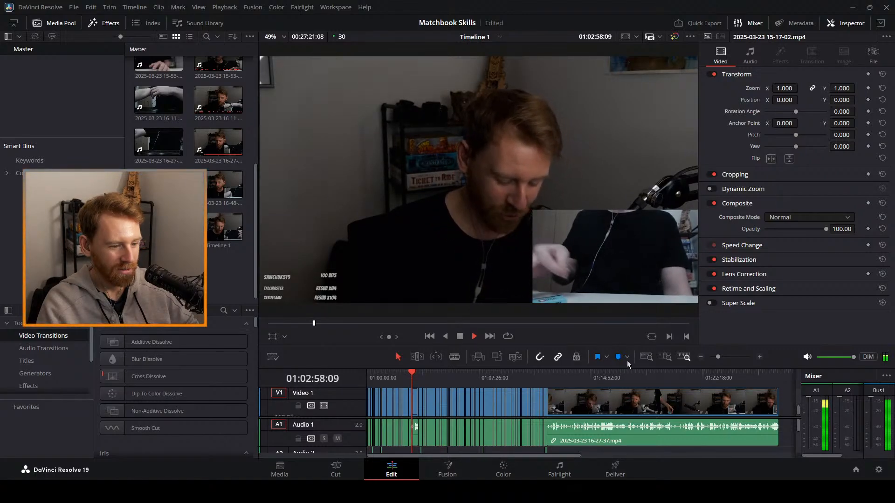
pyautogui.click(547, 375)
pyautogui.press('space')
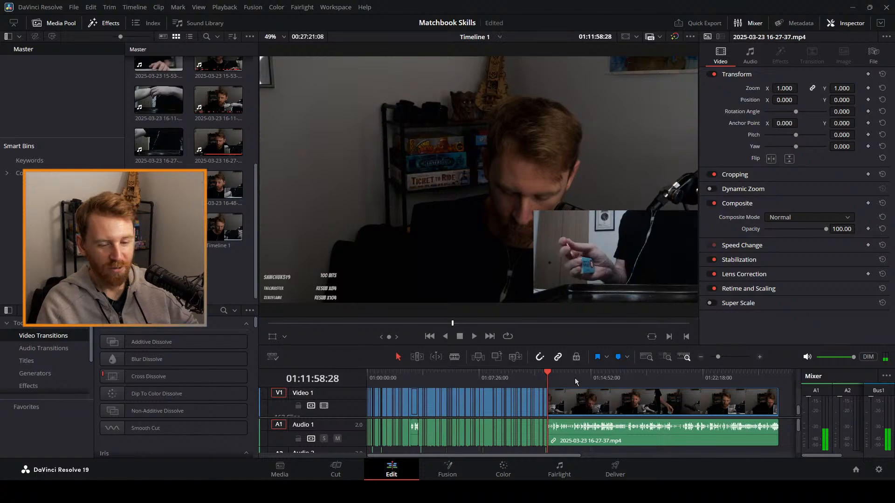
pyautogui.press('space')
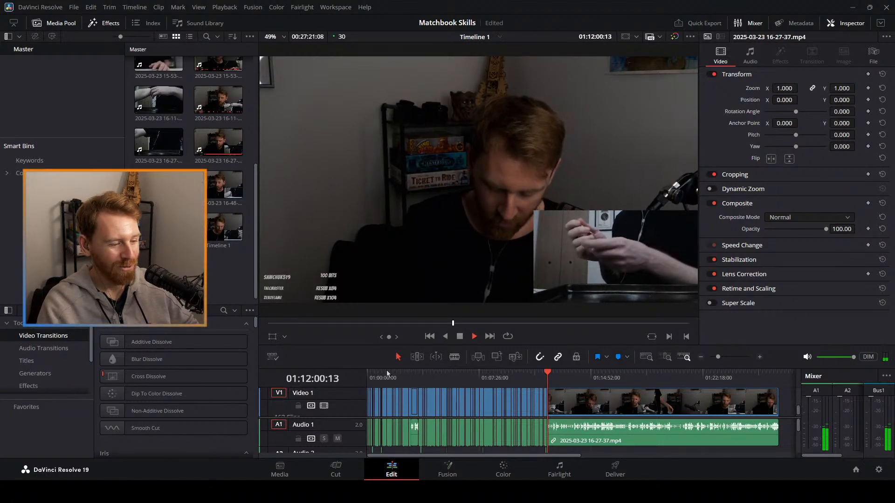
pyautogui.press('space')
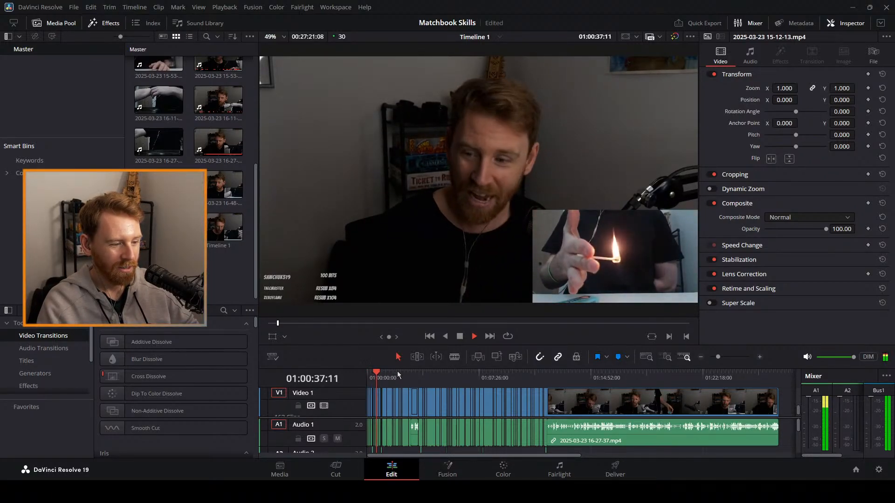
pyautogui.click(392, 377)
pyautogui.moveTo(407, 377); pyautogui.dragTo(435, 373)
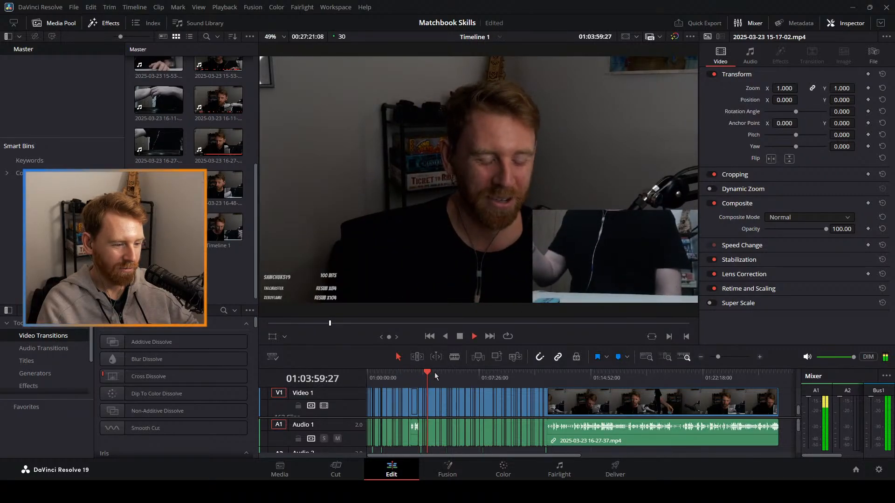
pyautogui.click(424, 374)
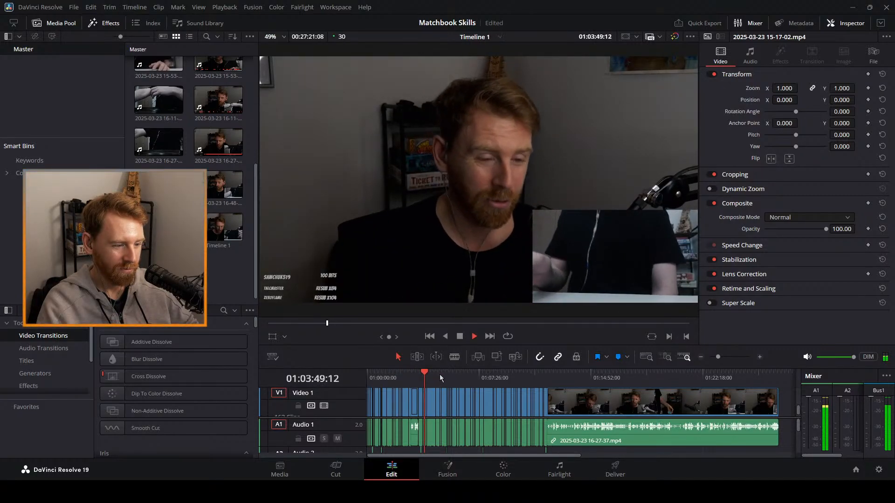
pyautogui.click(437, 376)
pyautogui.click(435, 377)
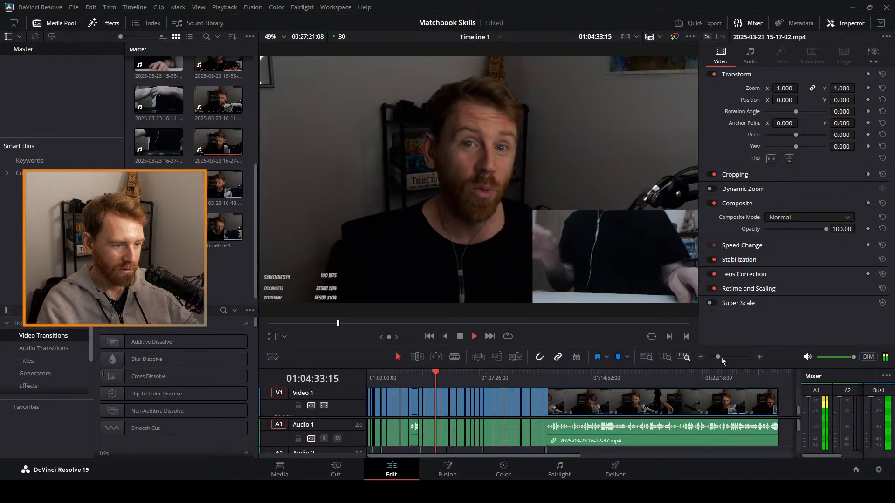
# Play back the edited clips at a closer timeline scale, checking around 01:04:37, the gap at 01:06:06 and 01:06:24.
pyautogui.moveTo(722, 357); pyautogui.dragTo(730, 359)
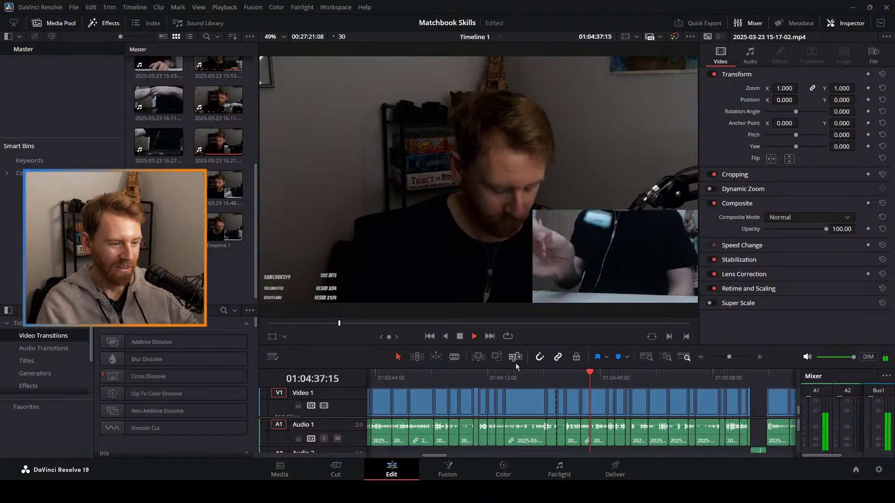
pyautogui.moveTo(729, 357); pyautogui.dragTo(732, 357)
pyautogui.click(608, 375)
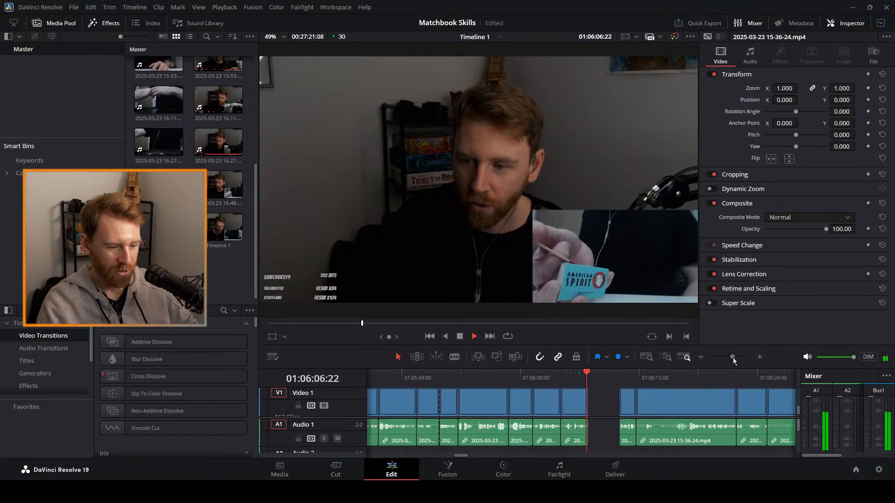
pyautogui.click(629, 371)
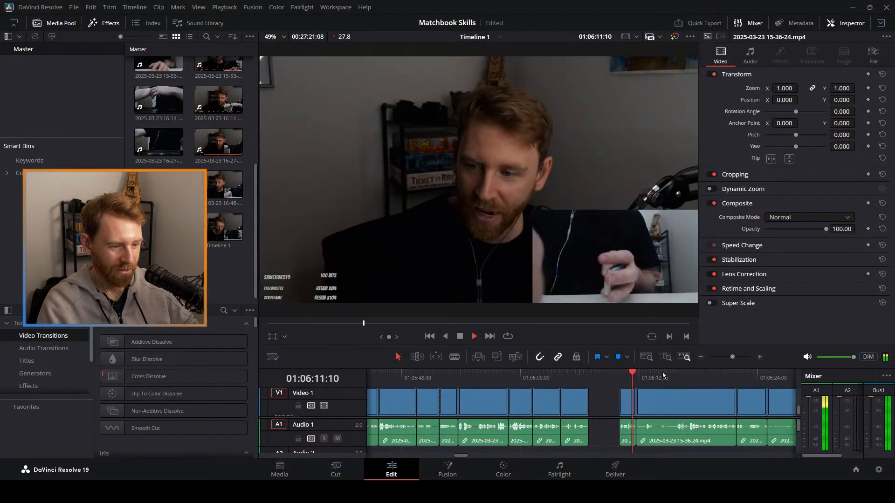
pyautogui.click(662, 372)
pyautogui.click(757, 372)
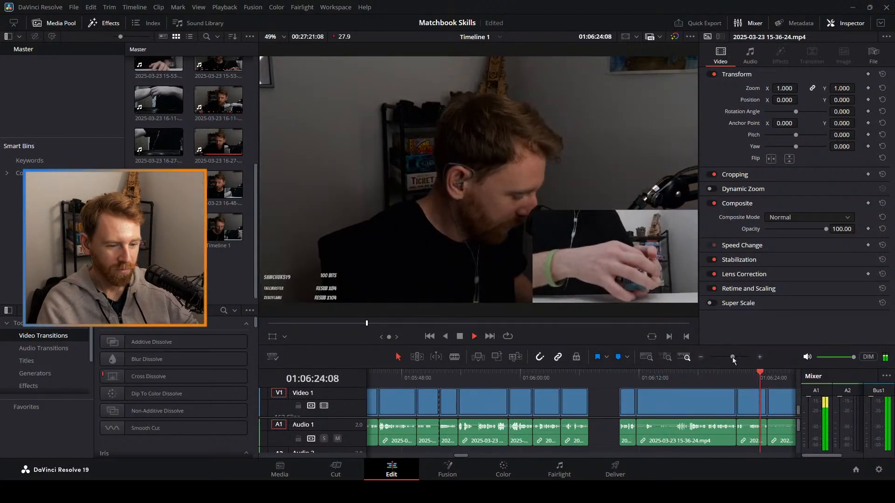
# Review the matchbook attempts between about 01:06:45 and 01:07:30, examining the moment the match lights near 01:07:28.
pyautogui.moveTo(732, 357); pyautogui.dragTo(724, 357)
pyautogui.click(603, 376)
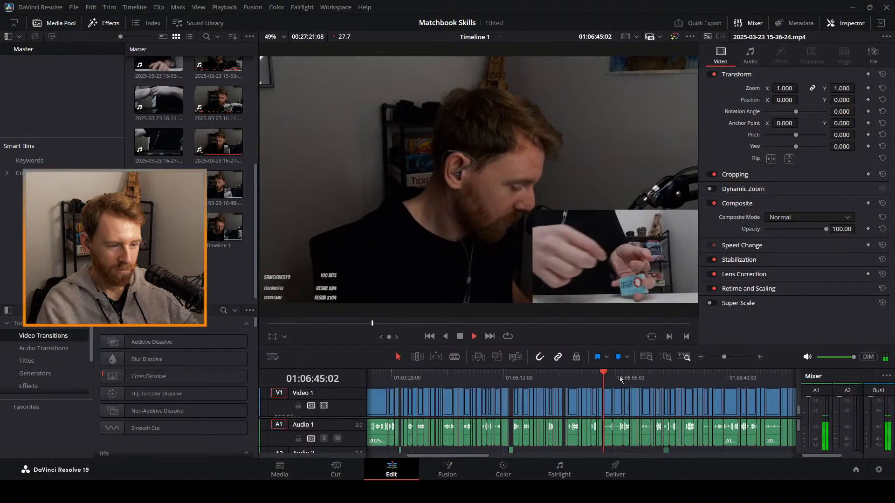
pyautogui.click(623, 376)
pyautogui.click(616, 378)
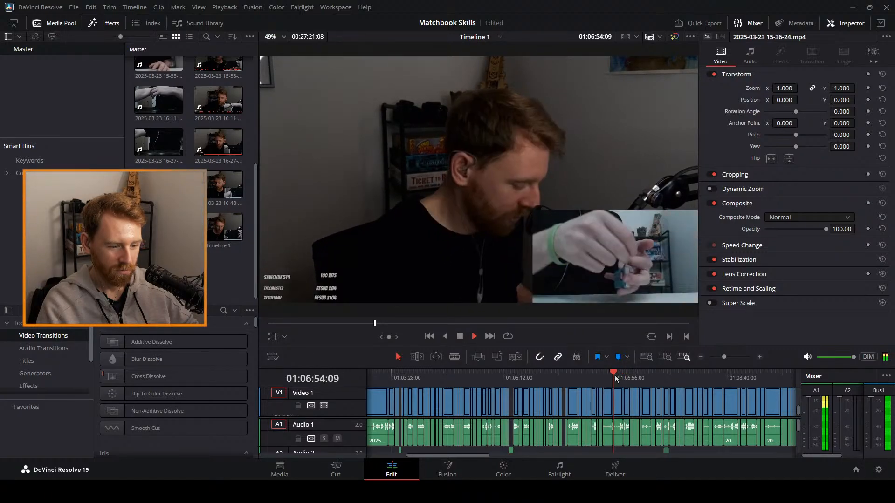
pyautogui.moveTo(627, 376); pyautogui.dragTo(673, 375)
pyautogui.click(643, 375)
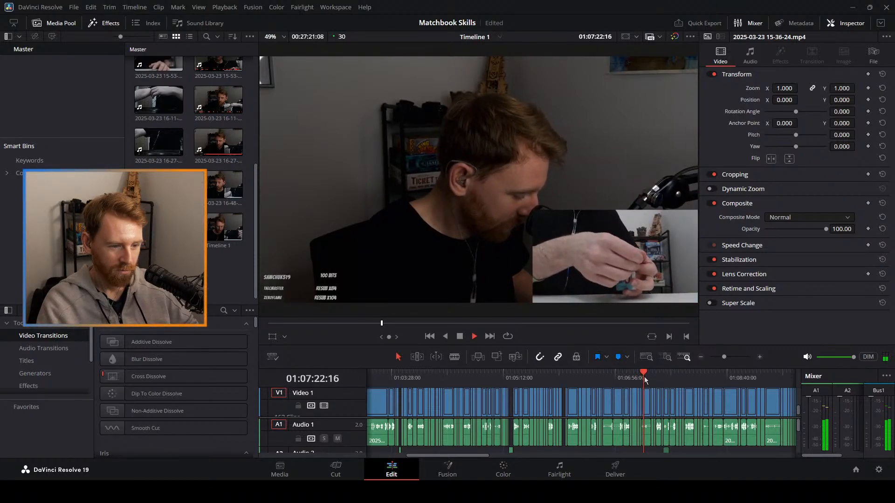
pyautogui.click(730, 359)
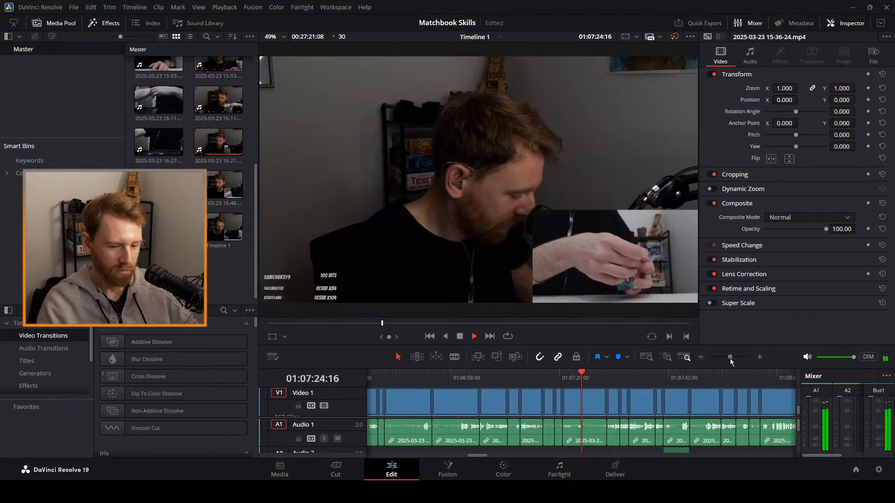
pyautogui.click(615, 377)
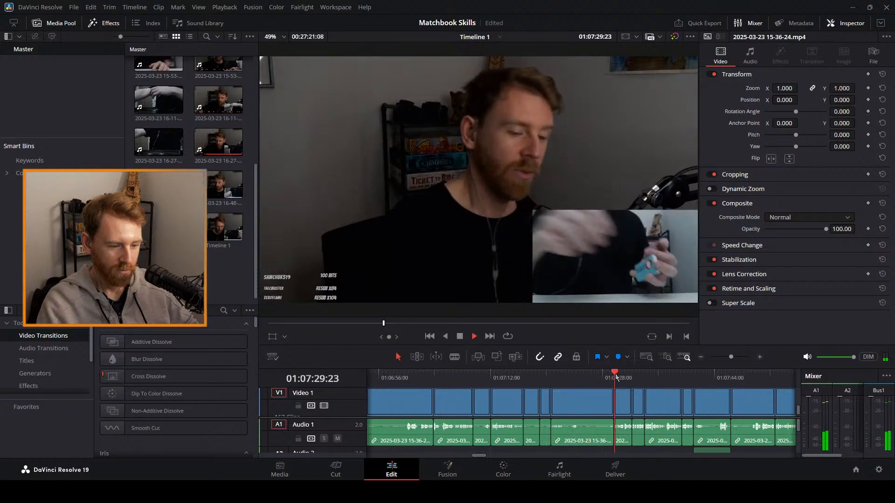
pyautogui.click(599, 376)
pyautogui.click(589, 377)
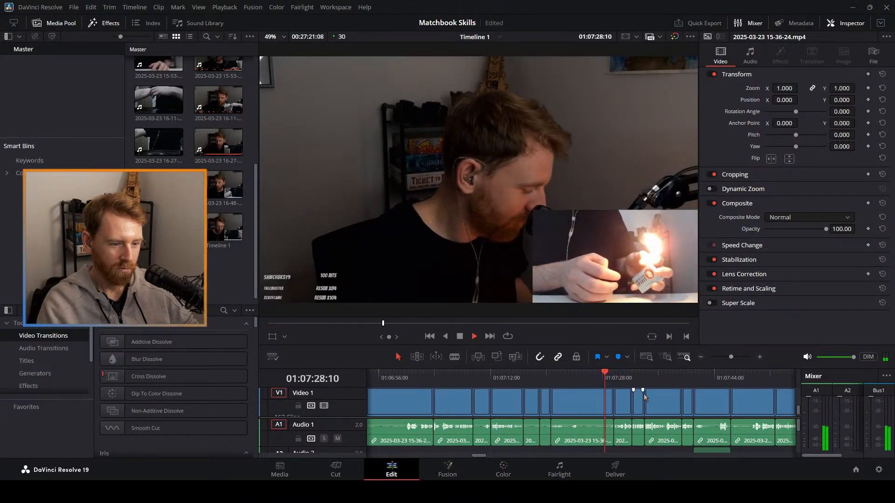
# Play back the end of the edited part from about 01:11:05 and the start of the uncut clip up to 01:12:02:07.
pyautogui.moveTo(731, 357); pyautogui.dragTo(718, 358)
pyautogui.click(522, 377)
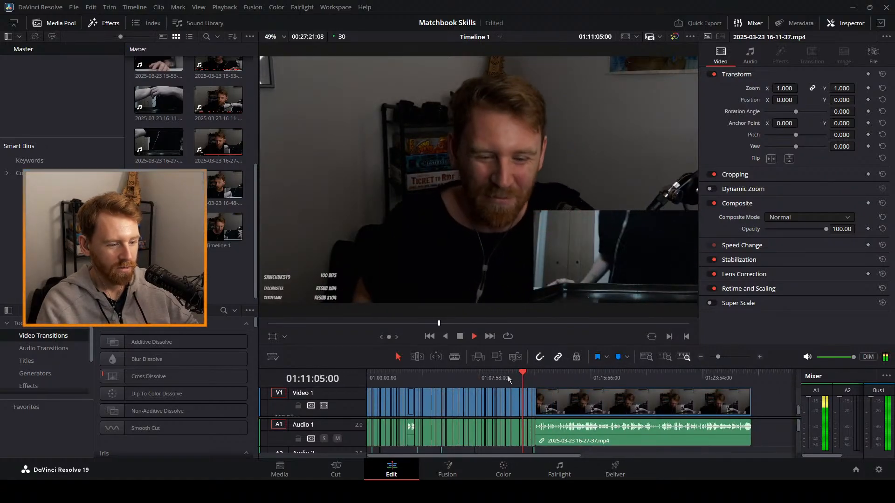
pyautogui.moveTo(508, 375); pyautogui.dragTo(524, 374)
pyautogui.click(538, 375)
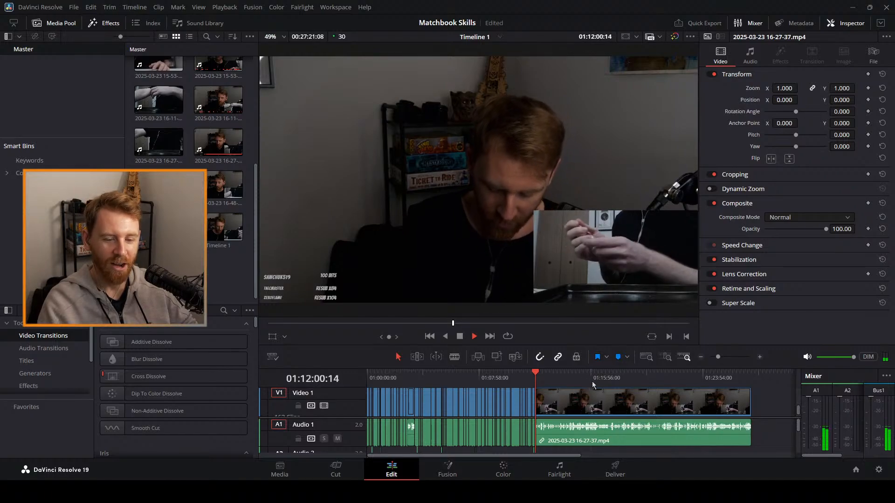
pyautogui.press('space')
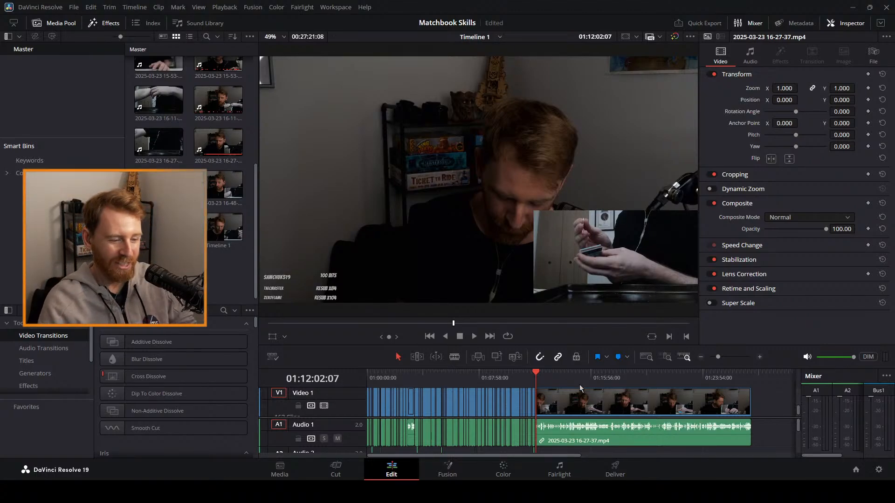
# Examine the match-lighting excerpt at 01:11:54:15, and move the playhead back to the matchbook attempts at 01:06:29:16.
pyautogui.moveTo(718, 357); pyautogui.dragTo(733, 357)
pyautogui.moveTo(539, 375); pyautogui.dragTo(513, 376)
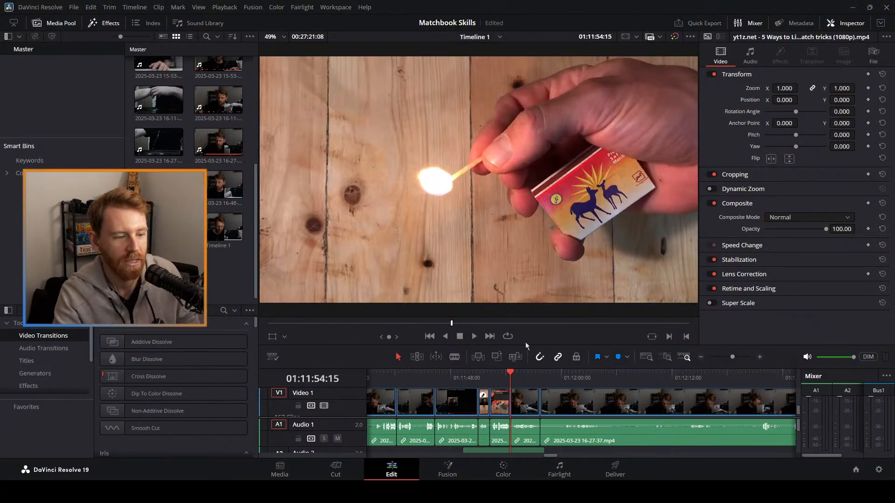
pyautogui.moveTo(732, 358); pyautogui.dragTo(722, 357)
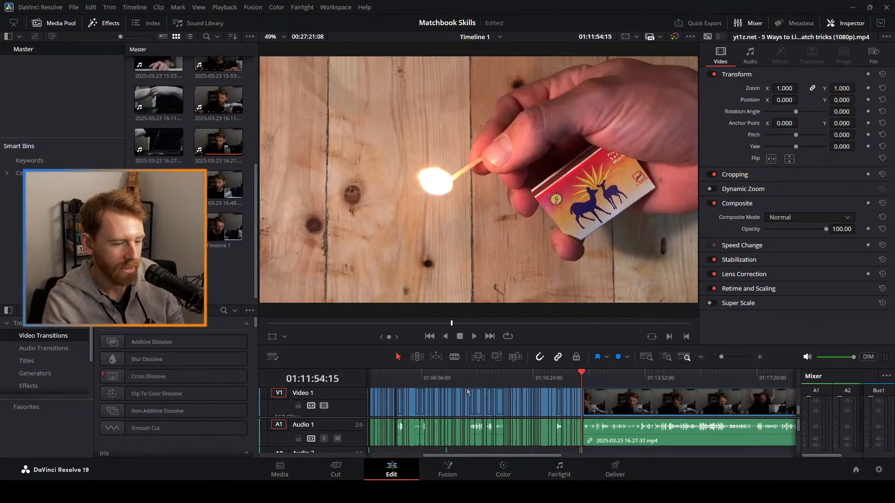
pyautogui.click(406, 376)
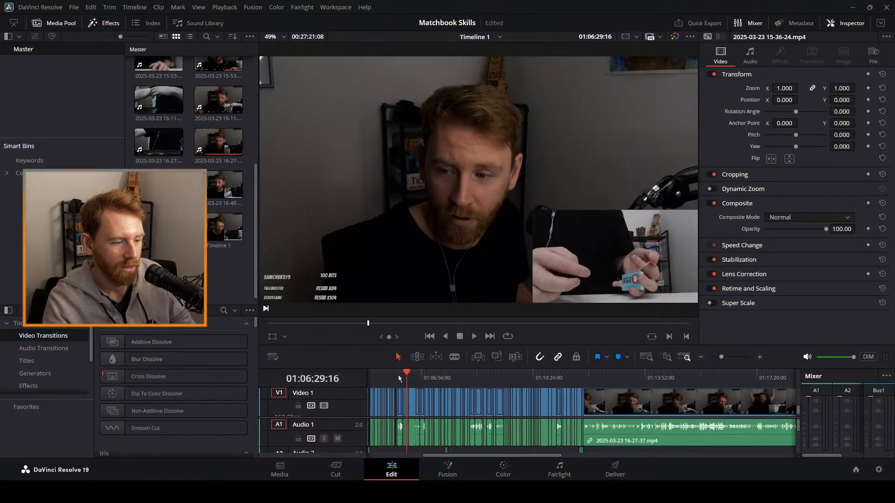
# Move the playhead back to 01:05:36:17 in the edited matchbook attempts.
pyautogui.moveTo(398, 375); pyautogui.dragTo(379, 376)
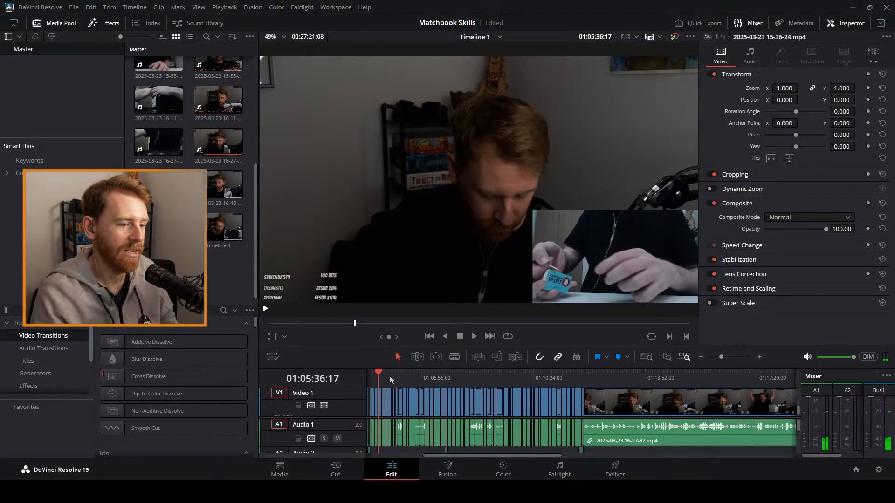
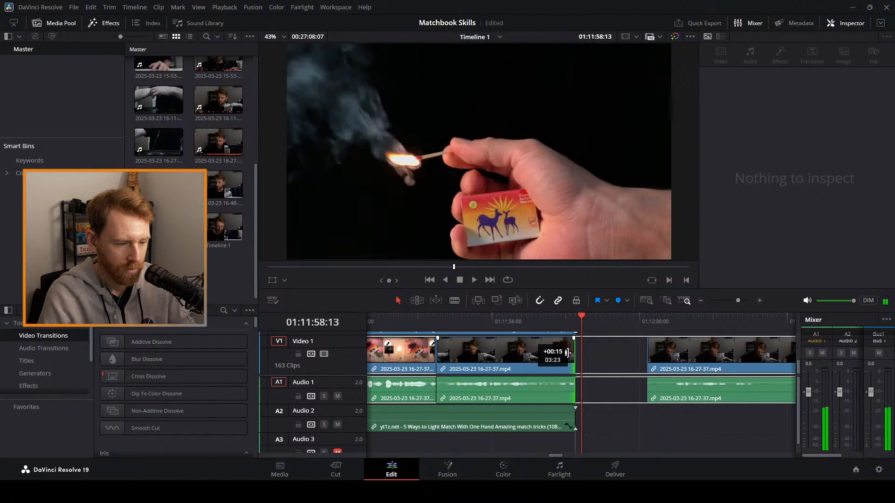
# Close the gap near the end of the match-lighting excerpt by moving the following talking-head clip back against the previous one, and replay the join.
pyautogui.click(475, 327)
pyautogui.press('space')
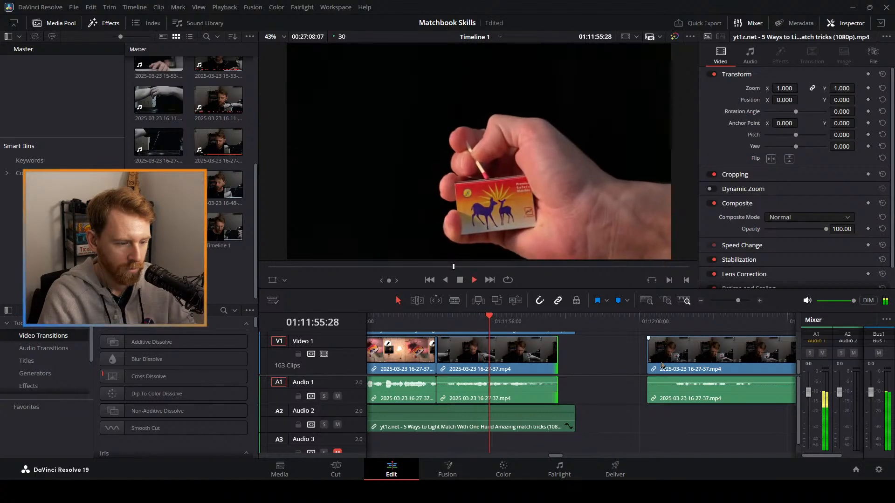
pyautogui.moveTo(671, 357); pyautogui.dragTo(591, 362)
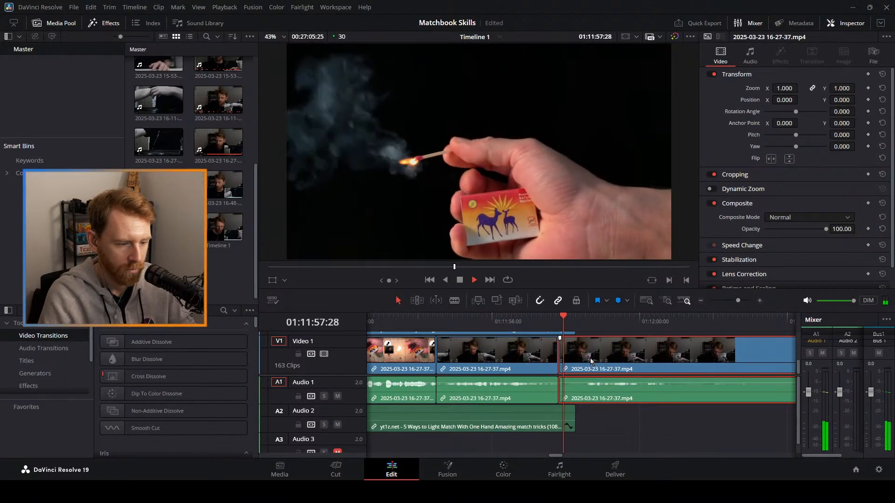
pyautogui.click(510, 325)
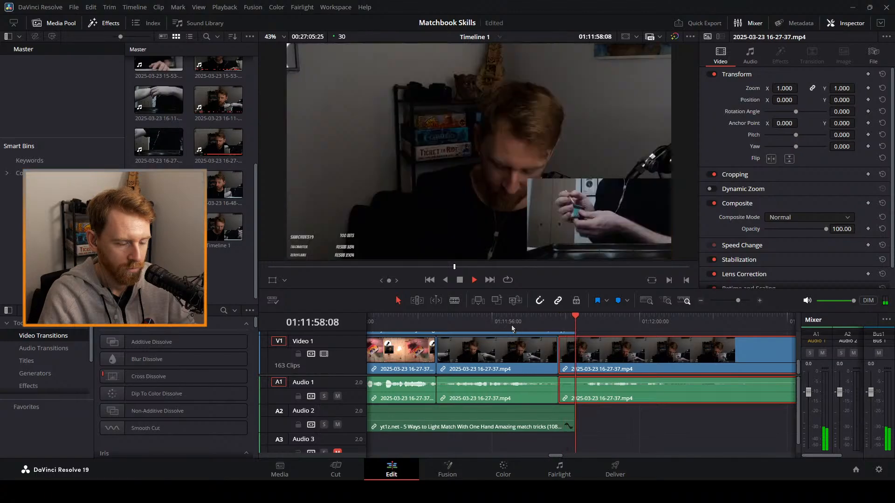
# Roll the cut between the two talking-head clips to about 01:11:58, just before the match-lighting excerpt ends, and play it back.
pyautogui.moveTo(561, 351); pyautogui.dragTo(575, 352)
pyautogui.click(497, 317)
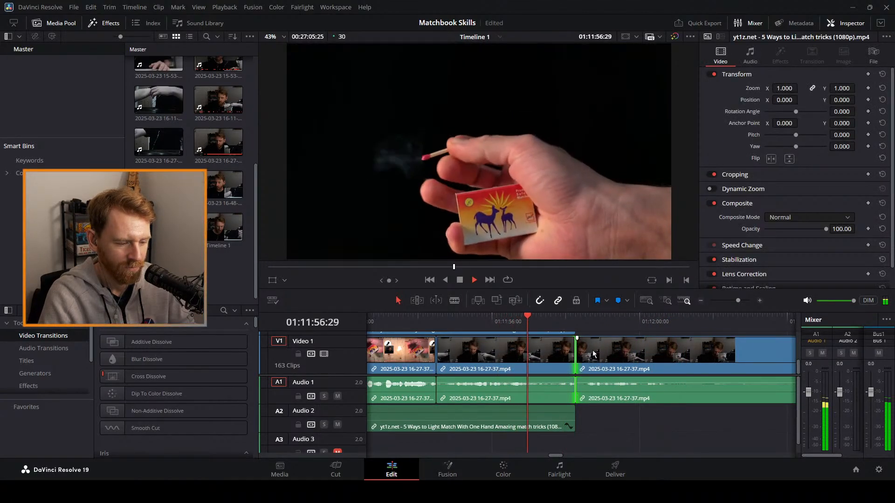
pyautogui.moveTo(584, 358); pyautogui.dragTo(569, 355)
pyautogui.click(467, 321)
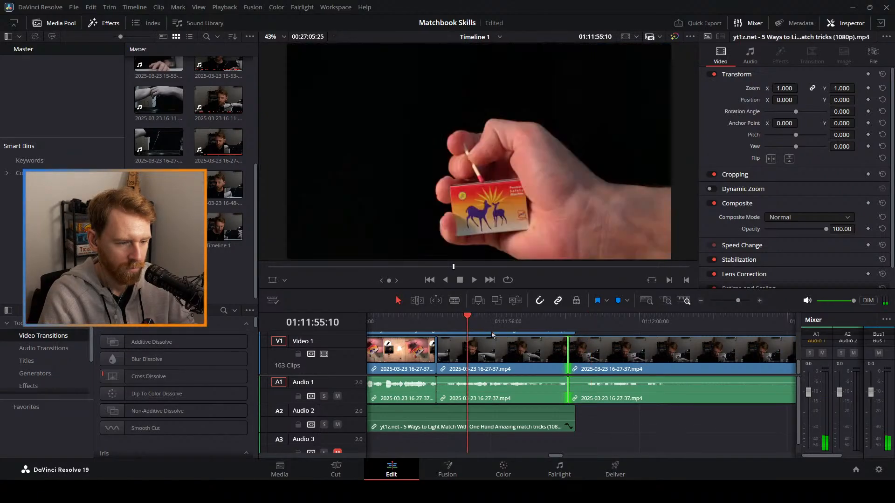
pyautogui.press('space')
pyautogui.click(652, 413)
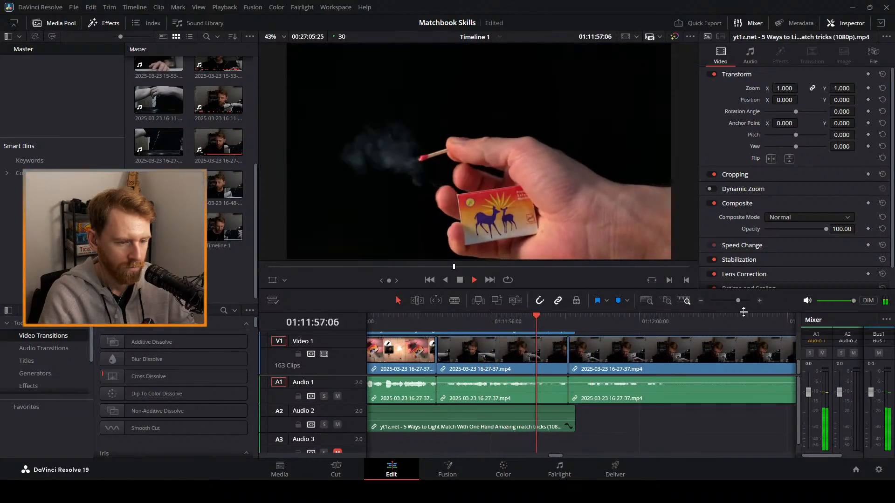
# Split the long talking-head clip at 01:12:01:20 and about 01:12:04:16, and ripple delete the section between the cuts.
pyautogui.moveTo(734, 301); pyautogui.dragTo(728, 300)
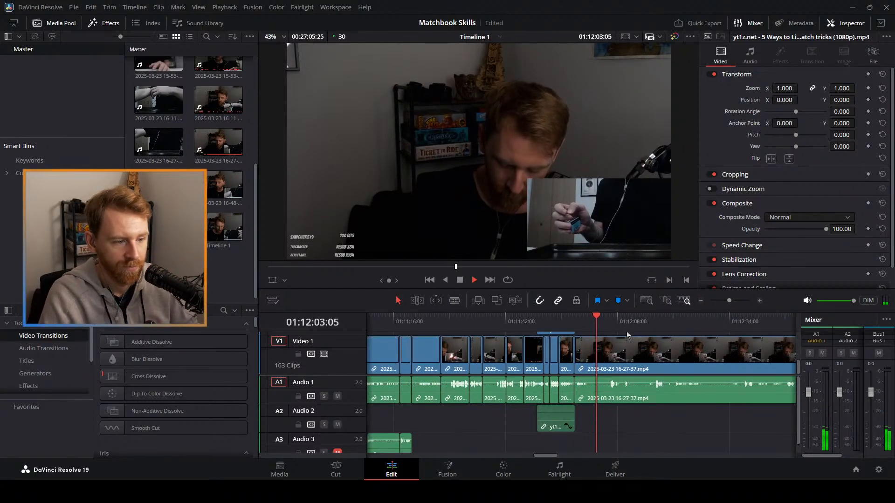
pyautogui.click(584, 321)
pyautogui.press('b')
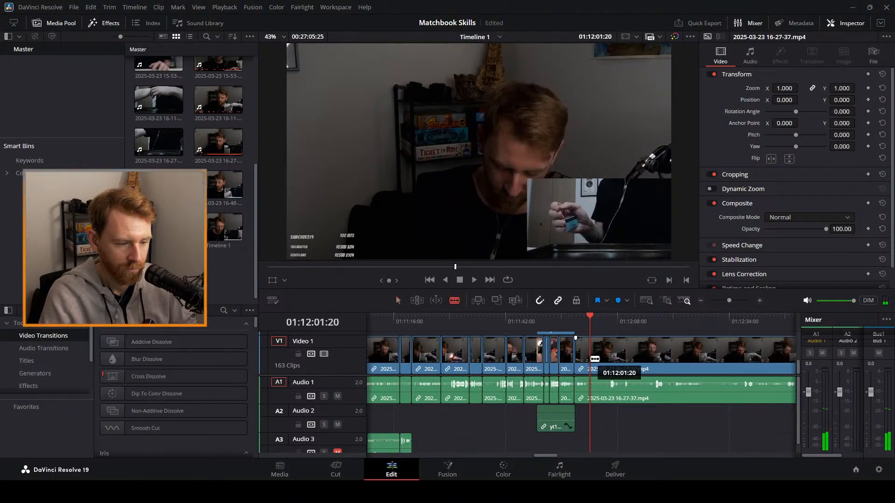
pyautogui.click(593, 362)
pyautogui.press('a')
pyautogui.click(597, 320)
pyautogui.moveTo(598, 320)
pyautogui.mouseDown()
pyautogui.moveTo(609, 320)
pyautogui.moveTo(601, 320)
pyautogui.mouseUp()
pyautogui.press('b')
pyautogui.click(608, 353)
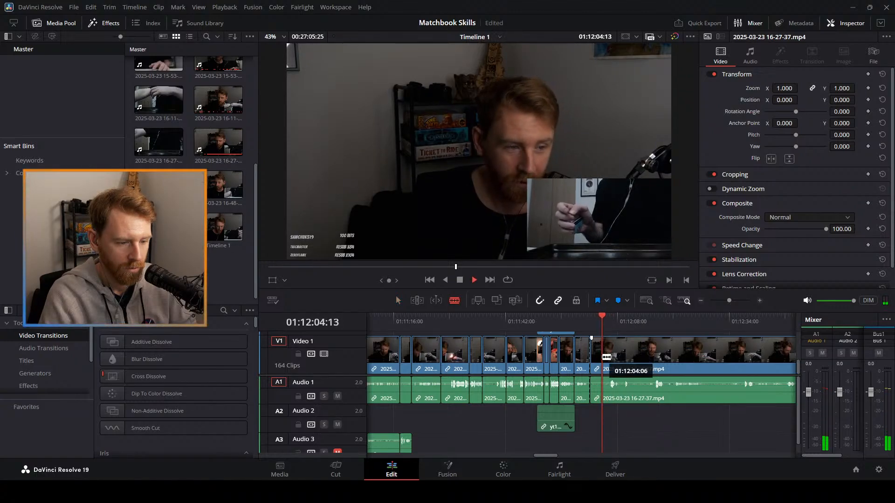
pyautogui.press('a')
pyautogui.click(594, 356)
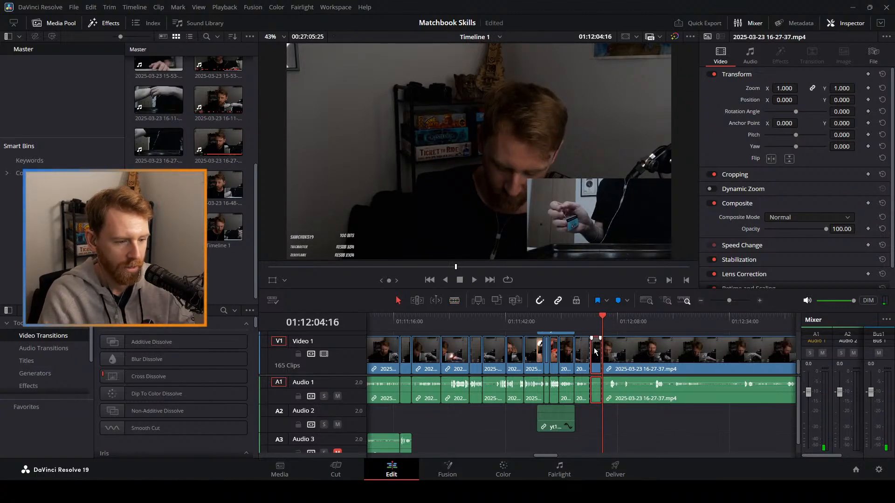
pyautogui.press('Delete')
# Play back the new join at 01:12:01:20 from just before it, and save the project.
pyautogui.click(584, 323)
pyautogui.press('space')
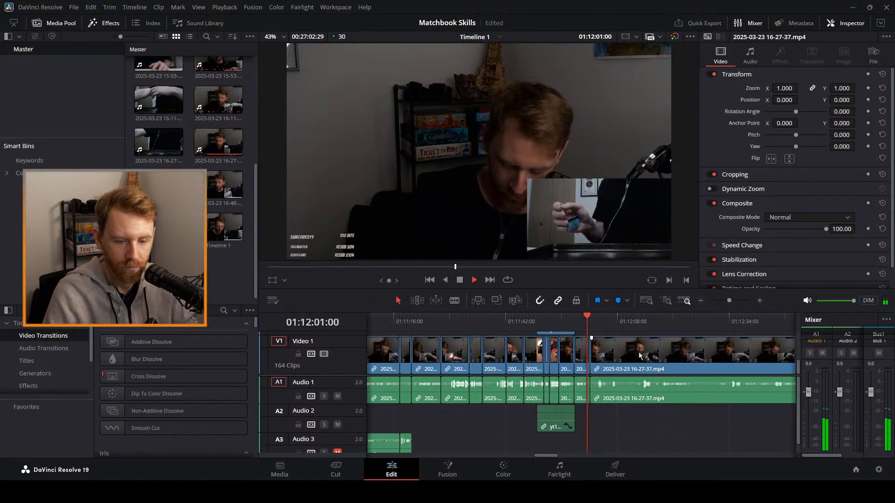
pyautogui.press('space')
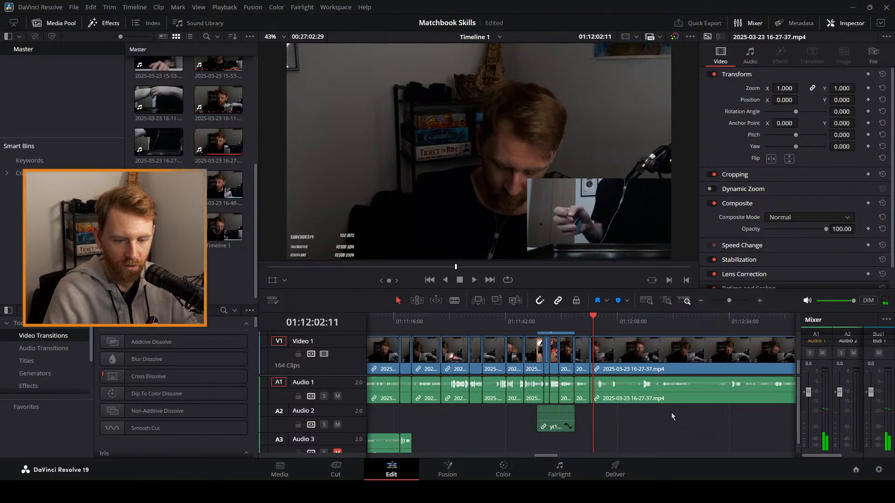
pyautogui.hotkey('ctrl', 's')
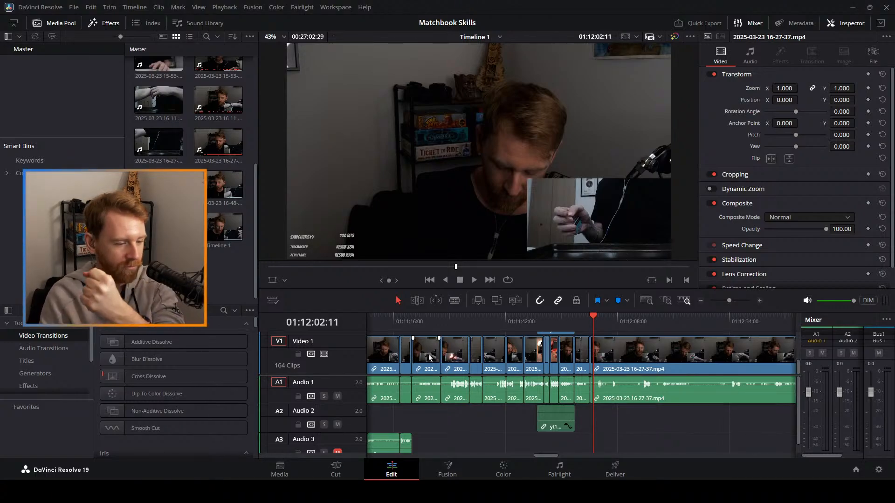
# Review the join at 01:12:01:20 and the following matchbook attempt up to about 01:12:07, replaying it at a closer timeline scale.
pyautogui.click(588, 319)
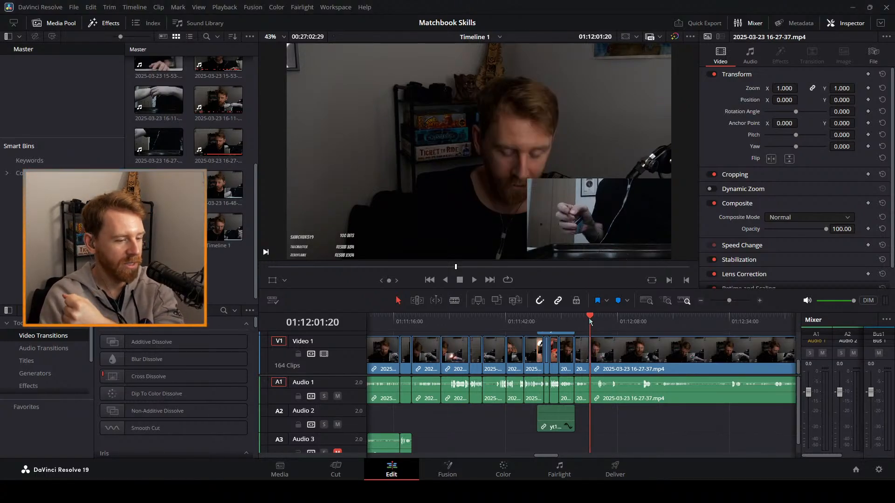
pyautogui.moveTo(592, 319); pyautogui.dragTo(593, 320)
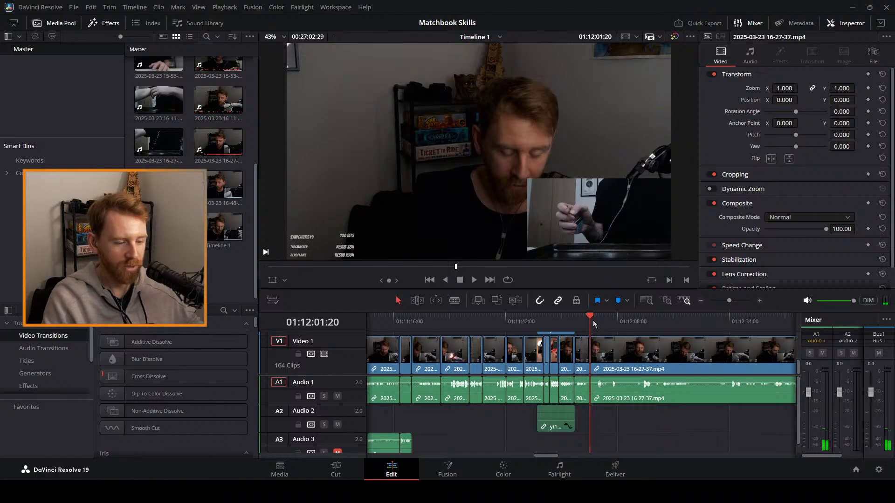
pyautogui.click(582, 317)
pyautogui.press('space')
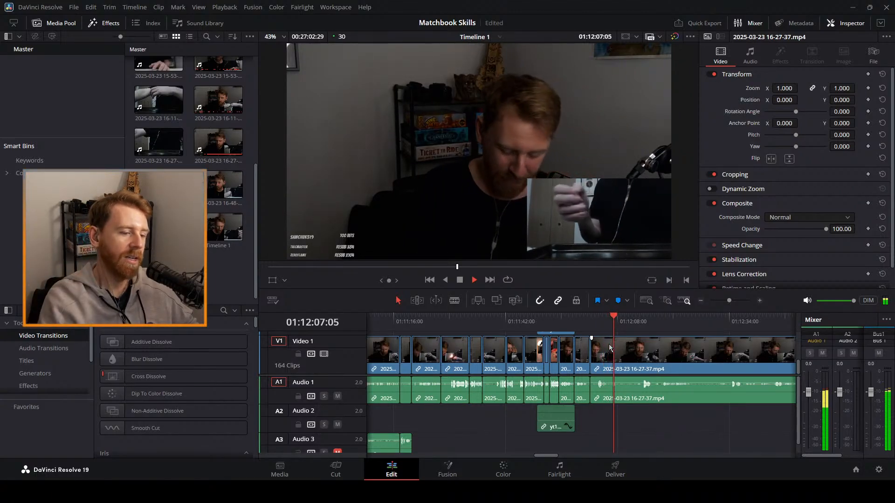
pyautogui.moveTo(600, 322); pyautogui.dragTo(594, 323)
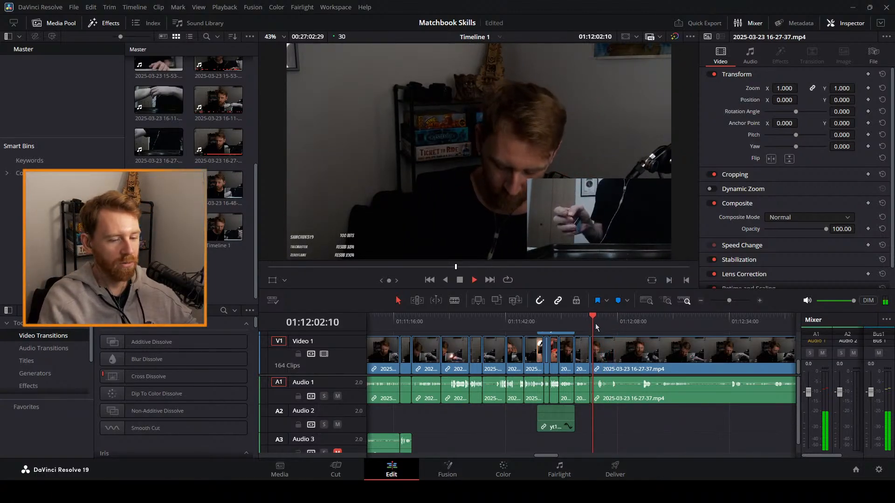
pyautogui.press('space')
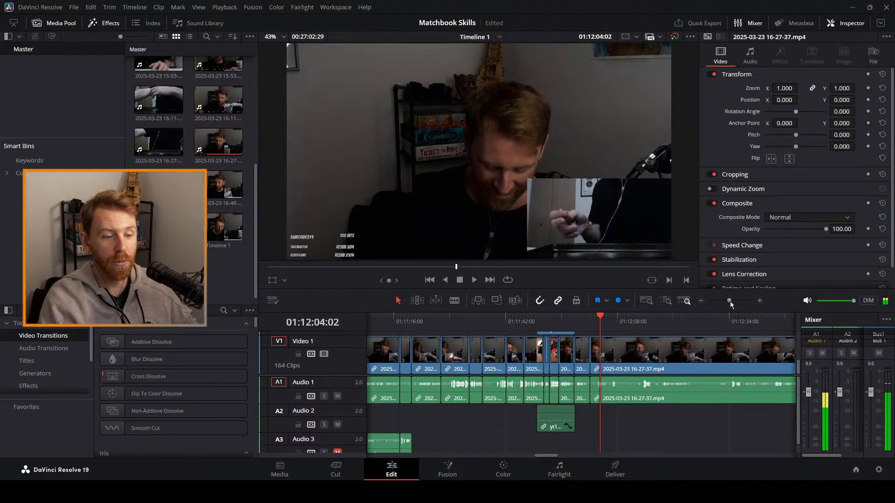
pyautogui.moveTo(730, 301); pyautogui.dragTo(734, 300)
pyautogui.click(538, 325)
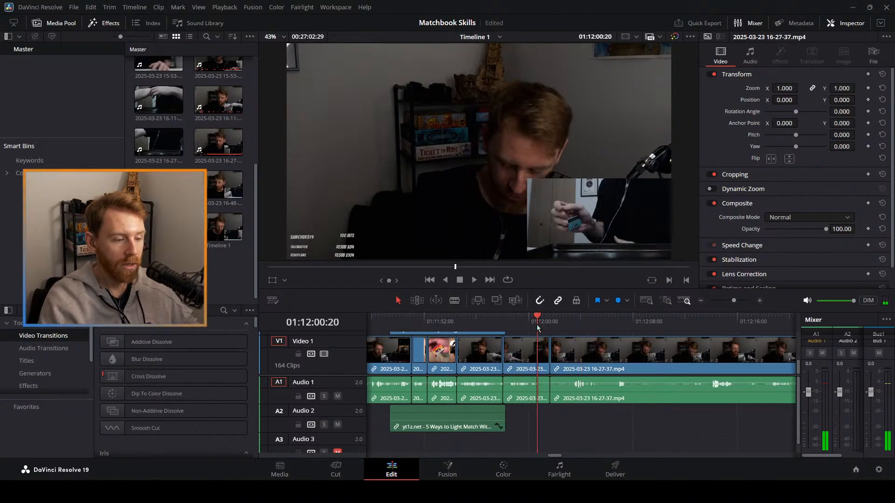
pyautogui.press('space')
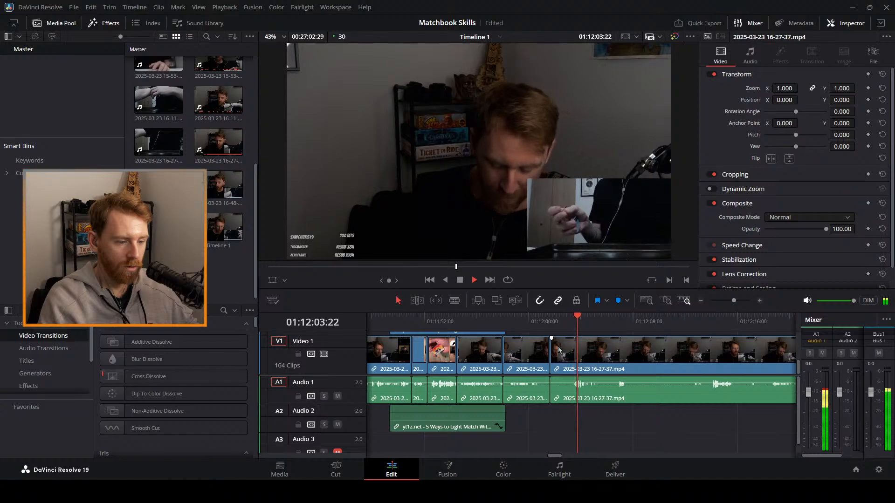
# Split the talking-head clip after the spoken reaction at about 01:12:04:14, and examine the footage ahead to about 01:12:12.
pyautogui.press('b')
pyautogui.click(587, 364)
pyautogui.press('a')
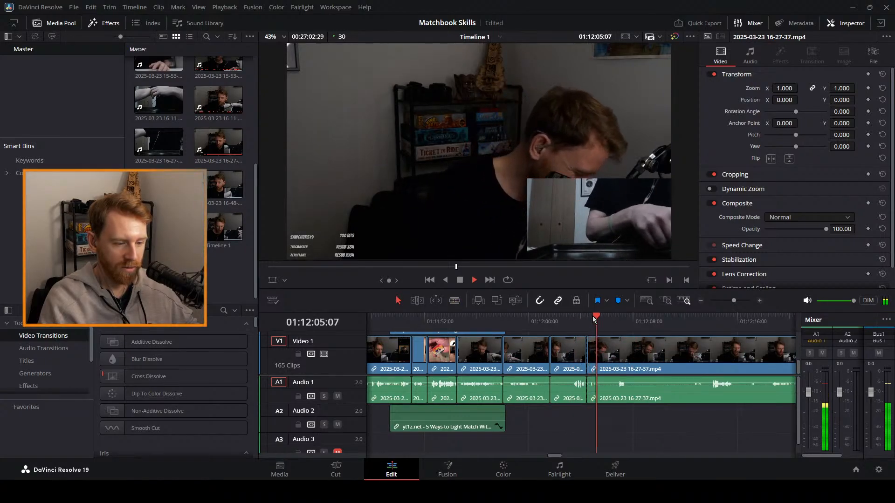
pyautogui.click(652, 322)
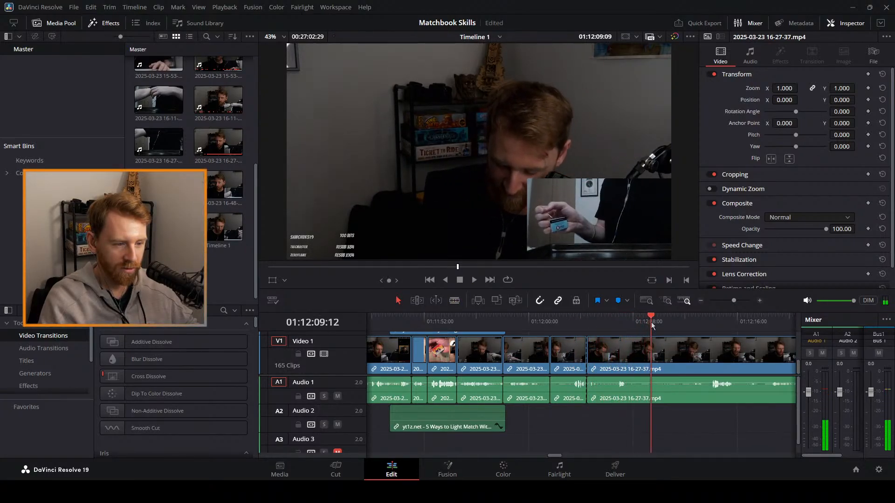
pyautogui.moveTo(652, 323); pyautogui.dragTo(684, 332)
pyautogui.press('space')
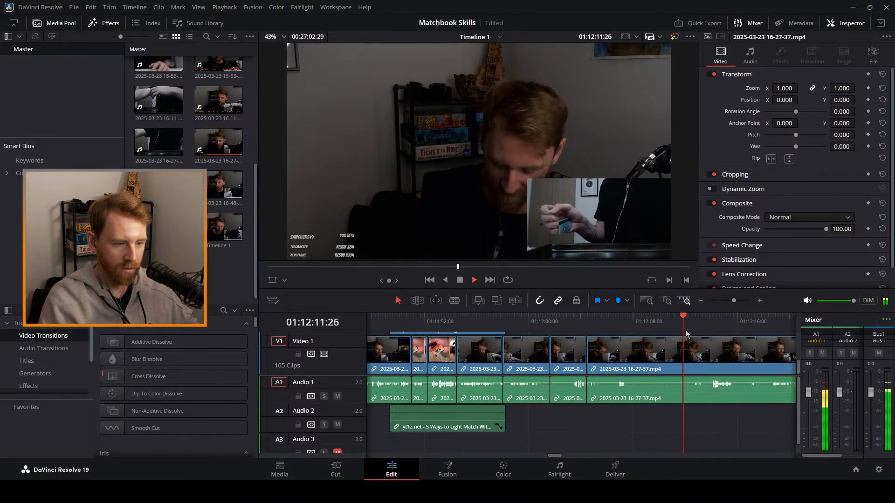
# Split the talking-head clip at 01:12:10:14 and ripple delete the section between the last two cuts.
pyautogui.click(667, 323)
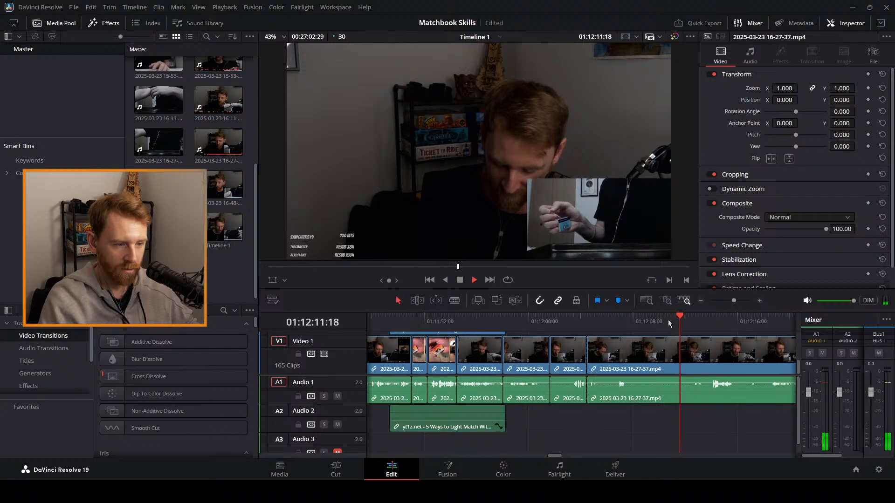
pyautogui.click(668, 320)
pyautogui.click(665, 320)
pyautogui.click(666, 374)
pyautogui.press('a')
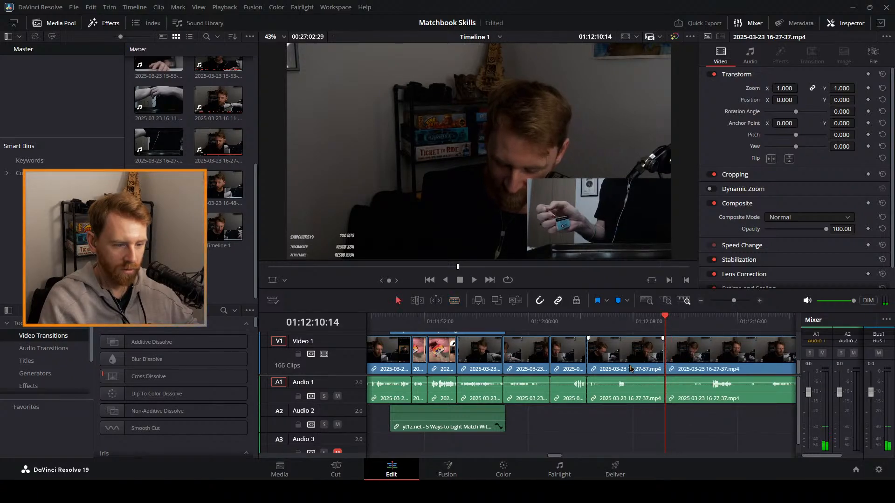
pyautogui.click(641, 371)
pyautogui.press('Delete')
# Play back the tightened join around 01:12:04:14 up to 01:12:05:08, and save the project.
pyautogui.click(574, 328)
pyautogui.press('space')
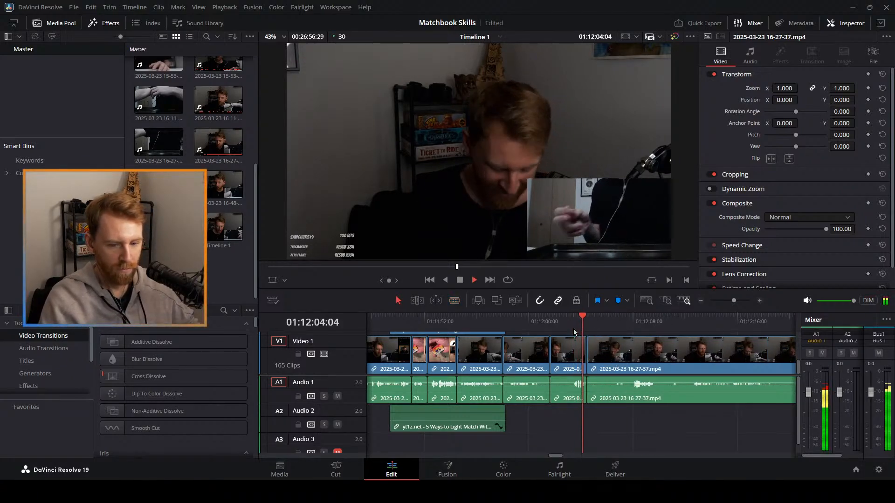
pyautogui.press('space')
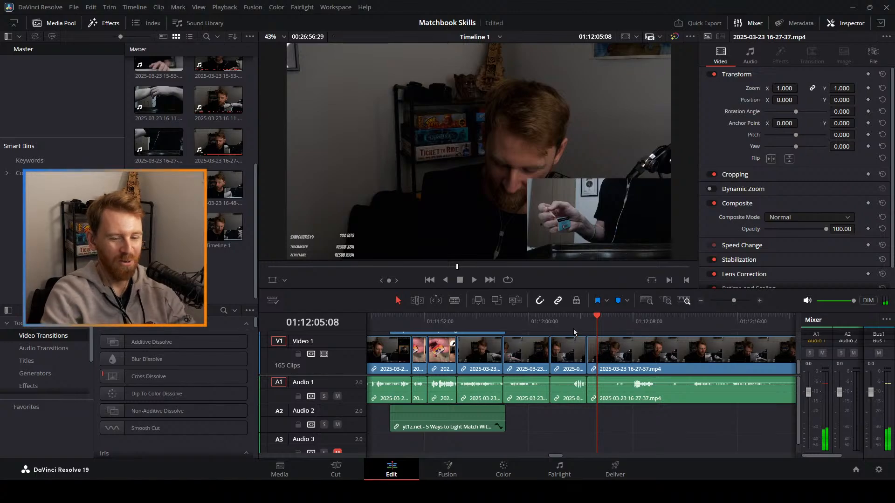
pyautogui.hotkey('ctrl', 's')
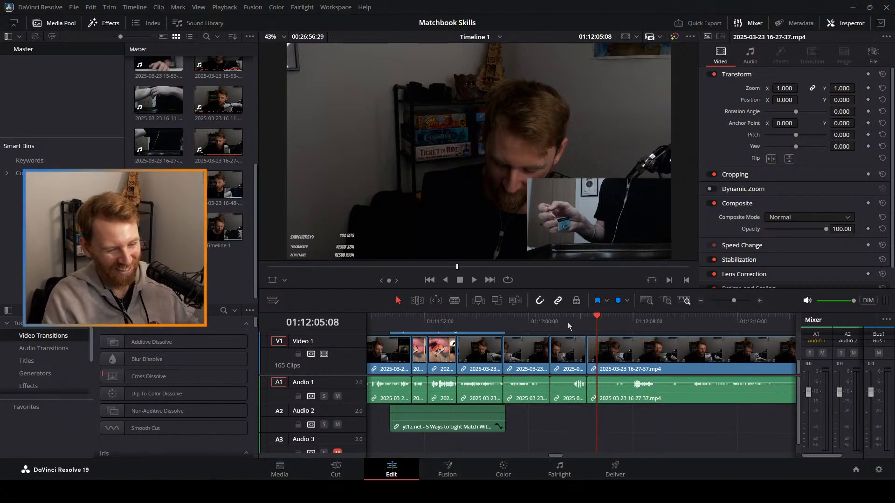
# Play the matchbook attempt from about 01:12:02 and split the talking-head clip after the spoken comment, at about 01:12:09:19.
pyautogui.click(569, 321)
pyautogui.press('space')
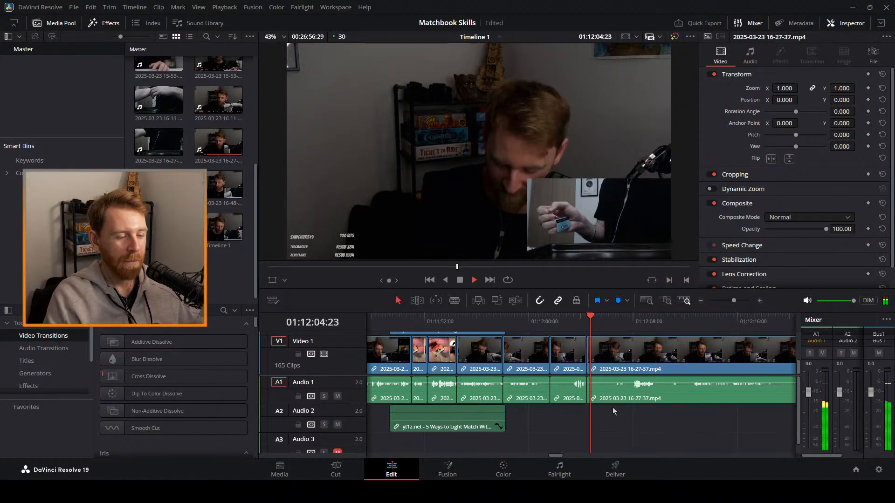
pyautogui.press('space')
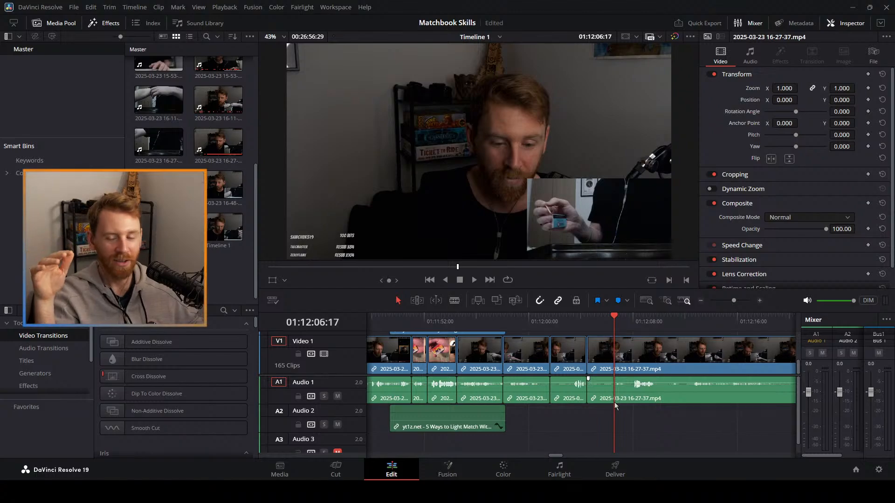
pyautogui.press('space')
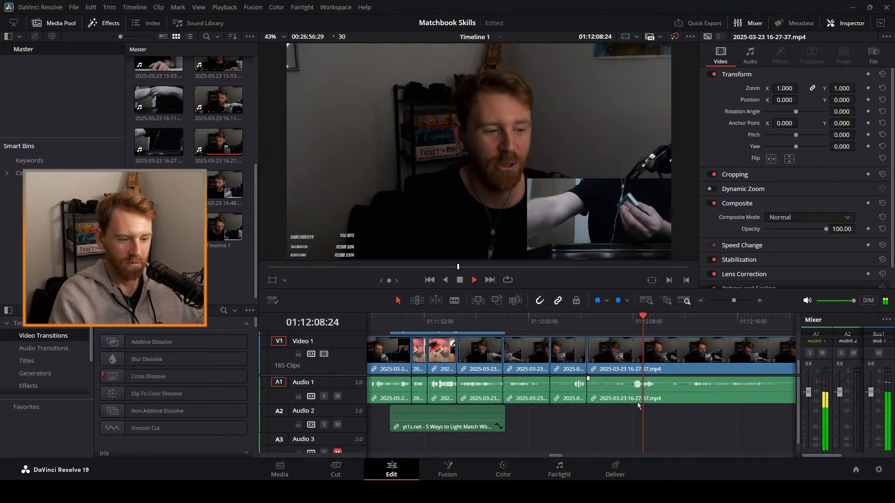
pyautogui.press('b')
pyautogui.click(656, 366)
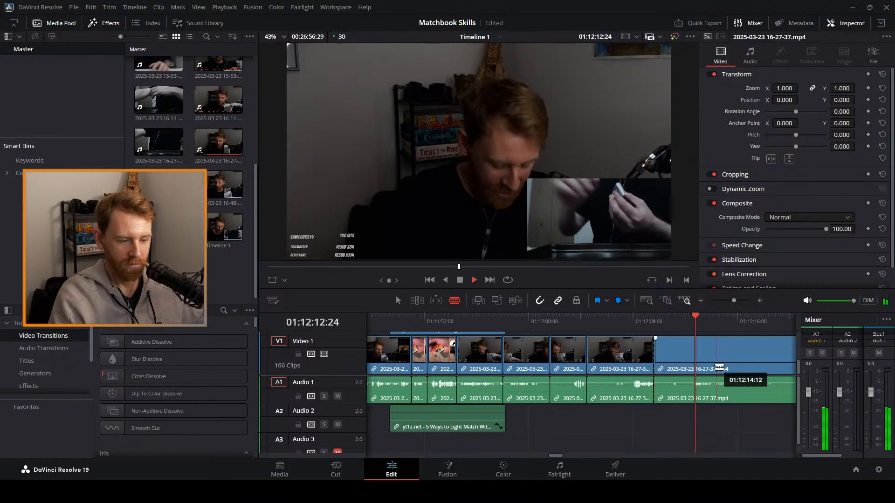
pyautogui.press('a')
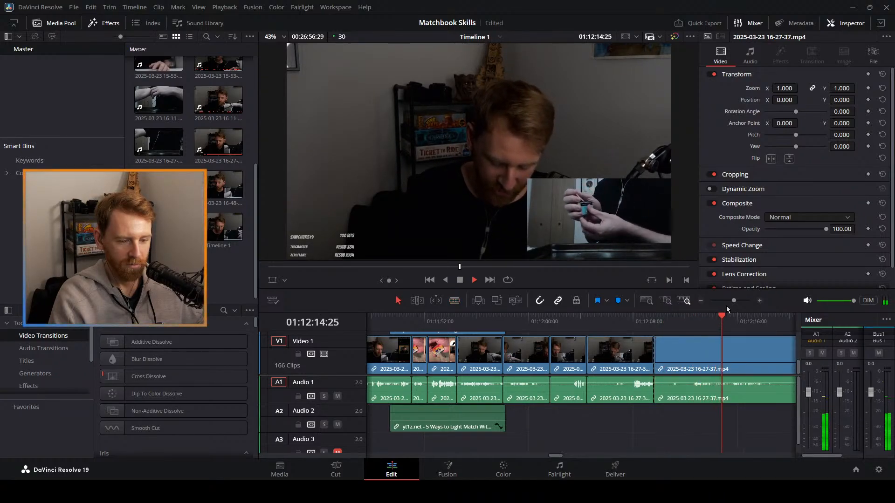
# Examine the footage after the new cut at a wider timeline scale, playing from about 01:12:27 to 01:12:40.
pyautogui.moveTo(733, 301); pyautogui.dragTo(730, 301)
pyautogui.moveTo(588, 321); pyautogui.dragTo(648, 320)
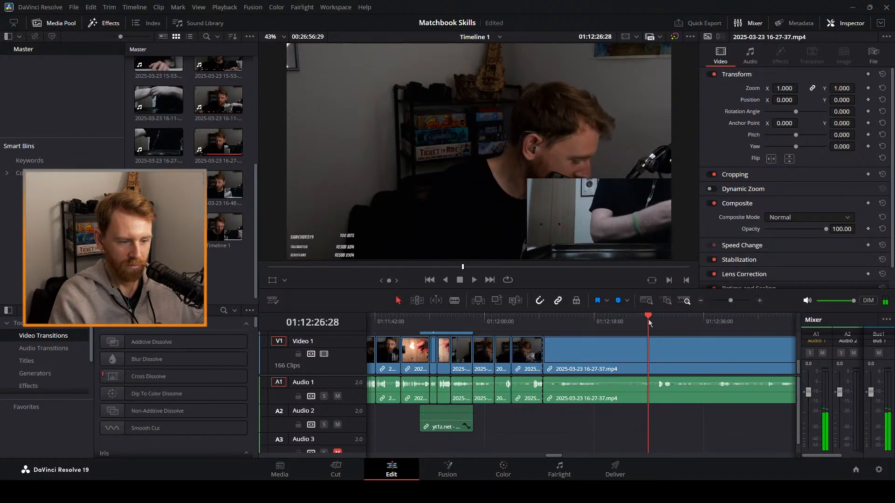
pyautogui.press('space')
pyautogui.press('b')
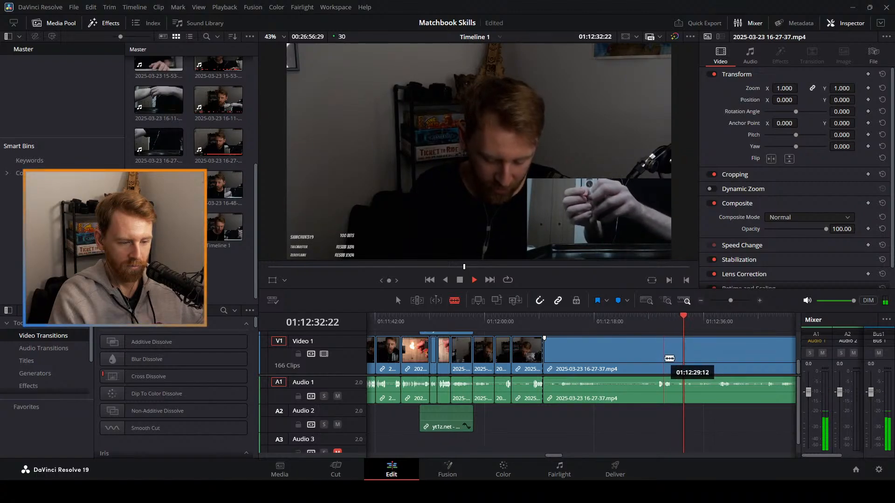
pyautogui.press('a')
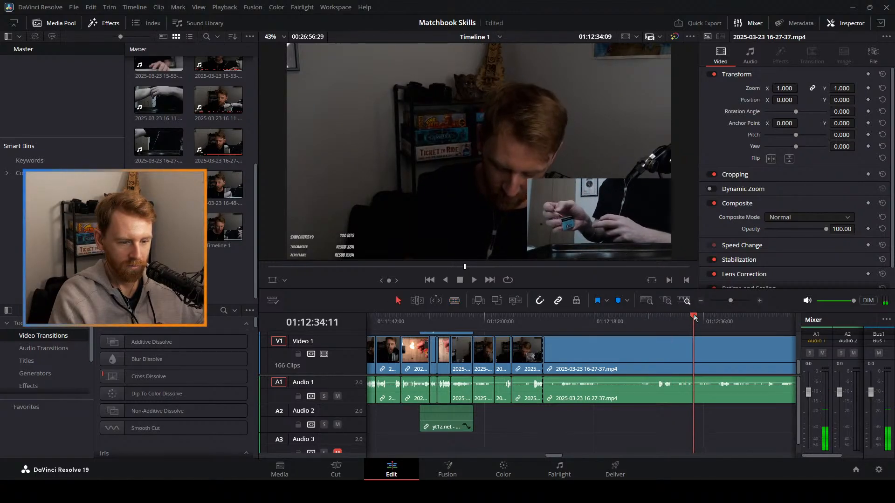
pyautogui.press('b')
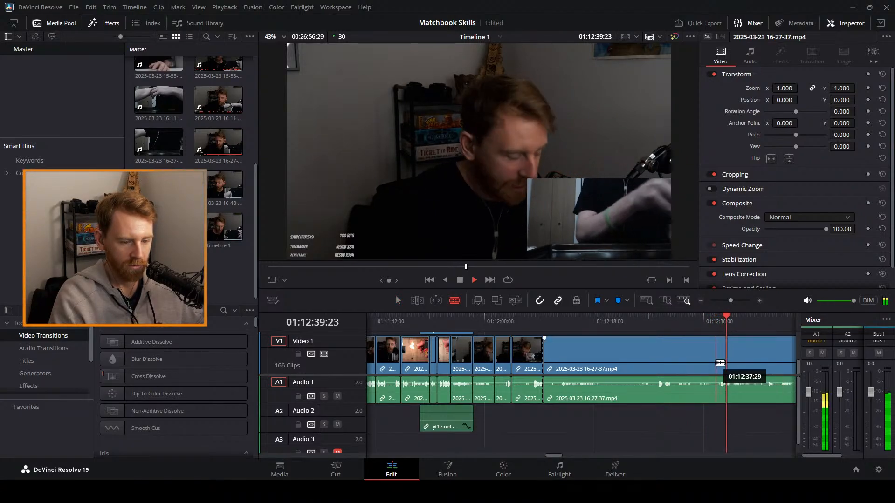
pyautogui.press('space')
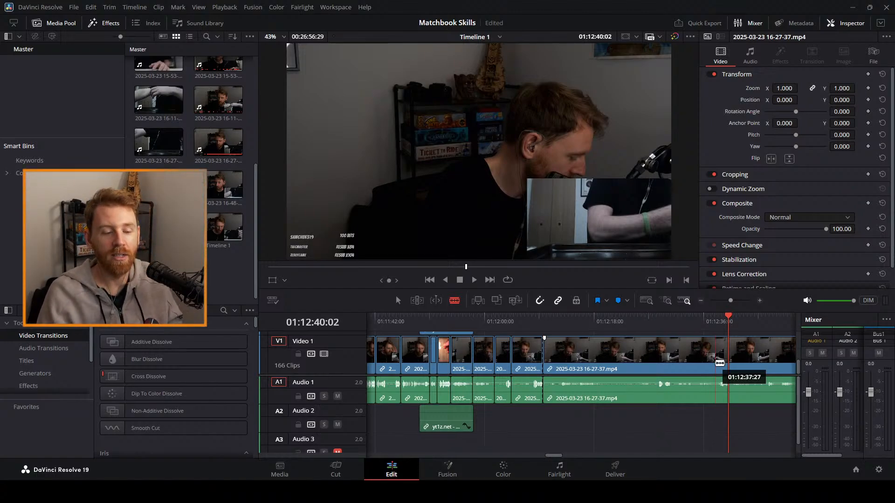
# Recheck the footage around 01:12:25 to 01:12:27, and play from the last cut up to about 01:12:17.
pyautogui.click(691, 322)
pyautogui.click(638, 321)
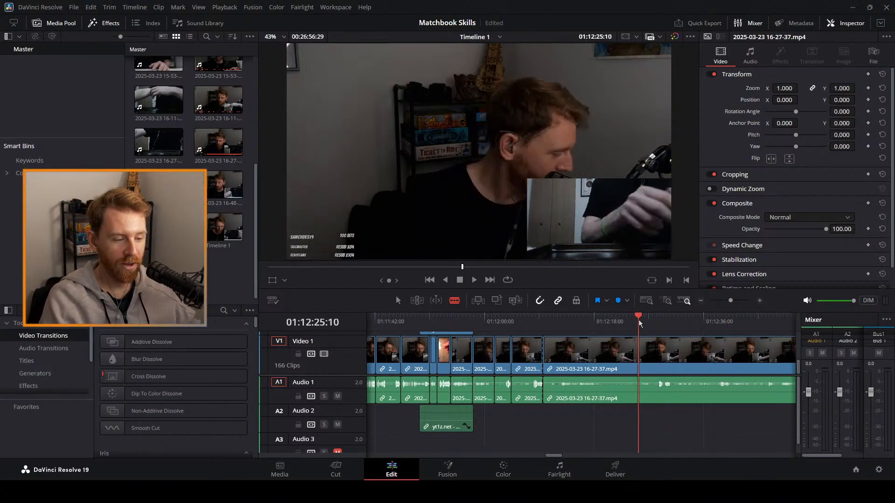
pyautogui.moveTo(638, 319)
pyautogui.mouseDown()
pyautogui.moveTo(662, 319)
pyautogui.moveTo(651, 319)
pyautogui.mouseUp()
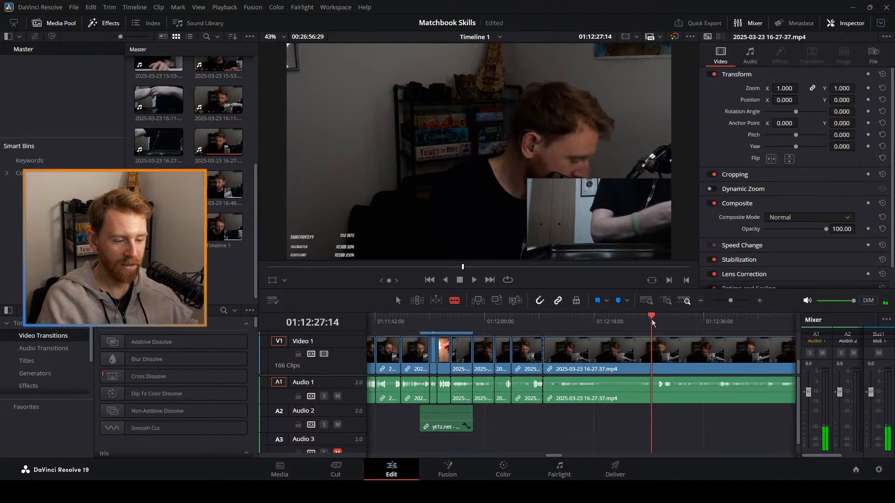
pyautogui.click(542, 318)
pyautogui.press('space')
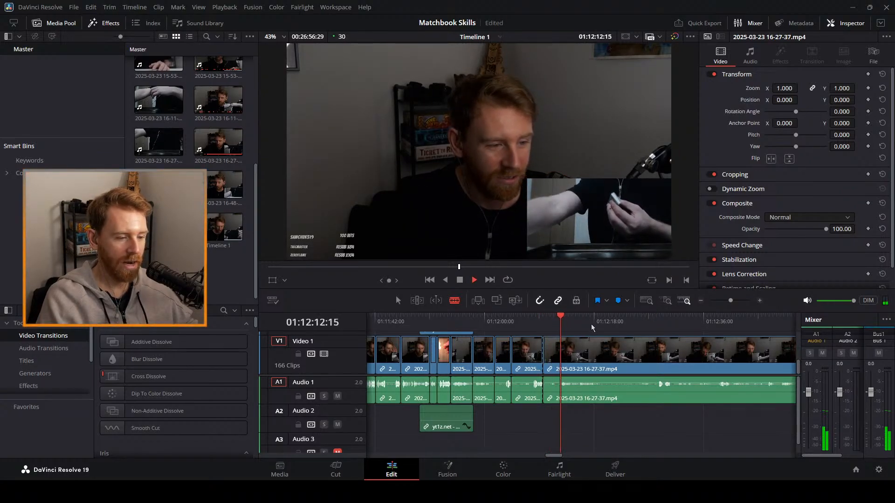
pyautogui.press('space')
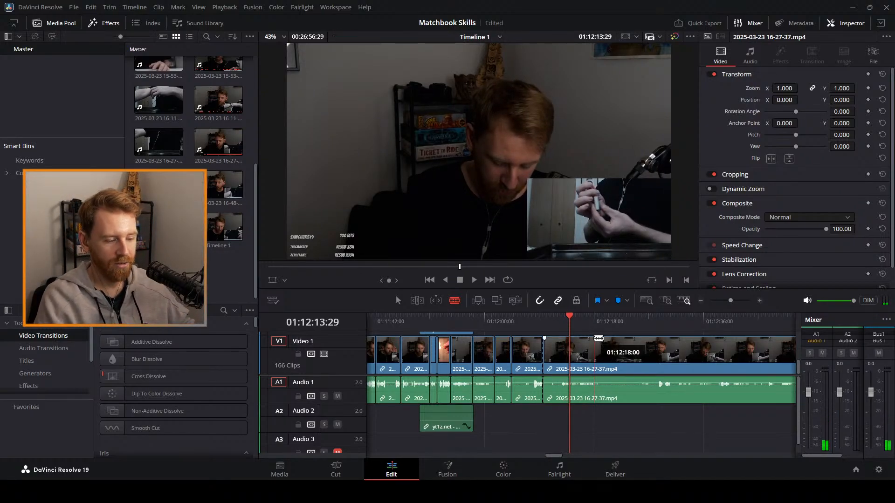
pyautogui.press('space')
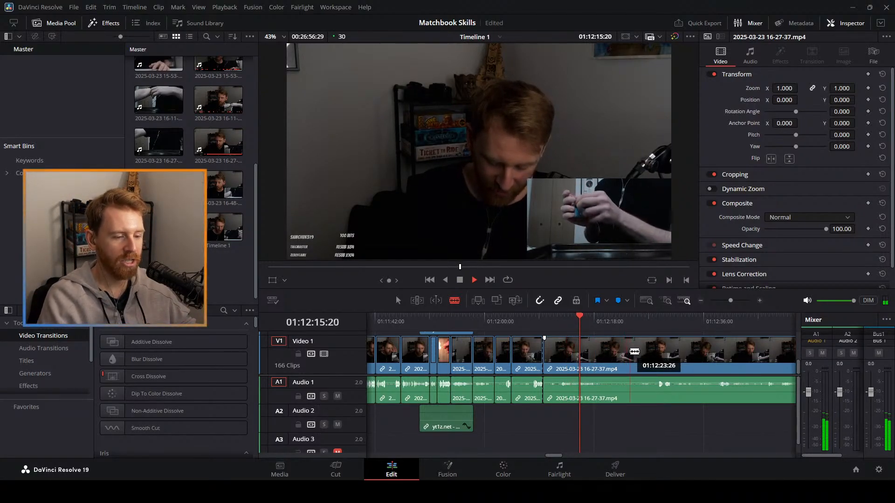
pyautogui.press('space')
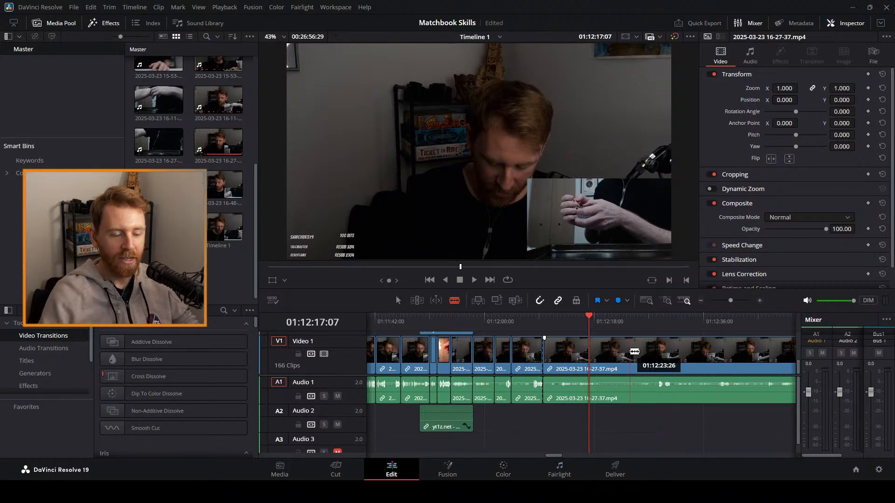
# Replay the footage between about 01:12:14 and 01:12:18, and the spoken comment around the cut at 01:12:09:19.
pyautogui.click(559, 319)
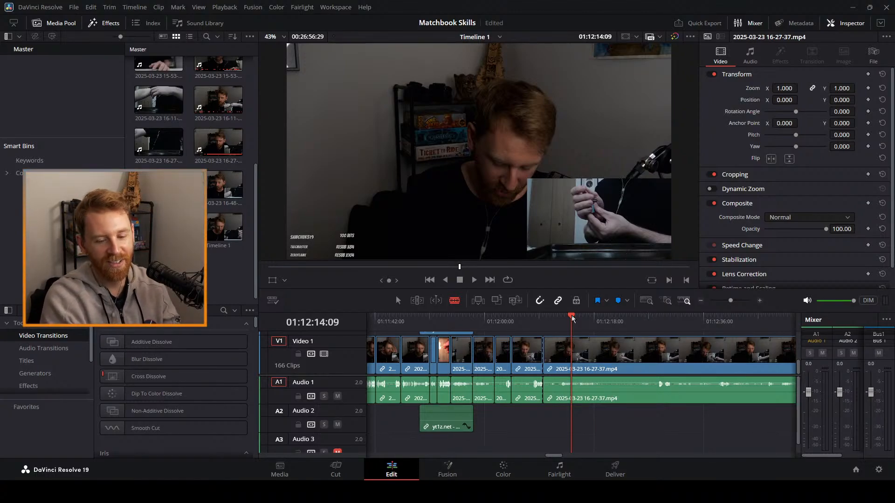
pyautogui.press('space')
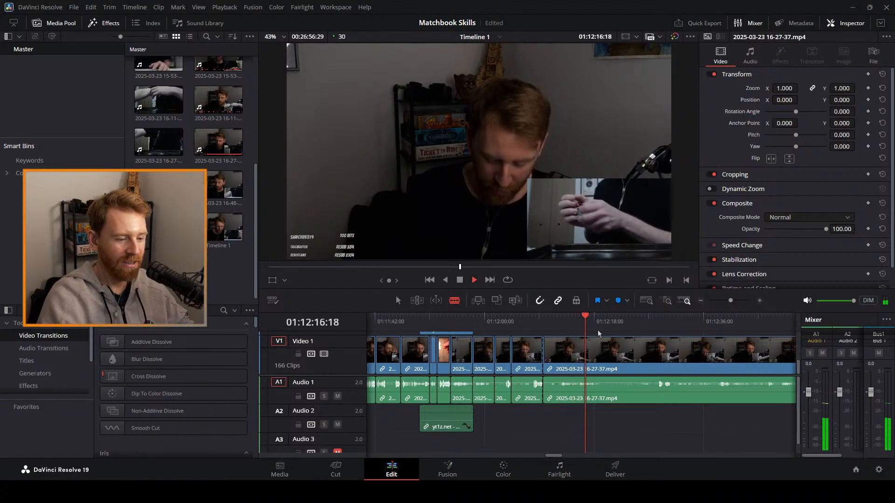
pyautogui.press('space')
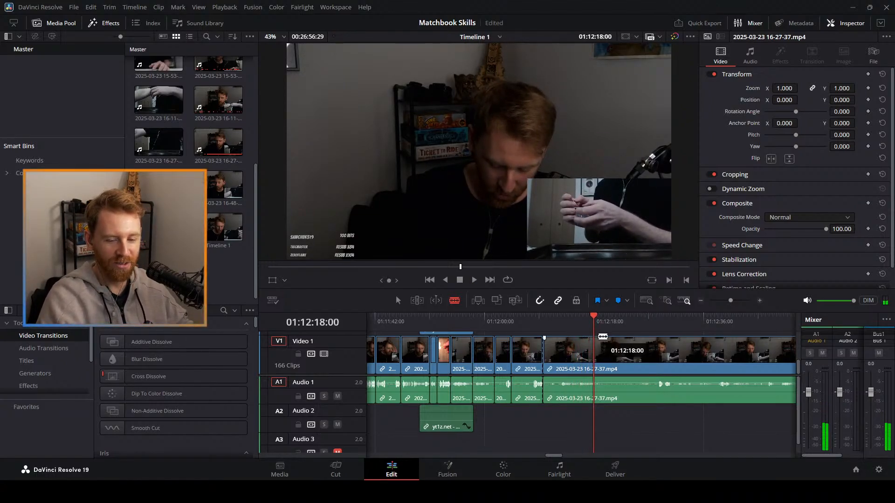
pyautogui.click(579, 329)
pyautogui.press('space')
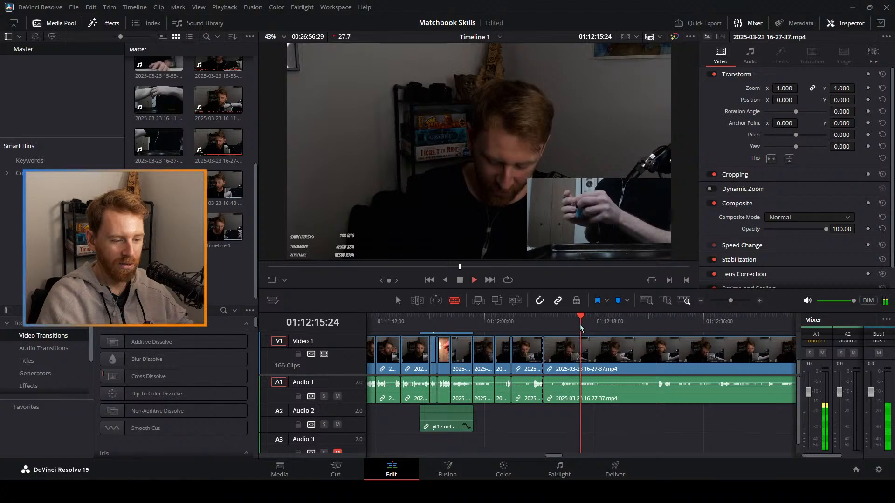
pyautogui.click(542, 323)
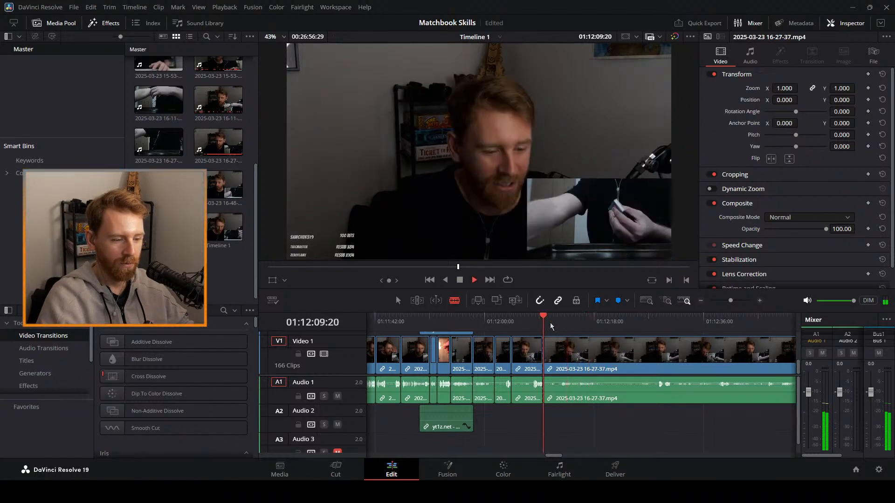
pyautogui.click(535, 323)
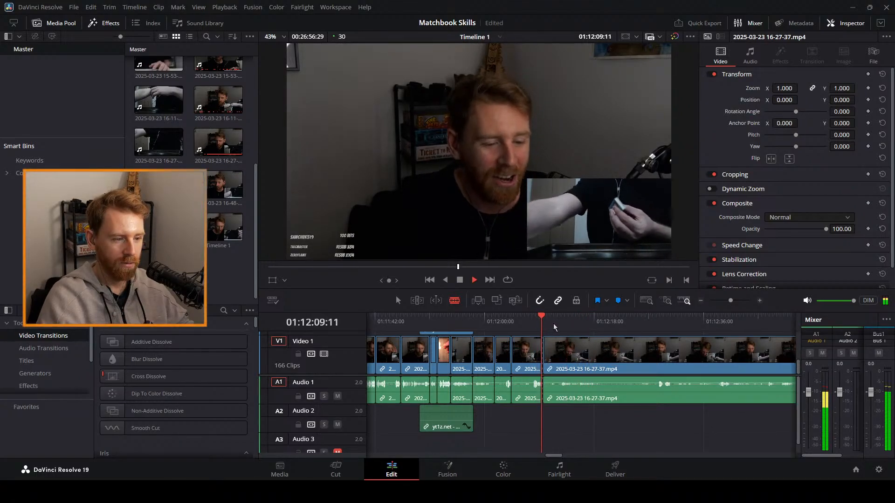
pyautogui.press('space')
# Scan the clip ahead from about 01:12:12 to 01:12:50 to locate the start of another matchbook attempt.
pyautogui.click(558, 318)
pyautogui.moveTo(557, 317); pyautogui.dragTo(710, 319)
pyautogui.press('space')
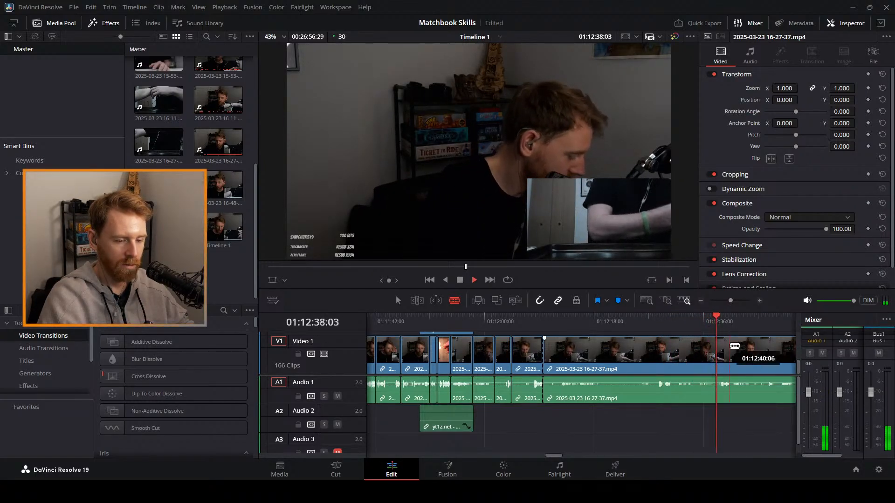
pyautogui.click(731, 319)
pyautogui.moveTo(732, 317)
pyautogui.mouseDown()
pyautogui.moveTo(764, 317)
pyautogui.moveTo(732, 300)
pyautogui.mouseUp()
pyautogui.press('space')
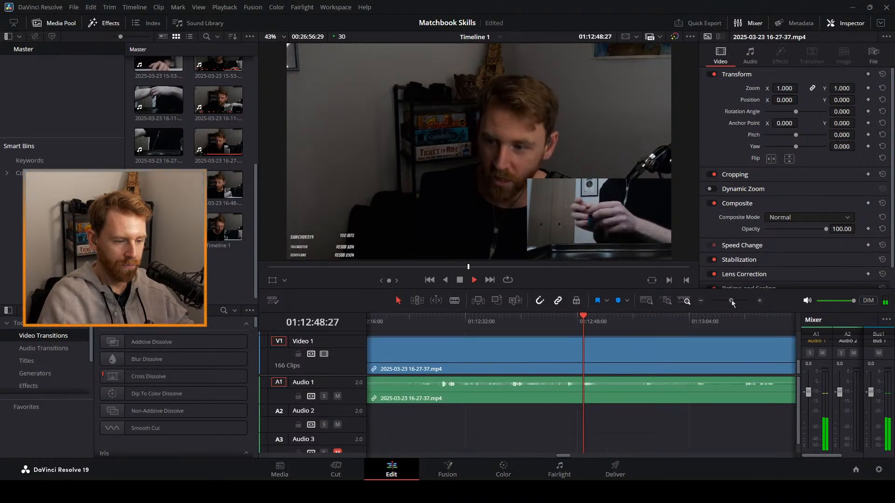
# Split the talking-head clip at about 01:12:48:20 and ripple delete the section back to the previous cut.
pyautogui.press('b')
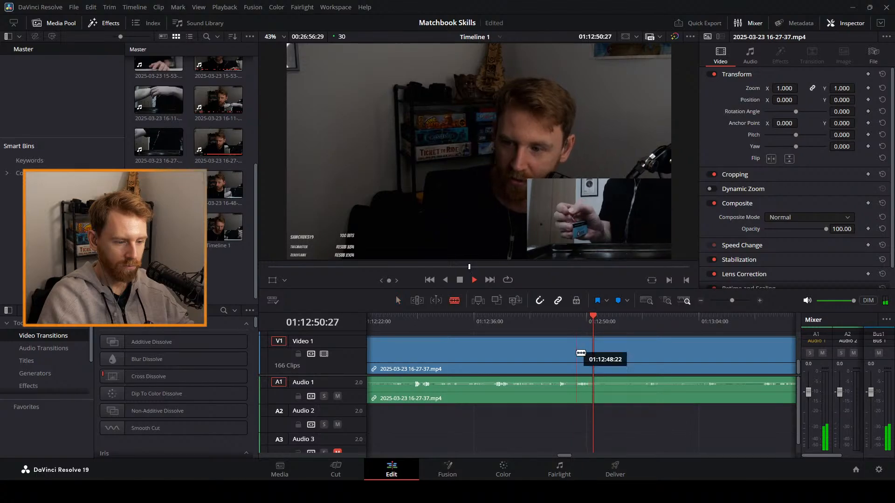
pyautogui.click(575, 367)
pyautogui.press('space')
pyautogui.press('a')
pyautogui.click(566, 389)
pyautogui.press('Delete')
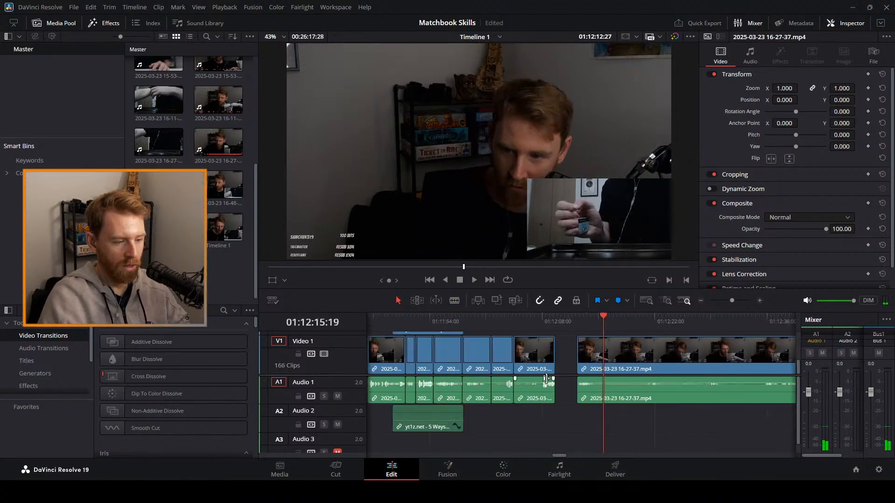
# Review the new join at 01:12:09:19 and scan the following matchbook attempt back and forth up to about 01:12:23.
pyautogui.moveTo(602, 321); pyautogui.dragTo(553, 322)
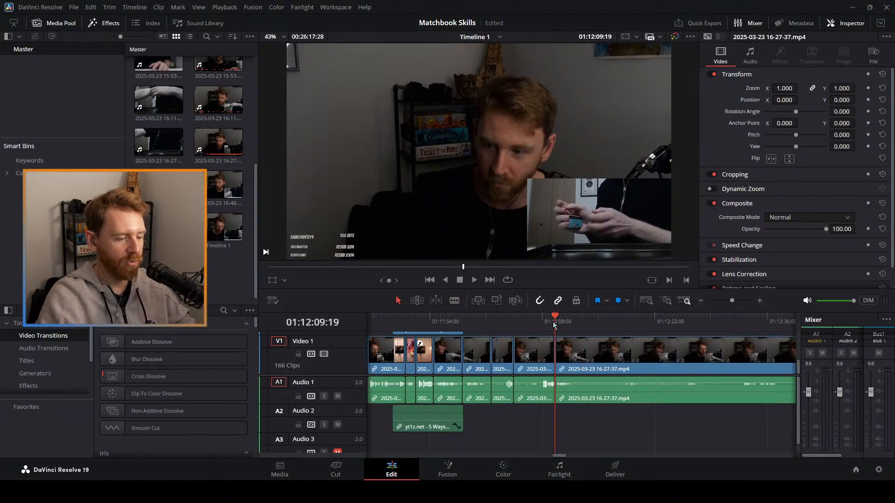
pyautogui.press('space')
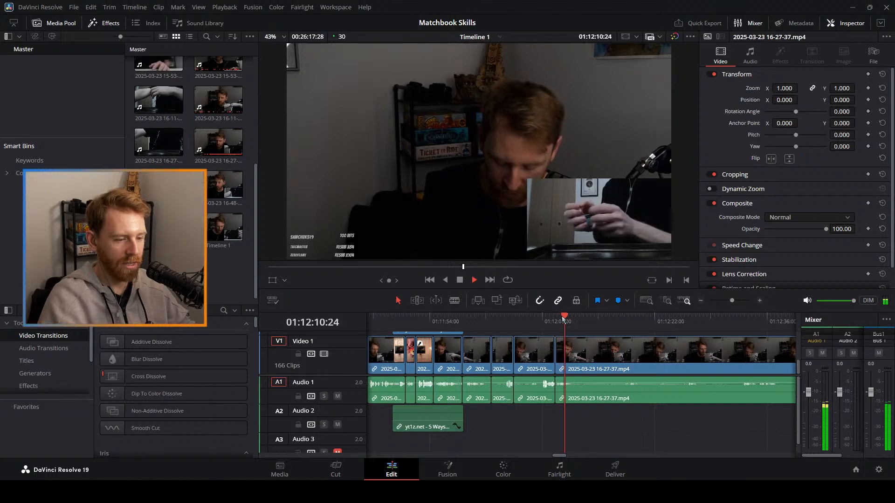
pyautogui.moveTo(564, 322); pyautogui.dragTo(652, 330)
pyautogui.press('space')
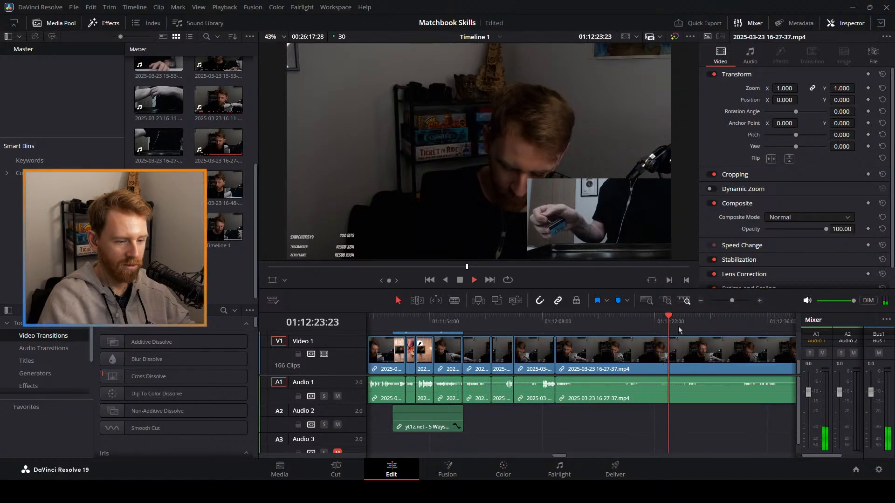
pyautogui.click(634, 324)
pyautogui.click(628, 325)
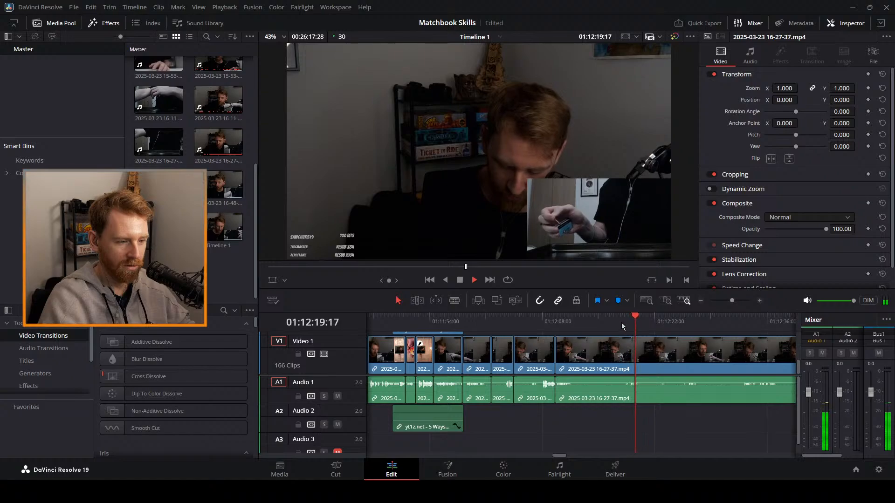
pyautogui.click(620, 323)
pyautogui.click(586, 323)
pyautogui.click(568, 323)
pyautogui.moveTo(592, 324); pyautogui.dragTo(630, 328)
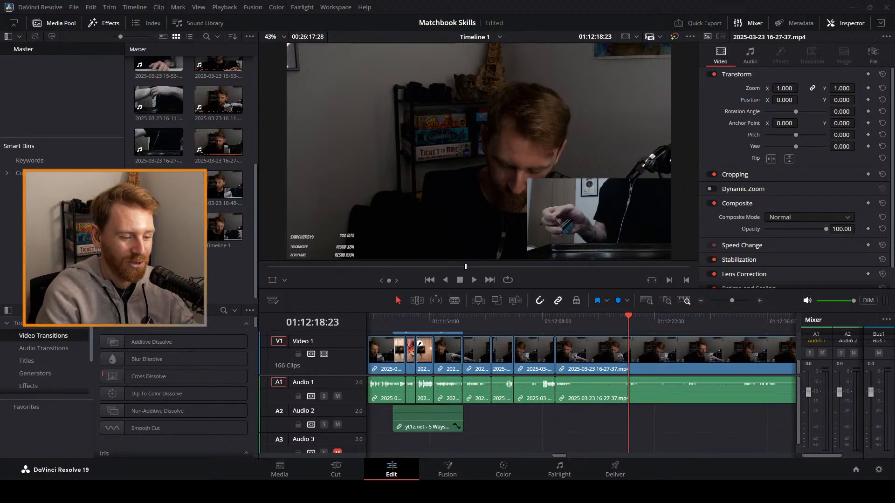
# Replay the join at 01:12:09:19 and the start of the following matchbook attempt up to about 01:12:23.
pyautogui.click(555, 320)
pyautogui.press('space')
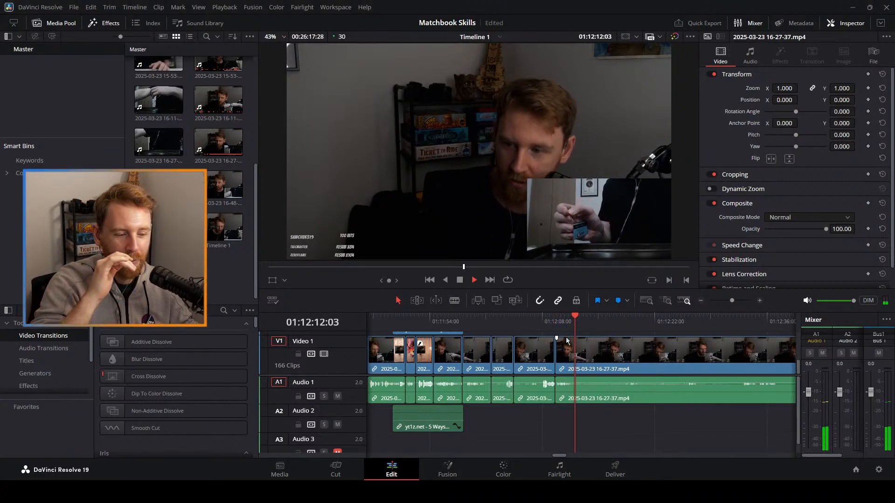
pyautogui.press('space')
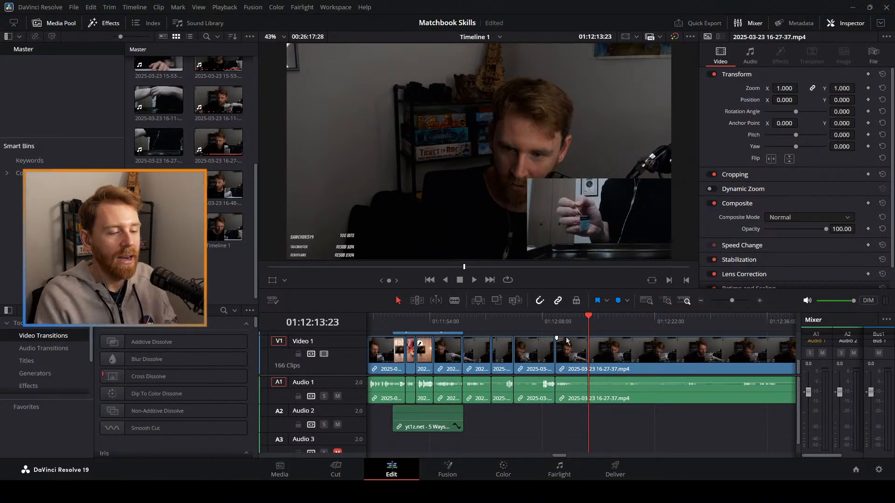
pyautogui.moveTo(582, 323); pyautogui.dragTo(575, 322)
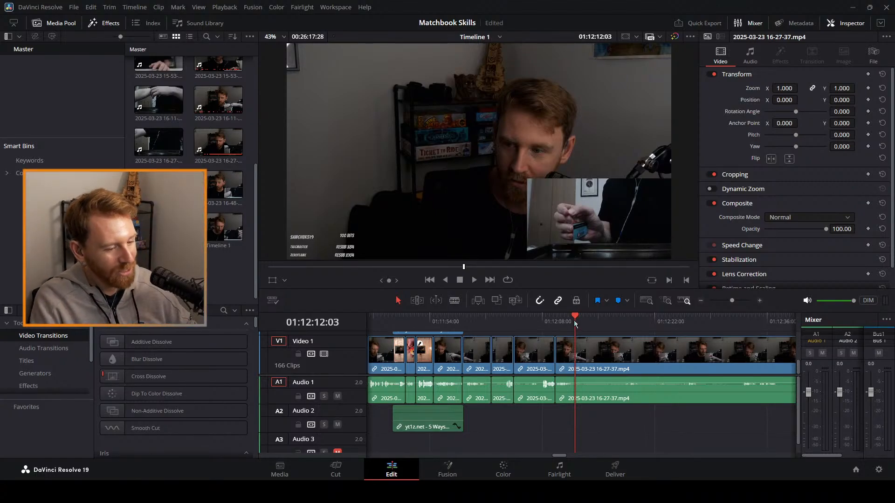
pyautogui.press('space')
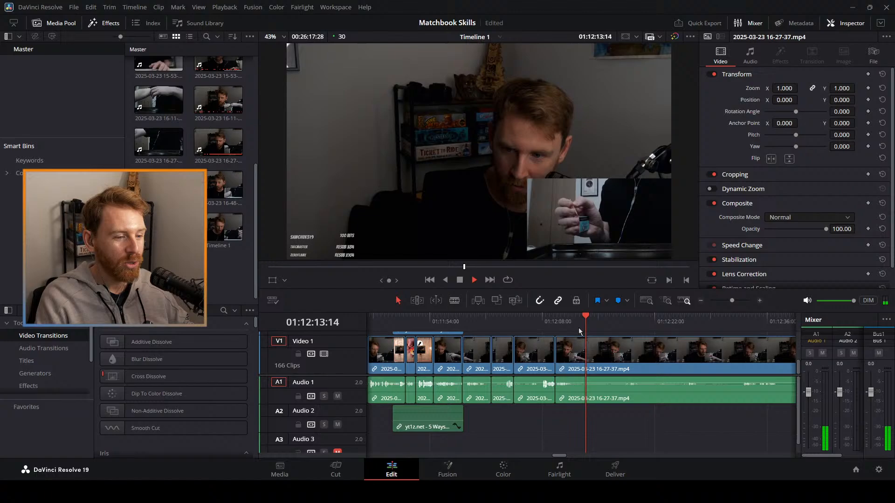
pyautogui.click(556, 321)
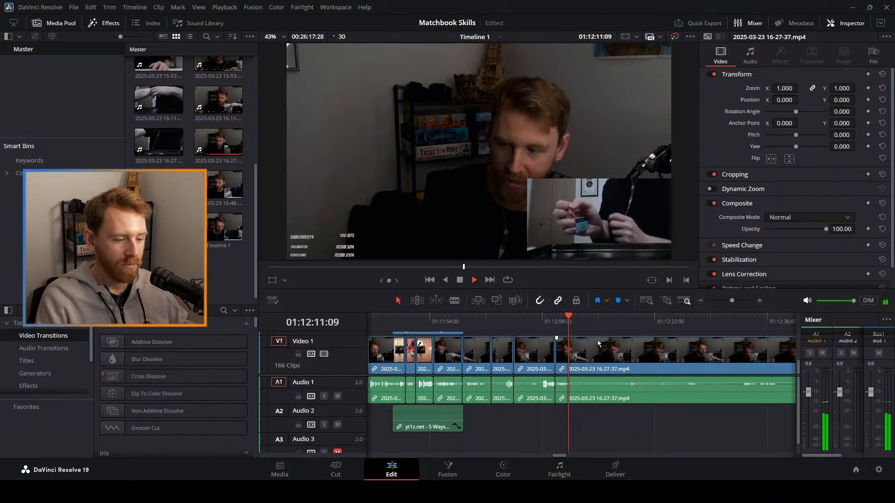
pyautogui.click(546, 321)
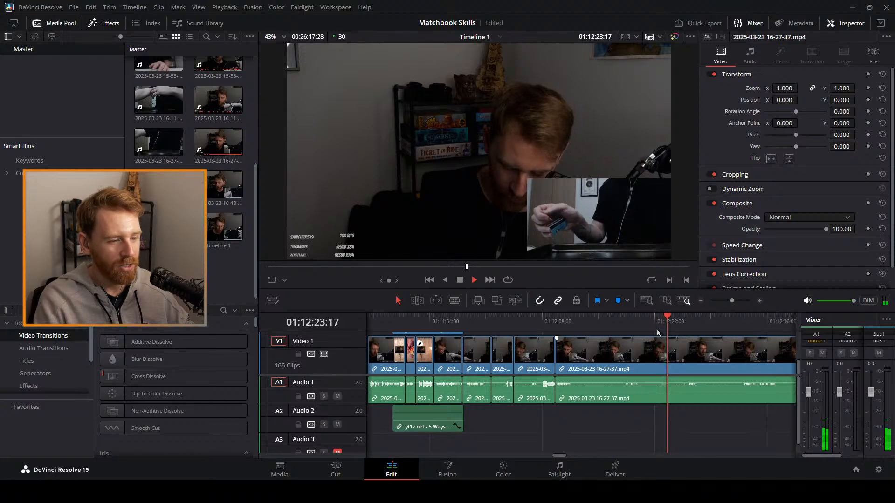
# Play the matchbook attempt onward from about 01:12:23 to 01:12:34.
pyautogui.press('b')
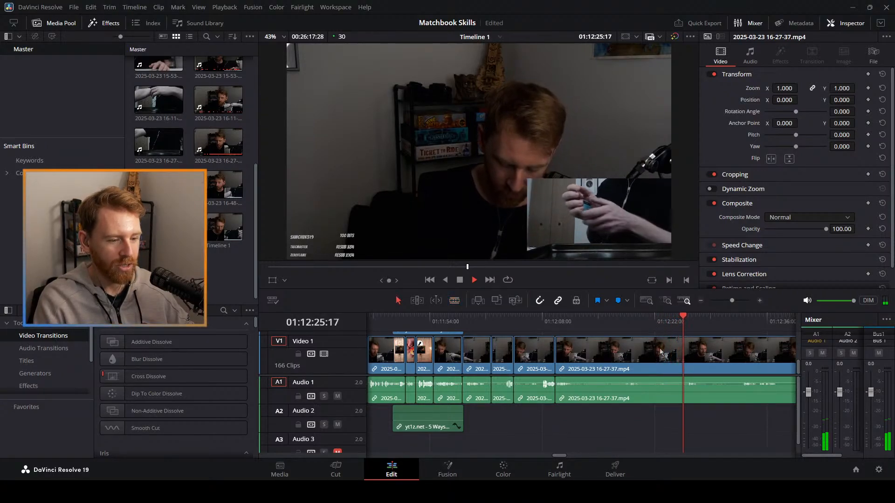
pyautogui.press('a')
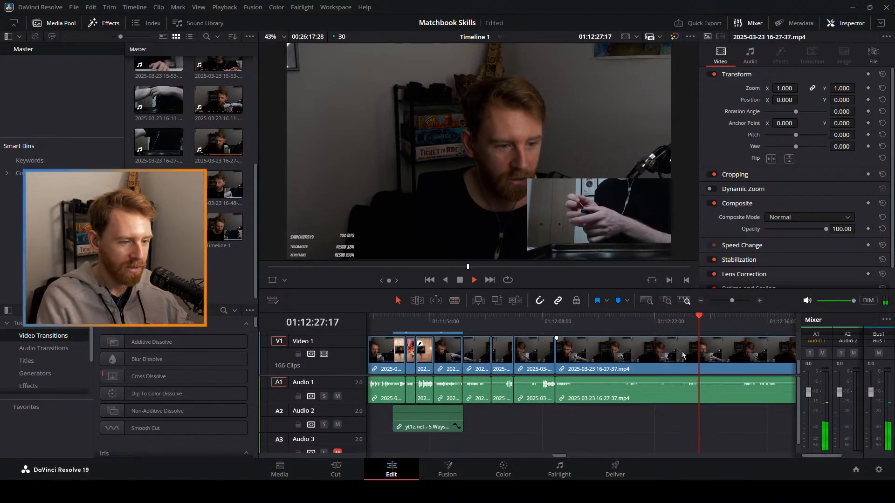
pyautogui.moveTo(707, 346)
pyautogui.mouseDown()
pyautogui.moveTo(728, 337)
pyautogui.moveTo(708, 358)
pyautogui.mouseUp()
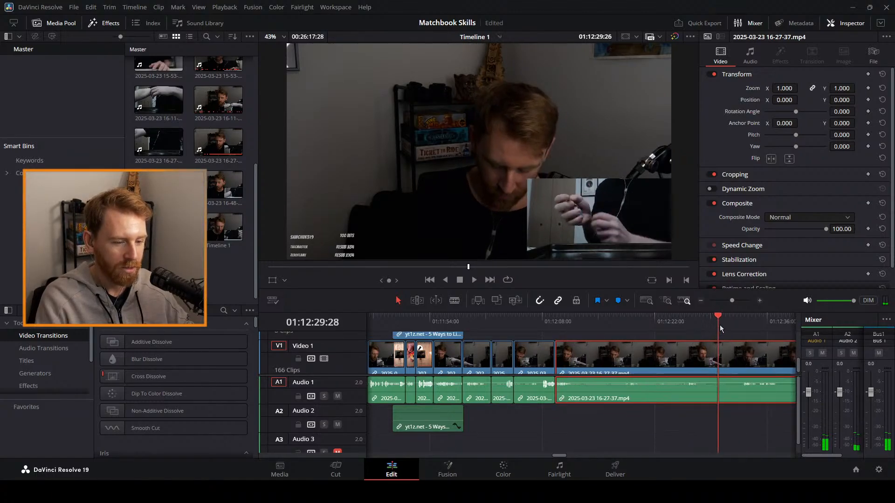
pyautogui.press('space')
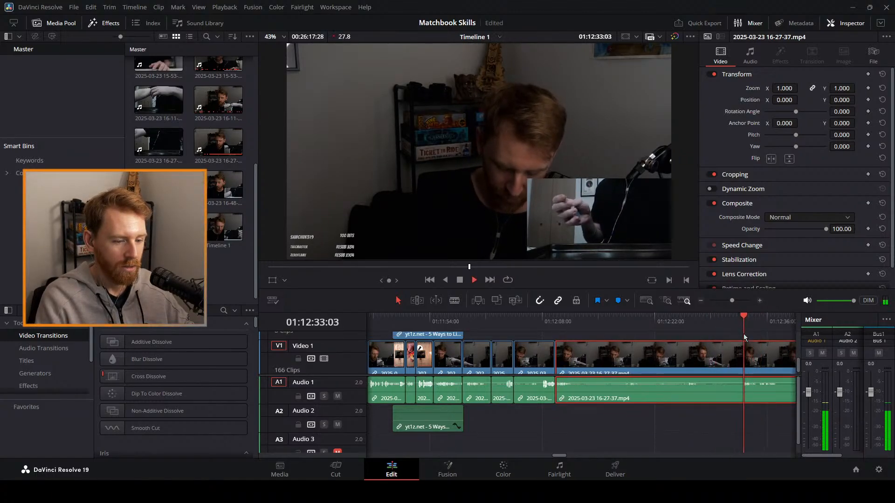
pyautogui.press('space')
pyautogui.press('space')
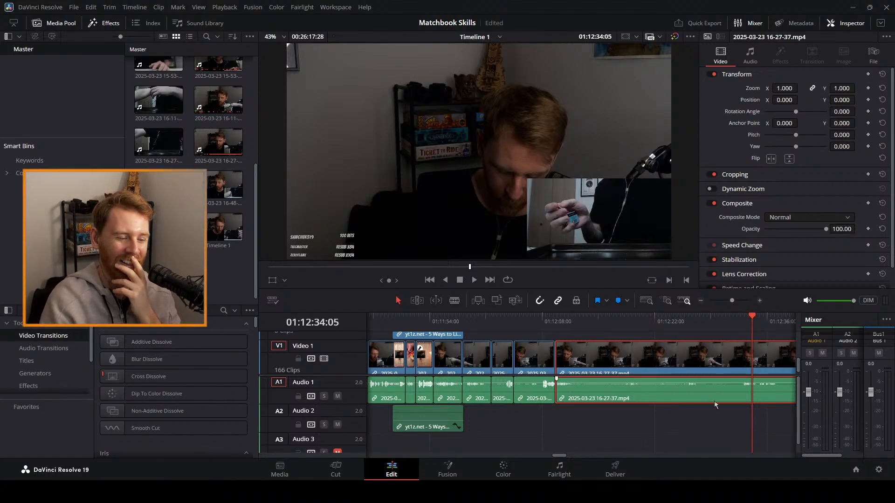
# Scan the clip ahead from about 01:12:33 to 01:12:56 and replay the passage leading up to 01:12:54.
pyautogui.moveTo(567, 326); pyautogui.dragTo(728, 301)
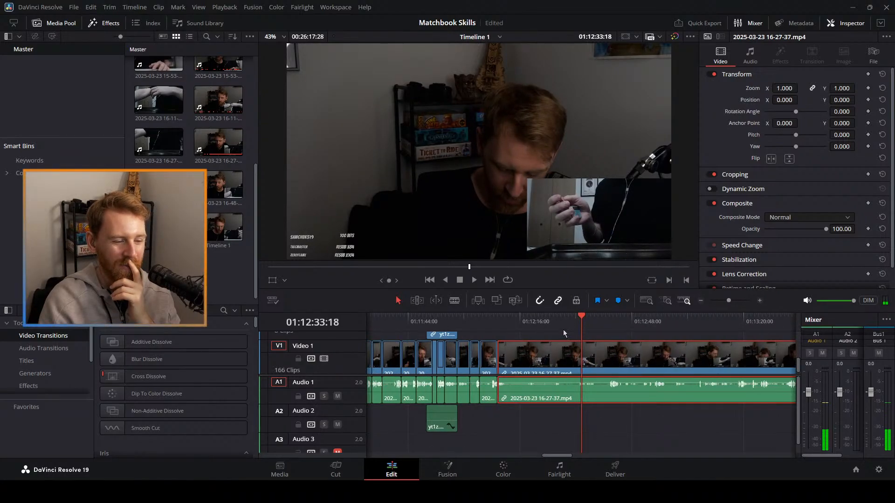
pyautogui.moveTo(577, 324); pyautogui.dragTo(650, 325)
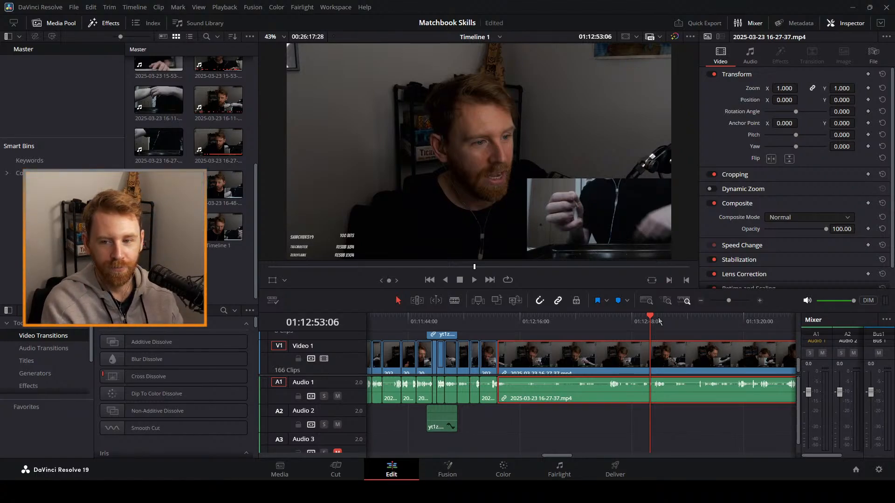
pyautogui.click(658, 321)
pyautogui.press('space')
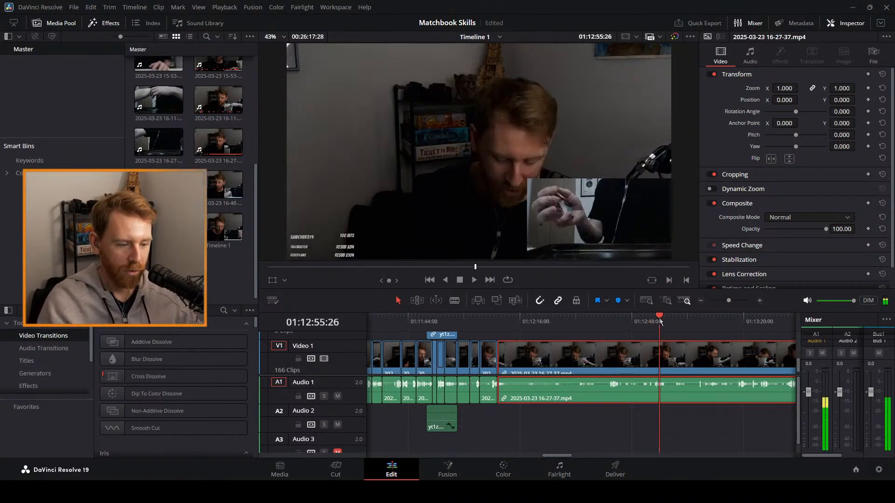
pyautogui.click(637, 322)
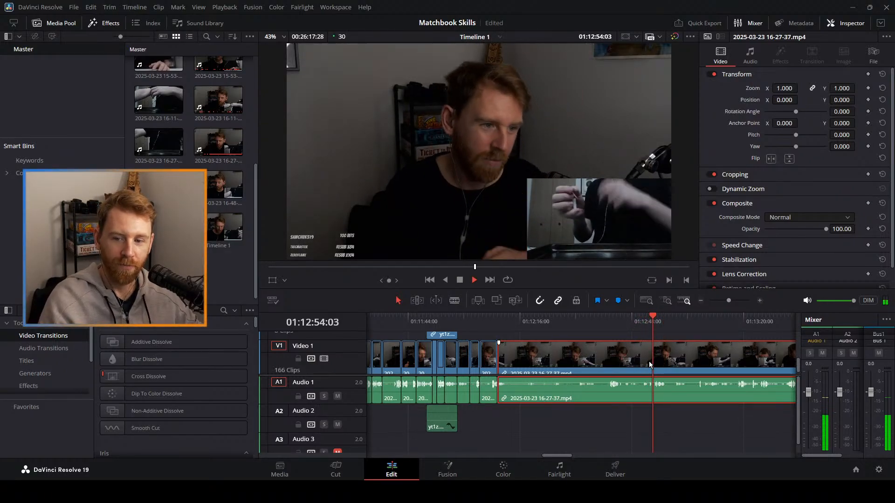
pyautogui.press('space')
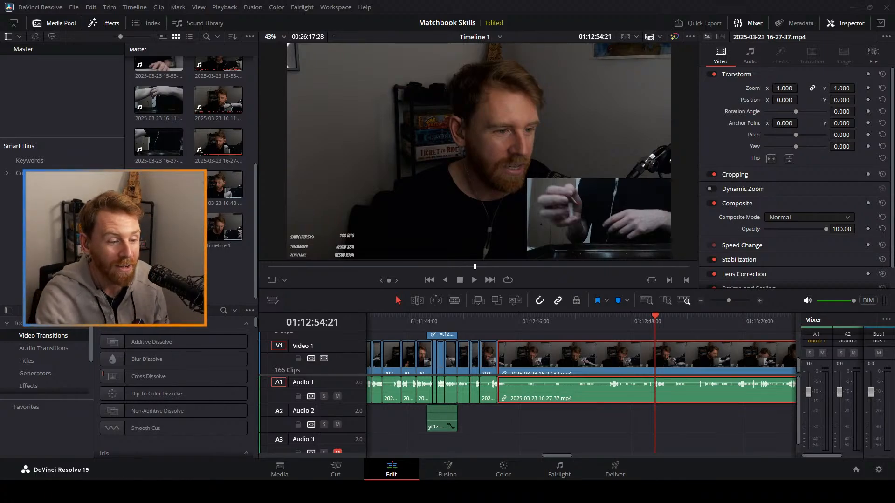
# Return to the cut at 01:12:09:19 and replay the footage around it, from about 01:12:06 to 01:12:14.
pyautogui.moveTo(729, 301)
pyautogui.mouseDown()
pyautogui.moveTo(709, 301)
pyautogui.moveTo(717, 300)
pyautogui.mouseUp()
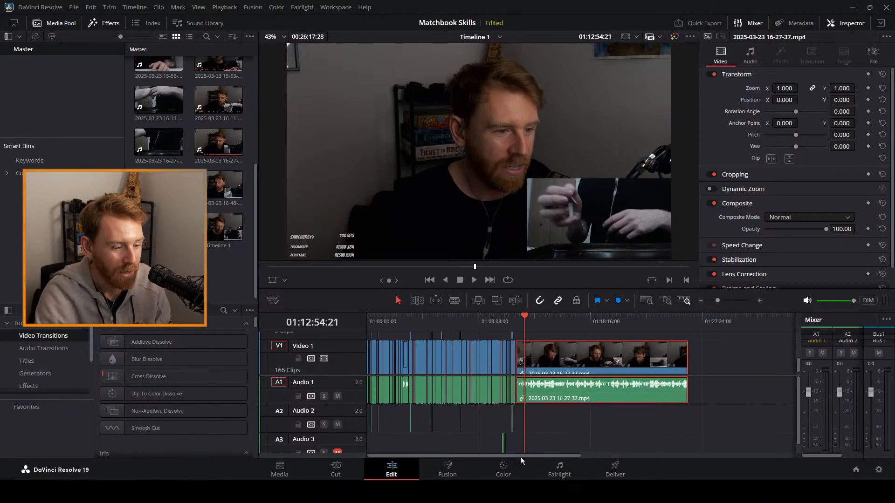
pyautogui.moveTo(385, 321); pyautogui.dragTo(515, 302)
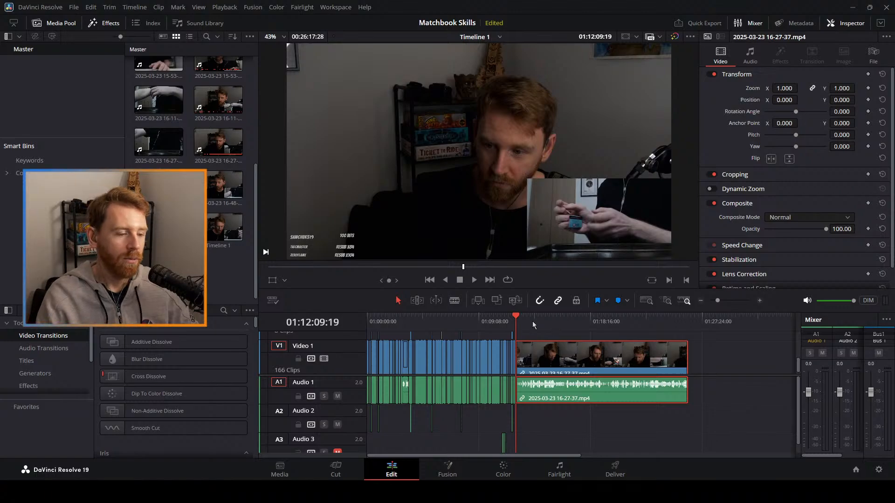
pyautogui.moveTo(519, 319); pyautogui.dragTo(519, 318)
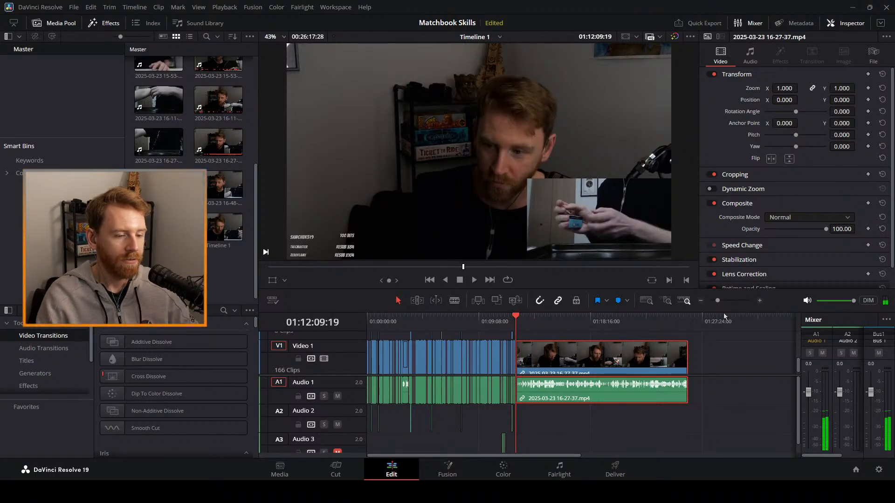
pyautogui.moveTo(718, 301); pyautogui.dragTo(735, 301)
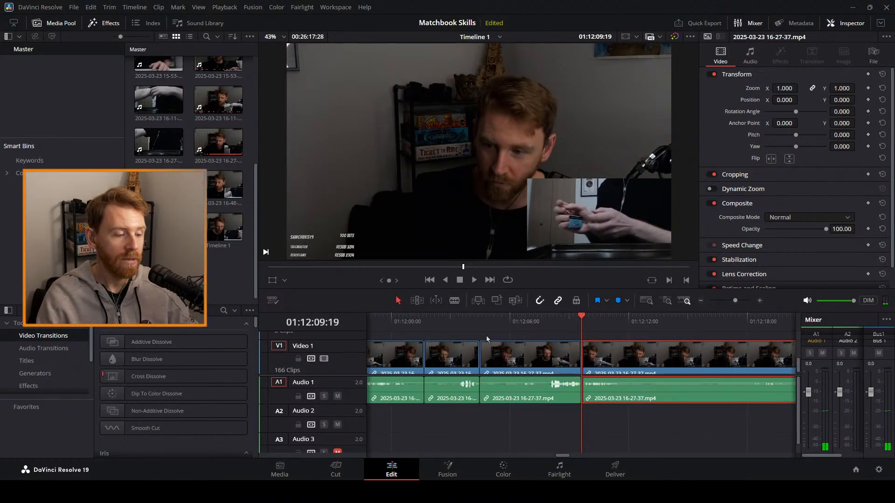
pyautogui.click(511, 321)
pyautogui.press('space')
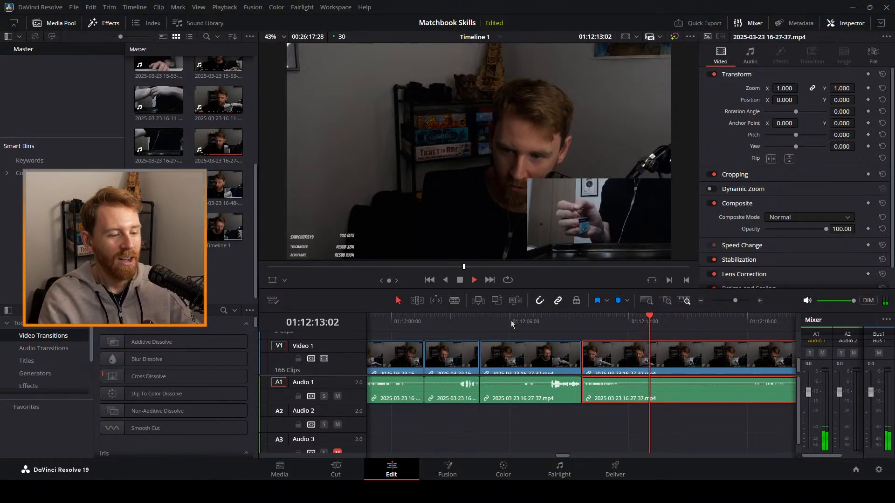
pyautogui.press('space')
pyautogui.click(634, 319)
pyautogui.press('space')
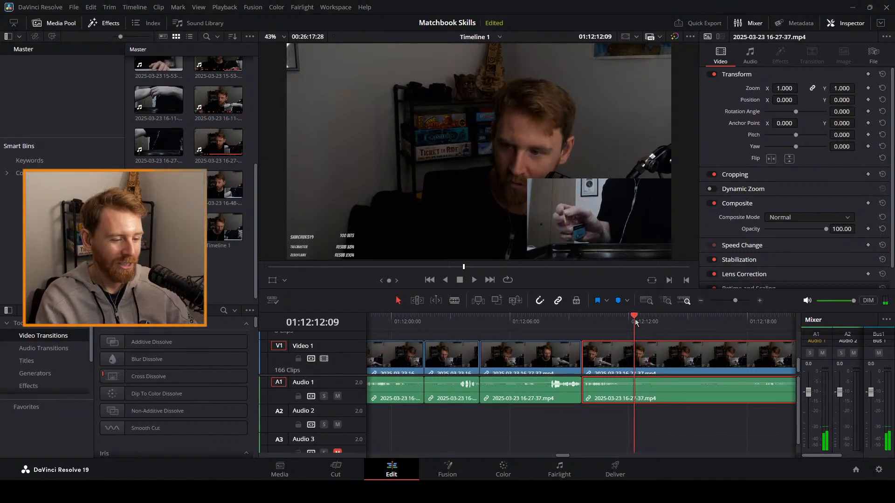
pyautogui.click(602, 316)
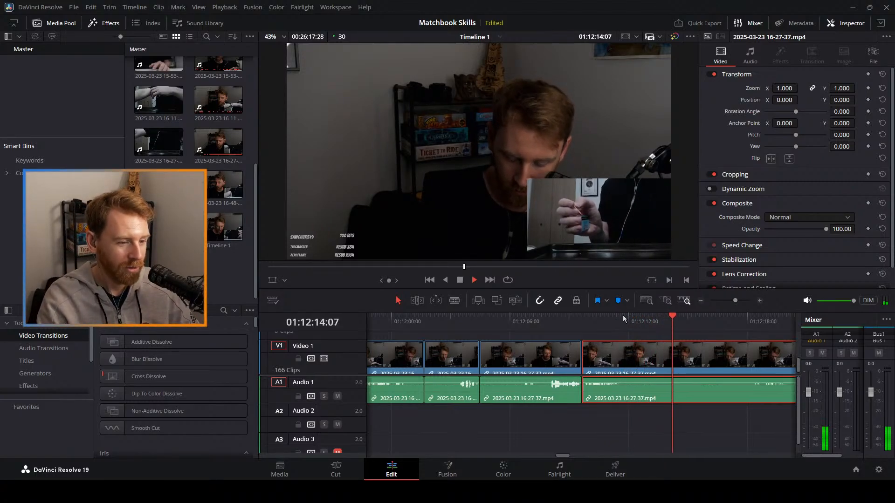
# Scan the talking-head clip from about 01:12:18 to 01:12:57 to find where the slack before the next usable moment ends.
pyautogui.moveTo(734, 301); pyautogui.dragTo(727, 301)
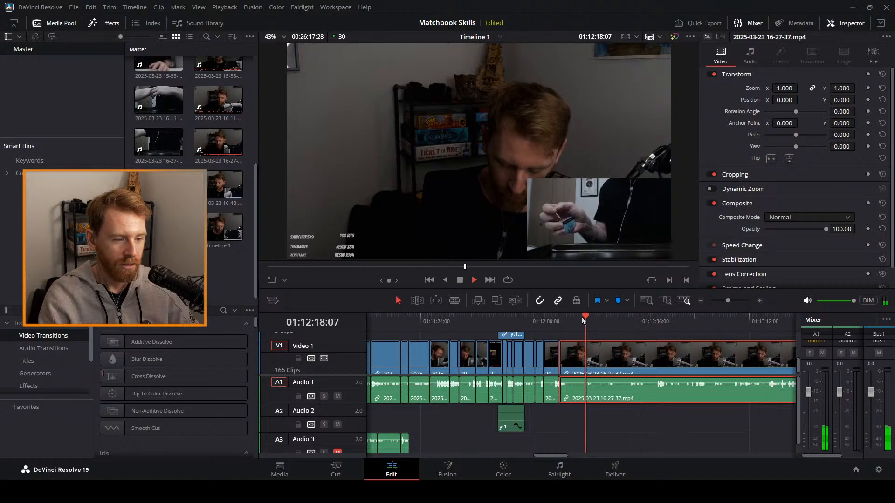
pyautogui.moveTo(583, 321); pyautogui.dragTo(702, 327)
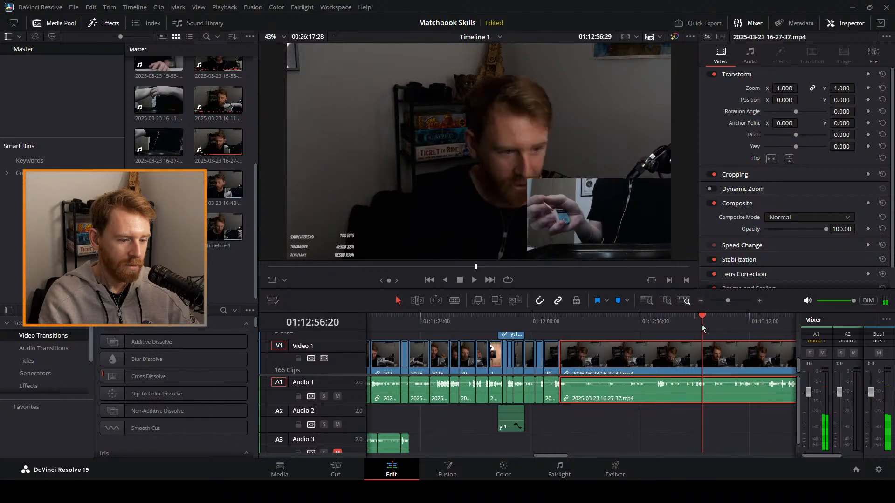
pyautogui.press('space')
pyautogui.click(695, 328)
pyautogui.press('b')
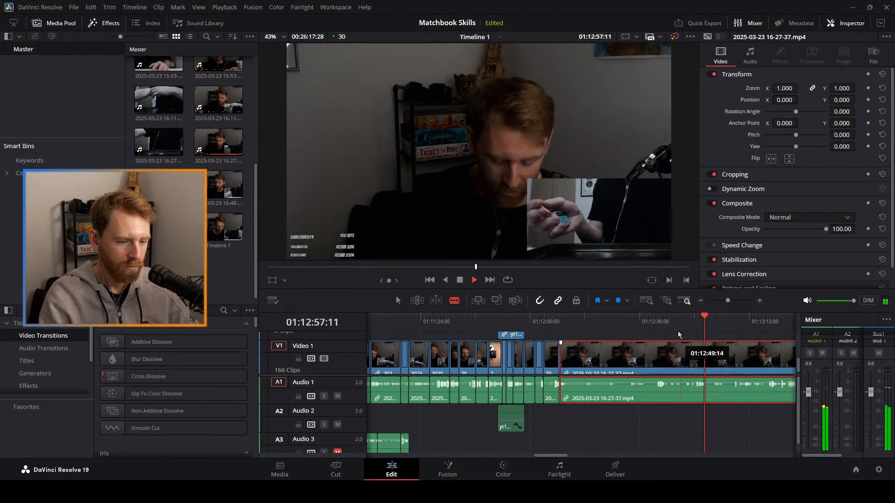
pyautogui.press('a')
pyautogui.moveTo(659, 317); pyautogui.dragTo(703, 321)
pyautogui.press('space')
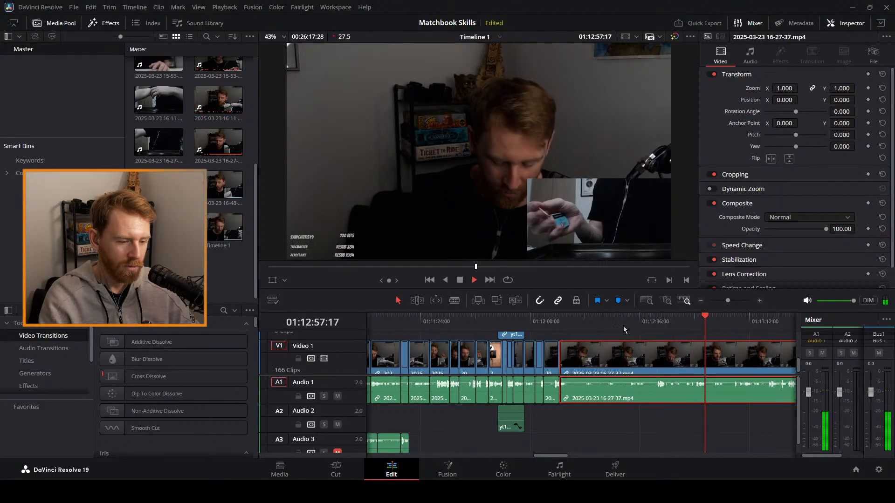
# Split the talking-head clip at about 01:12:49 and ripple delete the section back to the cut at 01:12:09:19.
pyautogui.moveTo(582, 321); pyautogui.dragTo(681, 319)
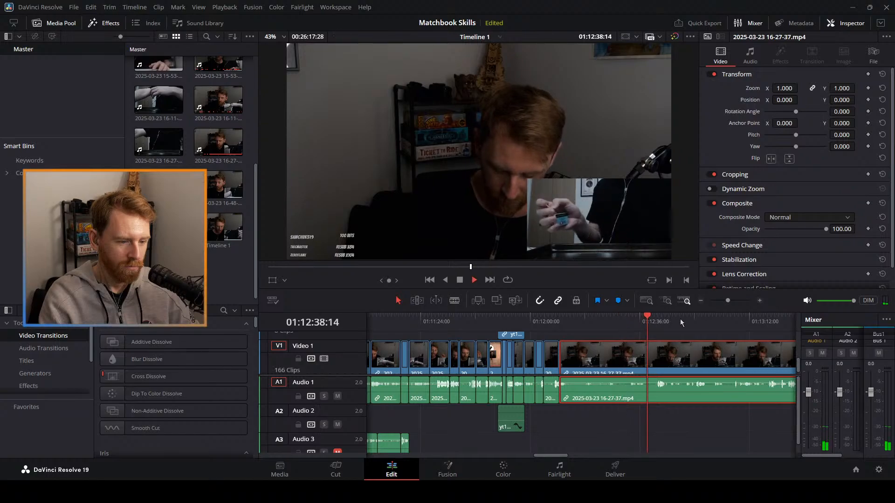
pyautogui.click(664, 320)
pyautogui.click(698, 320)
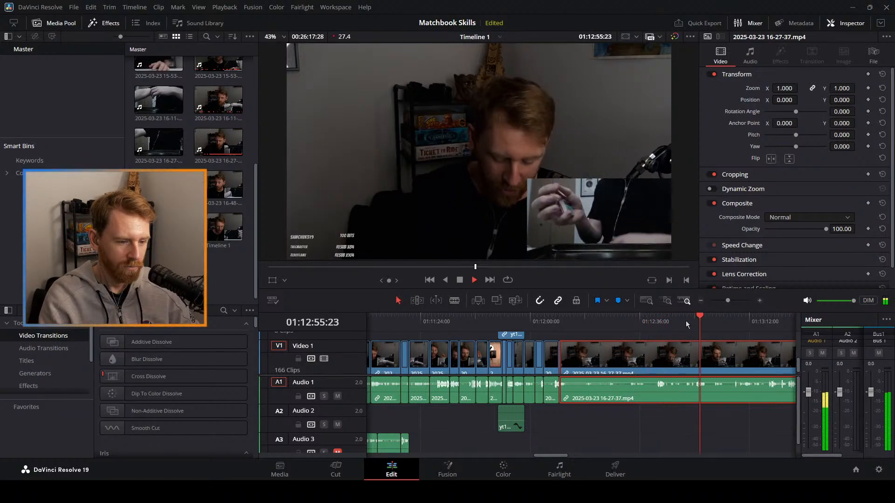
pyautogui.click(686, 320)
pyautogui.click(674, 320)
pyautogui.click(678, 320)
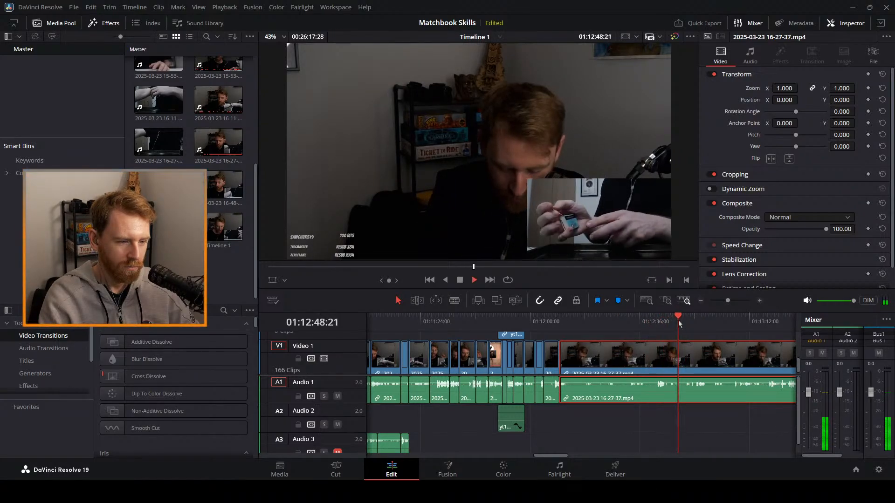
pyautogui.press('b')
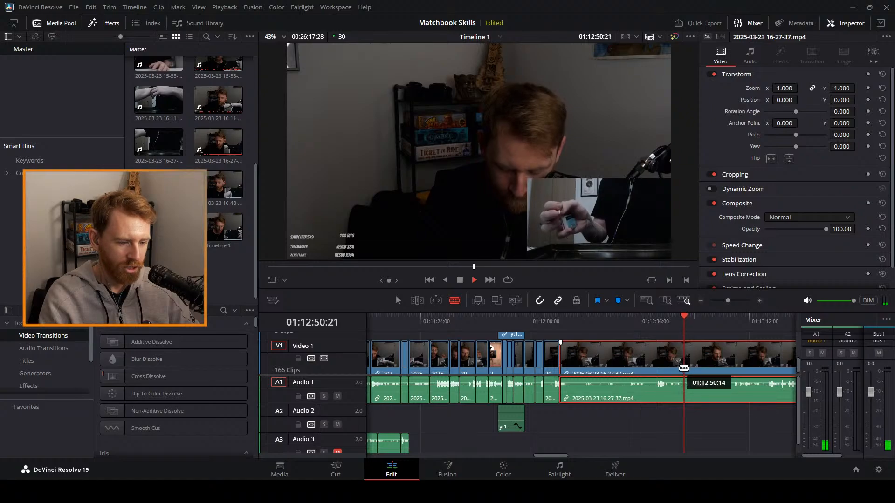
pyautogui.click(680, 367)
pyautogui.press('a')
pyautogui.press('space')
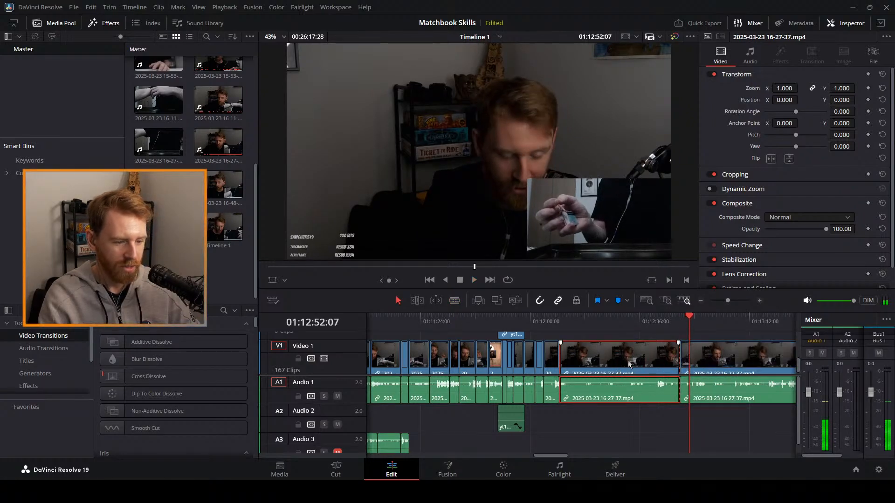
pyautogui.press('Delete')
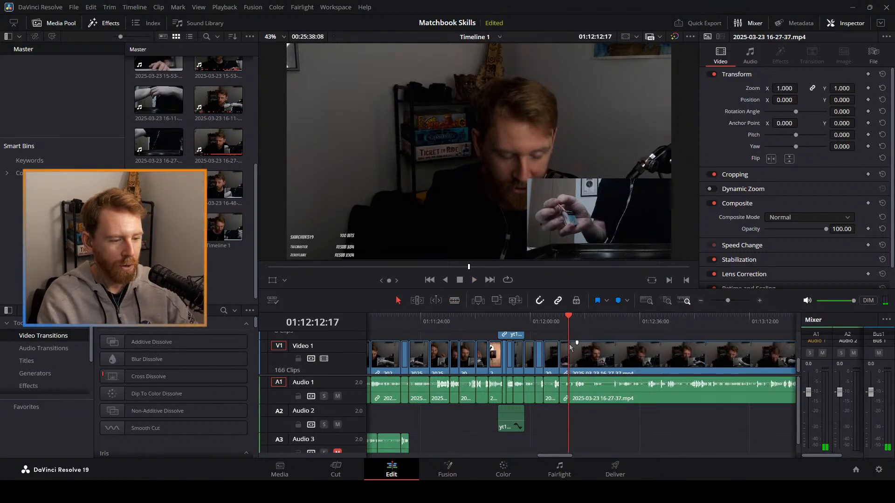
# Play across the new join at 01:12:09:19 up to about 01:12:14 to review the tightened section.
pyautogui.click(555, 321)
pyautogui.press('space')
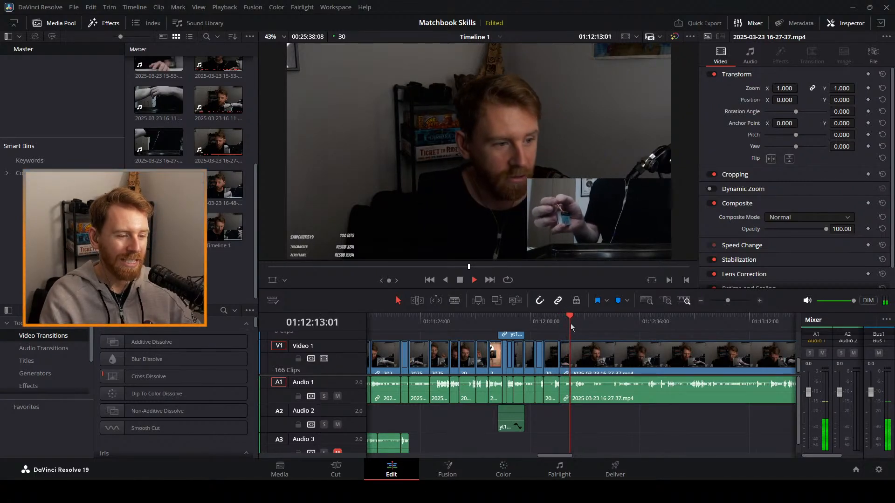
pyautogui.press('space')
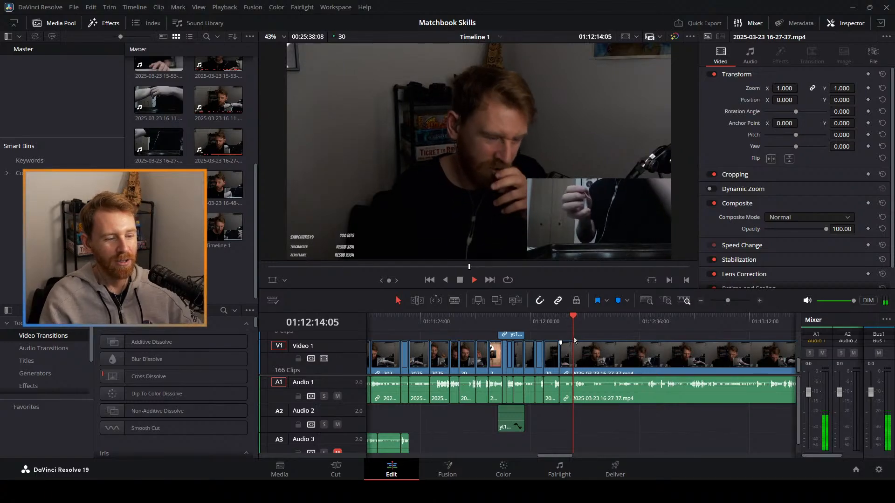
# Replay the footage after the join at 01:12:09:19 and split the talking-head clip at about 01:12:18.
pyautogui.click(559, 321)
pyautogui.click(574, 323)
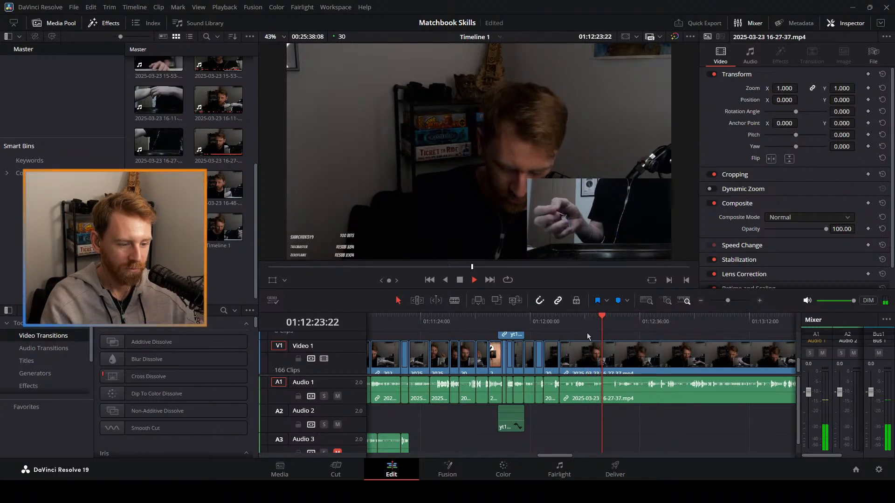
pyautogui.click(586, 329)
pyautogui.press('b')
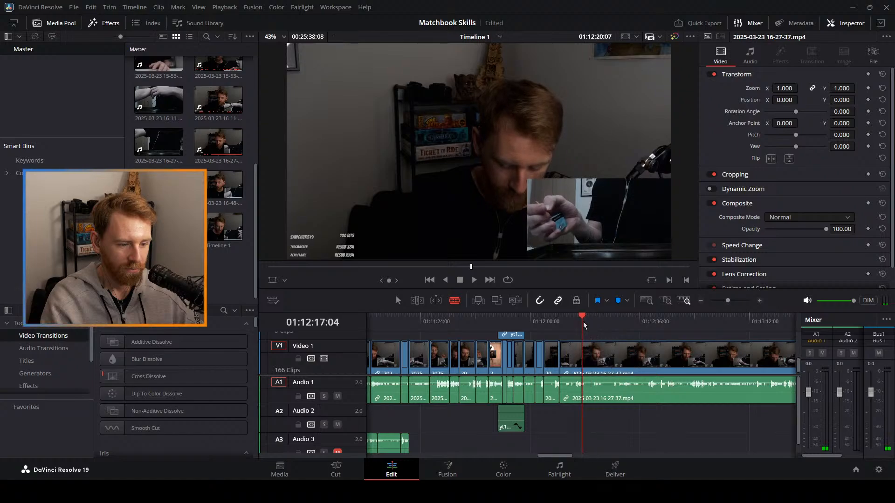
pyautogui.click(588, 352)
pyautogui.press('a')
# Find the next usable moment at about 01:12:30 and ripple delete the talking-head footage back to the cut at about 01:12:18.
pyautogui.moveTo(590, 326); pyautogui.dragTo(624, 321)
pyautogui.press('space')
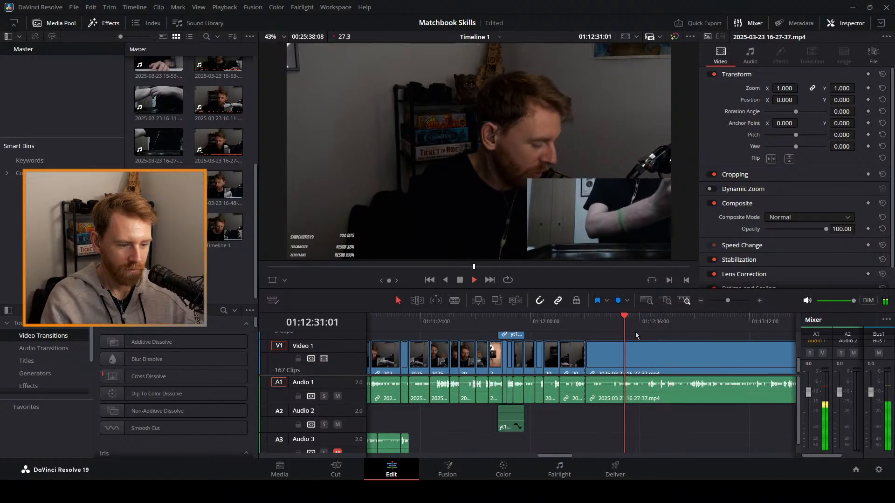
pyautogui.click(623, 361)
pyautogui.press('Delete')
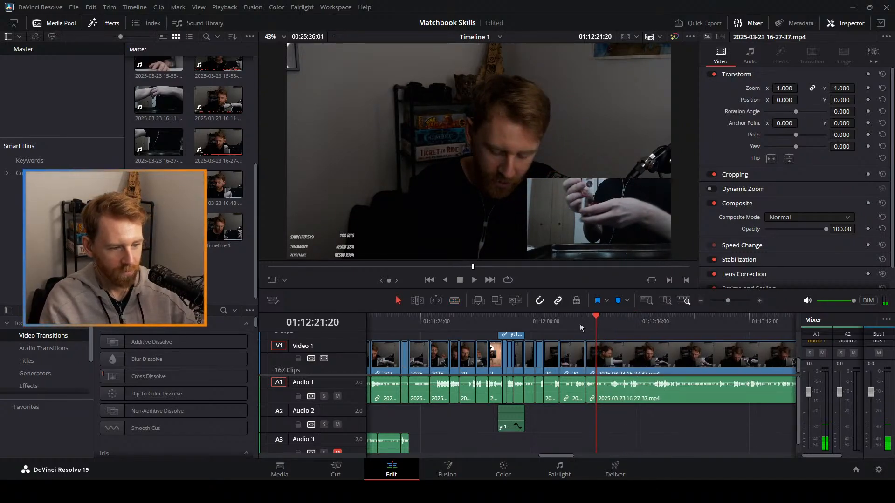
# Play across the new join at about 01:12:18 to check how tightly the two clips meet.
pyautogui.click(580, 323)
pyautogui.press('space')
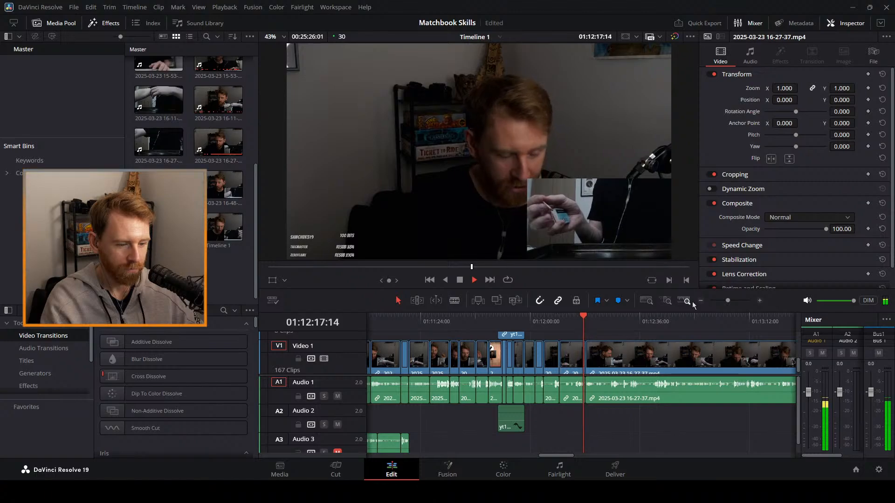
pyautogui.moveTo(728, 301); pyautogui.dragTo(731, 299)
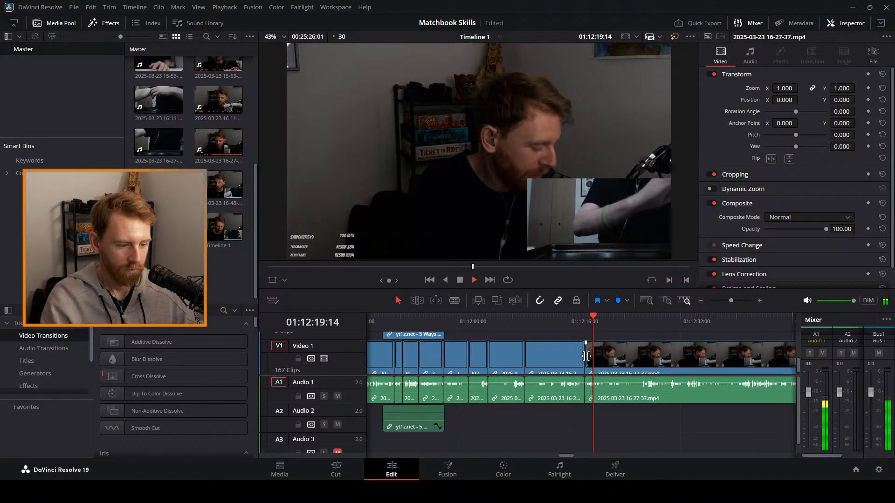
pyautogui.click(588, 326)
pyautogui.press('space')
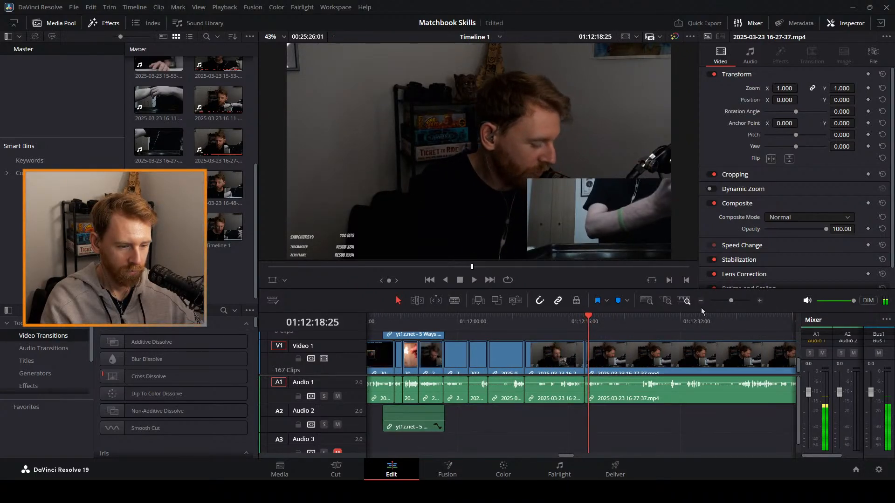
# Split the talking-head clip at 01:12:18:18 and ripple delete the short piece back to the previous cut.
pyautogui.moveTo(731, 301); pyautogui.dragTo(738, 301)
pyautogui.click(570, 317)
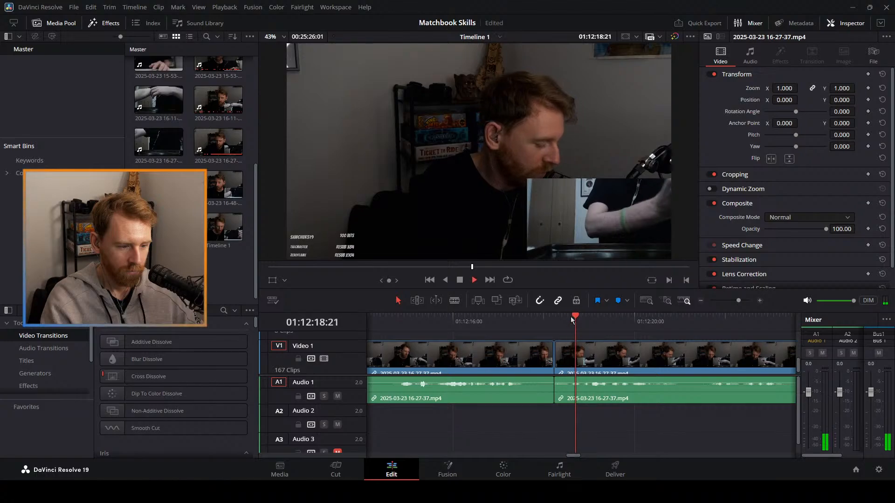
pyautogui.press('b')
pyautogui.click(577, 355)
pyautogui.press('a')
pyautogui.click(561, 362)
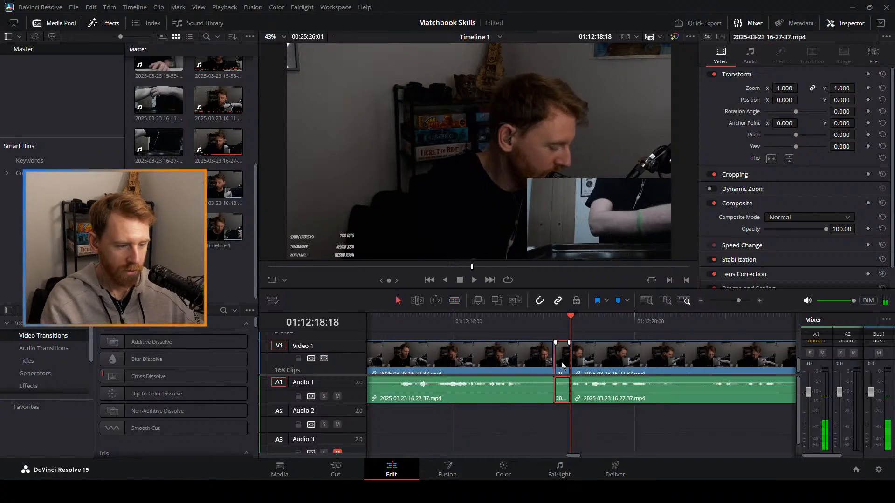
pyautogui.press('Delete')
# Play from just before the trimmed join at about 01:12:18 up to about 01:12:30 to review the section.
pyautogui.click(516, 319)
pyautogui.press('space')
pyautogui.click(728, 301)
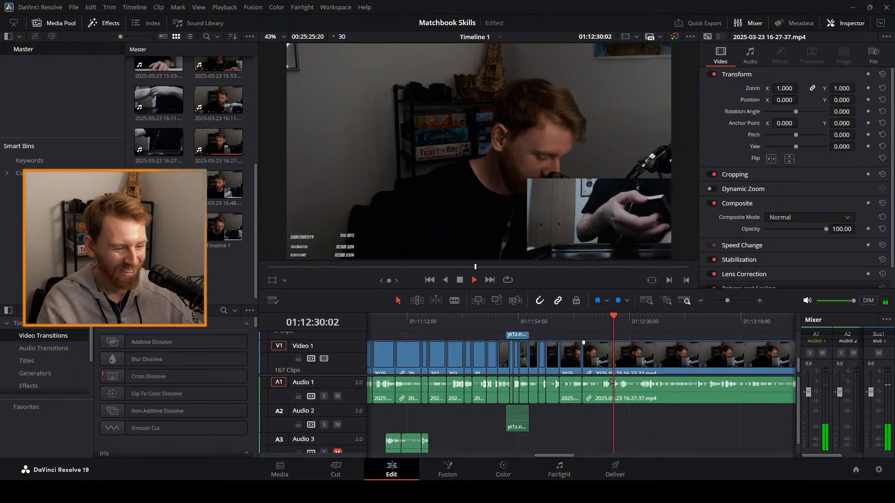
# Split the talking-head clip at about 01:12:32 and again at about 01:12:39:20 to isolate the section between them.
pyautogui.press('b')
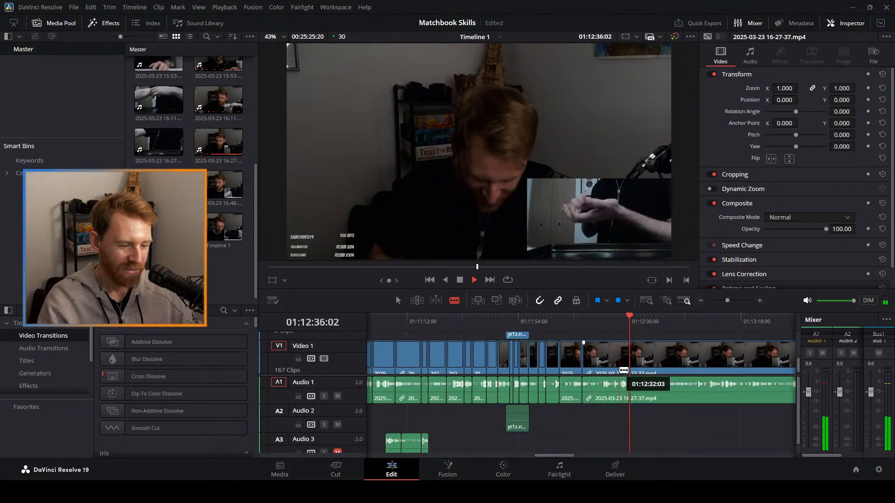
pyautogui.click(623, 370)
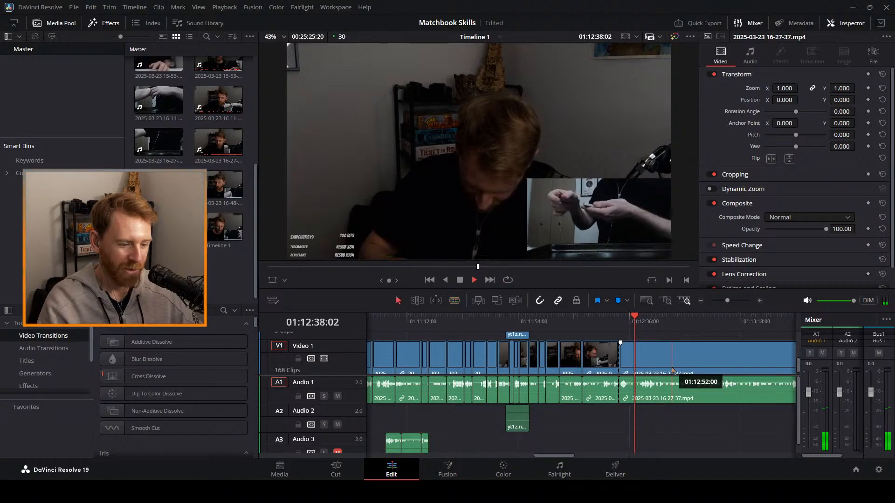
pyautogui.press('a')
pyautogui.press('b')
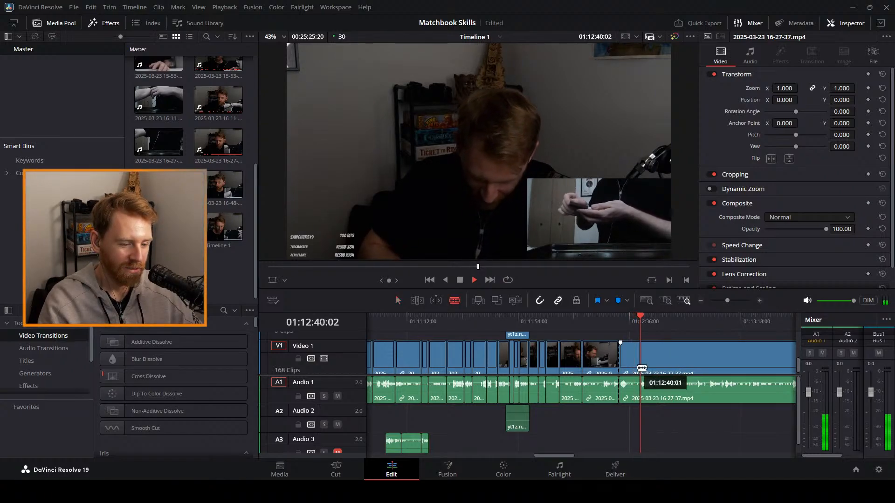
pyautogui.click(643, 371)
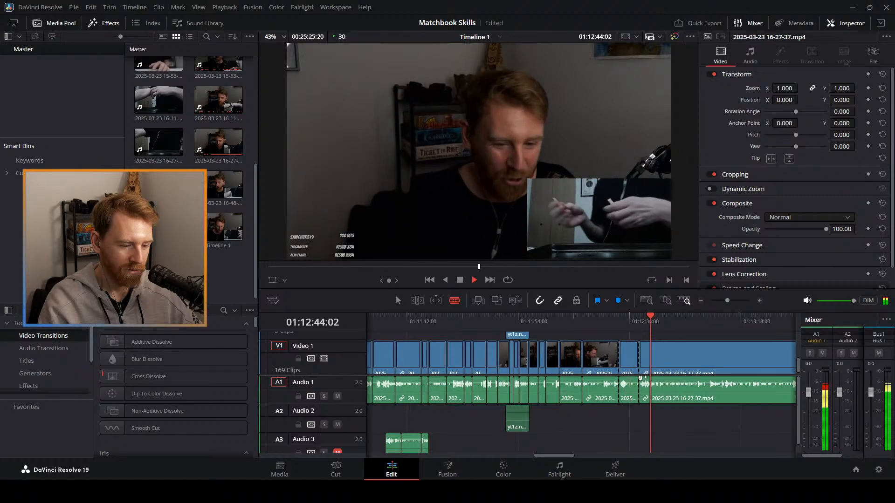
# Locate the next usable moment, split the talking-head clip at 01:12:42:29 and ripple delete the piece back to the cut at 01:12:39:20.
pyautogui.moveTo(727, 300); pyautogui.dragTo(734, 301)
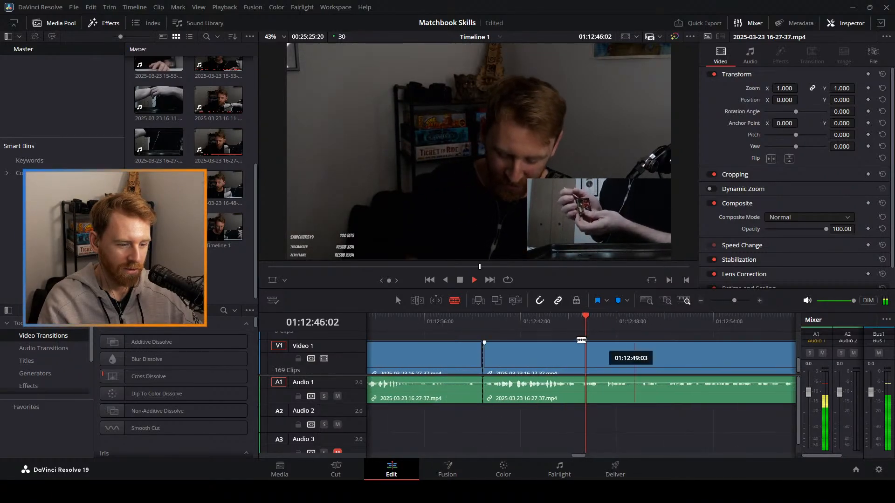
pyautogui.click(541, 321)
pyautogui.click(536, 323)
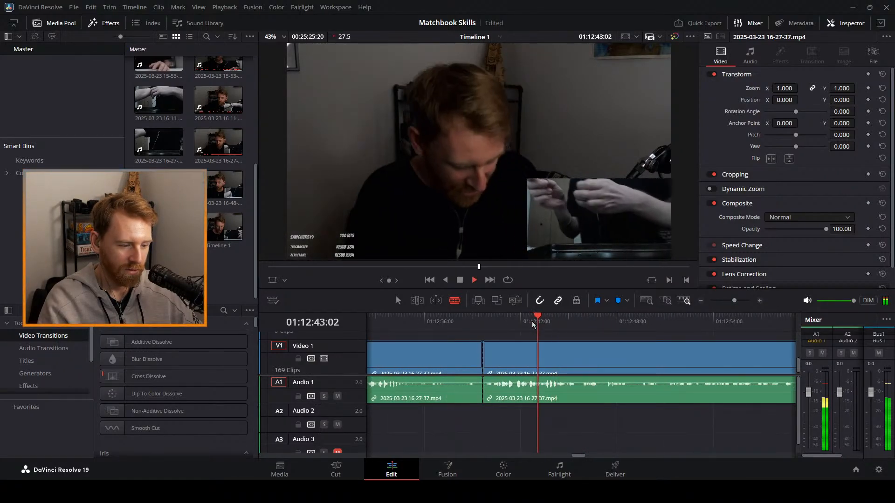
pyautogui.click(537, 322)
pyautogui.click(537, 322)
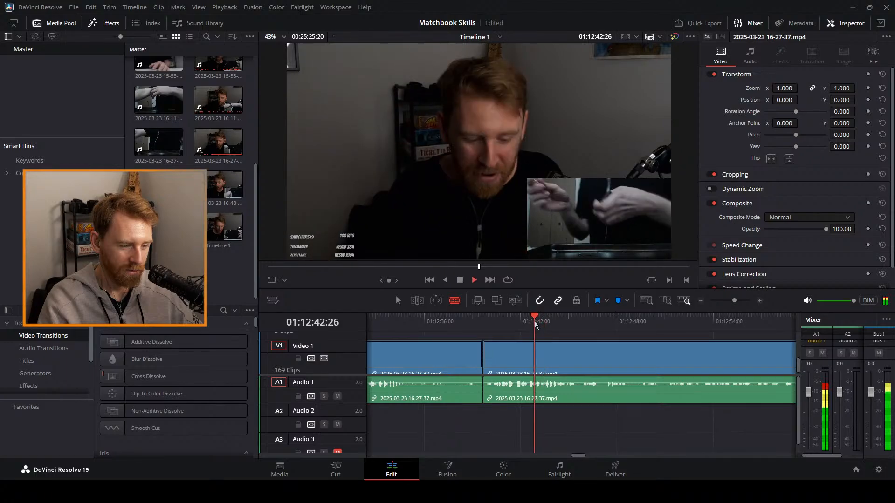
pyautogui.click(537, 323)
pyautogui.click(536, 323)
pyautogui.press('space')
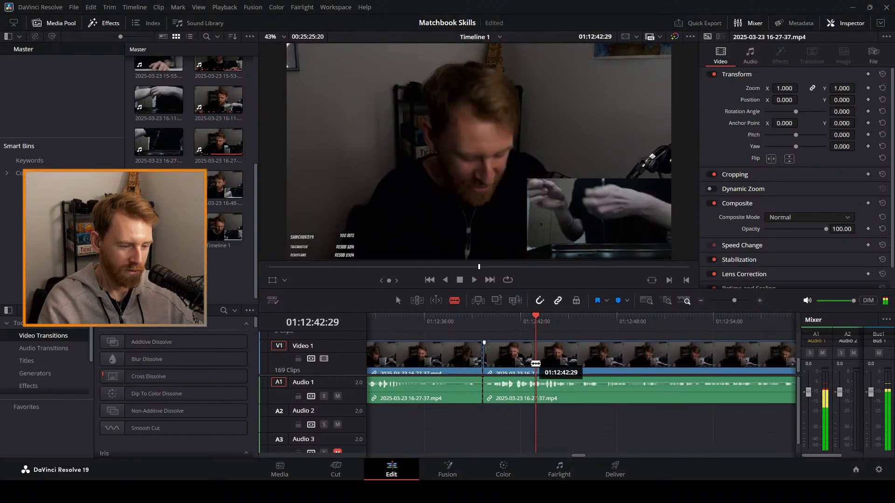
pyautogui.click(536, 368)
pyautogui.press('a')
pyautogui.click(524, 375)
pyautogui.press('Delete')
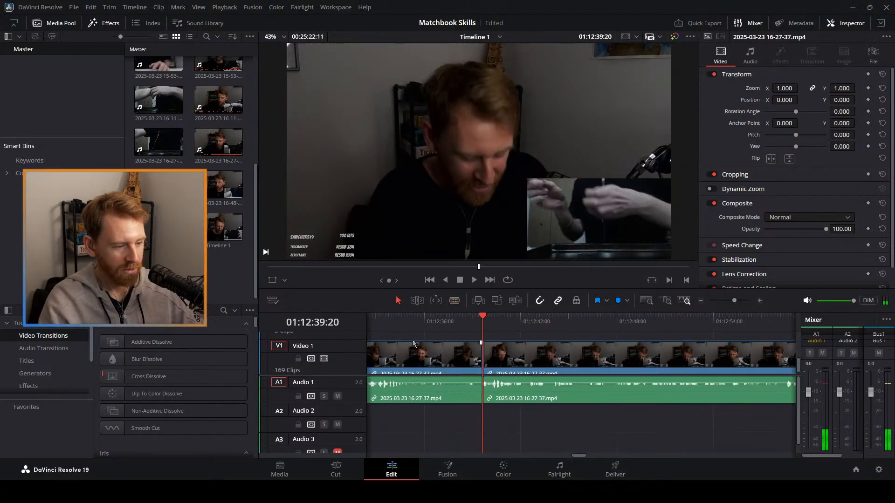
# Play across the new join at 01:12:39:20 up to about 01:12:41 to review the tightened section.
pyautogui.click(395, 323)
pyautogui.press('space')
pyautogui.moveTo(734, 301); pyautogui.dragTo(730, 301)
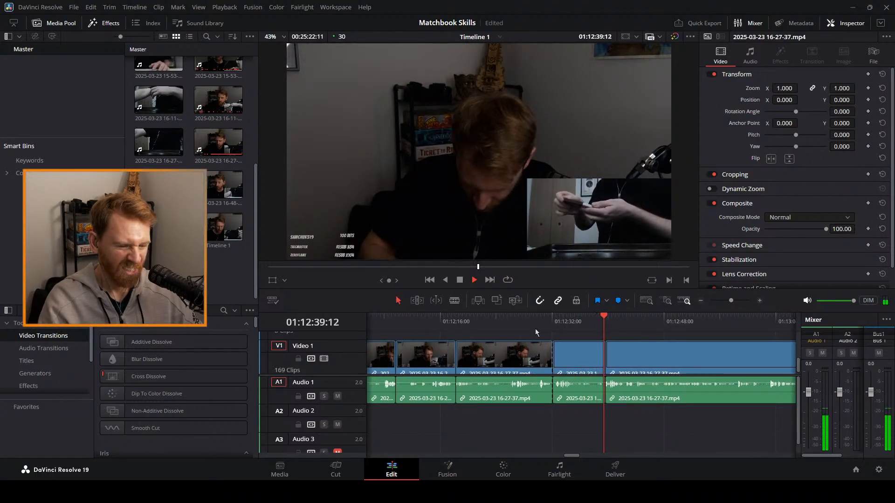
pyautogui.press('space')
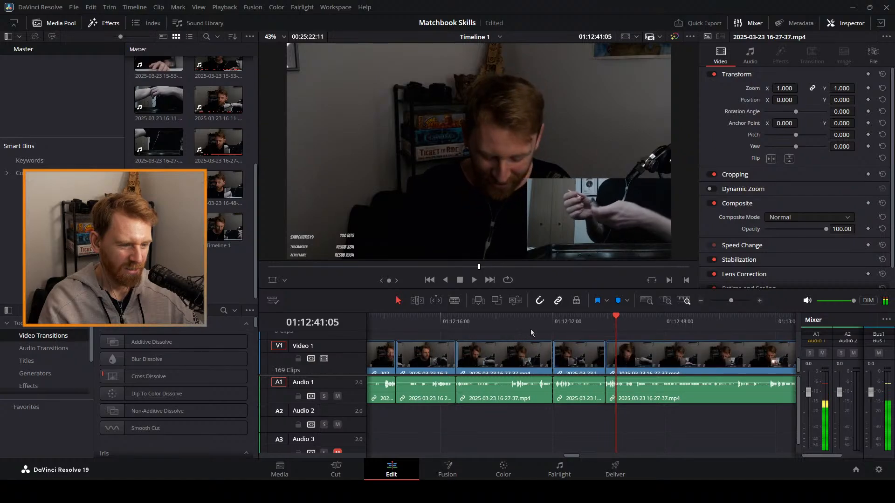
# Replay from about 01:12:29 and ripple delete the isolated clip between about 01:12:32 and 01:12:39:20.
pyautogui.click(534, 326)
pyautogui.press('space')
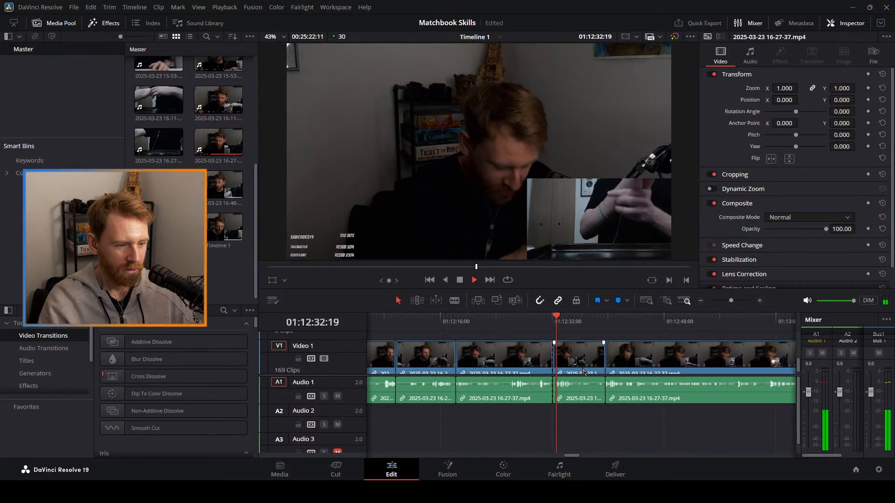
pyautogui.press('Delete')
# Play from about 01:12:30:22 across the new join at about 01:12:32 up to 01:12:34:09.
pyautogui.click(544, 326)
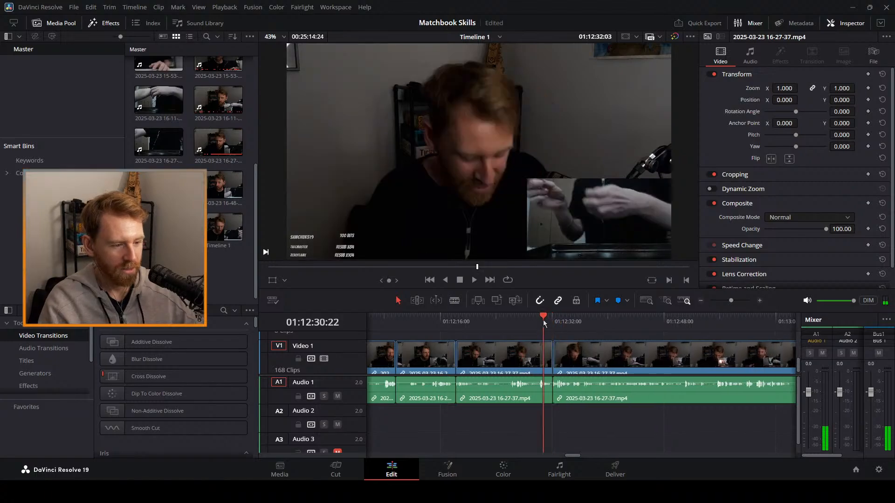
pyautogui.press('space')
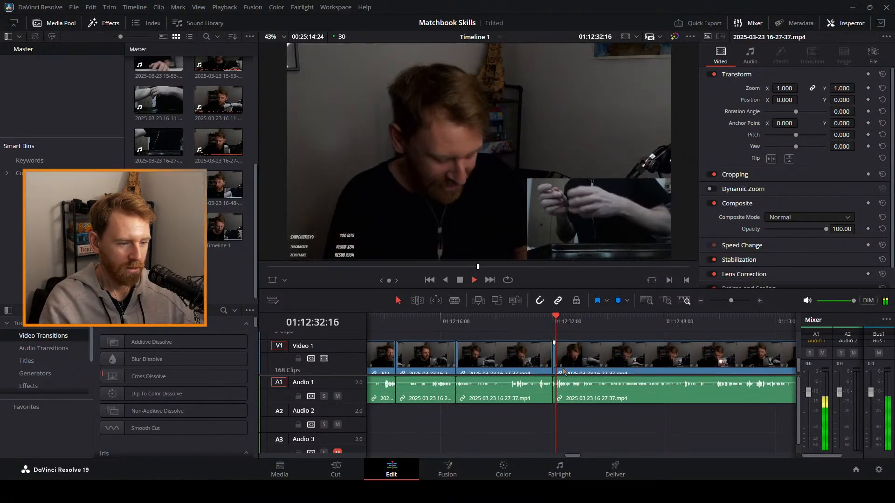
pyautogui.press('space')
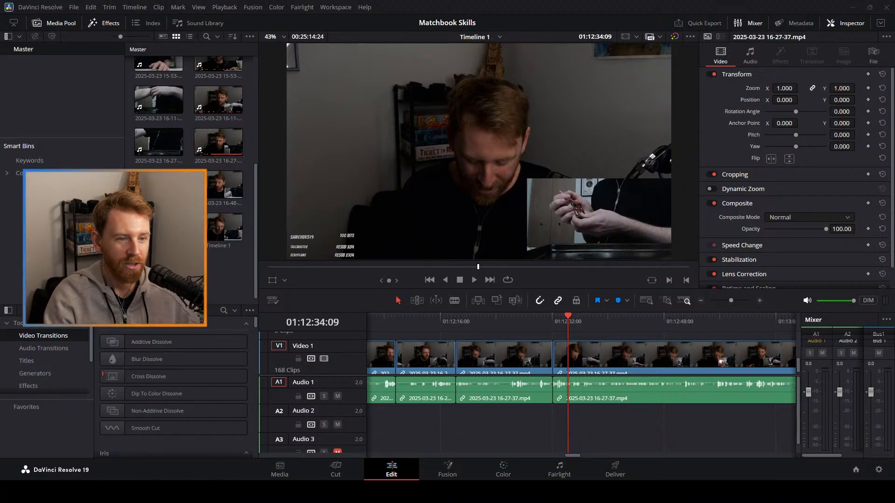
# Replay the footage from 01:12:33:14 and split the talking-head clip at about 01:12:34:16.
pyautogui.click(563, 323)
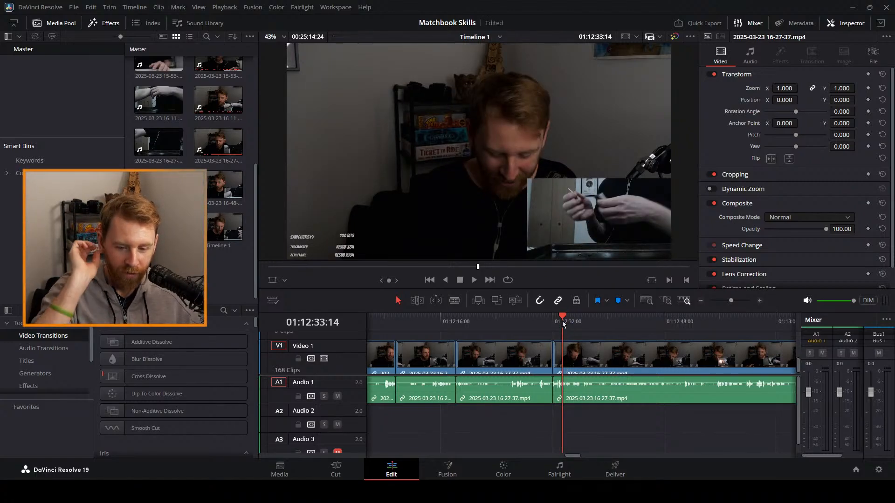
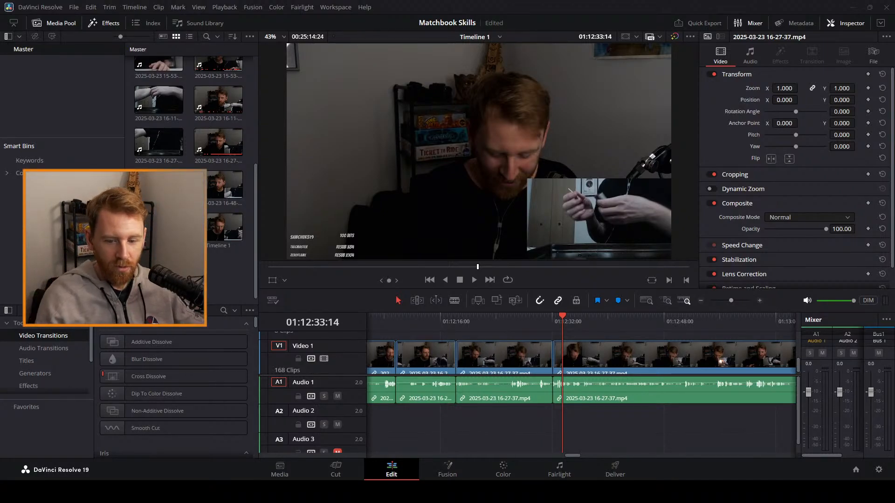
pyautogui.press('space')
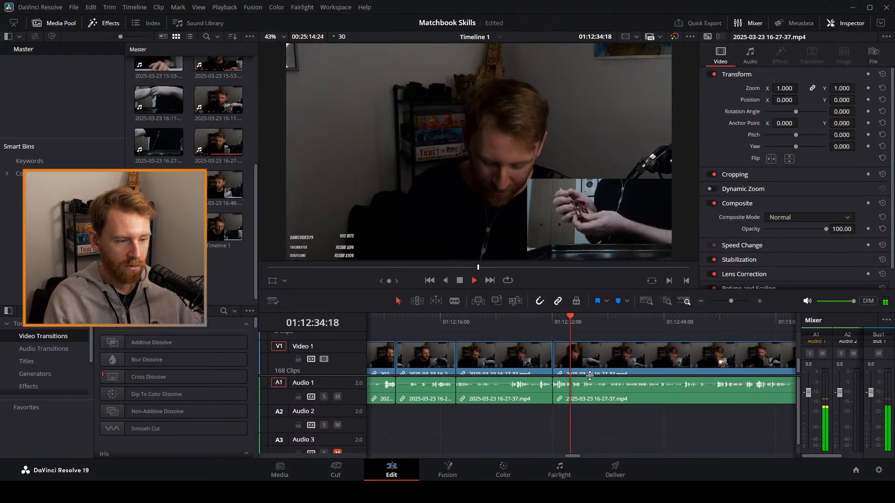
pyautogui.press('b')
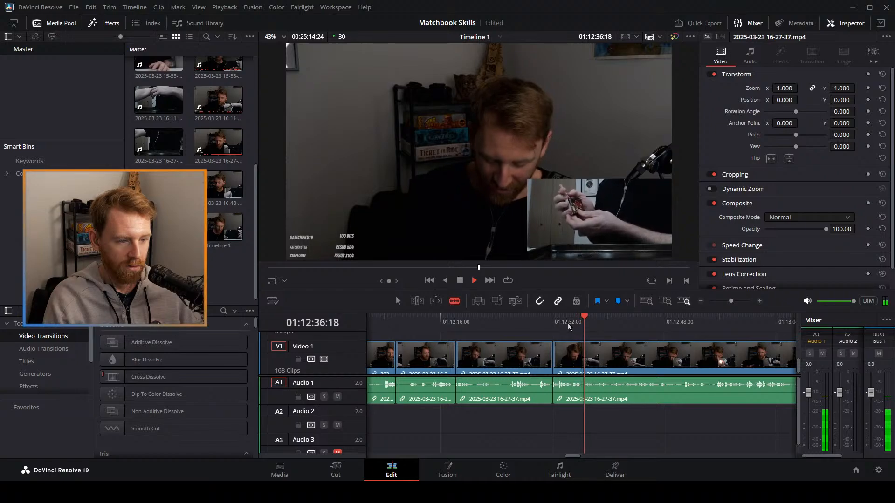
pyautogui.press('Up')
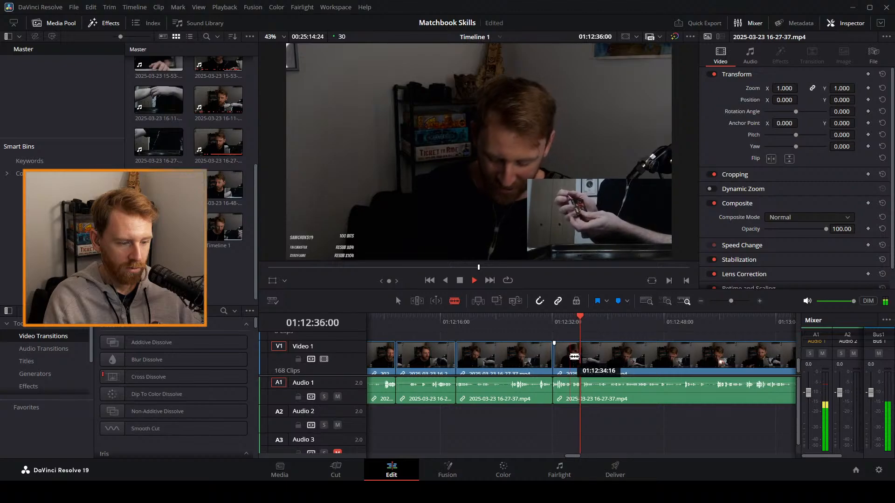
pyautogui.click(573, 357)
pyautogui.press('a')
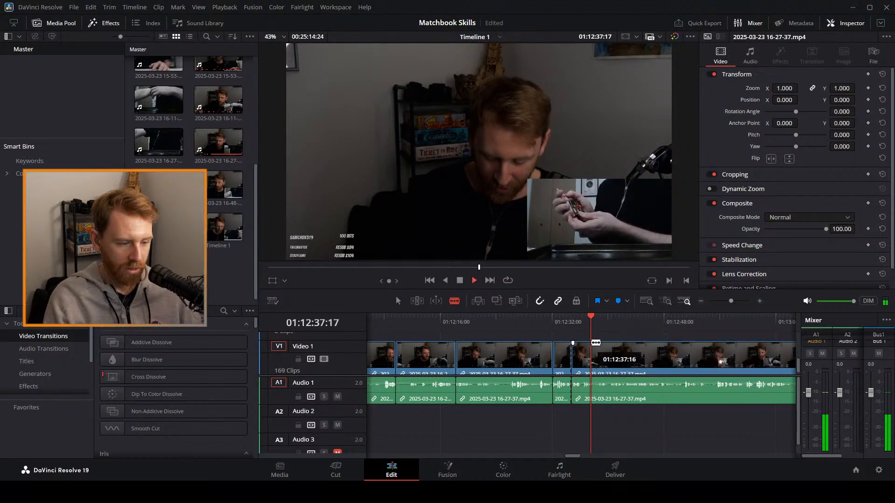
# Skim ahead for the end of the slack and split the talking-head clip at about 01:12:42.
pyautogui.click(604, 319)
pyautogui.moveTo(605, 320); pyautogui.dragTo(624, 322)
pyautogui.press('space')
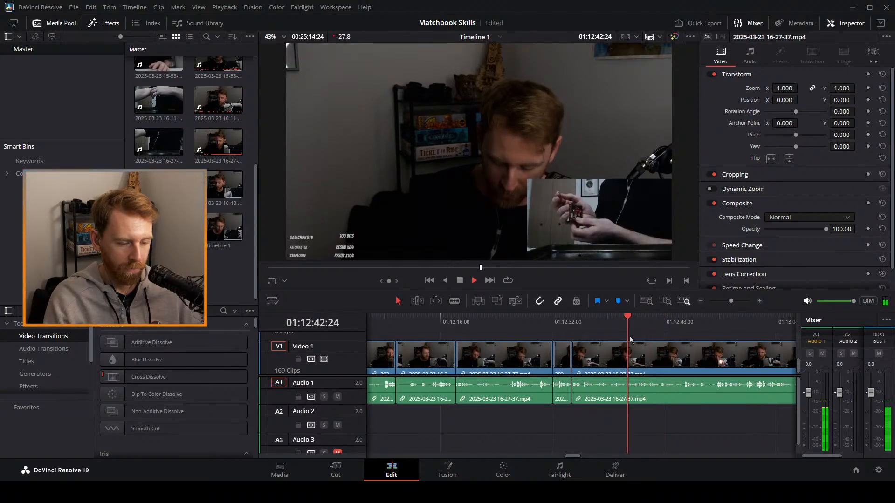
pyautogui.press('b')
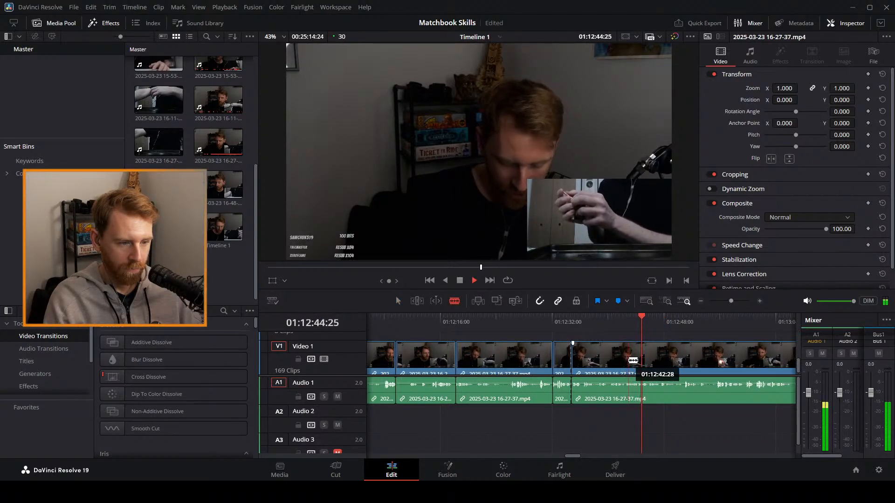
pyautogui.click(627, 362)
pyautogui.press('a')
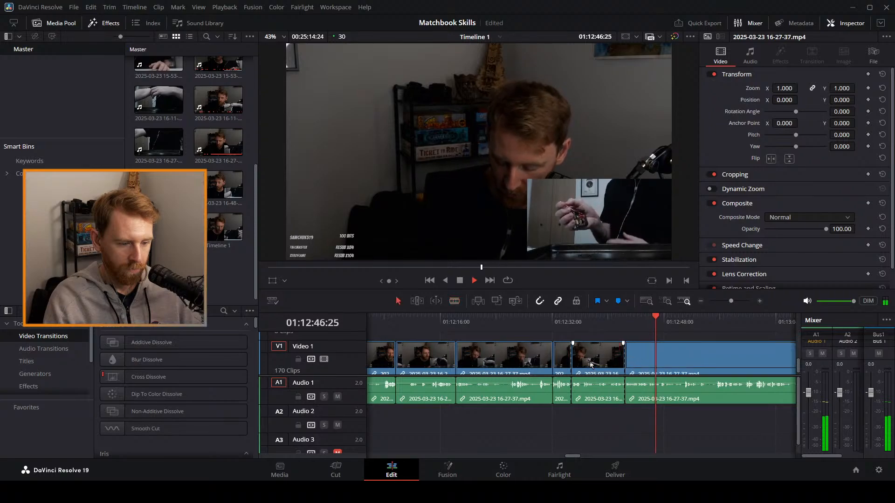
# Ripple delete the clip between about 01:12:34:16 and 01:12:42, and play across the new join up to about 01:12:43.
pyautogui.click(607, 373)
pyautogui.press('Delete')
pyautogui.click(564, 322)
pyautogui.press('space')
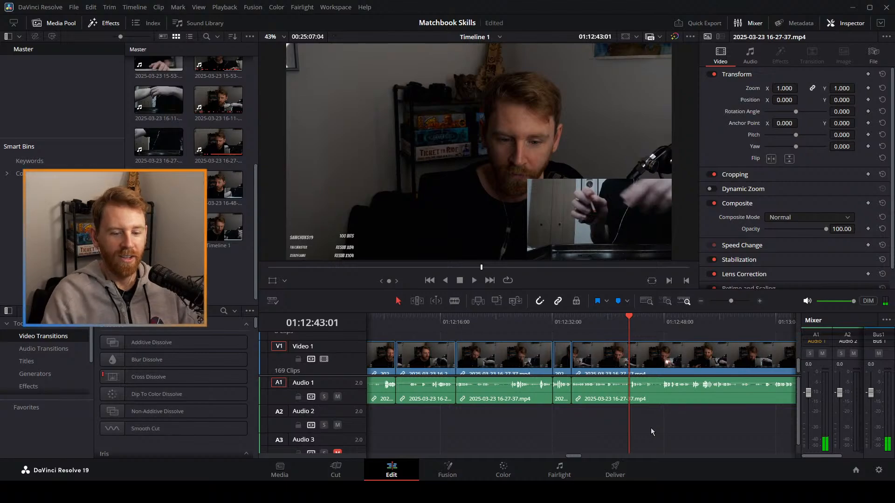
# Play ahead to about 01:12:47, and replay the talking-head footage from about 01:12:34 to locate the slack.
pyautogui.press('space')
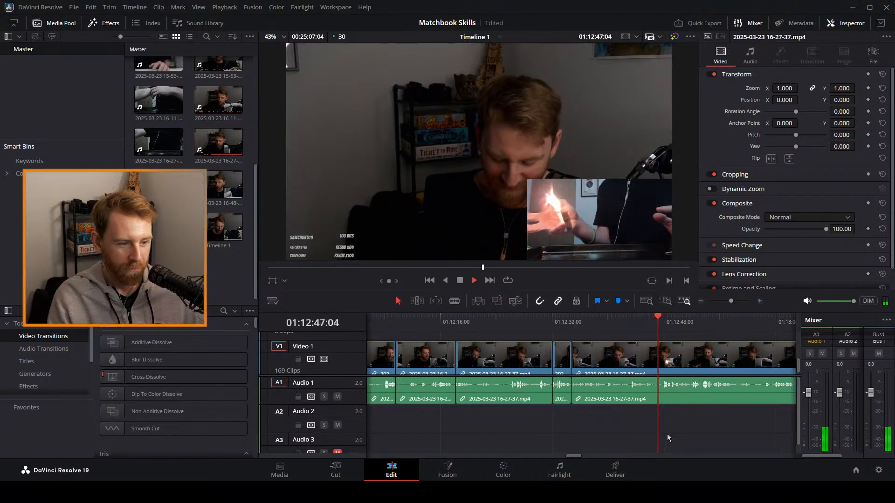
pyautogui.click(609, 323)
pyautogui.click(581, 322)
pyautogui.press('b')
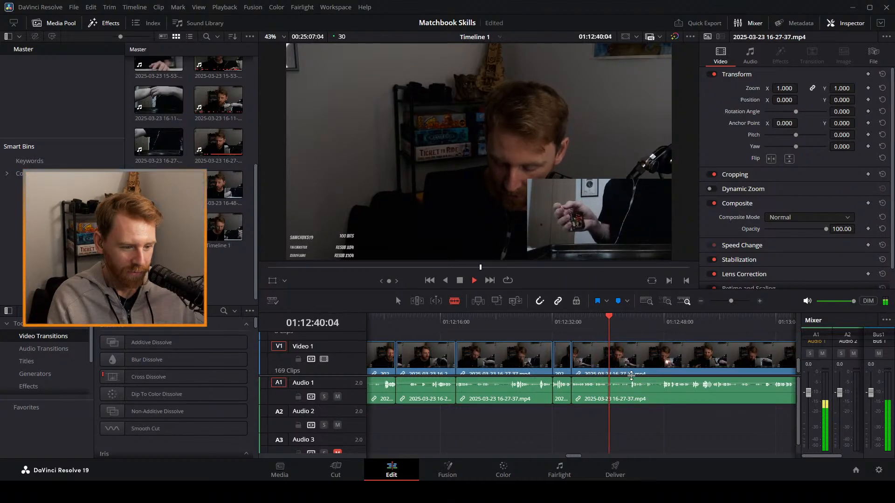
pyautogui.click(571, 323)
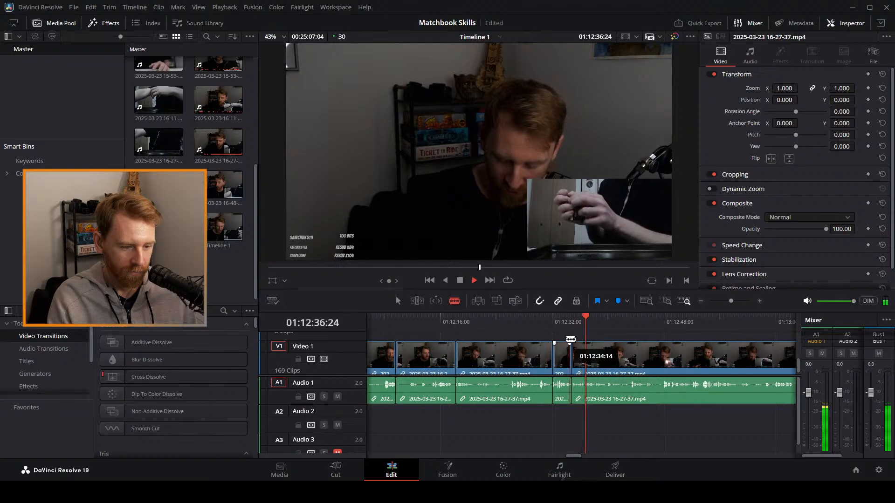
pyautogui.click(561, 322)
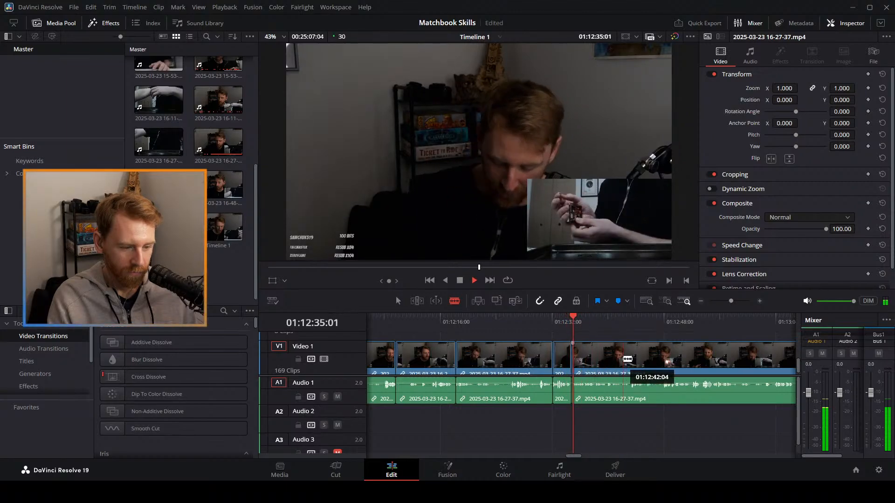
# Replay from about 01:12:40 and ripple delete the talking-head footage between about 01:12:34:24 and 01:12:44:02.
pyautogui.press('a')
pyautogui.click(608, 326)
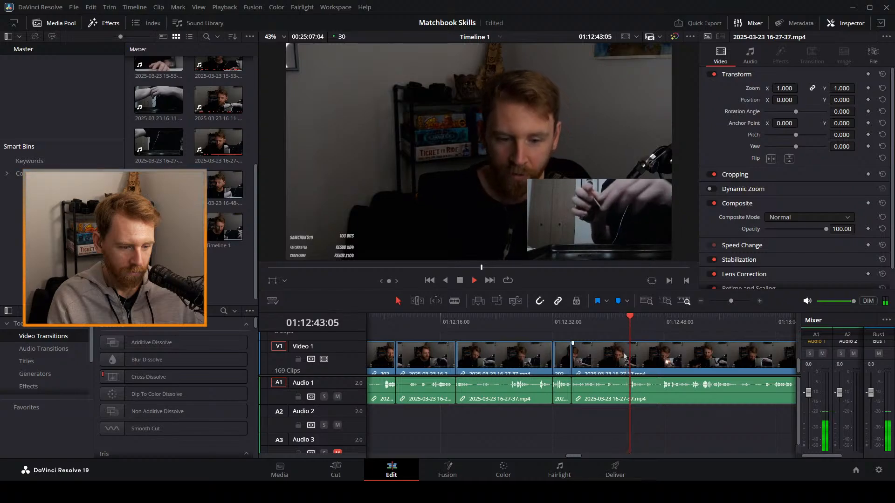
pyautogui.press('b')
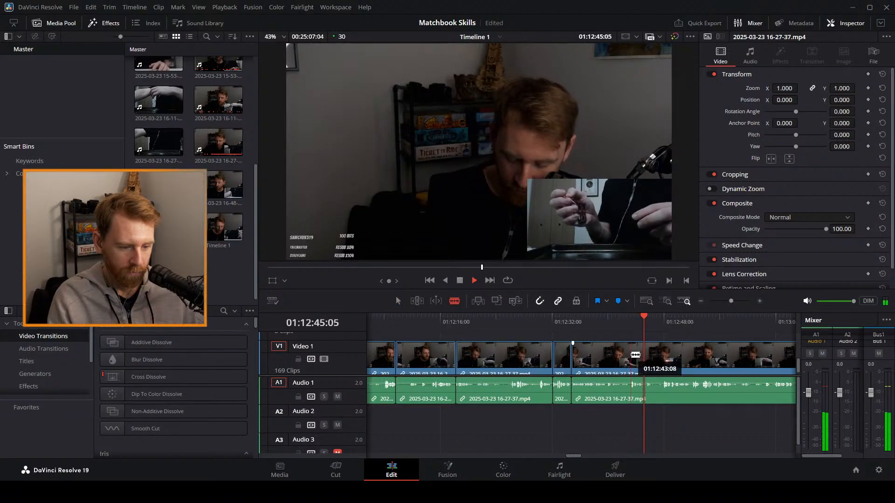
pyautogui.press('a')
pyautogui.click(638, 323)
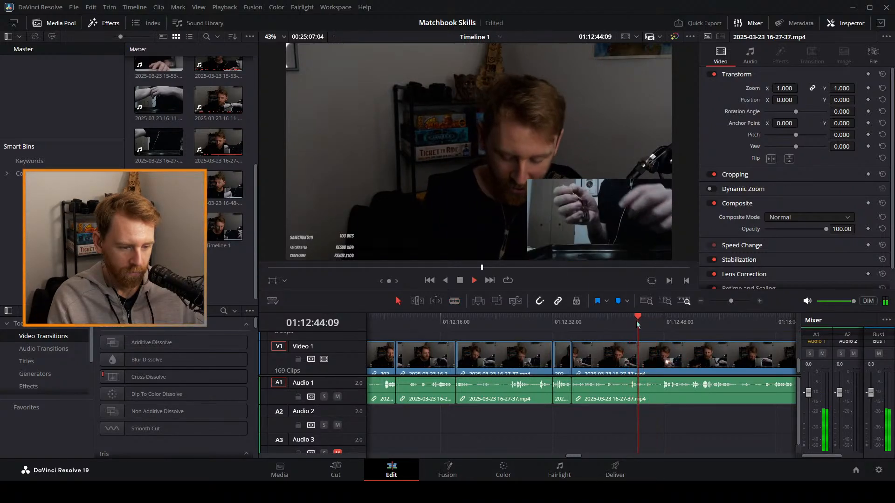
pyautogui.click(638, 323)
pyautogui.click(637, 325)
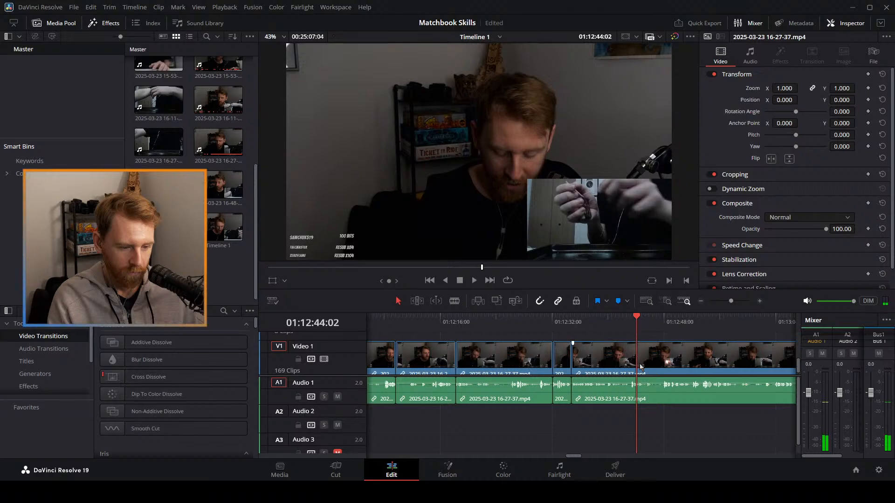
# Play across the new join at about 01:12:34:24 and check the footage up to 01:12:38:08.
pyautogui.click(572, 322)
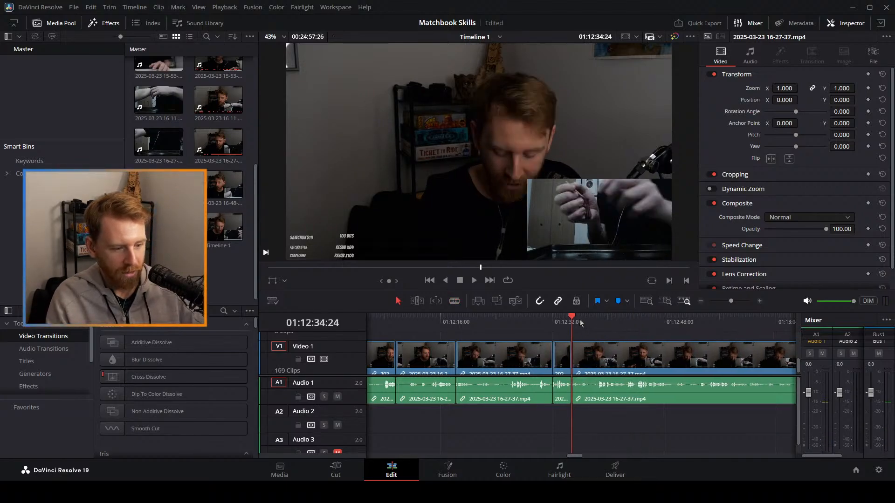
pyautogui.click(563, 324)
pyautogui.press('space')
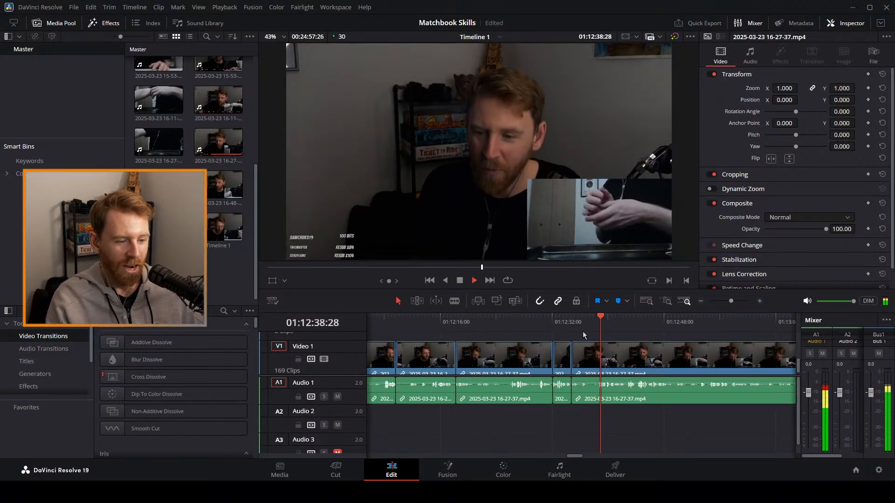
pyautogui.click(583, 322)
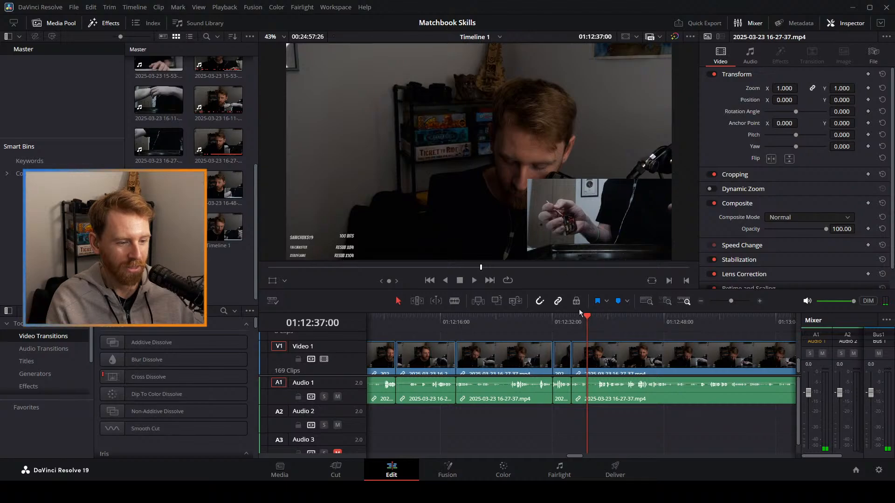
pyautogui.press('space')
pyautogui.press('space')
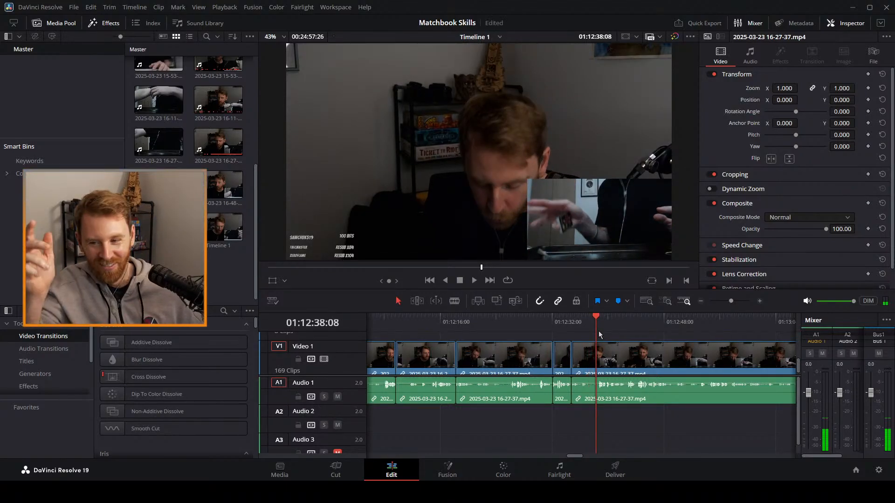
# Play on to about 01:12:45, replay the match-lighting moment, and split the talking-head clip at about 01:12:39:21.
pyautogui.press('space')
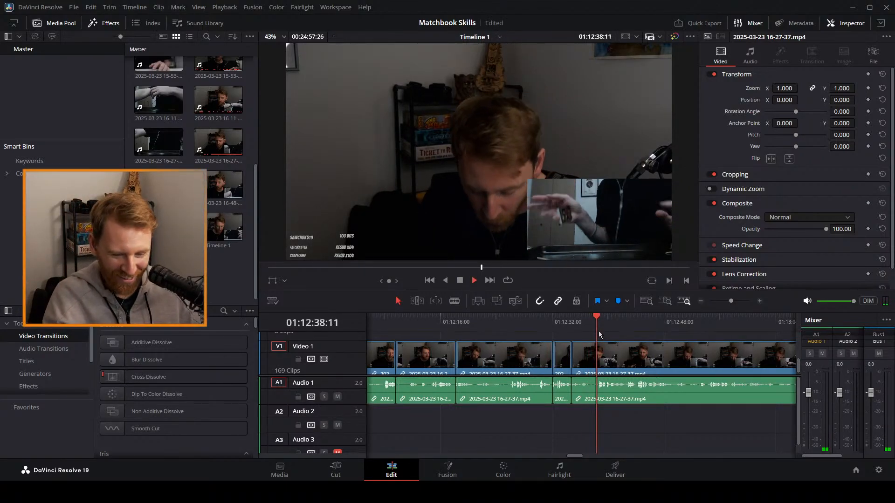
pyautogui.press('b')
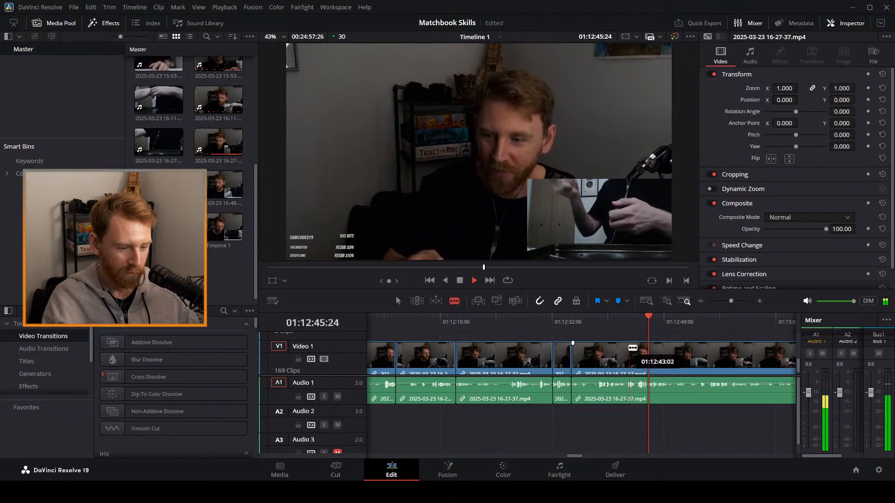
pyautogui.press('a')
pyautogui.click(580, 319)
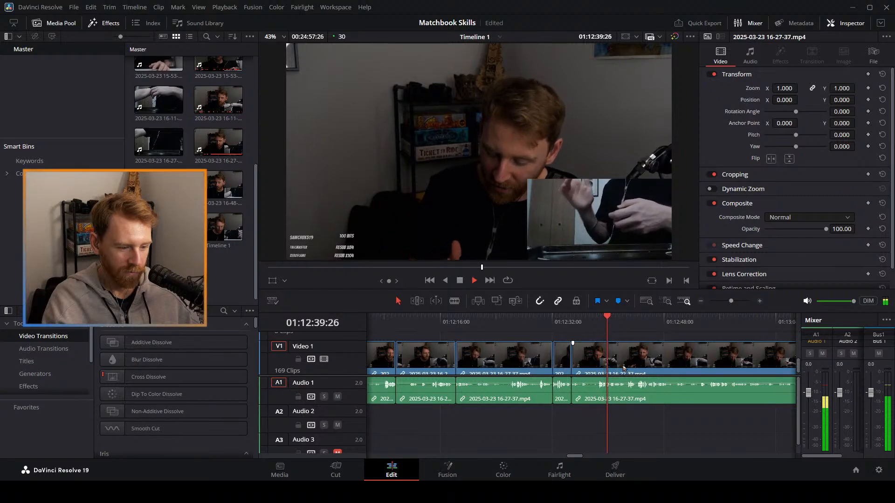
pyautogui.press('b')
pyautogui.click(596, 323)
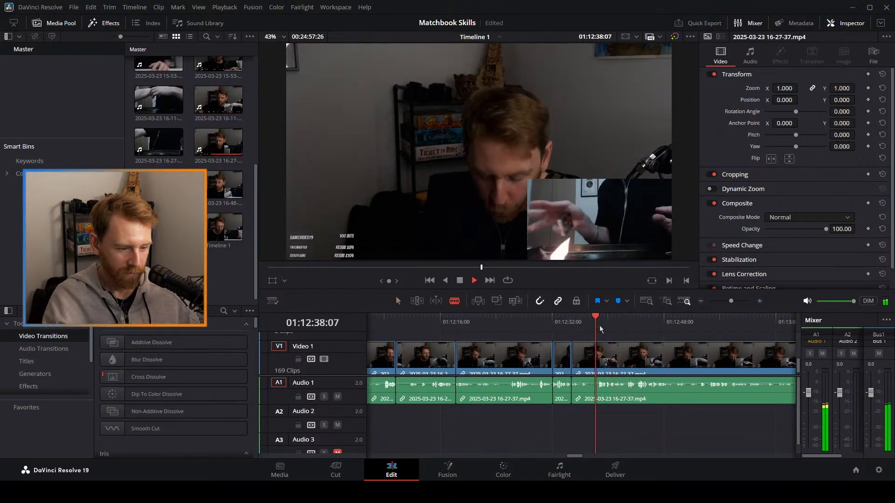
pyautogui.press('space')
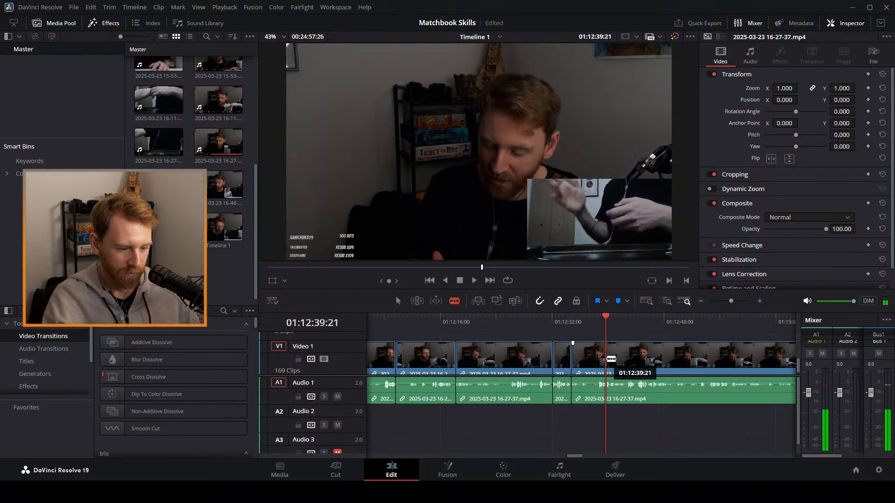
pyautogui.click(608, 359)
# Split the talking-head clip at about 01:12:42:22 and ripple delete the section between 01:12:39:21 and that split.
pyautogui.press('space')
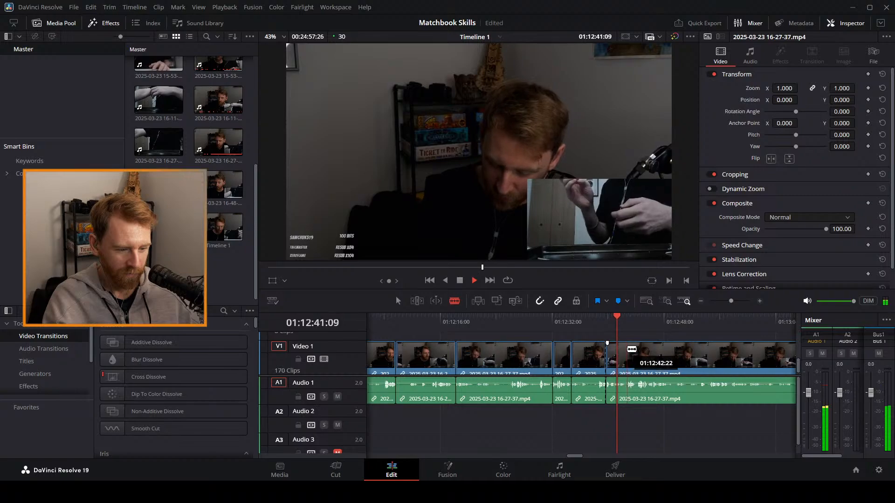
pyautogui.click(627, 349)
pyautogui.press('space')
pyautogui.press('a')
pyautogui.click(616, 354)
pyautogui.press('Delete')
# Play from 01:12:37:14 across the new join at about 01:12:39:21, and recheck the footage after 01:12:41.
pyautogui.click(590, 320)
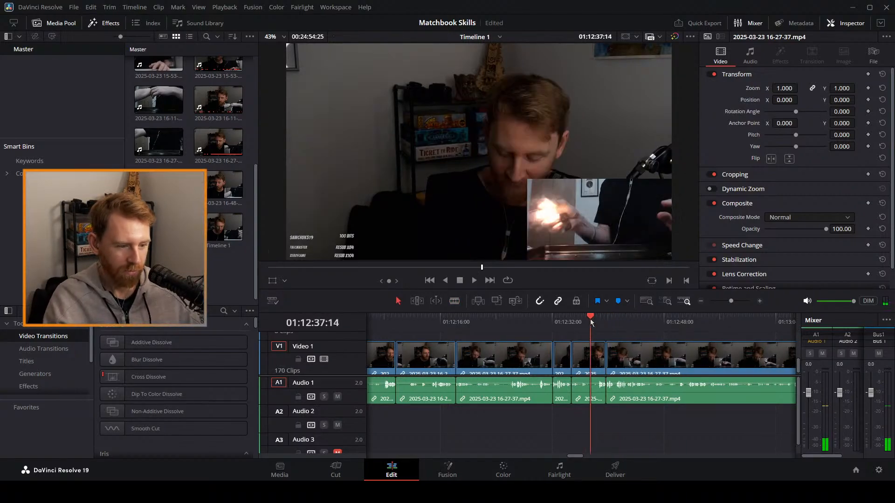
pyautogui.press('space')
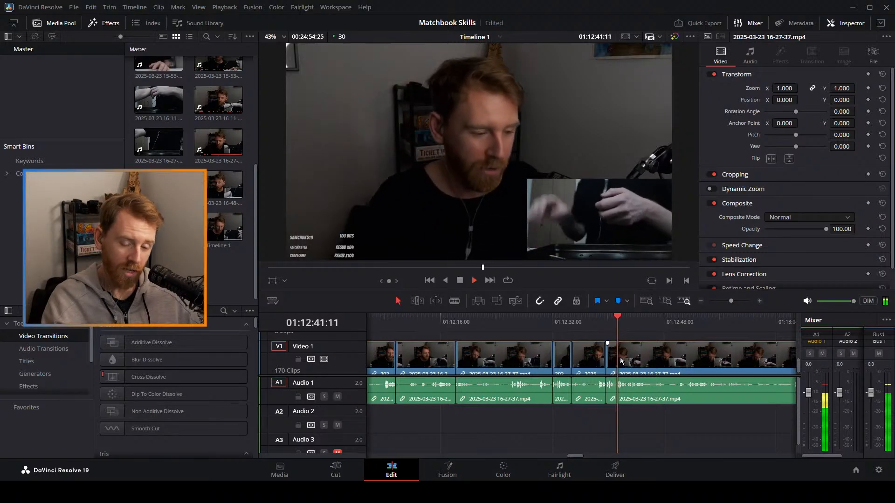
pyautogui.press('space')
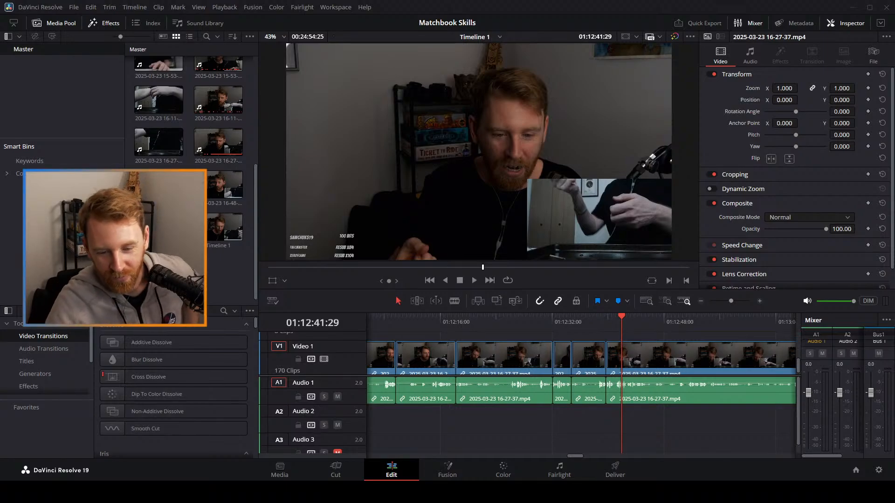
pyautogui.click(619, 319)
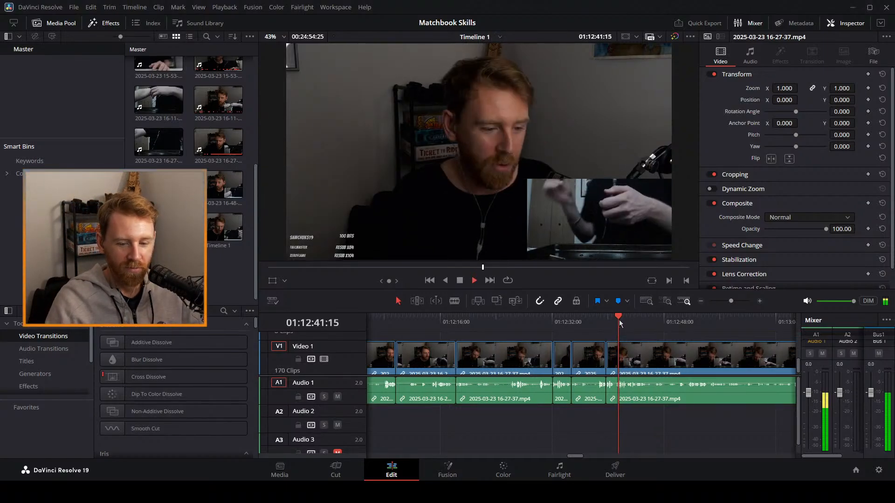
pyautogui.press('space')
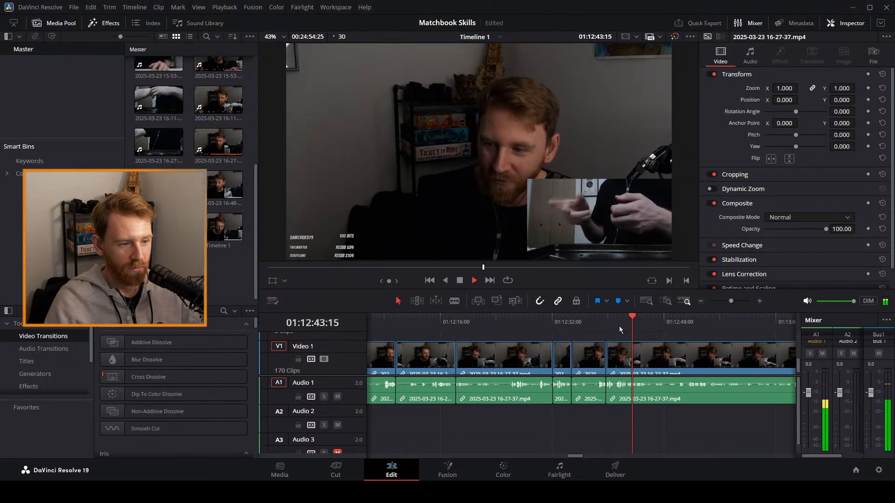
pyautogui.click(616, 327)
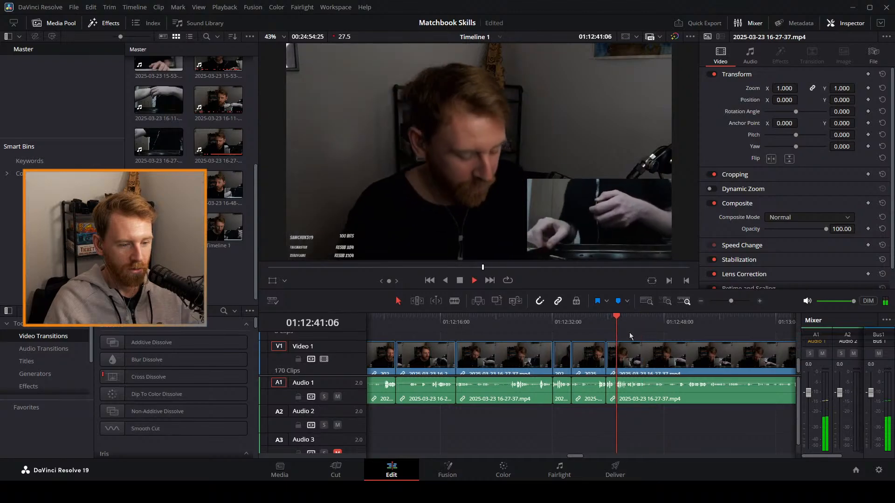
# Try a split in the talking-head clip at about 01:12:40:24, and undo it.
pyautogui.moveTo(735, 302)
pyautogui.mouseDown()
pyautogui.moveTo(722, 303)
pyautogui.moveTo(735, 302)
pyautogui.mouseUp()
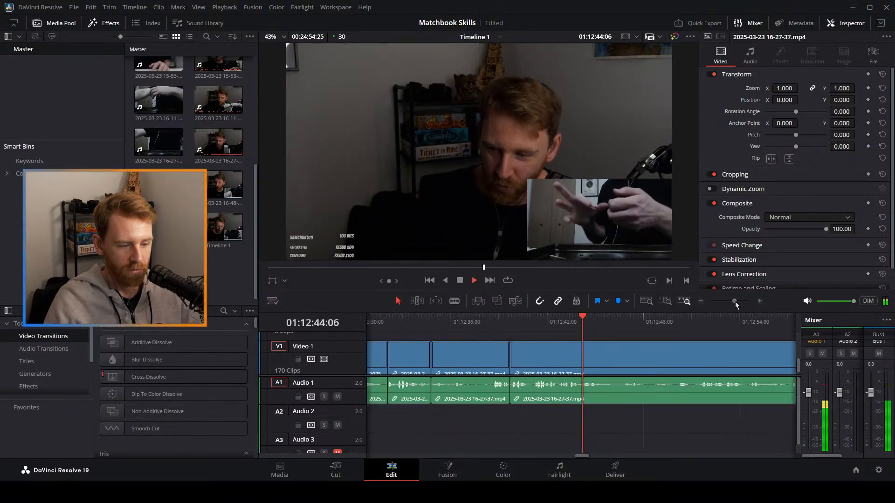
pyautogui.click(504, 320)
pyautogui.press('b')
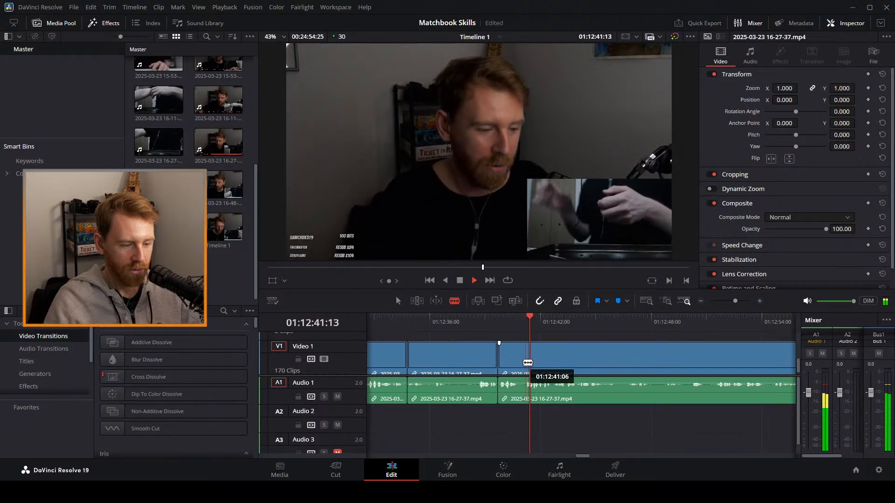
pyautogui.click(518, 360)
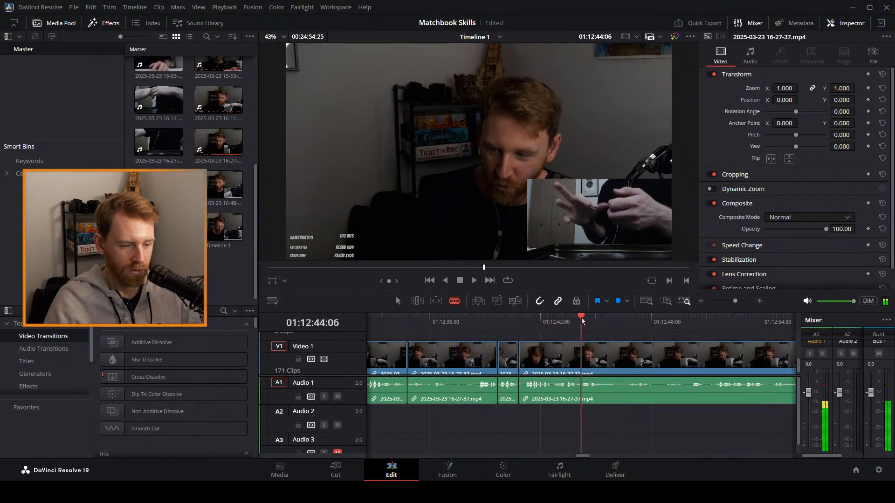
pyautogui.click(554, 328)
pyautogui.hotkey('ctrl', 'z')
# Play on to find the next slack and split the talking-head clip at about 01:12:45:15 and 01:12:51:14.
pyautogui.press('space')
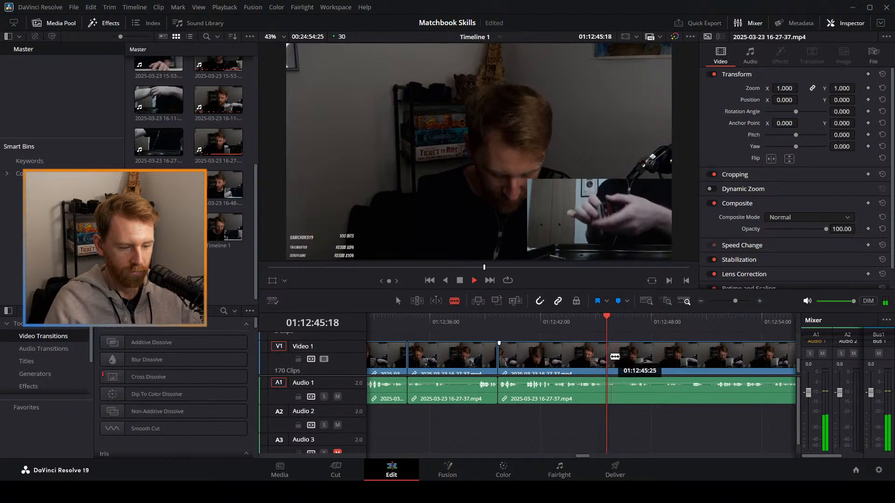
pyautogui.press('a')
pyautogui.moveTo(606, 322); pyautogui.dragTo(715, 335)
pyautogui.hotkey('ctrl', 'b')
pyautogui.press('b')
pyautogui.click(715, 370)
pyautogui.press('a')
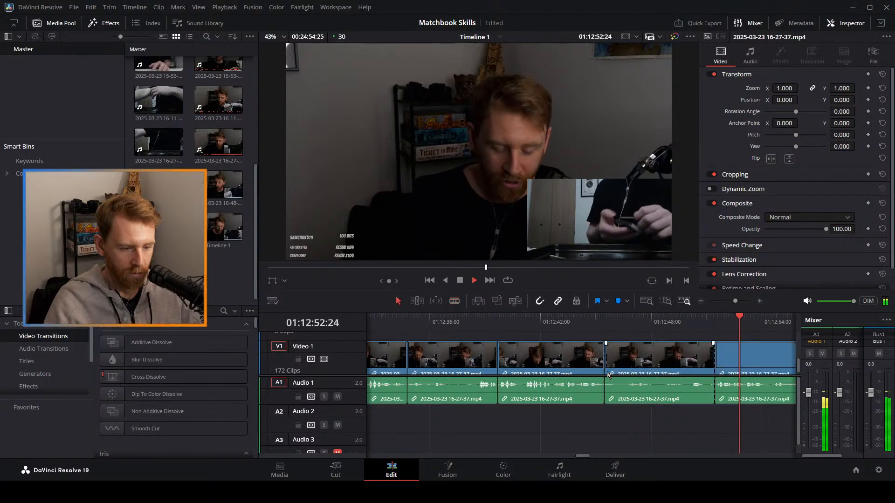
# Replay the footage before 01:12:45:15 and split the talking-head clip at about 01:12:40:28.
pyautogui.press('space')
pyautogui.click(545, 358)
pyautogui.press('space')
pyautogui.press('b')
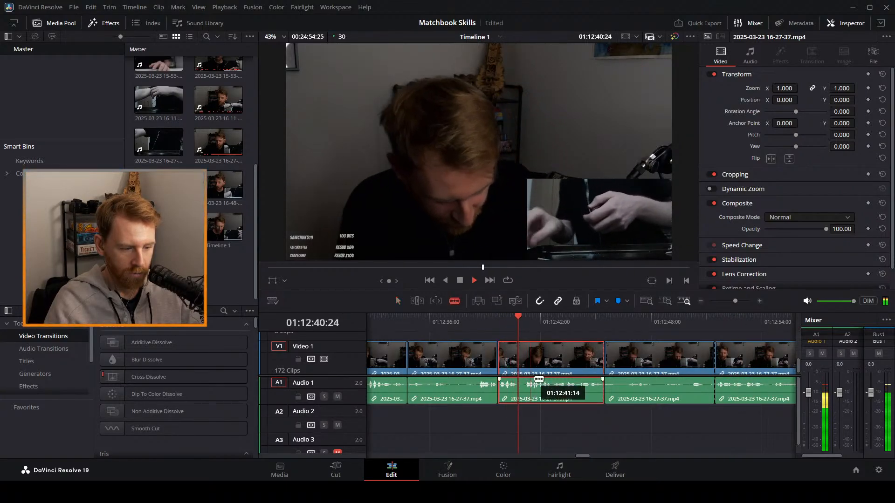
pyautogui.press('space')
pyautogui.click(522, 372)
pyautogui.press('a')
pyautogui.press('space')
# Delete the two clips between about 01:12:40:28 and 01:12:51:14, and move the following talking-head clip back to close the gap.
pyautogui.click(597, 368)
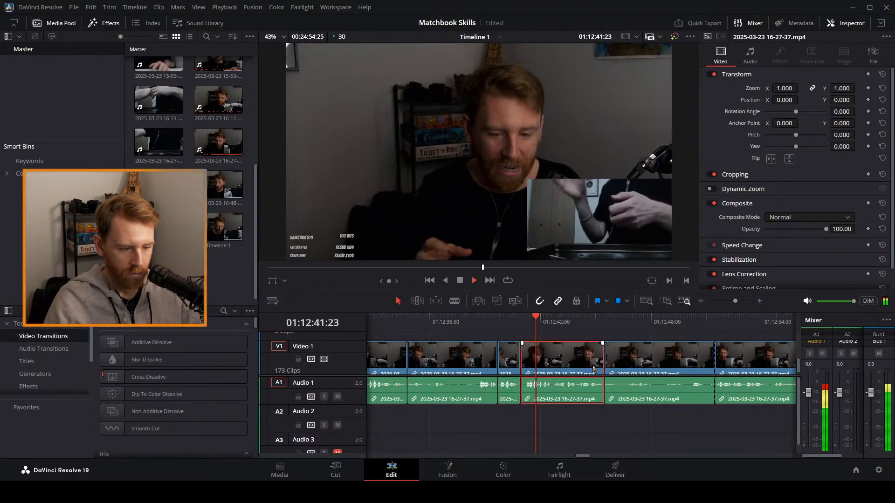
pyautogui.press('BackSpace')
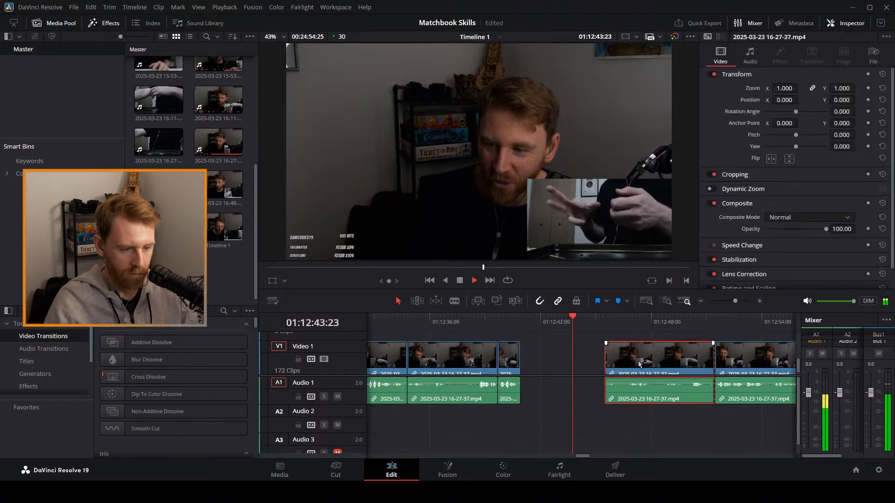
pyautogui.press('Delete')
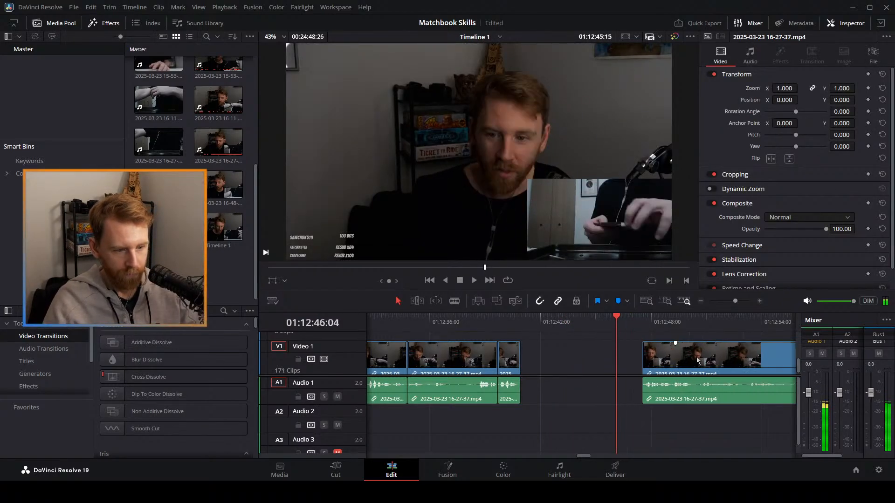
pyautogui.moveTo(666, 352); pyautogui.dragTo(582, 355)
# Play across the new join at about 01:12:40:28 to review the tightened cut.
pyautogui.click(512, 322)
pyautogui.press('space')
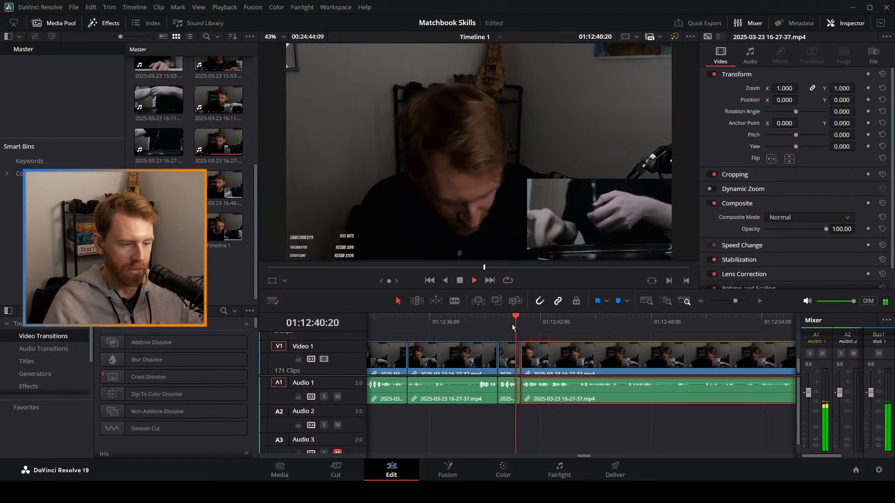
pyautogui.click(507, 320)
pyautogui.press('space')
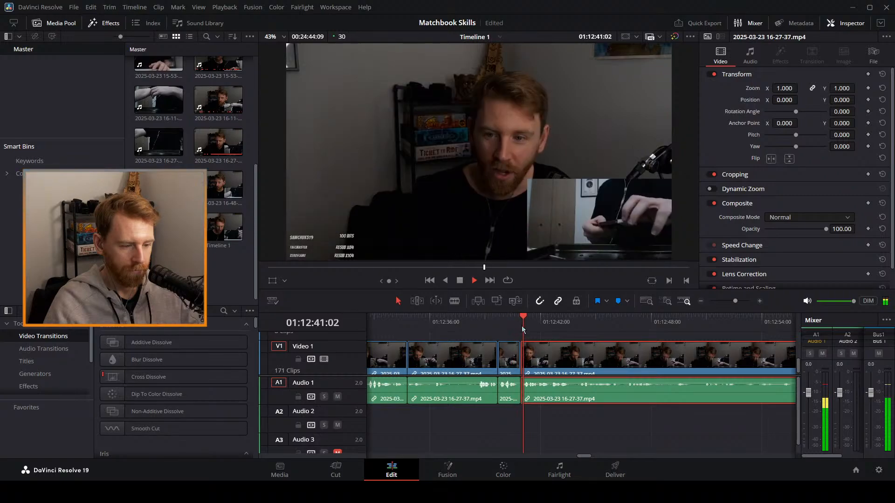
# Play on past the last join and split the talking-head clip at about 01:12:43:22.
pyautogui.moveTo(540, 323); pyautogui.dragTo(531, 340)
pyautogui.press('space')
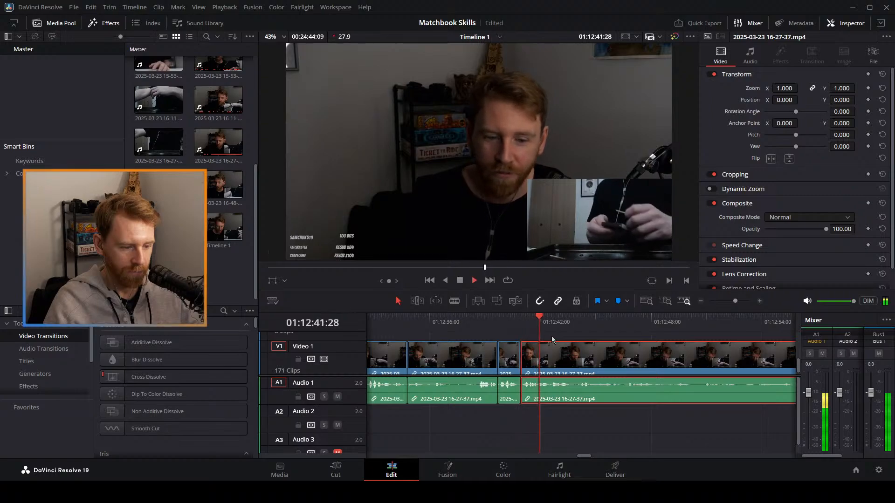
pyautogui.press('b')
pyautogui.click(573, 372)
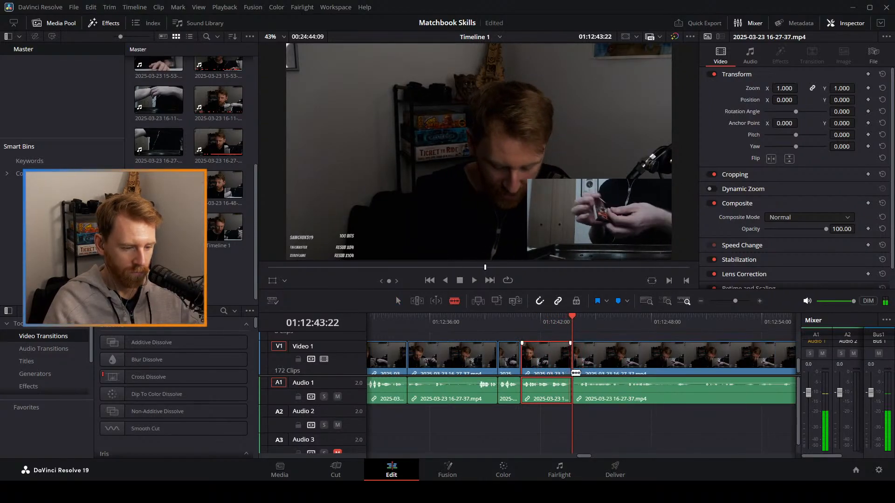
pyautogui.press('a')
# Scan ahead for the end of the slack match-handling footage and split the clip at about 01:12:51:24.
pyautogui.moveTo(729, 301); pyautogui.dragTo(725, 303)
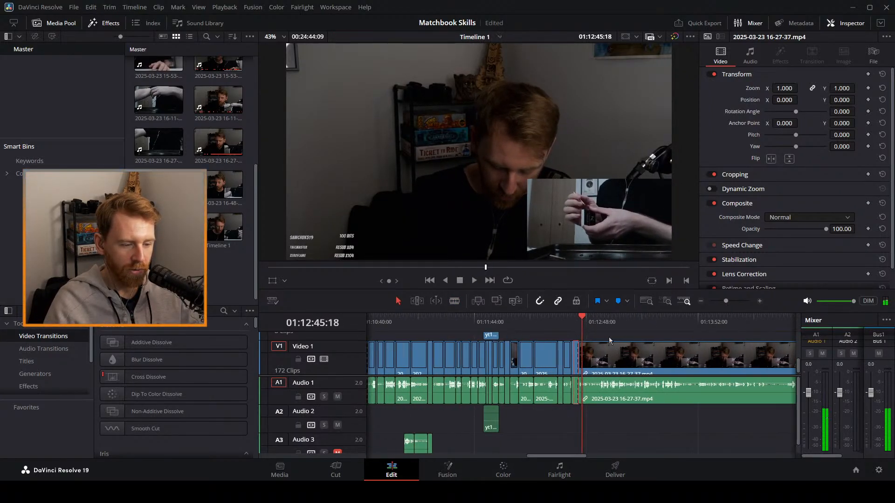
pyautogui.press('space')
pyautogui.click(588, 317)
pyautogui.moveTo(589, 319); pyautogui.dragTo(594, 319)
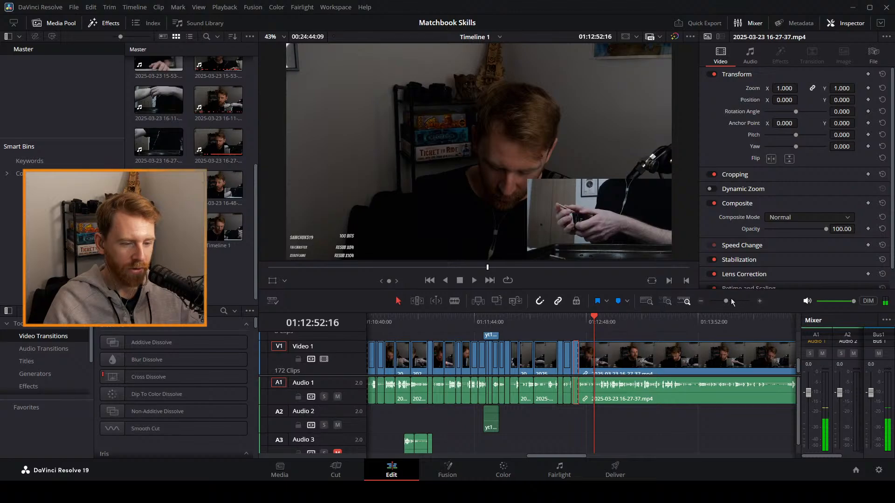
pyautogui.moveTo(734, 301); pyautogui.dragTo(737, 302)
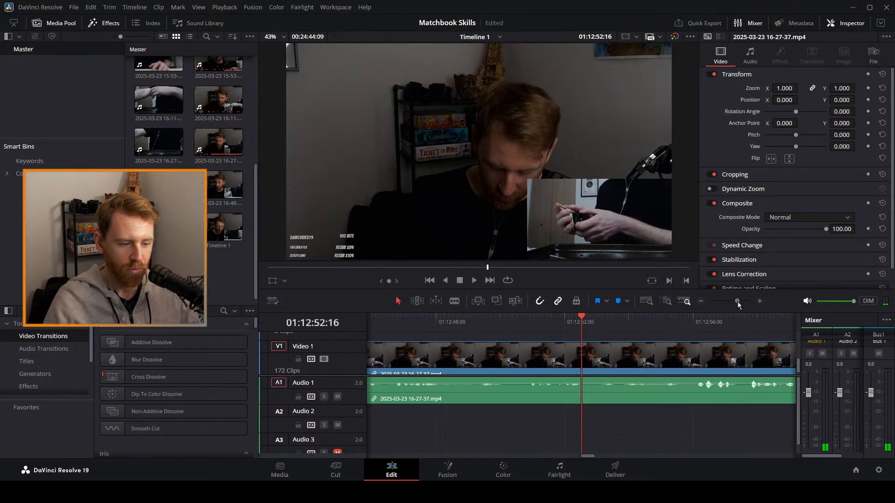
pyautogui.press('space')
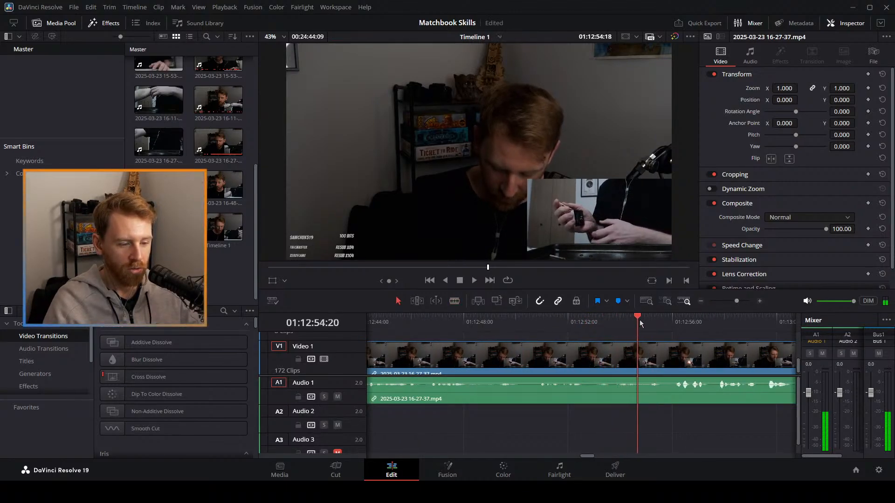
pyautogui.moveTo(640, 322); pyautogui.dragTo(596, 322)
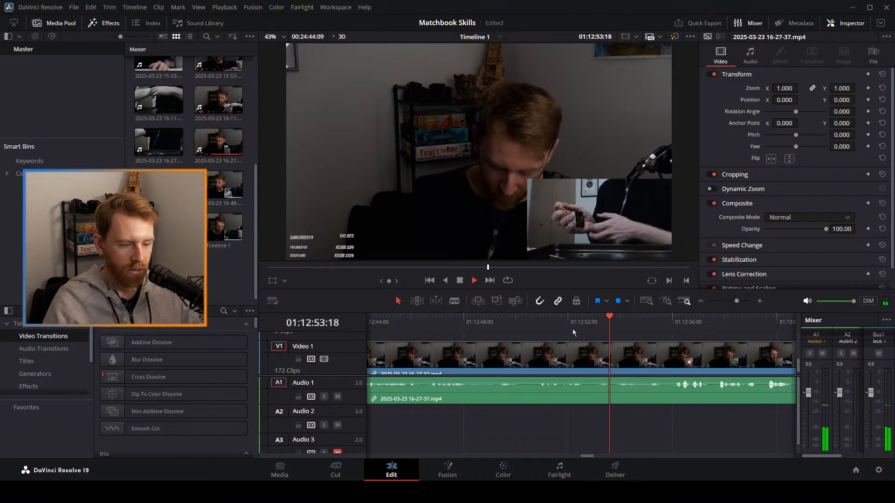
pyautogui.click(590, 323)
pyautogui.press('b')
pyautogui.click(553, 322)
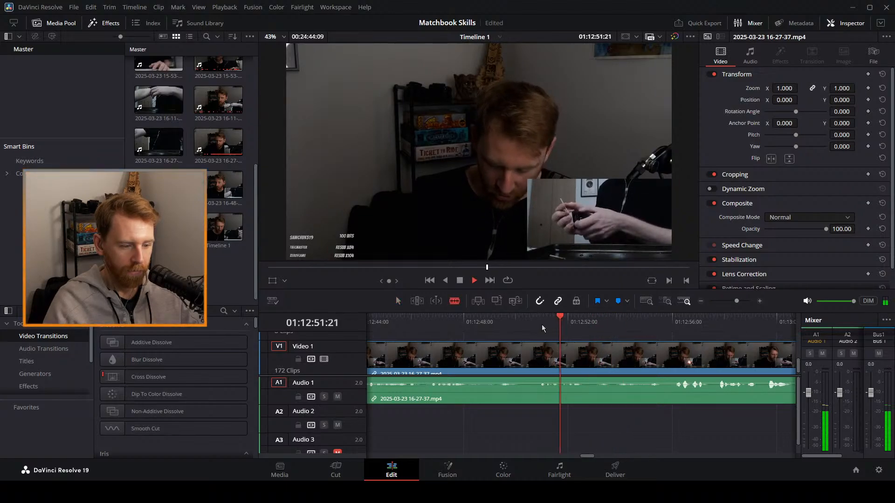
pyautogui.click(542, 327)
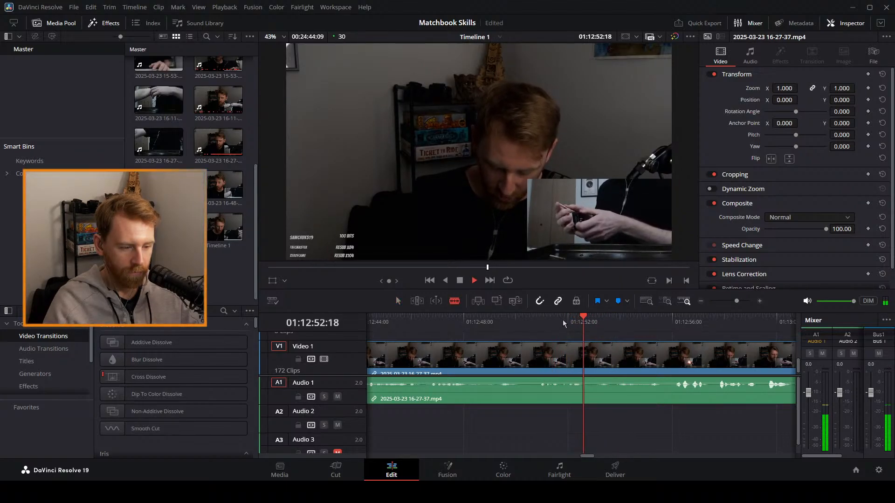
pyautogui.click(563, 324)
pyautogui.press('space')
pyautogui.click(562, 369)
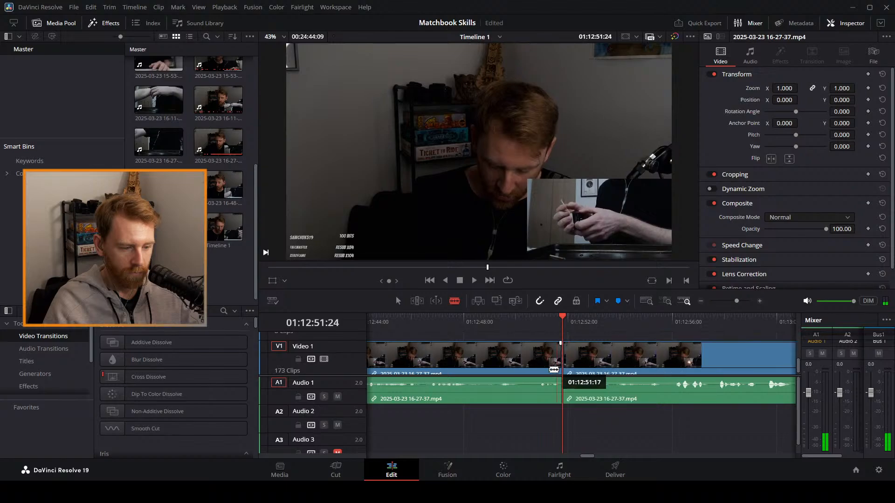
# Ripple delete the slack clip between about 01:12:43:22 and 01:12:51:24.
pyautogui.press('a')
pyautogui.click(532, 373)
pyautogui.press('Delete')
# Play across the new join at about 01:12:43:22 to review the tightened cut.
pyautogui.click(562, 322)
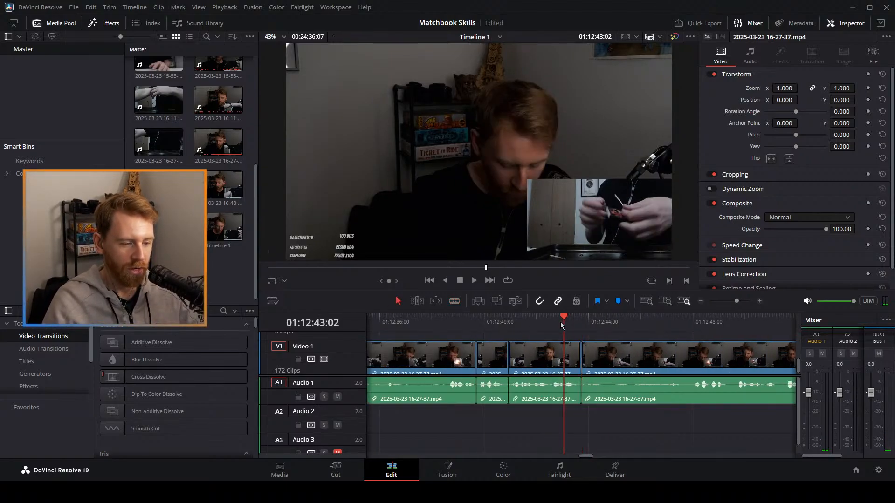
pyautogui.press('space')
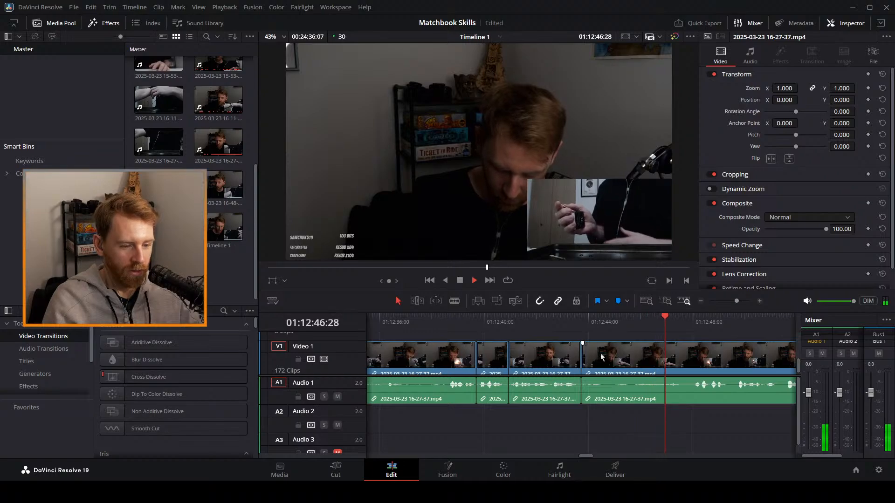
pyautogui.click(587, 324)
pyautogui.click(555, 320)
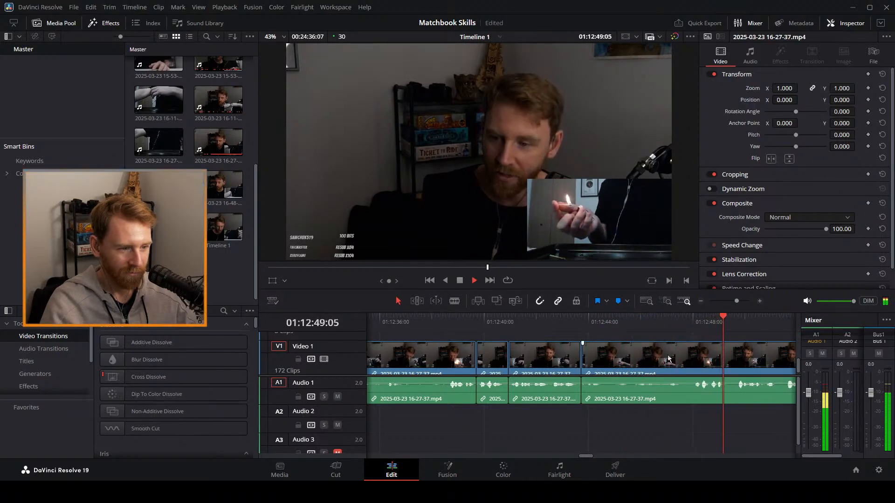
# Split the talking-head clip at about 01:12:52:20 and 01:12:54:14, and ripple delete the section between the cuts.
pyautogui.press('b')
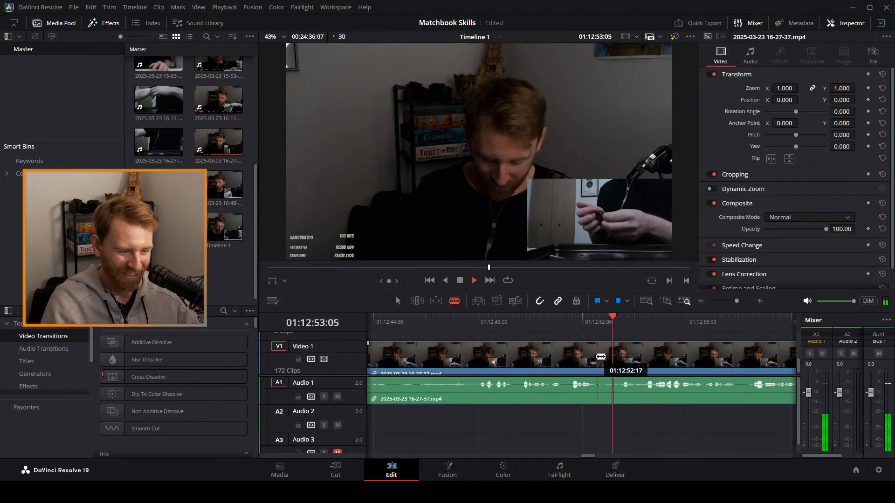
pyautogui.click(601, 356)
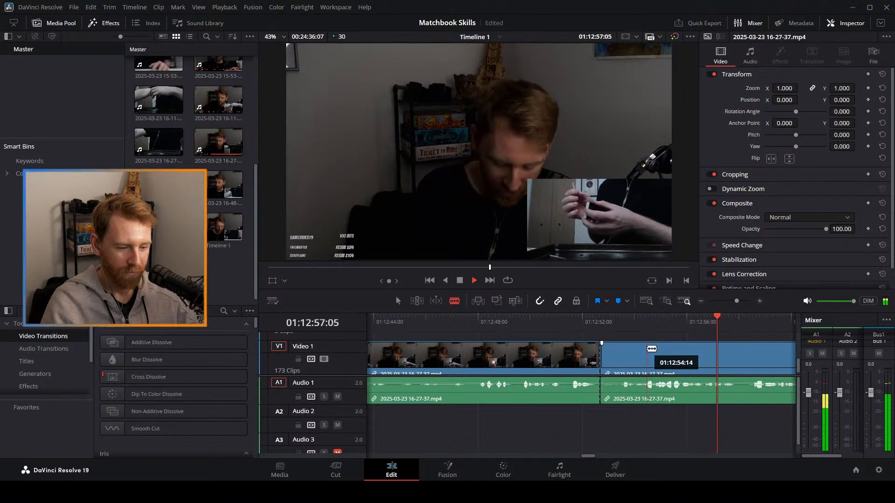
pyautogui.click(646, 348)
pyautogui.press('a')
pyautogui.click(624, 362)
pyautogui.press('Delete')
# Play across the new join at about 01:12:52:20 to review the cut and the footage after it.
pyautogui.click(590, 329)
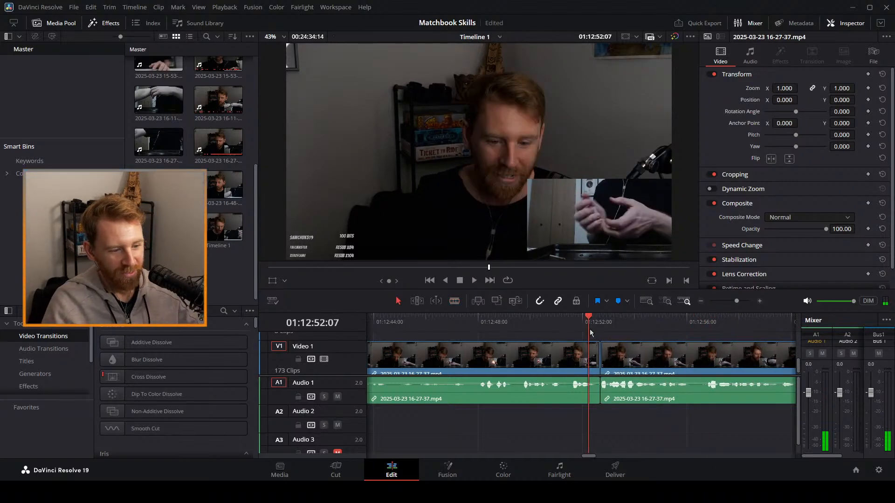
pyautogui.moveTo(636, 318)
pyautogui.mouseDown()
pyautogui.moveTo(661, 320)
pyautogui.moveTo(611, 320)
pyautogui.moveTo(631, 326)
pyautogui.mouseUp()
pyautogui.press('space')
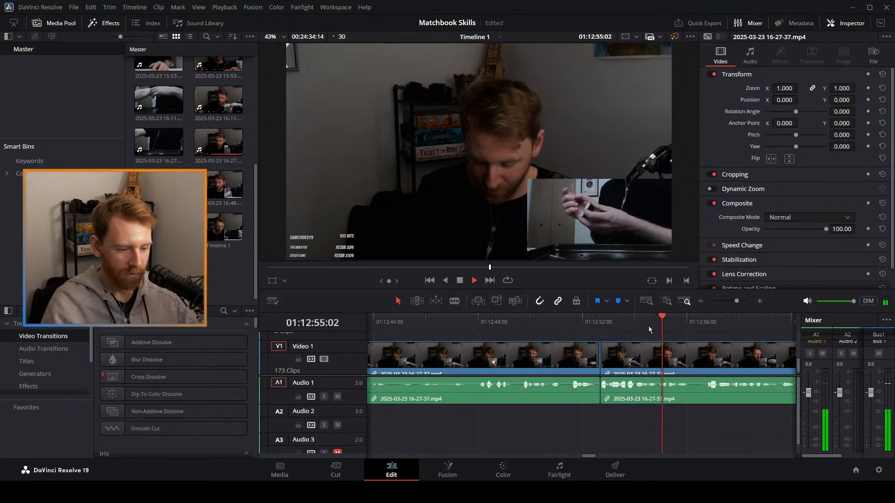
pyautogui.press('b')
pyautogui.press('a')
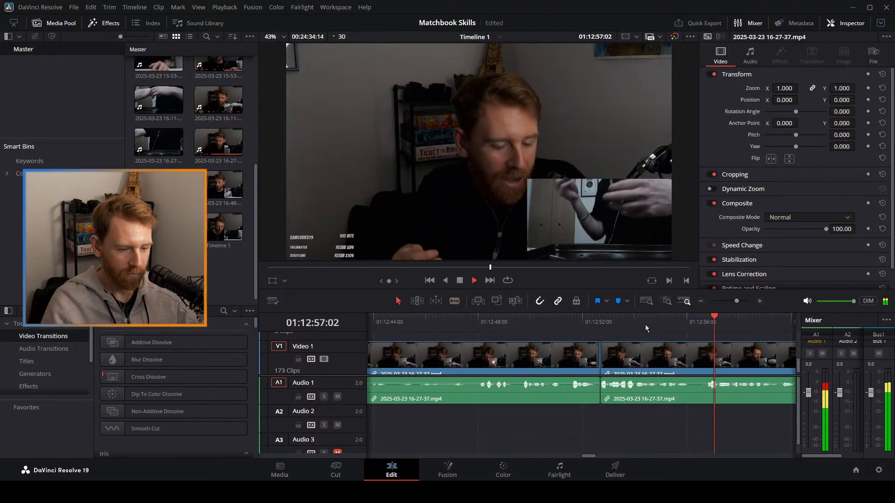
# Replay the footage around 01:12:55 and split the talking-head clip at about 01:12:54:25 and 01:12:55:08.
pyautogui.click(647, 324)
pyautogui.press('space')
pyautogui.click(652, 317)
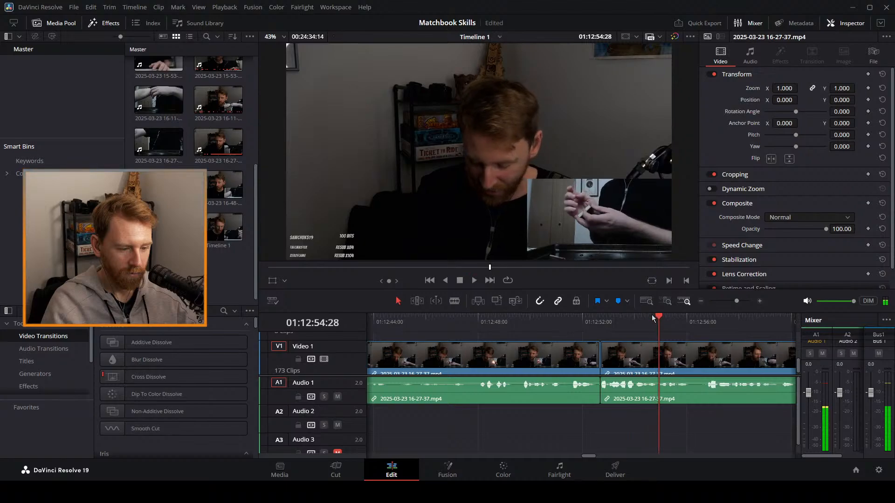
pyautogui.press('b')
pyautogui.click(656, 357)
pyautogui.press('space')
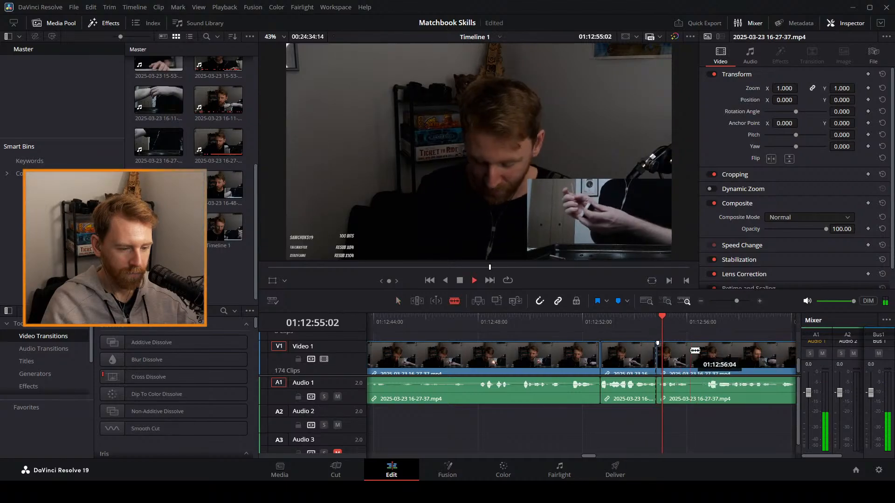
pyautogui.press('space')
pyautogui.click(667, 336)
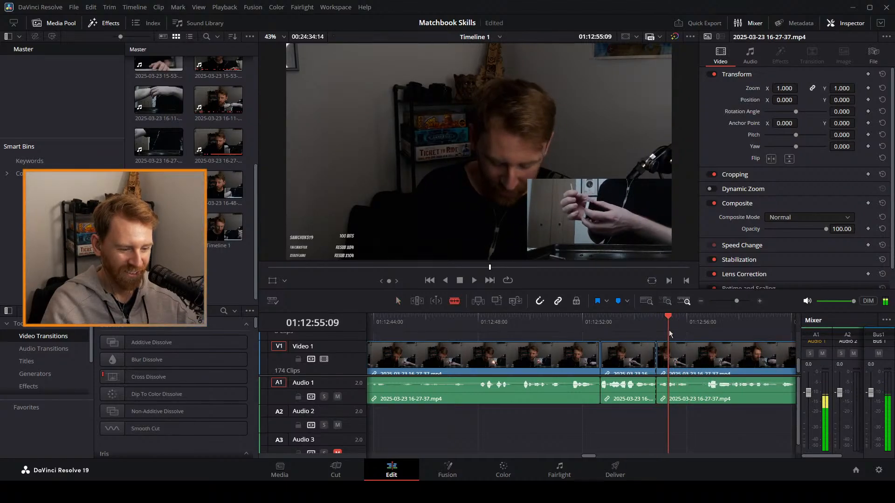
pyautogui.click(669, 336)
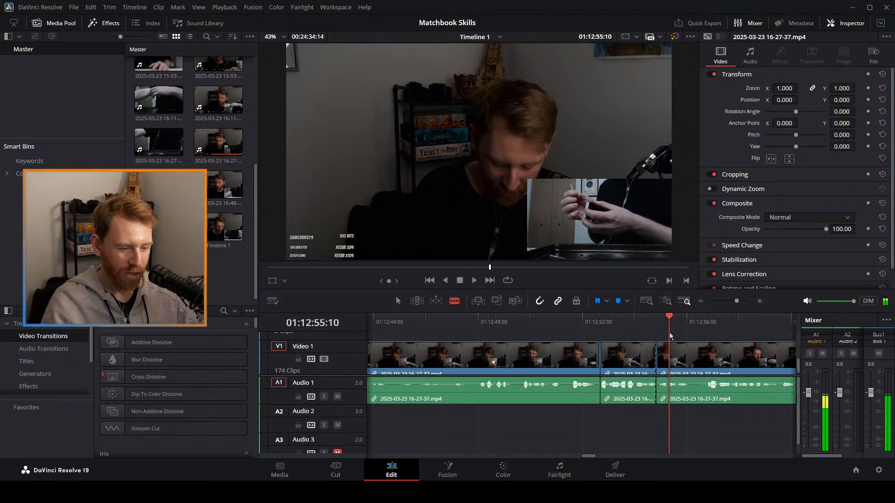
pyautogui.click(667, 358)
# Ripple delete the short clip between about 01:12:54:25 and 01:12:55:08, and play across the join.
pyautogui.press('a')
pyautogui.click(662, 363)
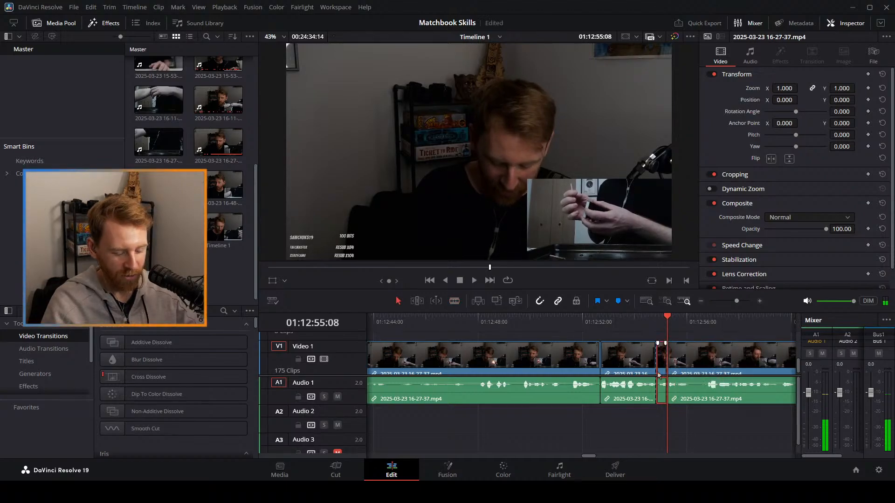
pyautogui.press('Delete')
pyautogui.click(643, 324)
pyautogui.press('space')
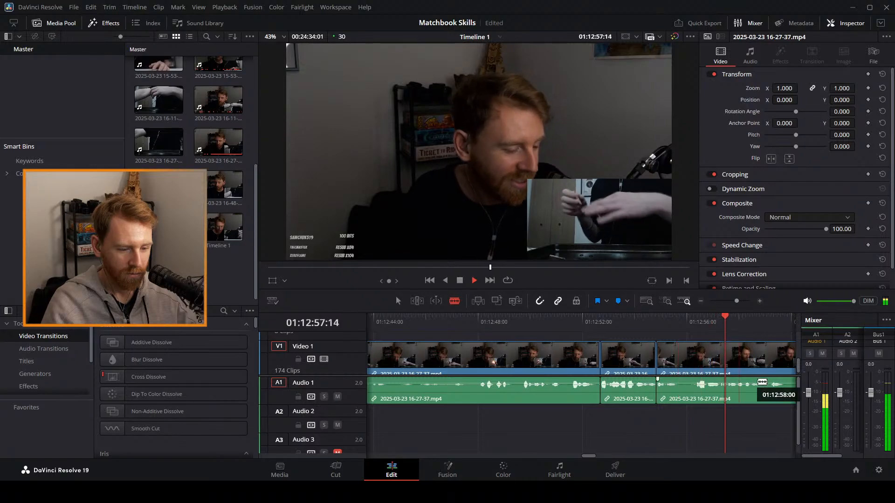
# Replay the footage just before 01:13:00:00 and split the talking-head clip at about that point.
pyautogui.moveTo(733, 301); pyautogui.dragTo(729, 303)
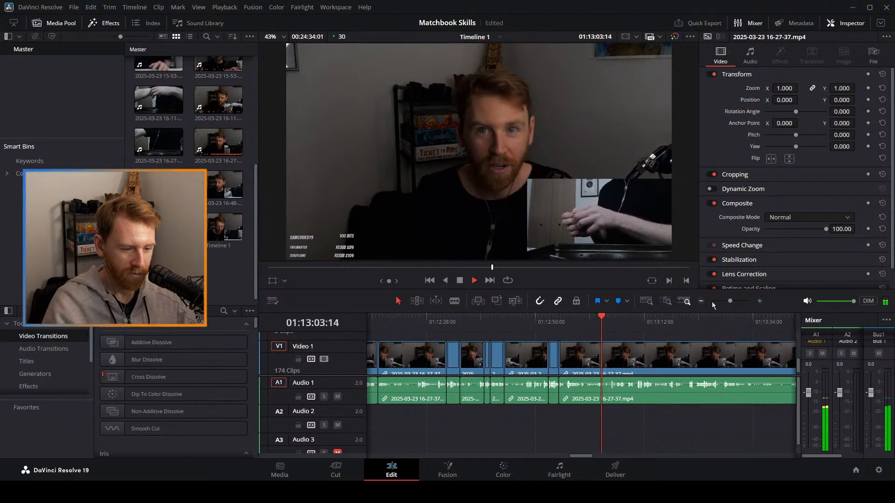
pyautogui.click(582, 334)
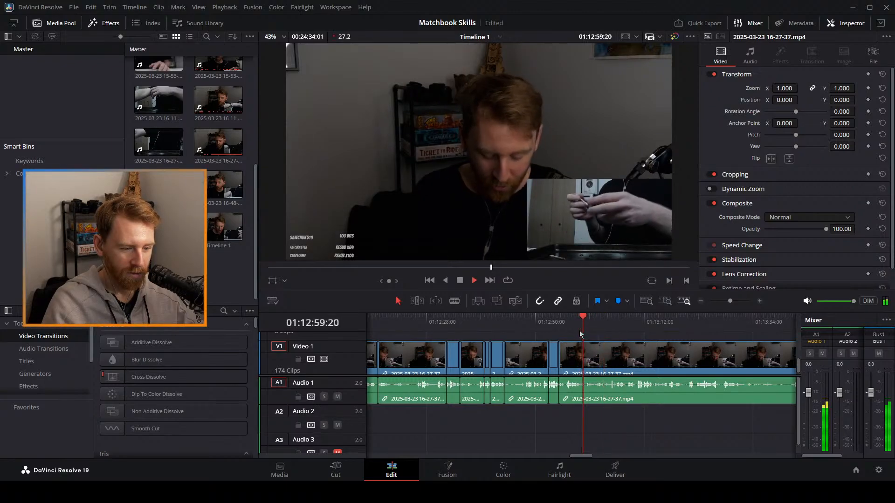
pyautogui.press('b')
pyautogui.click(585, 358)
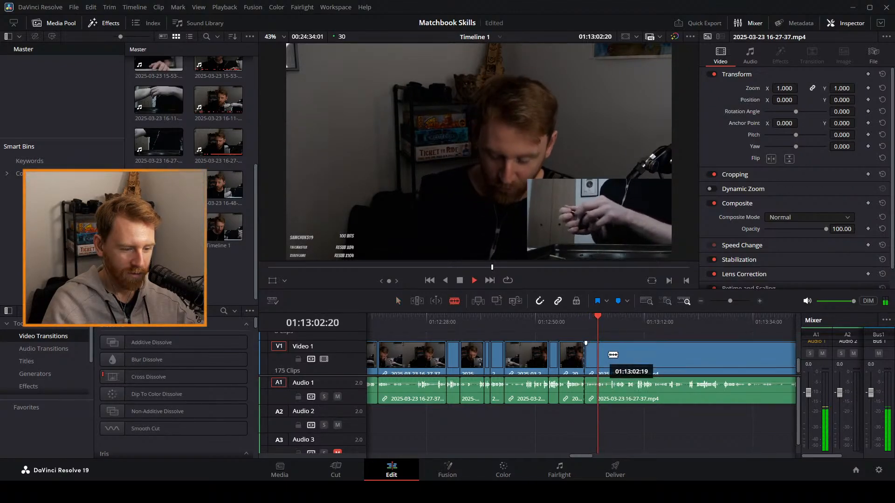
# Review the footage up to about 01:13:08 and split the talking-head clip at about 01:13:05:21.
pyautogui.moveTo(729, 302); pyautogui.dragTo(738, 307)
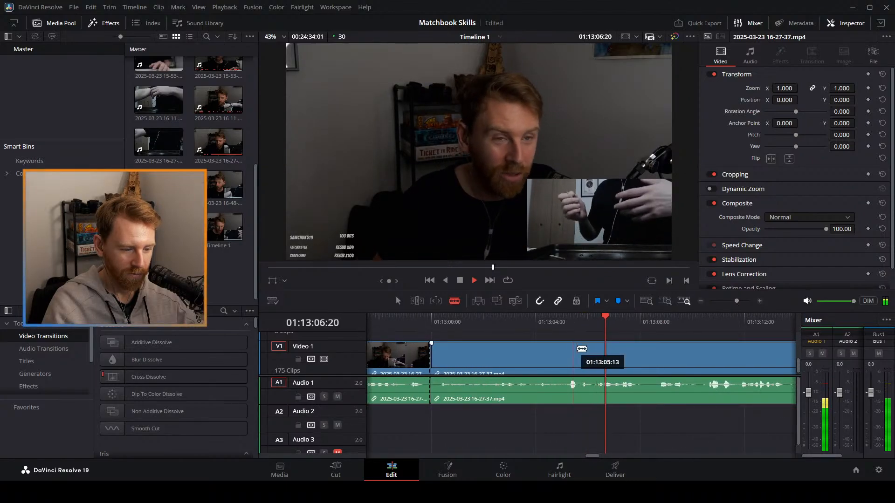
pyautogui.press('a')
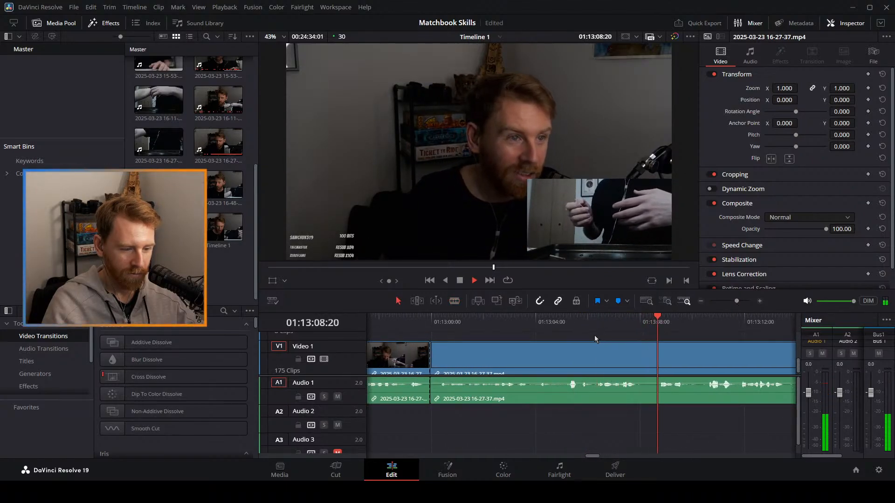
pyautogui.moveTo(586, 328)
pyautogui.mouseDown()
pyautogui.moveTo(595, 328)
pyautogui.moveTo(580, 328)
pyautogui.mouseUp()
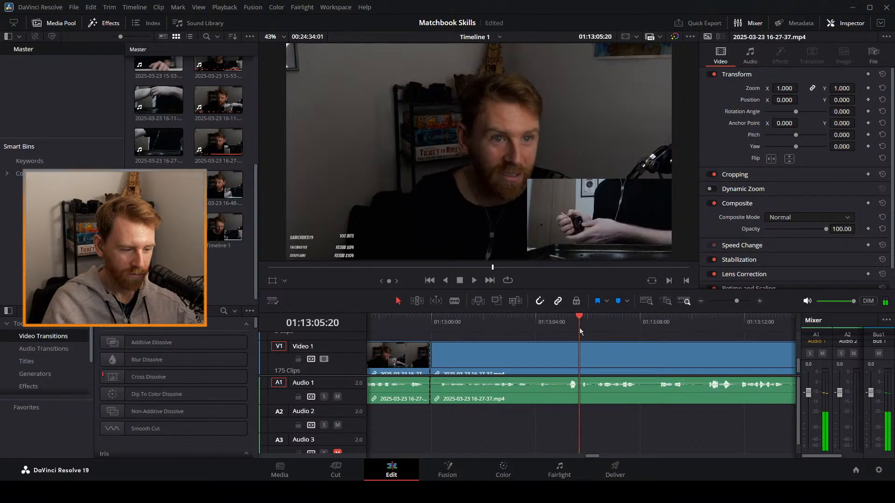
pyautogui.press('space')
pyautogui.press('b')
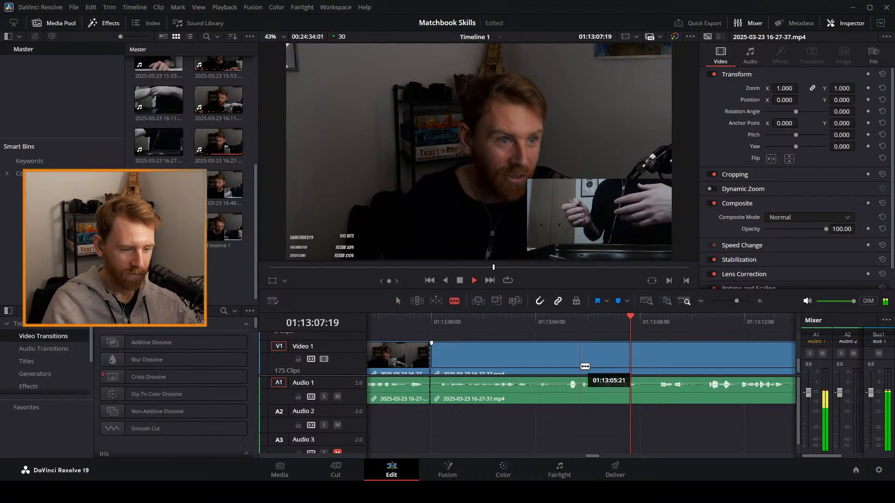
pyautogui.click(585, 366)
pyautogui.press('space')
pyautogui.press('a')
# Replay the talking-head footage around the existing splits between about 01:12:52 and 01:13:06 to judge which section to cut.
pyautogui.moveTo(737, 301); pyautogui.dragTo(730, 303)
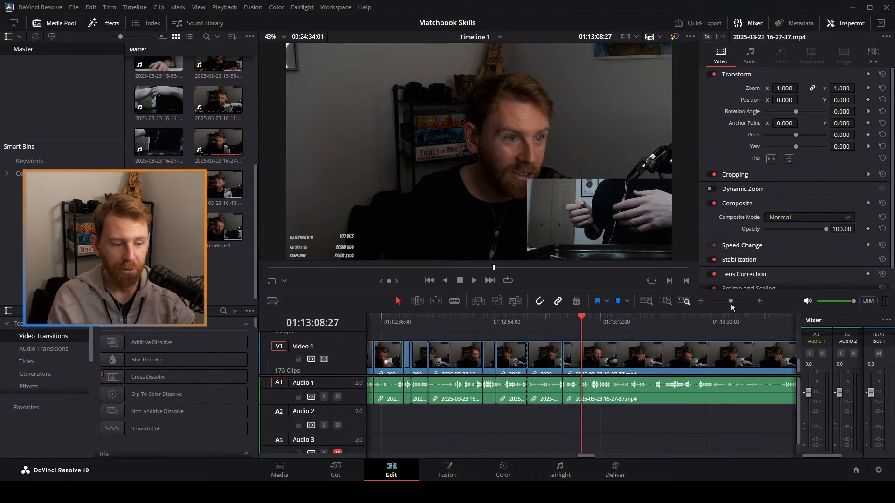
pyautogui.click(536, 318)
pyautogui.press('space')
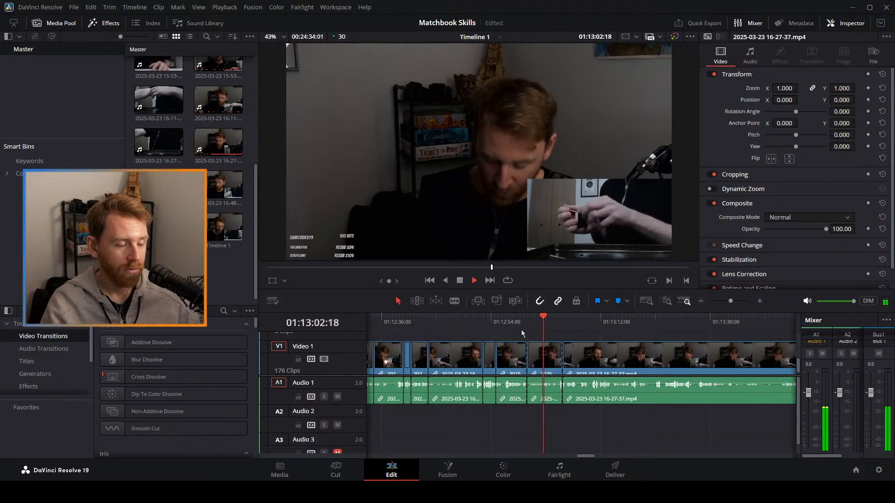
pyautogui.click(538, 354)
pyautogui.press('space')
pyautogui.click(519, 322)
pyautogui.press('space')
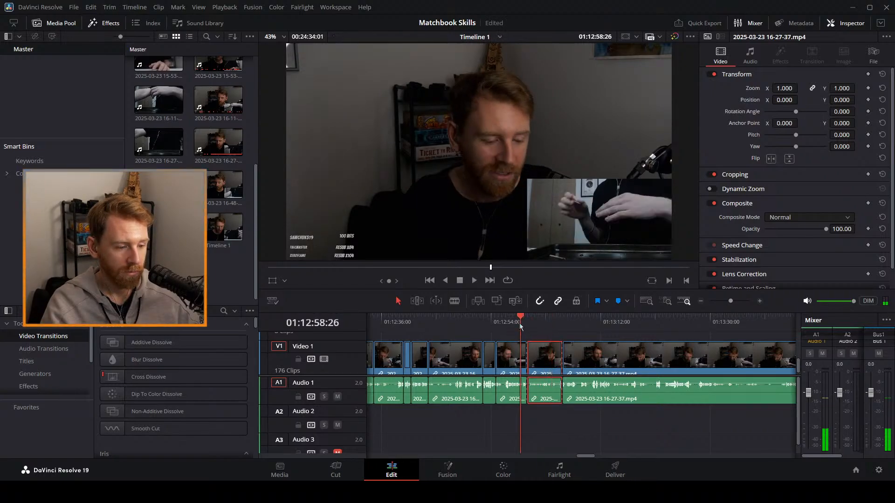
pyautogui.click(482, 326)
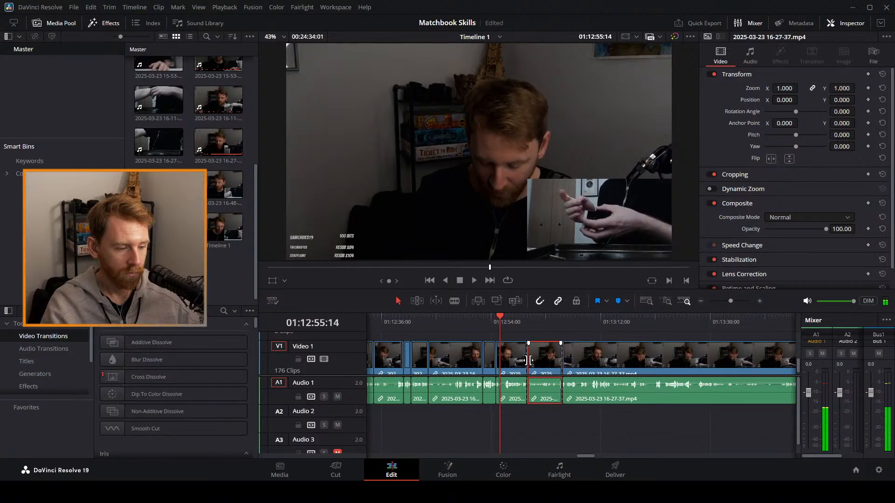
pyautogui.click(538, 327)
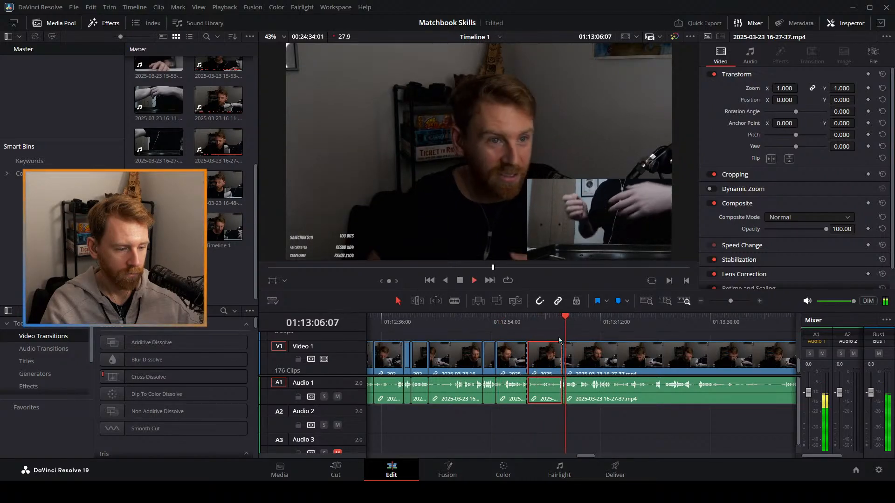
pyautogui.click(502, 322)
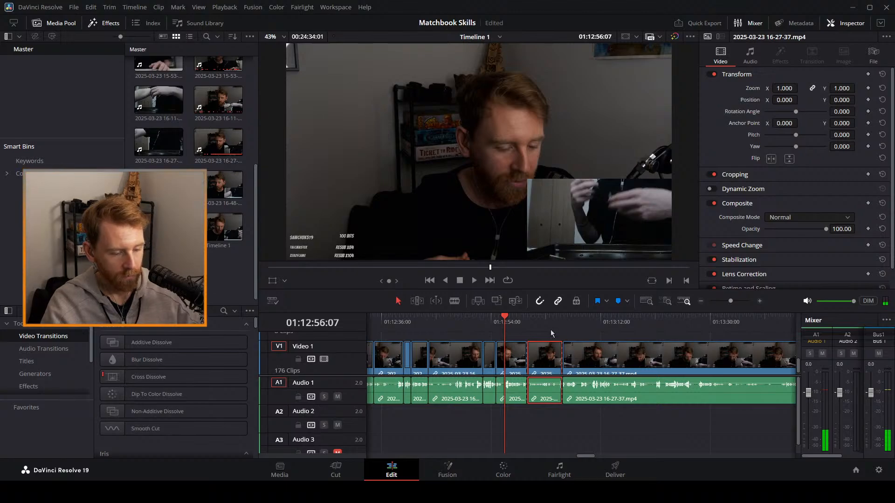
# Review the footage up to about 01:13:19 and split the talking-head clip at about 01:13:14:00.
pyautogui.moveTo(567, 323); pyautogui.dragTo(611, 321)
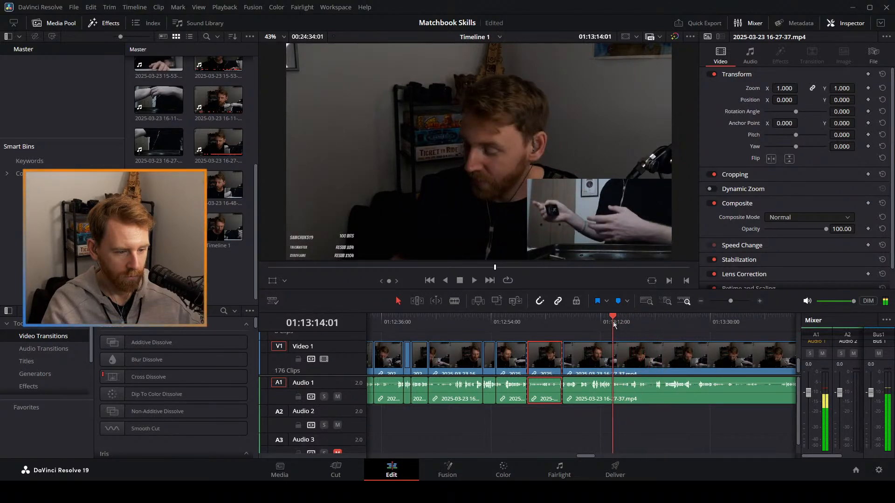
pyautogui.press('space')
pyautogui.press('b')
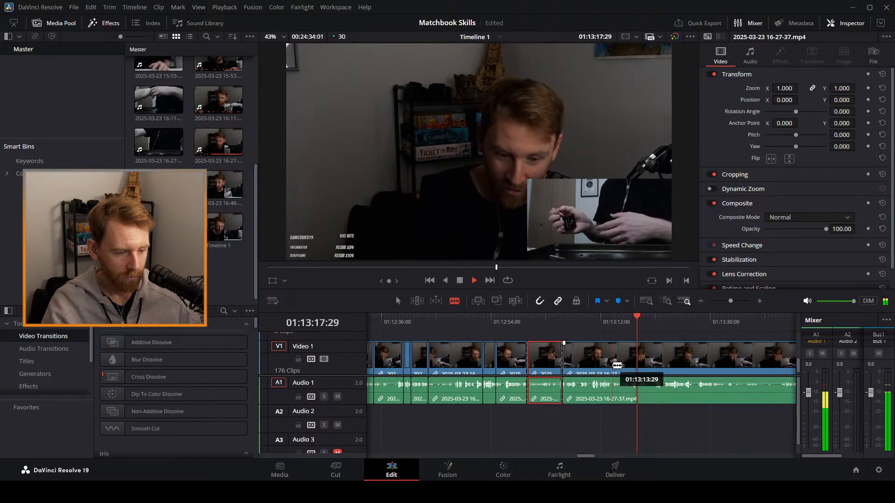
pyautogui.click(610, 366)
pyautogui.press('space')
pyautogui.press('a')
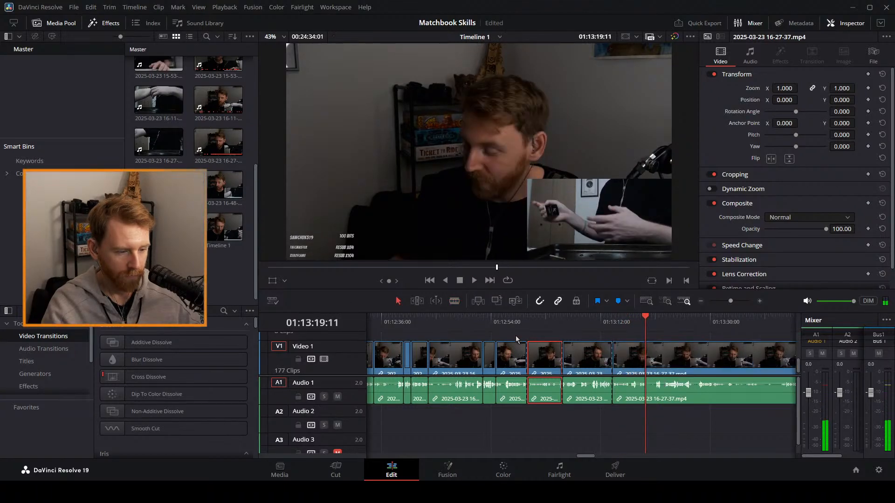
# Replay the footage from about 01:12:55 and split the talking-head clip at about 01:12:55:26.
pyautogui.moveTo(518, 328); pyautogui.dragTo(496, 326)
pyautogui.press('space')
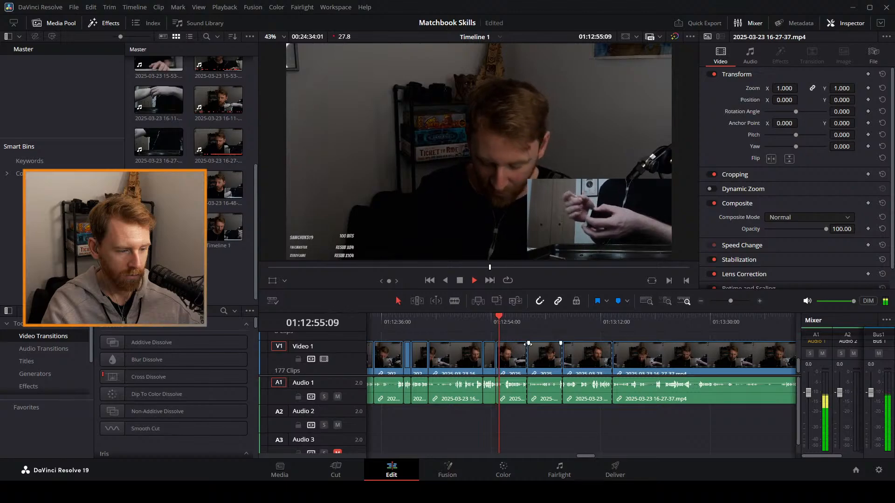
pyautogui.hotkey('ctrl', 'b')
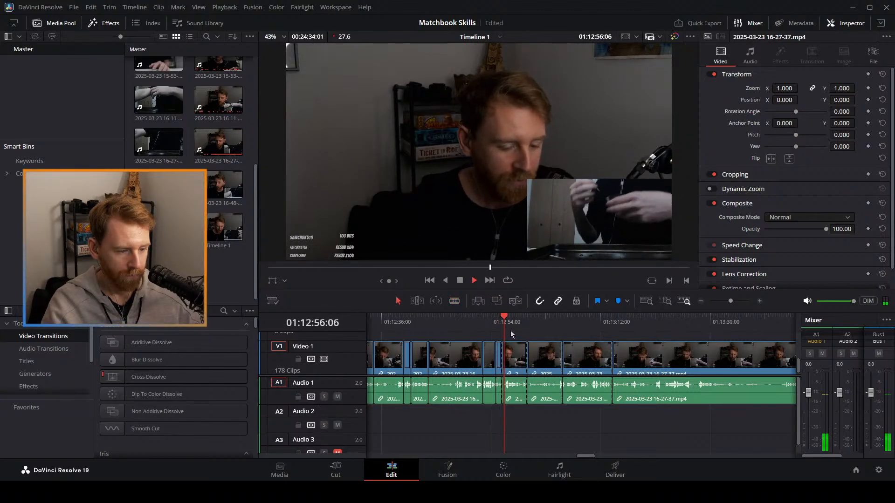
# Ripple delete the three clips between about 01:12:55:26 and 01:13:14:00, and play across the join.
pyautogui.moveTo(510, 329); pyautogui.dragTo(581, 356)
pyautogui.moveTo(516, 331); pyautogui.dragTo(578, 369)
pyautogui.press('space')
pyautogui.press('Delete')
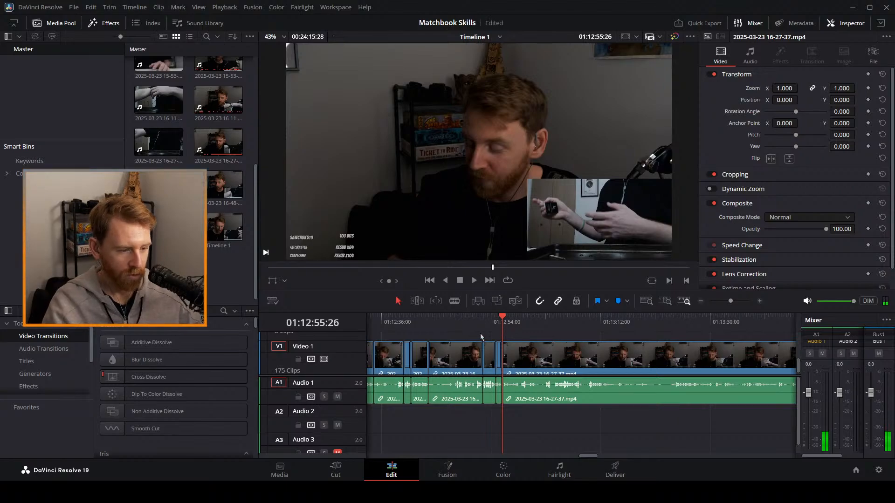
pyautogui.click(488, 326)
pyautogui.press('space')
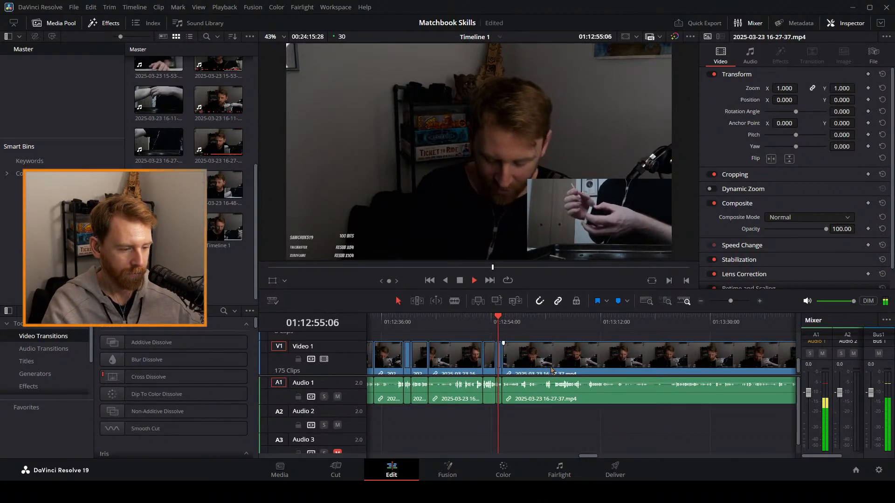
# Split off a four-frame sliver at the join near 01:12:56:00 and ripple delete it.
pyautogui.moveTo(730, 301); pyautogui.dragTo(736, 301)
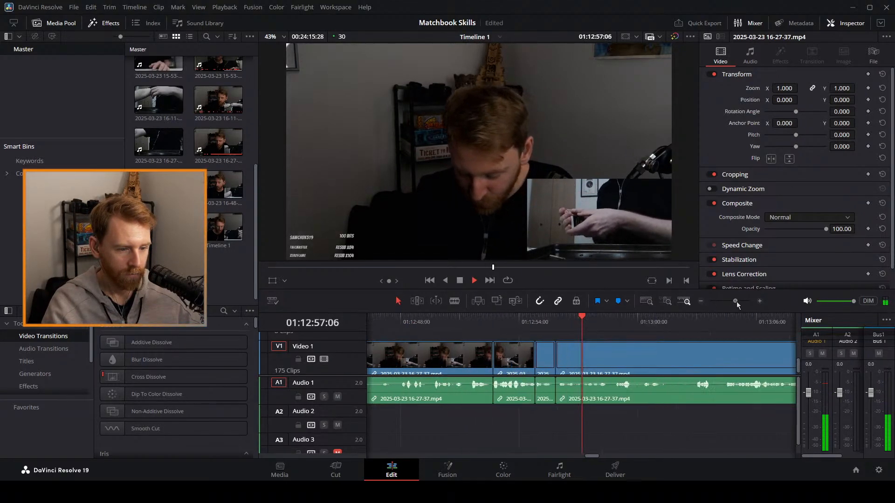
pyautogui.press('space')
pyautogui.press('b')
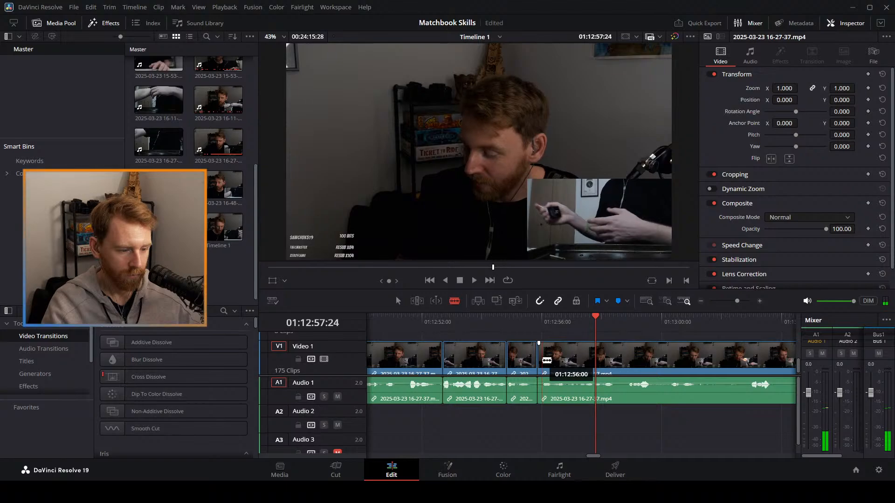
pyautogui.click(539, 361)
pyautogui.press('a')
pyautogui.press('Delete')
# Play across the tightened join and on past 01:13:07, and split the talking-head clip at about 01:13:08:17.
pyautogui.click(528, 328)
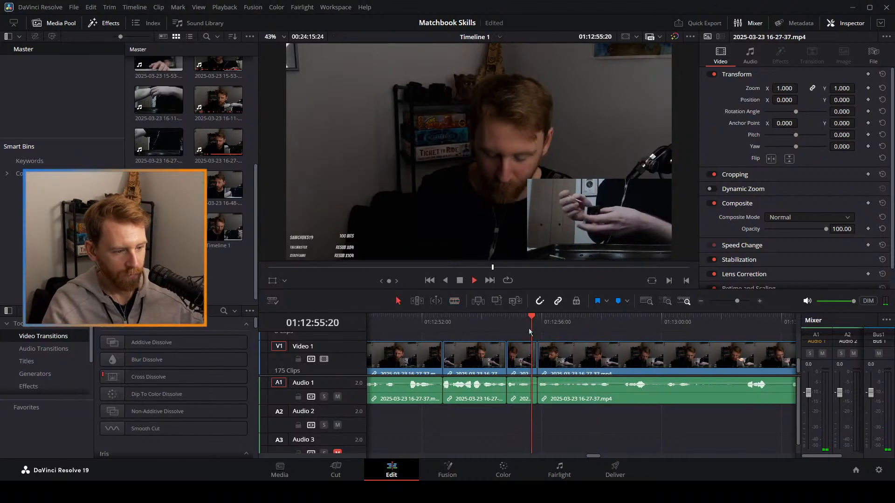
pyautogui.press('space')
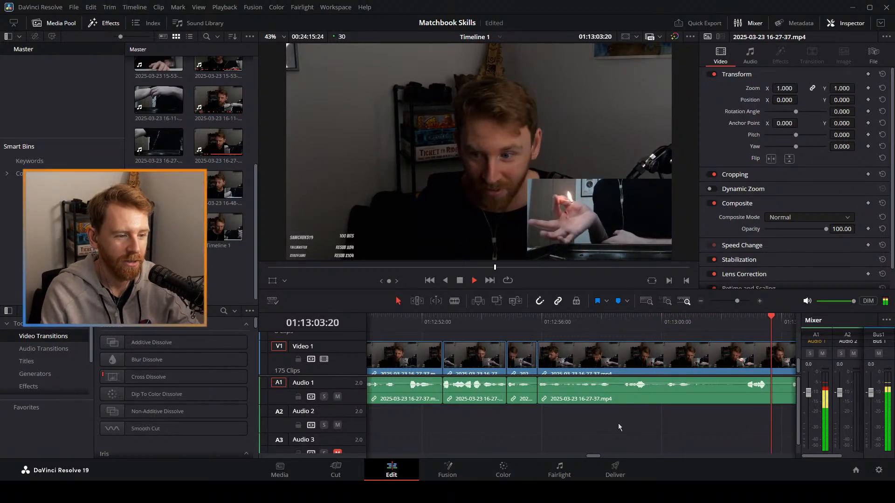
pyautogui.press('b')
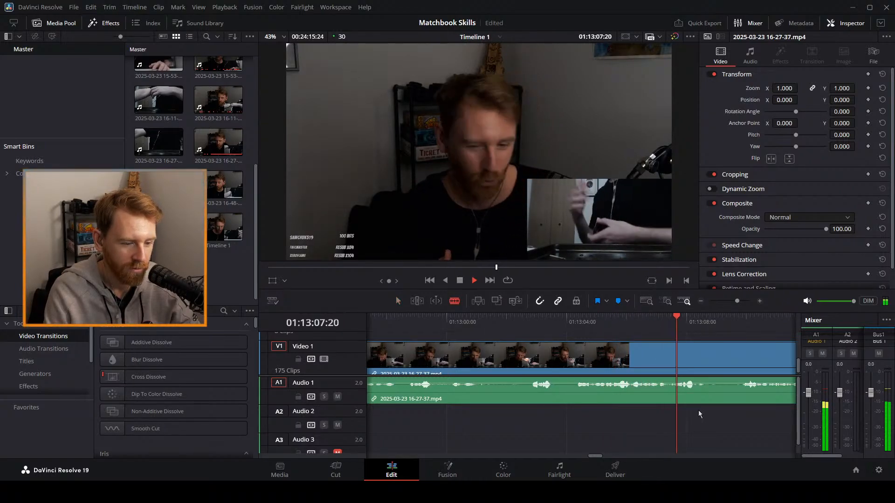
pyautogui.hotkey('ctrl', 'b')
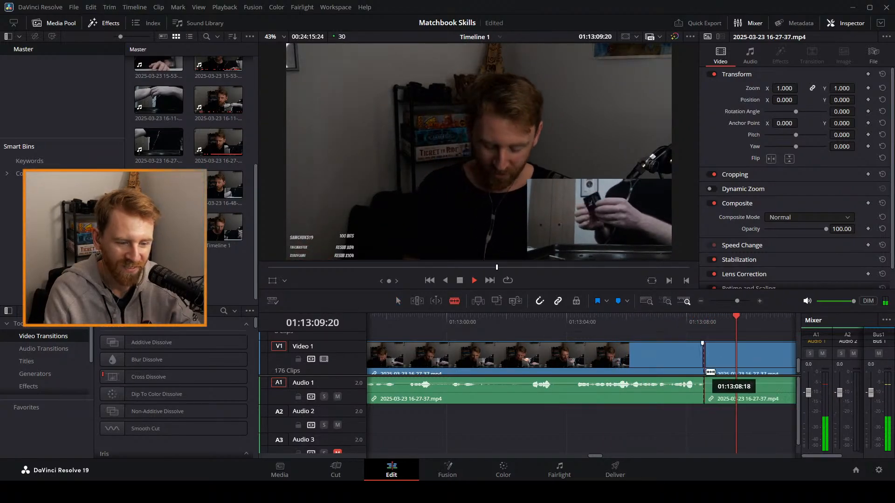
# Scan the match-lighting footage after the new split, from about 01:13:09 to 01:13:40, for the next usable section.
pyautogui.moveTo(736, 301)
pyautogui.mouseDown()
pyautogui.moveTo(726, 304)
pyautogui.moveTo(734, 304)
pyautogui.mouseUp()
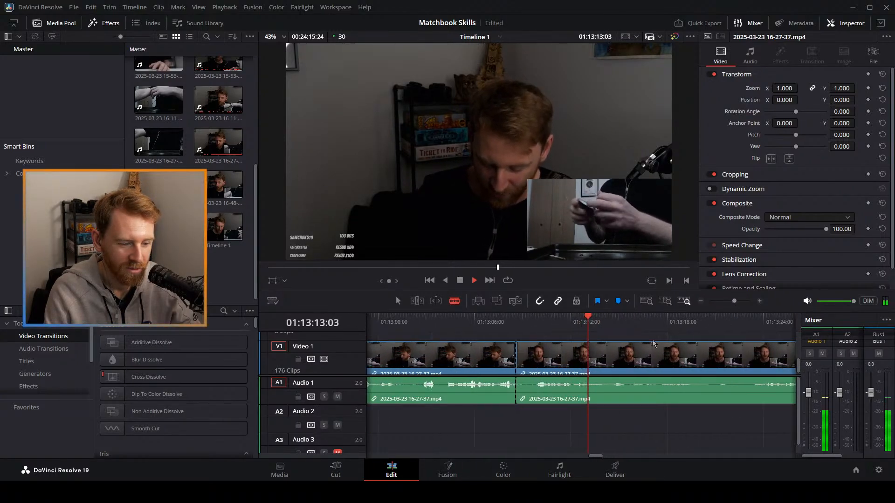
pyautogui.press('space')
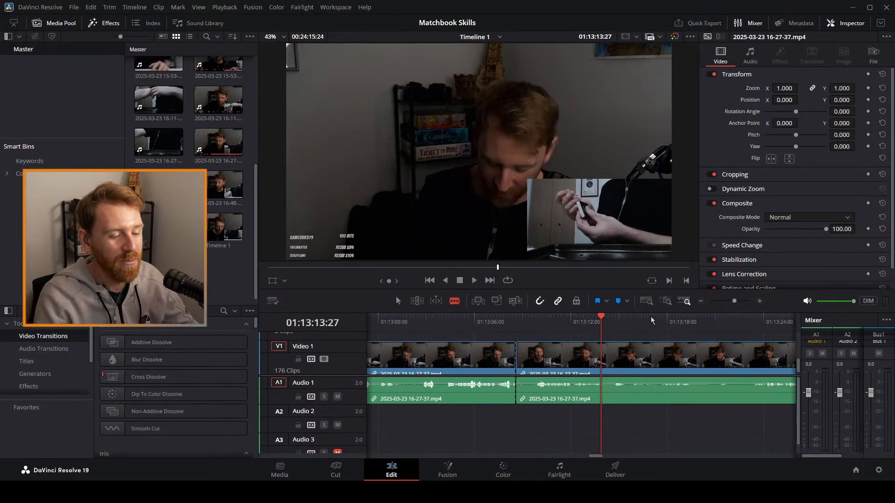
pyautogui.press('space')
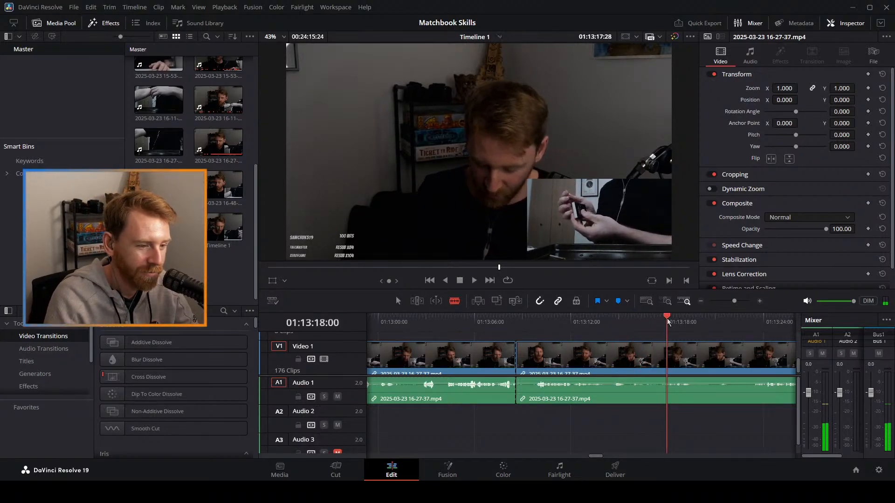
pyautogui.click(644, 321)
pyautogui.moveTo(616, 317); pyautogui.dragTo(727, 301)
pyautogui.press('space')
pyautogui.click(588, 317)
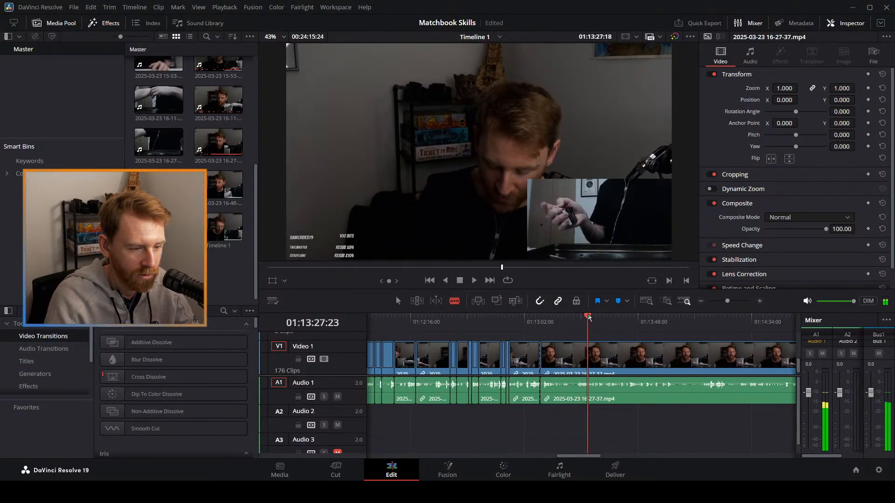
pyautogui.moveTo(597, 318)
pyautogui.mouseDown()
pyautogui.moveTo(623, 319)
pyautogui.moveTo(612, 319)
pyautogui.mouseUp()
pyautogui.press('space')
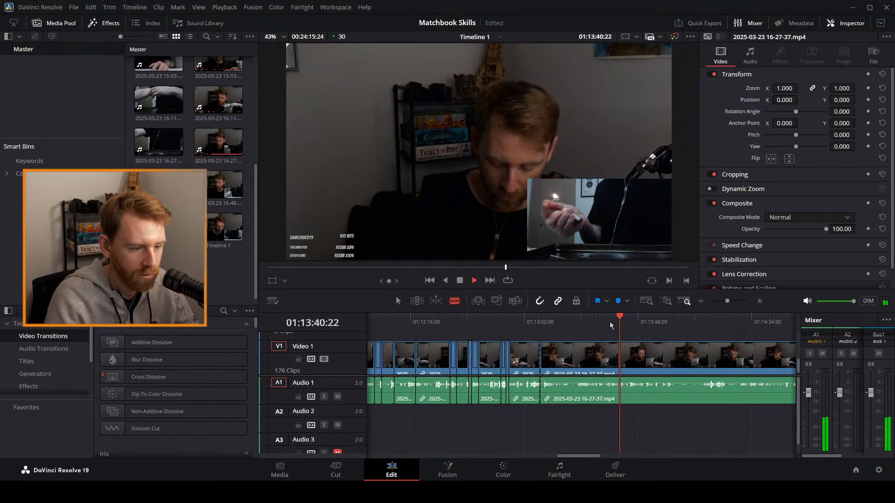
# Examine the match-lighting attempts between about 01:13:34 and 01:13:54 at closer timeline zoom.
pyautogui.moveTo(729, 299); pyautogui.dragTo(733, 300)
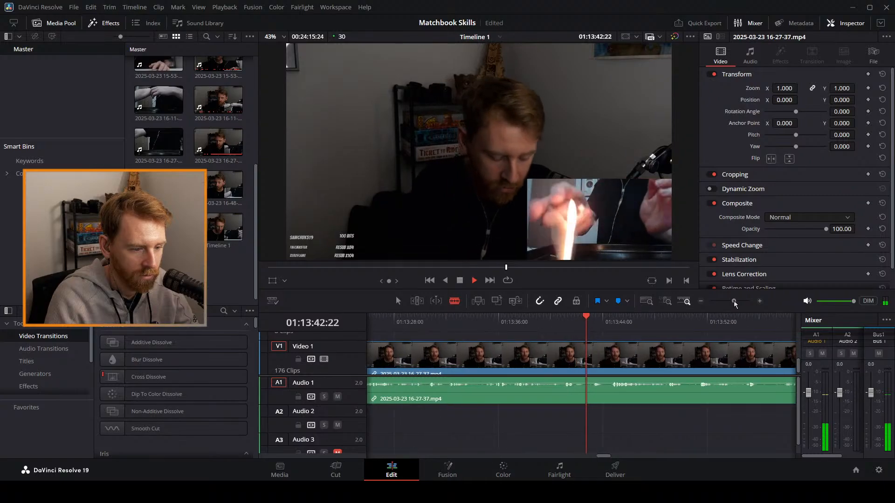
pyautogui.click(512, 322)
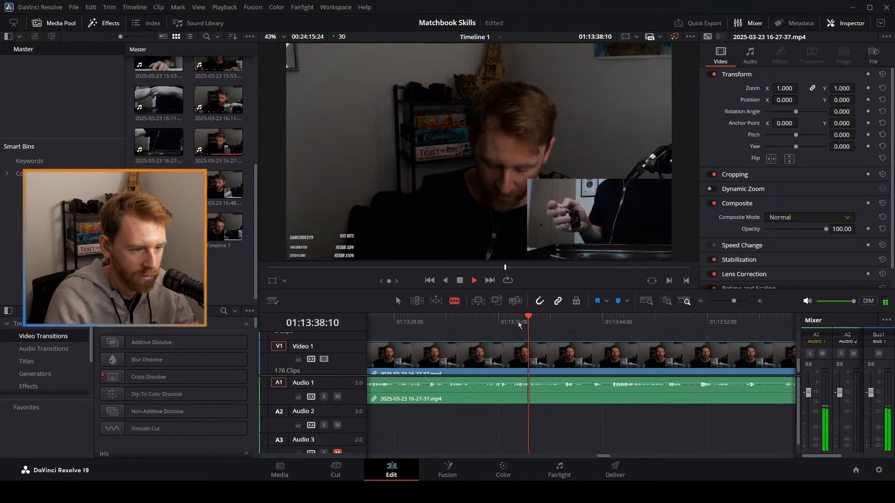
pyautogui.click(485, 321)
pyautogui.moveTo(503, 323); pyautogui.dragTo(611, 323)
pyautogui.press('space')
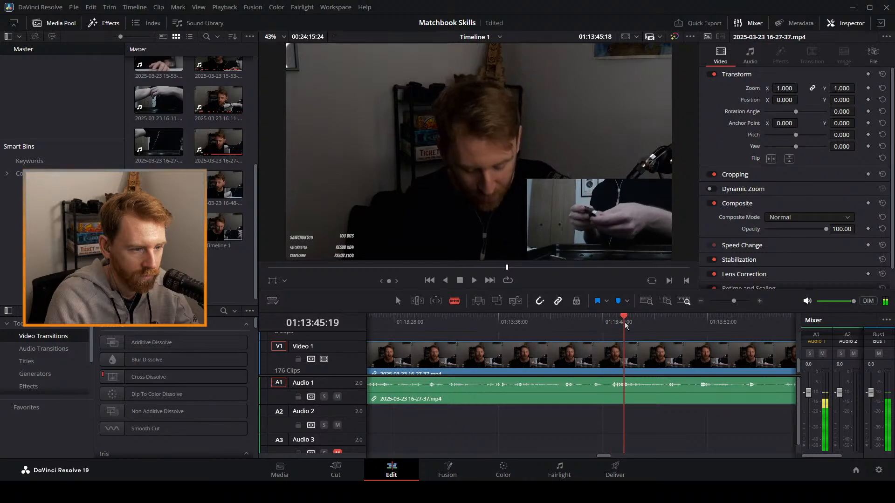
pyautogui.click(589, 321)
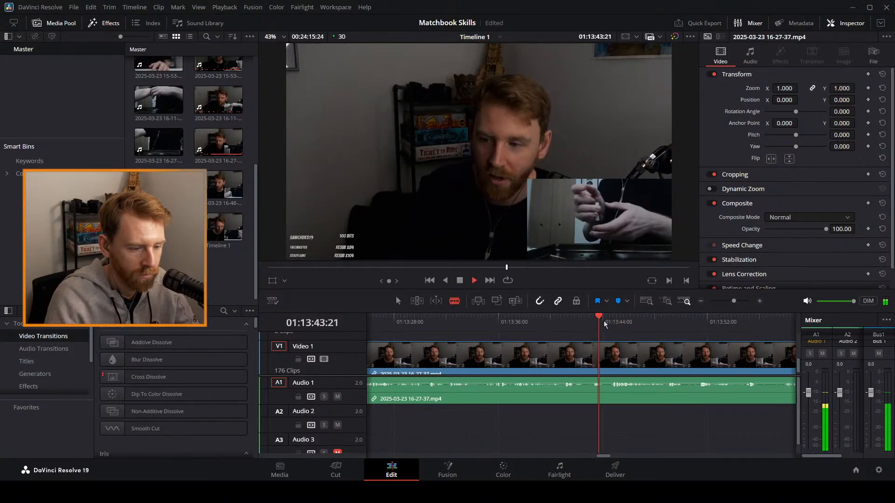
pyautogui.click(638, 323)
pyautogui.press('space')
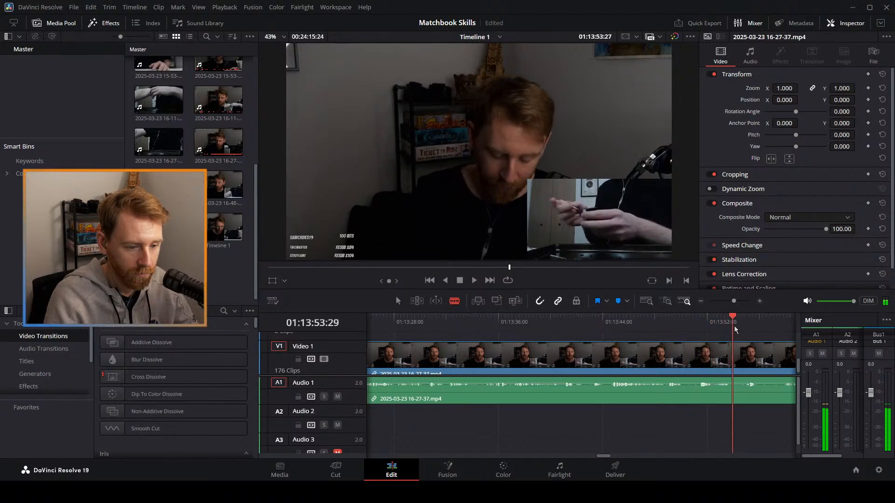
# Scan the match-lighting attempts from about 01:13:52 to 01:14:13 for where the next usable section begins.
pyautogui.moveTo(734, 301); pyautogui.dragTo(723, 300)
pyautogui.click(583, 320)
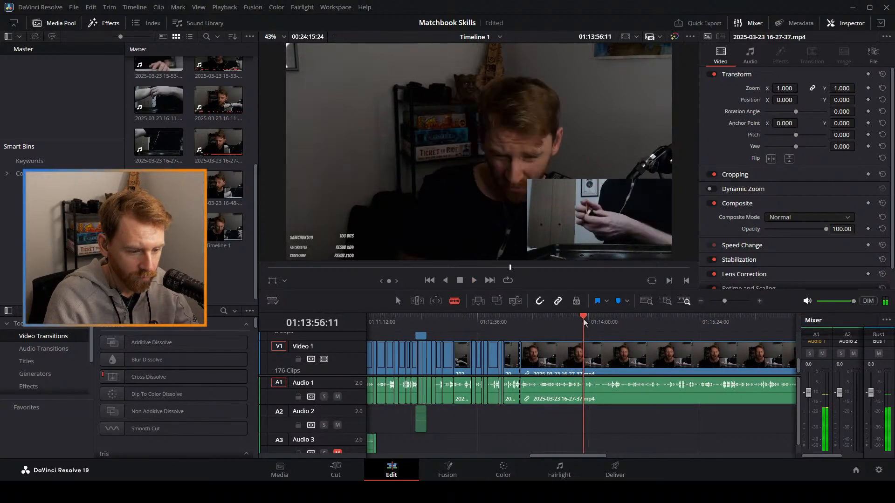
pyautogui.moveTo(583, 320); pyautogui.dragTo(587, 318)
pyautogui.click(577, 319)
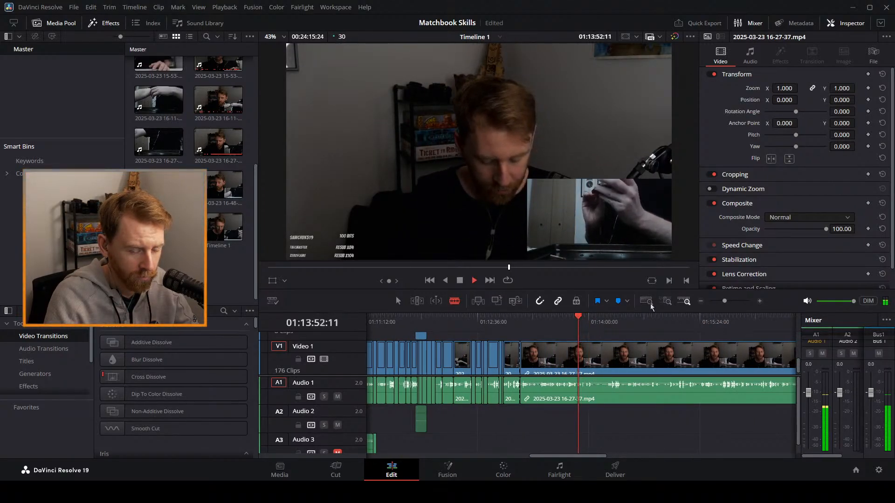
pyautogui.moveTo(724, 301); pyautogui.dragTo(735, 301)
pyautogui.click(616, 323)
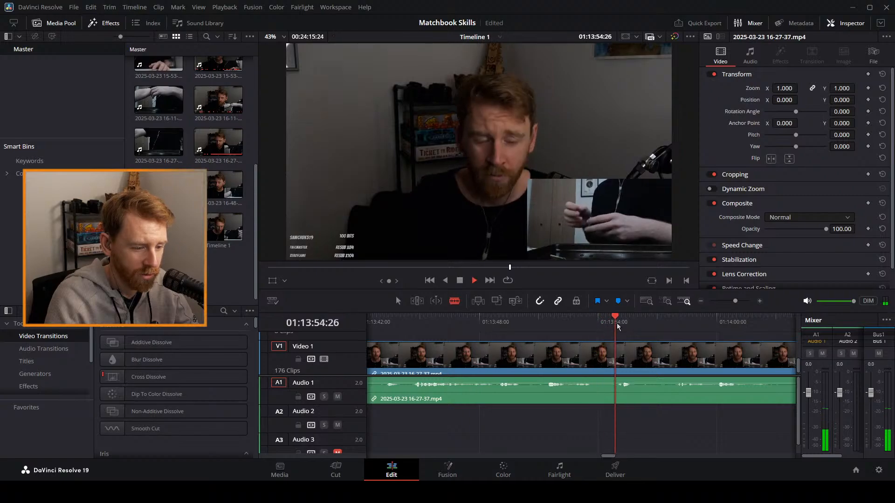
pyautogui.moveTo(643, 318); pyautogui.dragTo(731, 304)
pyautogui.moveTo(587, 322); pyautogui.dragTo(622, 321)
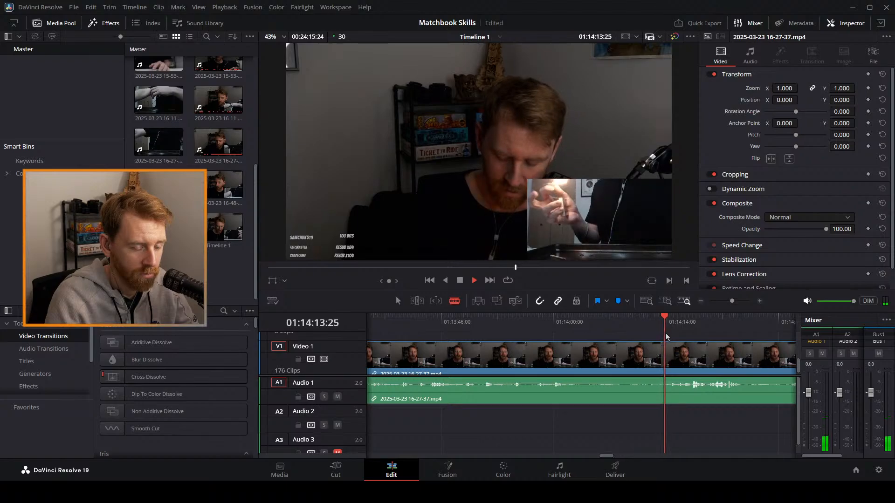
# Skim the match-lighting footage onward from about 01:14:24 to 01:14:58, checking each attempt.
pyautogui.moveTo(679, 318); pyautogui.dragTo(721, 301)
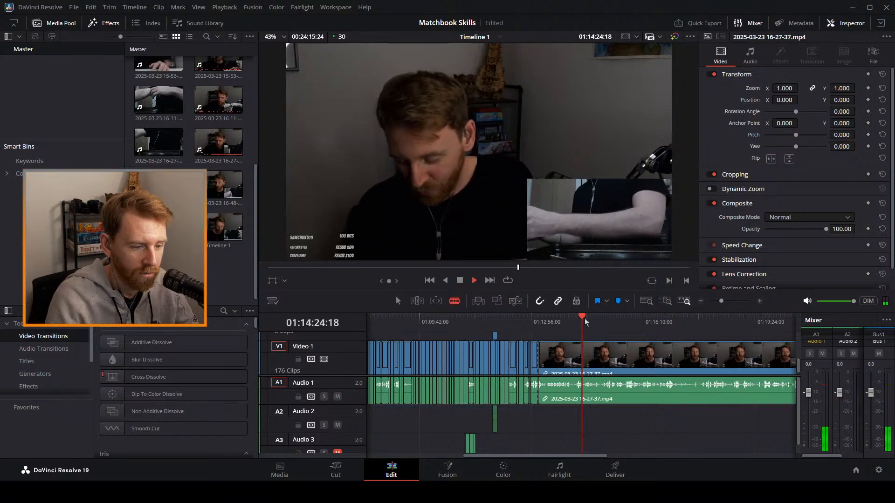
pyautogui.moveTo(584, 318); pyautogui.dragTo(588, 317)
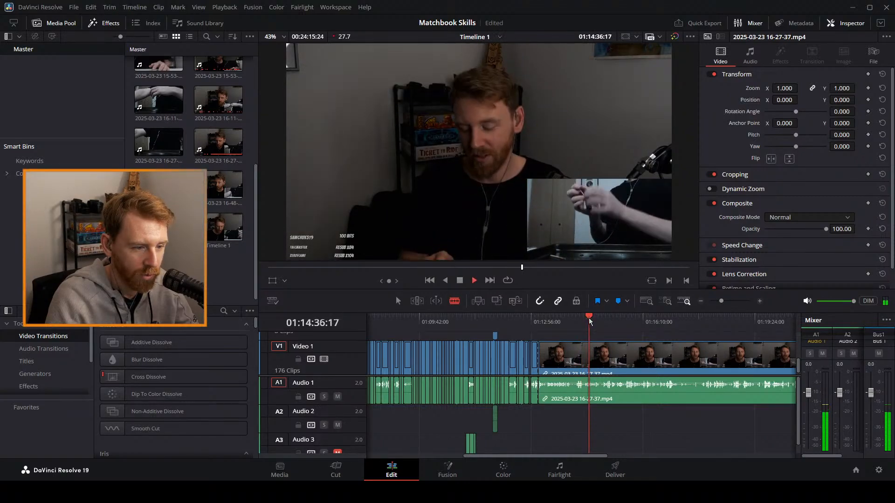
pyautogui.moveTo(723, 296); pyautogui.dragTo(731, 298)
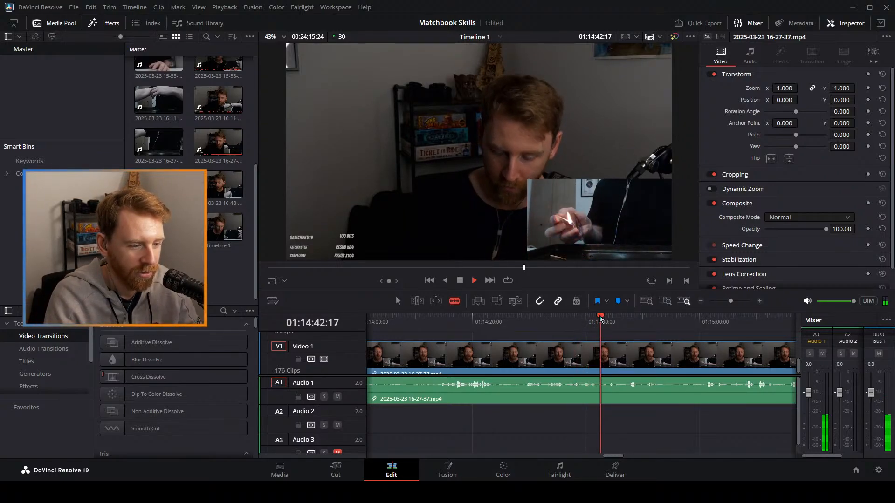
pyautogui.moveTo(602, 315); pyautogui.dragTo(690, 324)
pyautogui.press('space')
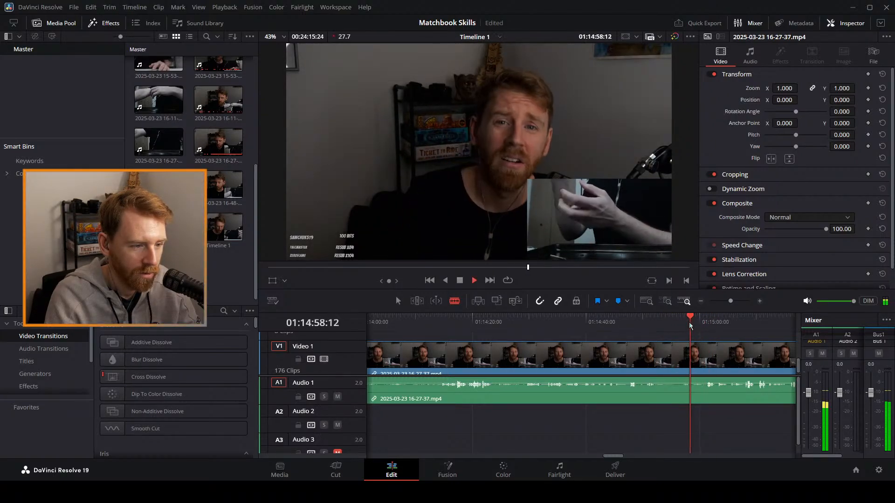
# Go back to about 01:14:47 and replay the footage through about 01:15:04.
pyautogui.click(664, 324)
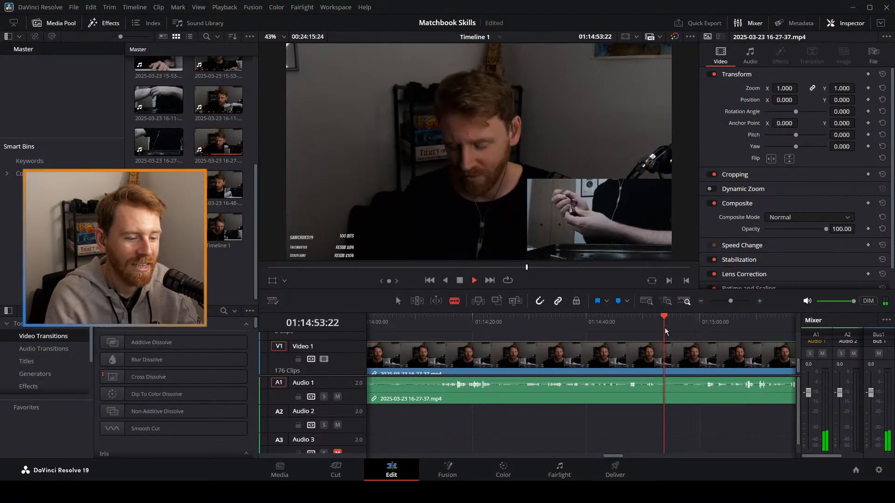
pyautogui.press('space')
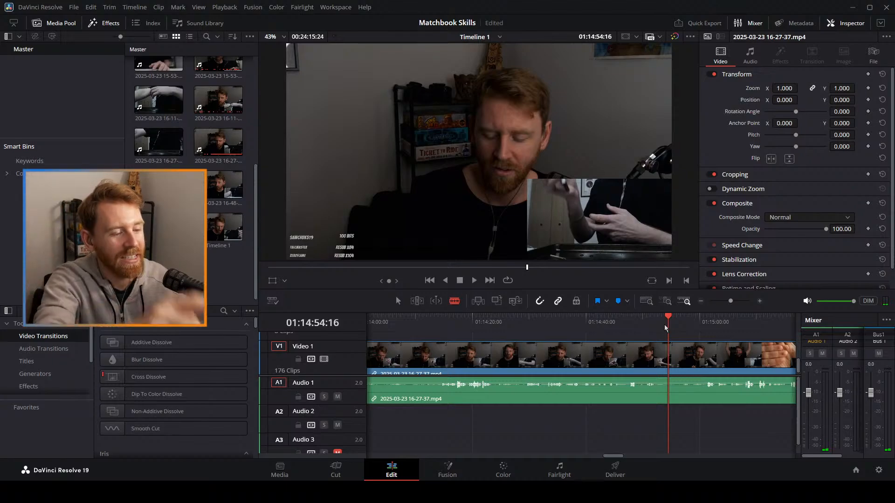
pyautogui.moveTo(639, 330); pyautogui.dragTo(626, 328)
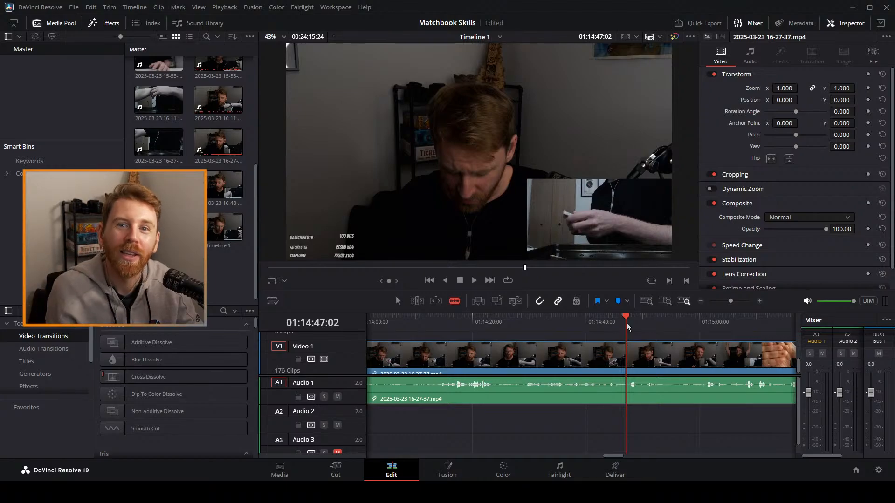
pyautogui.press('space')
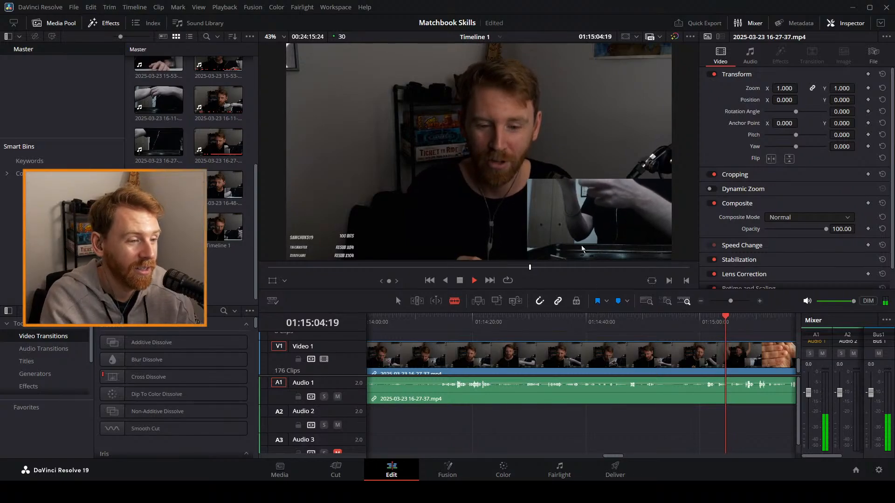
# Split the talking-head clip at about 01:15:08 and play on to about 01:15:11.
pyautogui.moveTo(733, 321); pyautogui.dragTo(745, 319)
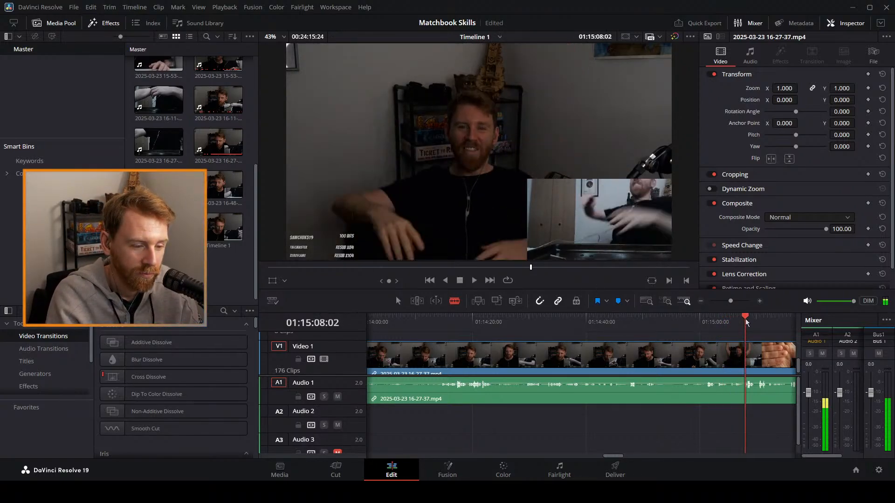
pyautogui.click(744, 354)
pyautogui.press('space')
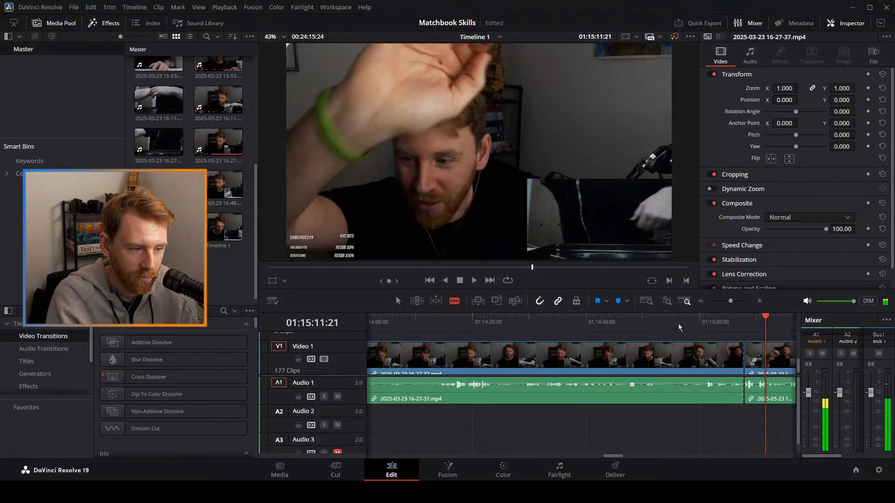
# Play the edit from about 01:13:02, just ahead of the split that starts the long match-lighting section.
pyautogui.moveTo(731, 302); pyautogui.dragTo(723, 302)
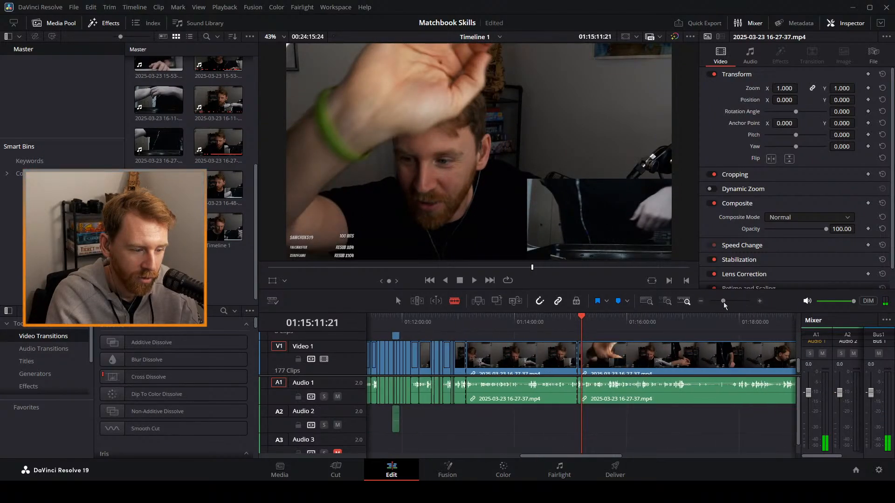
pyautogui.click(460, 317)
pyautogui.press('space')
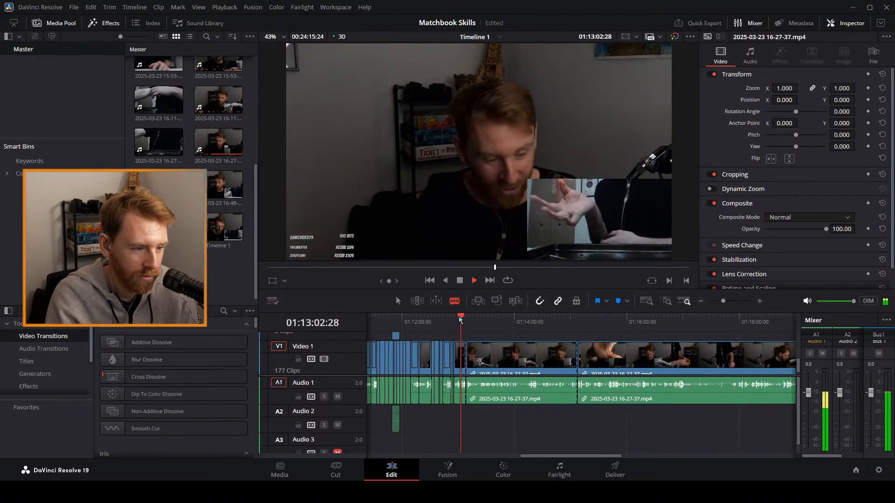
# Review the short clips leading up to 01:13:08 on the timeline.
pyautogui.click(449, 317)
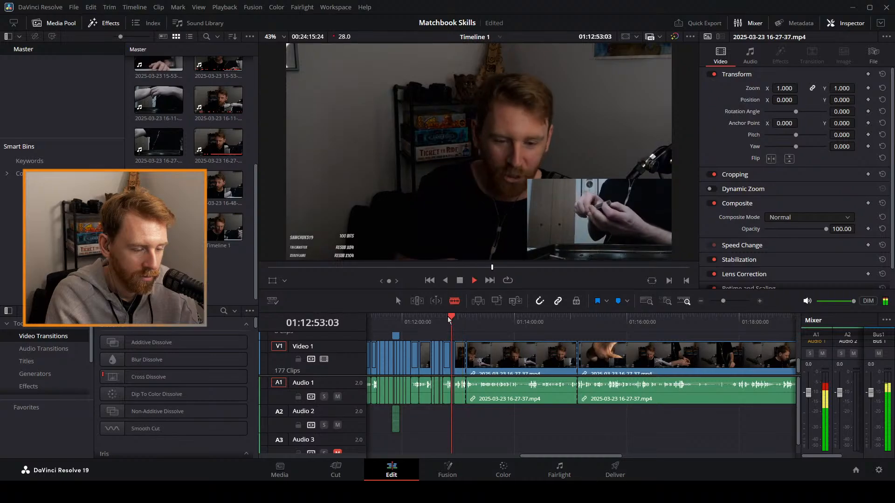
pyautogui.moveTo(723, 301)
pyautogui.mouseDown()
pyautogui.moveTo(737, 302)
pyautogui.moveTo(730, 304)
pyautogui.mouseUp()
pyautogui.click(461, 322)
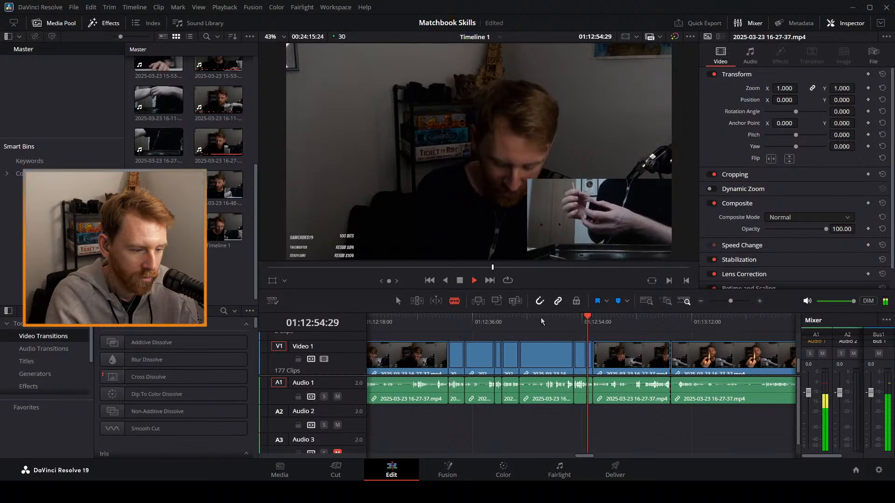
pyautogui.click(508, 317)
pyautogui.click(479, 318)
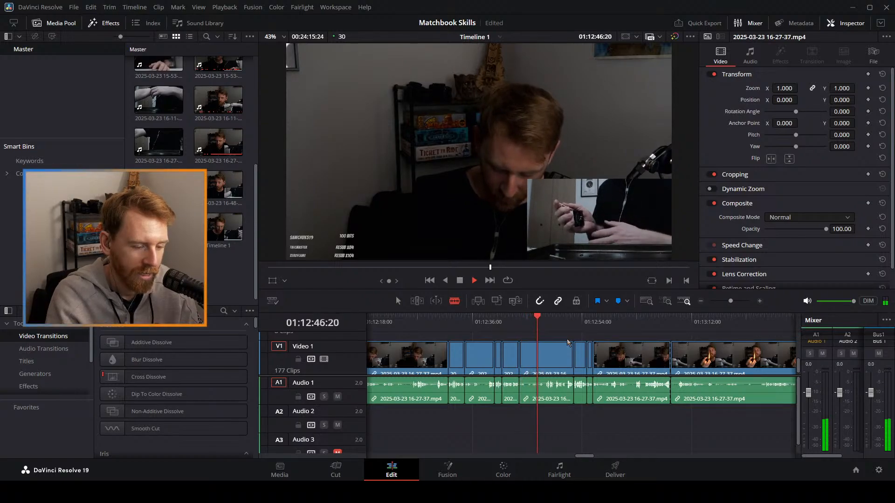
# Try splitting the clip that starts at 01:13:08 at about 01:14:04.
pyautogui.moveTo(730, 301); pyautogui.dragTo(723, 301)
pyautogui.click(642, 354)
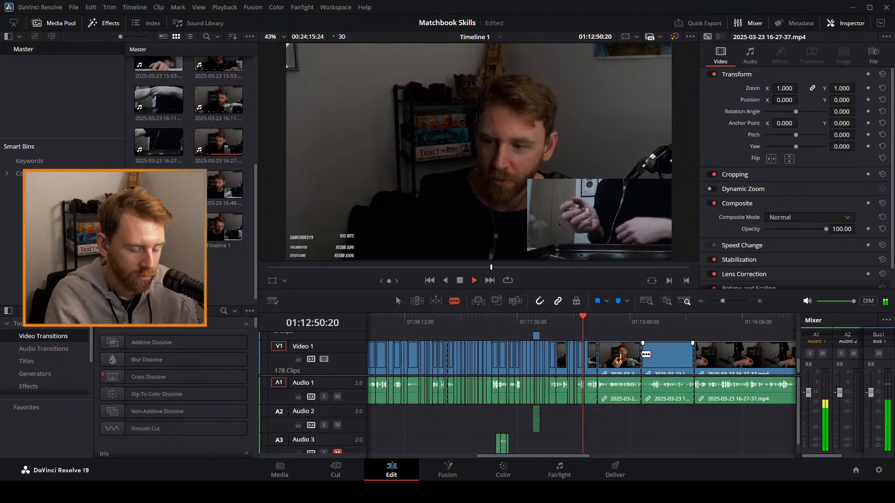
pyautogui.hotkey('ctrl', 'z')
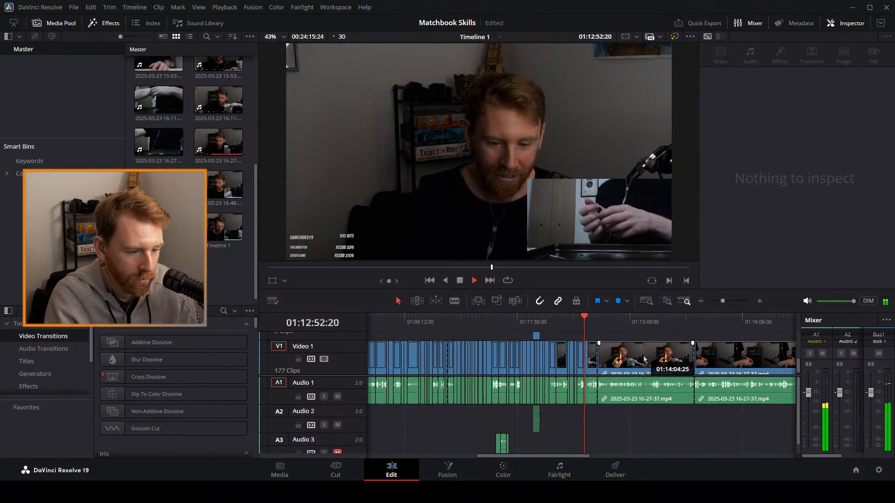
# Ripple delete the clip that starts at about 01:13:08.
pyautogui.press('space')
pyautogui.press('a')
pyautogui.click(648, 351)
pyautogui.press('Delete')
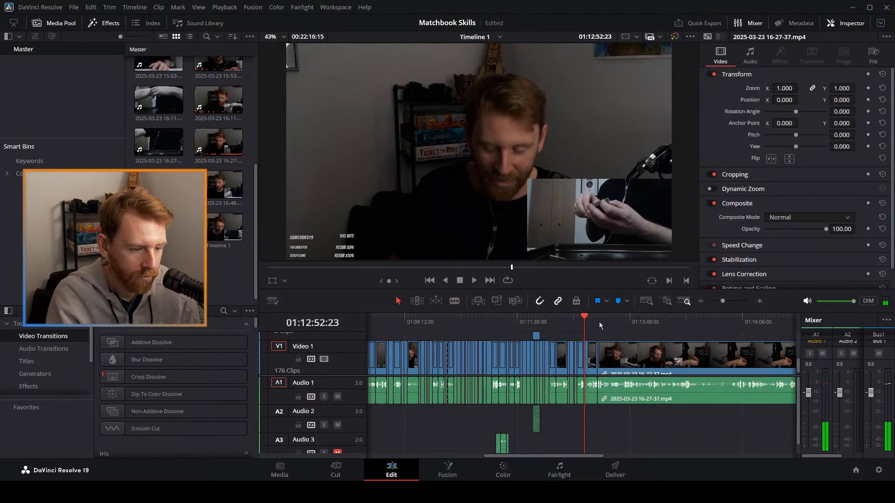
# Play back the section between about 01:12:46 and 01:13:08 to judge whether the clips there are needed.
pyautogui.press('space')
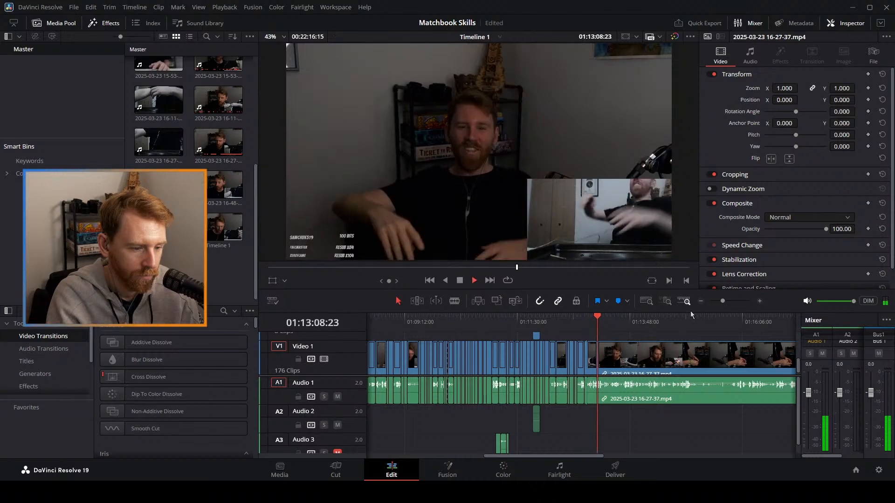
pyautogui.moveTo(722, 300); pyautogui.dragTo(731, 301)
pyautogui.click(561, 323)
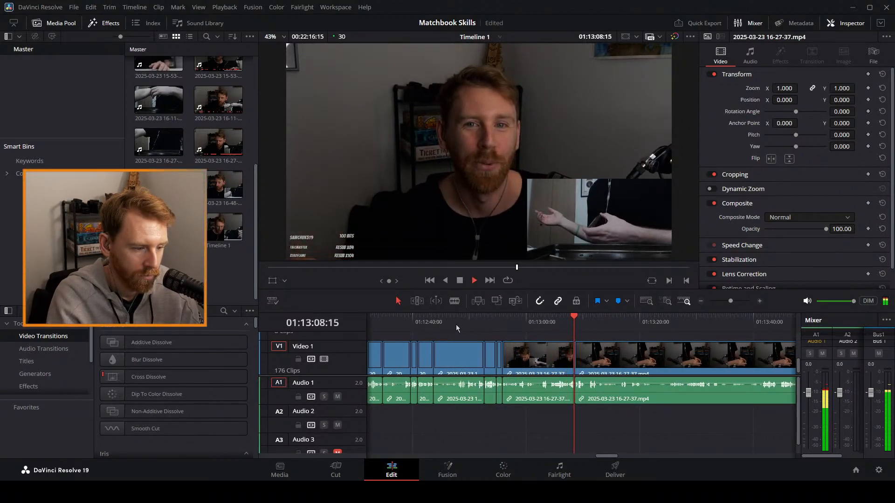
pyautogui.click(505, 323)
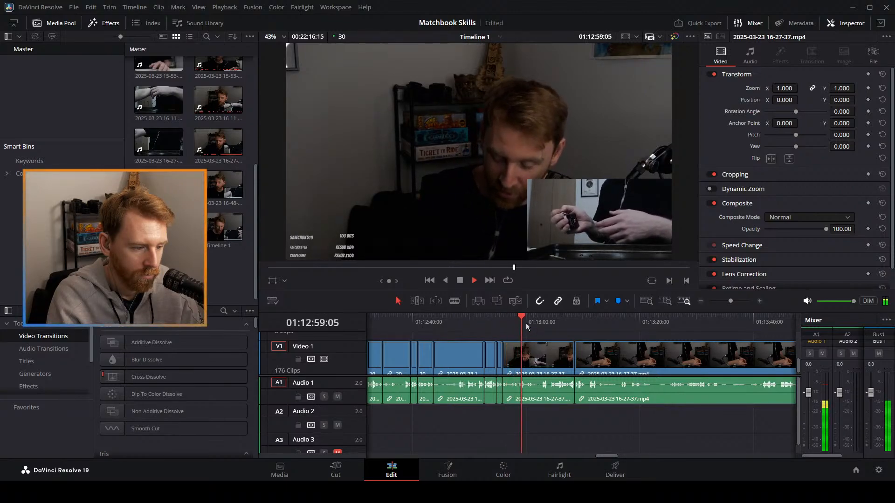
pyautogui.moveTo(526, 323); pyautogui.dragTo(544, 320)
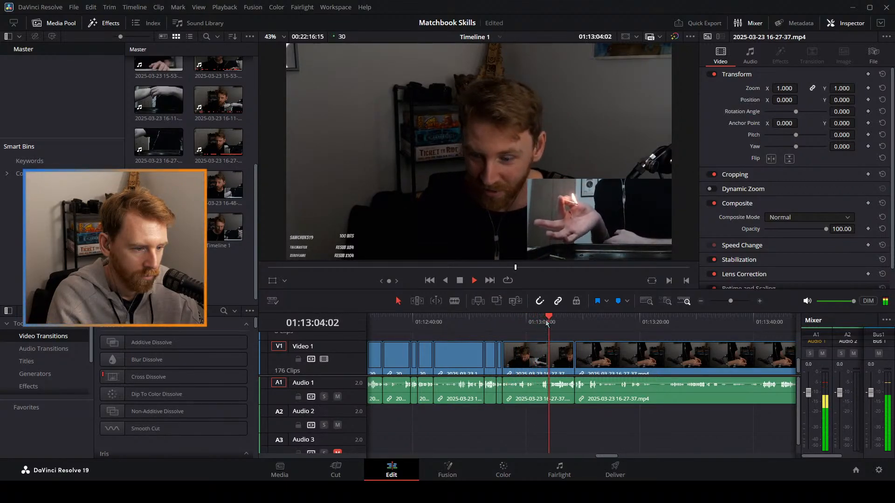
pyautogui.click(501, 321)
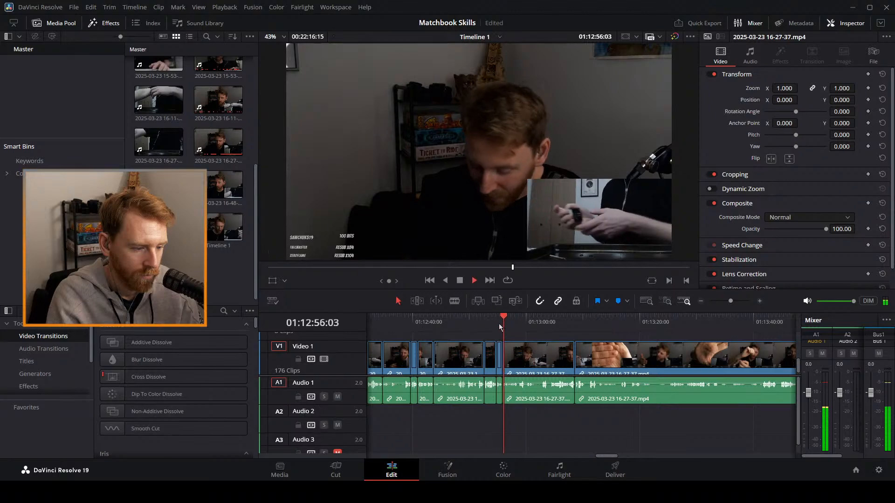
pyautogui.click(472, 321)
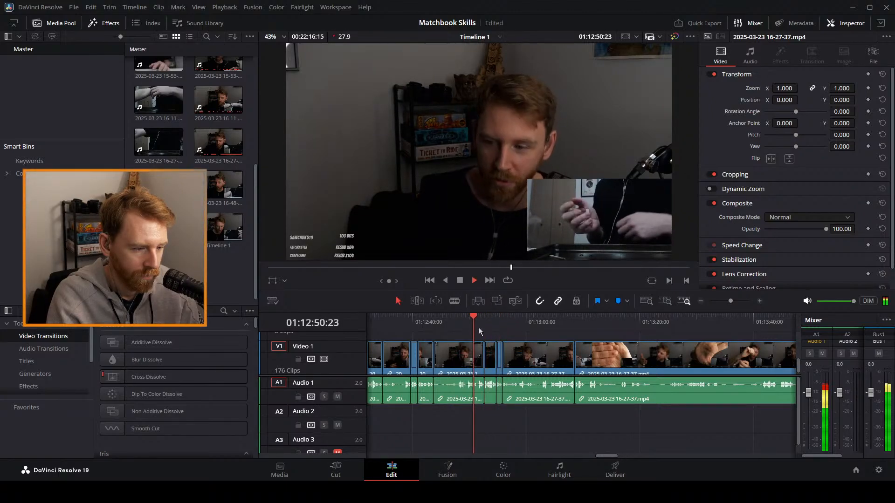
pyautogui.click(444, 321)
pyautogui.click(485, 322)
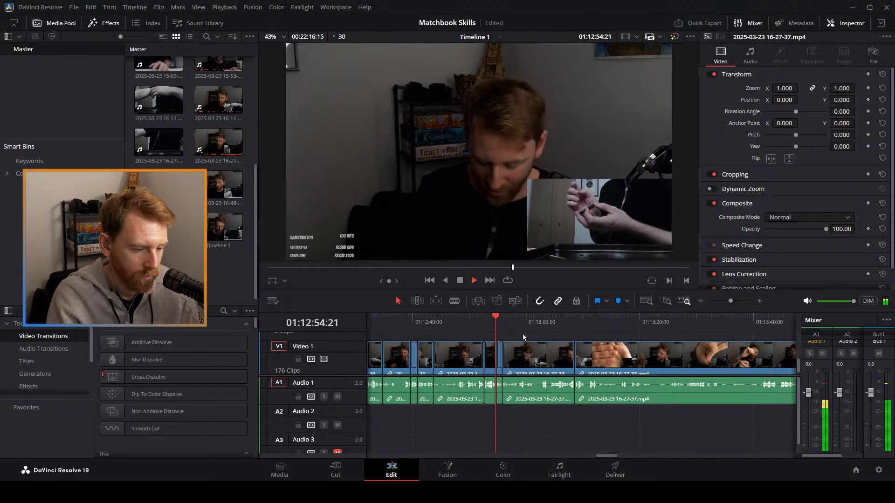
pyautogui.click(472, 321)
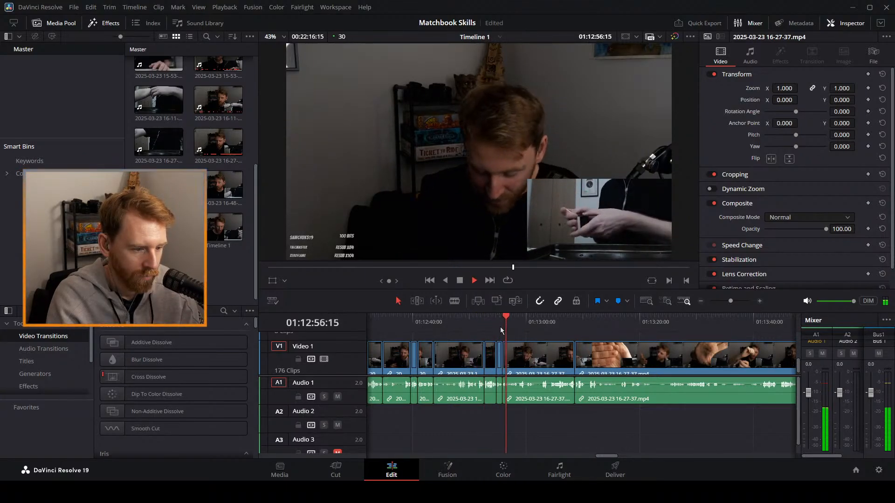
pyautogui.click(575, 322)
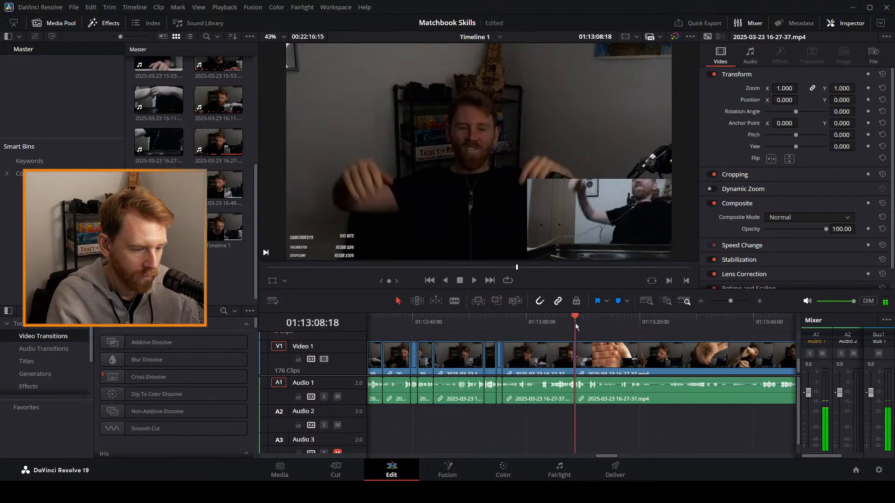
pyautogui.click(486, 321)
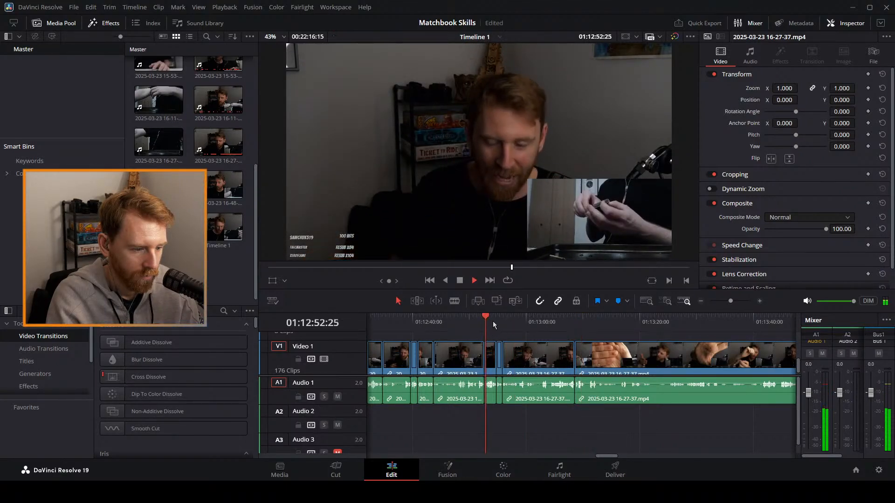
pyautogui.press('space')
pyautogui.press('space')
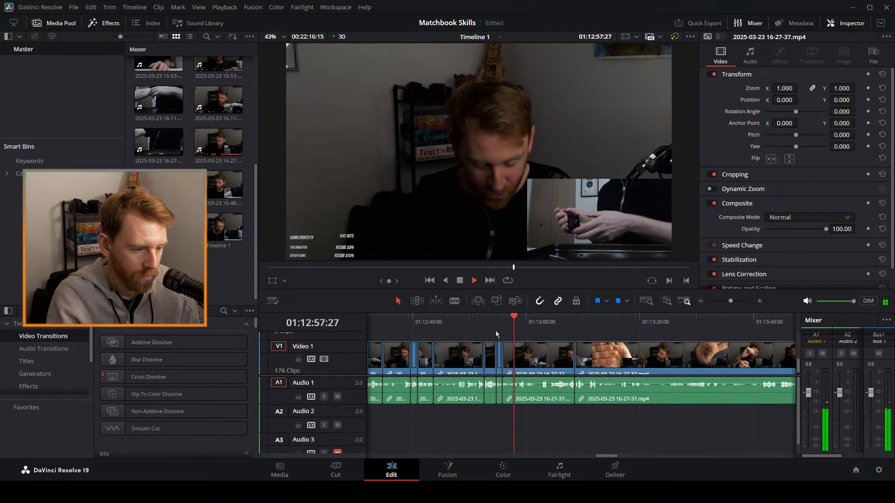
# Ripple delete the group of clips between about 01:12:52 and 01:13:08, and play across the new join.
pyautogui.moveTo(540, 323); pyautogui.dragTo(539, 354)
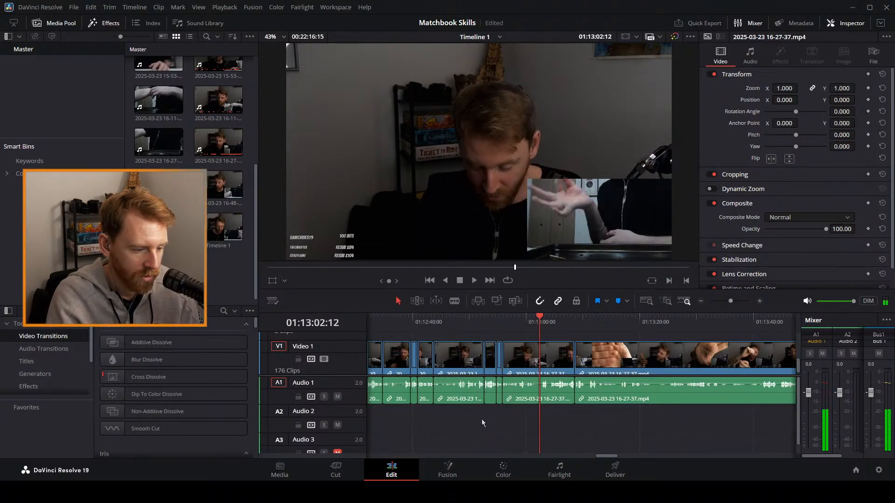
pyautogui.moveTo(479, 424); pyautogui.dragTo(536, 359)
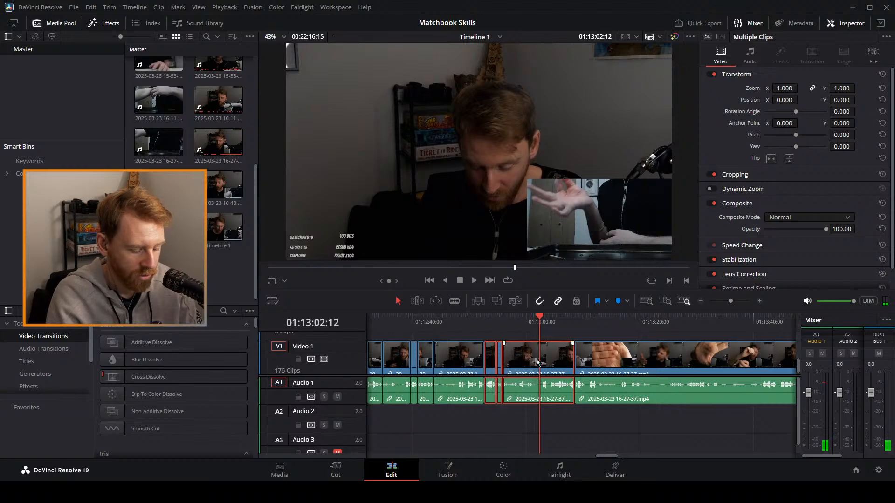
pyautogui.press('Delete')
pyautogui.press('space')
pyautogui.click(466, 323)
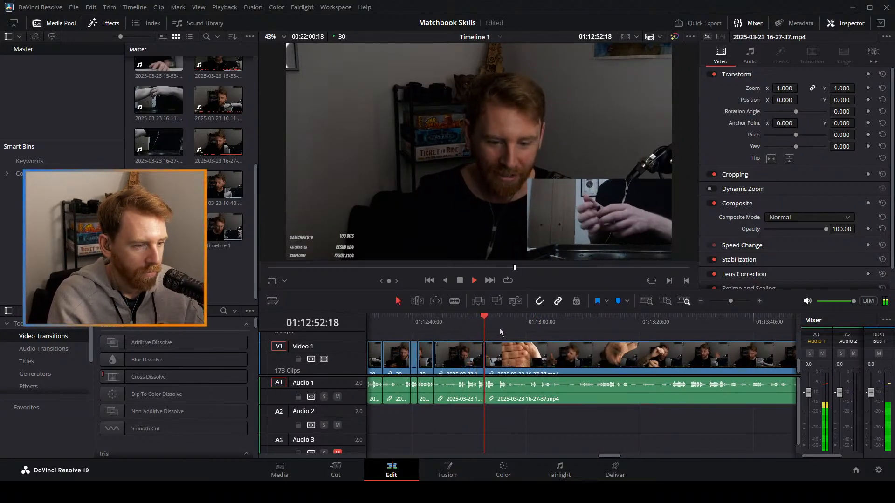
pyautogui.press('space')
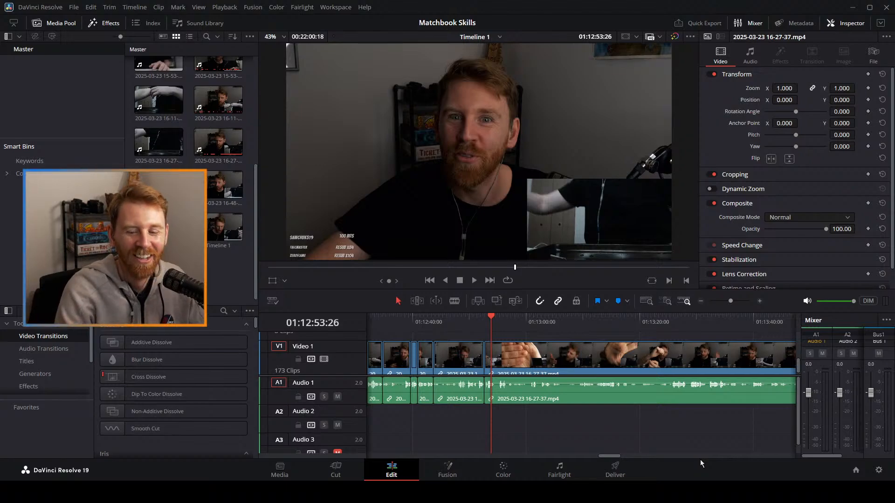
# Split the long clip shortly after the new join, at about 01:12:54.
pyautogui.press('space')
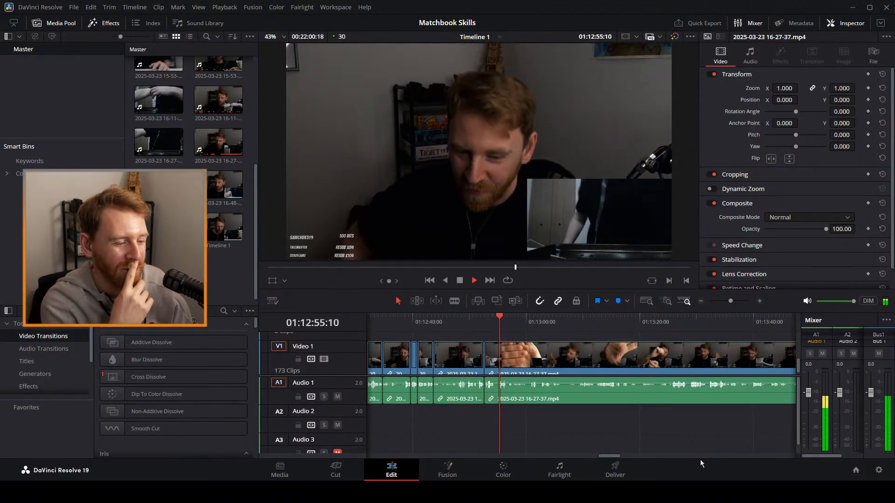
pyautogui.press('space')
pyautogui.moveTo(730, 301); pyautogui.dragTo(716, 301)
pyautogui.moveTo(497, 321)
pyautogui.mouseDown()
pyautogui.moveTo(530, 319)
pyautogui.moveTo(359, 307)
pyautogui.moveTo(505, 312)
pyautogui.mouseUp()
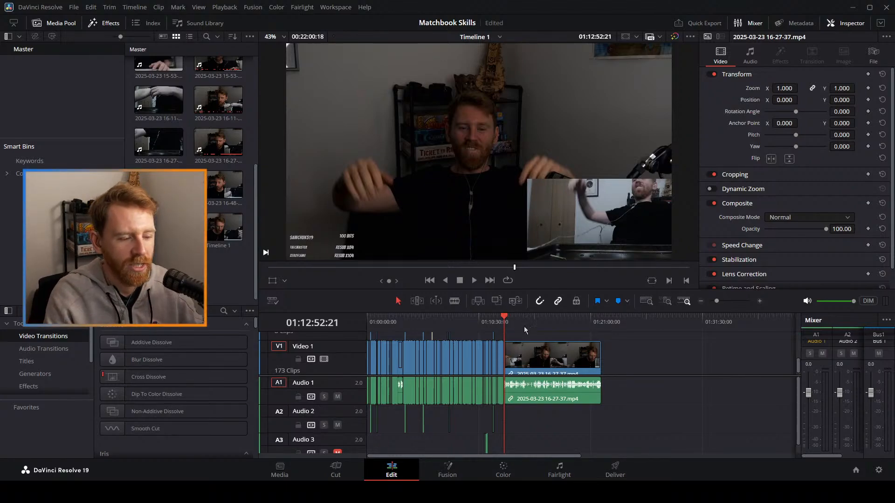
pyautogui.press('space')
pyautogui.moveTo(716, 301); pyautogui.dragTo(738, 301)
pyautogui.press('b')
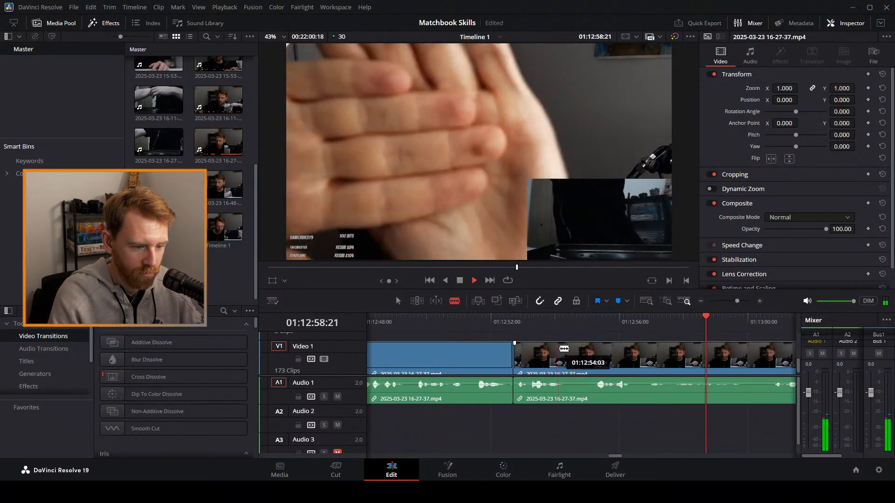
pyautogui.click(564, 349)
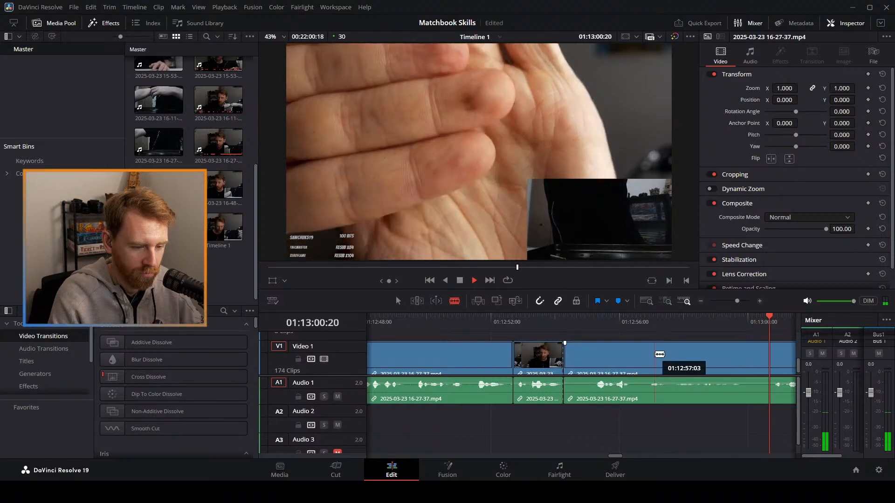
# Find where the hand close-up begins and split the clip at 01:12:58:11.
pyautogui.click(646, 321)
pyautogui.press('a')
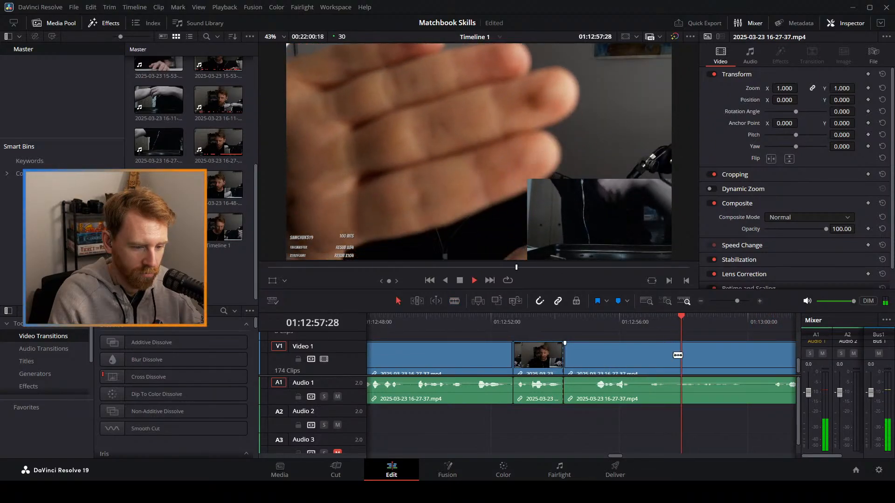
pyautogui.click(698, 322)
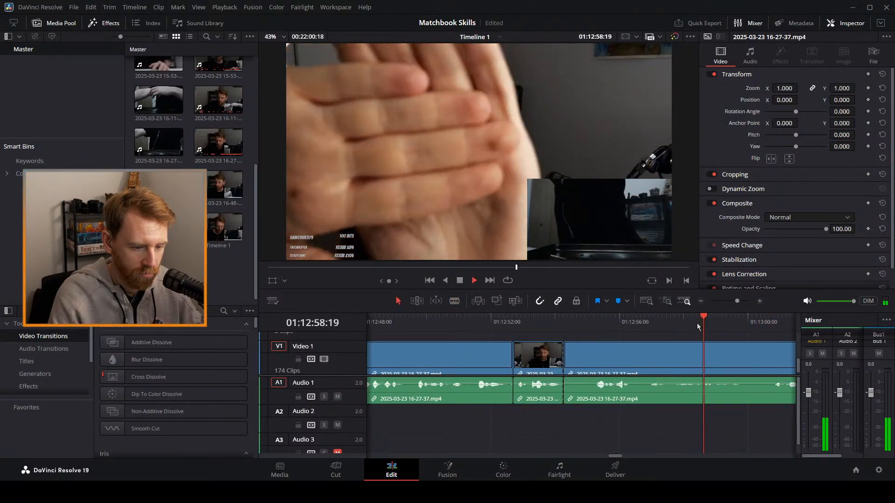
pyautogui.press('space')
pyautogui.click(694, 323)
pyautogui.press('b')
pyautogui.click(695, 350)
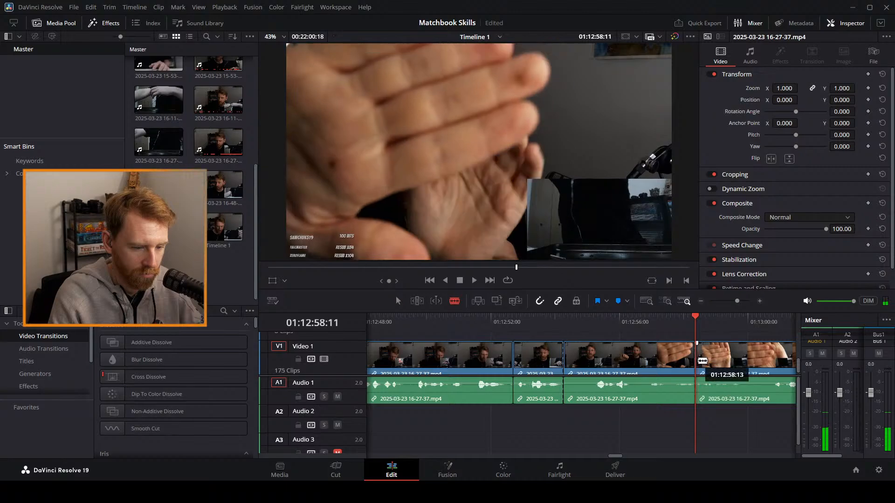
# Ripple delete the section between the two new cuts and play back the join.
pyautogui.press('a')
pyautogui.click(633, 362)
pyautogui.press('Delete')
pyautogui.click(497, 322)
pyautogui.press('space')
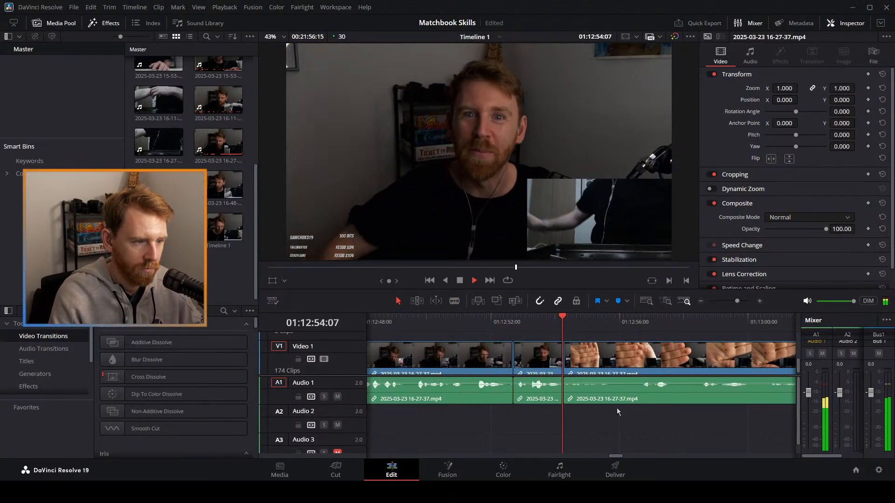
# Try splitting the hand close-up clip at 01:12:55:24.
pyautogui.press('b')
pyautogui.press('space')
pyautogui.click(628, 364)
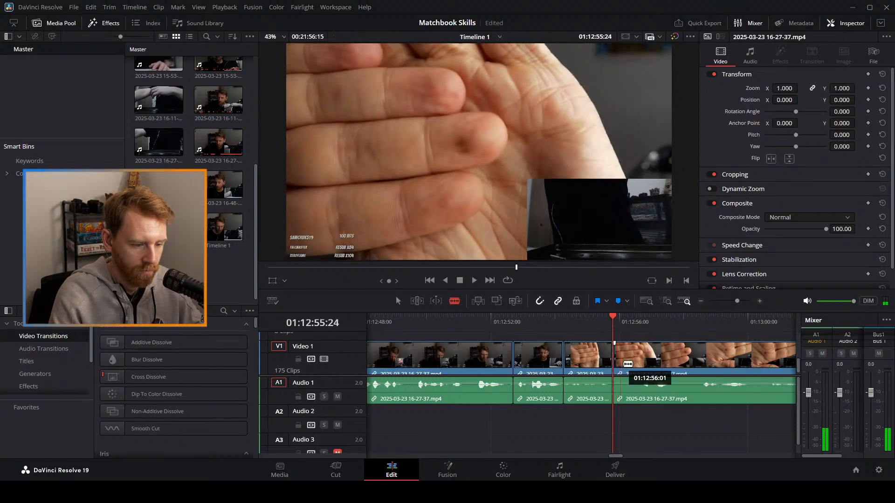
pyautogui.press('space')
pyautogui.press('space')
pyautogui.hotkey('ctrl', 'z')
# Play further through the hand close-up and try splitting the clip at about 01:13:00.
pyautogui.press('space')
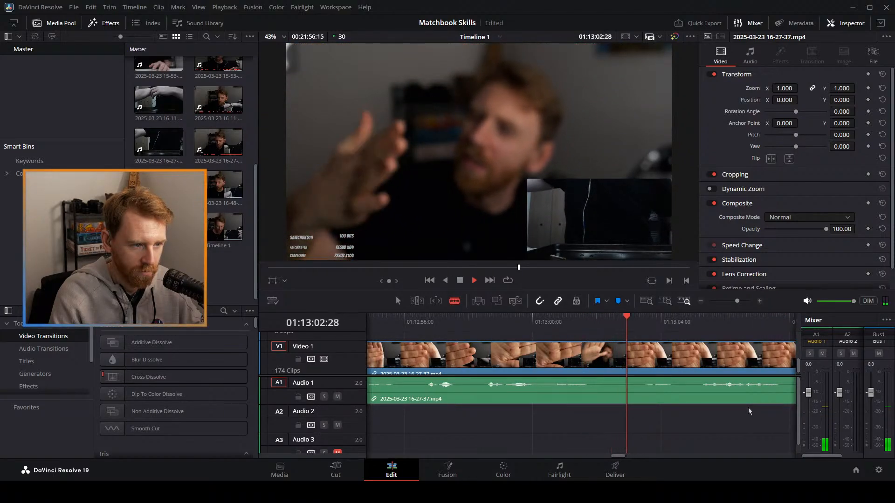
pyautogui.click(507, 326)
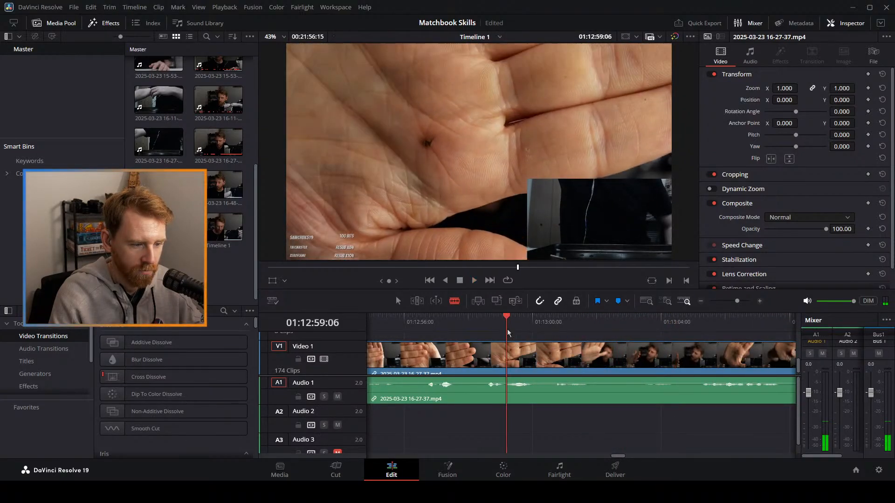
pyautogui.press('space')
pyautogui.click(535, 355)
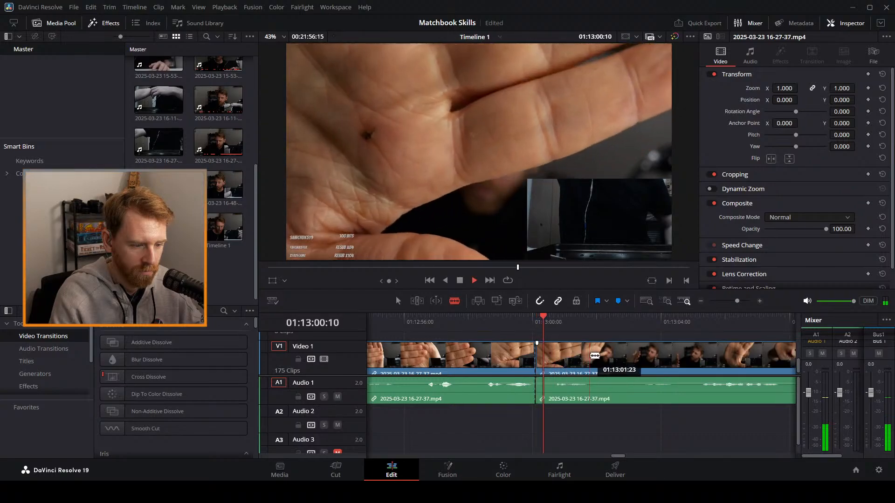
pyautogui.hotkey('ctrl', 'z')
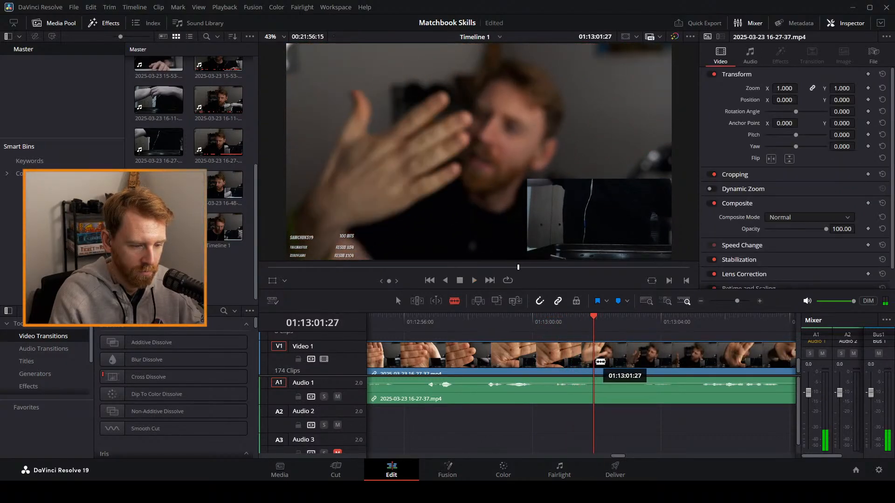
# Split the clip at 01:13:01:27 and again at about 01:13:05:07.
pyautogui.click(600, 362)
pyautogui.moveTo(601, 327); pyautogui.dragTo(709, 331)
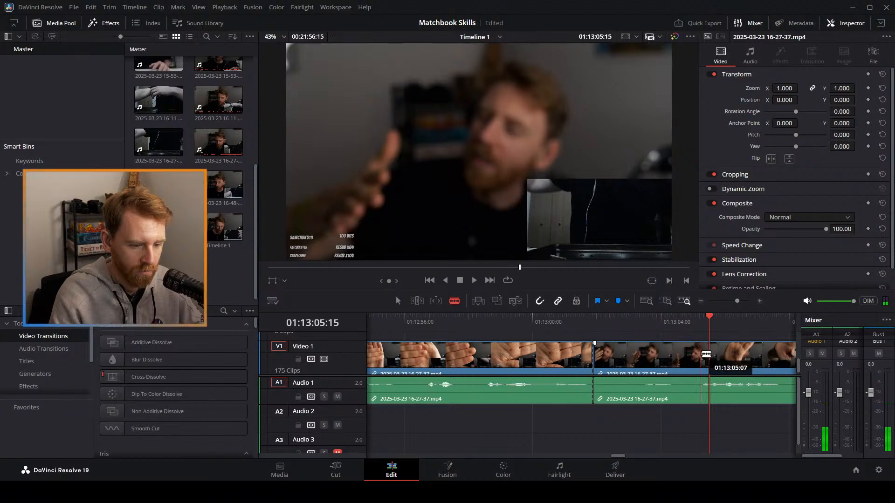
pyautogui.click(706, 354)
pyautogui.press('space')
pyautogui.press('space')
# Ripple delete the section between 01:13:01:27 and 01:13:05:07, check the join, and save the project.
pyautogui.press('a')
pyautogui.click(668, 363)
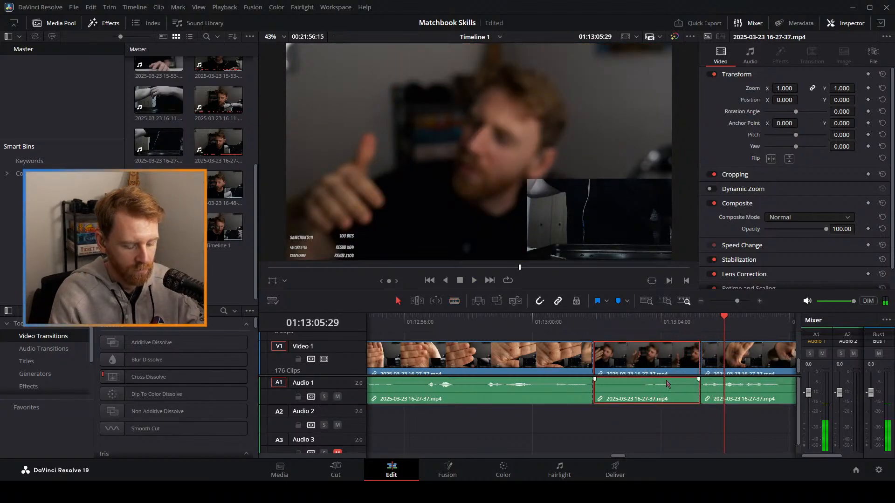
pyautogui.press('Delete')
pyautogui.press('space')
pyautogui.click(564, 323)
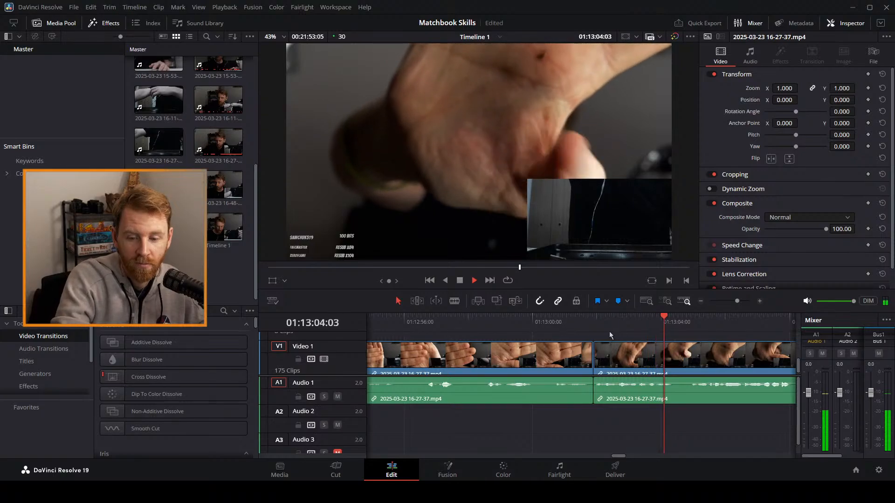
pyautogui.press('space')
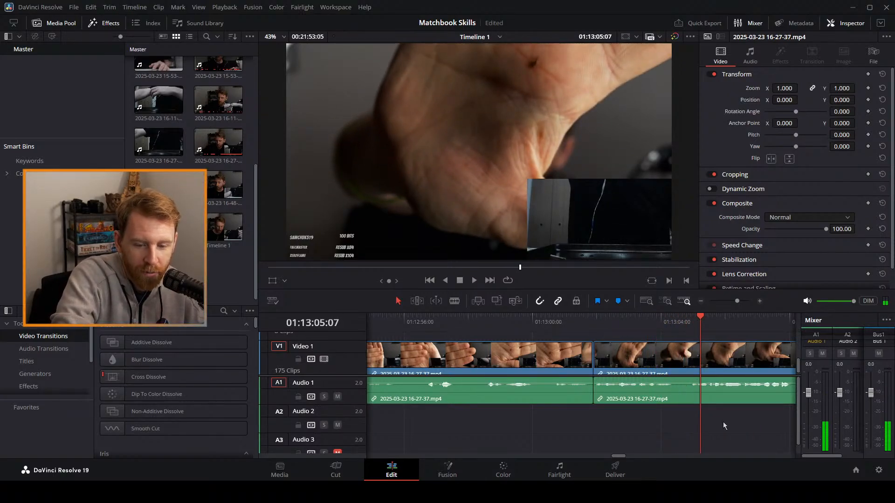
pyautogui.hotkey('ctrl', 's')
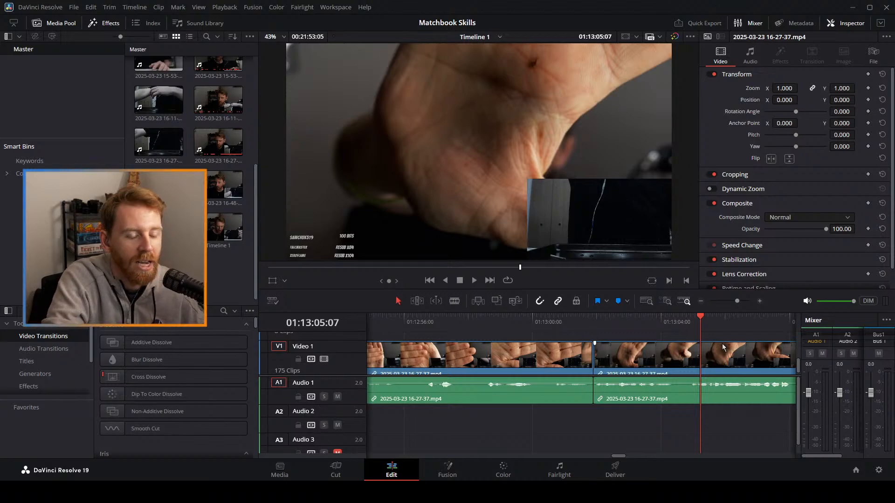
pyautogui.moveTo(736, 300); pyautogui.dragTo(724, 299)
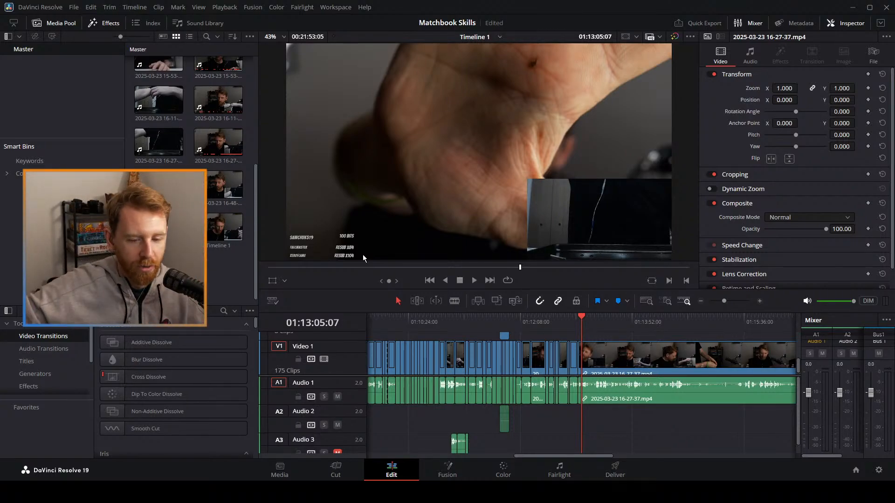
pyautogui.click(311, 467)
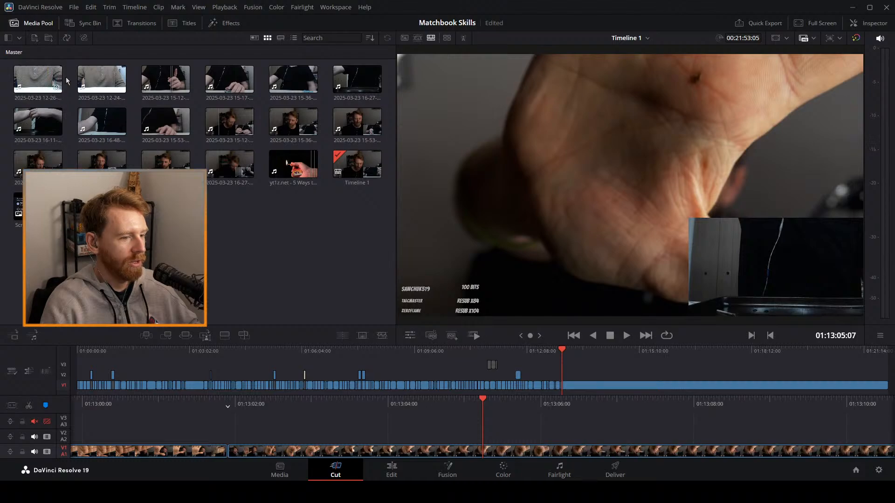
pyautogui.click(152, 74)
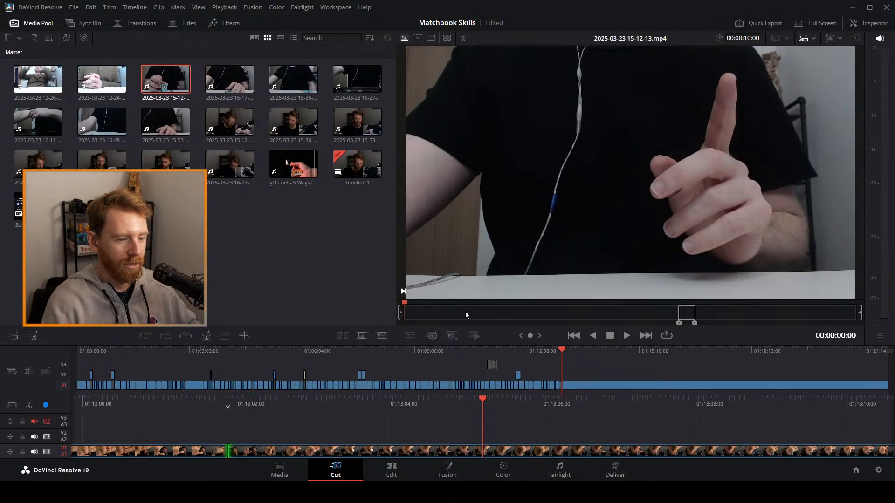
pyautogui.moveTo(404, 304); pyautogui.dragTo(790, 312)
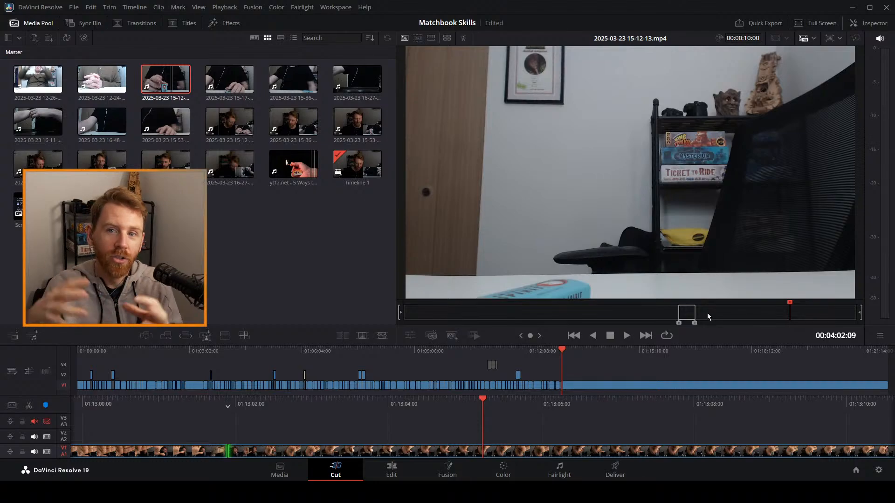
pyautogui.click(247, 129)
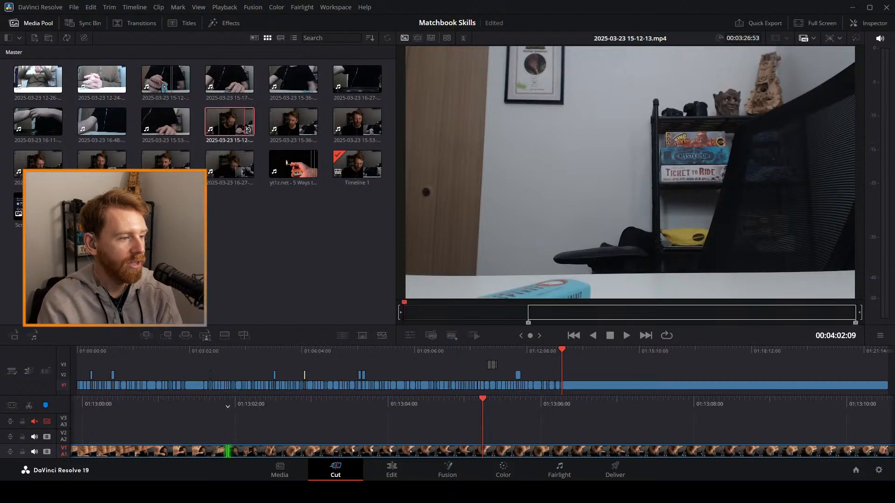
pyautogui.click(357, 122)
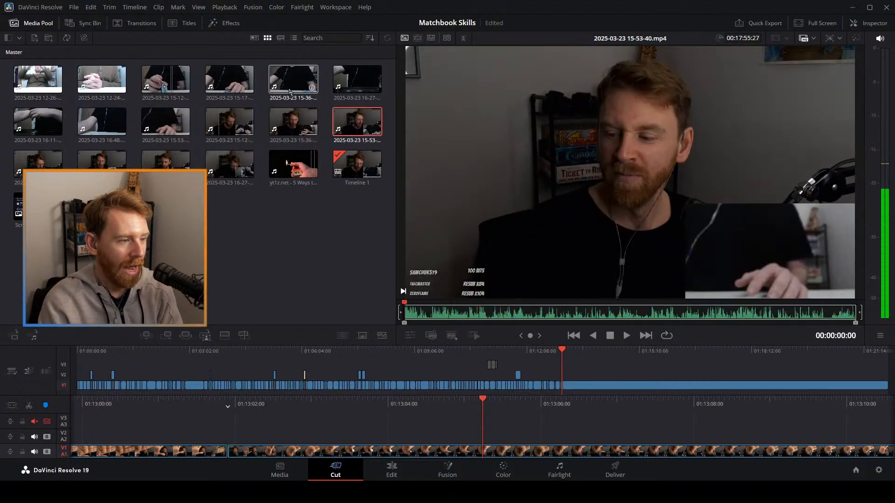
pyautogui.click(298, 87)
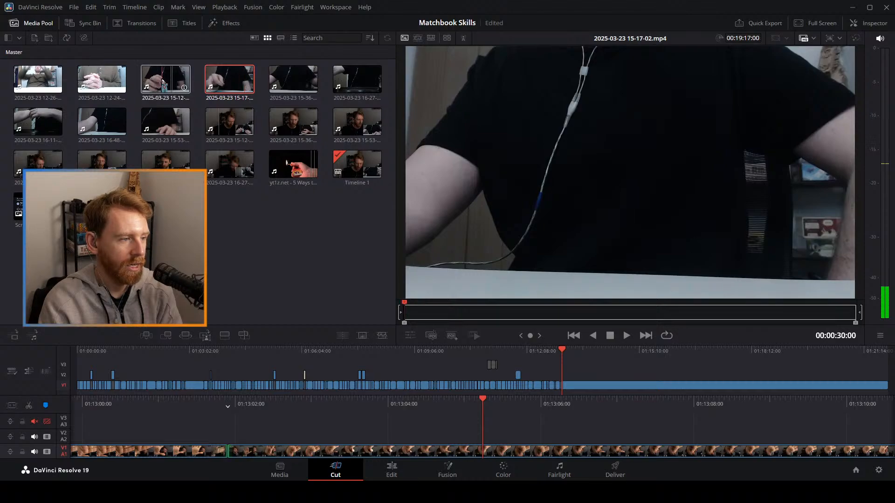
pyautogui.click(166, 81)
pyautogui.click(98, 83)
pyautogui.click(23, 126)
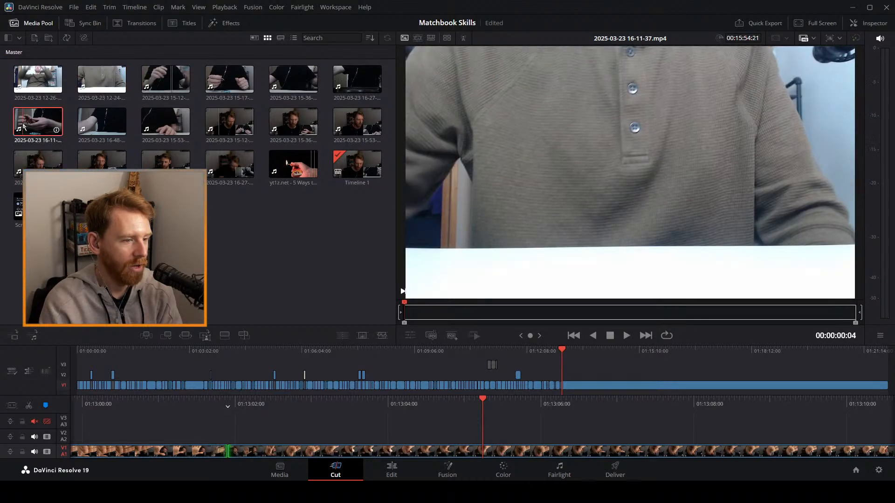
pyautogui.click(242, 235)
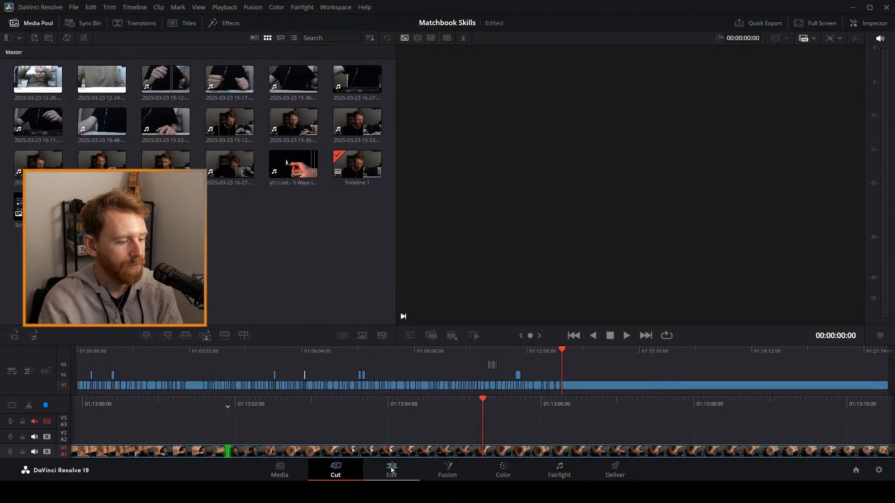
pyautogui.click(391, 471)
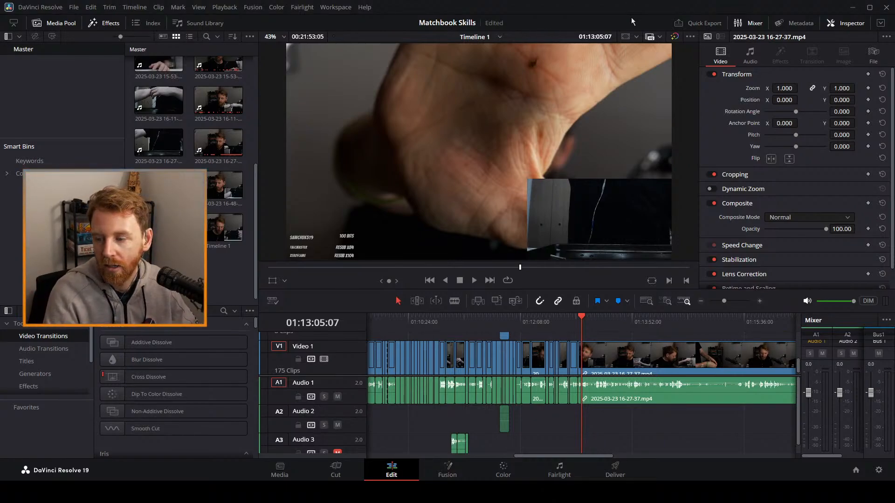
# Replay the hand close-up from the last join and split the clip at about 01:13:04:16.
pyautogui.press('space')
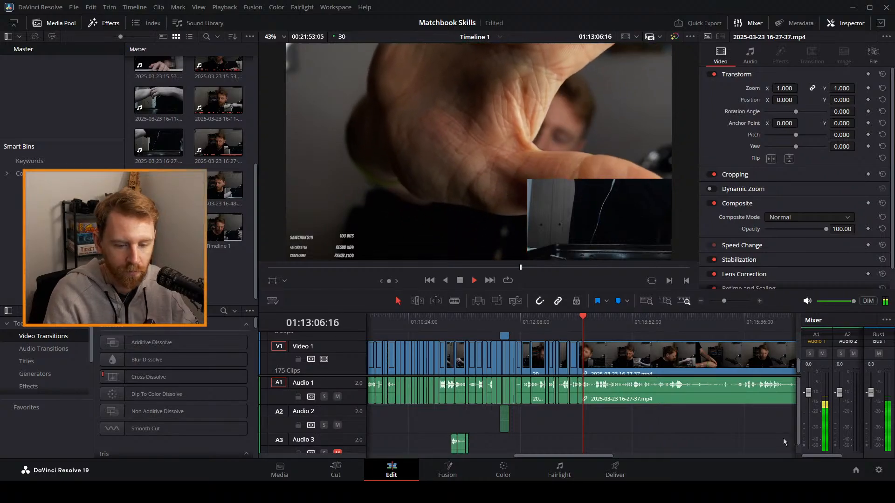
pyautogui.moveTo(727, 300); pyautogui.dragTo(735, 301)
pyautogui.click(528, 318)
pyautogui.click(449, 318)
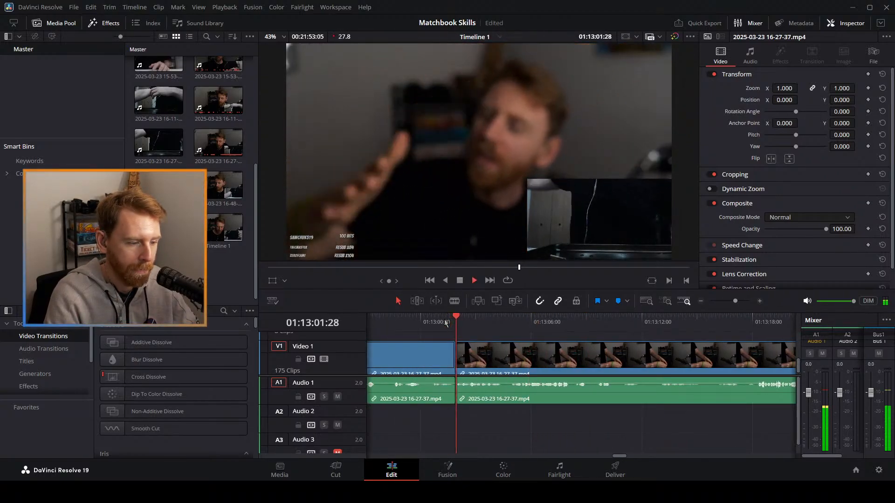
pyautogui.press('b')
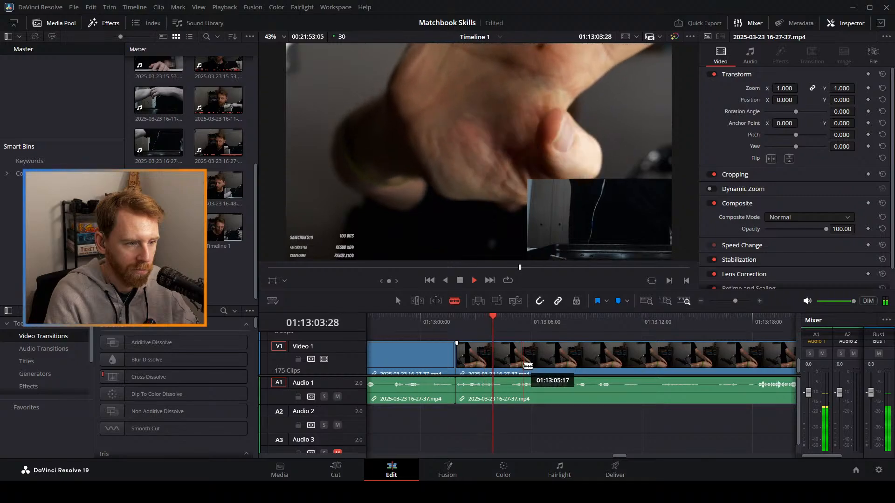
pyautogui.click(504, 359)
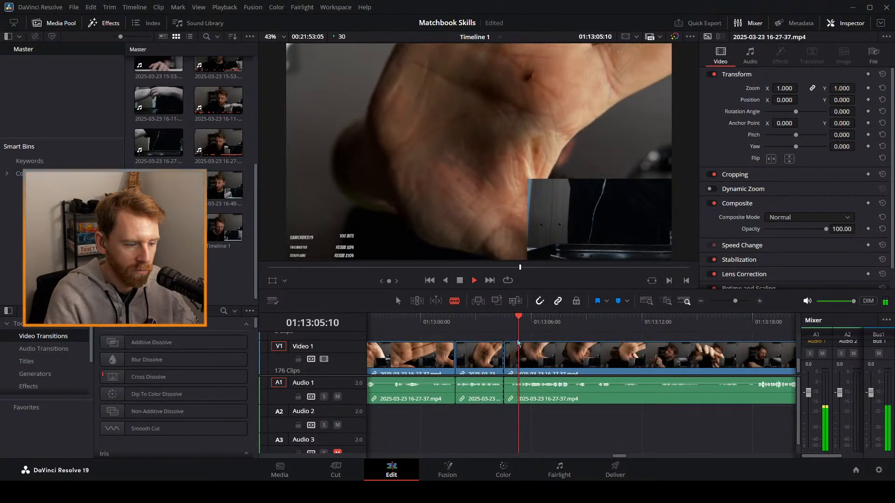
# Split the clip at about 01:13:11 and ripple delete the section back to the 01:13:04:16 cut.
pyautogui.press('a')
pyautogui.moveTo(550, 316); pyautogui.dragTo(625, 325)
pyautogui.press('b')
pyautogui.click(624, 359)
pyautogui.press('a')
pyautogui.click(536, 346)
pyautogui.press('Delete')
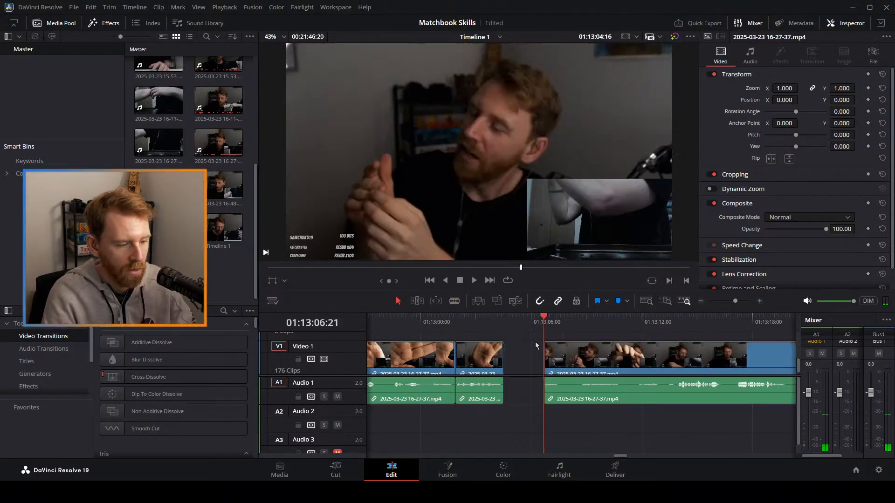
# Play across the join, split the clip at about 01:13:06:14, and ripple delete the short section before the split.
pyautogui.click(481, 326)
pyautogui.press('space')
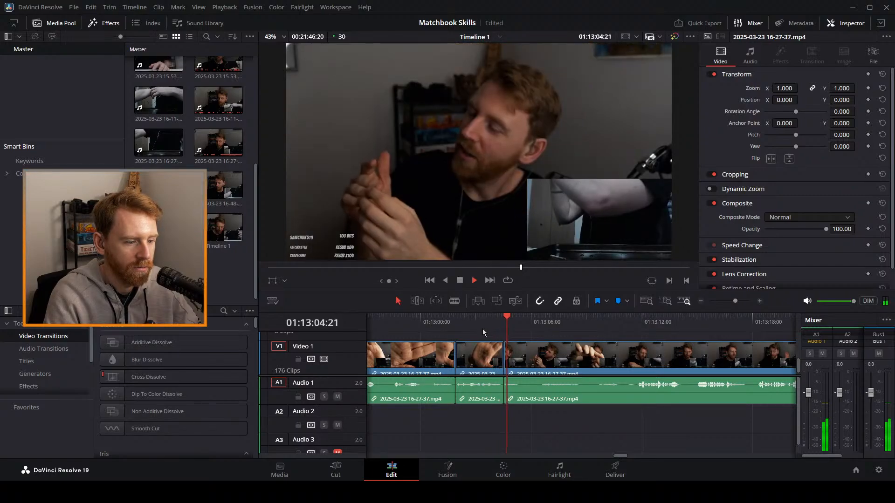
pyautogui.press('b')
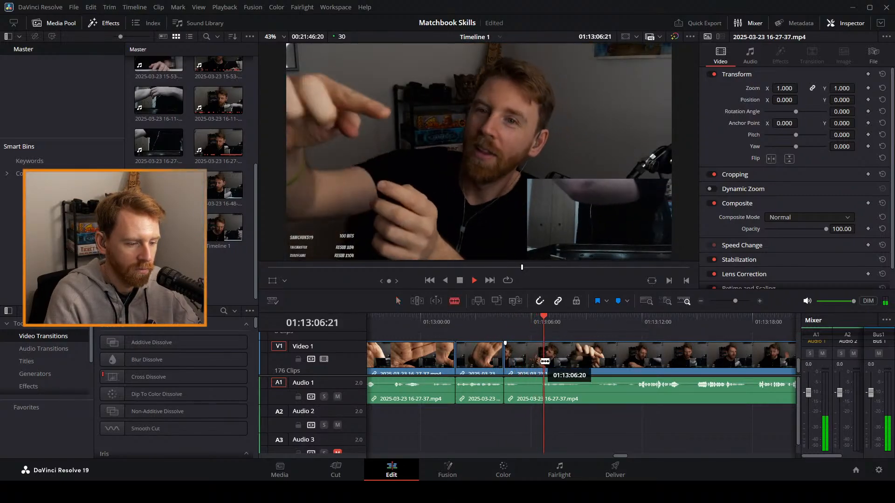
pyautogui.click(539, 361)
pyautogui.press('space')
pyautogui.press('a')
pyautogui.click(524, 364)
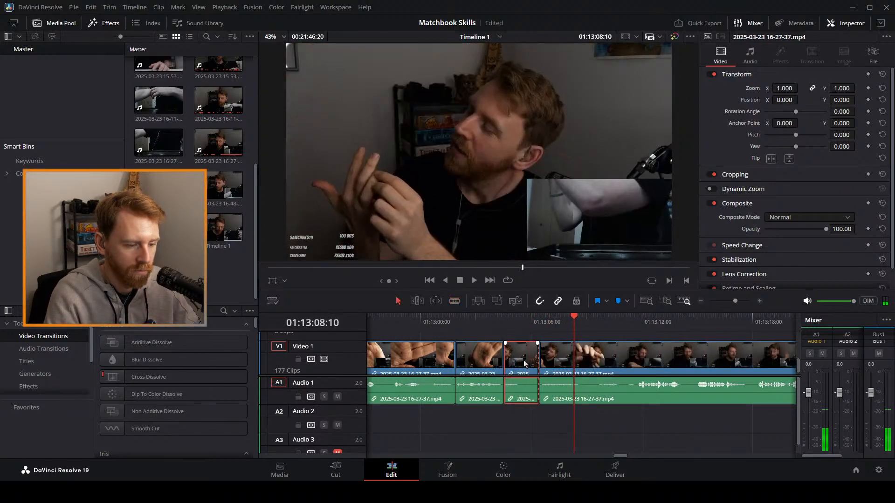
pyautogui.press('Delete')
# Play back the new join and split the clip after the finger gesture at about 01:13:09.
pyautogui.click(488, 323)
pyautogui.press('space')
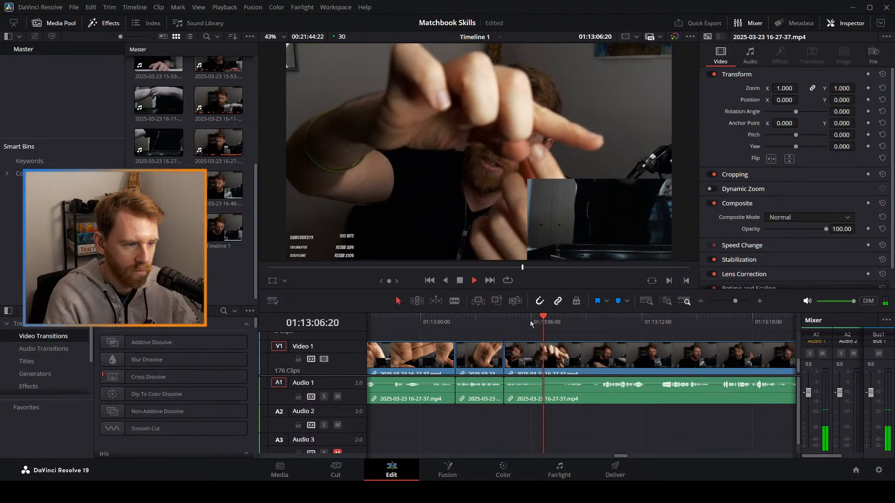
pyautogui.press('b')
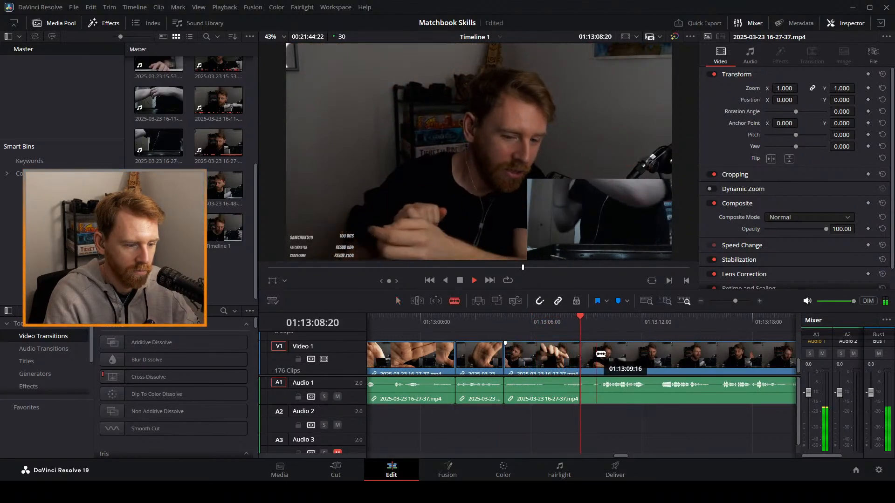
pyautogui.click(583, 359)
pyautogui.press('a')
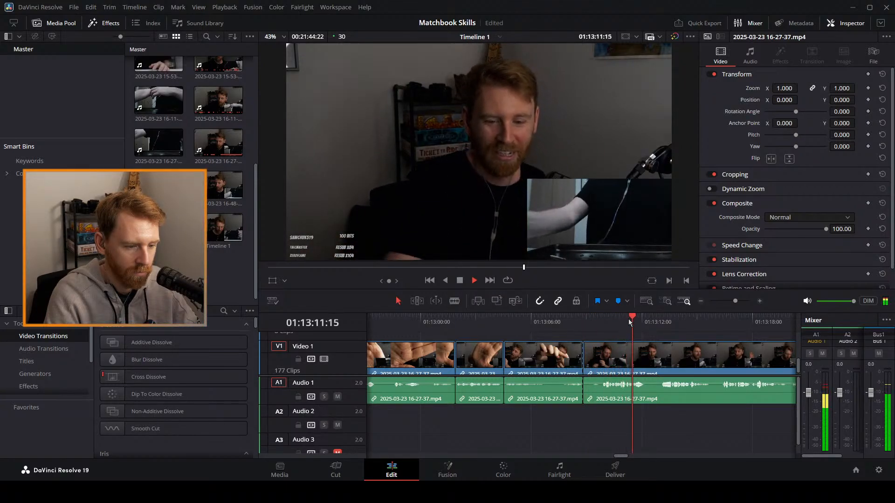
# Skim ahead to where the match is lit and split the clip at about 01:14:17.
pyautogui.moveTo(629, 320); pyautogui.dragTo(725, 301)
pyautogui.press('space')
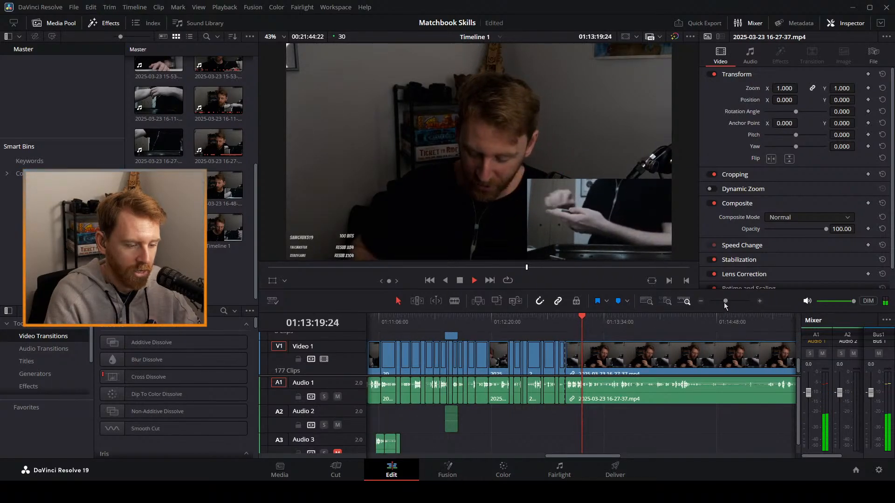
pyautogui.click(599, 319)
pyautogui.moveTo(599, 319); pyautogui.dragTo(667, 318)
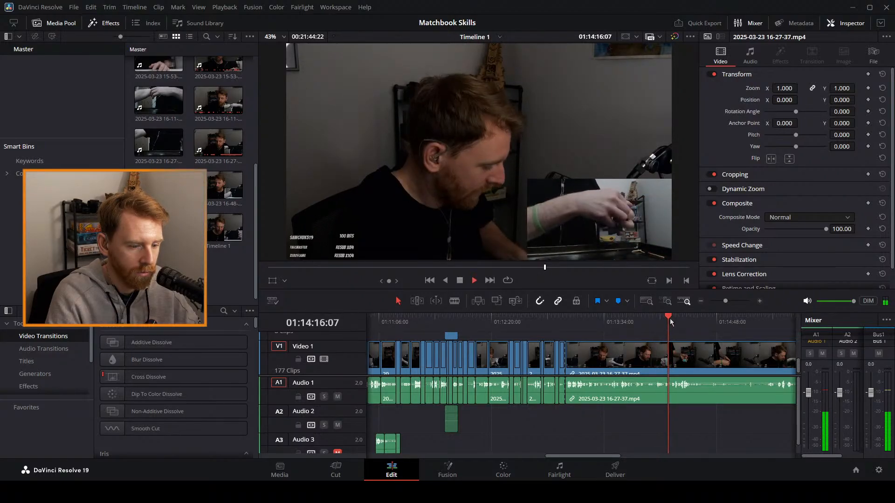
pyautogui.press('space')
pyautogui.press('b')
pyautogui.click(674, 369)
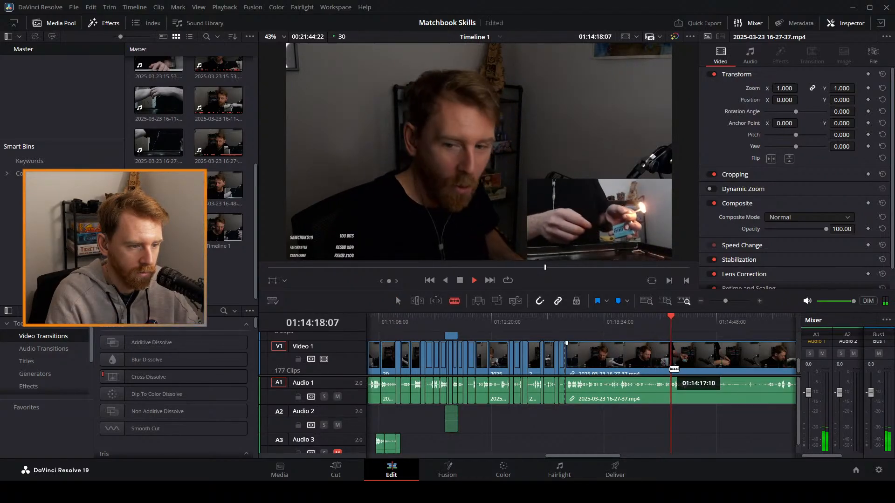
pyautogui.moveTo(726, 302); pyautogui.dragTo(732, 302)
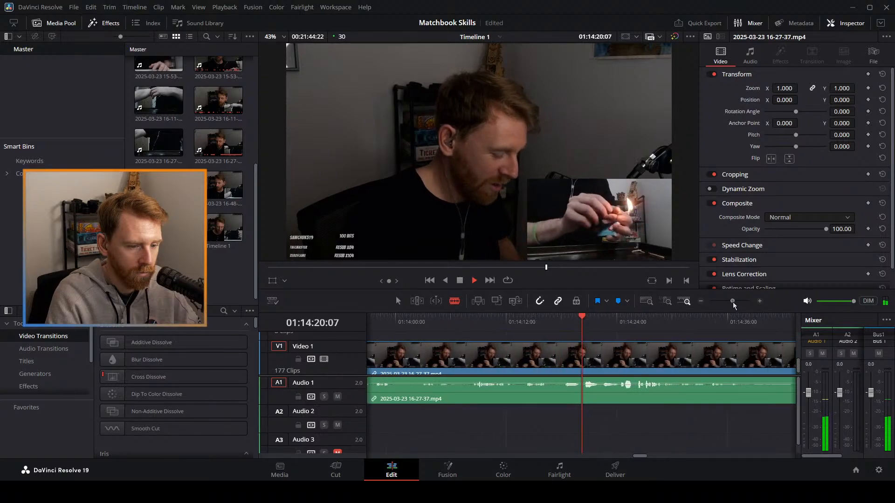
pyautogui.click(556, 363)
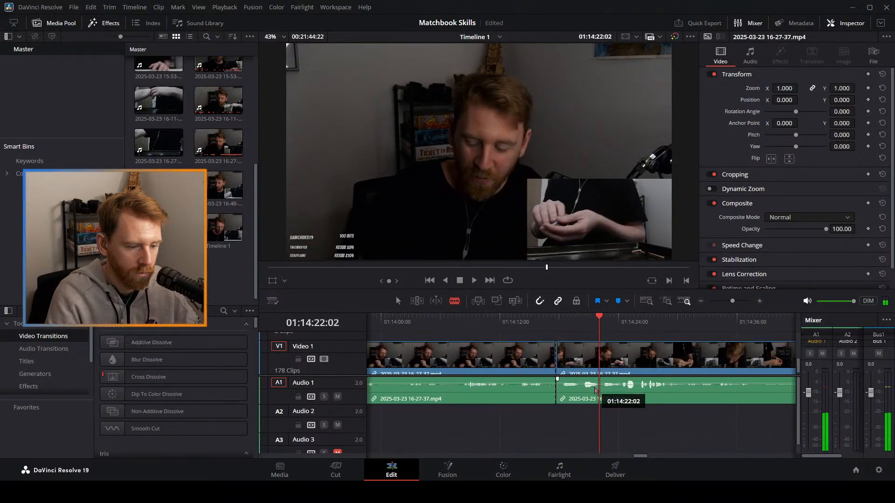
# Skim the footage from about 01:14:22 to 01:18:46 and examine where the lit match is held in the hand.
pyautogui.press('a')
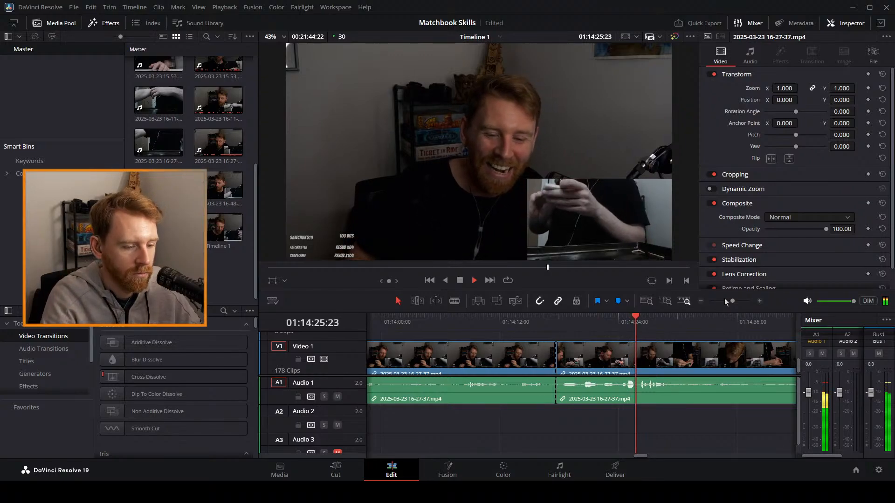
pyautogui.press('b')
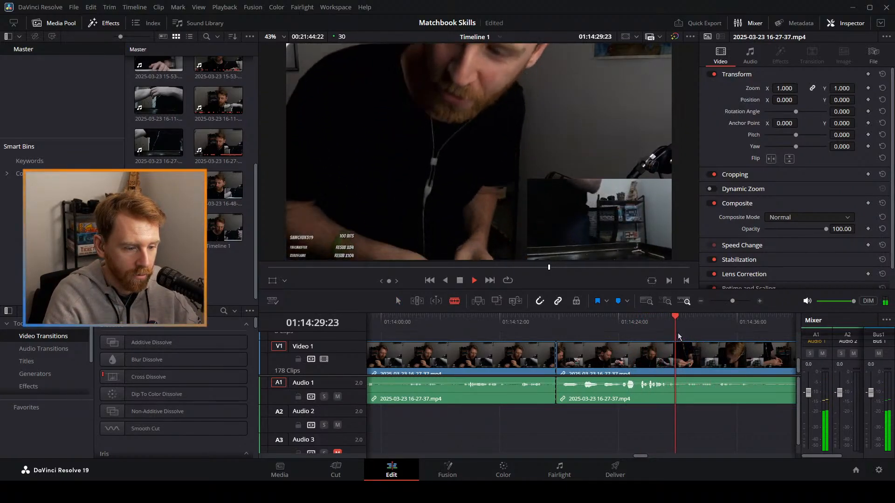
pyautogui.moveTo(681, 319); pyautogui.dragTo(724, 301)
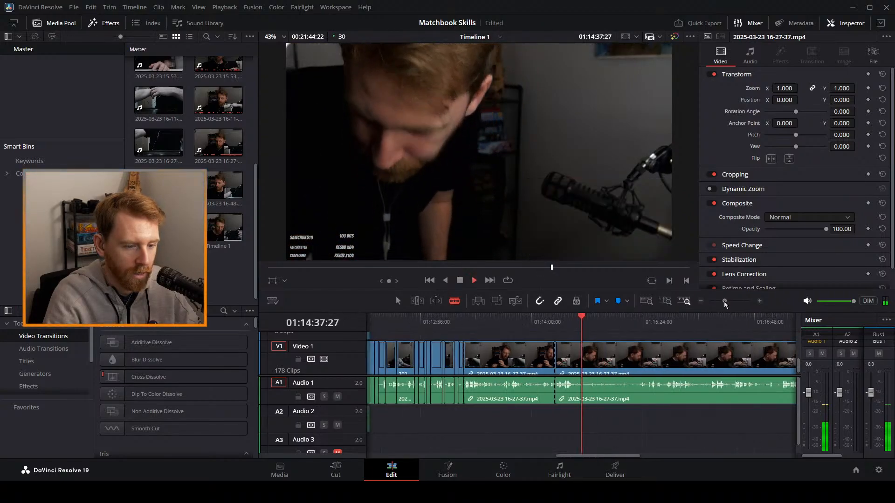
pyautogui.moveTo(585, 320); pyautogui.dragTo(648, 351)
pyautogui.press('space')
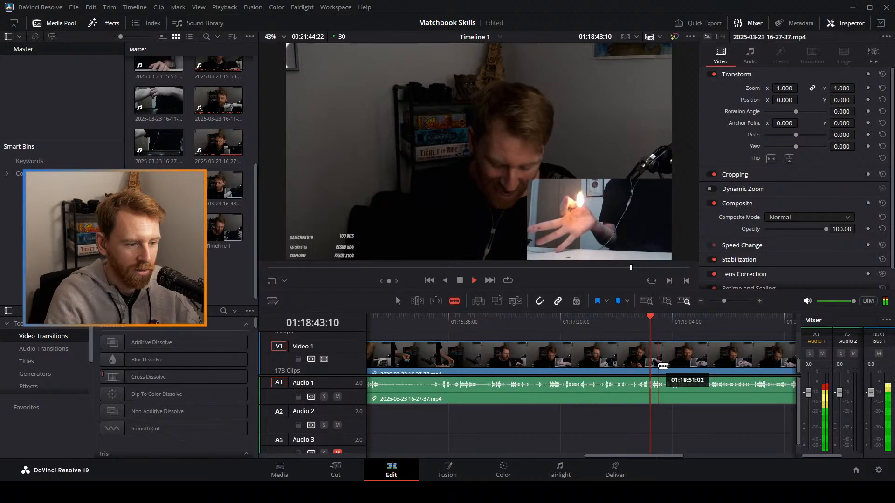
pyautogui.press('space')
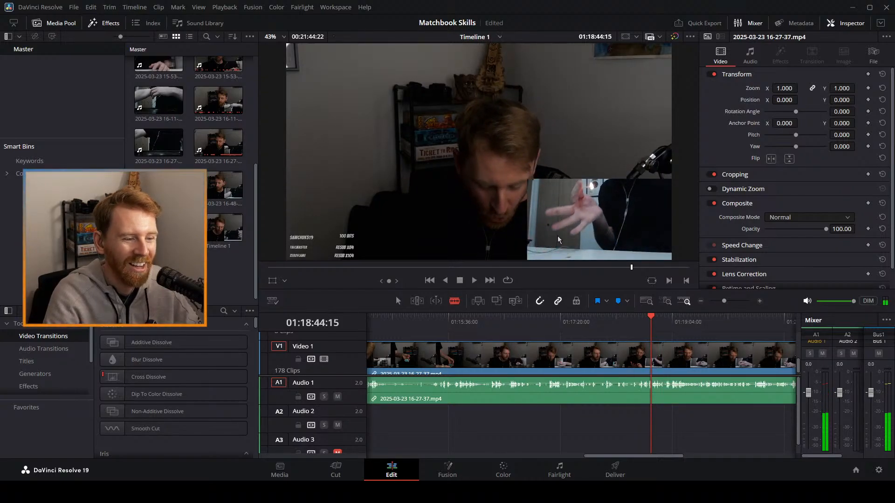
pyautogui.click(647, 326)
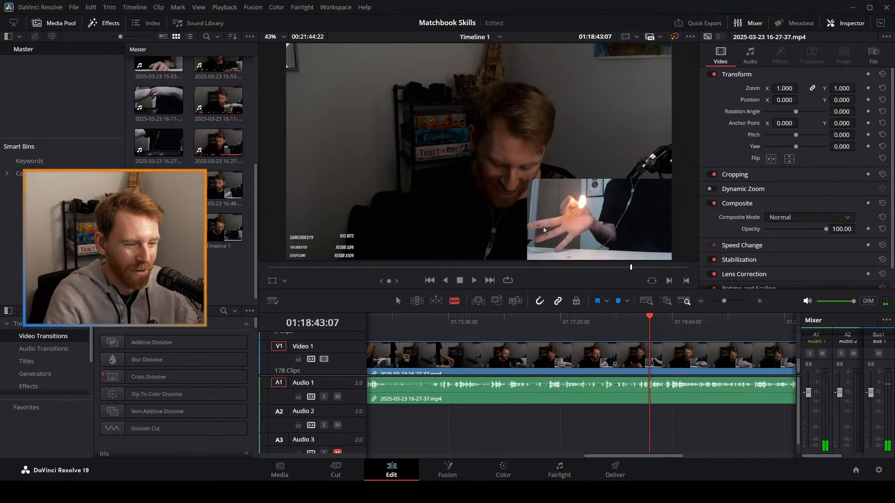
pyautogui.press('space')
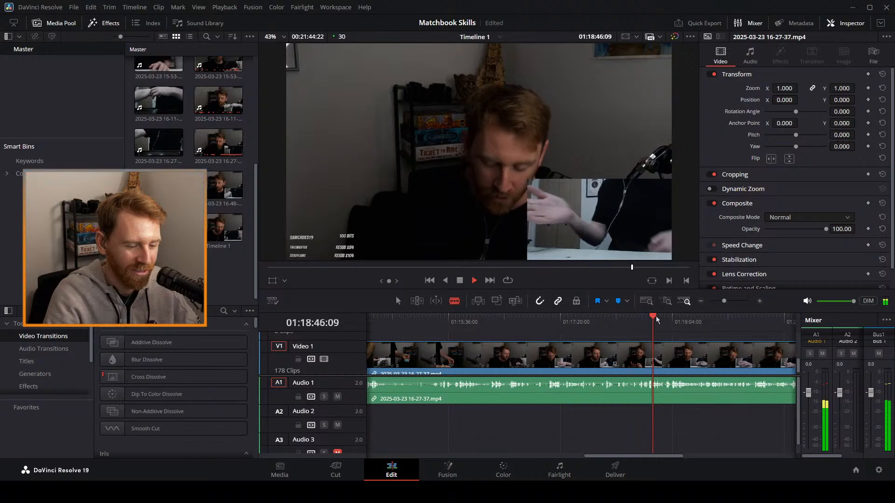
# Review the matchbook footage from about 01:18:17 and split the clip at about 01:18:33, before the match demonstration.
pyautogui.moveTo(653, 319); pyautogui.dragTo(622, 320)
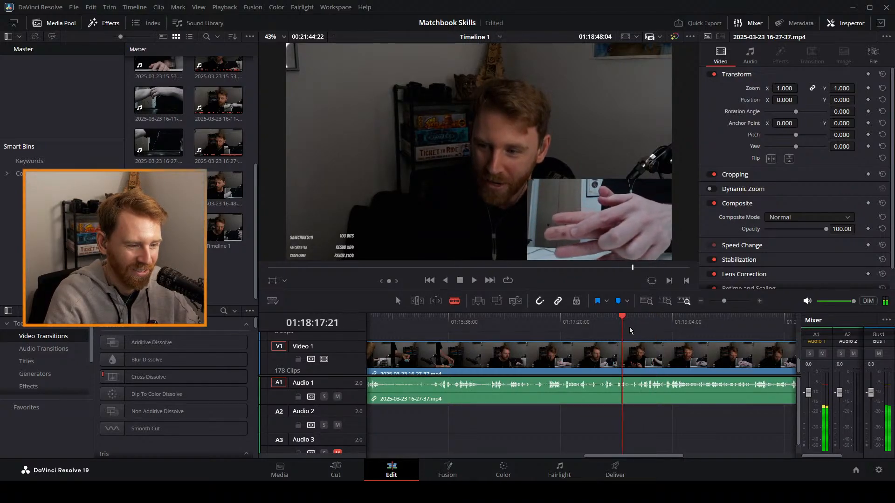
pyautogui.press('space')
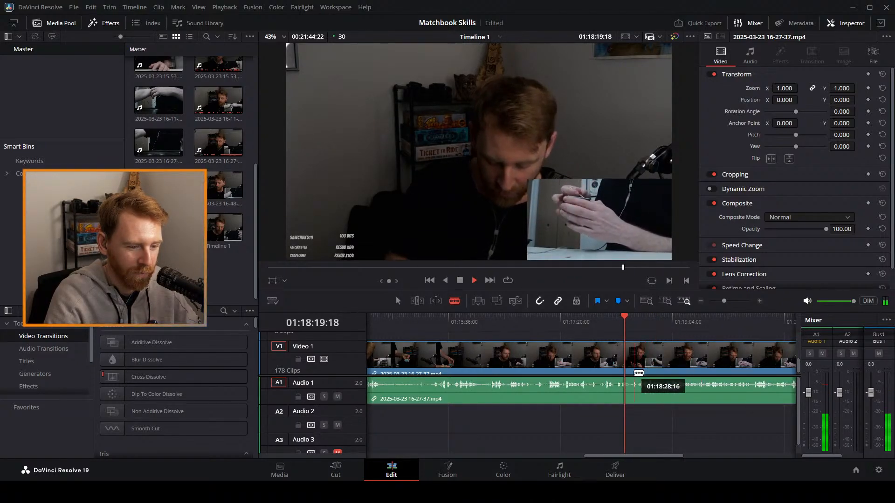
pyautogui.press('space')
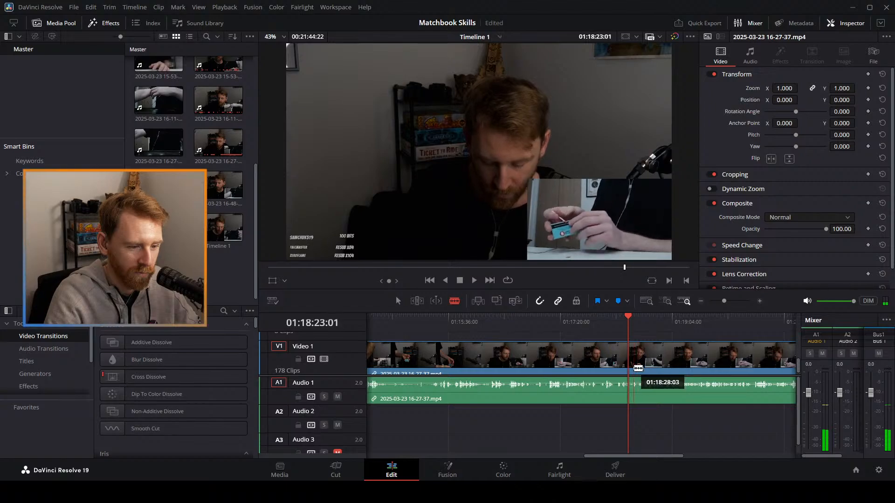
pyautogui.click(631, 325)
pyautogui.press('space')
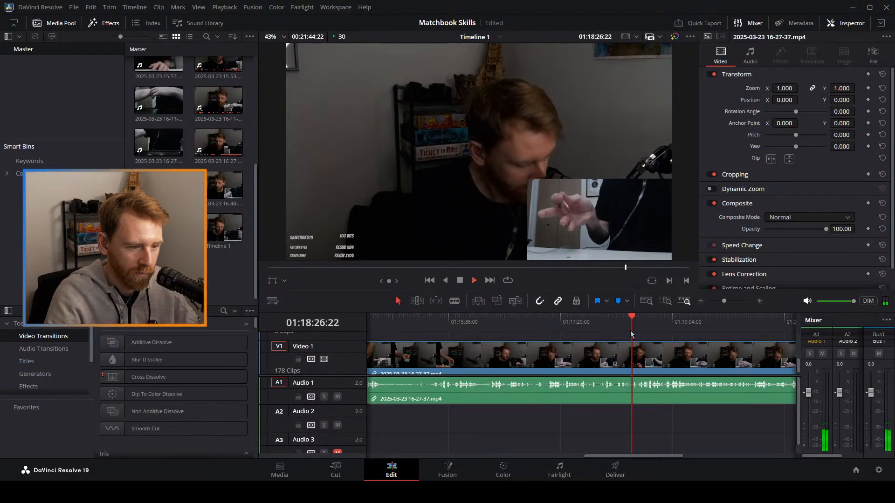
pyautogui.click(730, 299)
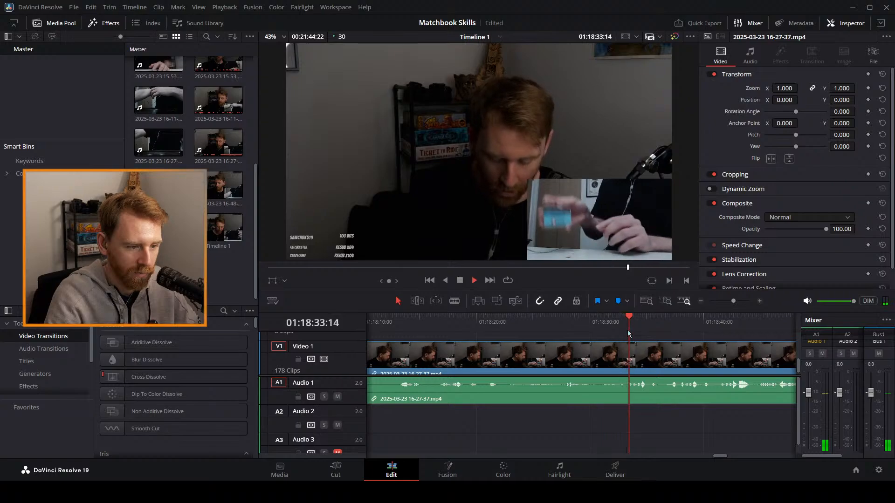
pyautogui.press('b')
pyautogui.click(627, 352)
pyautogui.press('space')
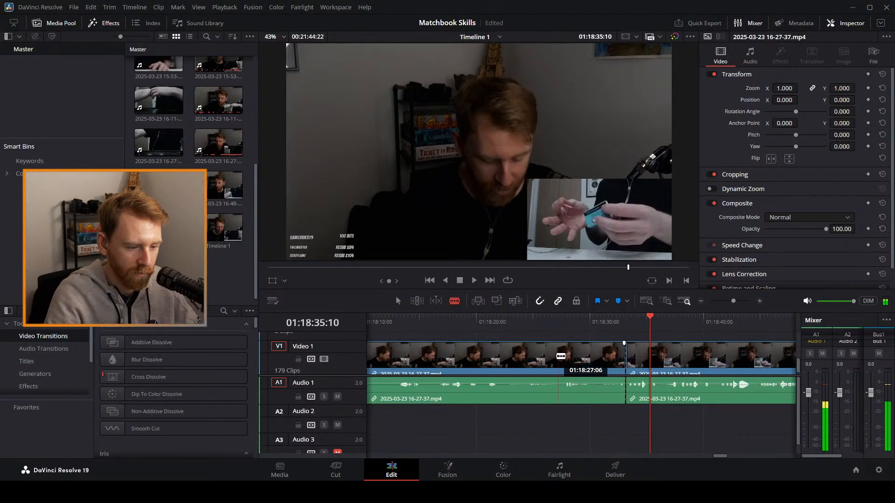
# Check the earlier section and ripple delete the clip between the cuts at about 01:13:09 and 01:14:17.
pyautogui.press('a')
pyautogui.moveTo(733, 301)
pyautogui.mouseDown()
pyautogui.moveTo(715, 301)
pyautogui.moveTo(725, 301)
pyautogui.mouseUp()
pyautogui.click(398, 319)
pyautogui.click(404, 318)
pyautogui.press('space')
pyautogui.click(583, 316)
pyautogui.moveTo(583, 317); pyautogui.dragTo(676, 324)
pyautogui.press('space')
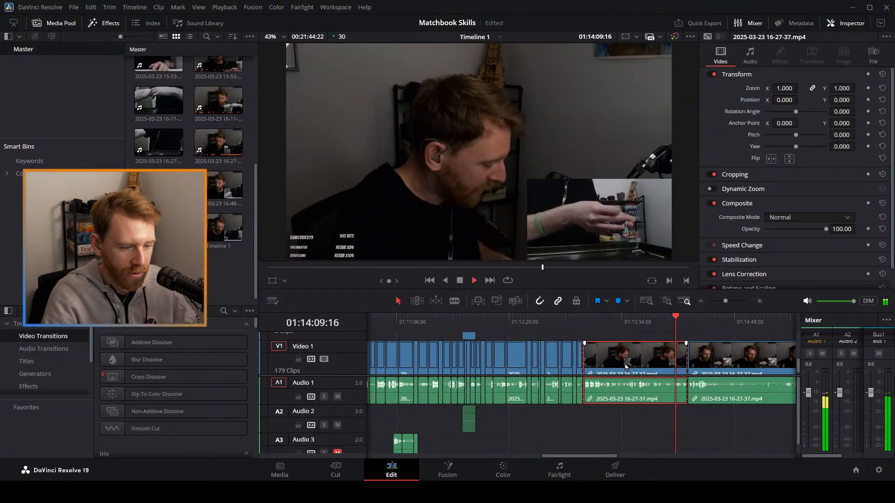
pyautogui.click(628, 366)
pyautogui.press('Delete')
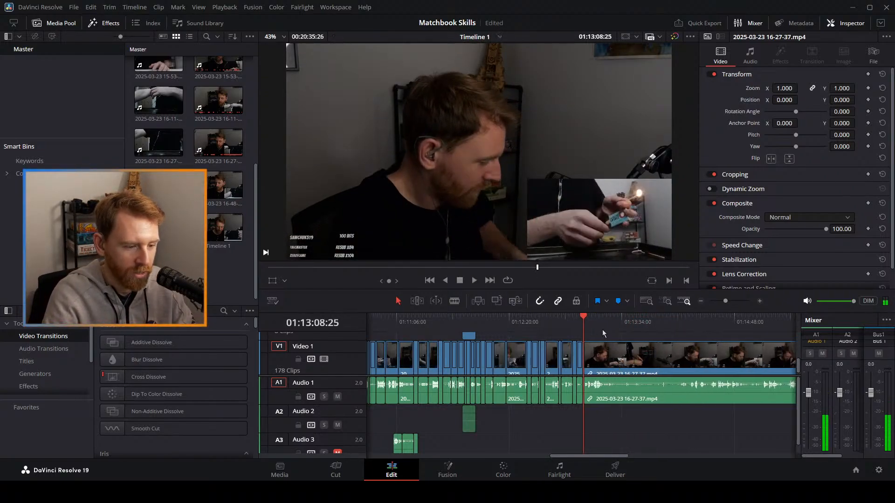
# Play across the new join at about 01:13:09 to check how the lit-match shot follows the hand gesture.
pyautogui.press('space')
pyautogui.click(734, 301)
pyautogui.moveTo(735, 304); pyautogui.dragTo(740, 304)
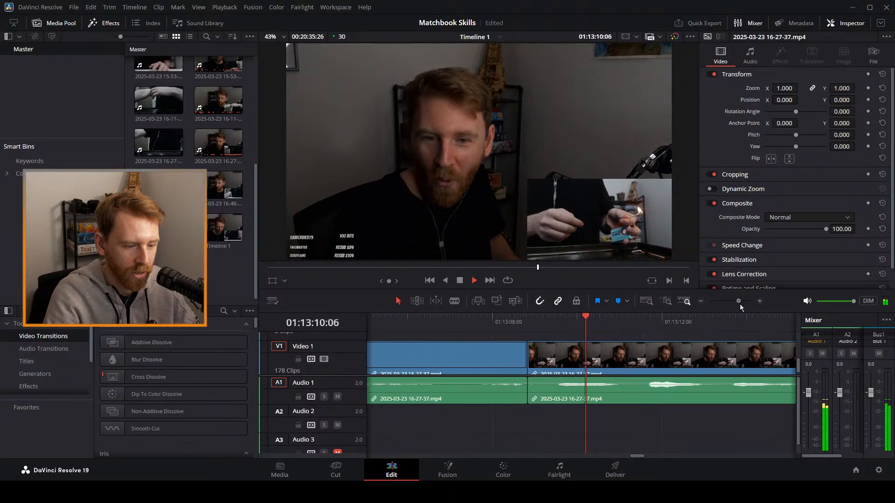
pyautogui.press('space')
pyautogui.moveTo(497, 360); pyautogui.dragTo(534, 360)
pyautogui.click(491, 322)
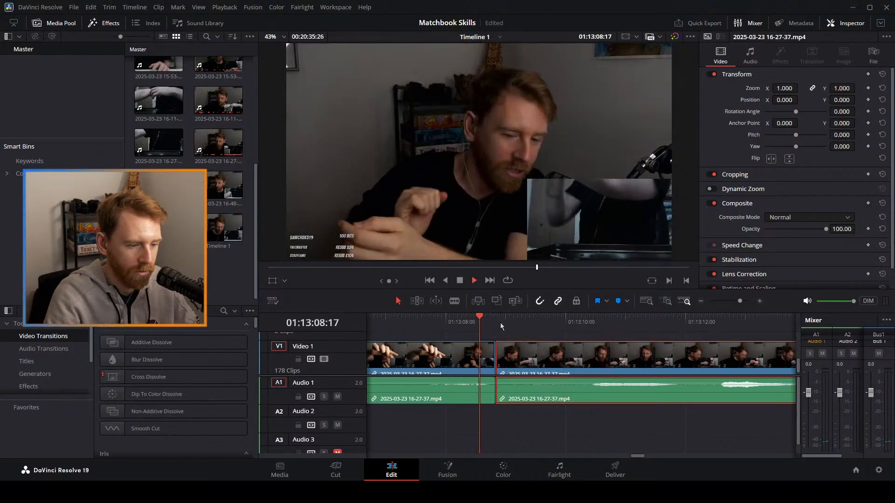
pyautogui.press('space')
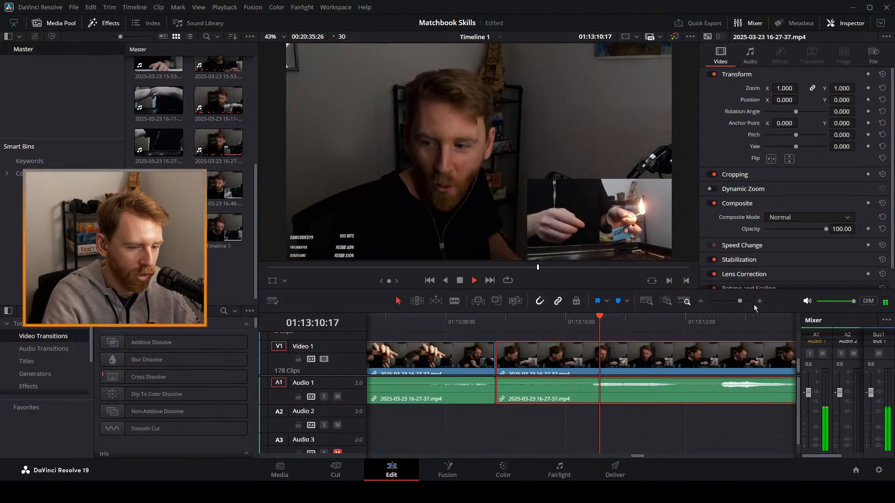
# Split the lit-match clip at about 01:13:18 and ripple delete the long section up to the following cut.
pyautogui.moveTo(739, 301); pyautogui.dragTo(733, 300)
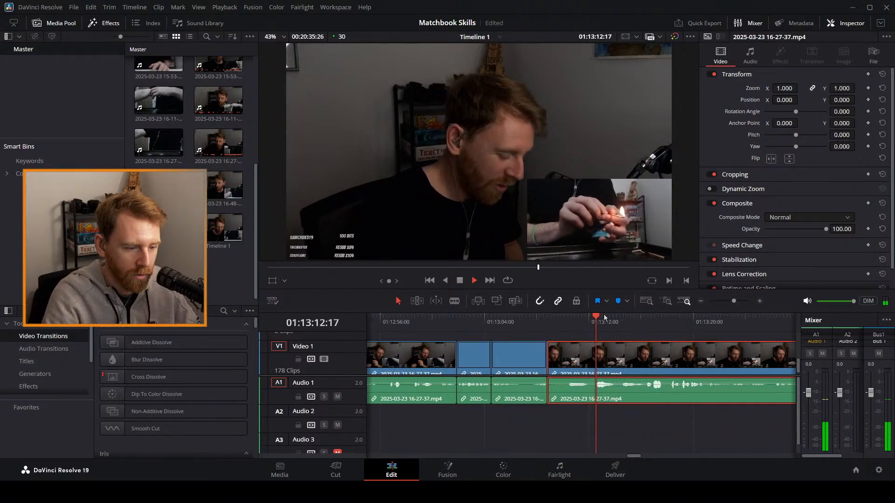
pyautogui.moveTo(608, 318); pyautogui.dragTo(720, 303)
pyautogui.press('b')
pyautogui.click(665, 372)
pyautogui.press('a')
pyautogui.press('space')
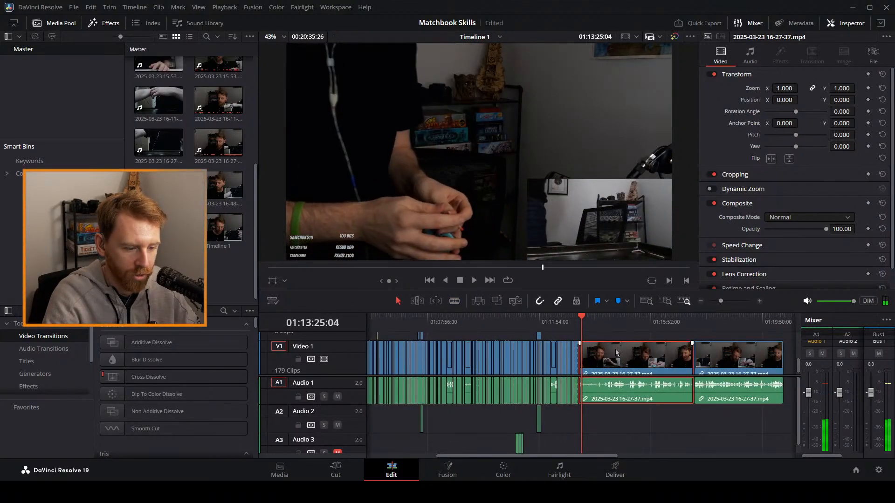
pyautogui.press('Delete')
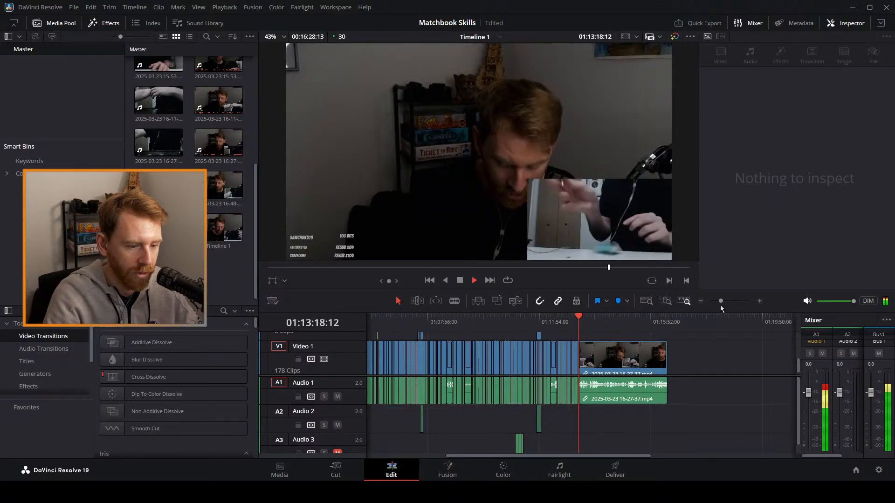
# Skim through the last clip and split it at about 01:13:35.
pyautogui.moveTo(720, 305); pyautogui.dragTo(733, 301)
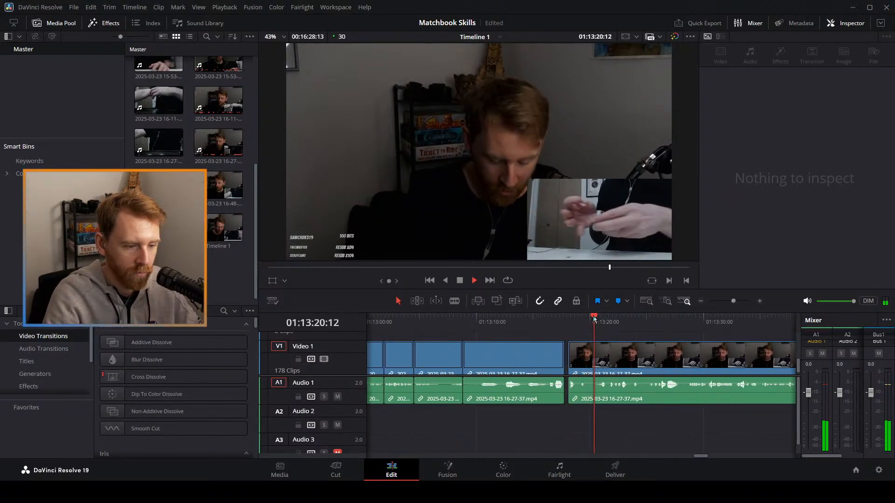
pyautogui.moveTo(594, 319); pyautogui.dragTo(763, 359)
pyautogui.click(761, 353)
pyautogui.click(765, 321)
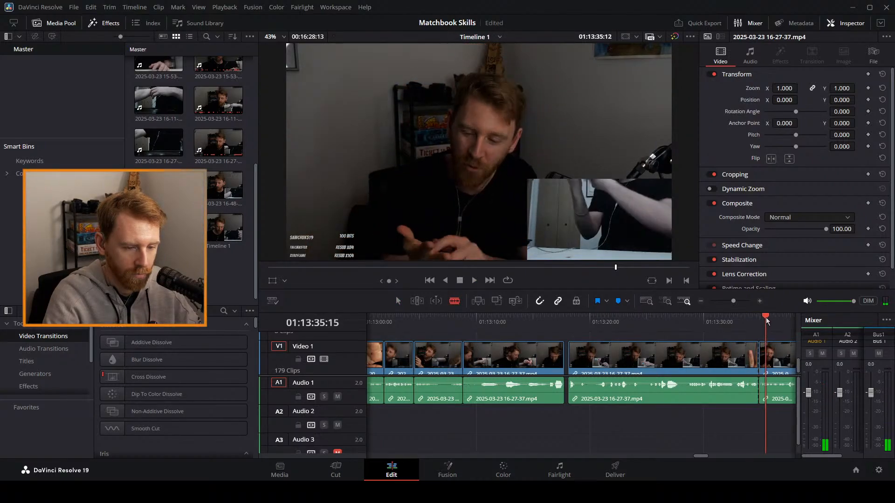
# Examine the footage after the 01:13:35 cut, skimming ahead to about 01:14:30 for usable matchbook moments.
pyautogui.moveTo(733, 300); pyautogui.dragTo(724, 300)
pyautogui.press('space')
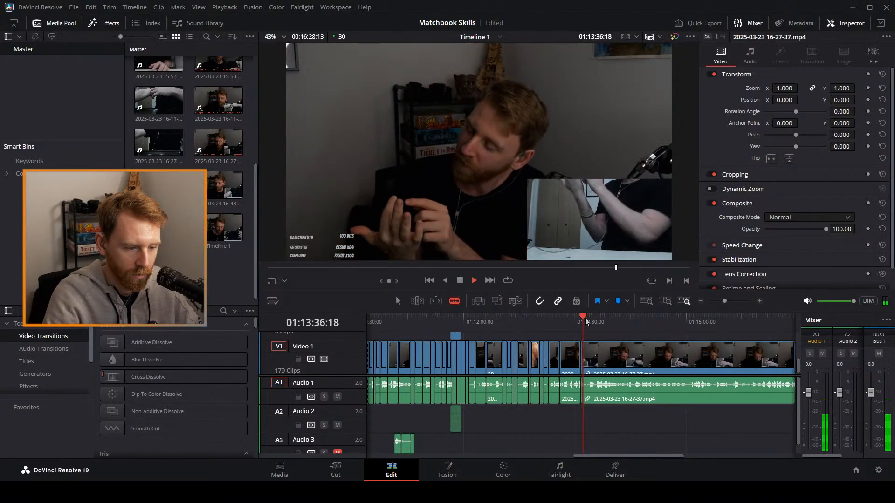
pyautogui.moveTo(587, 321); pyautogui.dragTo(594, 320)
pyautogui.press('space')
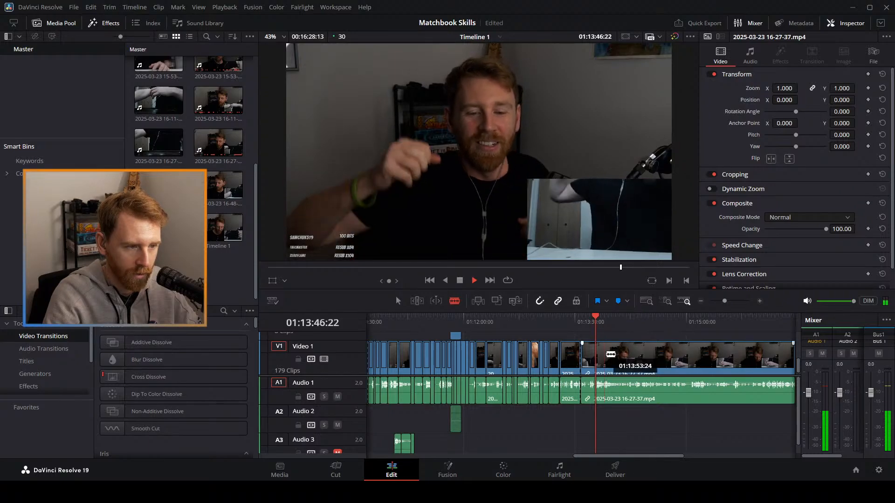
pyautogui.moveTo(724, 300); pyautogui.dragTo(734, 301)
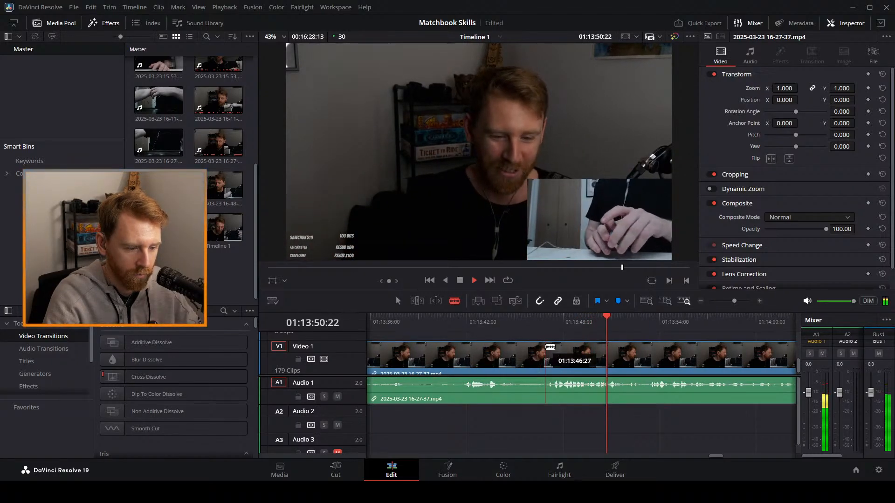
pyautogui.press('a')
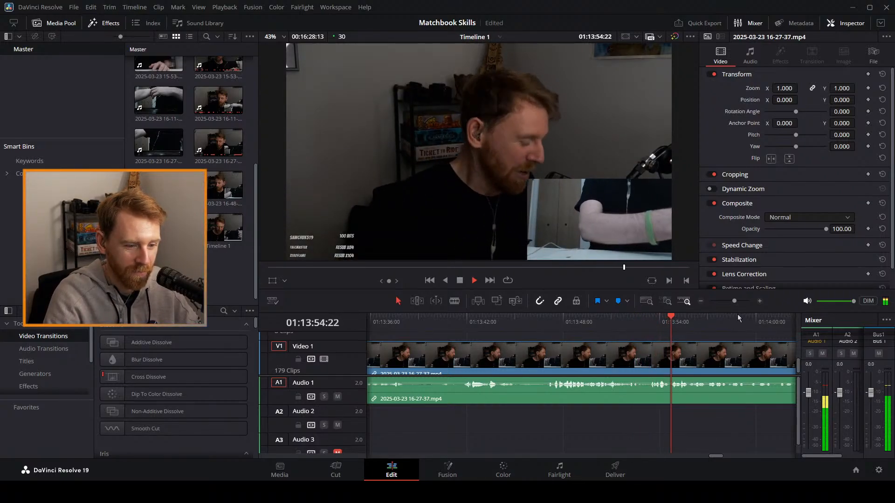
pyautogui.moveTo(734, 300); pyautogui.dragTo(731, 300)
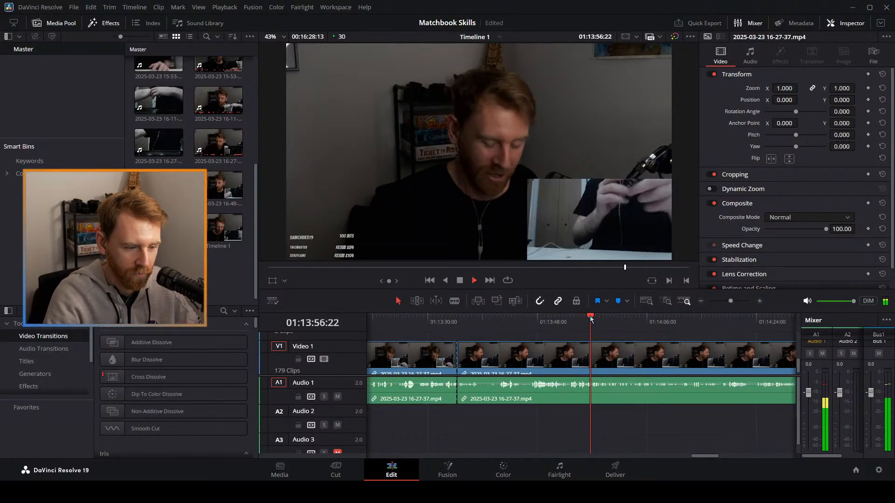
pyautogui.moveTo(589, 315); pyautogui.dragTo(725, 302)
pyautogui.press('space')
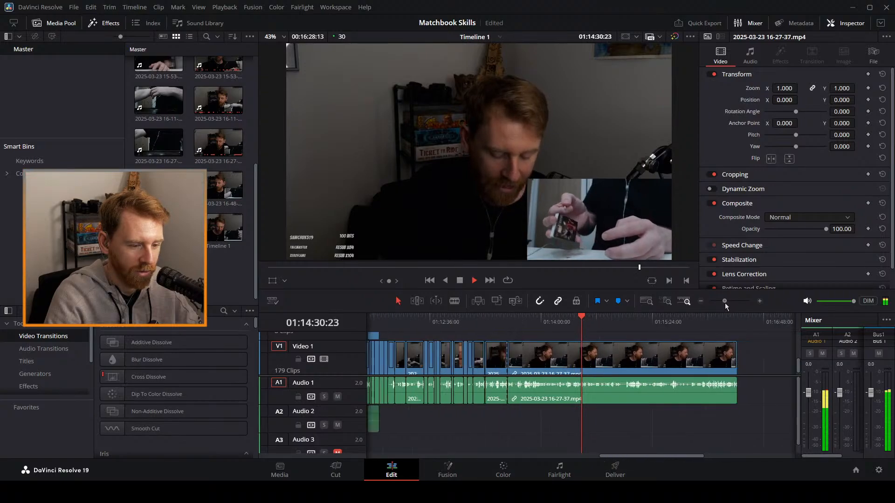
# Play the footage from the 01:13:35 cut and split the clip at about 01:13:45.
pyautogui.moveTo(583, 318); pyautogui.dragTo(515, 323)
pyautogui.press('space')
pyautogui.moveTo(724, 301); pyautogui.dragTo(731, 299)
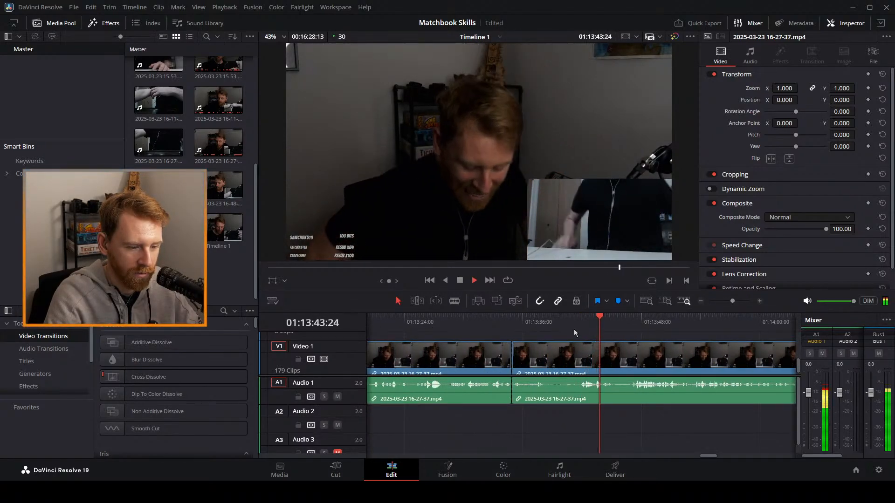
pyautogui.press('b')
pyautogui.click(613, 353)
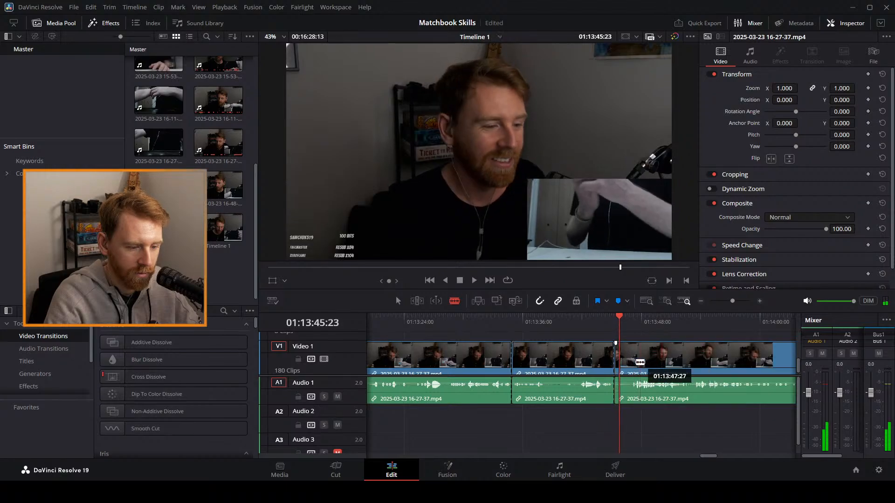
# Examine the footage around and beyond the 01:13:45 cut, skimming ahead to about 01:15:04 for the next usable match moment.
pyautogui.press('space')
pyautogui.press('a')
pyautogui.click(539, 322)
pyautogui.moveTo(541, 327); pyautogui.dragTo(564, 331)
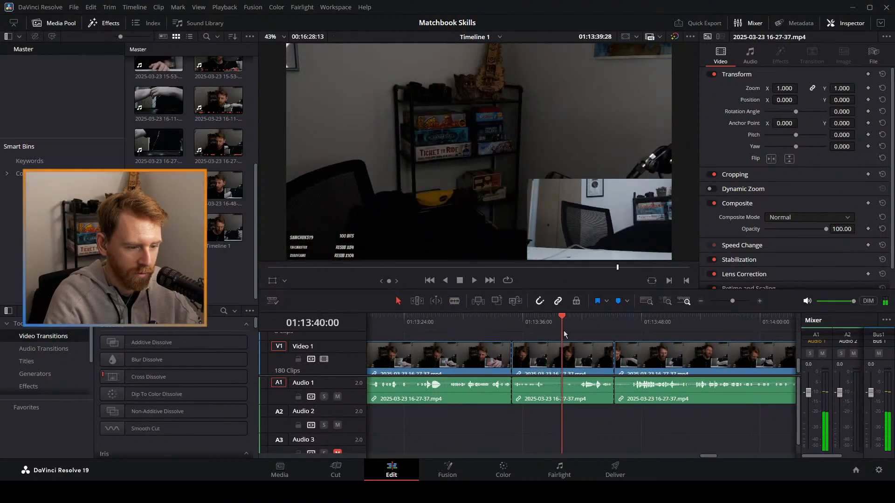
pyautogui.moveTo(423, 322); pyautogui.dragTo(668, 327)
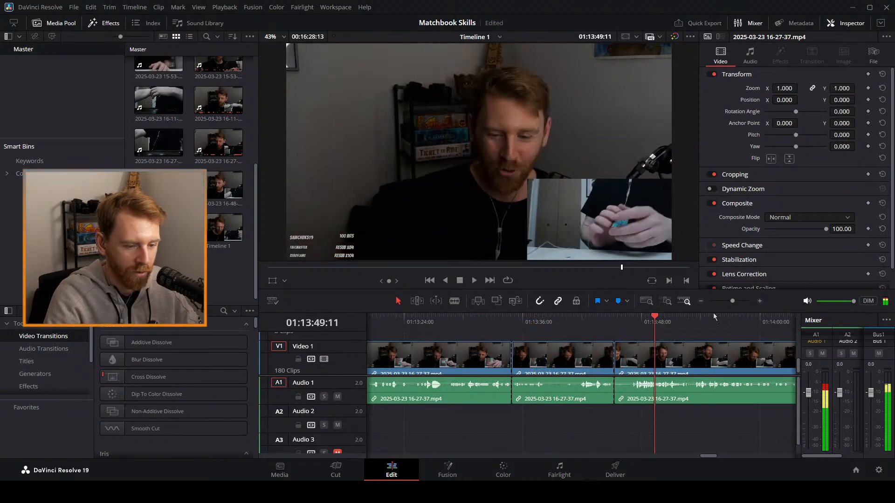
pyautogui.moveTo(714, 302); pyautogui.dragTo(722, 307)
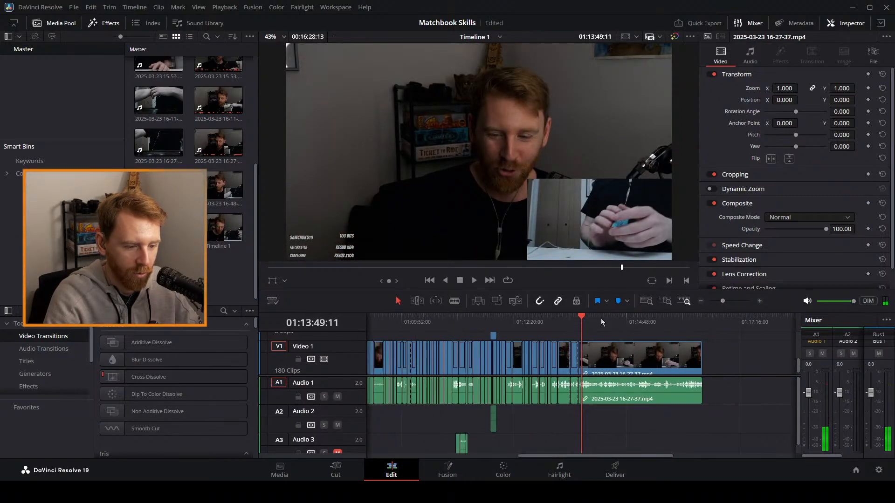
pyautogui.moveTo(600, 318); pyautogui.dragTo(630, 325)
pyautogui.moveTo(721, 302); pyautogui.dragTo(730, 301)
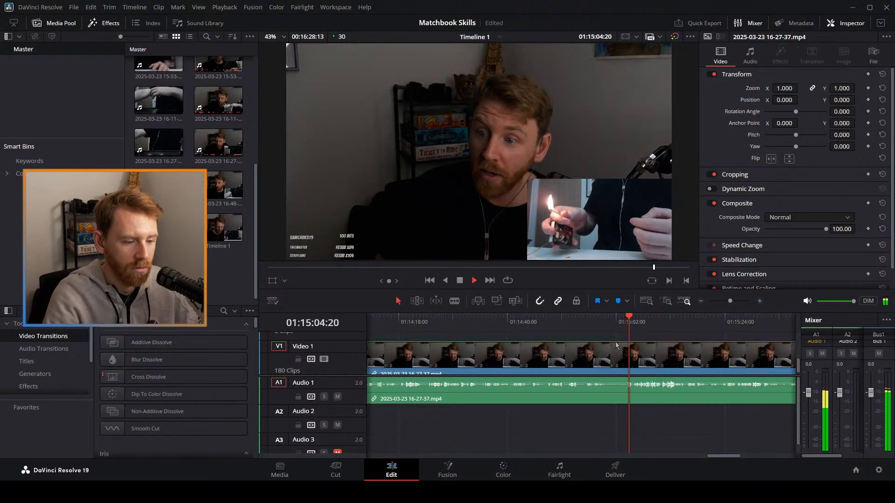
# Split the last clip at about 01:14:56 and ripple delete the section back to the 01:13:45 cut.
pyautogui.click(584, 320)
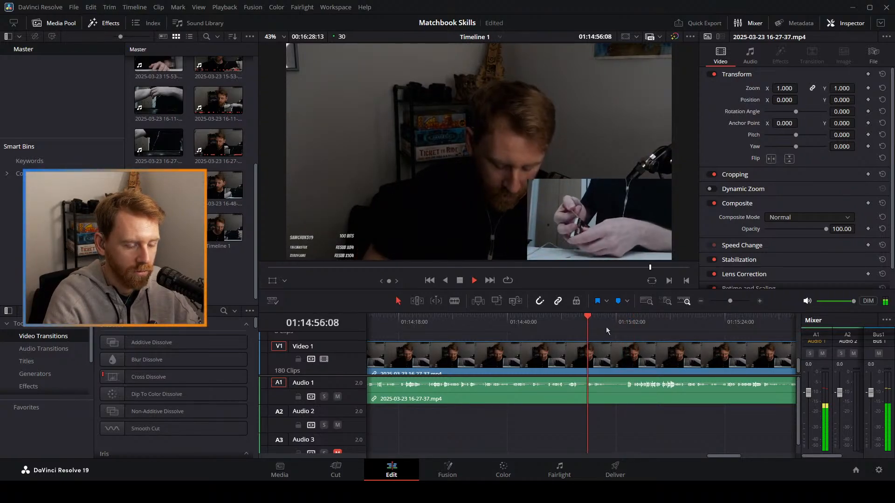
pyautogui.moveTo(598, 326); pyautogui.dragTo(584, 326)
pyautogui.press('space')
pyautogui.press('b')
pyautogui.click(586, 357)
pyautogui.press('a')
pyautogui.press('space')
pyautogui.click(490, 350)
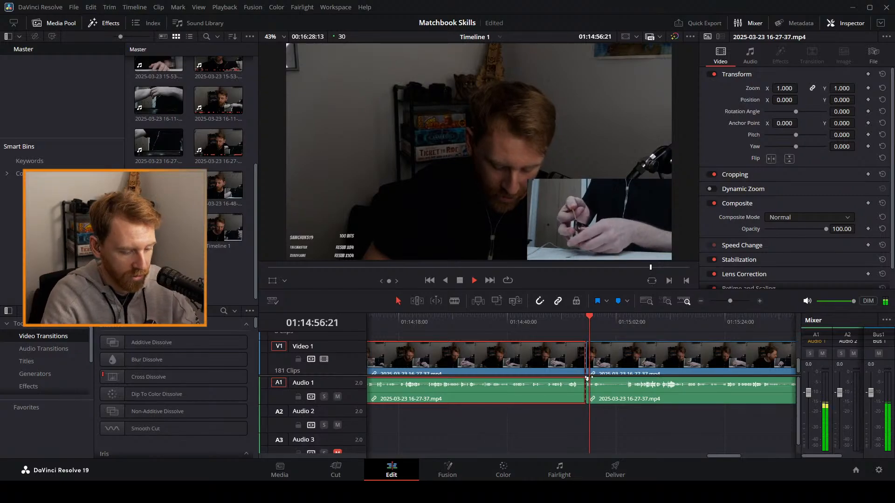
pyautogui.press('Delete')
pyautogui.press('space')
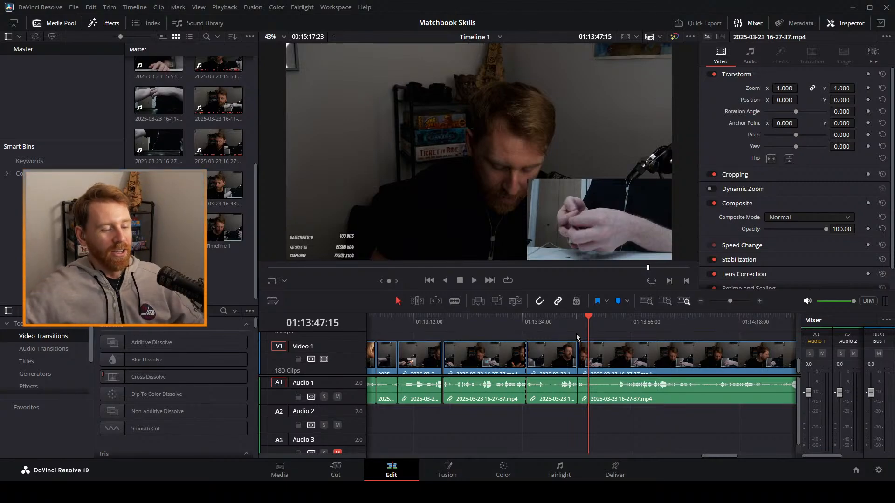
# Play the footage after the 01:13:45 cut and split the clip at about 01:13:55.
pyautogui.press('space')
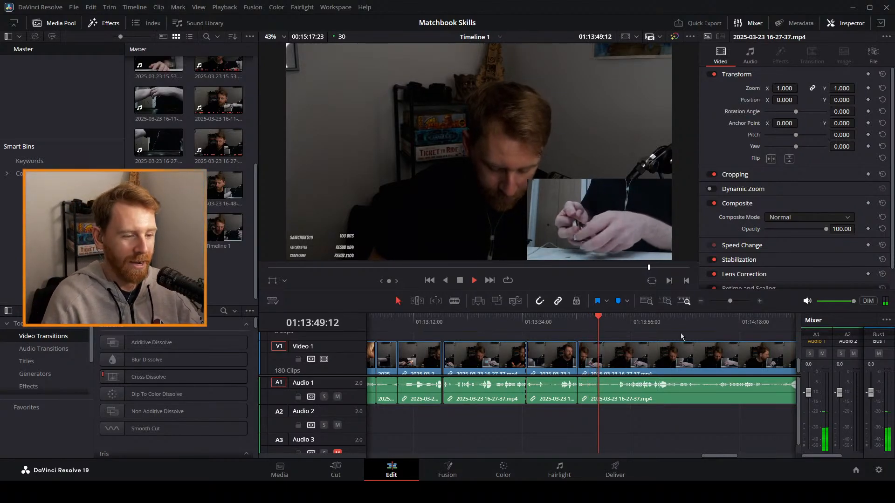
pyautogui.click(737, 300)
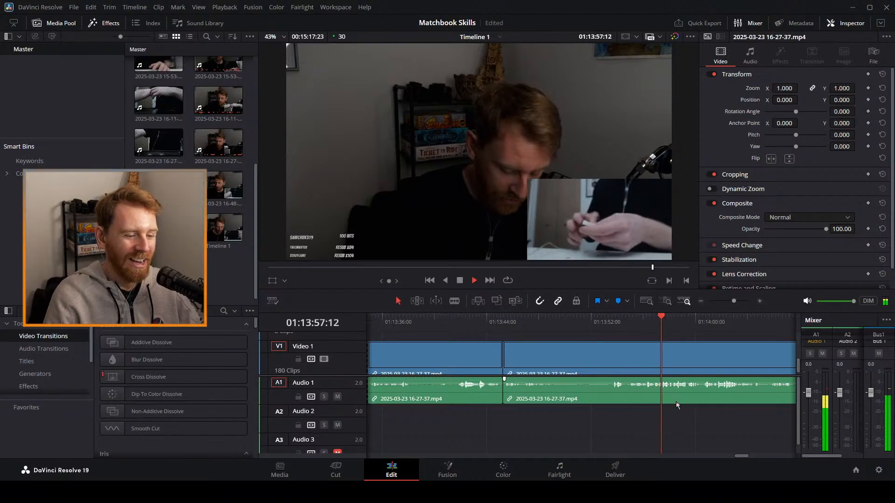
pyautogui.press('space')
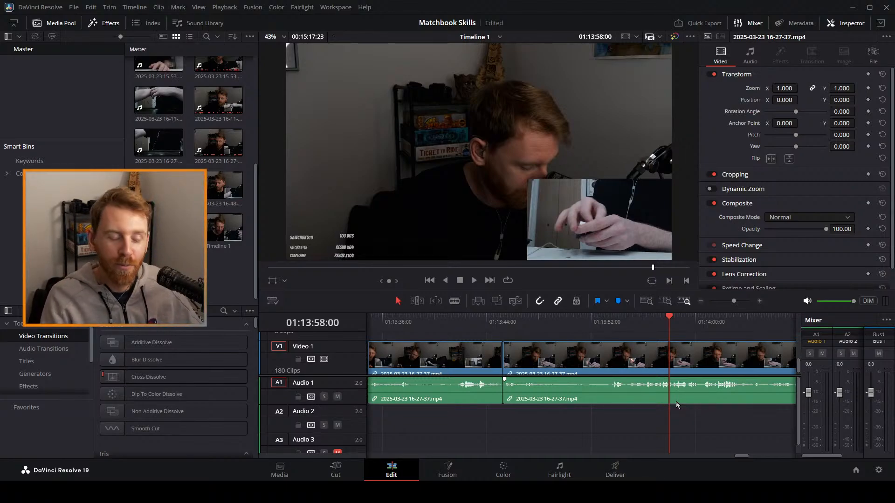
pyautogui.press('space')
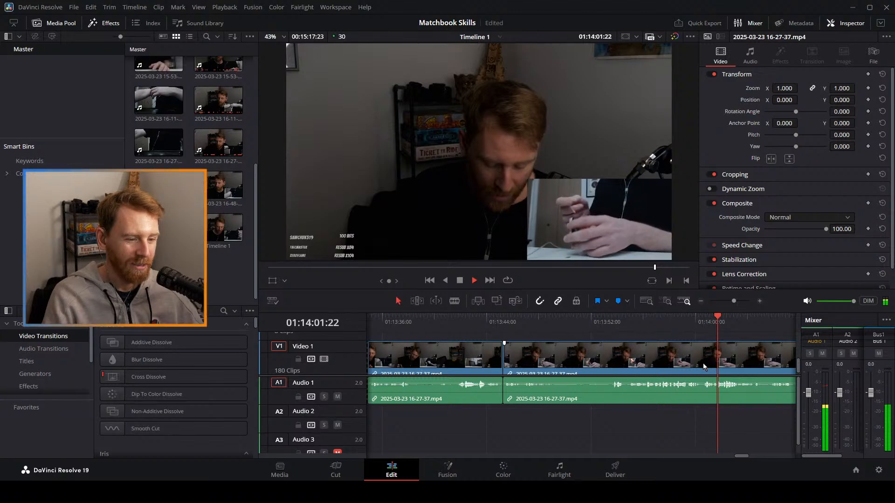
pyautogui.click(605, 324)
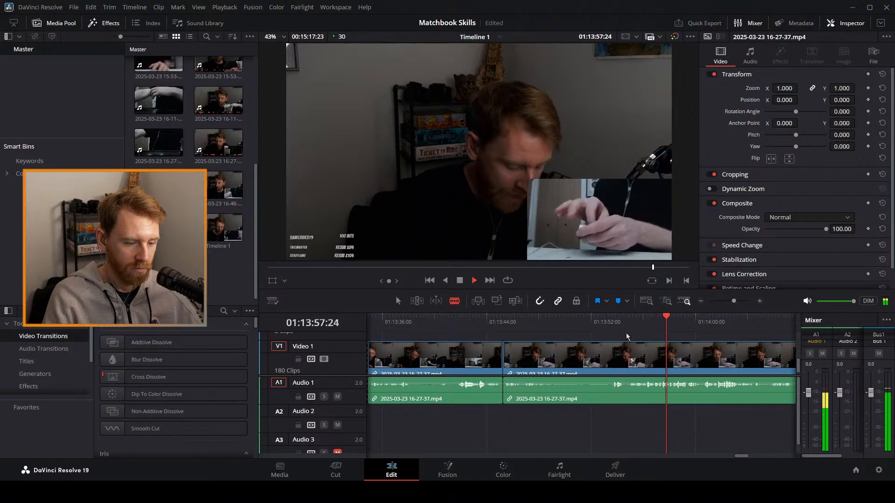
pyautogui.click(615, 322)
pyautogui.press('space')
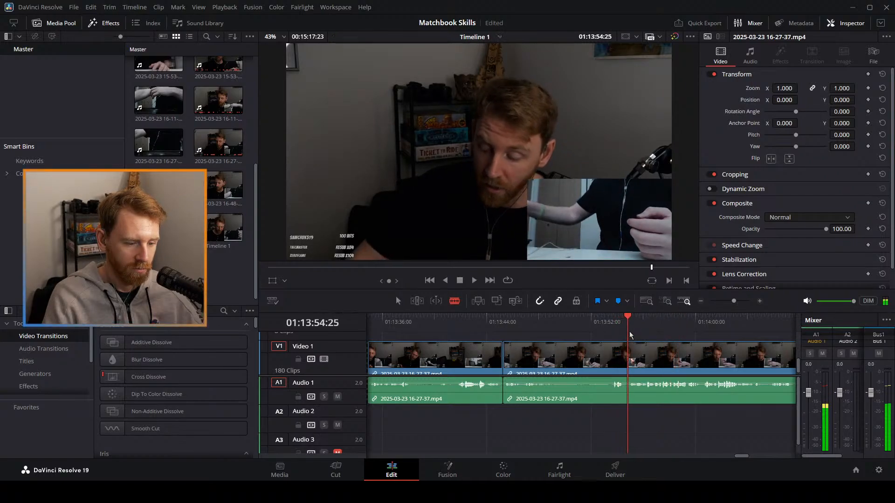
pyautogui.click(628, 358)
pyautogui.press('space')
pyautogui.press('a')
# Examine the last clip after the 01:13:55 cut, skimming to about 01:14:46 for the next match demonstration.
pyautogui.click(651, 328)
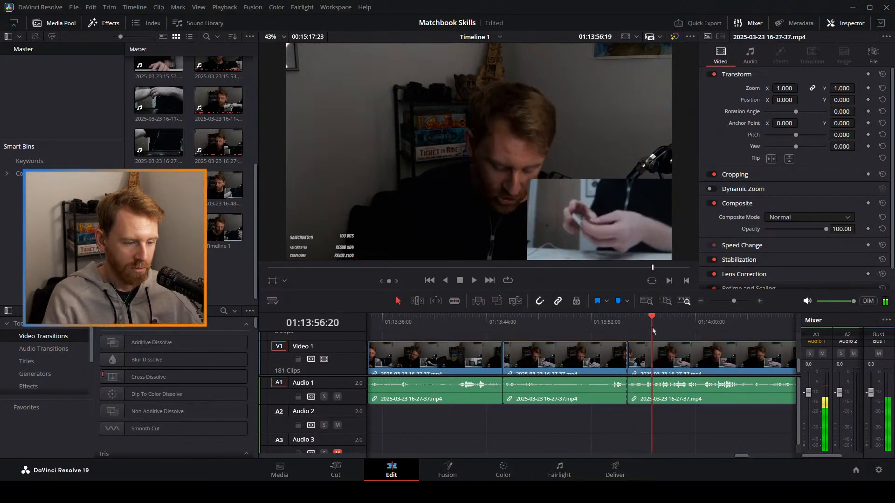
pyautogui.moveTo(652, 331); pyautogui.dragTo(726, 301)
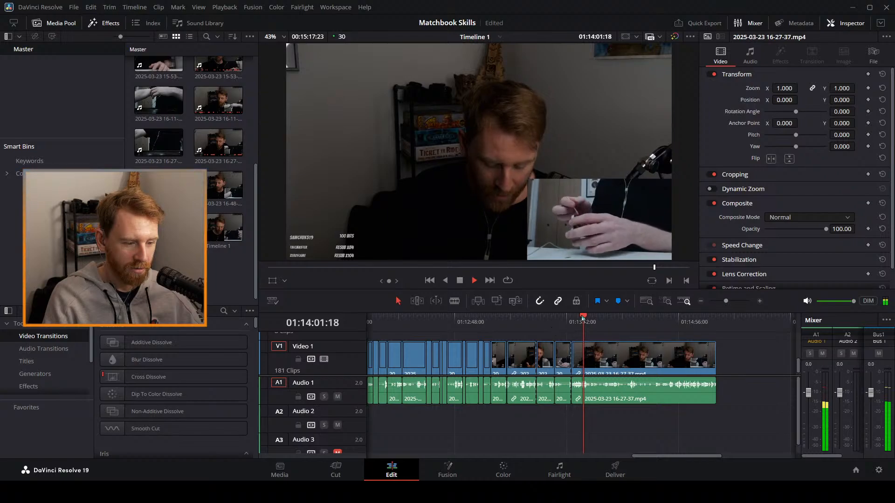
pyautogui.moveTo(582, 317); pyautogui.dragTo(618, 320)
pyautogui.press('space')
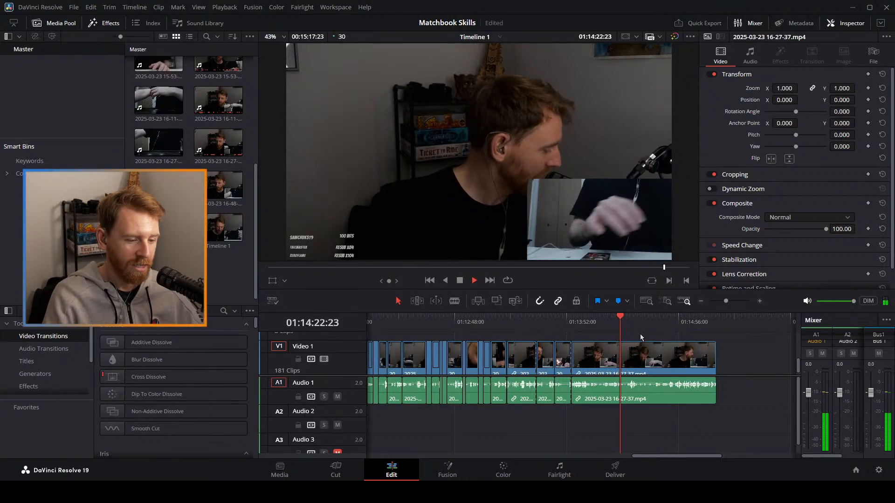
pyautogui.press('space')
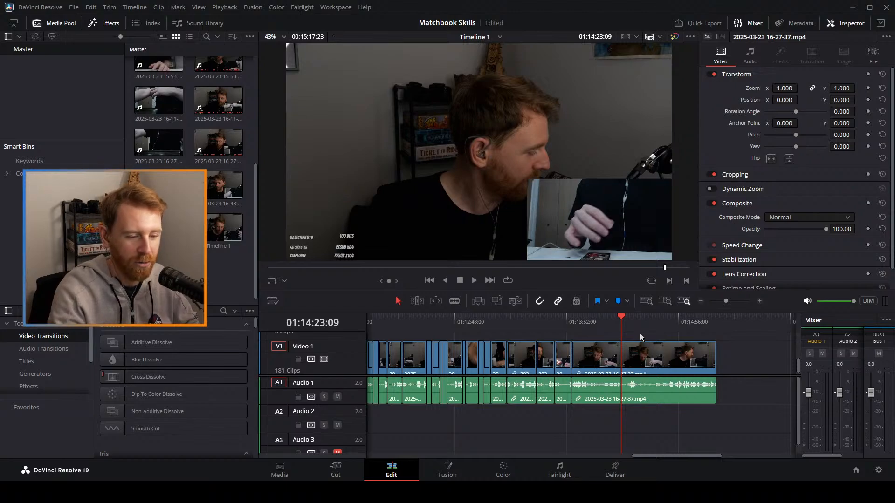
pyautogui.press('space')
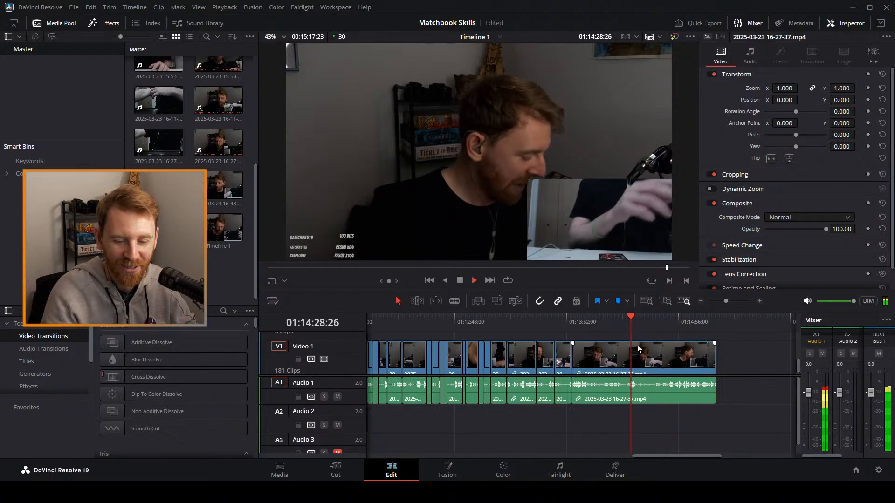
pyautogui.click(628, 320)
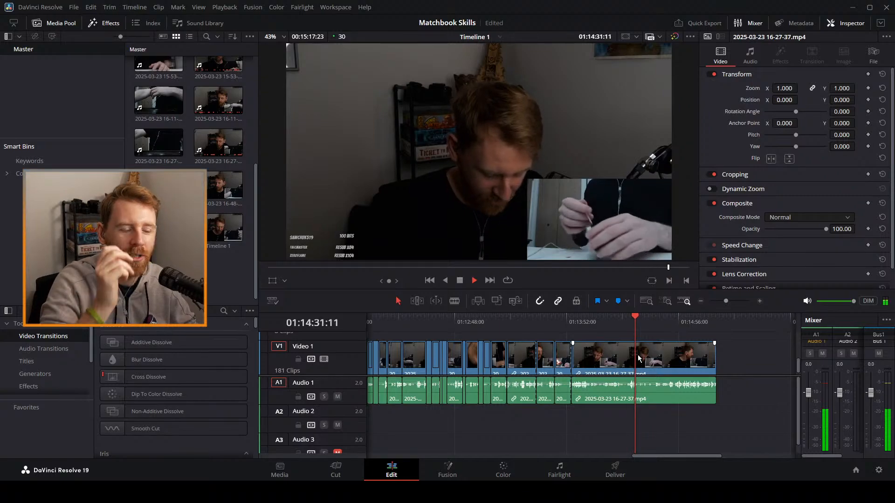
pyautogui.press('space')
pyautogui.moveTo(725, 301); pyautogui.dragTo(727, 302)
pyautogui.moveTo(520, 329); pyautogui.dragTo(630, 334)
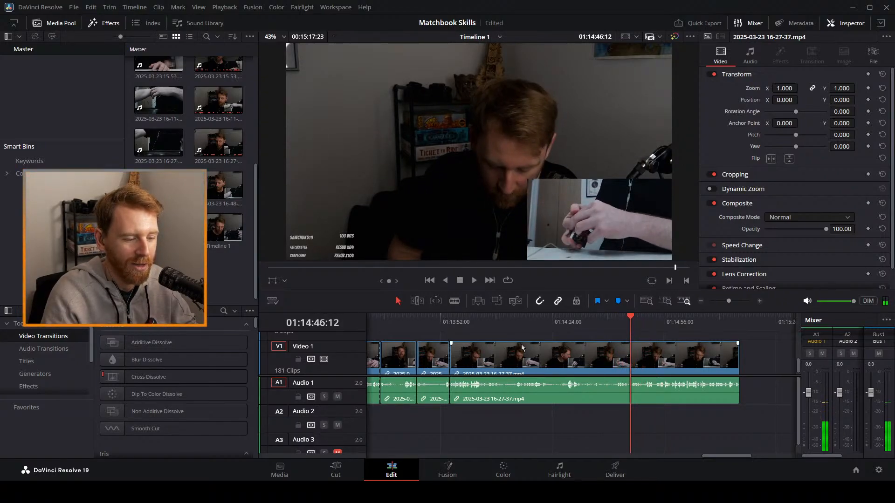
pyautogui.moveTo(455, 326); pyautogui.dragTo(616, 333)
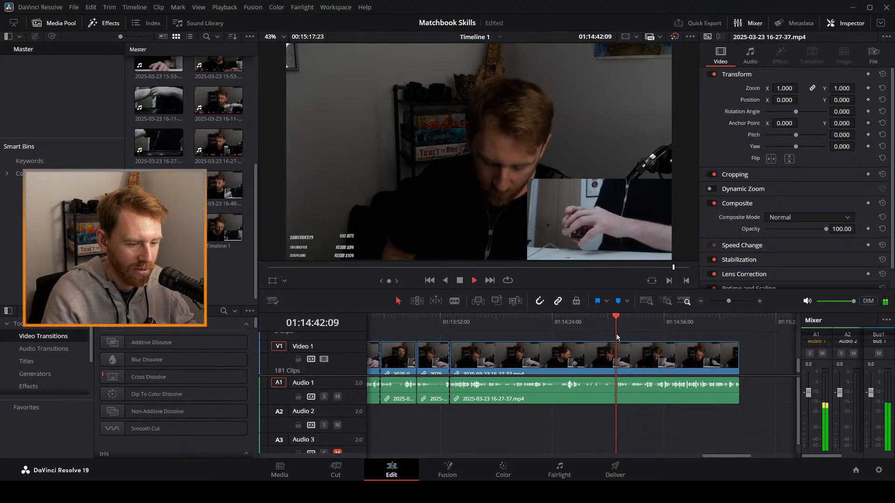
# Split the last clip at about 01:14:46 and ripple delete the section back to the 01:13:55 cut.
pyautogui.click(630, 329)
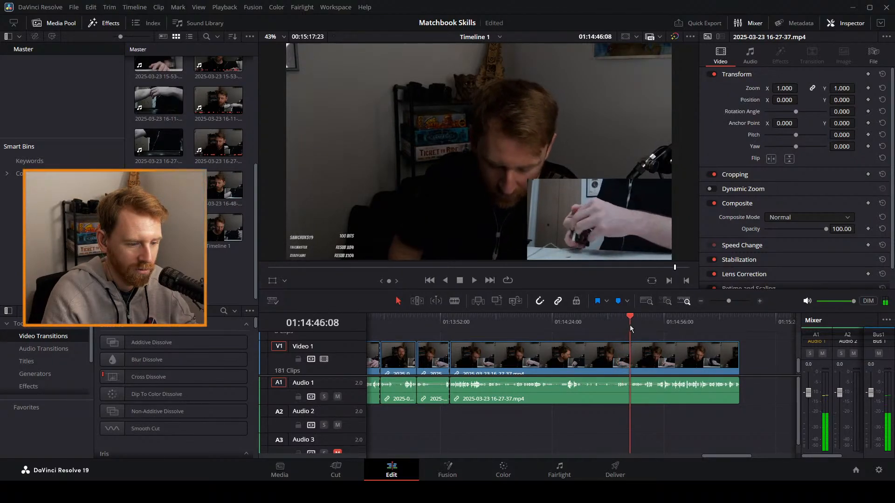
pyautogui.press('space')
pyautogui.press('b')
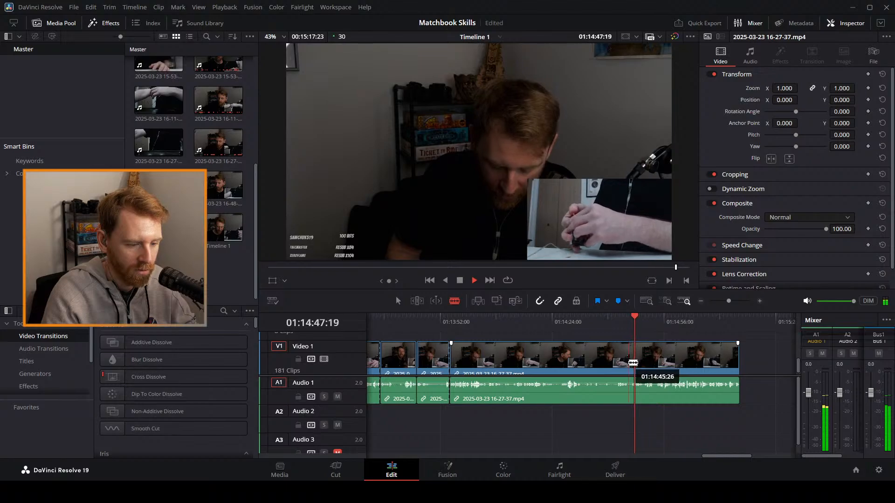
pyautogui.click(633, 363)
pyautogui.press('space')
pyautogui.press('a')
pyautogui.click(518, 361)
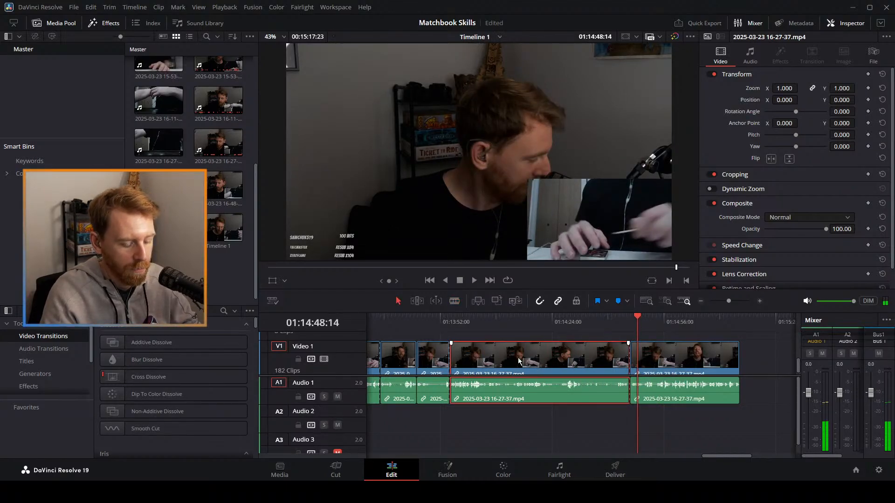
pyautogui.press('Delete')
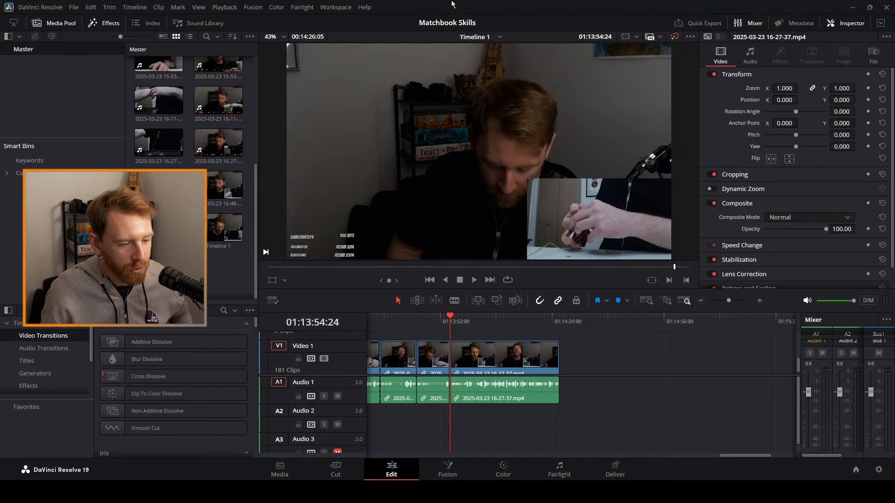
# Play the match-lighting footage after the 01:13:55 cut and split the clip at about 01:14:04.
pyautogui.press('space')
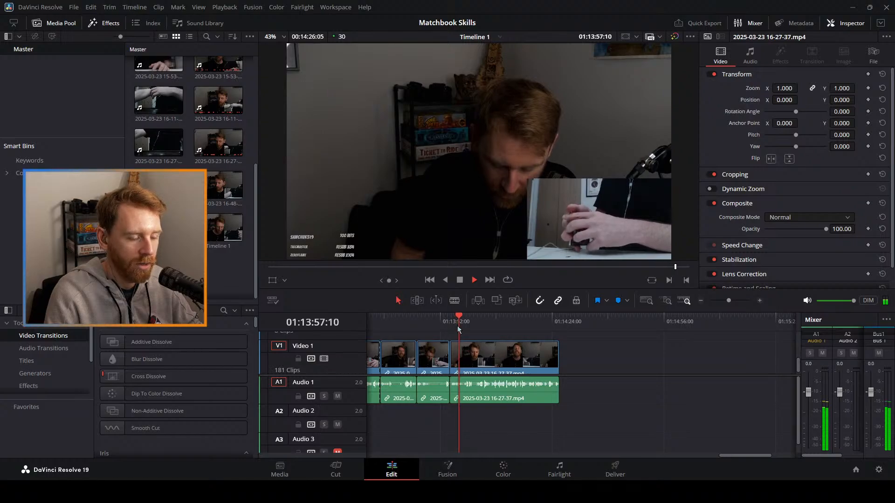
pyautogui.press('space')
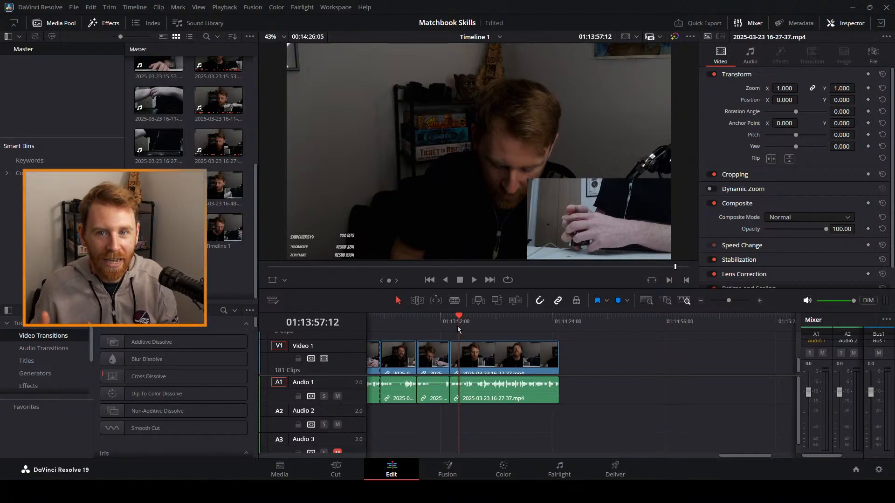
pyautogui.press('space')
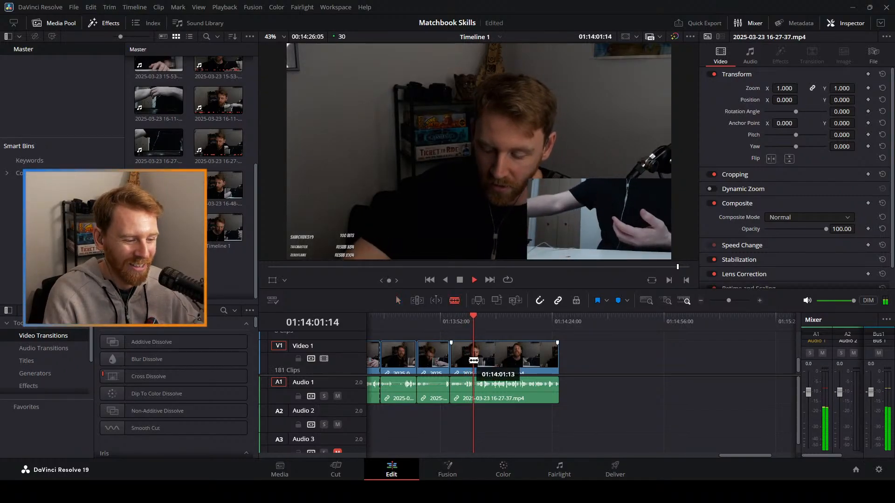
pyautogui.press('space')
pyautogui.moveTo(728, 301); pyautogui.dragTo(737, 301)
pyautogui.click(546, 321)
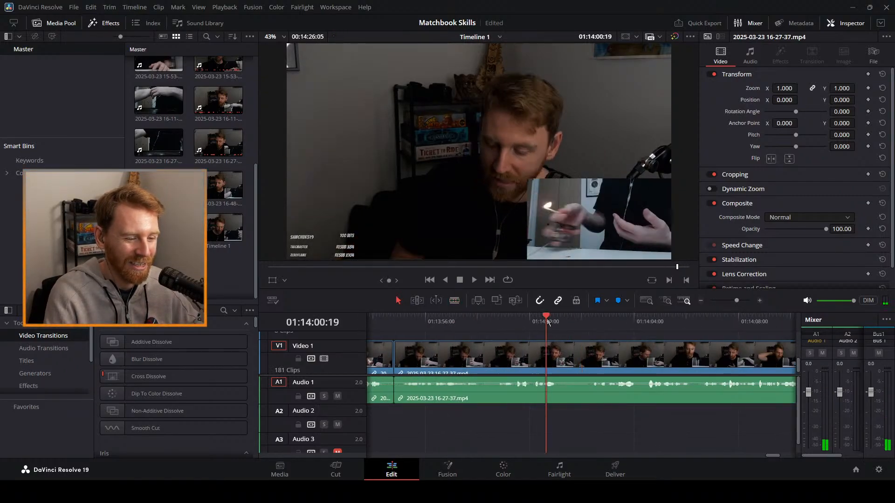
pyautogui.press('space')
pyautogui.press('b')
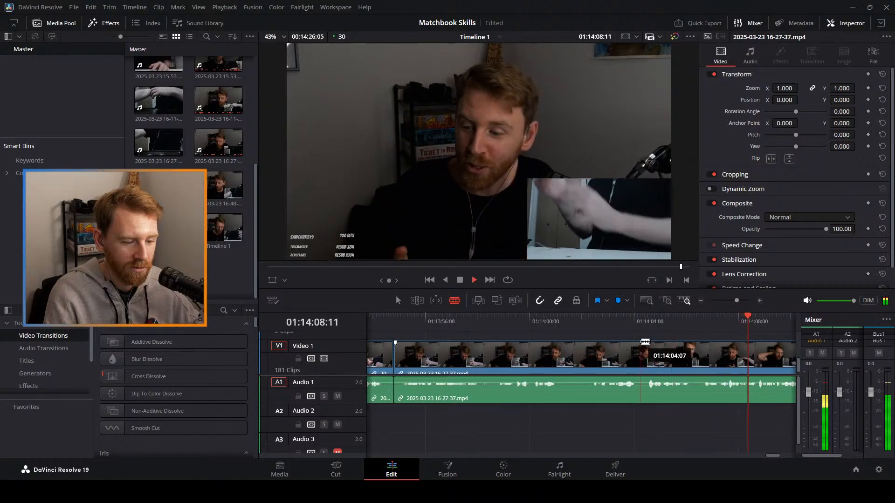
pyautogui.click(644, 356)
pyautogui.press('a')
# Replay the match-lighting footage from the 01:13:55 cut to about 01:14:00.
pyautogui.click(401, 320)
pyautogui.press('space')
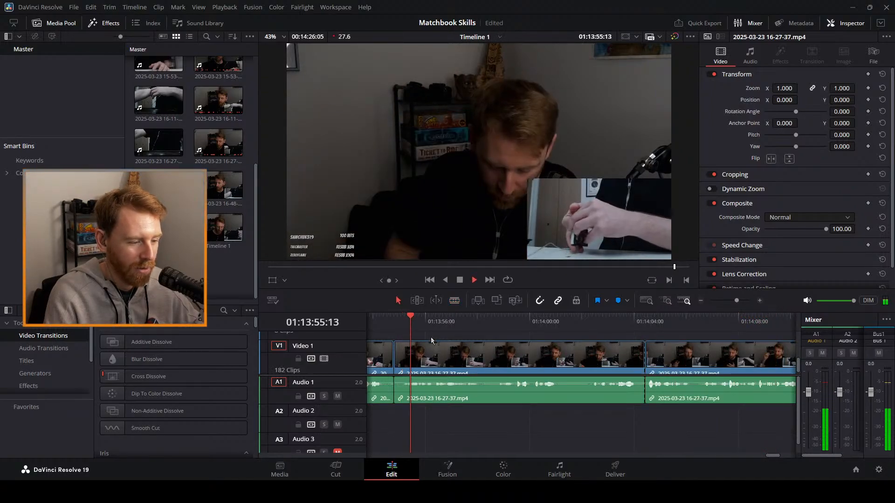
pyautogui.press('space')
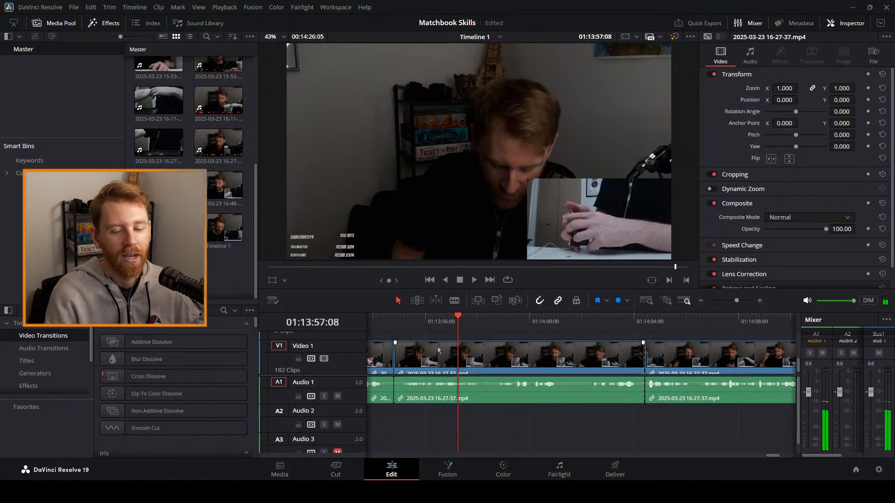
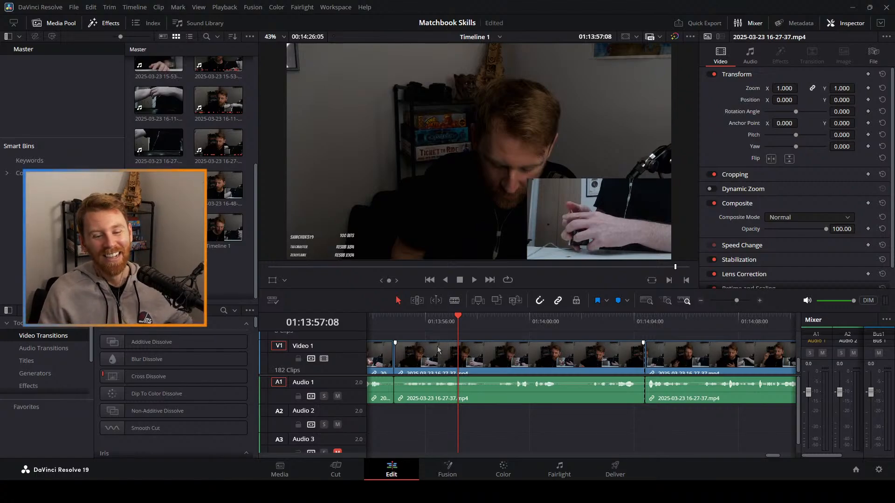
pyautogui.scroll(2, 448, 359)
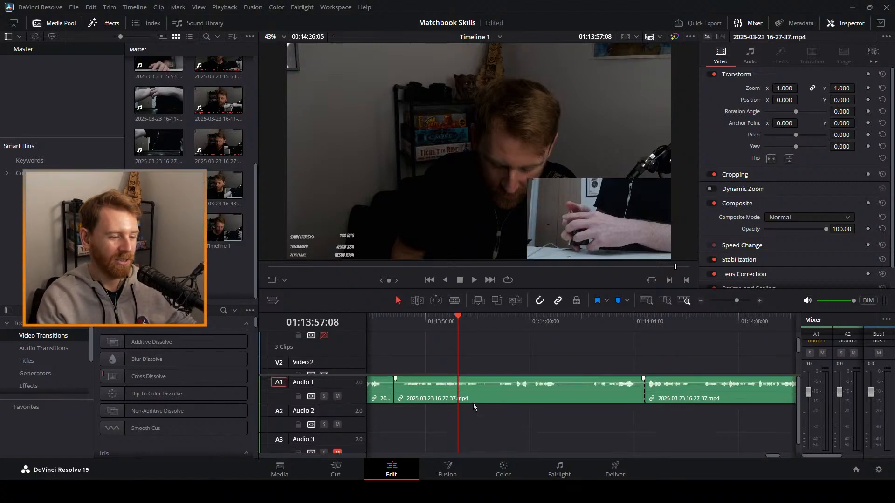
pyautogui.scroll(-2, 441, 354)
pyautogui.press('space')
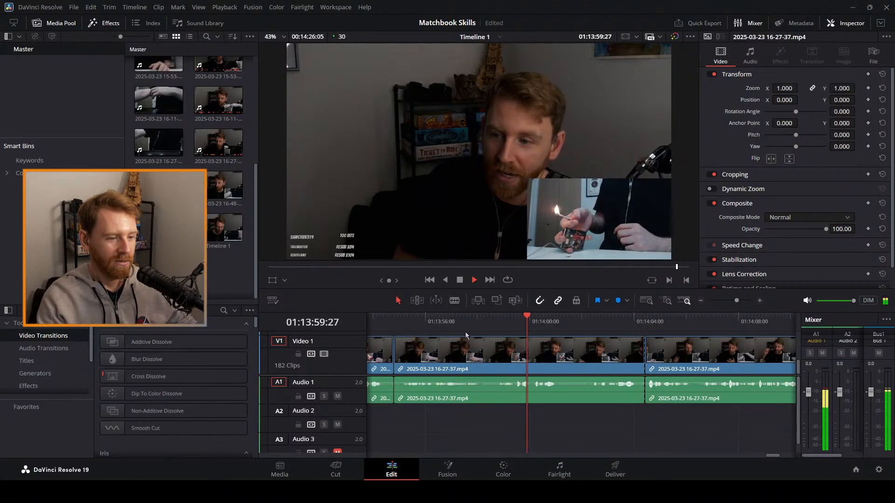
pyautogui.press('space')
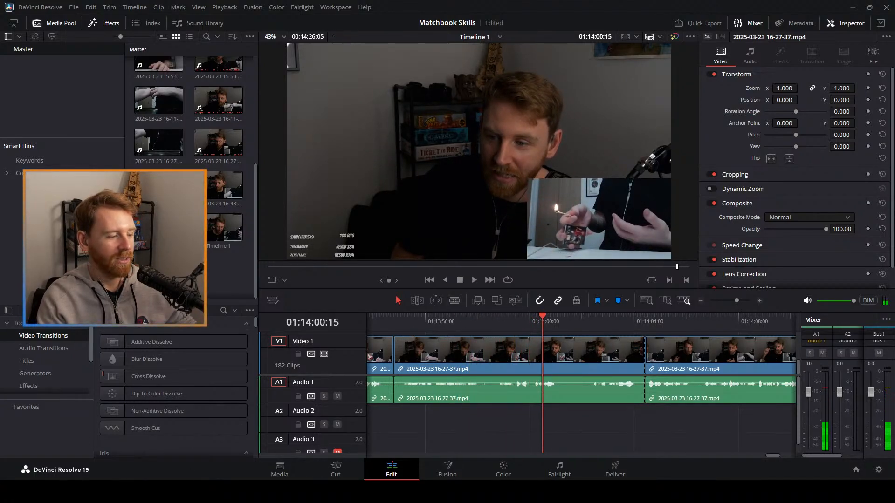
# Skim the footage after the 01:14:04 cut and split the last clip at about 01:14:10.
pyautogui.moveTo(423, 322); pyautogui.dragTo(765, 329)
pyautogui.moveTo(737, 300); pyautogui.dragTo(729, 300)
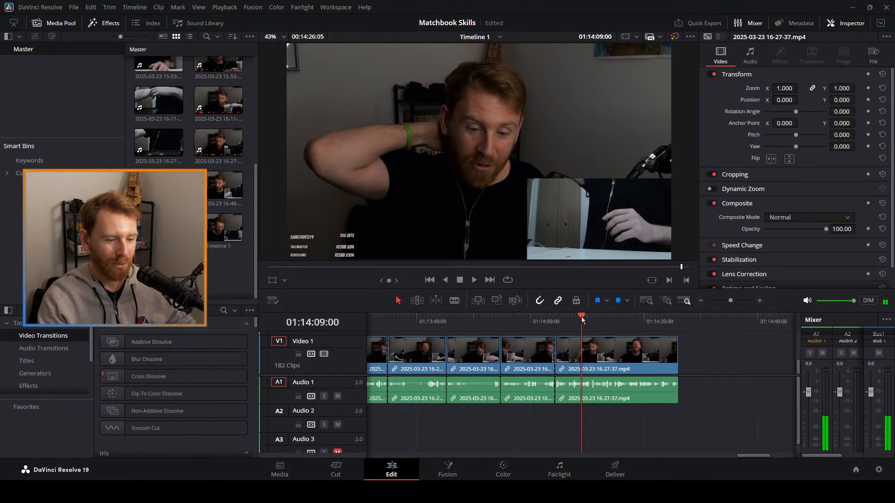
pyautogui.moveTo(581, 317); pyautogui.dragTo(612, 319)
pyautogui.press('space')
pyautogui.press('b')
pyautogui.click(591, 355)
# Play the footage after the 01:14:10 cut and split the last clip at about 01:14:14.
pyautogui.click(597, 319)
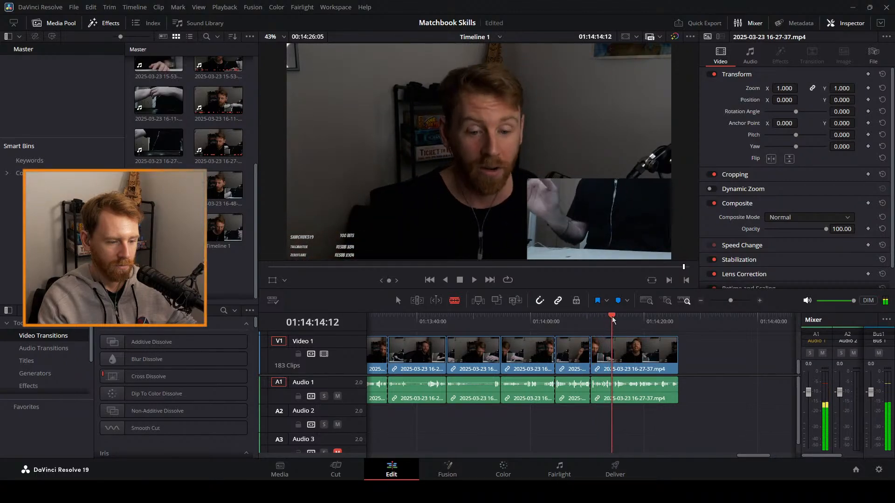
pyautogui.press('space')
pyautogui.click(599, 319)
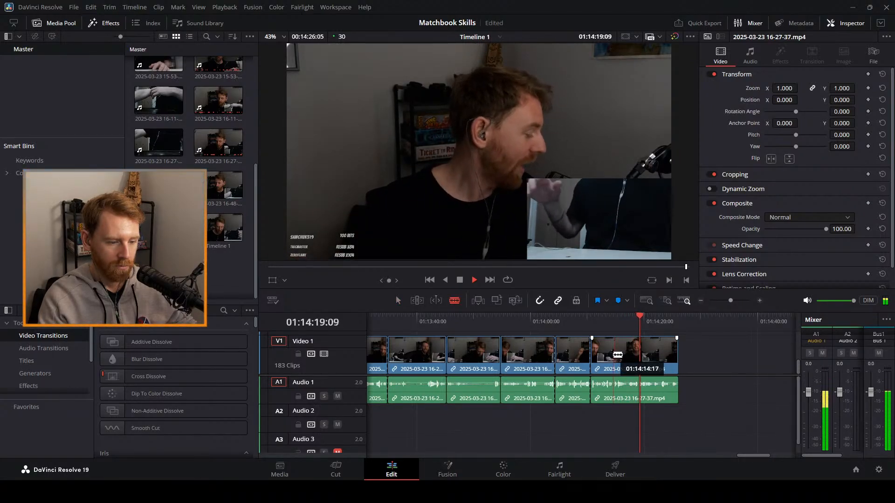
pyautogui.click(615, 353)
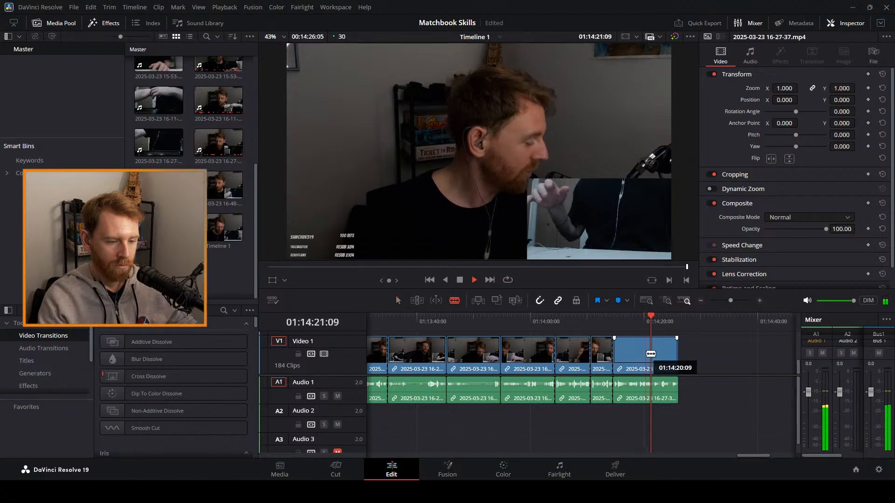
# Split the last clip at about 01:14:21 and delete the remaining tail of the timeline.
pyautogui.click(653, 359)
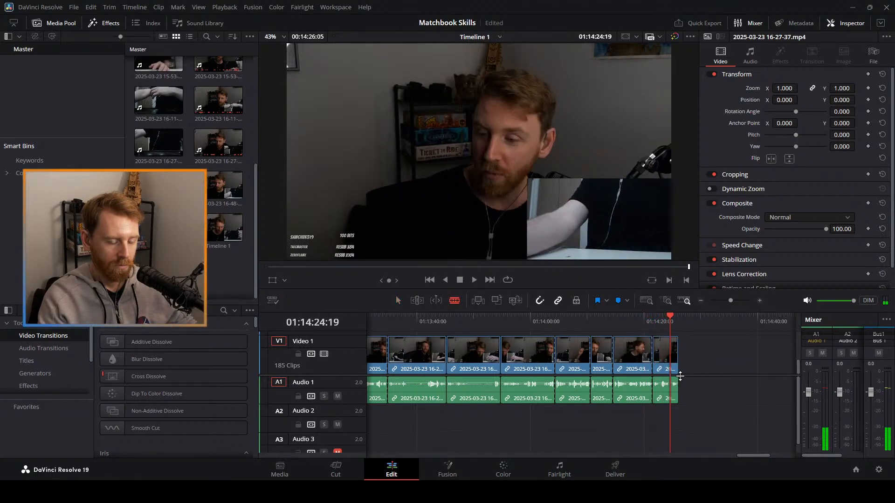
pyautogui.press('a')
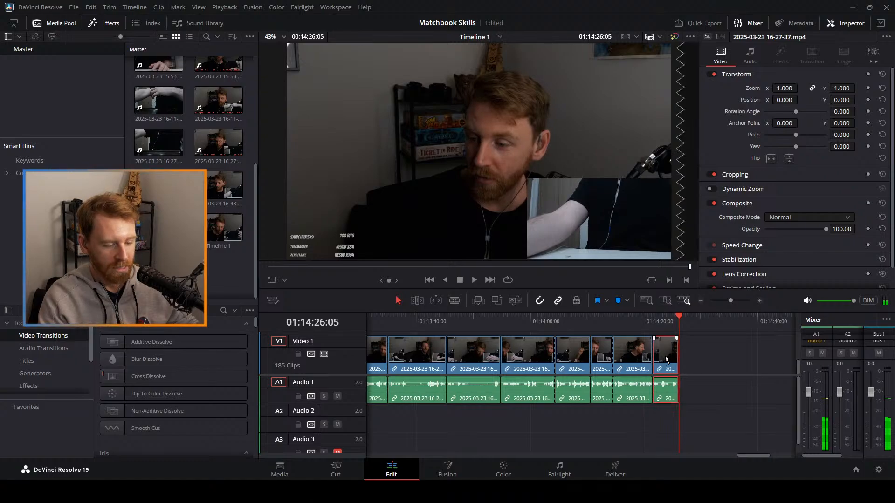
pyautogui.press('Delete')
pyautogui.click(345, 470)
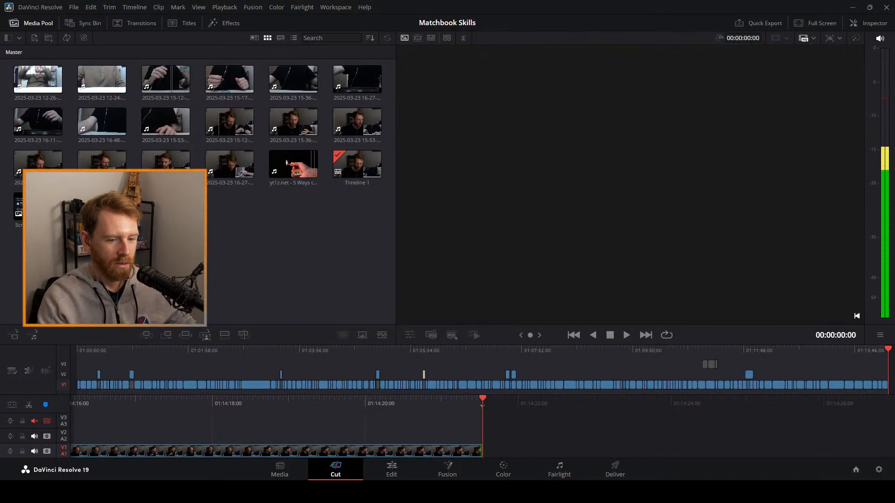
pyautogui.moveTo(110, 167); pyautogui.dragTo(483, 423)
pyautogui.click(395, 475)
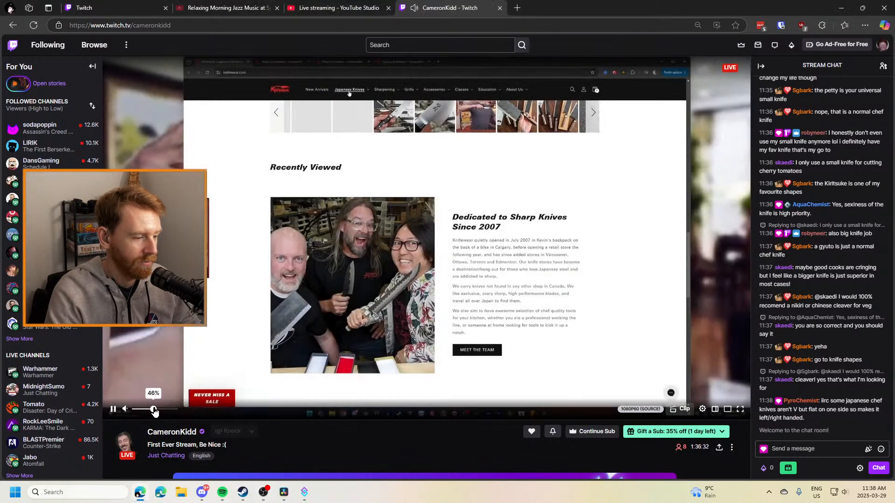
# In the live stream's chat on Twitch, send the message "Hey Camcorderkid, do you need the car today?".
pyautogui.click(803, 448)
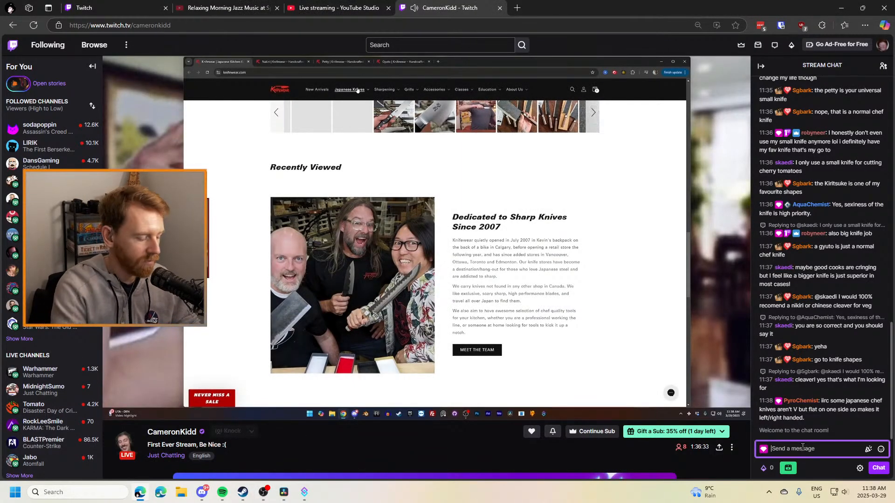
pyautogui.write('Hey Came')
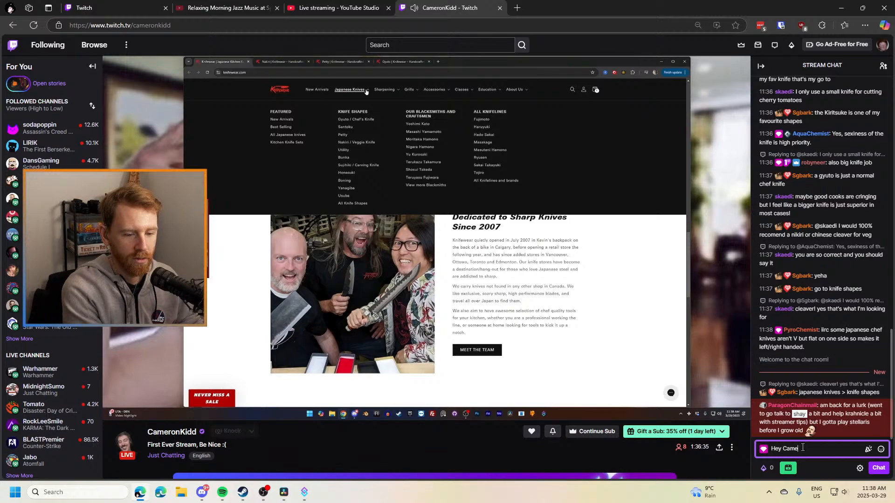
pyautogui.write('ronkidd')
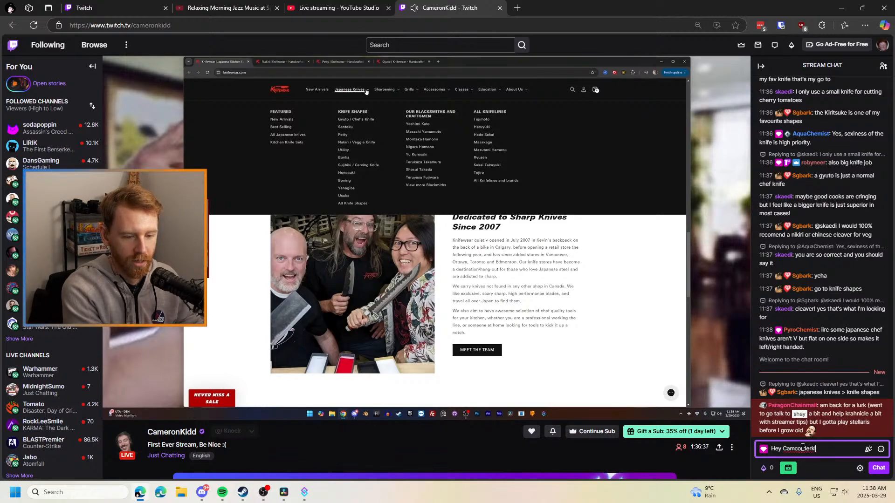
pyautogui.write(',')
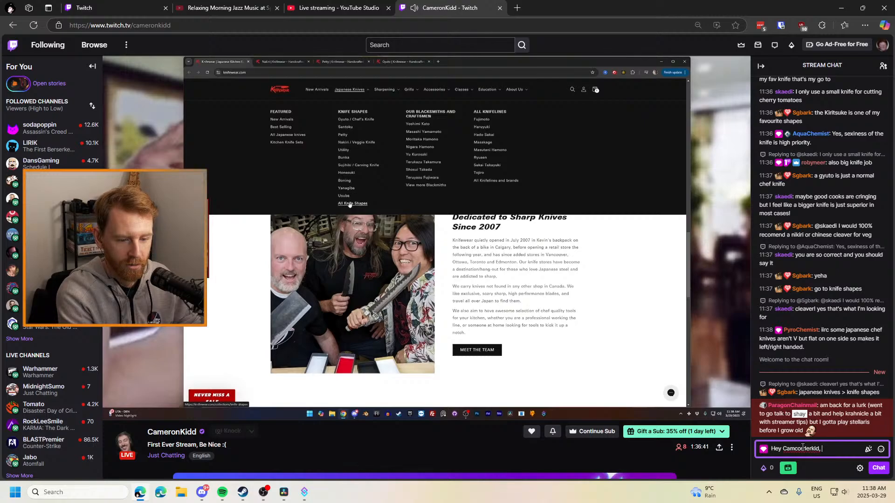
pyautogui.write(' do you need the car')
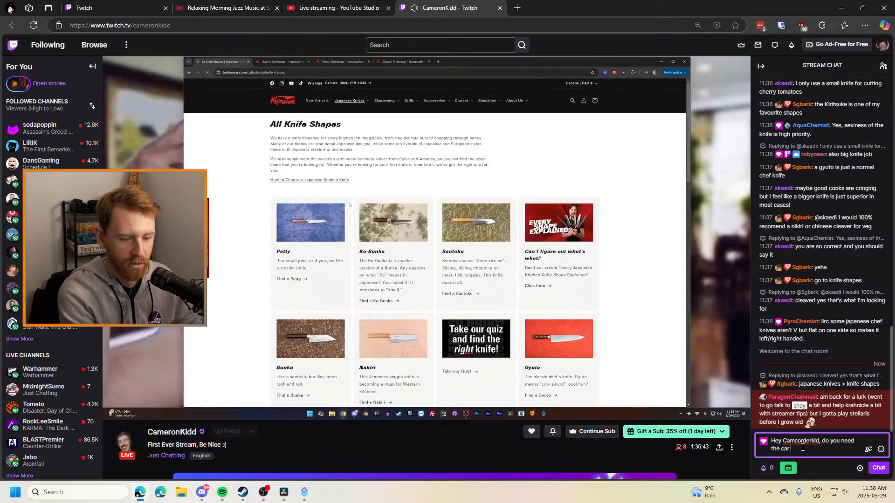
pyautogui.write(' today?')
pyautogui.press('Return')
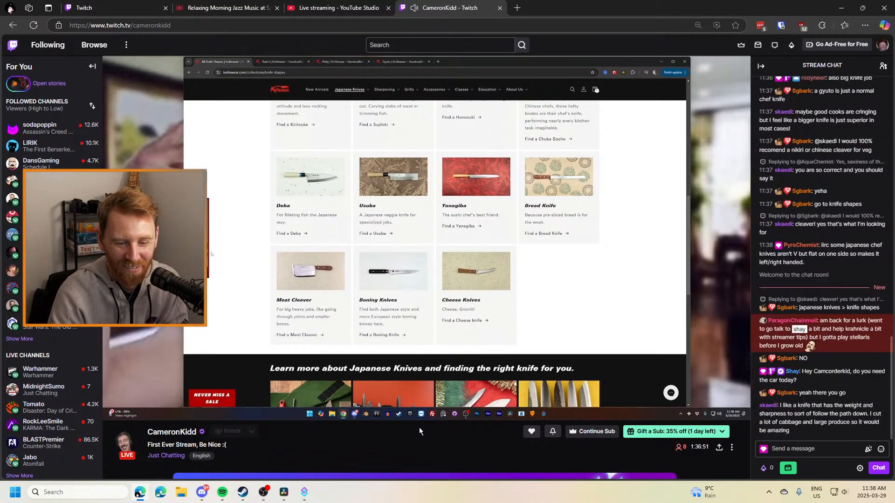
# Raise the volume of the Twitch stream player.
pyautogui.moveTo(145, 410)
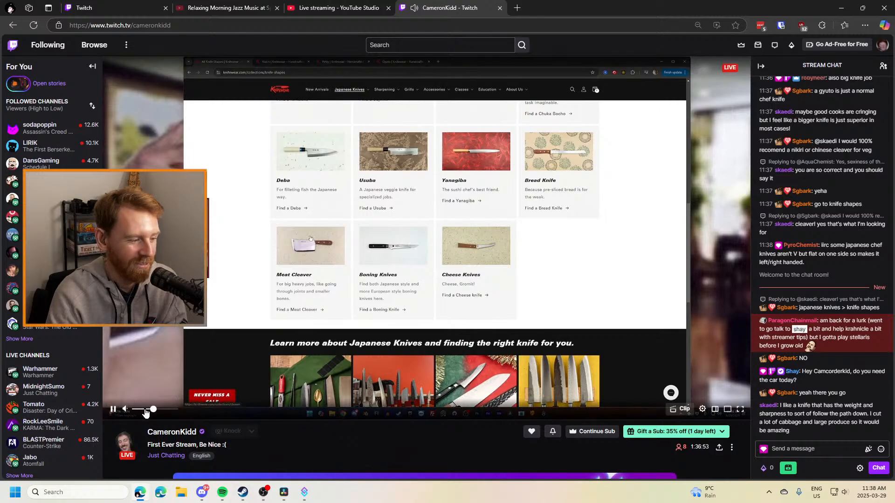
pyautogui.moveTo(157, 409); pyautogui.dragTo(175, 411)
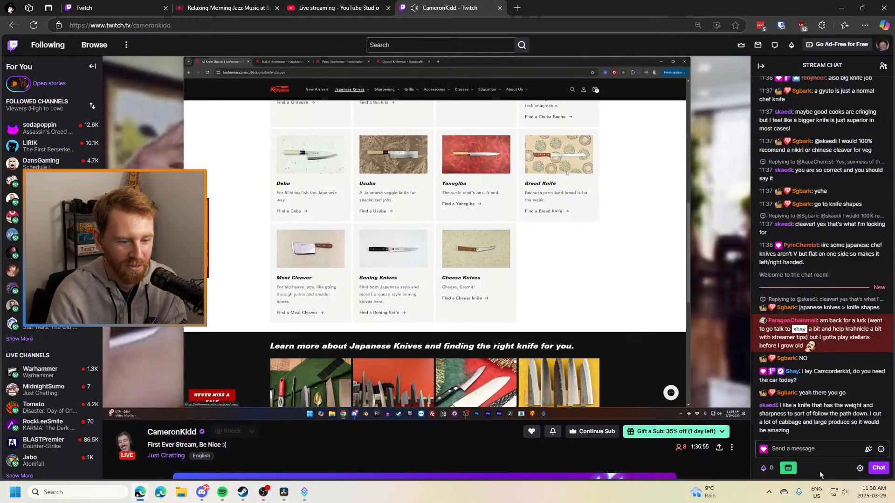
pyautogui.click(823, 448)
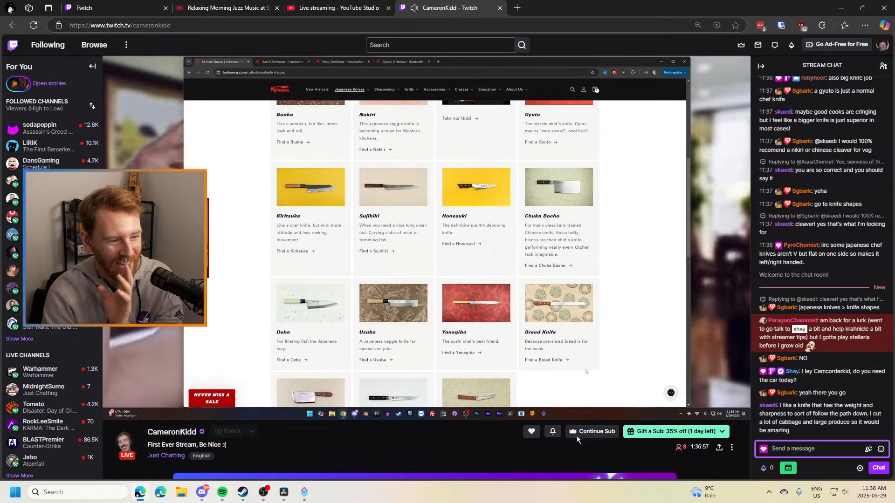
pyautogui.click(347, 337)
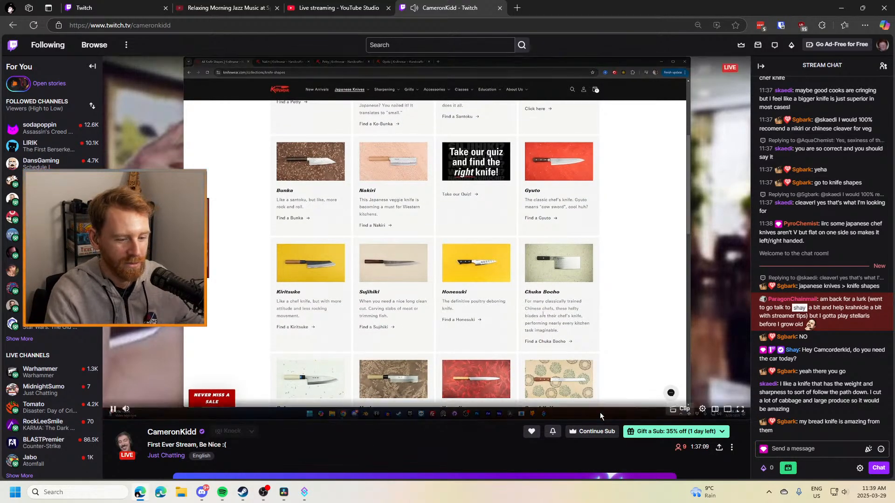
pyautogui.click(823, 452)
pyautogui.write('Okay Camer')
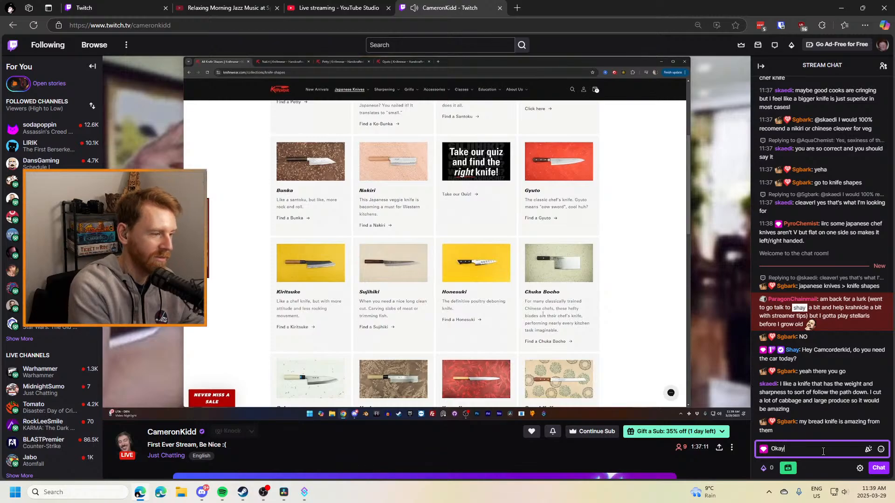
pyautogui.press('BackSpace')
pyautogui.press('BackSpace')
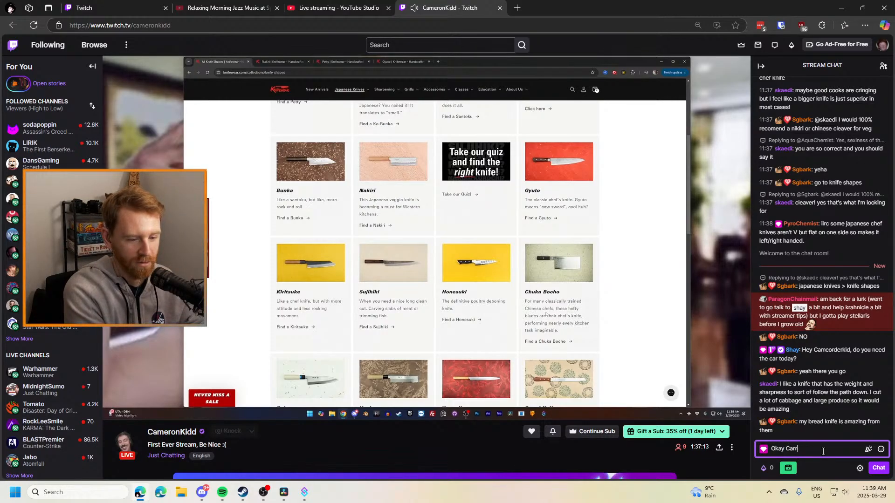
pyautogui.write('corderkid')
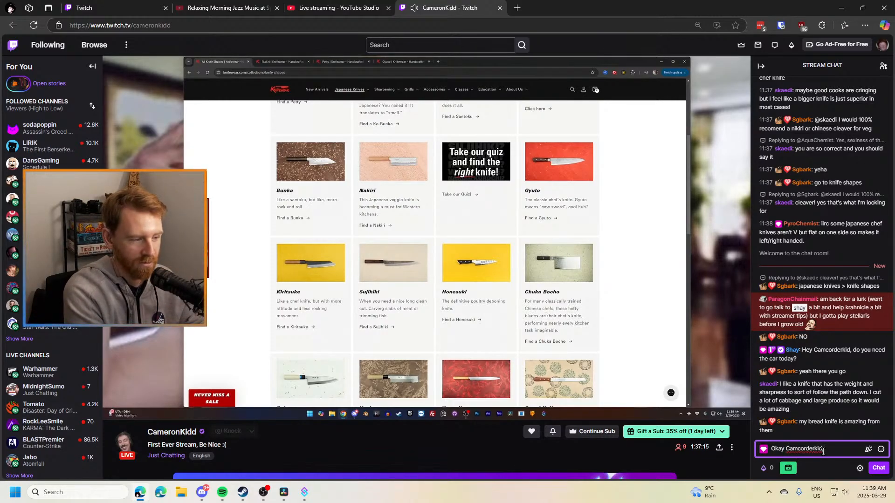
pyautogui.write("  I'm still")
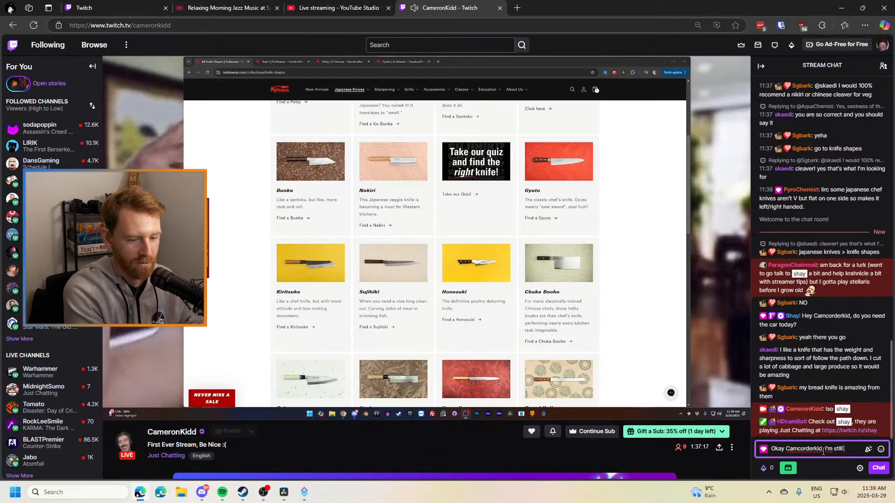
pyautogui.write(' streaming, please contin')
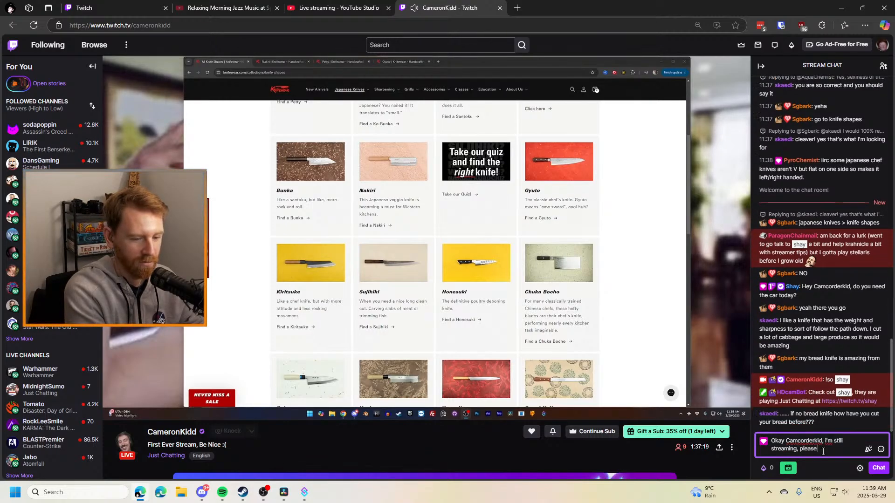
pyautogui.press('BackSpace')
pyautogui.press('BackSpace')
pyautogui.press('BackSpace')
pyautogui.press('BackSpace')
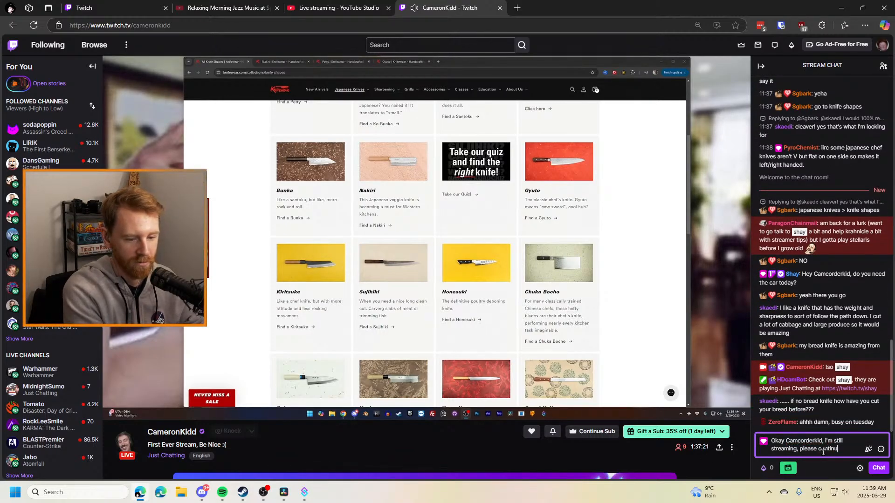
pyautogui.press('BackSpace')
pyautogui.press('BackSpace')
pyautogui.write('stay at twitch')
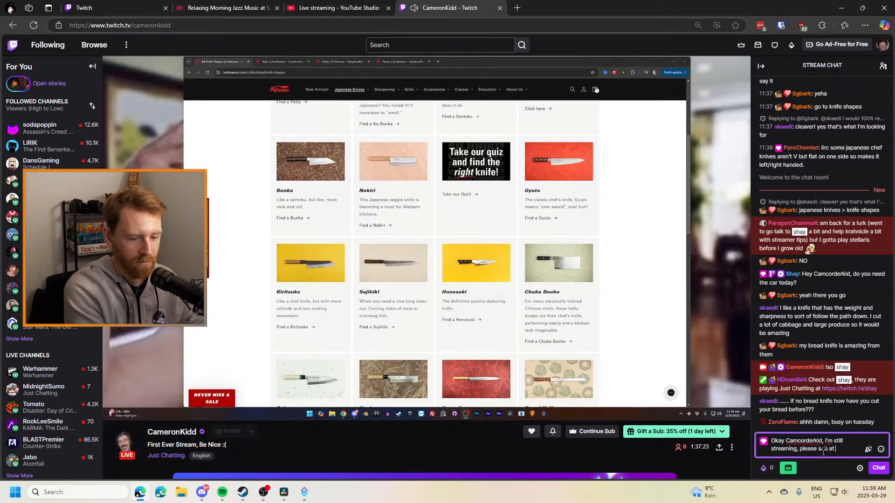
pyautogui.write('.tv/shay')
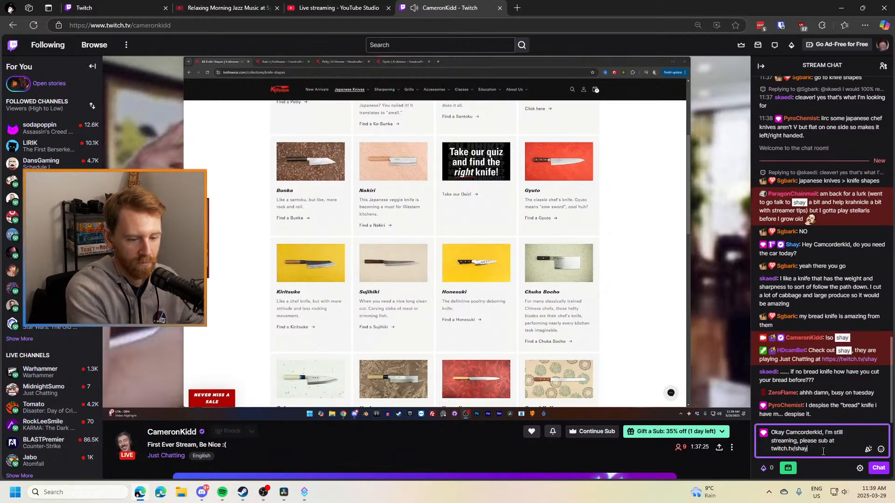
pyautogui.write('/subscribe')
pyautogui.press('Return')
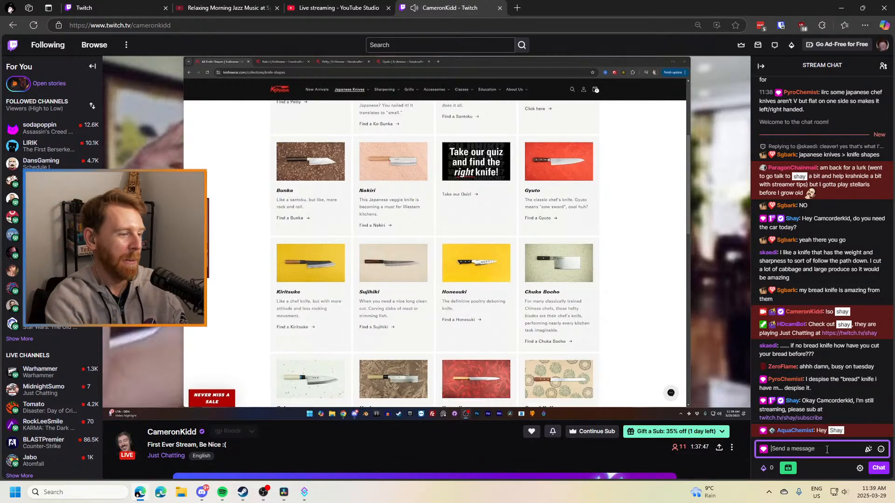
# Send the chat message "I'm just following the twitch meta".
pyautogui.write("I'm ju")
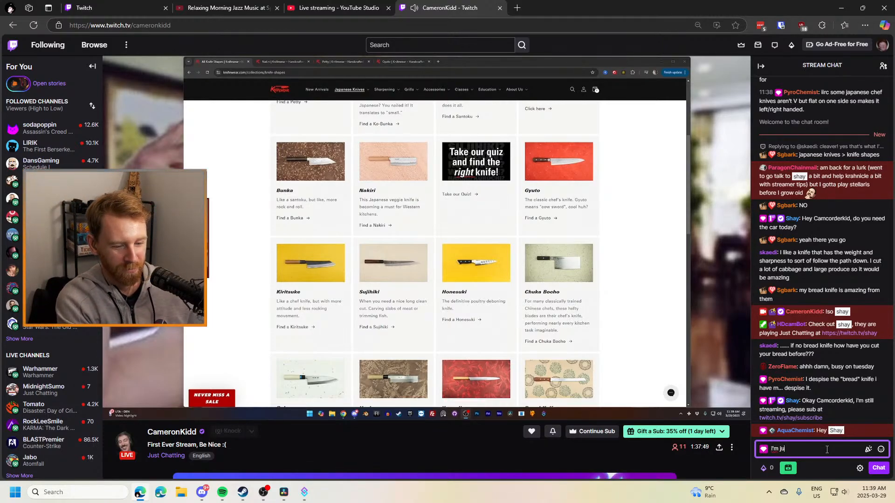
pyautogui.write('st following the twitch meta')
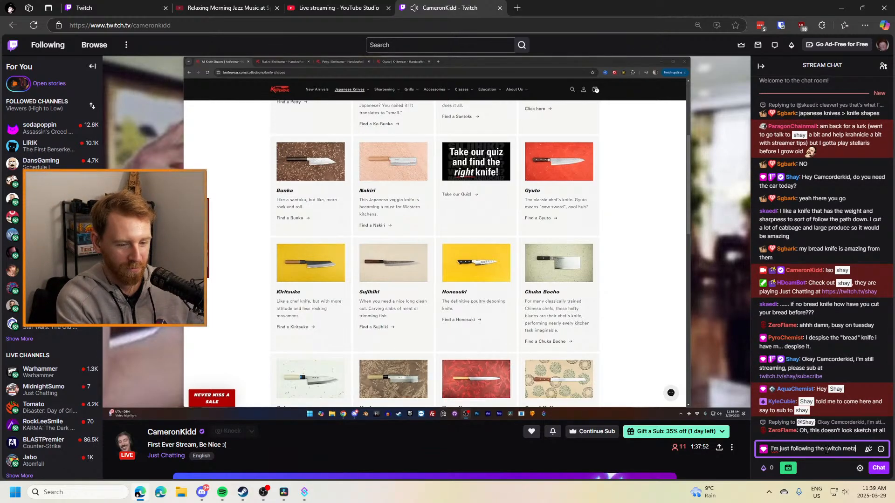
pyautogui.press('Return')
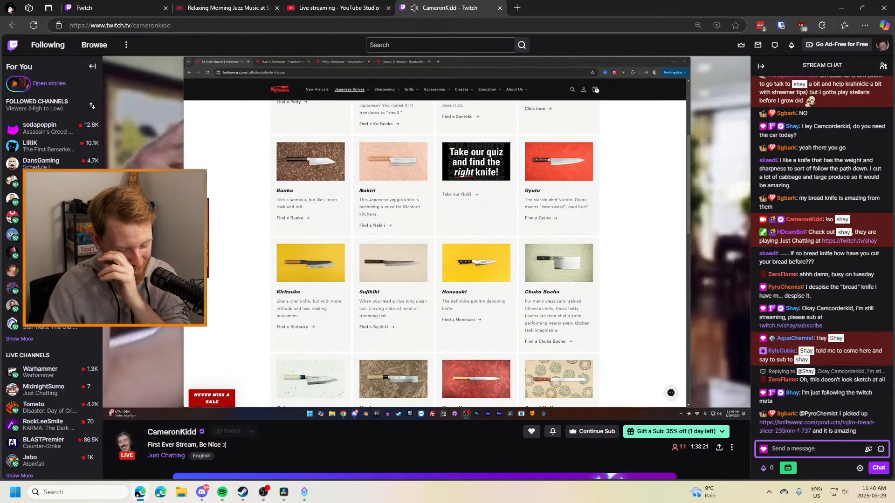
pyautogui.click(809, 450)
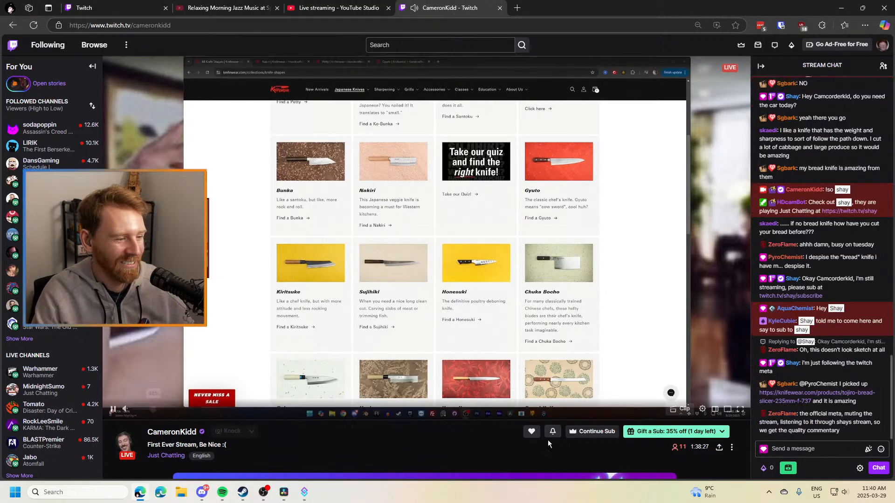
pyautogui.click(818, 449)
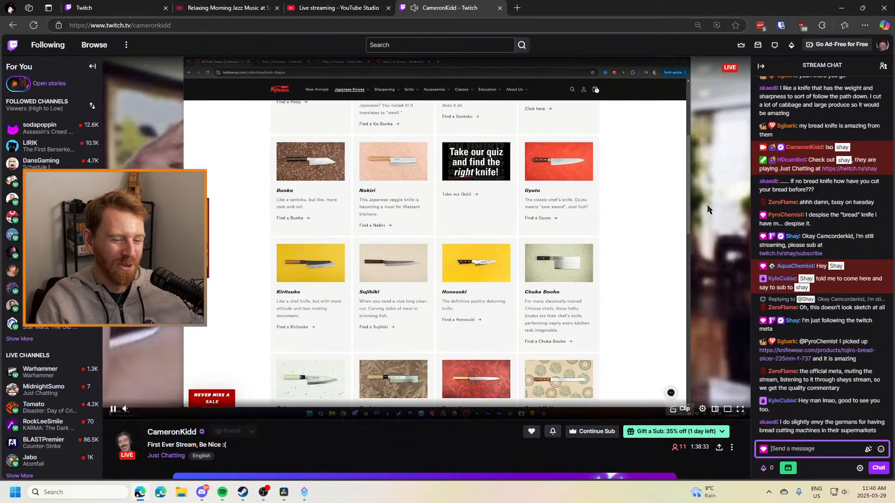
pyautogui.click(481, 273)
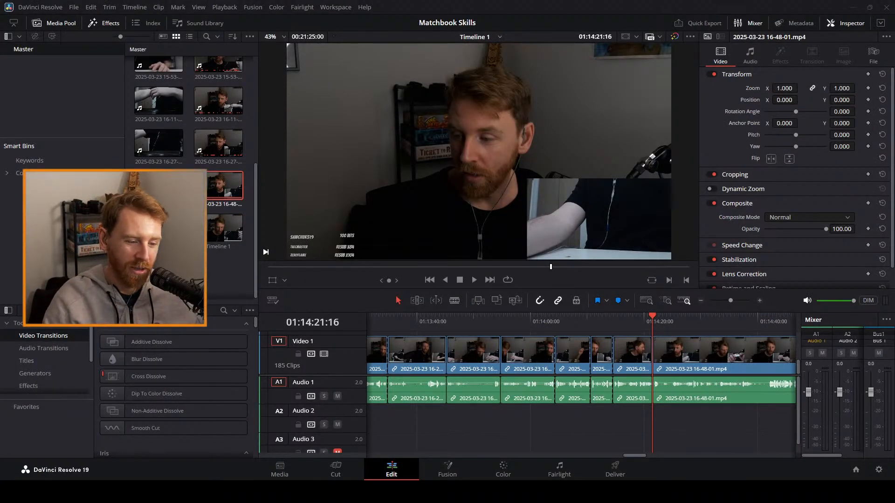
pyautogui.moveTo(652, 320); pyautogui.dragTo(655, 324)
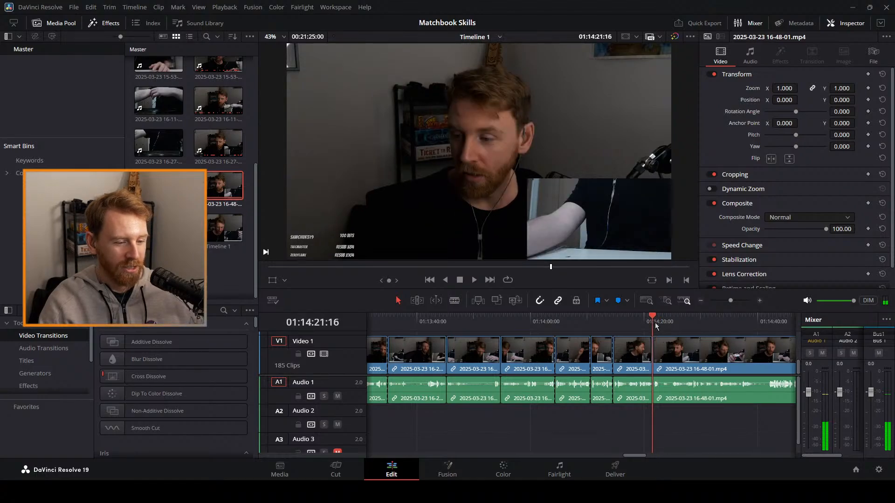
pyautogui.press('space')
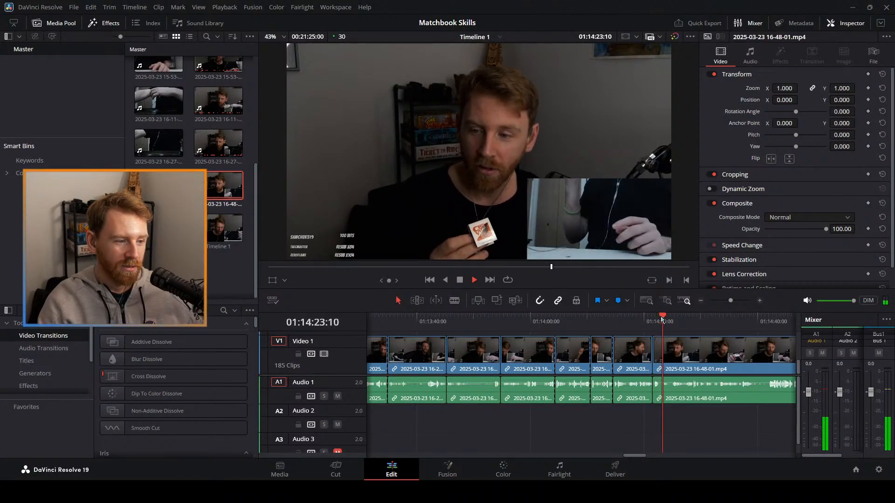
pyautogui.click(713, 318)
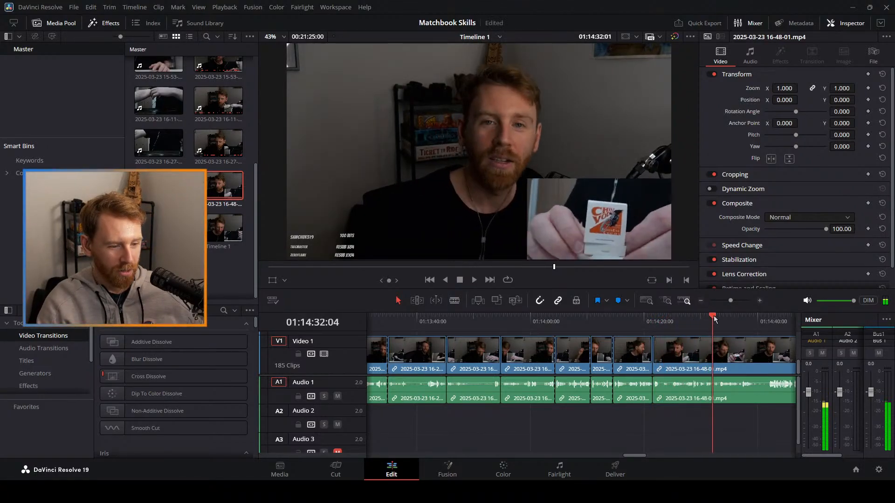
pyautogui.moveTo(714, 317); pyautogui.dragTo(723, 302)
pyautogui.click(581, 320)
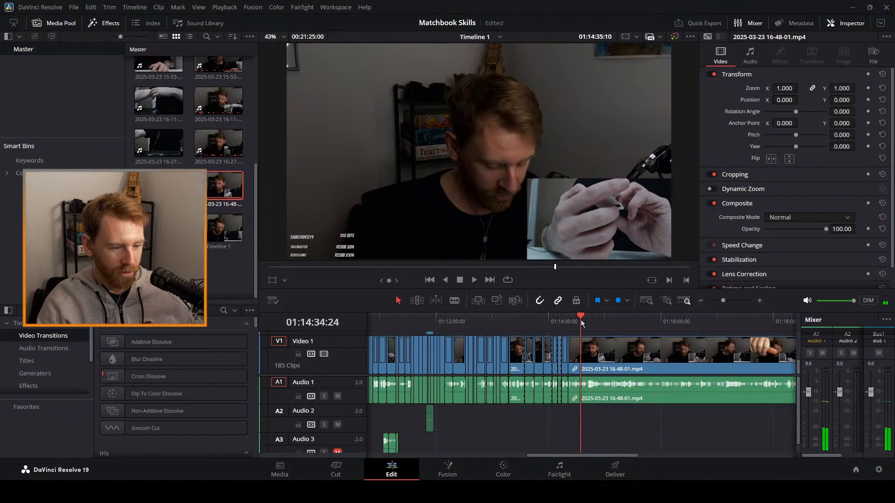
pyautogui.moveTo(580, 320); pyautogui.dragTo(649, 320)
pyautogui.moveTo(668, 323); pyautogui.dragTo(748, 329)
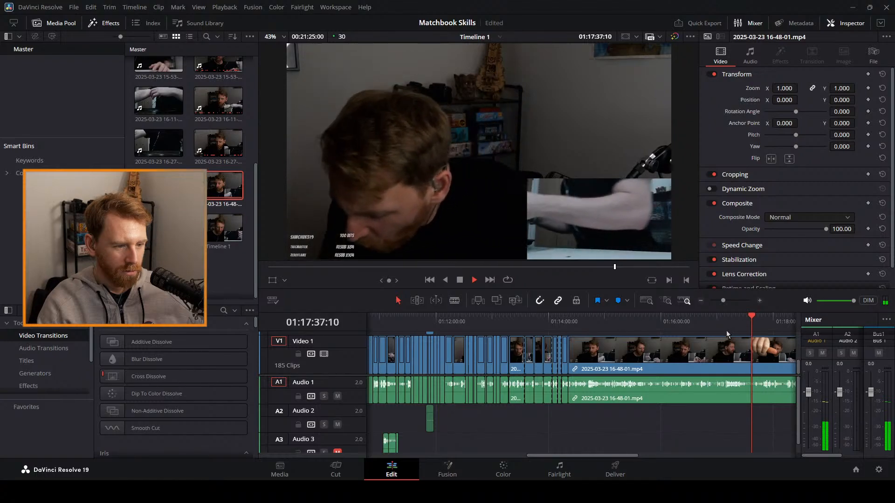
# Shift the 16-48-01 clip about 11 seconds later and extend the end of the preceding 16-27-37 clip to about 01:14:26.
pyautogui.click(572, 328)
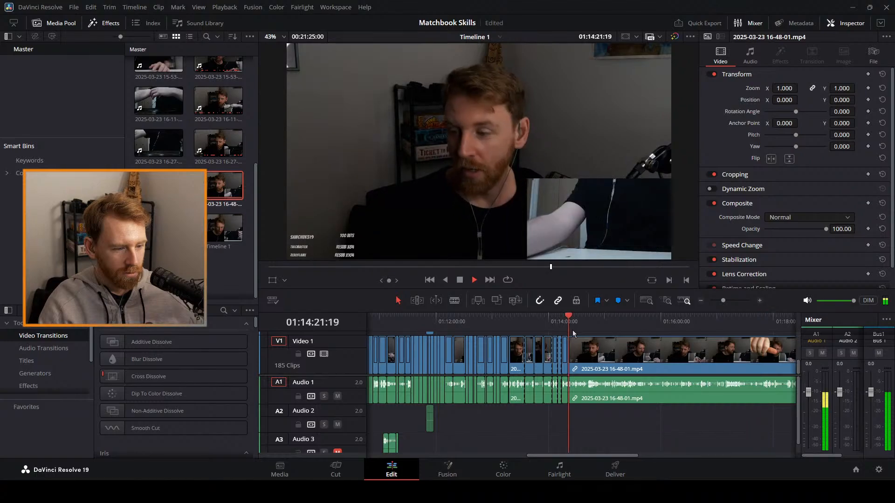
pyautogui.moveTo(727, 303); pyautogui.dragTo(734, 301)
pyautogui.click(531, 329)
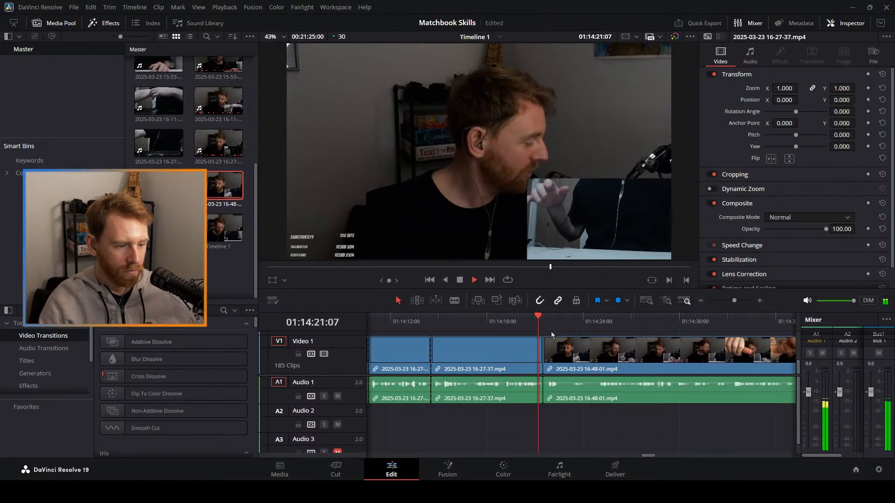
pyautogui.press('space')
pyautogui.moveTo(569, 356); pyautogui.dragTo(617, 355)
pyautogui.press('space')
# Split the extended 16-27-37 clip at about 01:14:24, delete its remainder, and move the 16-48-01 clip back against the cut.
pyautogui.press('b')
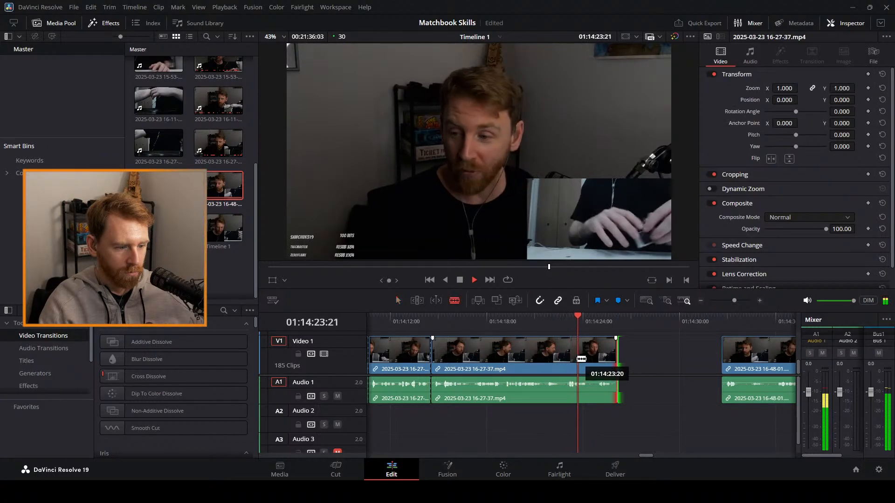
pyautogui.click(590, 356)
pyautogui.press('a')
pyautogui.click(614, 363)
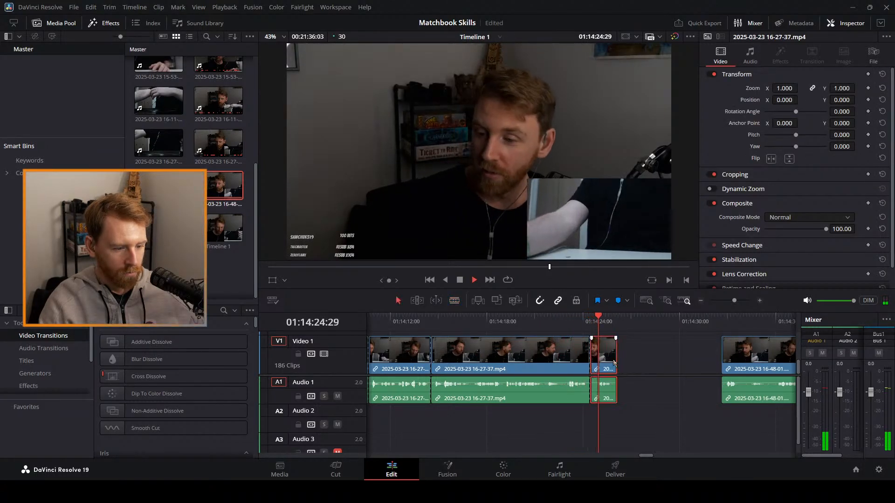
pyautogui.press('Delete')
pyautogui.moveTo(727, 358); pyautogui.dragTo(622, 360)
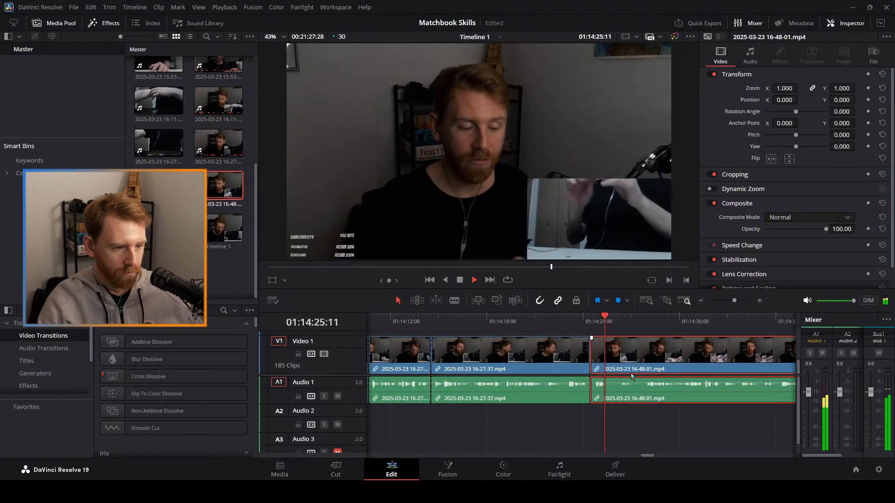
# Split the 16-48-01 clip at about 01:14:28 and 01:14:50, and delete the section between the cuts.
pyautogui.press('b')
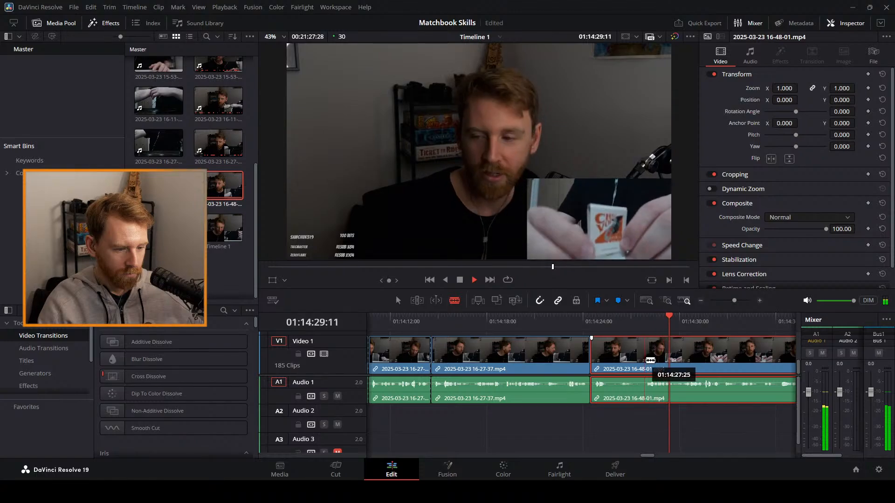
pyautogui.click(650, 360)
pyautogui.press('space')
pyautogui.moveTo(734, 301); pyautogui.dragTo(725, 300)
pyautogui.moveTo(581, 324); pyautogui.dragTo(590, 326)
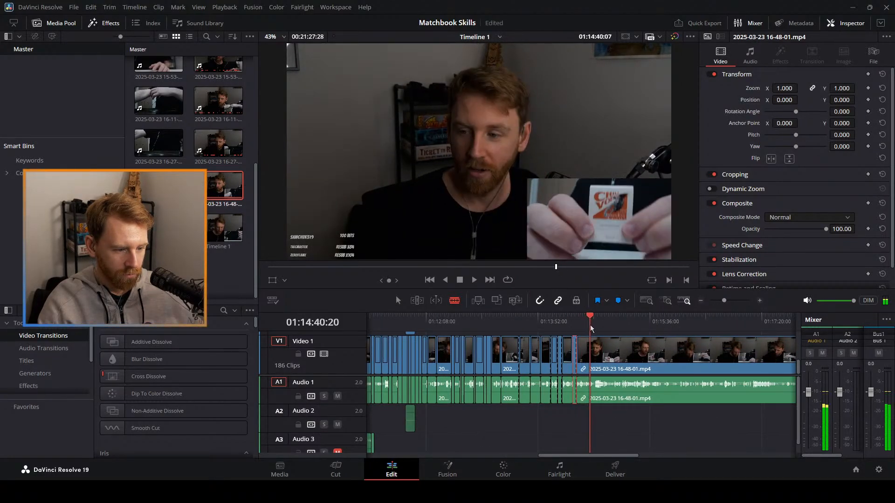
pyautogui.press('space')
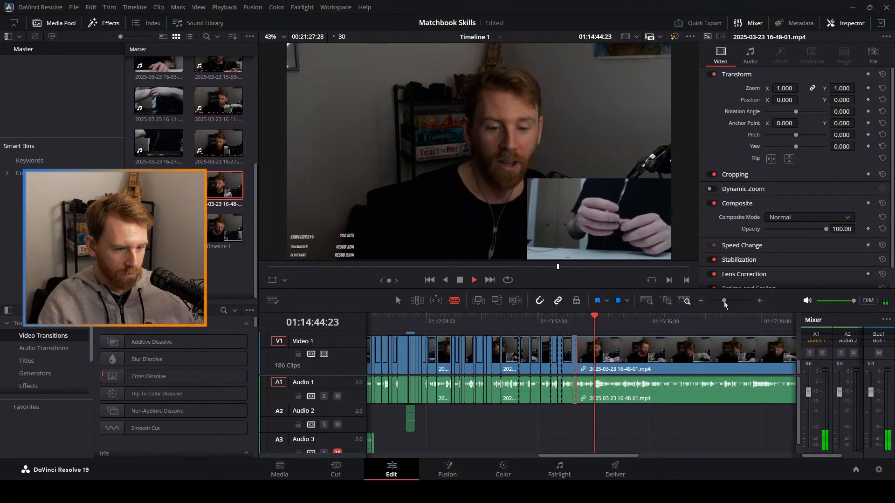
pyautogui.moveTo(723, 300); pyautogui.dragTo(731, 301)
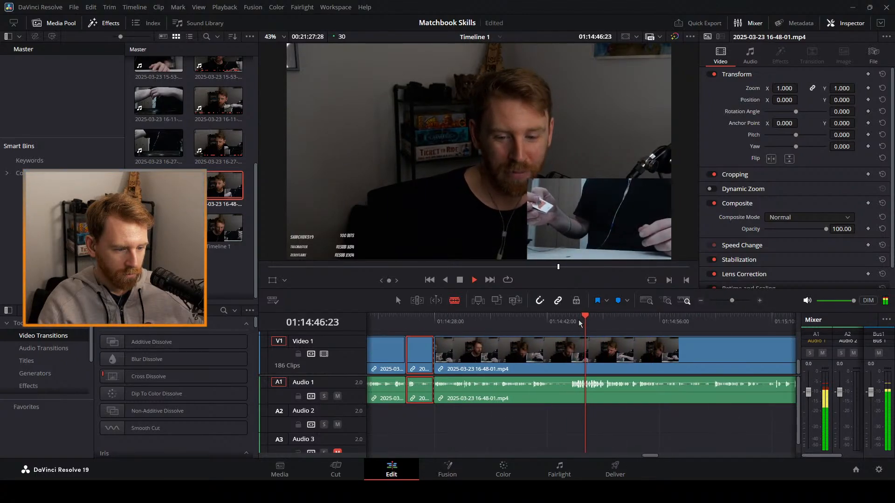
pyautogui.moveTo(600, 321)
pyautogui.mouseDown()
pyautogui.moveTo(620, 321)
pyautogui.moveTo(609, 321)
pyautogui.mouseUp()
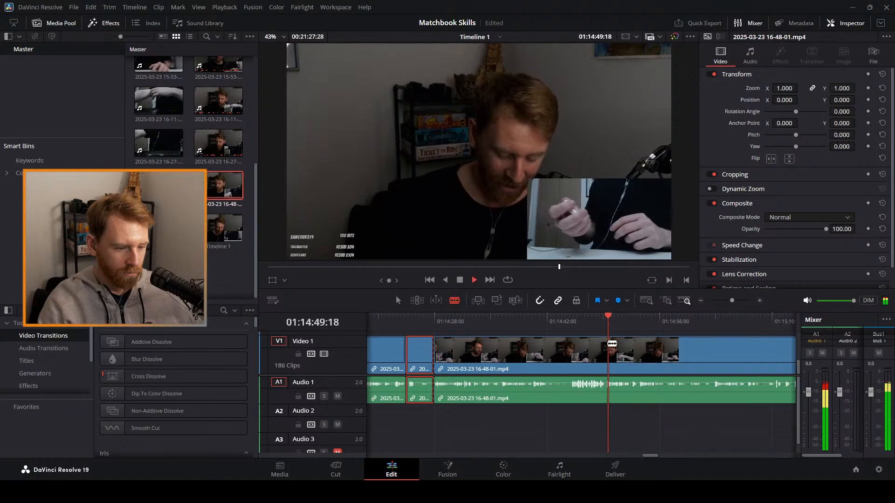
pyautogui.press('space')
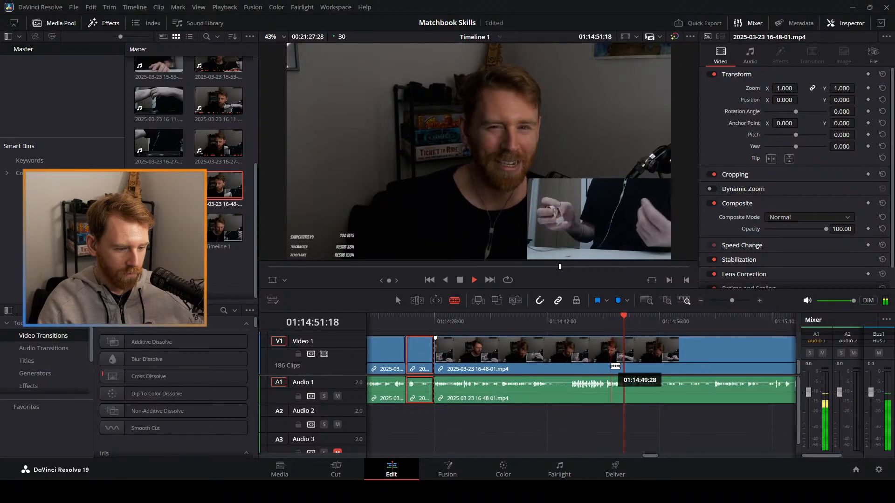
pyautogui.press('a')
# Split the short 16-48-01 segment just before its end at about 01:14:27:21 and delete the leftover sliver.
pyautogui.click(429, 323)
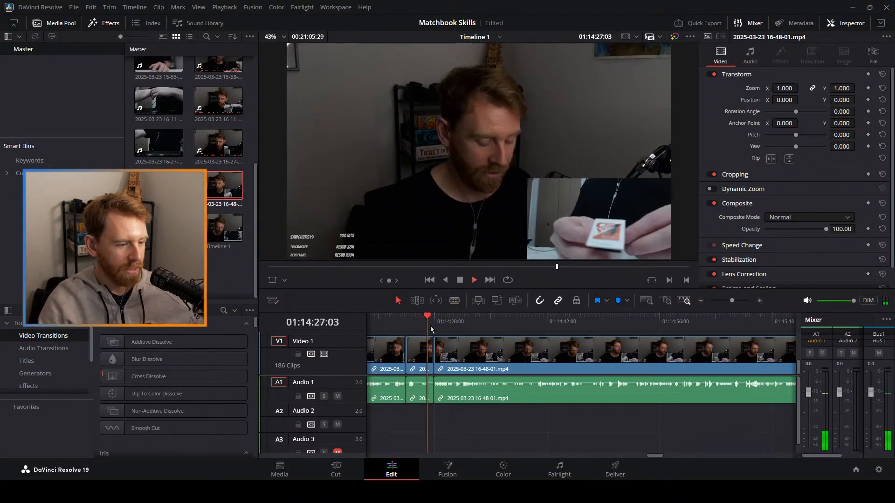
pyautogui.press('space')
pyautogui.click(407, 321)
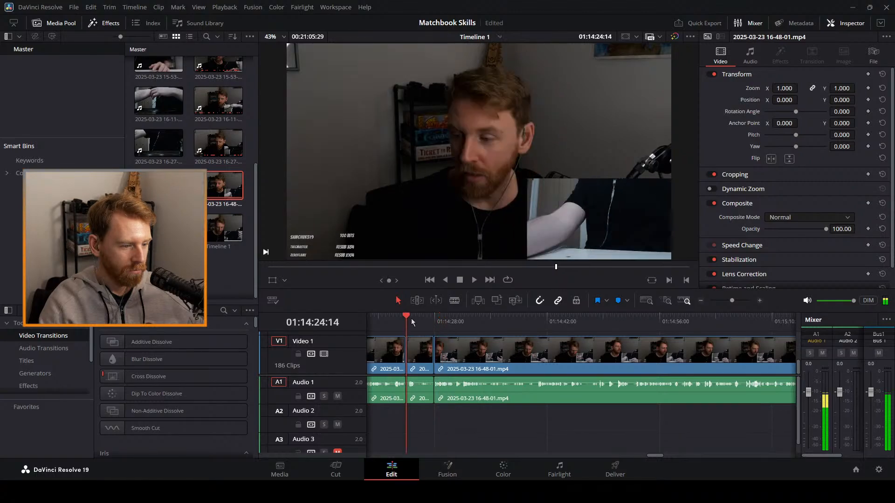
pyautogui.press('b')
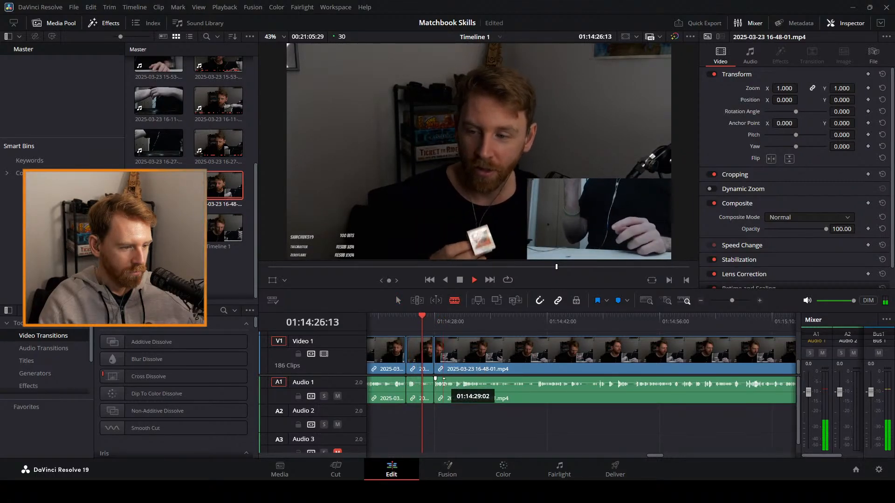
pyautogui.press('space')
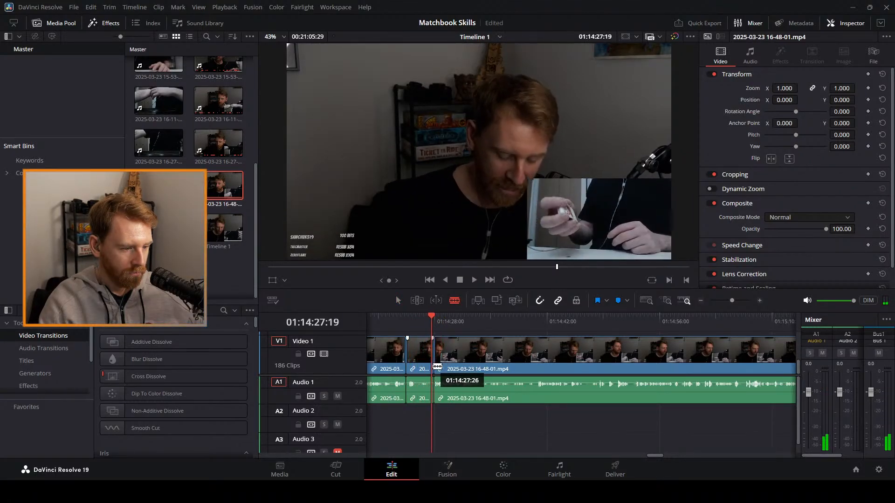
pyautogui.click(436, 366)
pyautogui.press('a')
pyautogui.press('space')
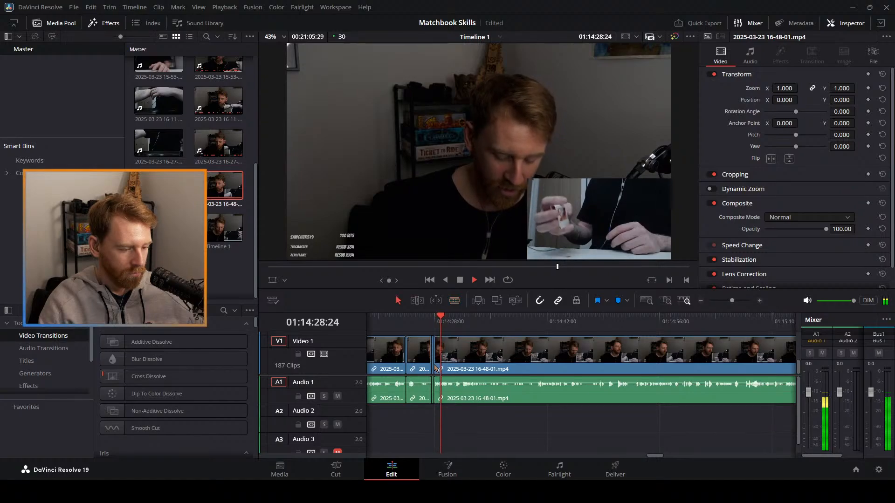
pyautogui.hotkey('ctrl', 'z')
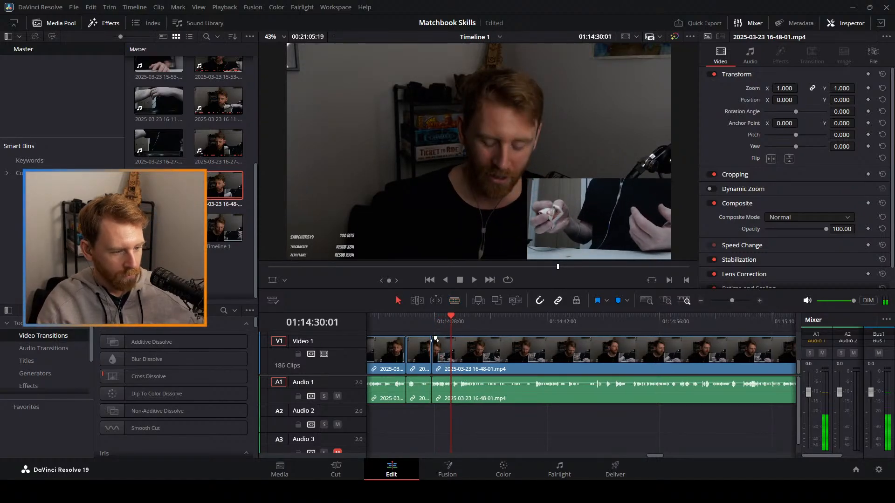
# Split the last clip at about 01:14:39 and 01:14:40, and delete the short section between the cuts.
pyautogui.click(424, 321)
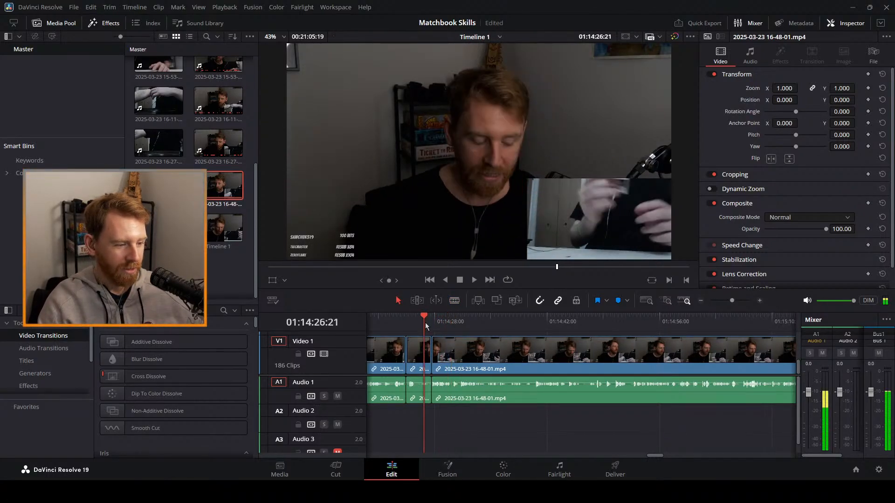
pyautogui.press('space')
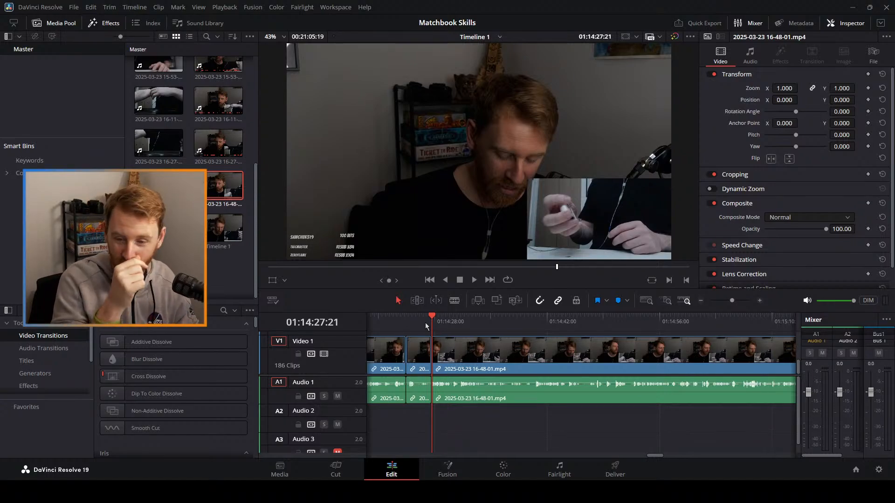
pyautogui.press('space')
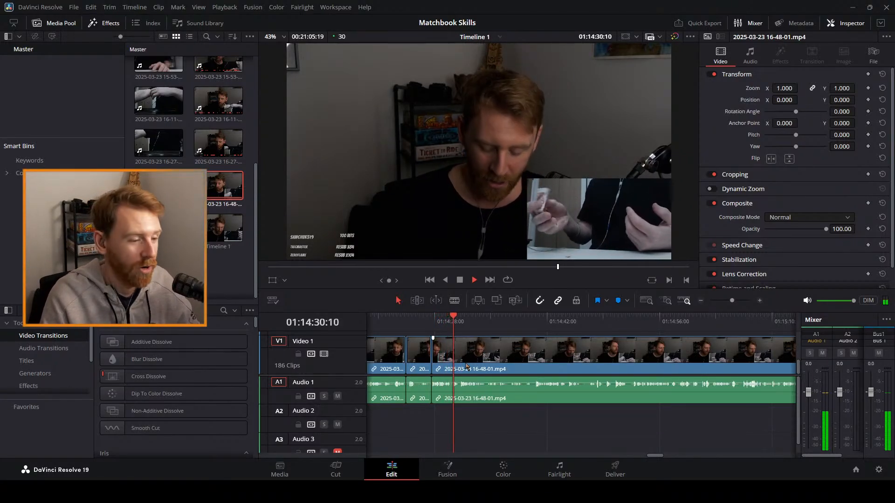
pyautogui.moveTo(462, 315); pyautogui.dragTo(506, 315)
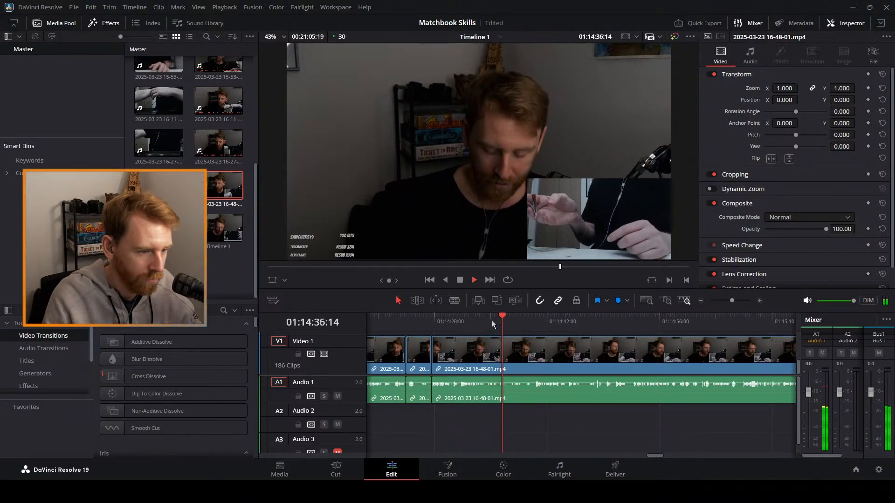
pyautogui.press('b')
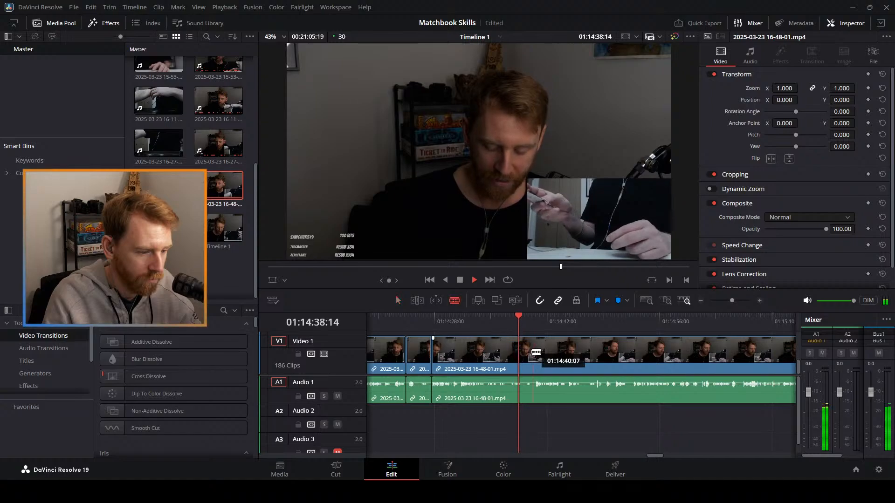
pyautogui.press('space')
pyautogui.click(526, 355)
pyautogui.click(536, 343)
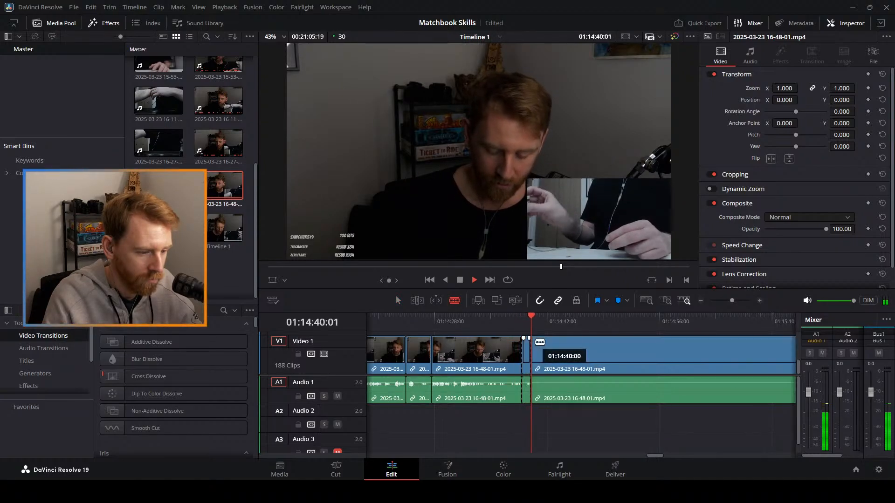
pyautogui.press('a')
pyautogui.click(525, 355)
pyautogui.press('Delete')
pyautogui.press('space')
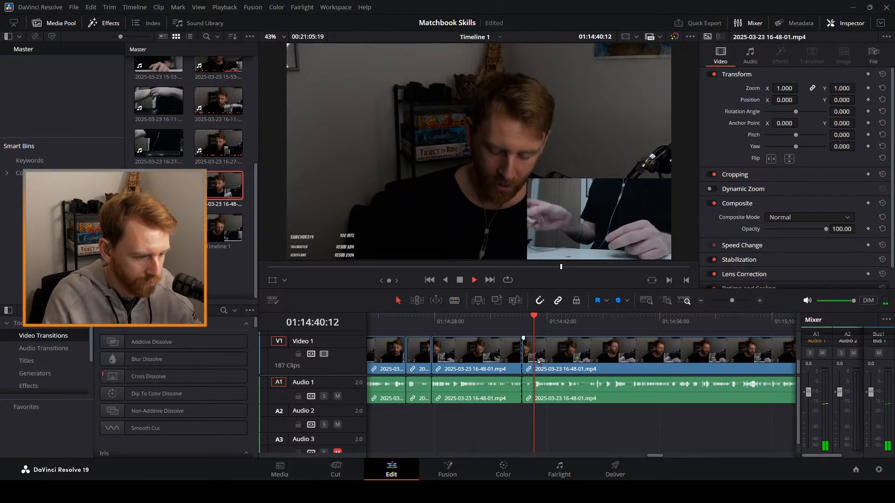
# Split the last 16-48-01 clip at 01:14:40:15 and delete the short section before the cut.
pyautogui.click(534, 318)
pyautogui.moveTo(732, 300); pyautogui.dragTo(737, 301)
pyautogui.press('space')
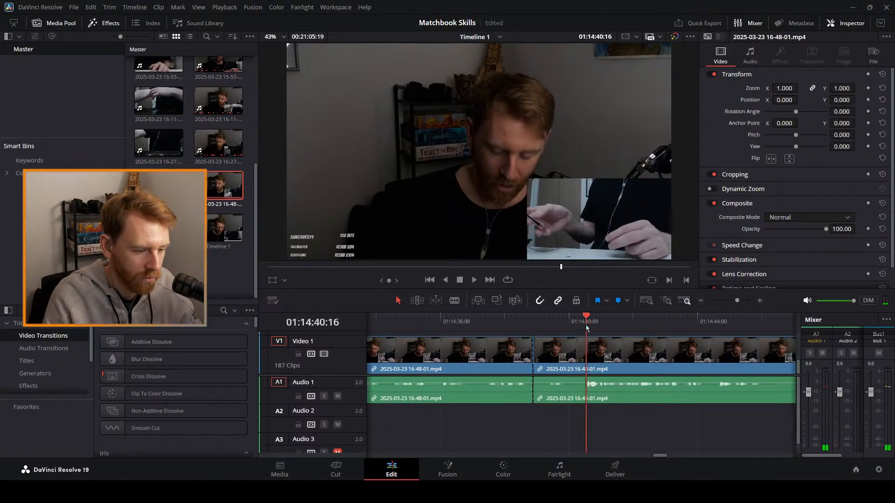
pyautogui.moveTo(586, 325); pyautogui.dragTo(584, 325)
pyautogui.press('b')
pyautogui.click(585, 366)
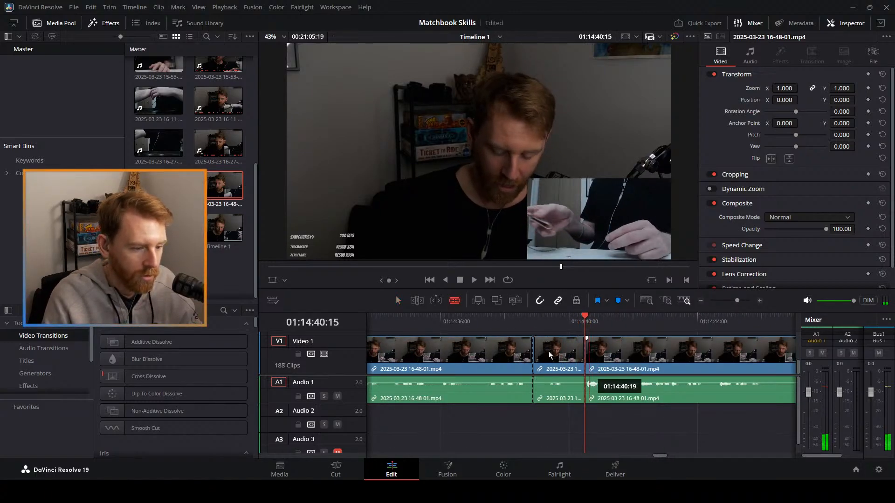
pyautogui.press('a')
pyautogui.click(549, 355)
pyautogui.press('space')
pyautogui.press('Delete')
pyautogui.click(509, 326)
pyautogui.press('space')
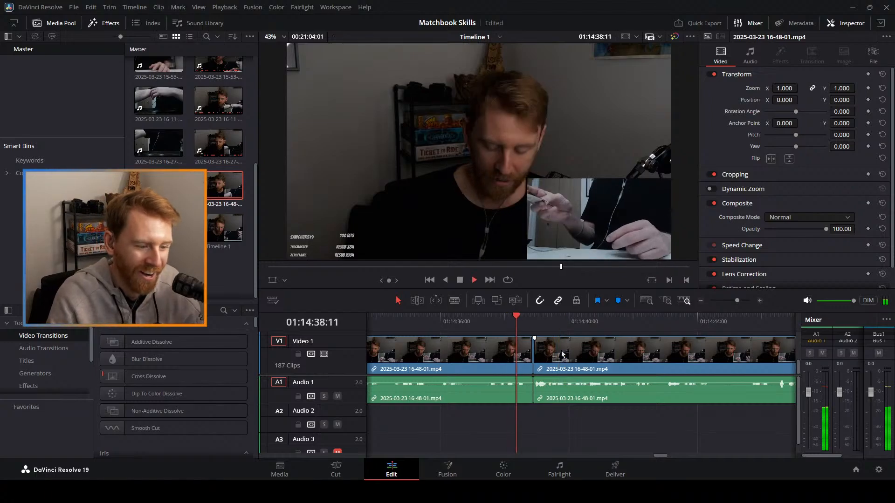
# Split the last 16-48-01 clip at about 01:14:44:23.
pyautogui.moveTo(737, 301); pyautogui.dragTo(732, 303)
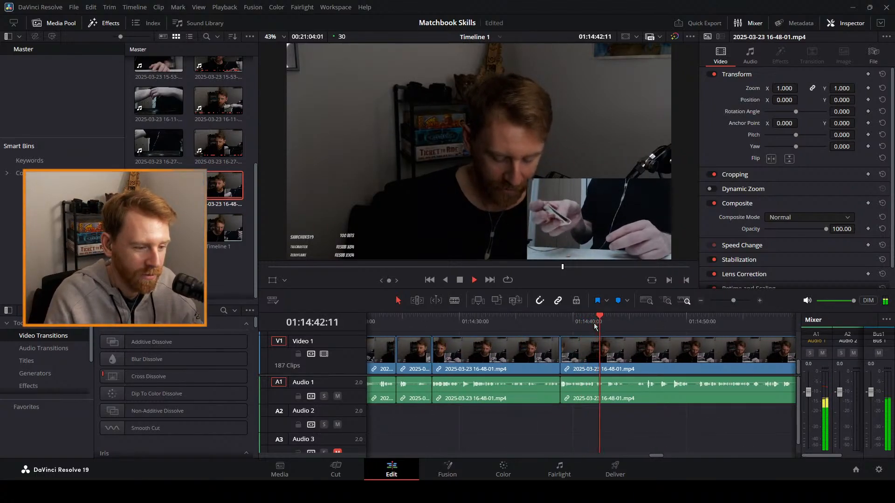
pyautogui.press('b')
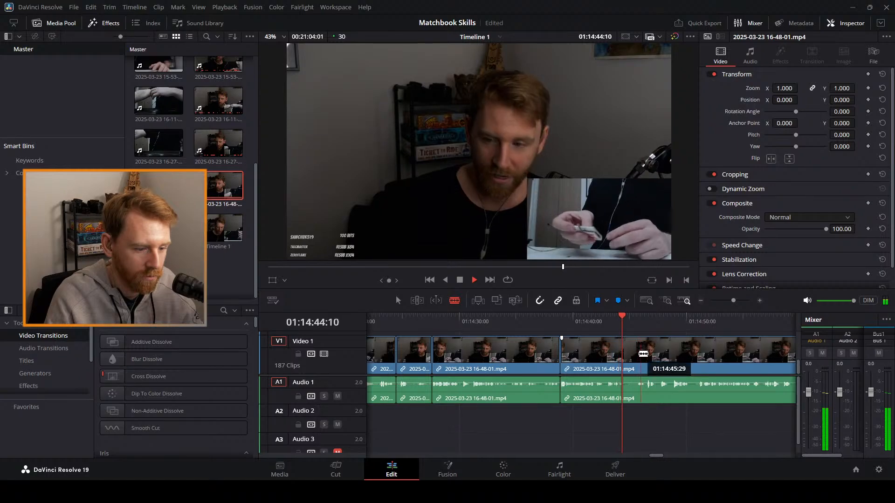
pyautogui.click(629, 358)
pyautogui.click(700, 301)
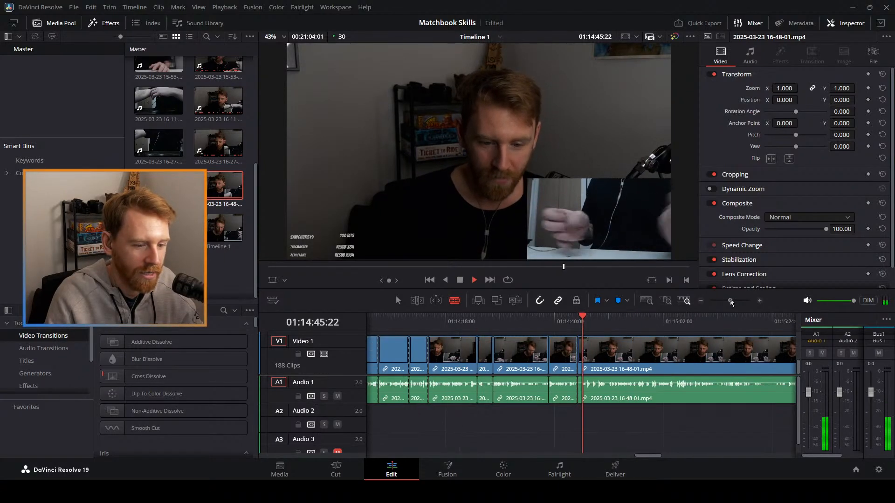
pyautogui.click(700, 301)
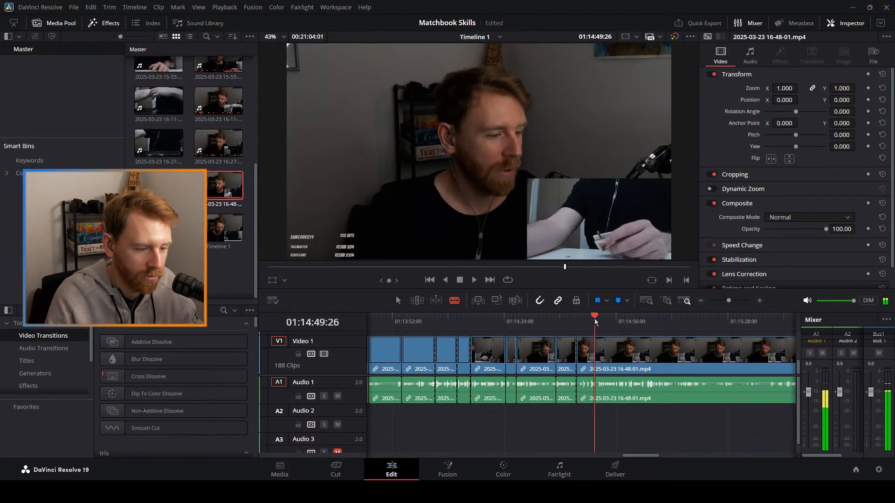
# Split the remaining 16-48-01 footage at about 01:15:15, delete the section back to the previous cut, and play back the join.
pyautogui.moveTo(600, 321); pyautogui.dragTo(627, 323)
pyautogui.press('space')
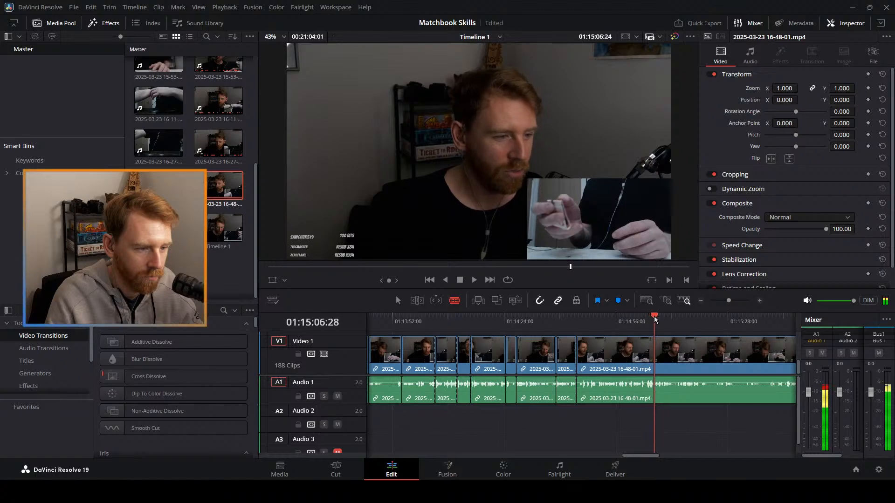
pyautogui.moveTo(655, 319); pyautogui.dragTo(679, 321)
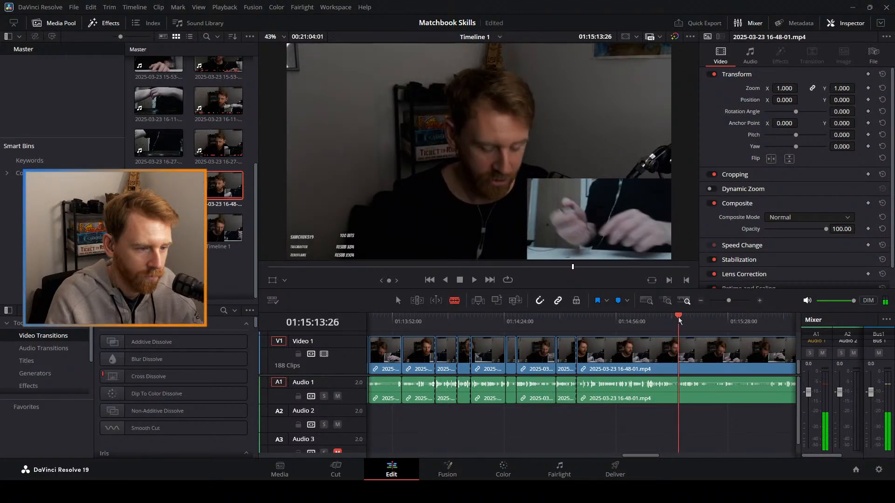
pyautogui.press('space')
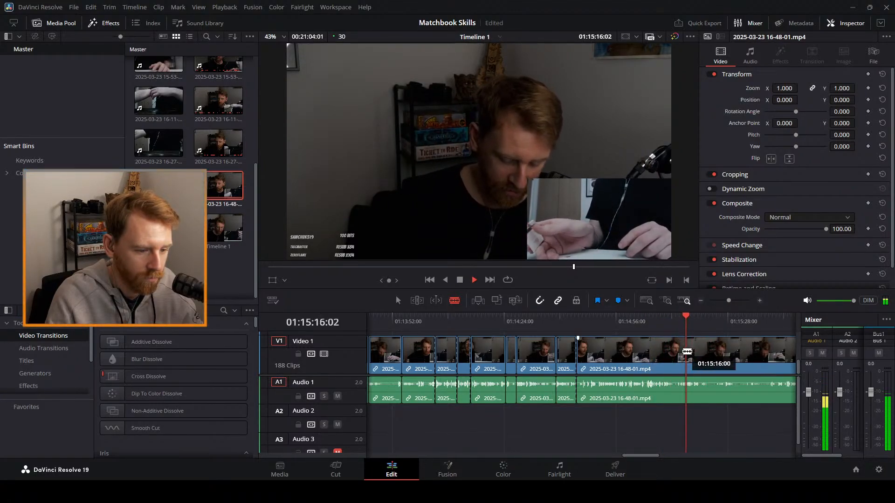
pyautogui.moveTo(729, 300); pyautogui.dragTo(736, 300)
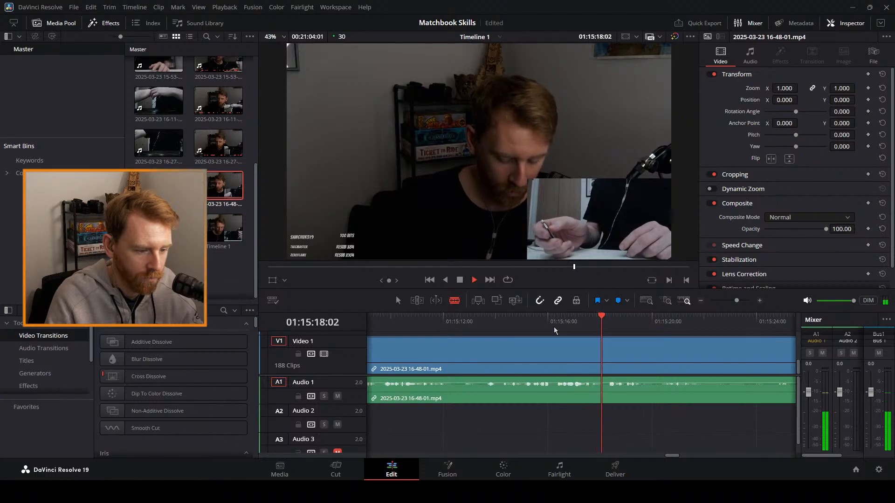
pyautogui.moveTo(556, 322); pyautogui.dragTo(523, 321)
pyautogui.press('space')
pyautogui.click(526, 348)
pyautogui.press('a')
pyautogui.click(516, 344)
pyautogui.press('Delete')
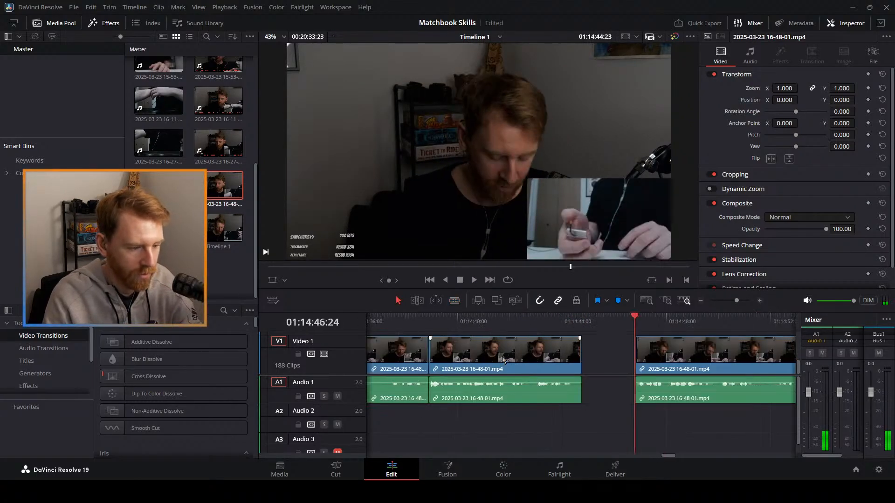
pyautogui.click(410, 321)
pyautogui.press('space')
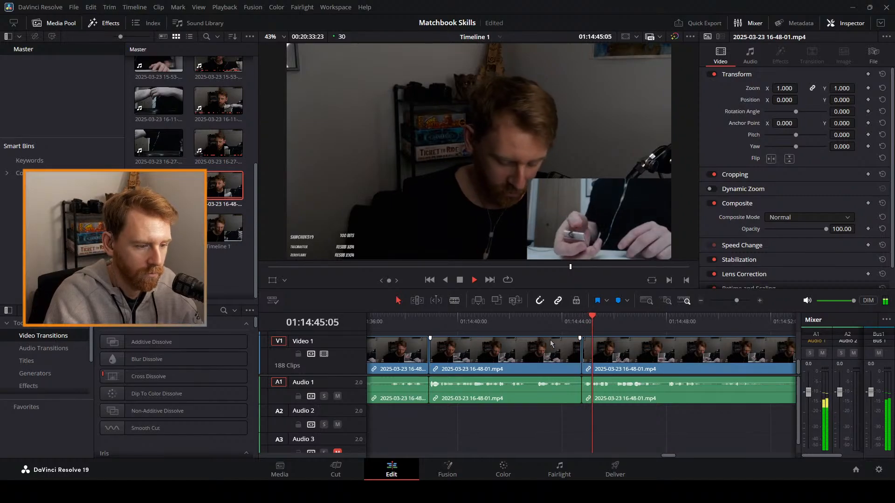
pyautogui.press('space')
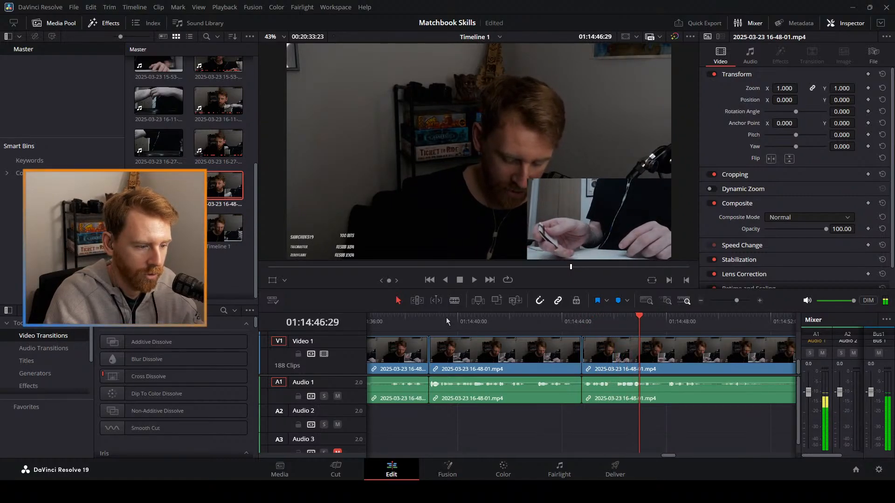
# Try splitting the segment before the latest join at 01:14:41:01 and deleting the part after the split.
pyautogui.click(446, 321)
pyautogui.press('space')
pyautogui.press('b')
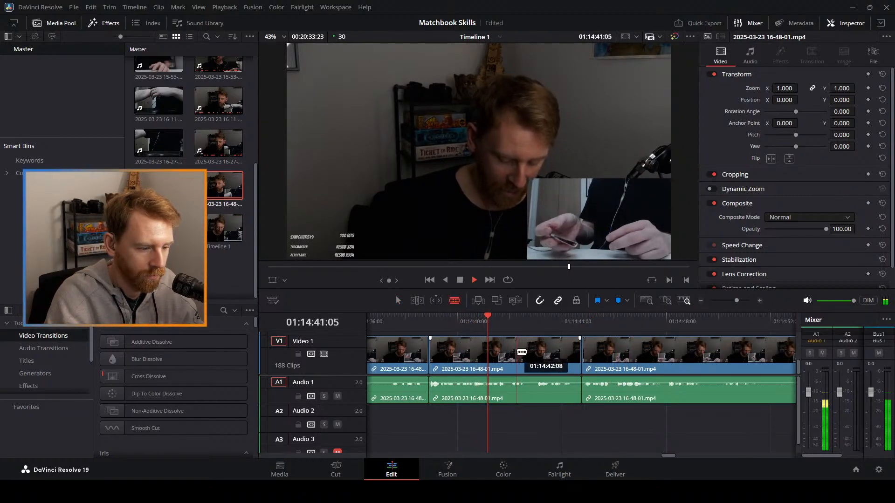
pyautogui.click(467, 326)
pyautogui.press('space')
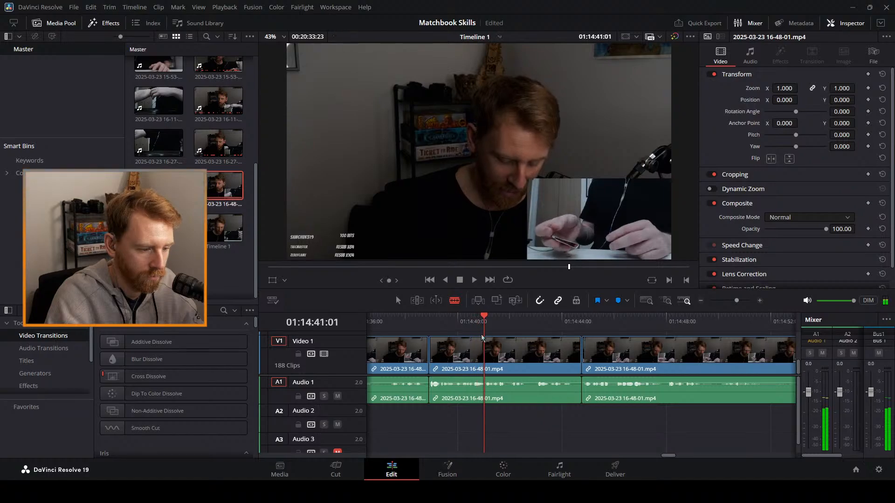
pyautogui.click(484, 343)
pyautogui.press('space')
pyautogui.press('a')
pyautogui.click(543, 352)
pyautogui.press('Delete')
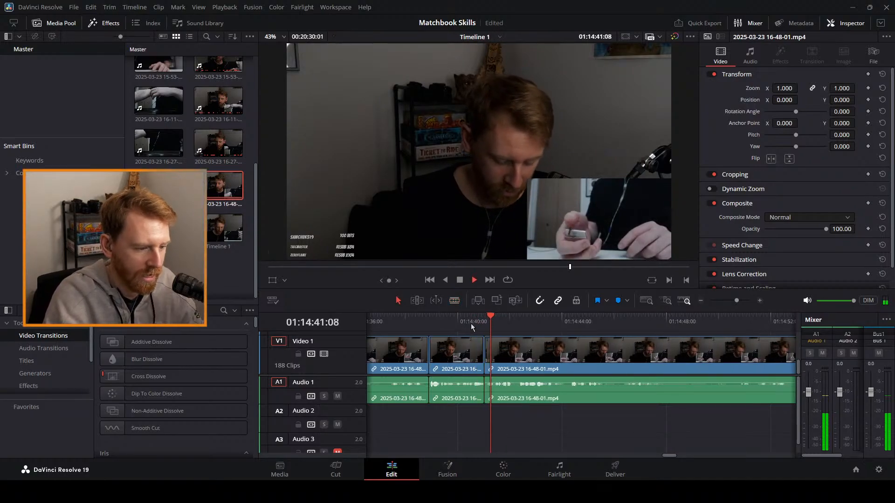
# Play back the new join, and try removing the short segment that ends at 01:14:41:01.
pyautogui.click(471, 323)
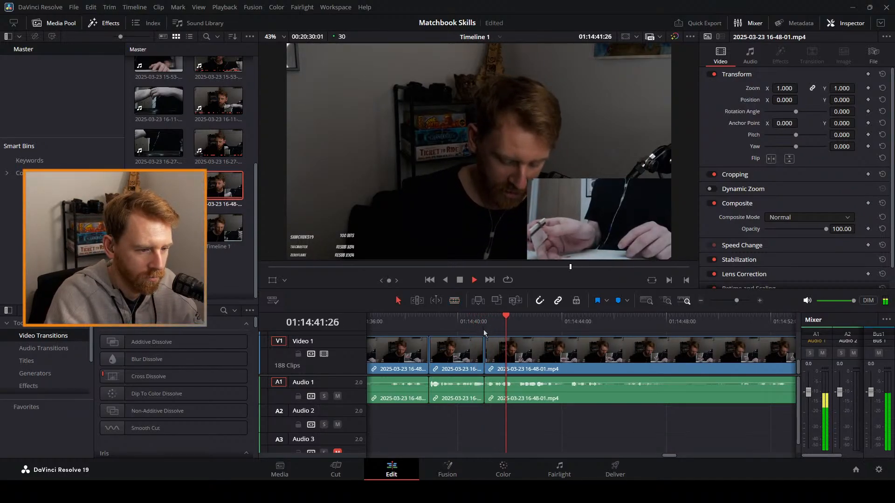
pyautogui.click(408, 319)
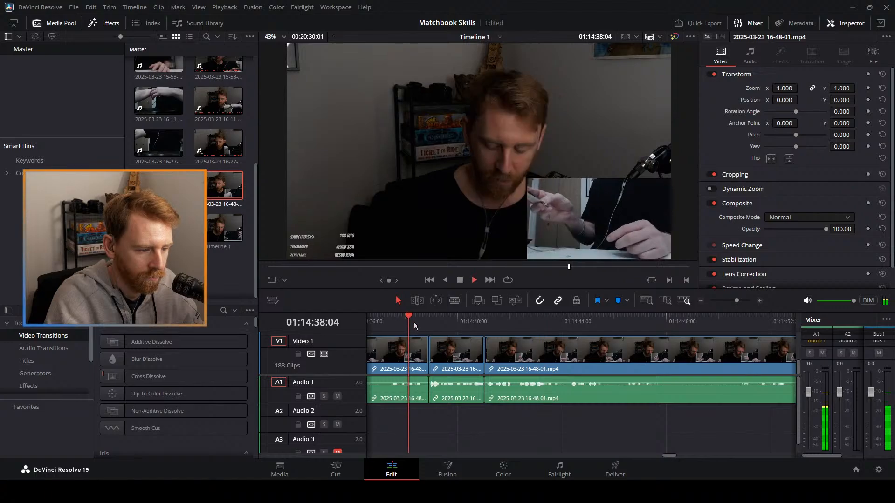
pyautogui.press('space')
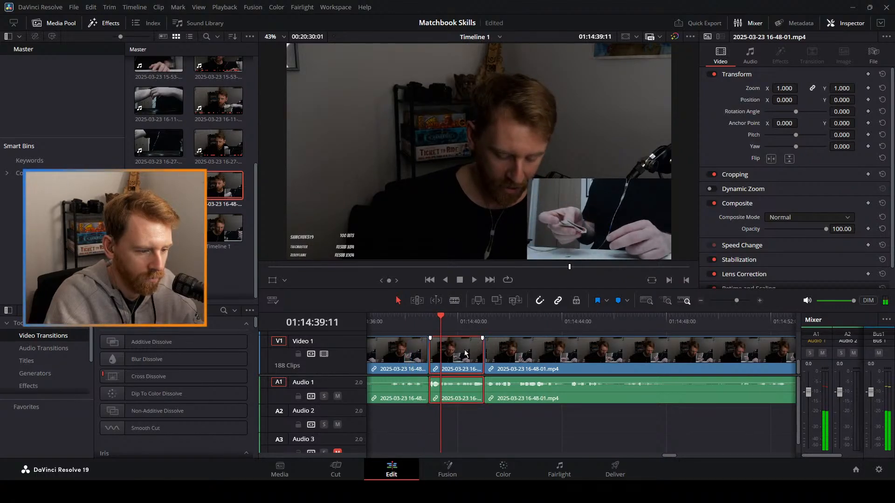
pyautogui.press('BackSpace')
pyautogui.click(404, 316)
pyautogui.press('space')
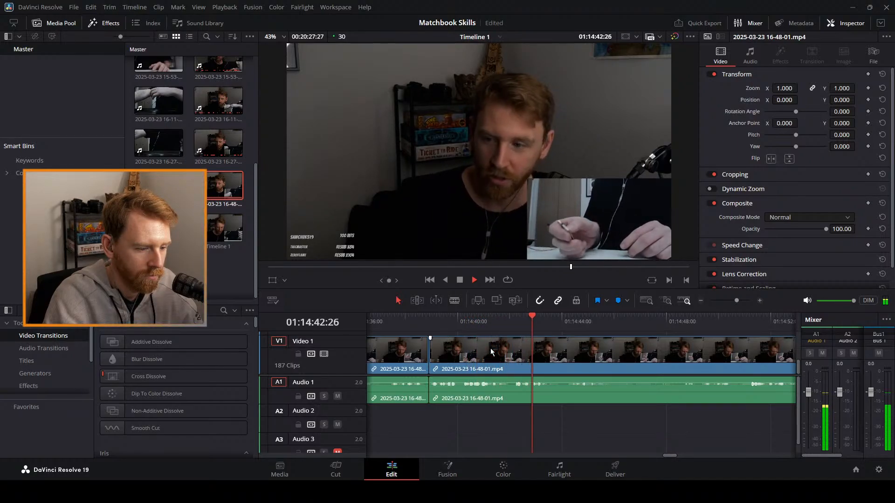
# Undo the last two segment deletions and the split at 01:14:41:01.
pyautogui.press('space')
pyautogui.hotkey('ctrl', 'z')
pyautogui.hotkey('ctrl', 'z')
pyautogui.click(421, 328)
pyautogui.press('space')
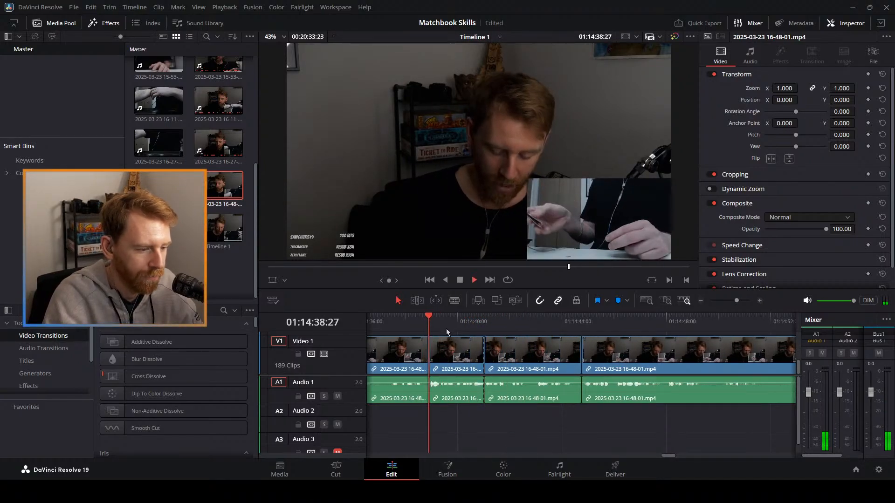
pyautogui.hotkey('ctrl', 'z')
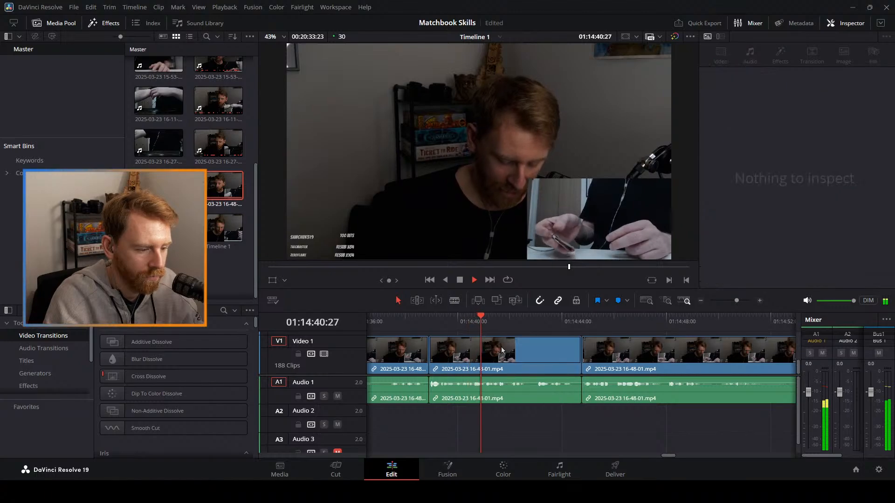
pyautogui.hotkey('ctrl', 'z')
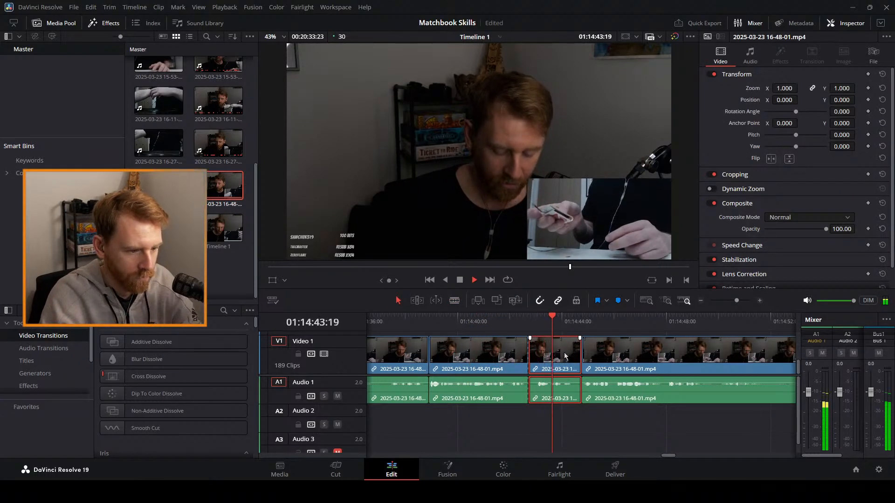
# Delete the short section between about 01:14:42:22 and 01:14:44:23, and split the last clip at about 01:14:47:16.
pyautogui.press('Delete')
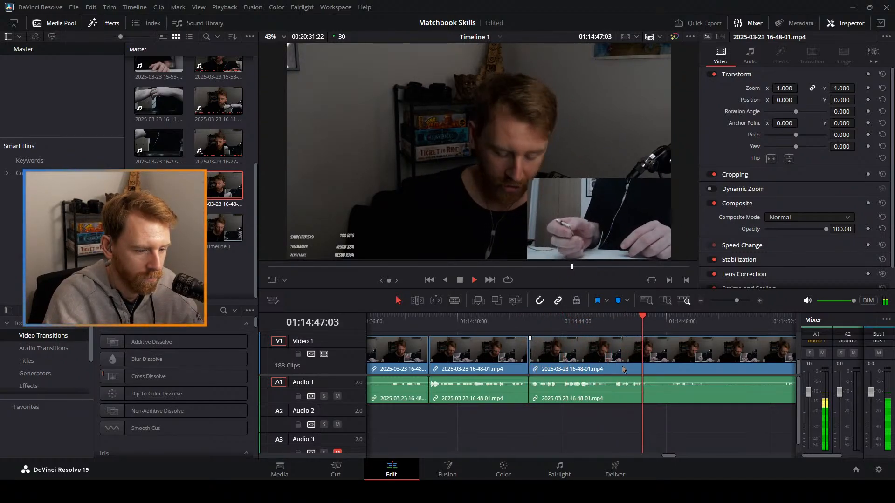
pyautogui.press('b')
pyautogui.press('space')
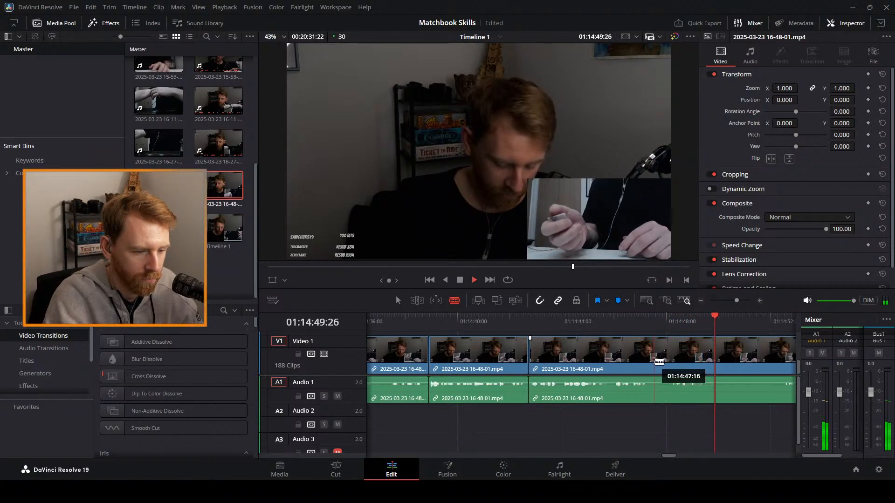
pyautogui.click(655, 363)
pyautogui.press('space')
pyautogui.press('a')
# Split the last clip at about 01:15:07:22, delete the section back to the previous cut, and play back the join.
pyautogui.moveTo(737, 300); pyautogui.dragTo(735, 298)
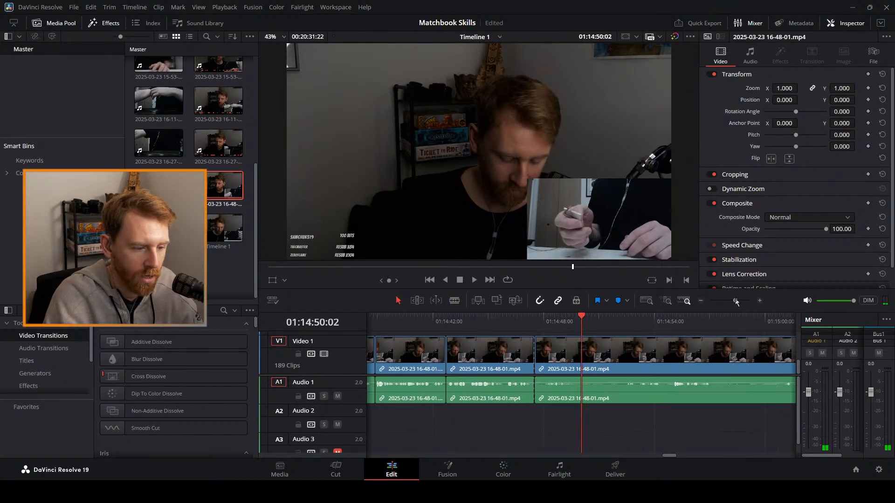
pyautogui.press('space')
pyautogui.moveTo(593, 318); pyautogui.dragTo(672, 327)
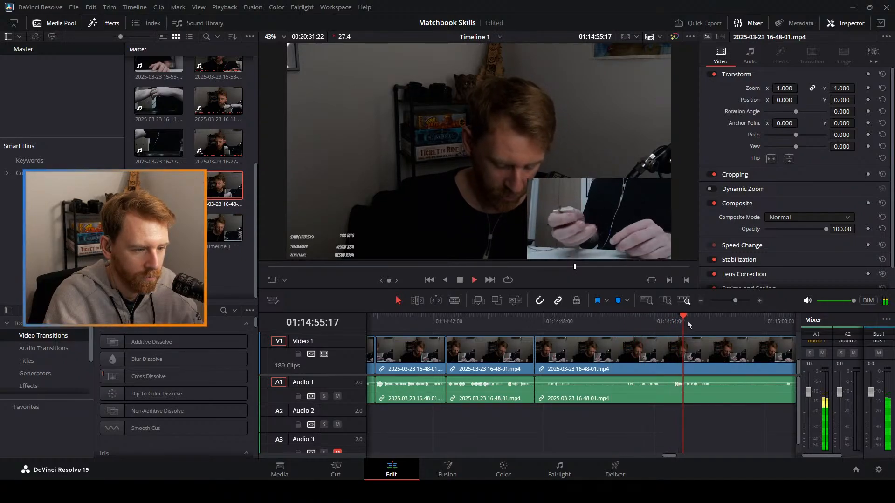
pyautogui.click(744, 319)
pyautogui.moveTo(735, 300); pyautogui.dragTo(725, 300)
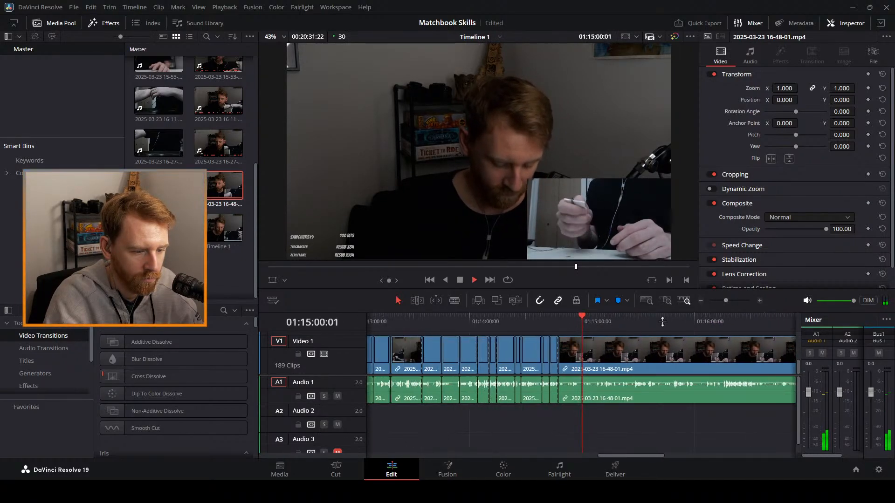
pyautogui.moveTo(581, 323)
pyautogui.mouseDown()
pyautogui.moveTo(569, 327)
pyautogui.moveTo(595, 328)
pyautogui.mouseUp()
pyautogui.press('space')
pyautogui.moveTo(734, 301); pyautogui.dragTo(735, 302)
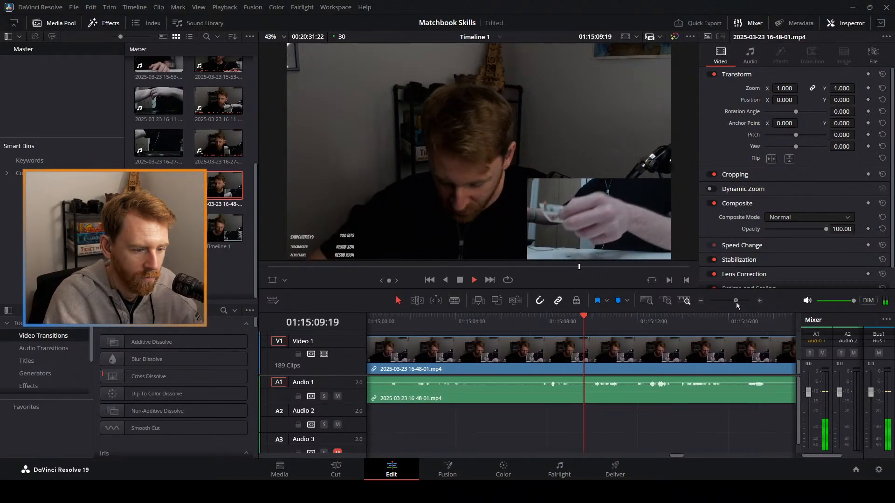
pyautogui.press('b')
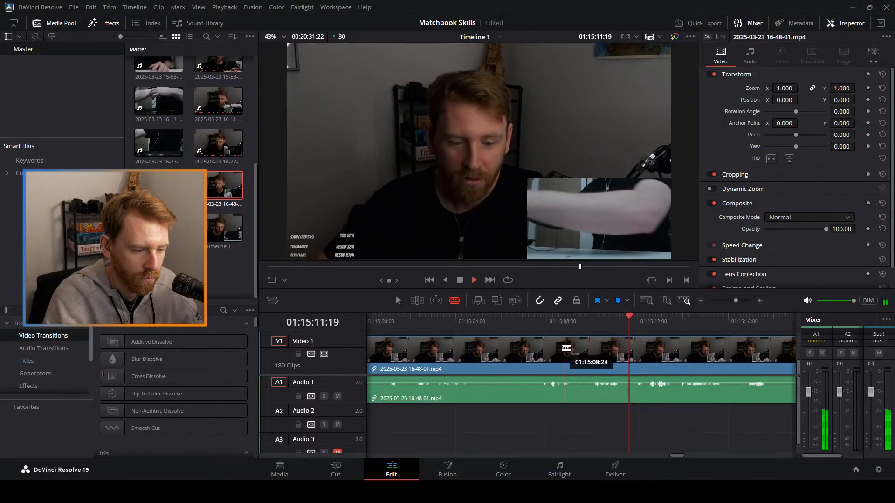
pyautogui.press('a')
pyautogui.moveTo(547, 320)
pyautogui.mouseDown()
pyautogui.moveTo(535, 320)
pyautogui.moveTo(550, 321)
pyautogui.moveTo(543, 324)
pyautogui.mouseUp()
pyautogui.press('space')
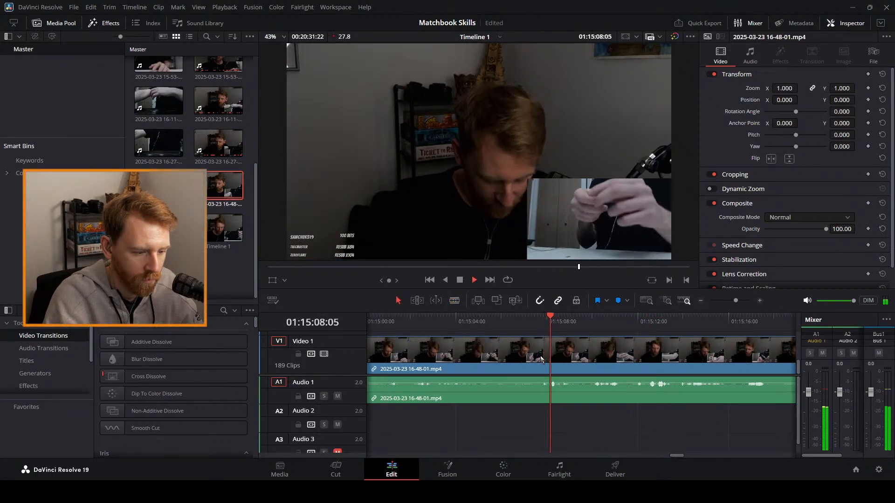
pyautogui.press('b')
pyautogui.click(541, 355)
pyautogui.press('a')
pyautogui.press('Delete')
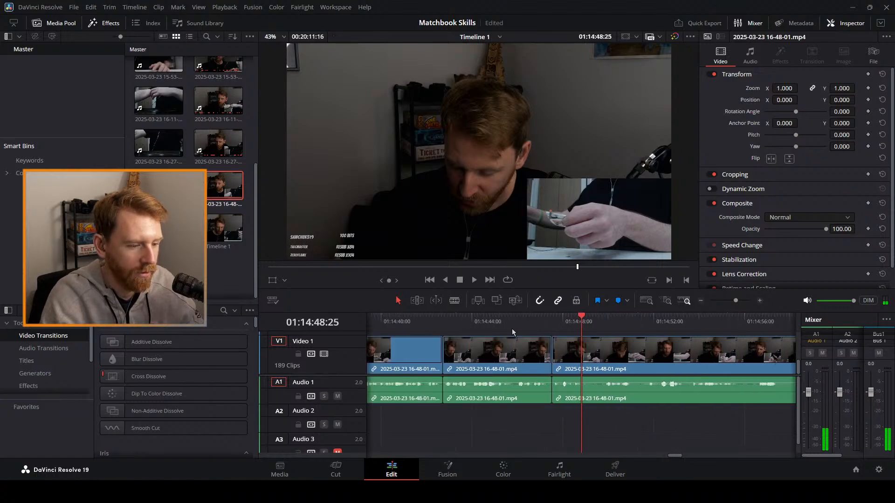
pyautogui.press('space')
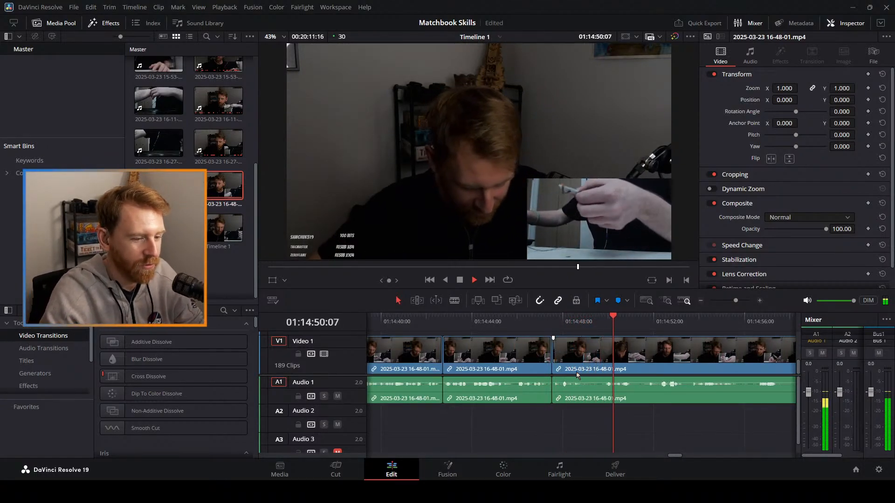
pyautogui.press('Up')
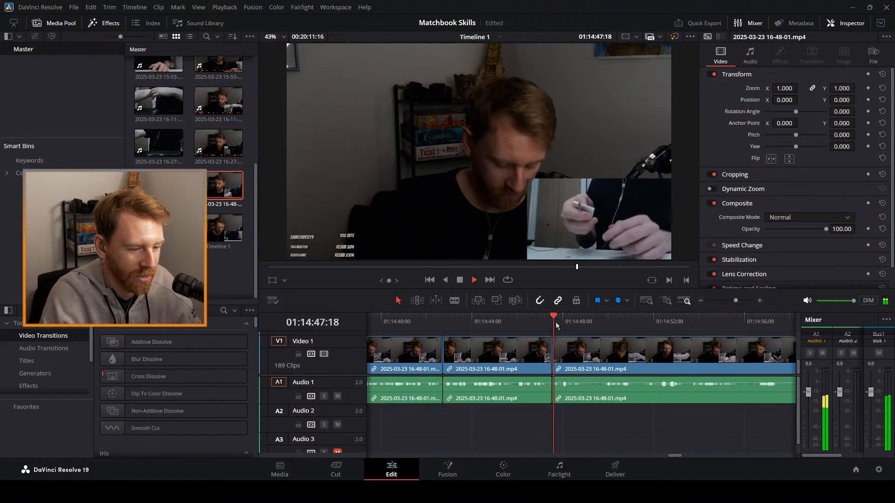
# Try a split in the last clip at about 01:14:49:10, play past it, and undo the split.
pyautogui.press('b')
pyautogui.click(601, 362)
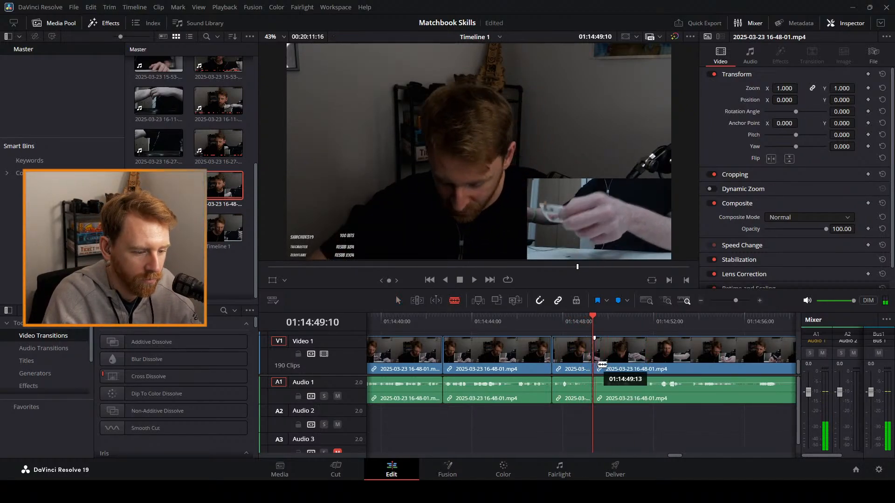
pyautogui.press('space')
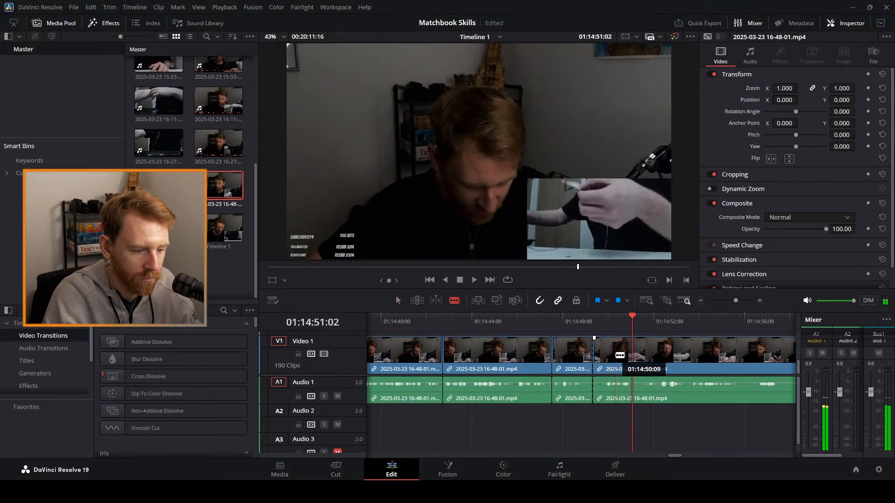
pyautogui.hotkey('ctrl', 'z')
pyautogui.click(562, 326)
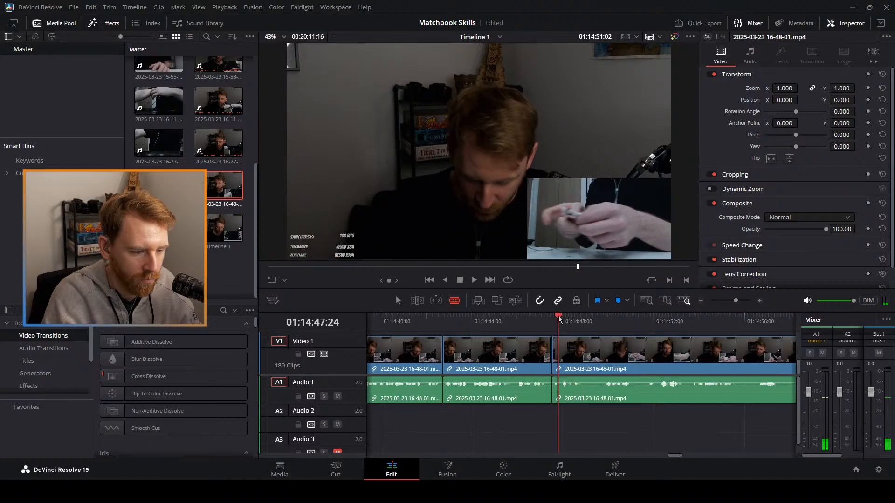
# Split the last clip at about 01:14:49:07 and 01:14:49:26, delete the piece between the cuts, and play back the join.
pyautogui.press('space')
pyautogui.click(603, 357)
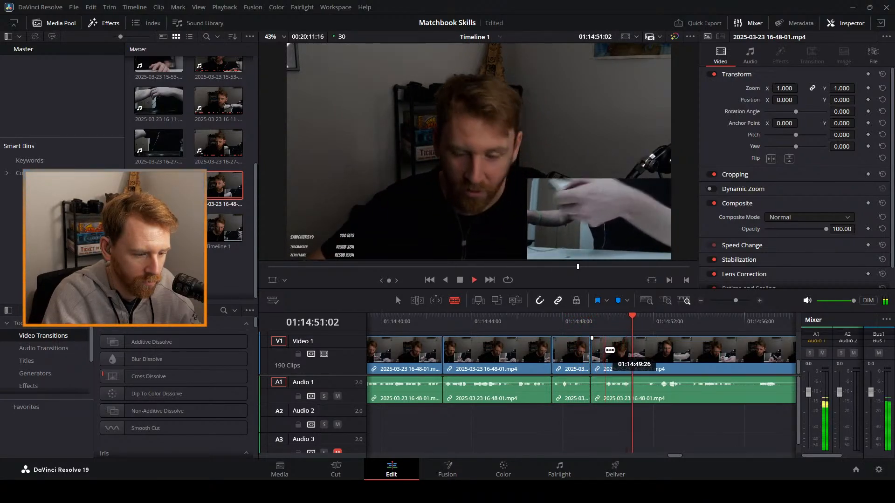
pyautogui.click(608, 352)
pyautogui.press('space')
pyautogui.press('a')
pyautogui.click(597, 347)
pyautogui.press('Delete')
pyautogui.click(566, 324)
pyautogui.press('space')
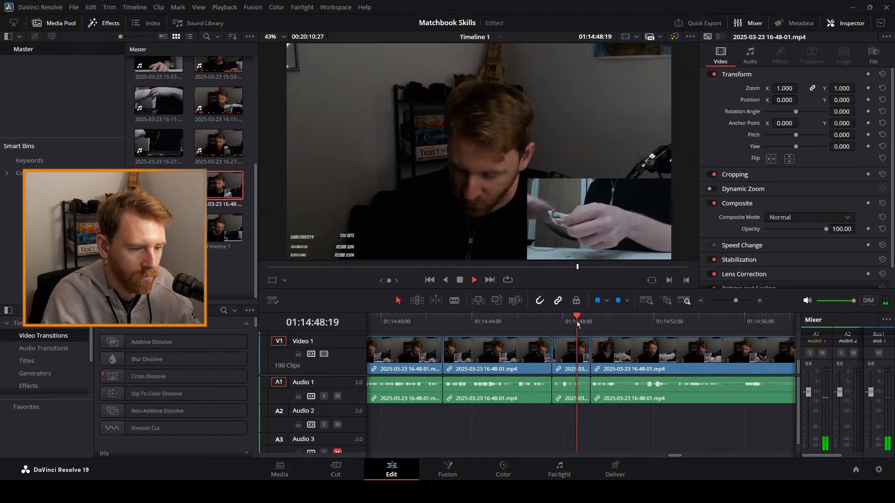
# Split the last clip at about 01:14:50:16 and play back the footage that follows.
pyautogui.press('b')
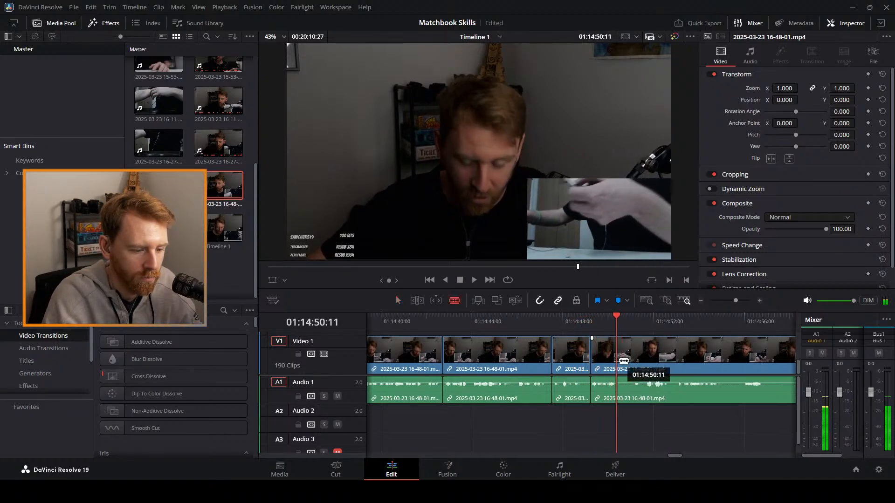
pyautogui.press('space')
pyautogui.click(622, 356)
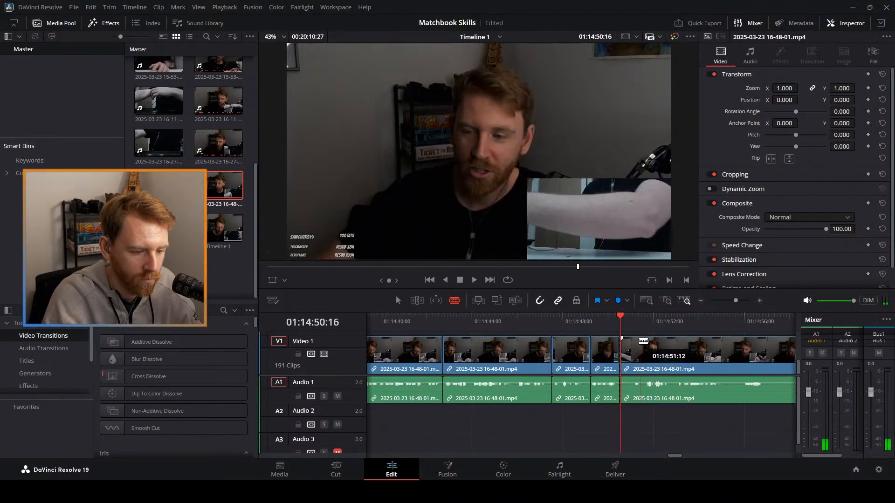
pyautogui.press('space')
pyautogui.press('space')
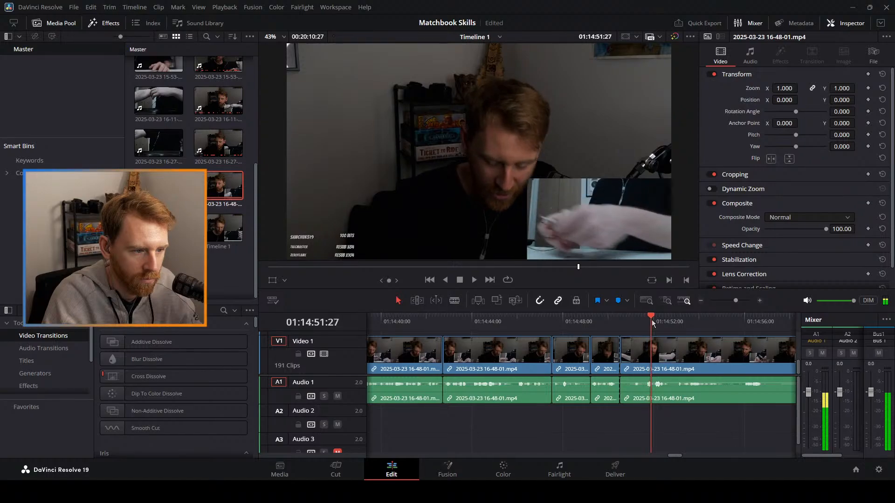
# Replay the footage around 01:14:51:20 and split the last clip at about 01:14:51:16.
pyautogui.press('a')
pyautogui.moveTo(659, 325)
pyautogui.mouseDown()
pyautogui.moveTo(716, 330)
pyautogui.moveTo(645, 328)
pyautogui.mouseUp()
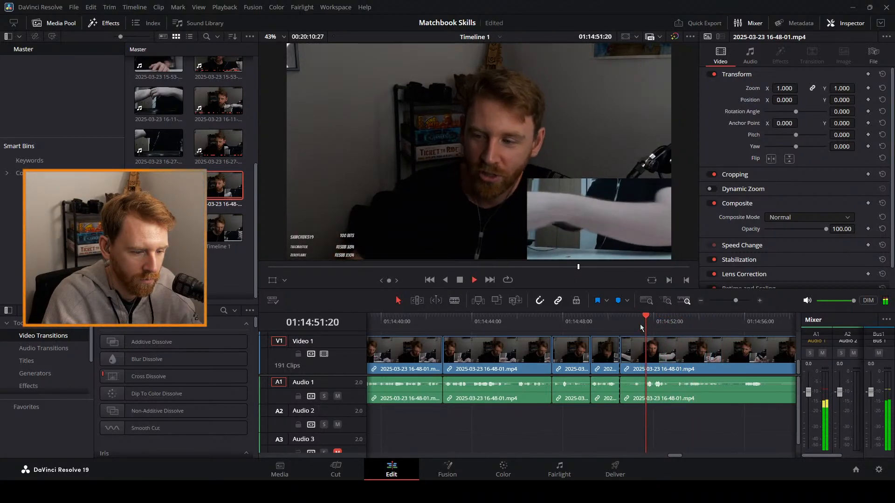
pyautogui.press('space')
pyautogui.press('space')
pyautogui.press('space')
pyautogui.press('b')
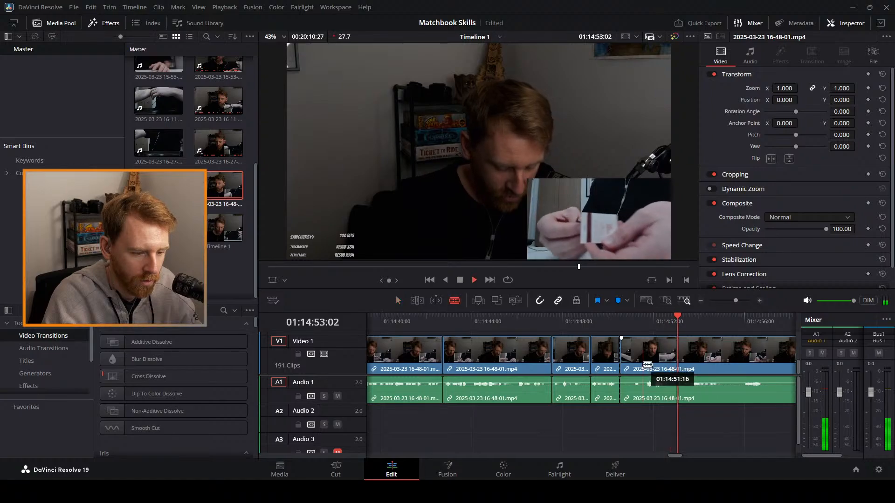
pyautogui.click(643, 365)
pyautogui.press('a')
# Play back the recent cuts, and try deleting the segment between 01:14:47:17 and about 01:14:49:07.
pyautogui.click(580, 329)
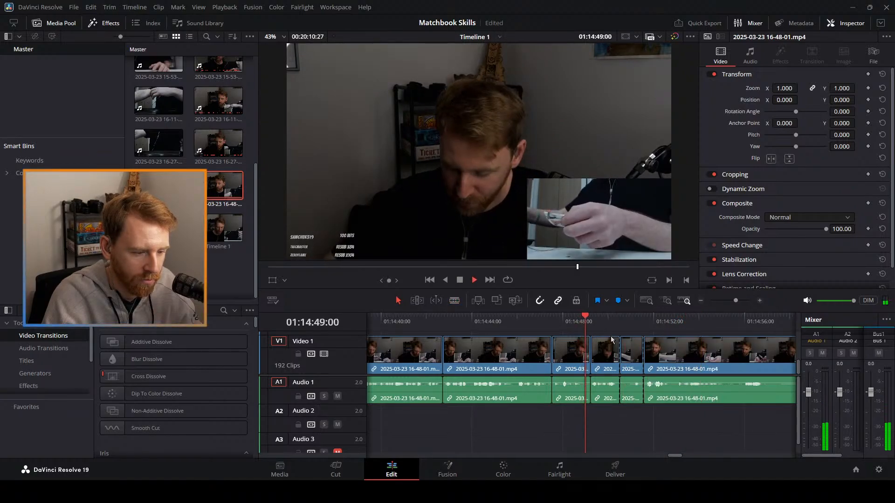
pyautogui.press('space')
pyautogui.click(567, 352)
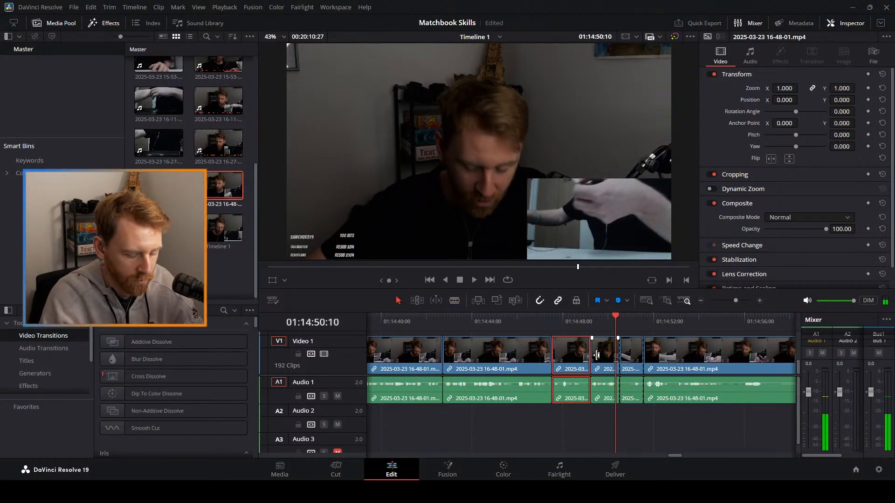
pyautogui.press('Delete')
pyautogui.click(542, 318)
pyautogui.press('space')
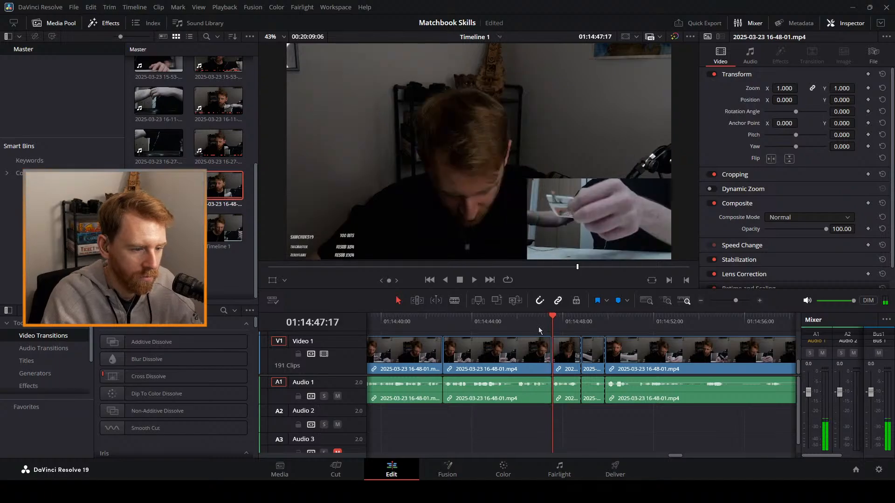
# Undo the last segment deletion, replay the section, and undo the split at about 01:14:51:16.
pyautogui.press('space')
pyautogui.hotkey('ctrl', 'z')
pyautogui.click(543, 318)
pyautogui.press('space')
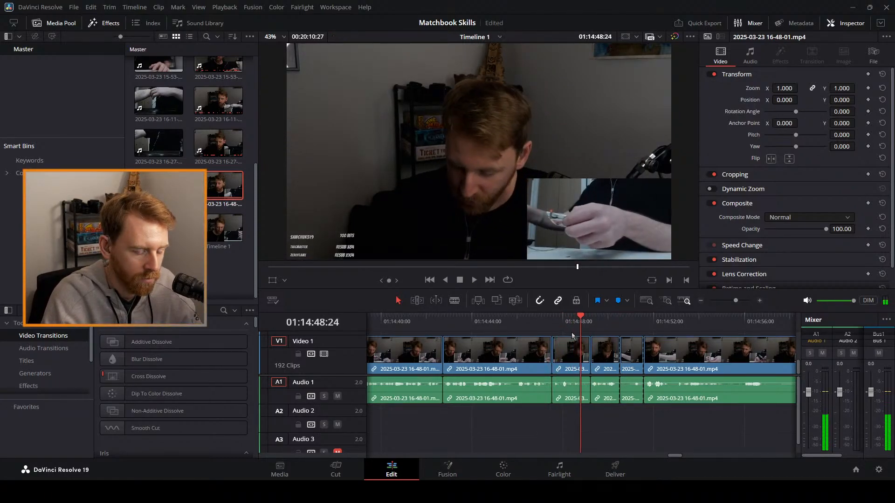
pyautogui.press('Delete')
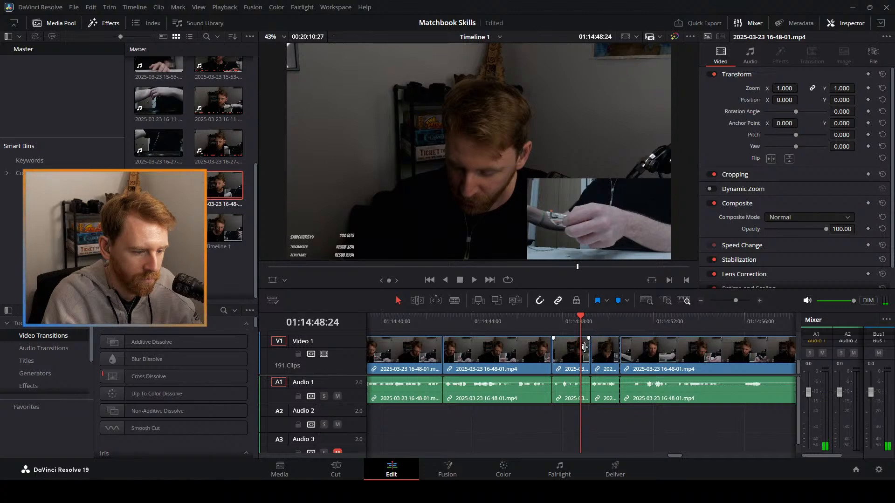
# Move all clips after 01:14:47:17 later, extend the first one's start back to about 01:14:48:02, and review the restored footage.
pyautogui.moveTo(565, 431); pyautogui.dragTo(653, 356)
pyautogui.moveTo(647, 357); pyautogui.dragTo(564, 350)
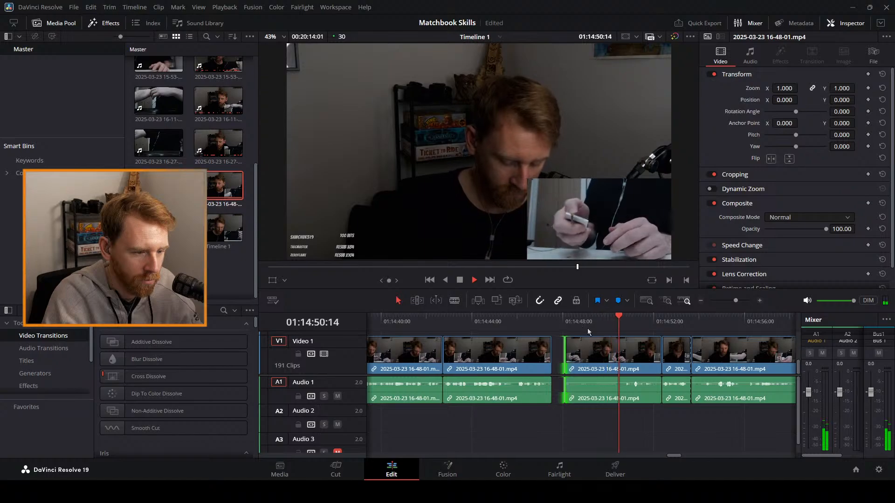
pyautogui.click(600, 321)
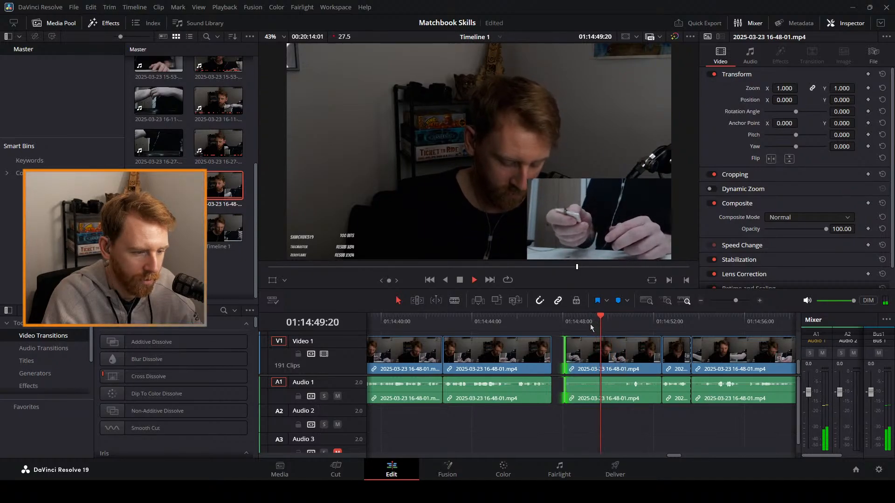
# Cut away the restored footage before 01:14:49:06 and move the following clips back to close the gap at 01:14:47:17.
pyautogui.press('b')
pyautogui.click(590, 357)
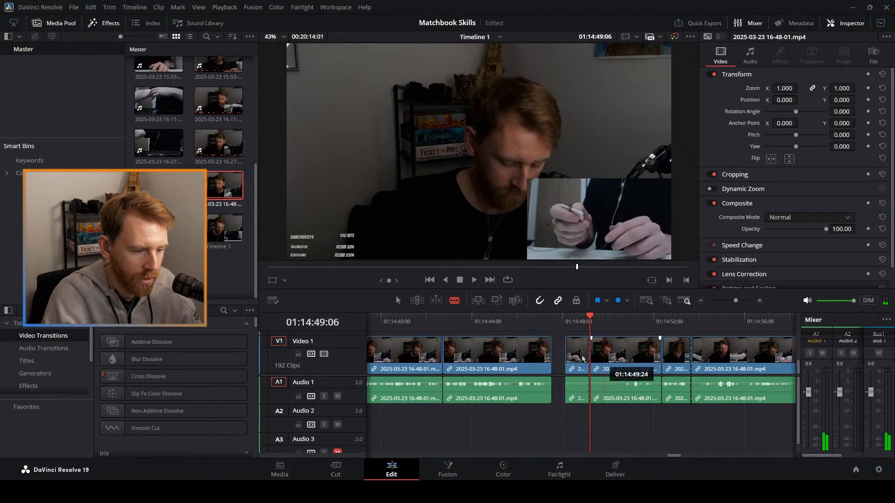
pyautogui.press('a')
pyautogui.click(576, 355)
pyautogui.press('space')
pyautogui.press('Delete')
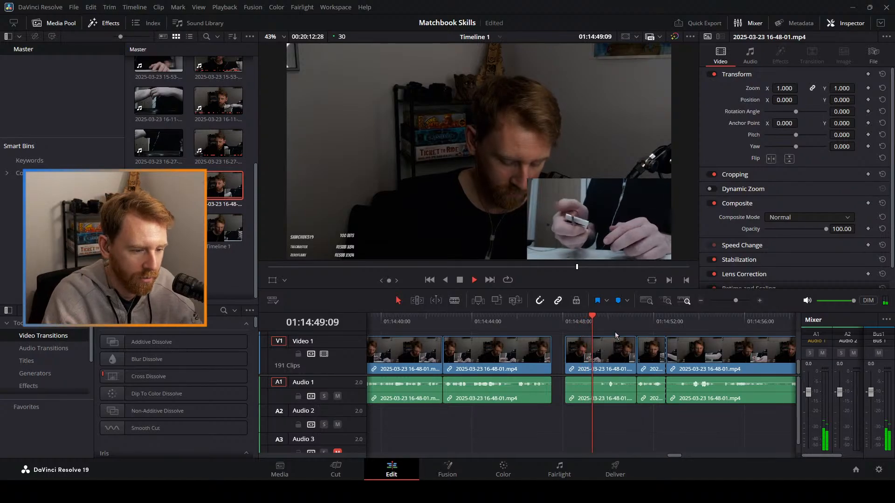
pyautogui.moveTo(633, 413); pyautogui.dragTo(707, 356)
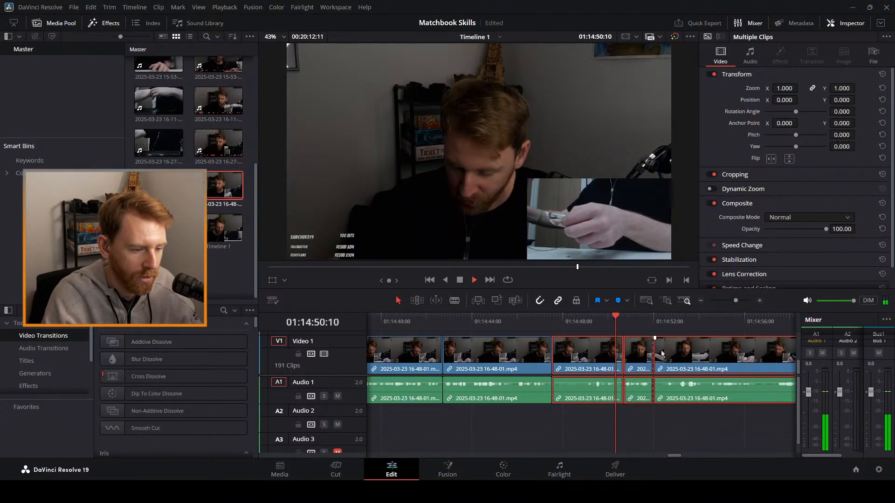
# Review the rejoined section, delete the short segment between about 01:14:50:24 and 01:14:52:02, and play back the join.
pyautogui.press('b')
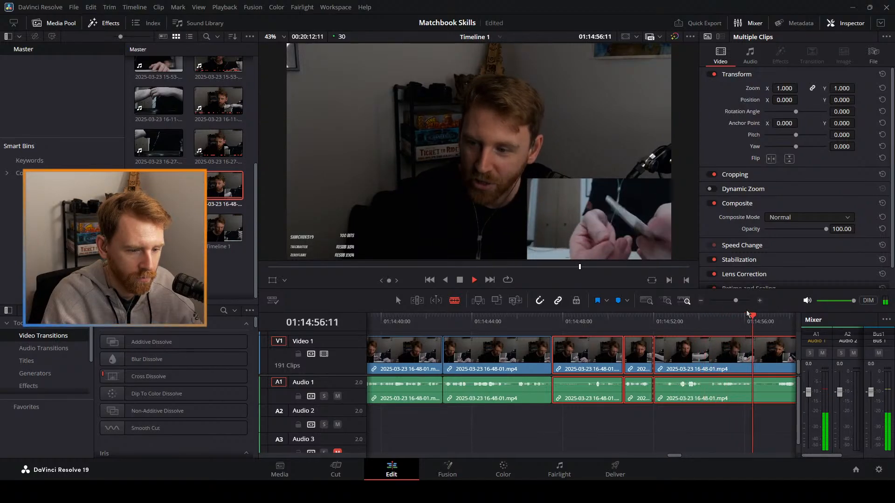
pyautogui.moveTo(735, 301); pyautogui.dragTo(734, 300)
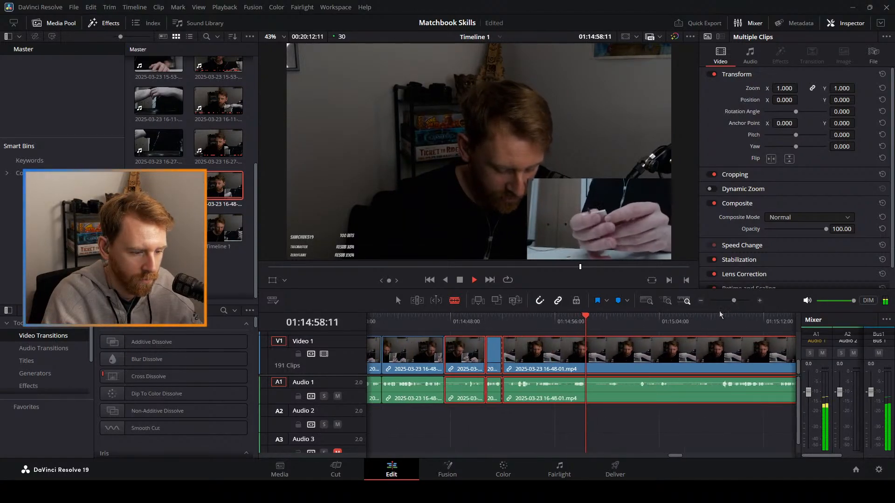
pyautogui.click(526, 322)
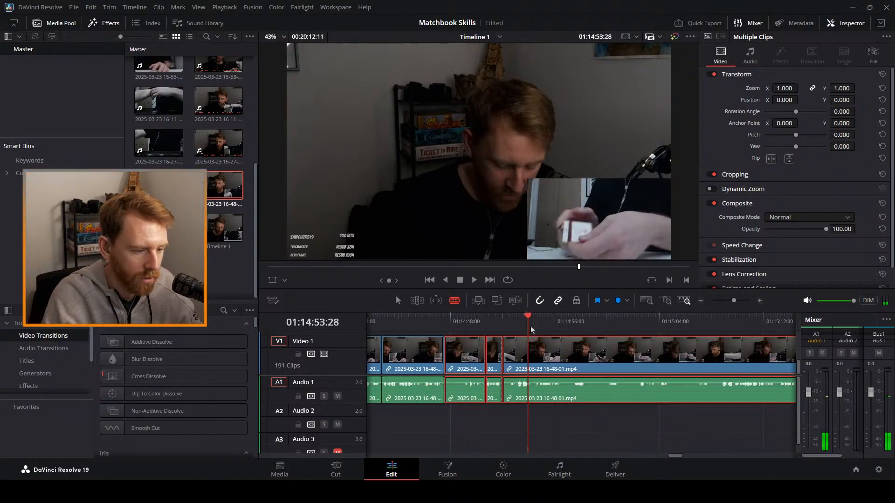
pyautogui.press('a')
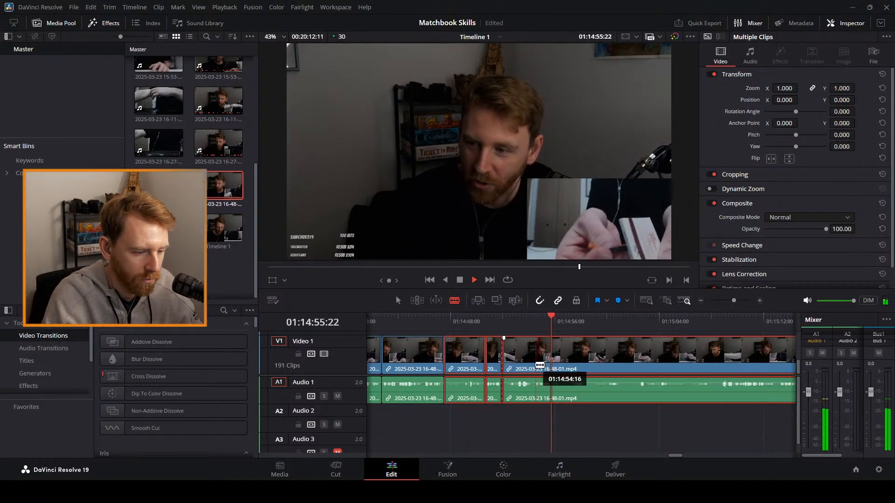
pyautogui.click(465, 322)
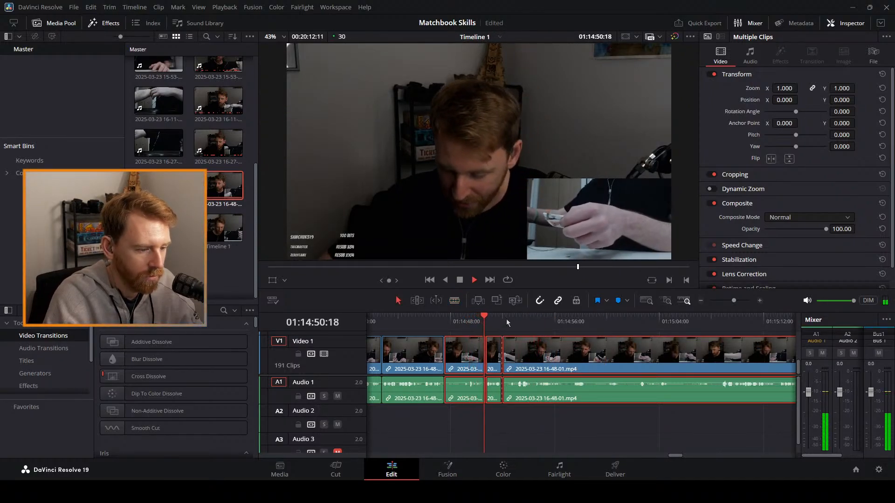
pyautogui.click(491, 414)
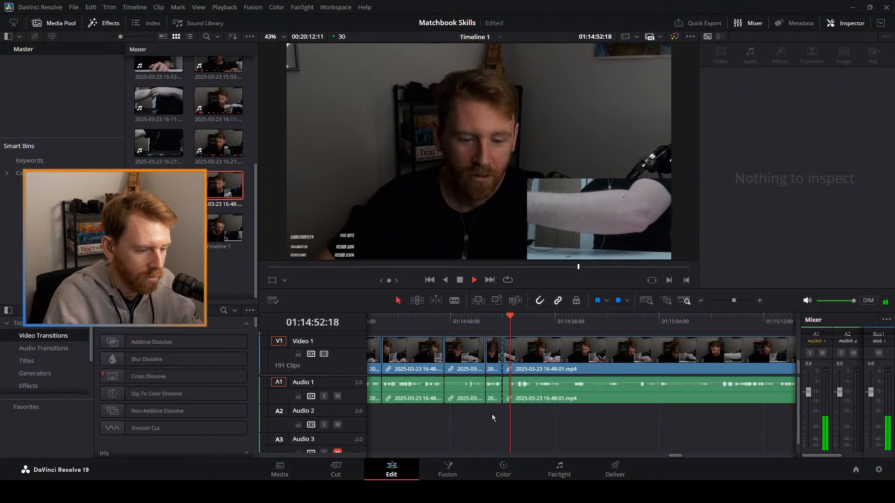
pyautogui.click(494, 354)
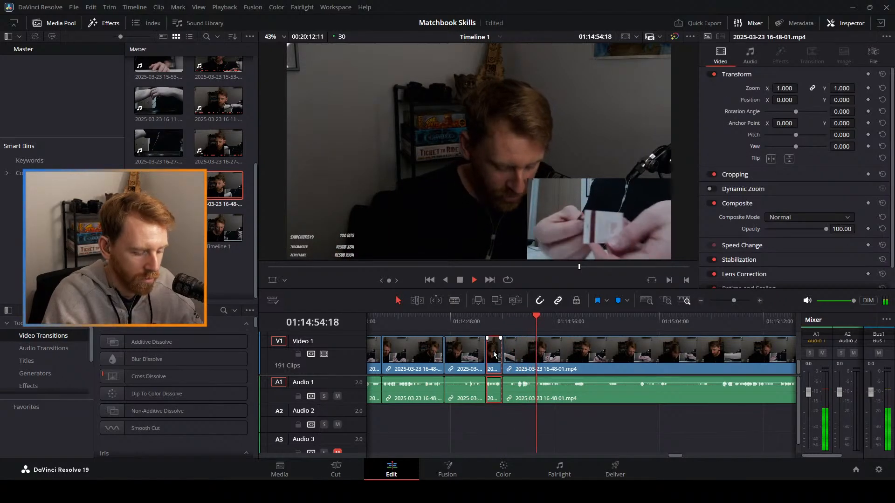
pyautogui.press('Delete')
pyautogui.click(463, 322)
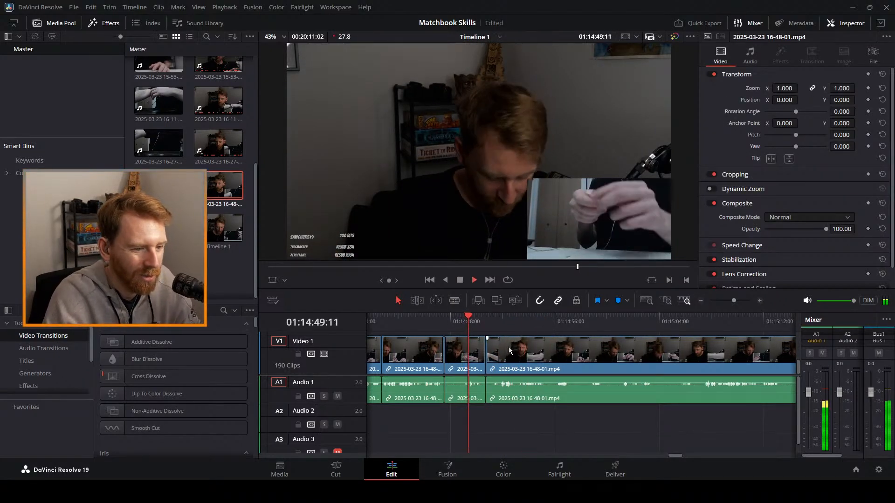
# Move the clips after 01:14:47:17 later, and extend the preceding clip's end to about 01:14:48:04.
pyautogui.click(426, 321)
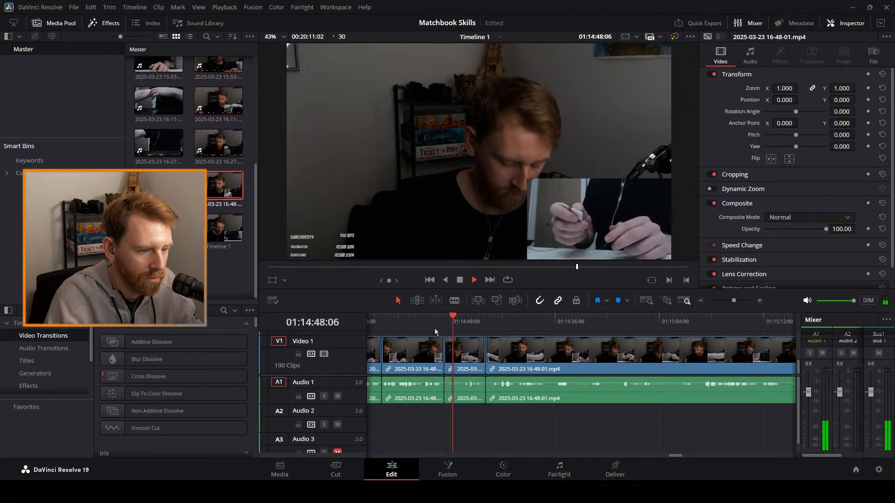
pyautogui.click(421, 316)
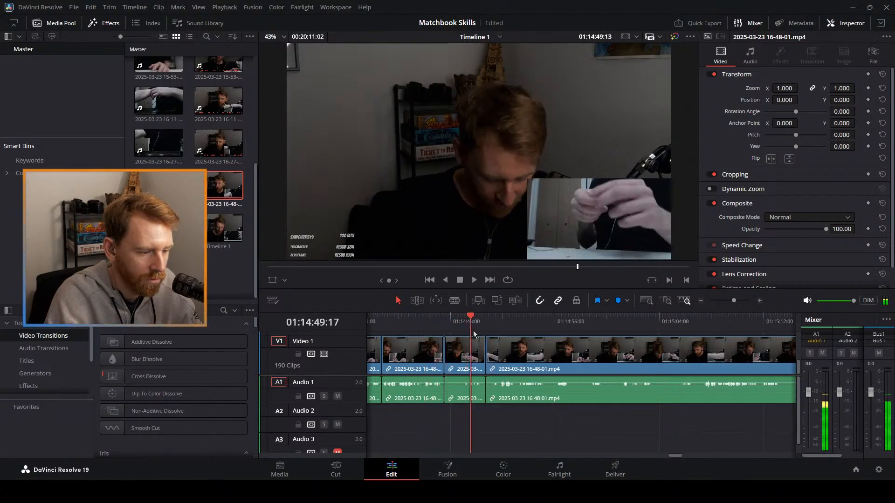
pyautogui.moveTo(473, 334); pyautogui.dragTo(438, 333)
pyautogui.moveTo(479, 415); pyautogui.dragTo(551, 356)
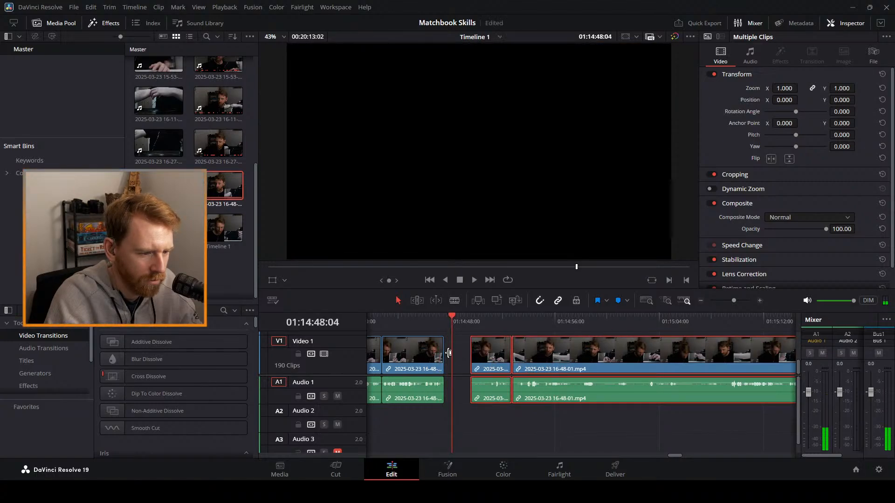
pyautogui.moveTo(448, 353); pyautogui.dragTo(452, 352)
# Play back the extended clip, move the following clips back against its end to close the gap, and play the new join.
pyautogui.click(425, 322)
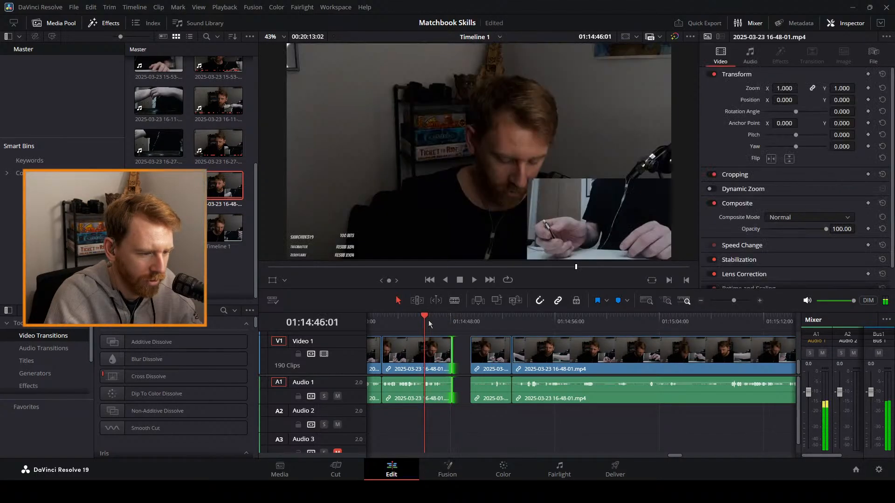
pyautogui.press('space')
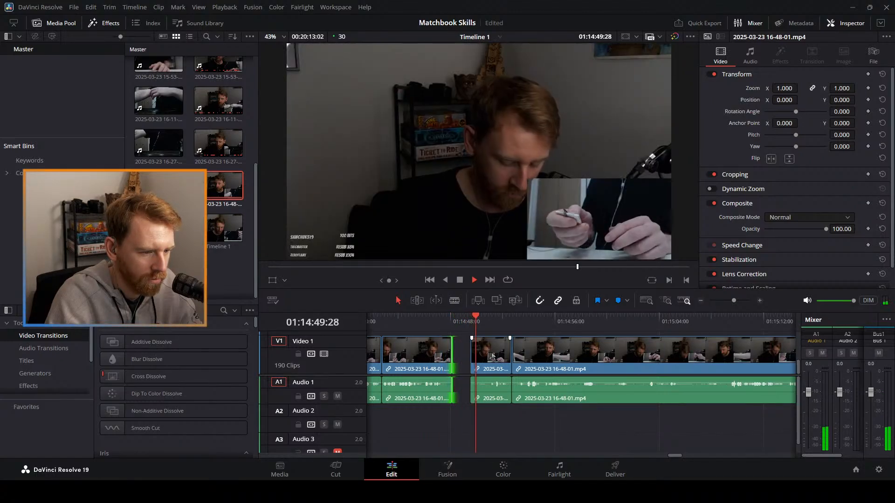
pyautogui.press('space')
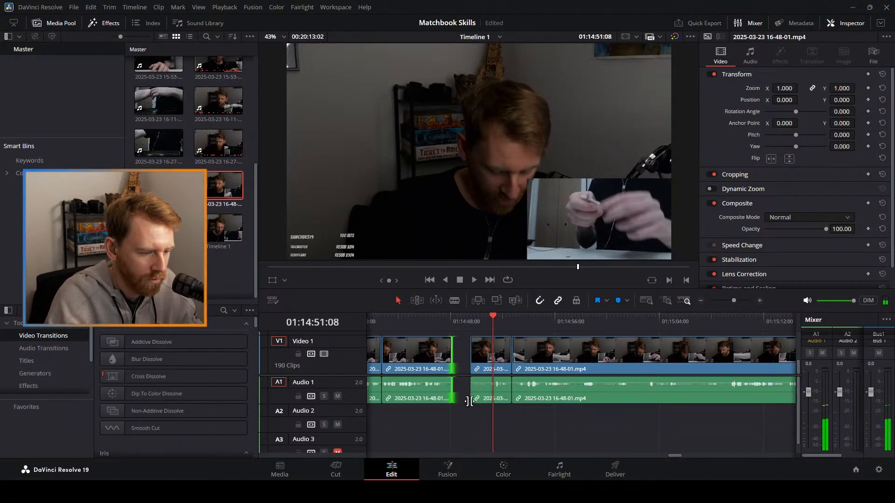
pyautogui.moveTo(485, 427); pyautogui.dragTo(526, 354)
pyautogui.moveTo(562, 353); pyautogui.dragTo(543, 352)
pyautogui.click(431, 321)
pyautogui.press('space')
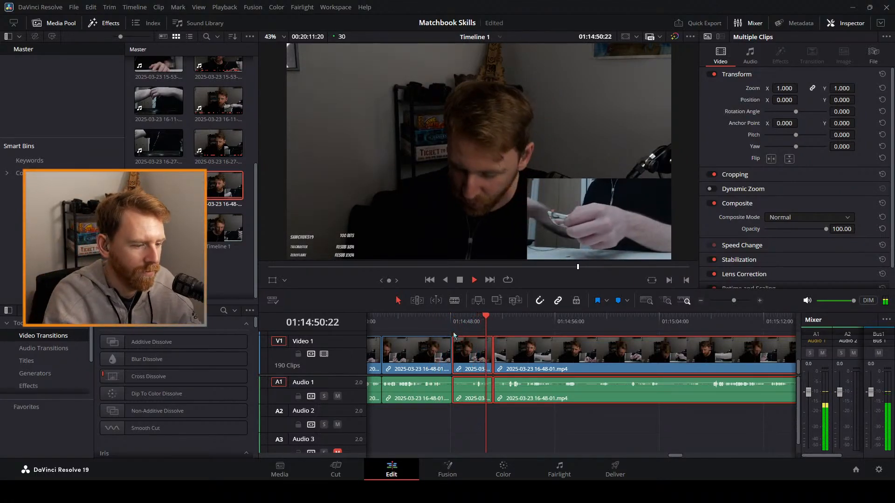
# Split the clip at about 01:14:51:22 and delete the separate segment between about 01:14:48:04 and 01:14:51:09.
pyautogui.press('b')
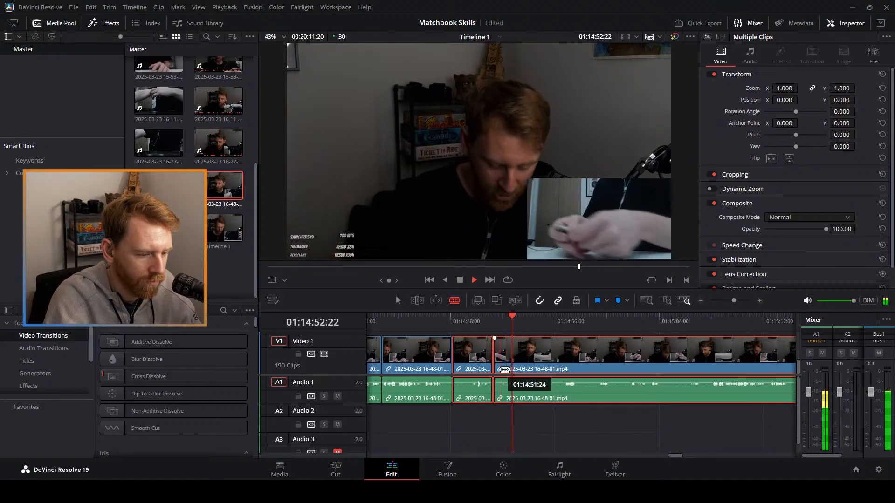
pyautogui.click(500, 366)
pyautogui.press('space')
pyautogui.press('a')
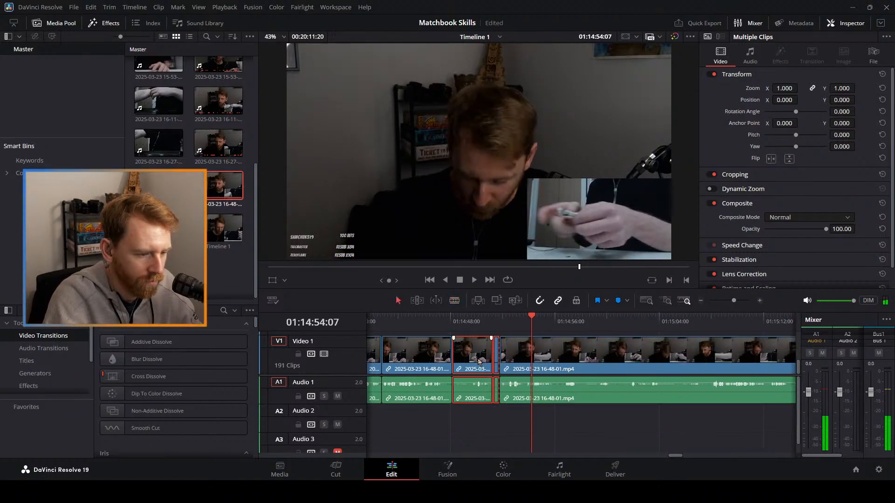
pyautogui.click(465, 406)
pyautogui.press('Delete')
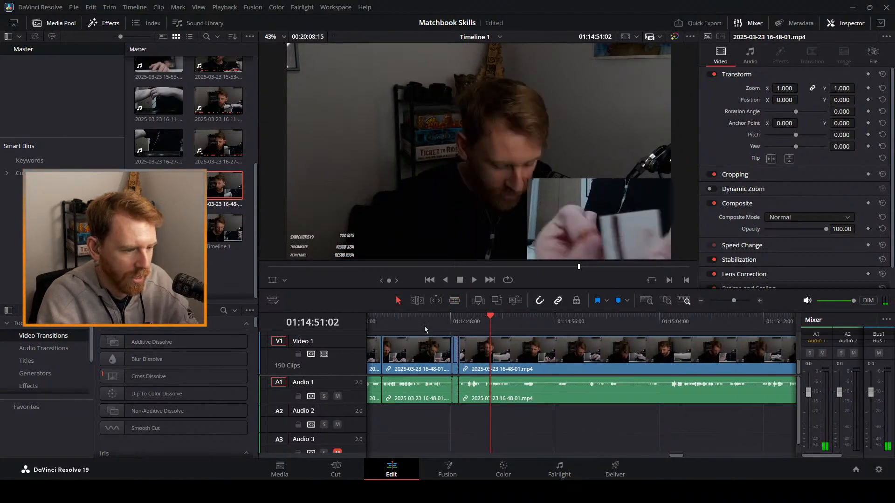
# Play back the join around 01:14:48 and split the following clip at about 01:14:52:20.
pyautogui.click(426, 323)
pyautogui.press('space')
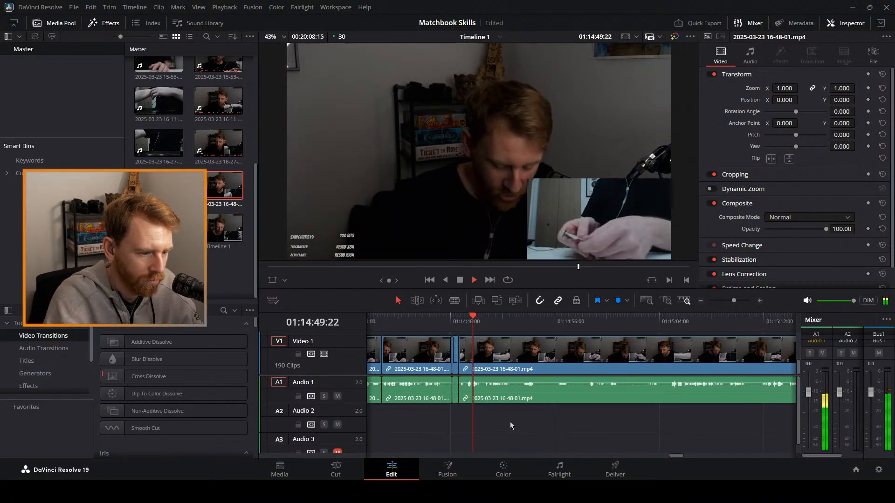
pyautogui.click(454, 326)
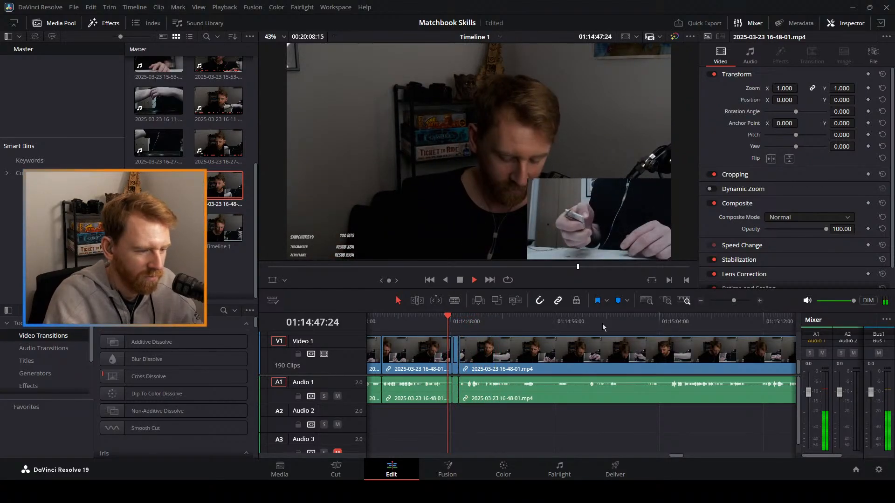
pyautogui.click(736, 300)
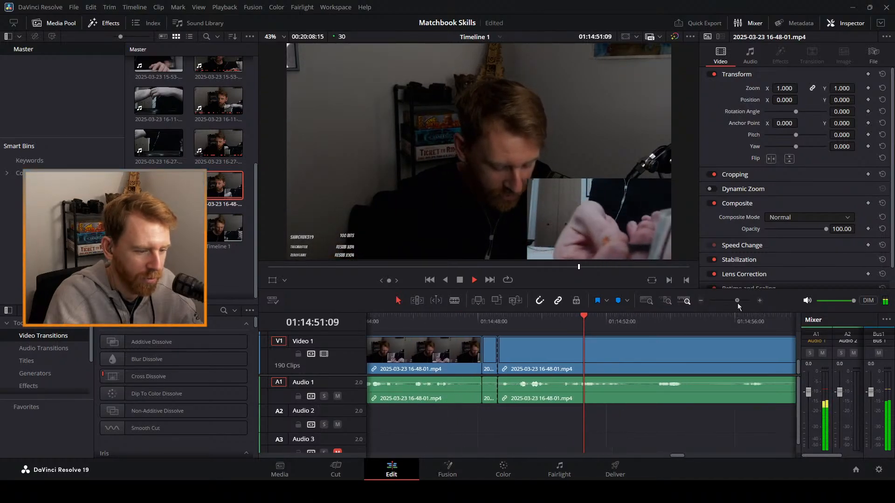
pyautogui.moveTo(737, 303); pyautogui.dragTo(733, 304)
pyautogui.press('b')
pyautogui.press('space')
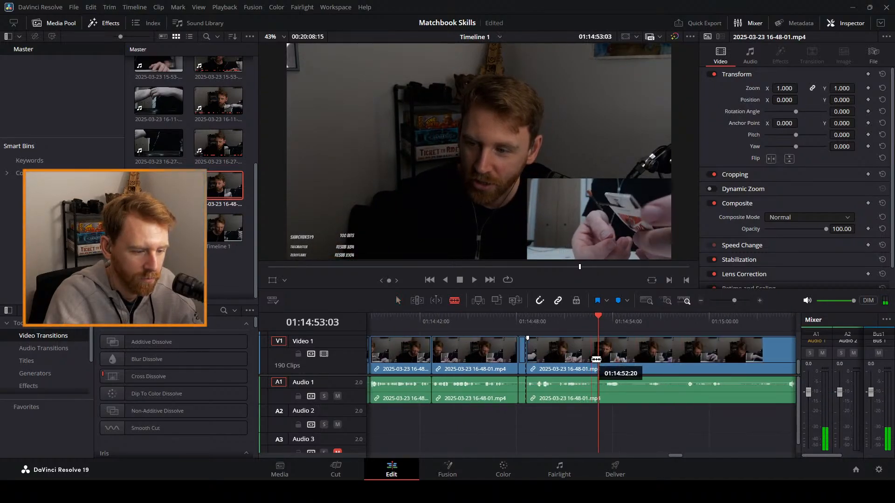
pyautogui.press('space')
pyautogui.click(596, 359)
pyautogui.press('a')
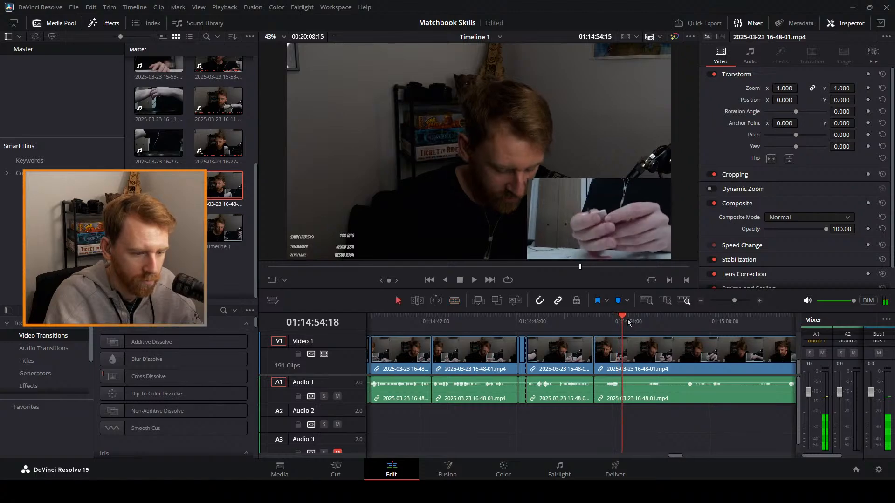
# Scan the remaining footage from about 01:14:54 to 01:16:17 for the next section worth keeping.
pyautogui.click(728, 301)
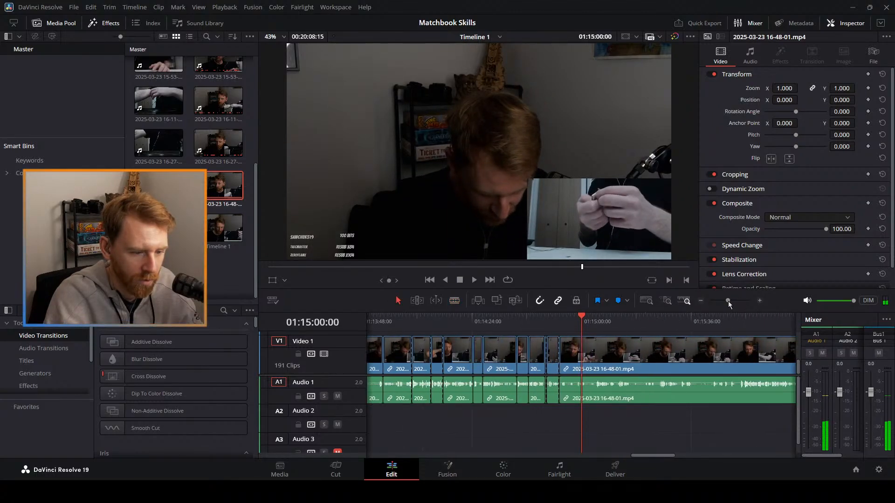
pyautogui.moveTo(586, 323); pyautogui.dragTo(739, 317)
pyautogui.press('space')
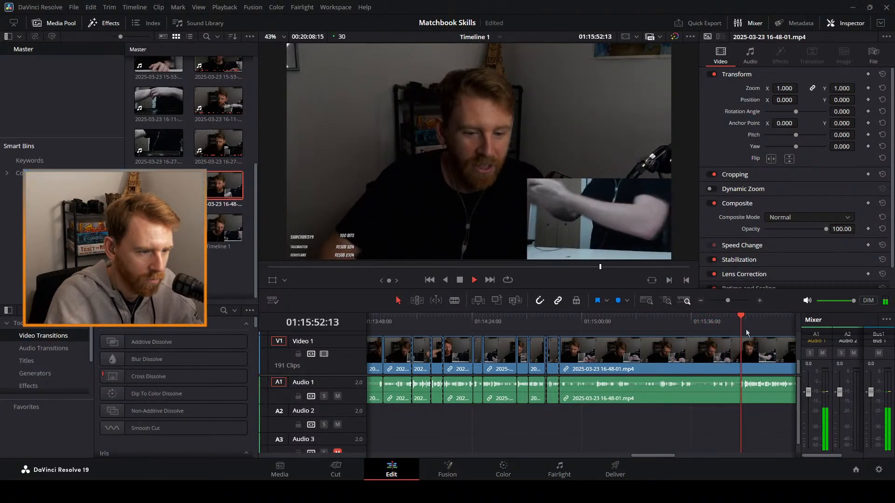
pyautogui.click(732, 302)
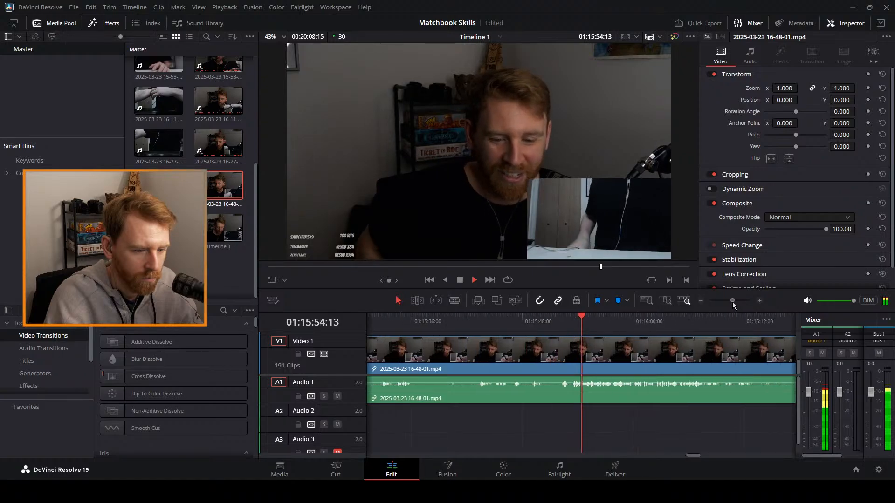
pyautogui.moveTo(607, 321); pyautogui.dragTo(754, 328)
pyautogui.click(731, 301)
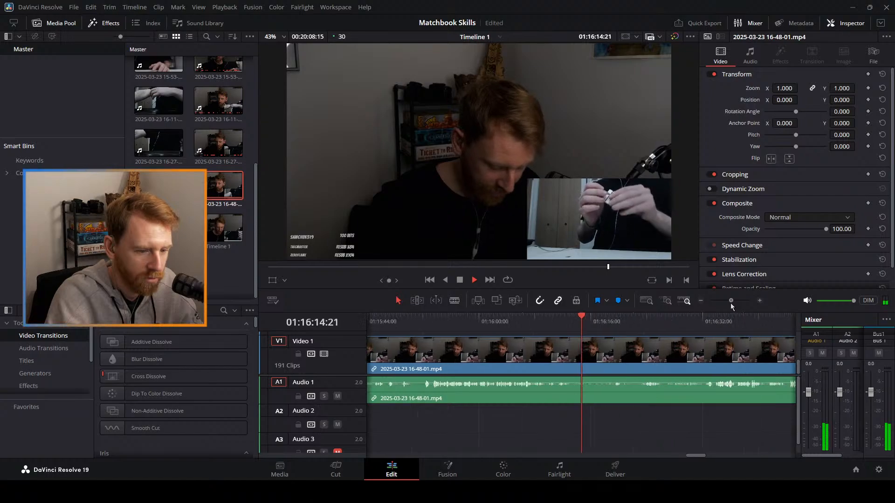
pyautogui.click(603, 326)
pyautogui.moveTo(603, 329); pyautogui.dragTo(590, 330)
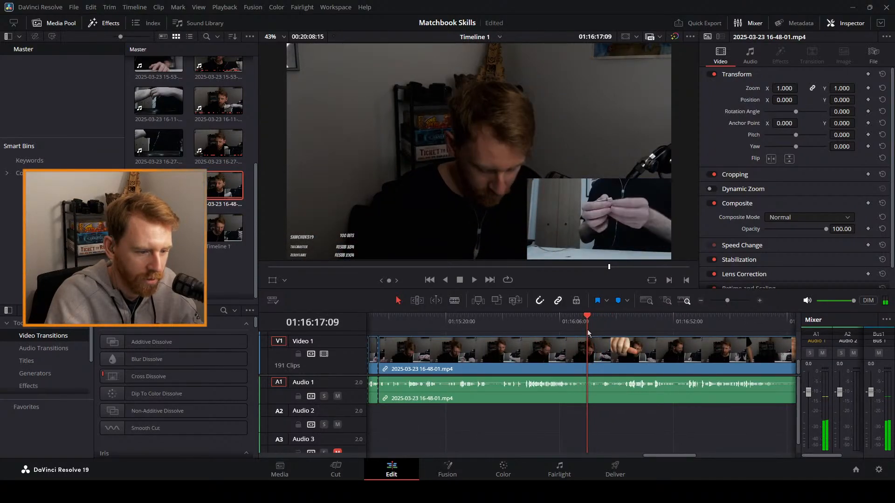
pyautogui.click(578, 326)
pyautogui.click(568, 325)
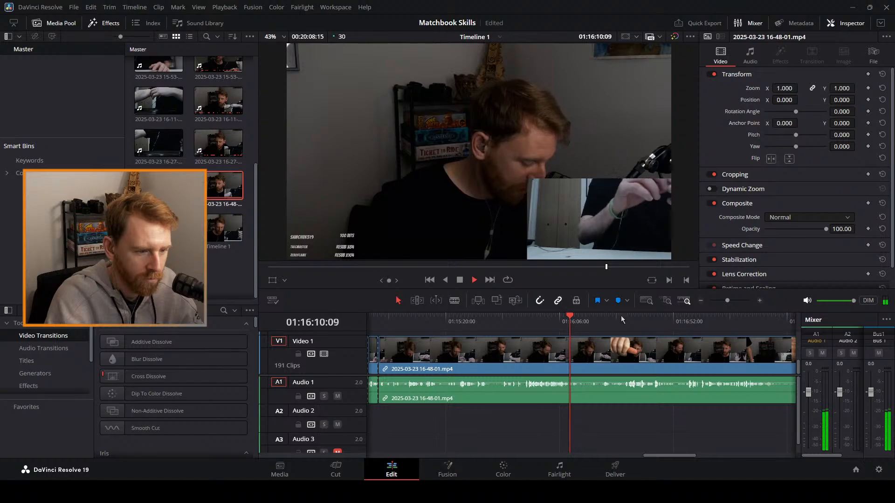
# Split the long clip at about 01:16:11 and delete the footage between the 01:14:52:20 cut and this split.
pyautogui.click(733, 301)
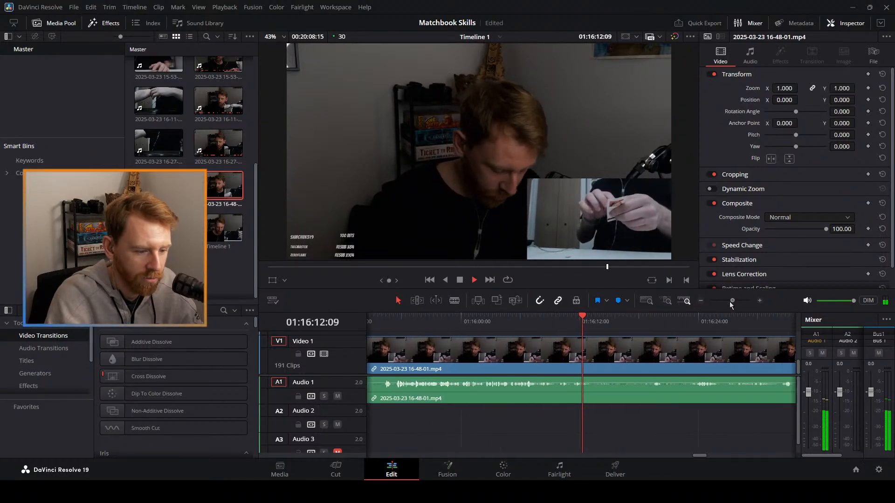
pyautogui.press('b')
pyautogui.click(574, 350)
pyautogui.press('a')
pyautogui.click(517, 359)
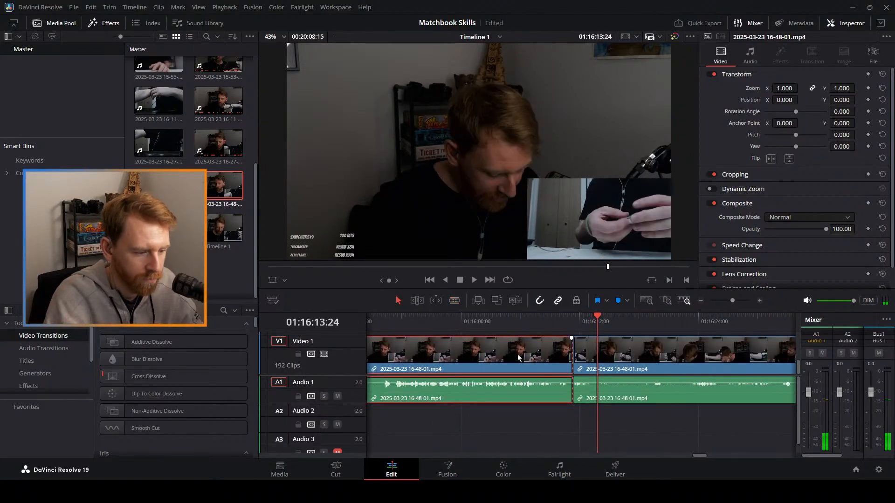
pyautogui.press('Delete')
pyautogui.click(517, 359)
pyautogui.press('Delete')
# Play back the new join near 01:14:52:20 and split the following clip at about 01:14:54:17.
pyautogui.click(543, 320)
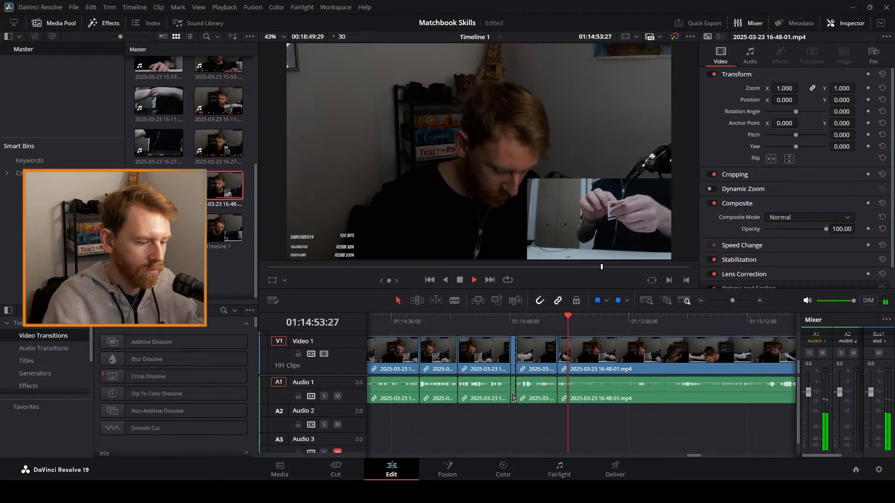
pyautogui.press('b')
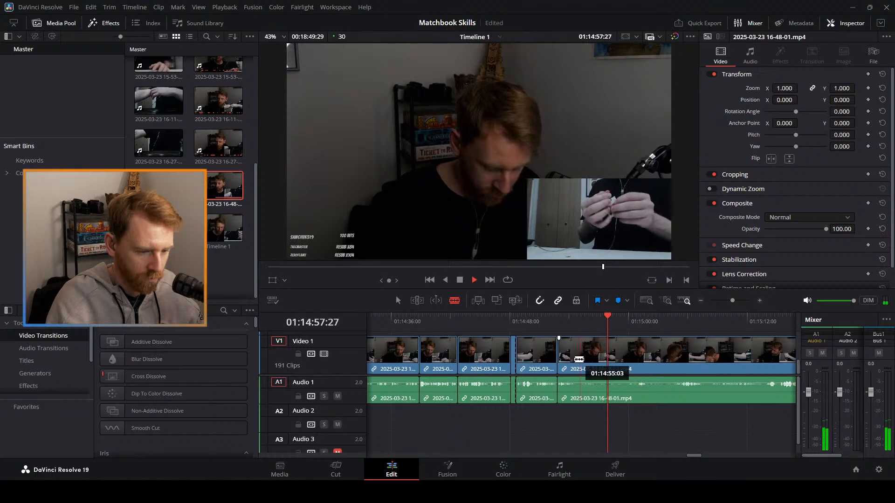
pyautogui.click(577, 359)
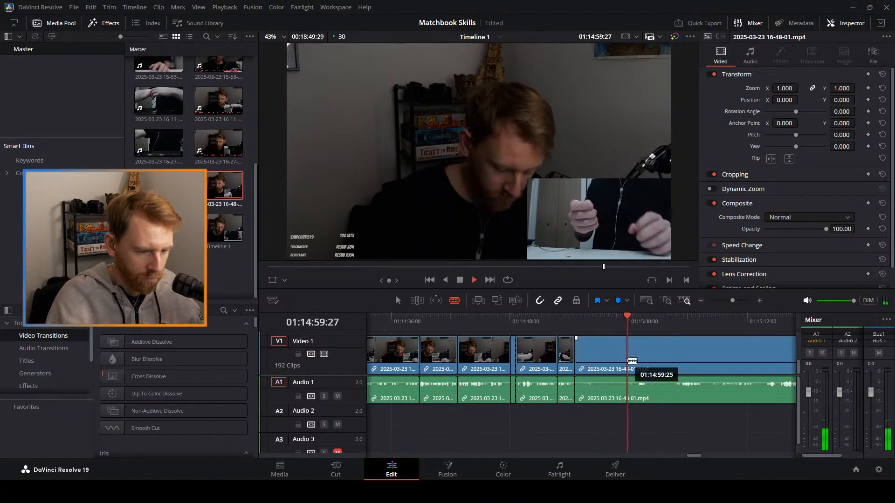
pyautogui.press('a')
pyautogui.press('space')
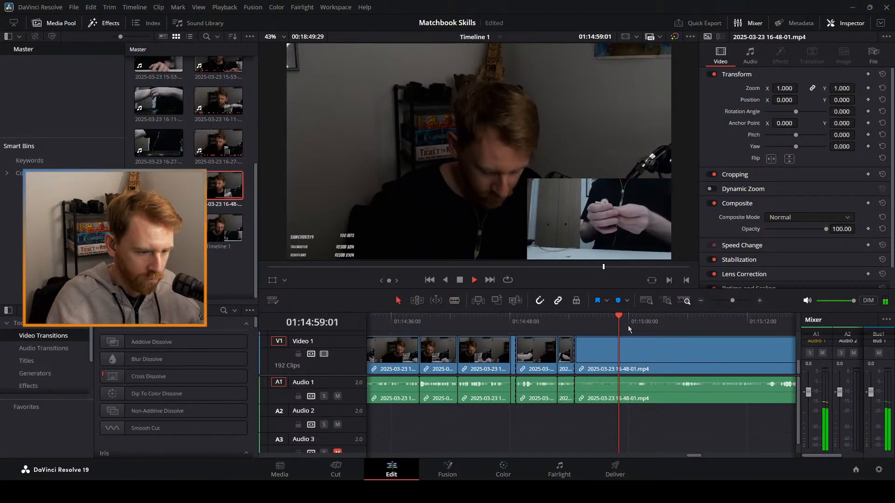
# Split the clip again at about 01:14:59:20 and delete the segment between this split and 01:14:54:17.
pyautogui.press('space')
pyautogui.press('b')
pyautogui.click(625, 359)
pyautogui.press('space')
pyautogui.press('a')
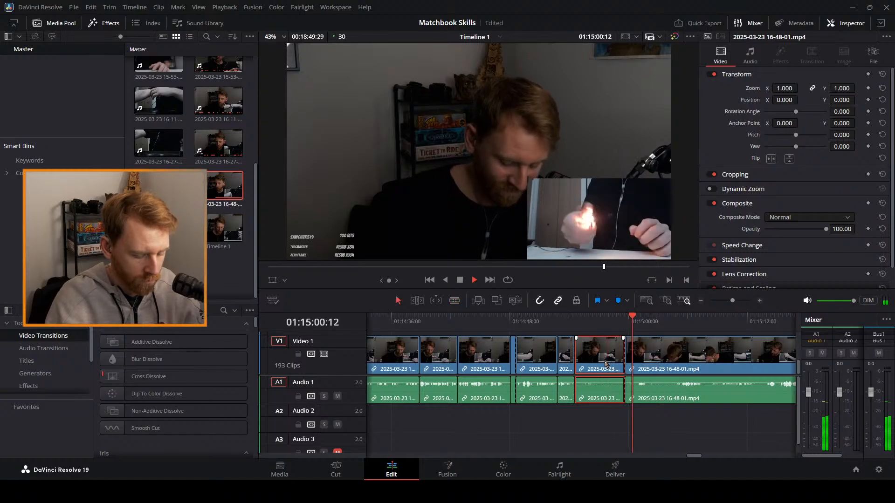
pyautogui.press('Delete')
# Play back and scrub across the join at 01:14:54:17 to check how the match-lighting moment cuts together.
pyautogui.click(560, 320)
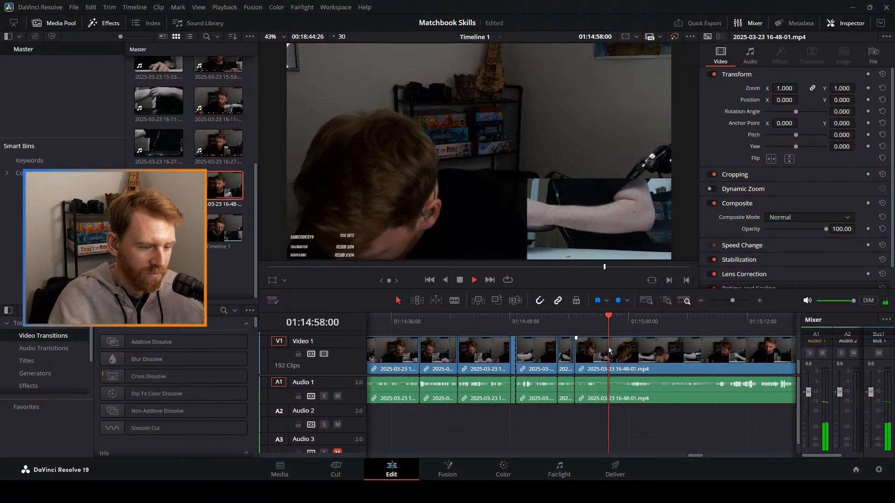
pyautogui.click(582, 320)
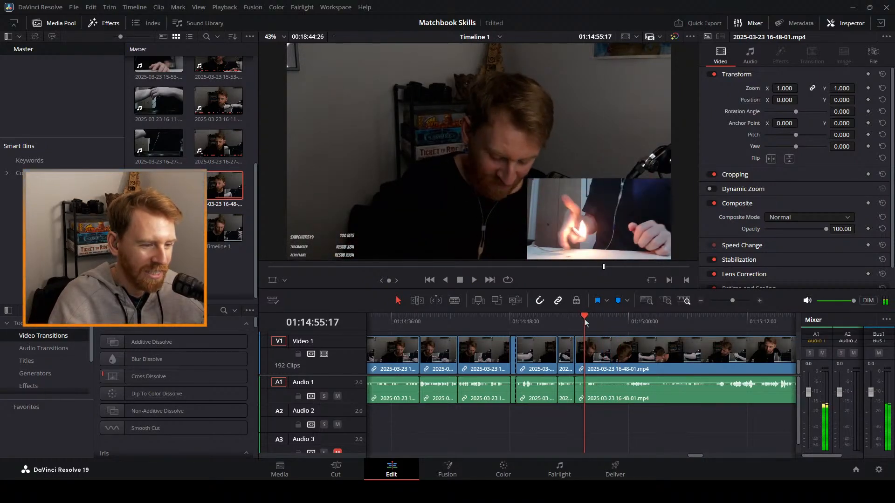
pyautogui.moveTo(583, 320); pyautogui.dragTo(580, 324)
pyautogui.press('Up')
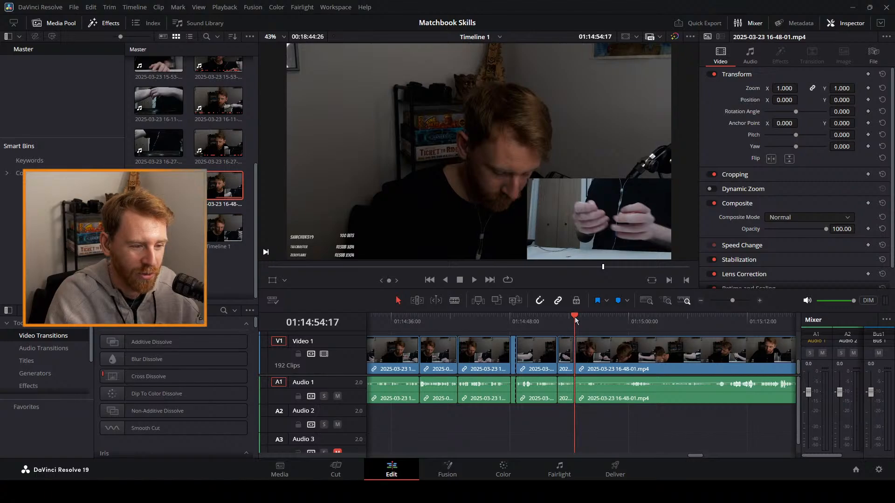
pyautogui.moveTo(578, 315); pyautogui.dragTo(594, 315)
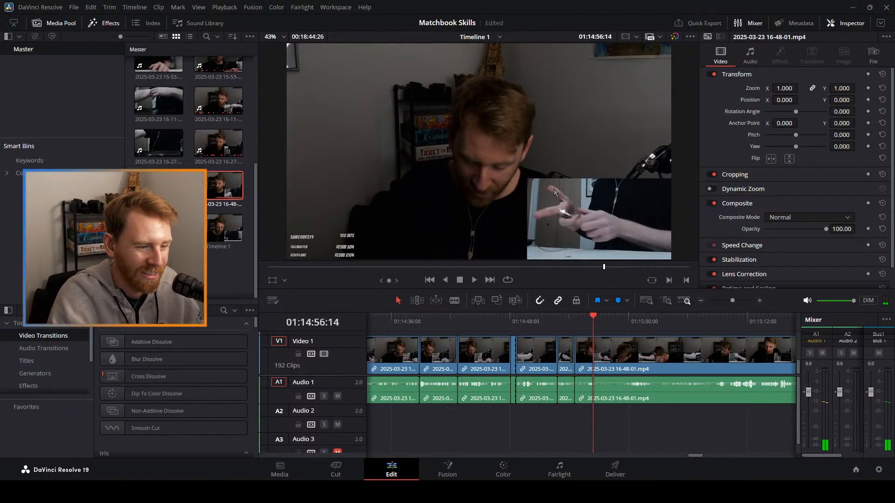
pyautogui.moveTo(594, 316); pyautogui.dragTo(577, 314)
pyautogui.press('space')
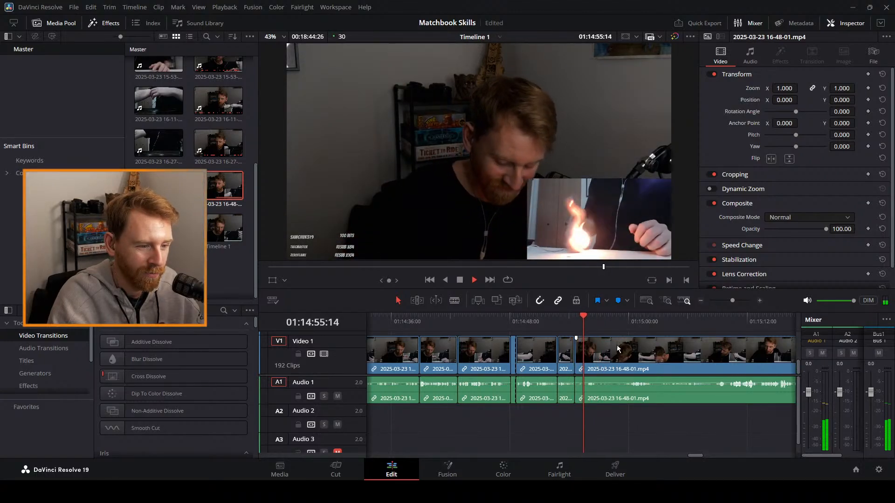
# Split the clip at about 01:15:02:20 and 01:15:08:20, and delete the segment between the two splits.
pyautogui.press('b')
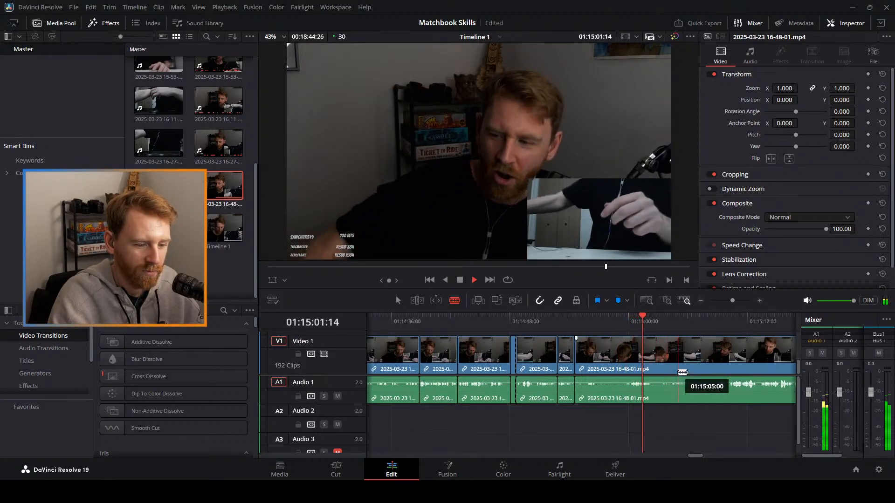
pyautogui.click(681, 368)
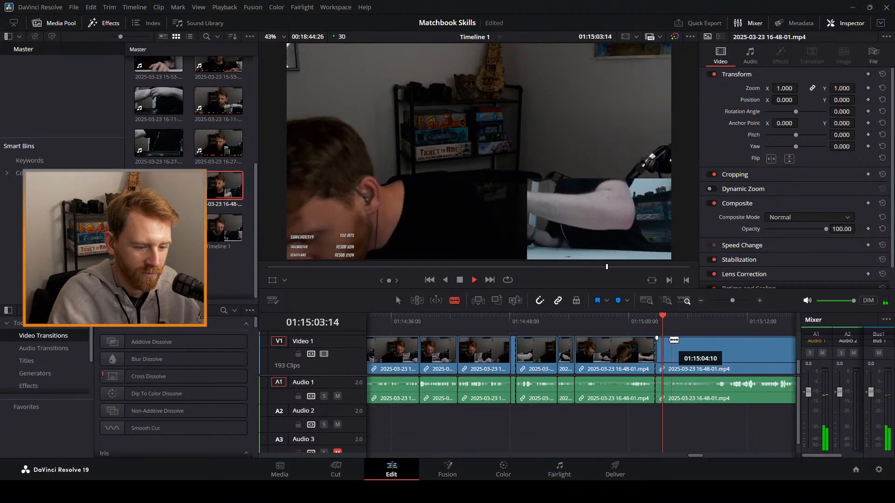
pyautogui.click(678, 319)
pyautogui.moveTo(678, 319); pyautogui.dragTo(702, 320)
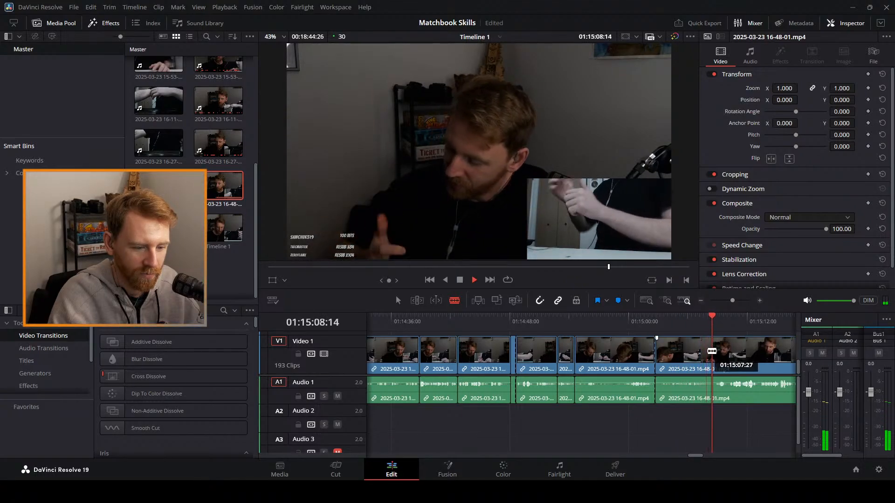
pyautogui.click(713, 351)
pyautogui.press('space')
pyautogui.press('a')
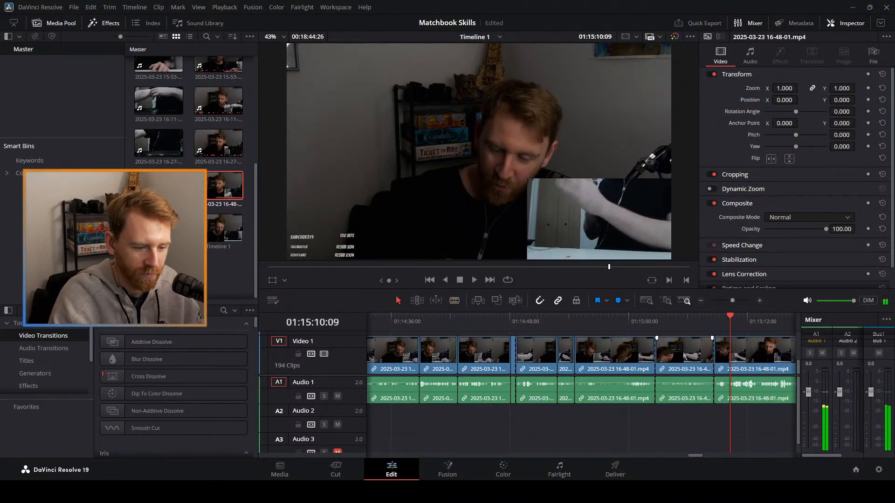
pyautogui.press('Delete')
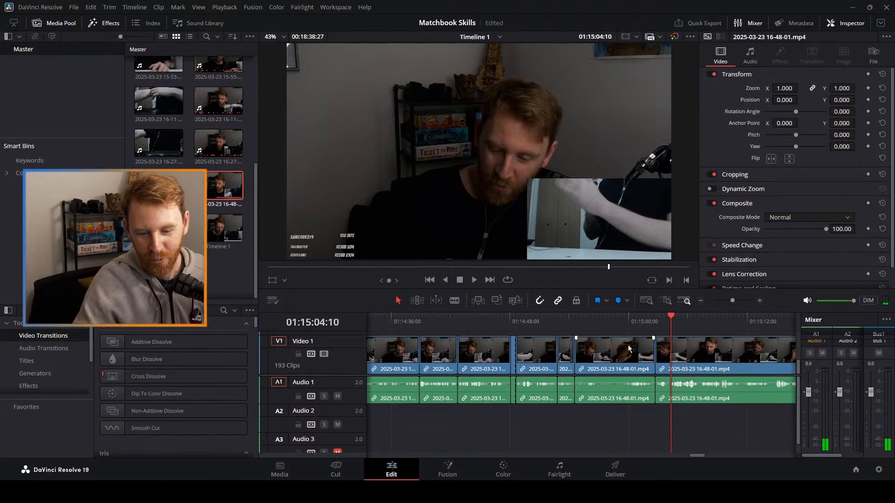
# Play back the join at 01:15:02:20 and split the following clip at about 01:15:07:05.
pyautogui.click(642, 318)
pyautogui.press('space')
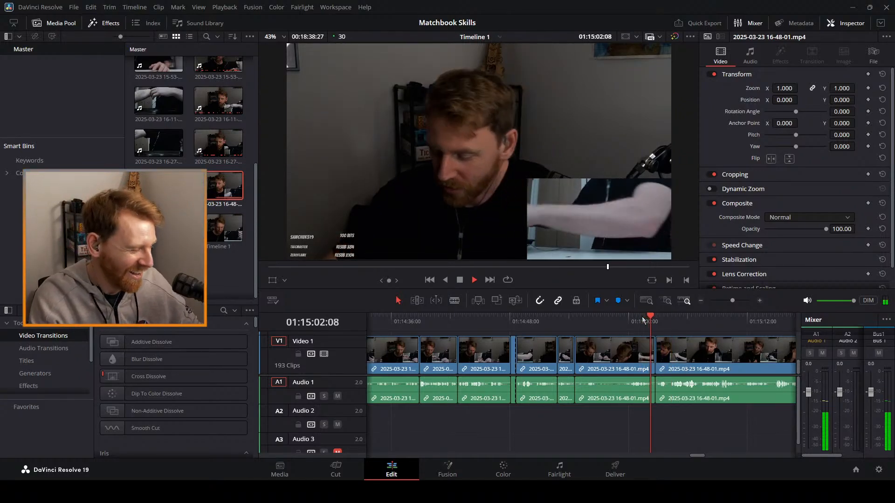
pyautogui.press('space')
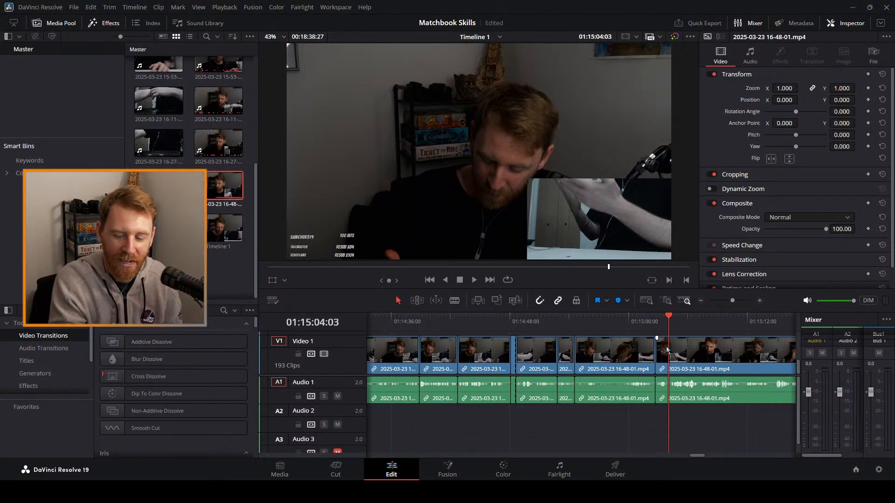
pyautogui.press('space')
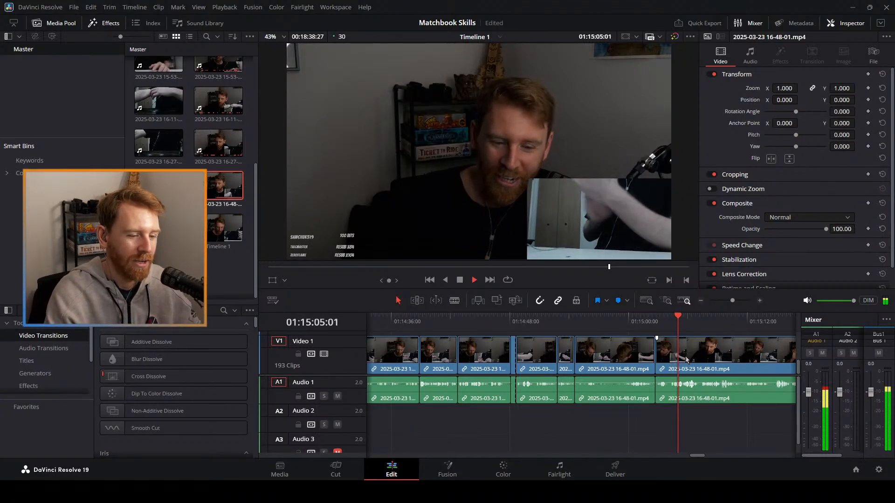
pyautogui.press('b')
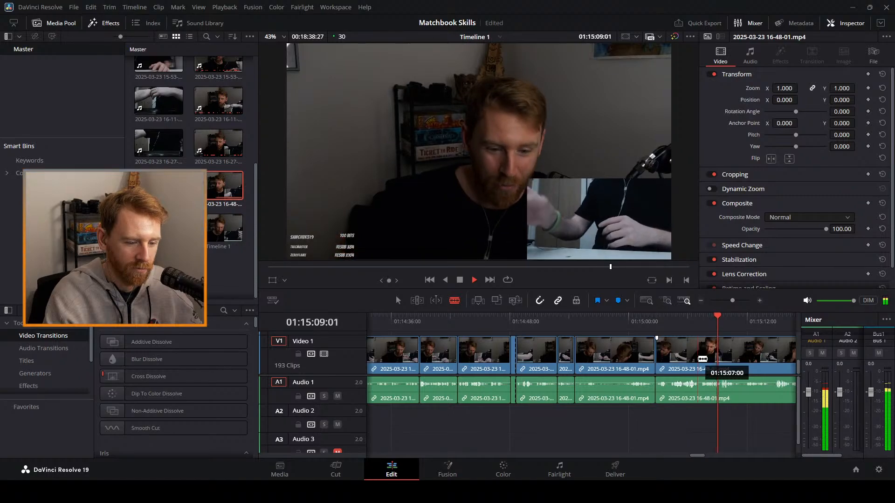
pyautogui.click(703, 358)
pyautogui.press('a')
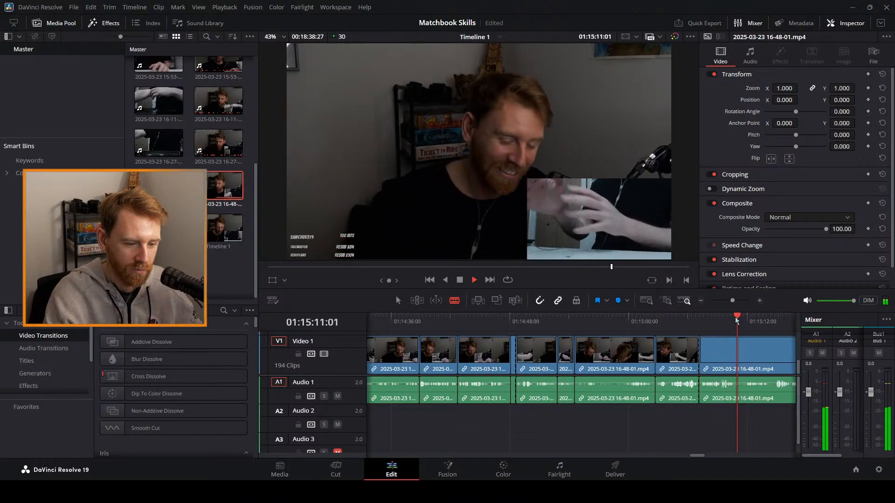
# Split the clip again at about 01:15:14:24 and delete the segment between 01:15:07:05 and this split.
pyautogui.press('space')
pyautogui.moveTo(731, 301); pyautogui.dragTo(737, 299)
pyautogui.click(486, 321)
pyautogui.press('space')
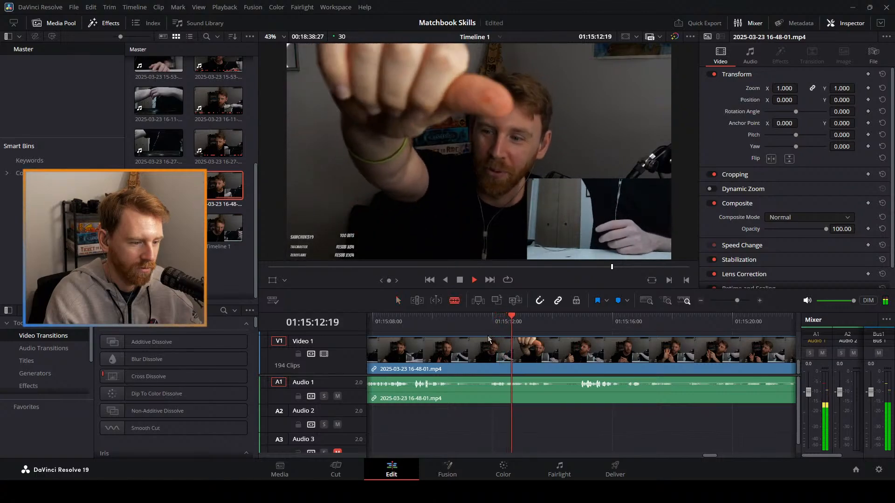
pyautogui.press('b')
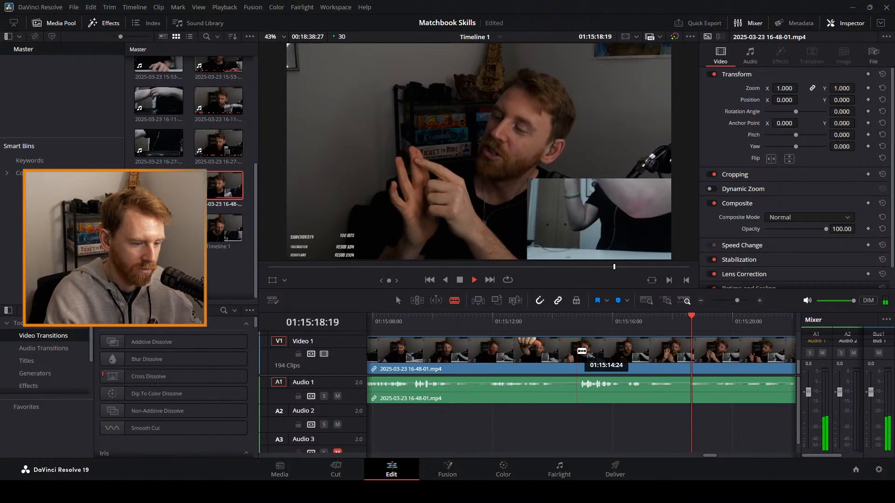
pyautogui.click(577, 352)
pyautogui.press('a')
pyautogui.click(514, 357)
pyautogui.press('Delete')
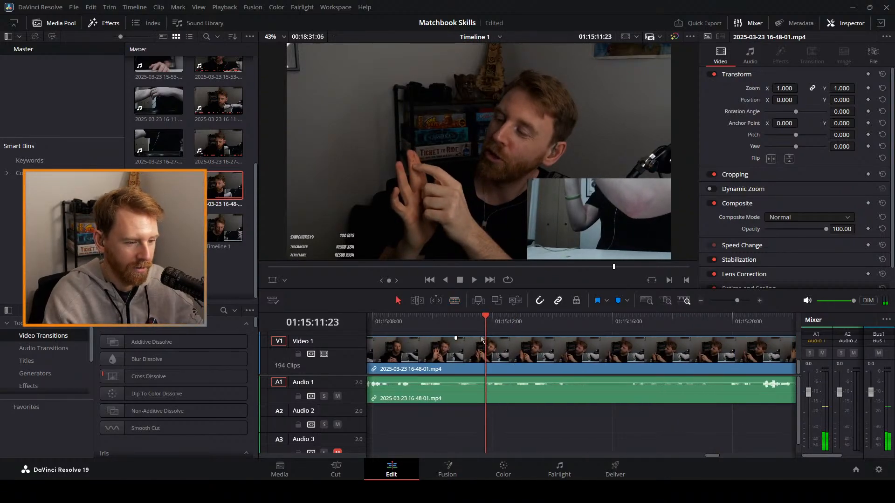
# Play back the join at 01:15:07:05 and split the following clip at about 01:15:14:23.
pyautogui.moveTo(737, 301); pyautogui.dragTo(730, 302)
pyautogui.click(552, 323)
pyautogui.press('space')
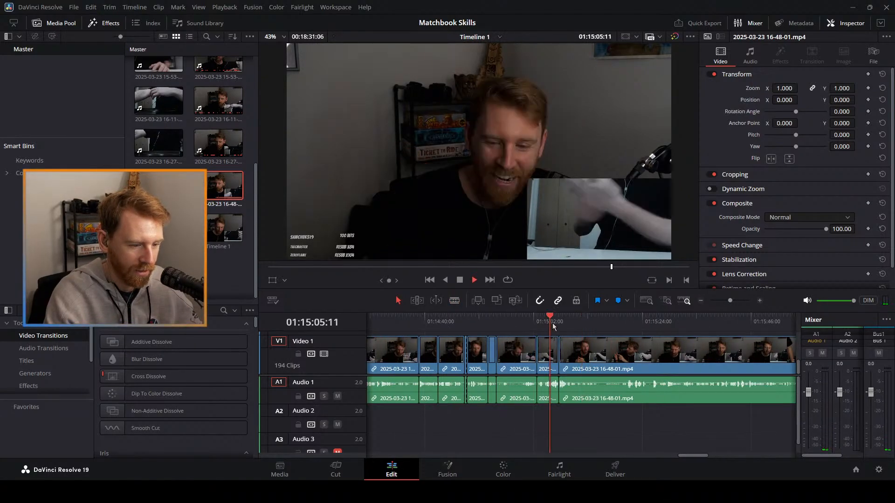
pyautogui.moveTo(738, 300); pyautogui.dragTo(730, 302)
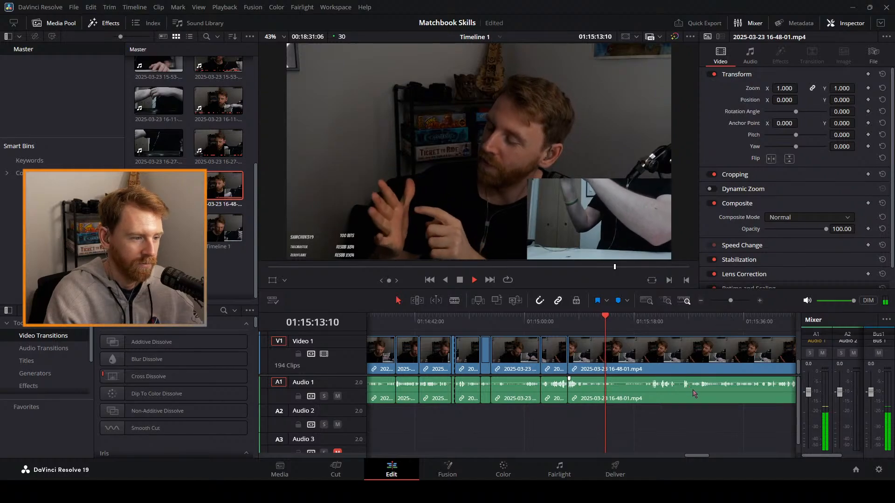
pyautogui.press('b')
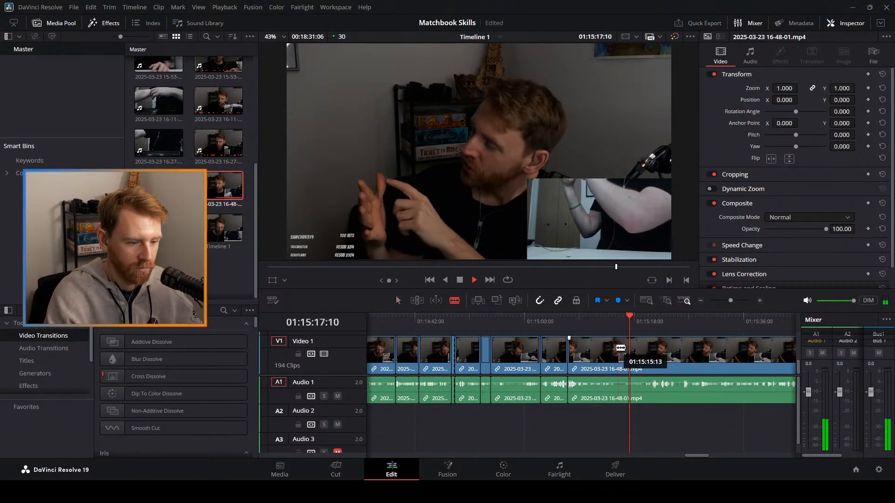
pyautogui.moveTo(730, 300); pyautogui.dragTo(737, 303)
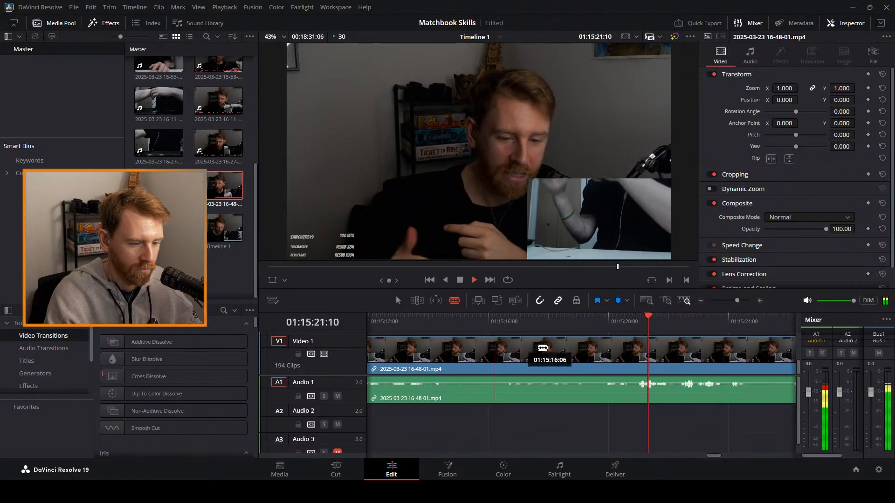
pyautogui.press('space')
pyautogui.click(427, 322)
pyautogui.press('space')
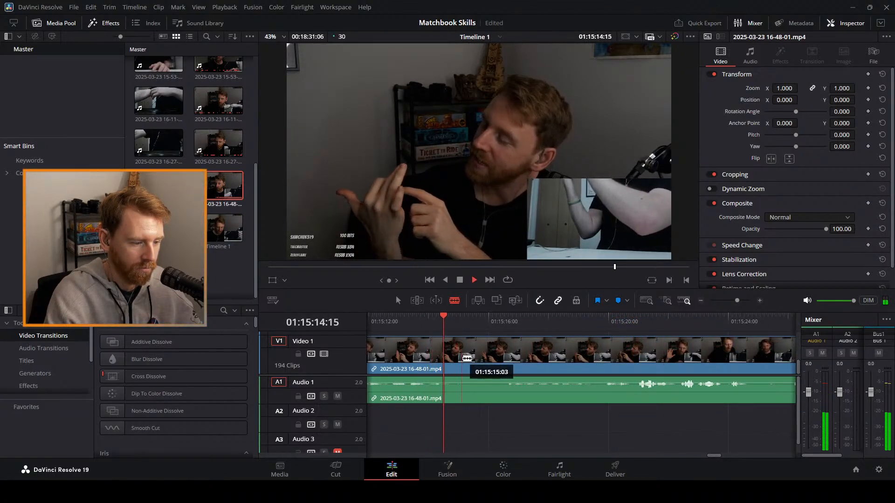
pyautogui.press('space')
pyautogui.click(458, 359)
pyautogui.press('space')
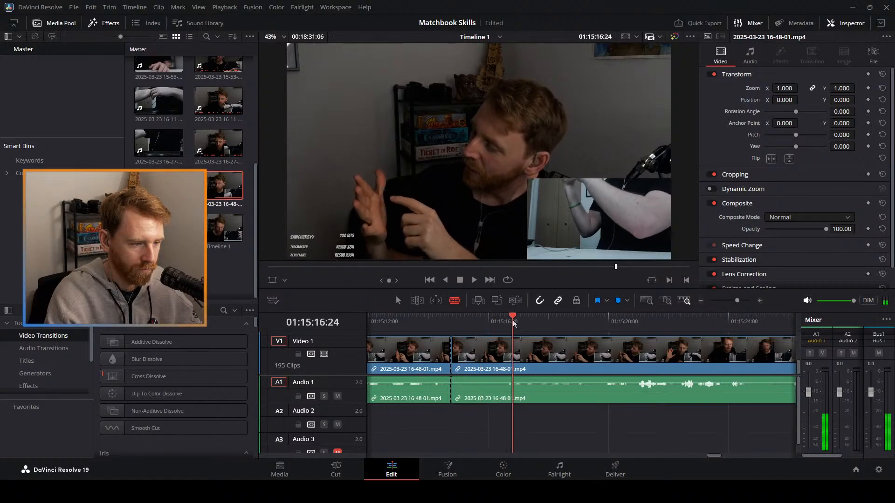
# Split the clip again at about 01:15:16:19 and delete the short segment between 01:15:14:23 and this split.
pyautogui.click(498, 321)
pyautogui.press('space')
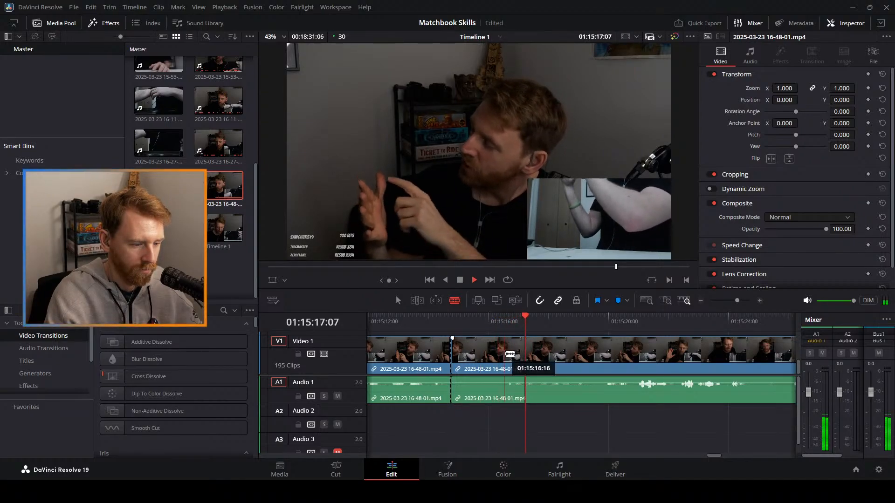
pyautogui.click(508, 353)
pyautogui.press('space')
pyautogui.press('a')
pyautogui.click(487, 354)
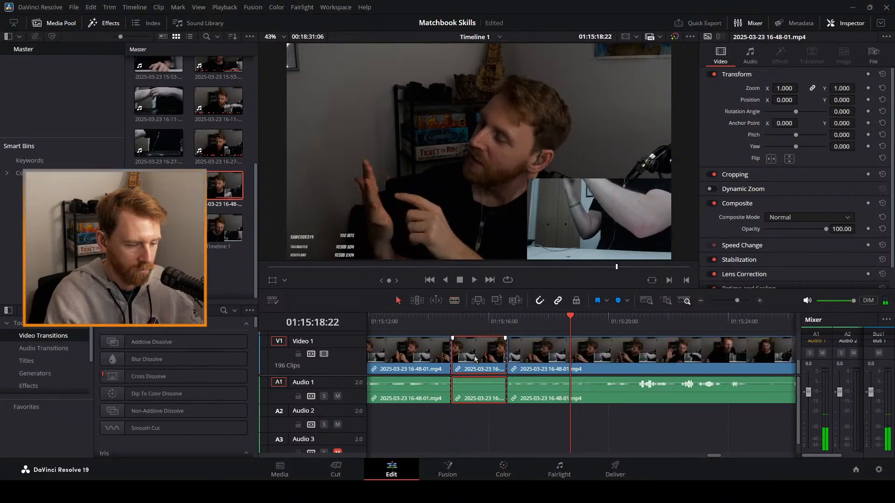
pyautogui.press('Delete')
# Play back the join at 01:15:14:23 and replay the section from about 01:15:07 to check the flow.
pyautogui.click(442, 328)
pyautogui.press('space')
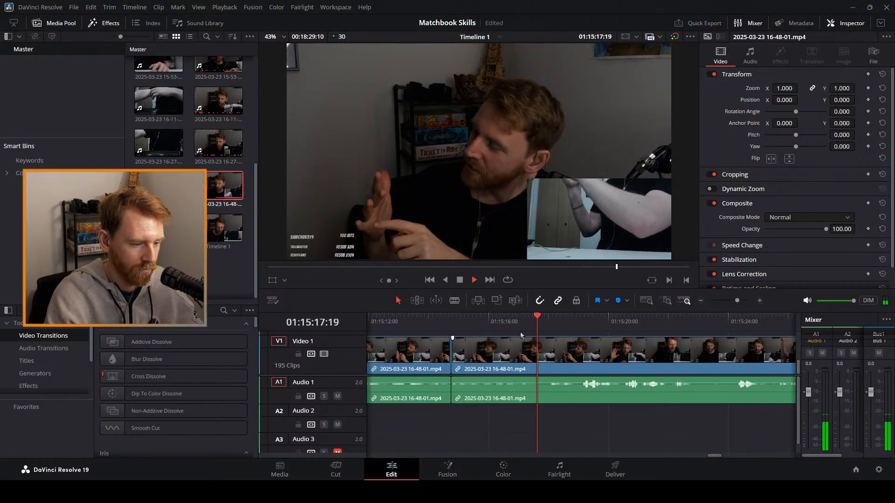
pyautogui.press('space')
pyautogui.click(725, 301)
pyautogui.moveTo(725, 302); pyautogui.dragTo(731, 299)
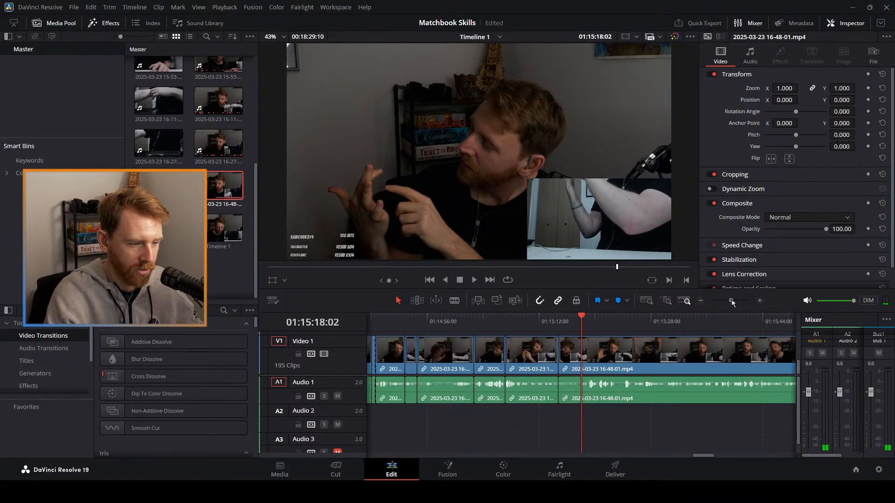
pyautogui.press('space')
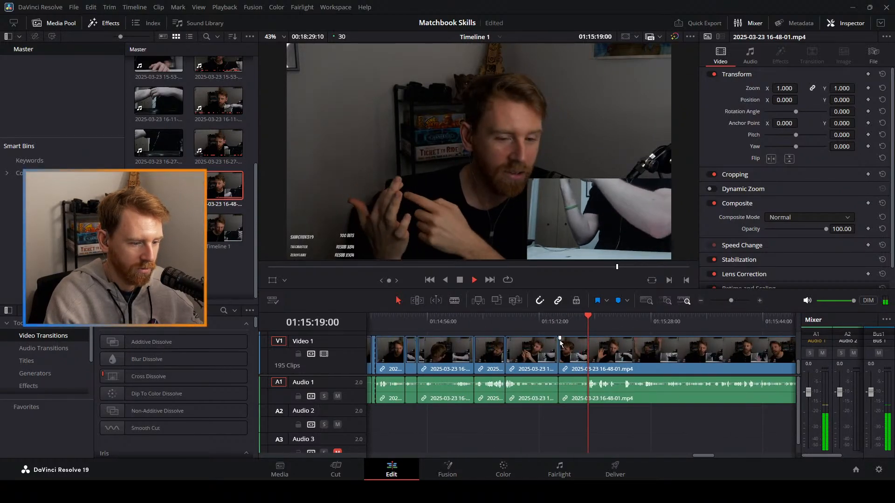
pyautogui.click(505, 317)
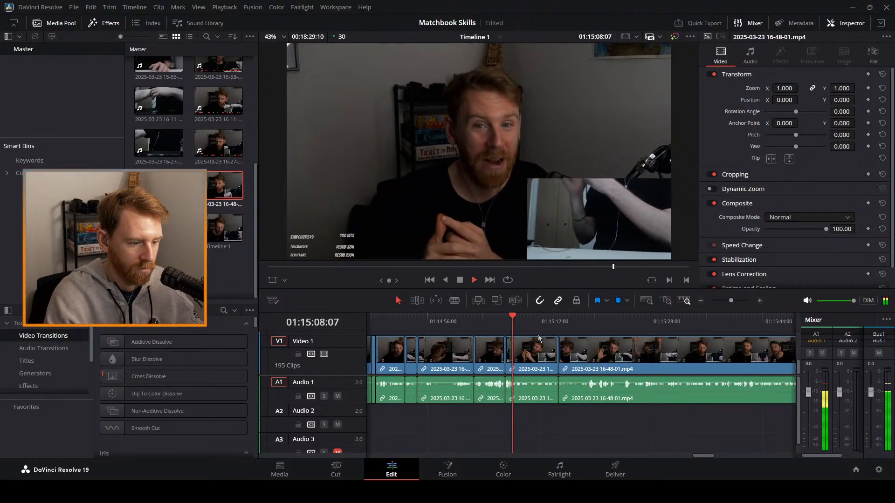
# Replay the opening of the clip that starts at 01:15:07:05 and split it at about 01:15:08:22.
pyautogui.press('b')
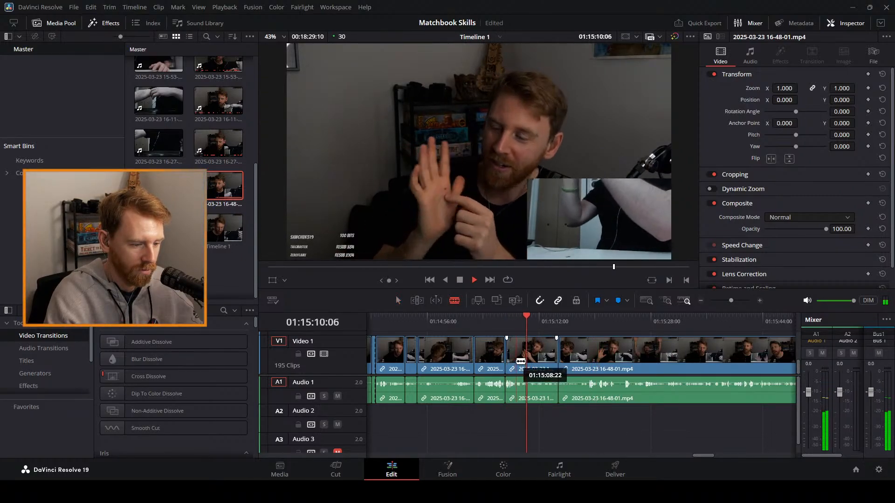
pyautogui.click(513, 326)
pyautogui.press('space')
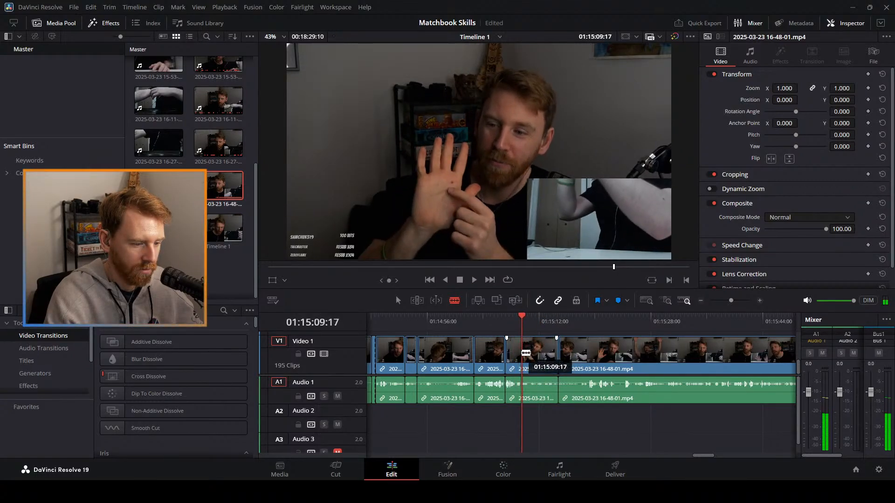
pyautogui.click(516, 326)
pyautogui.click(506, 326)
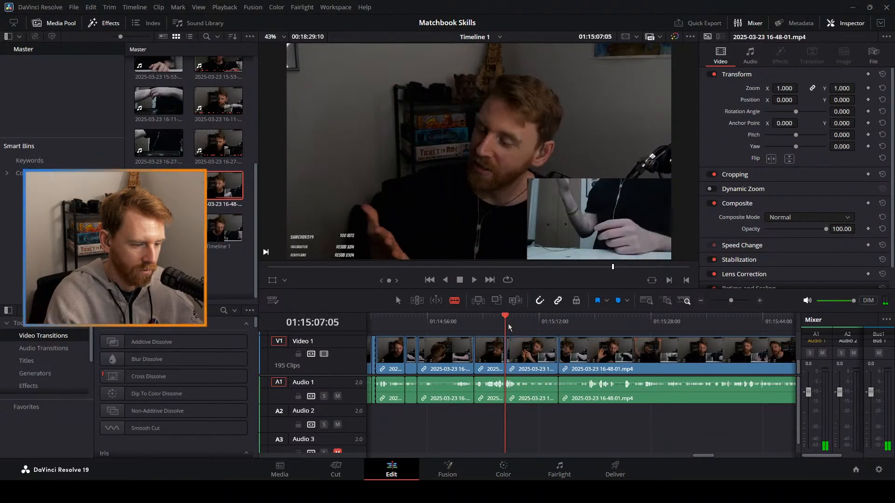
pyautogui.press('space')
pyautogui.press('space')
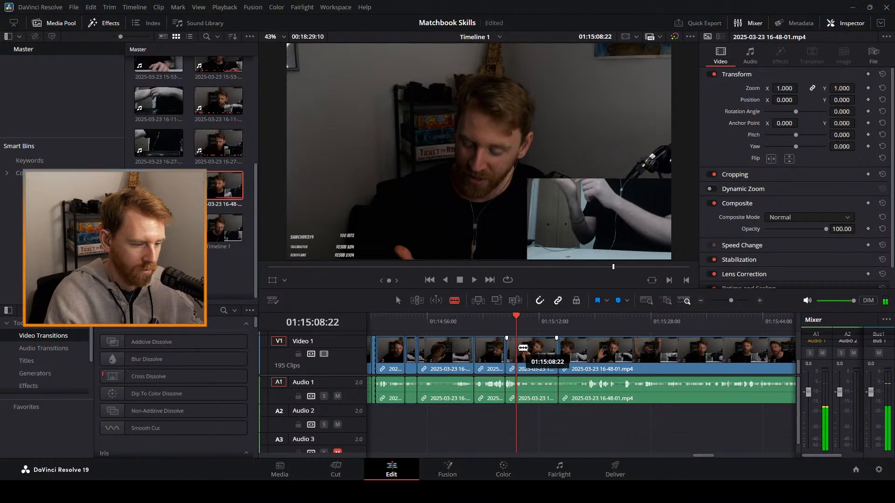
pyautogui.click(516, 346)
# Delete the segment between 01:15:08:22 and 01:15:14:23 and close the gap it leaves.
pyautogui.press('space')
pyautogui.press('space')
pyautogui.press('a')
pyautogui.click(539, 352)
pyautogui.press('BackSpace')
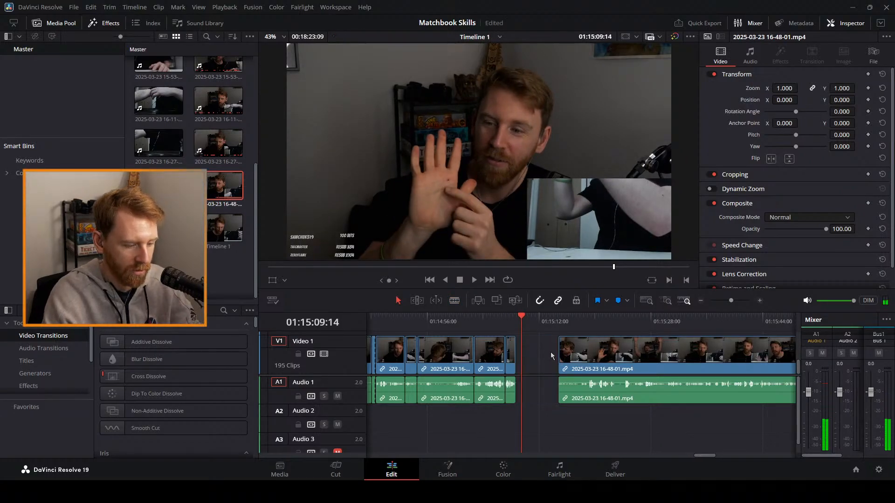
pyautogui.click(552, 356)
pyautogui.press('BackSpace')
# Play back the join at 01:15:08:22 and split the following clip at about 01:15:14:10.
pyautogui.click(511, 321)
pyautogui.press('space')
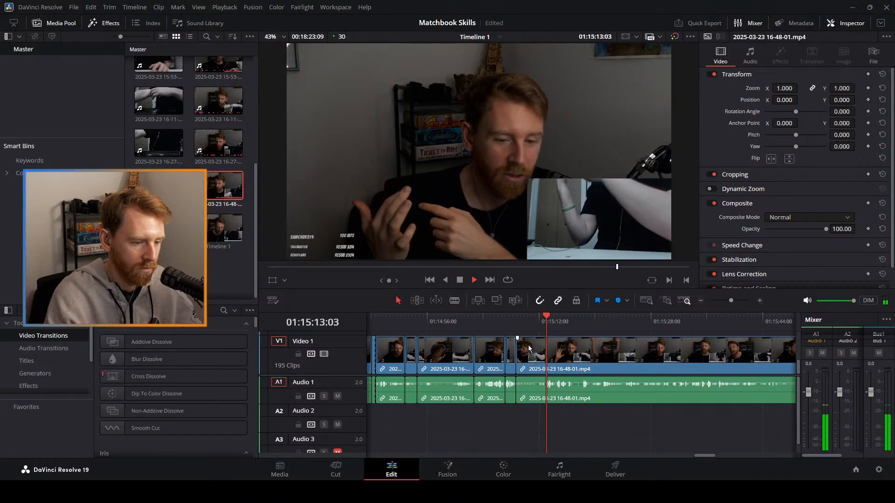
pyautogui.press('b')
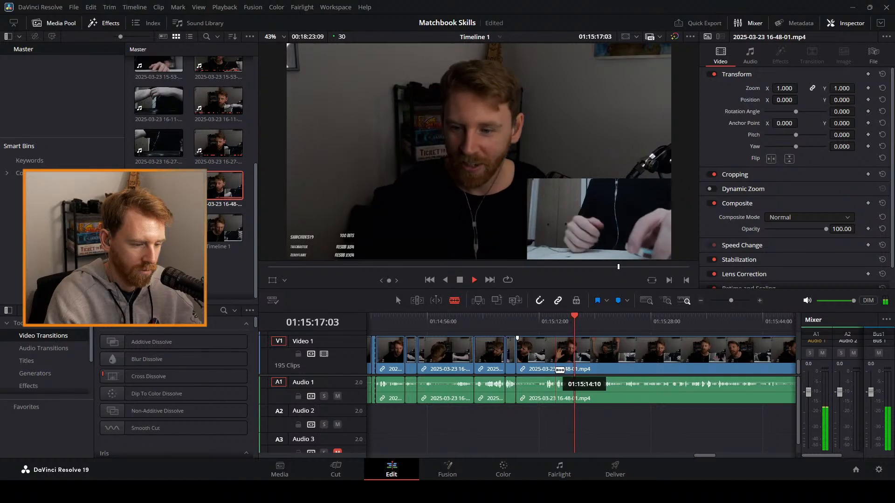
pyautogui.click(556, 369)
pyautogui.press('space')
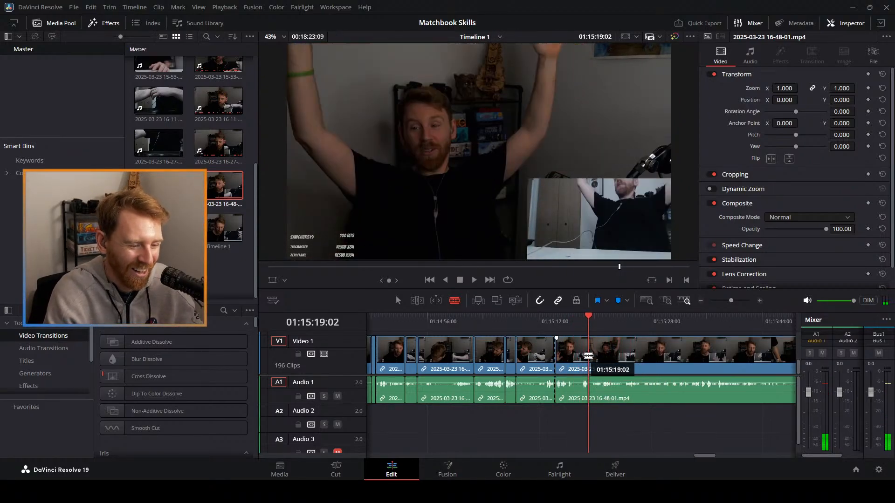
# Split the clip again at about 01:15:16 and delete the short segment between 01:15:14:10 and this split.
pyautogui.press('a')
pyautogui.click(572, 321)
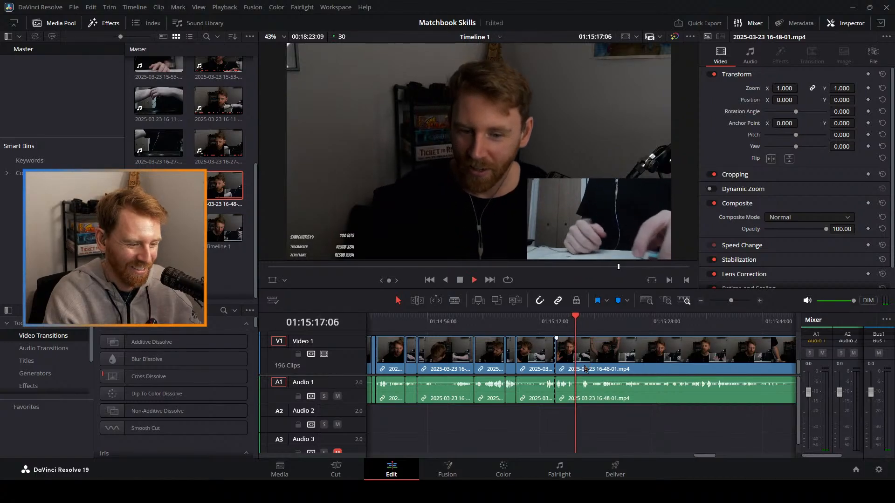
pyautogui.click(566, 321)
pyautogui.press('b')
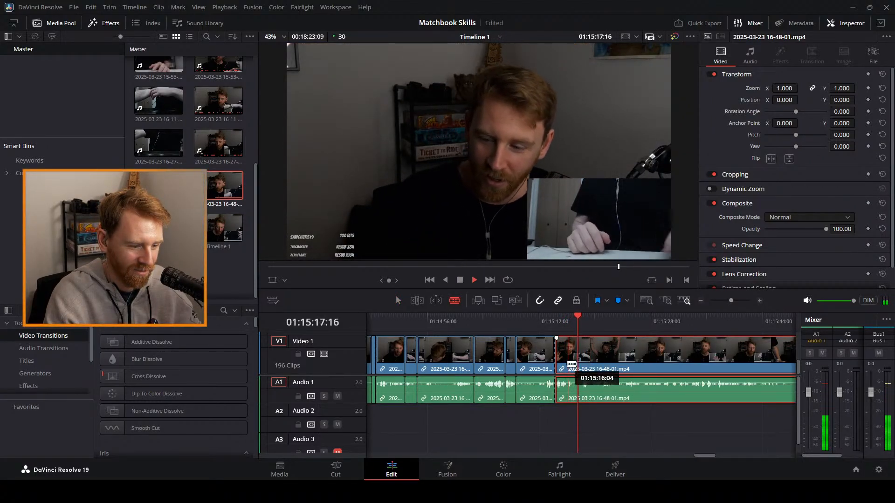
pyautogui.click(566, 364)
pyautogui.press('space')
pyautogui.press('a')
pyautogui.press('Delete')
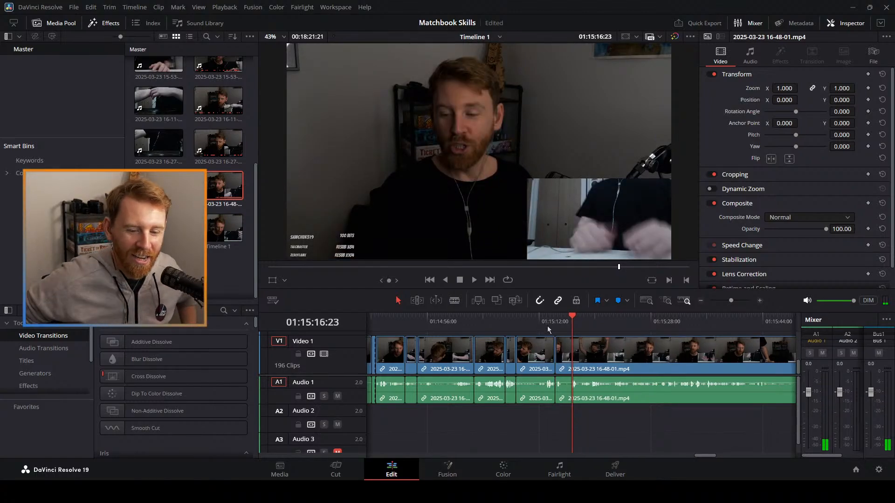
# Save the project and play back the join at 01:15:14:10 and the footage following it.
pyautogui.hotkey('ctrl', 's')
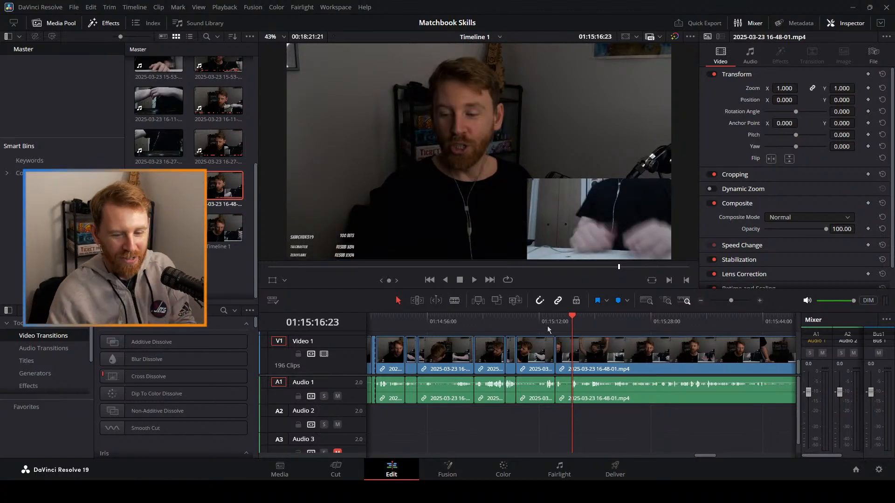
pyautogui.click(546, 326)
pyautogui.press('space')
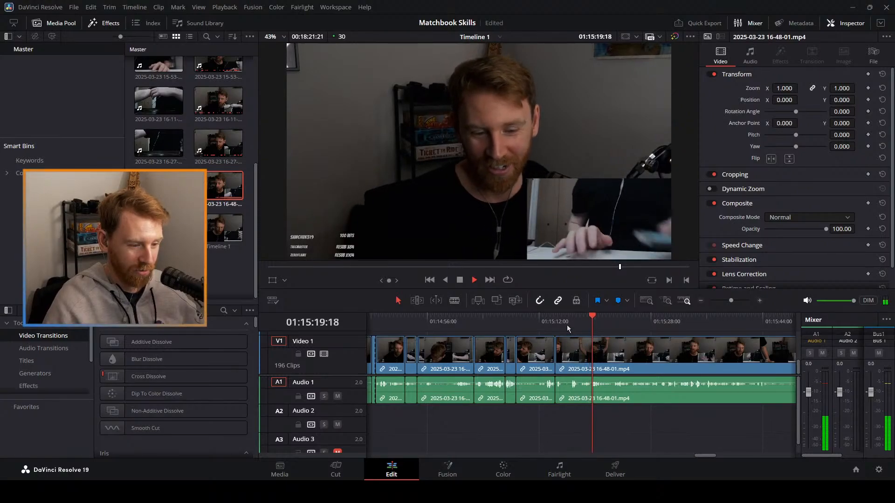
pyautogui.click(567, 326)
pyautogui.press('b')
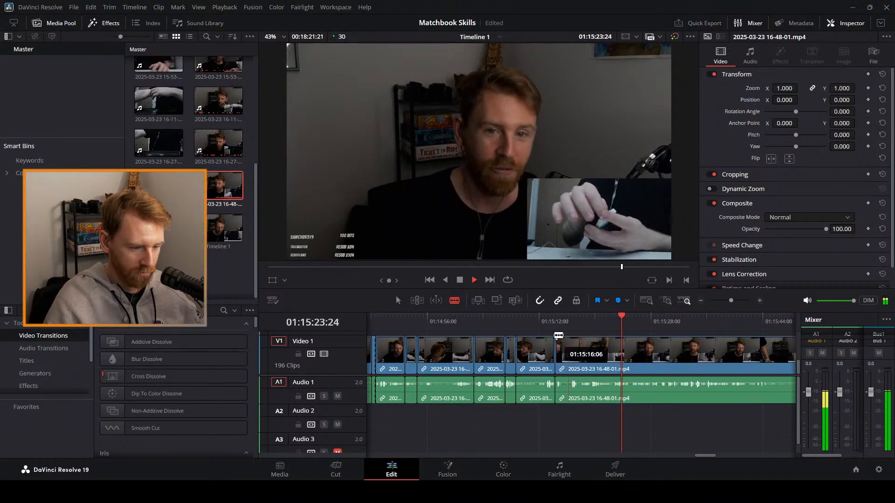
# Split the 16-48-01 clip at about 01:15:15:12 and skim the footage from there to about 01:16:04.
pyautogui.press('a')
pyautogui.click(559, 320)
pyautogui.press('space')
pyautogui.hotkey('ctrl', 'b')
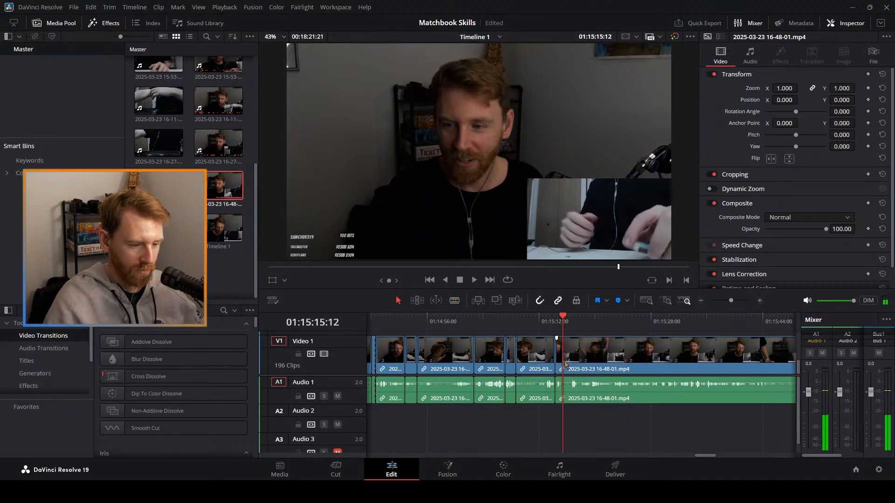
pyautogui.moveTo(563, 321); pyautogui.dragTo(731, 300)
pyautogui.moveTo(595, 321); pyautogui.dragTo(733, 329)
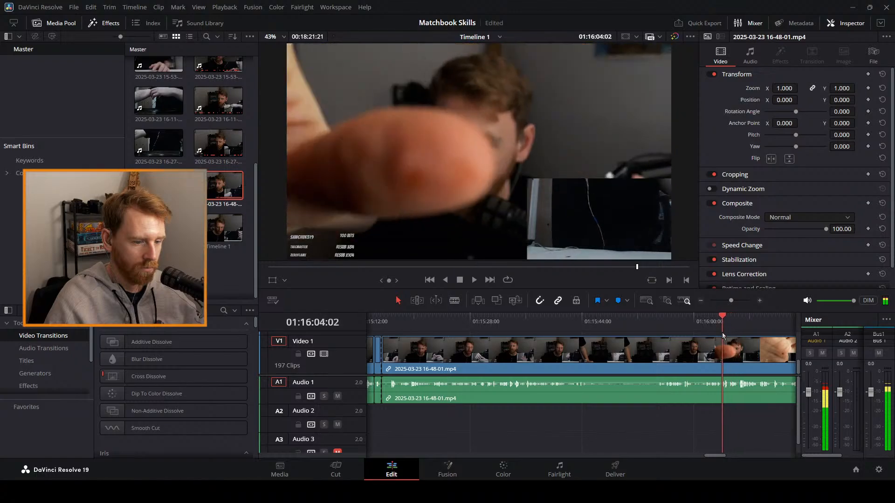
# Split the clip again at about 01:16:04 and delete the segment between 01:15:15:12 and this split.
pyautogui.press('b')
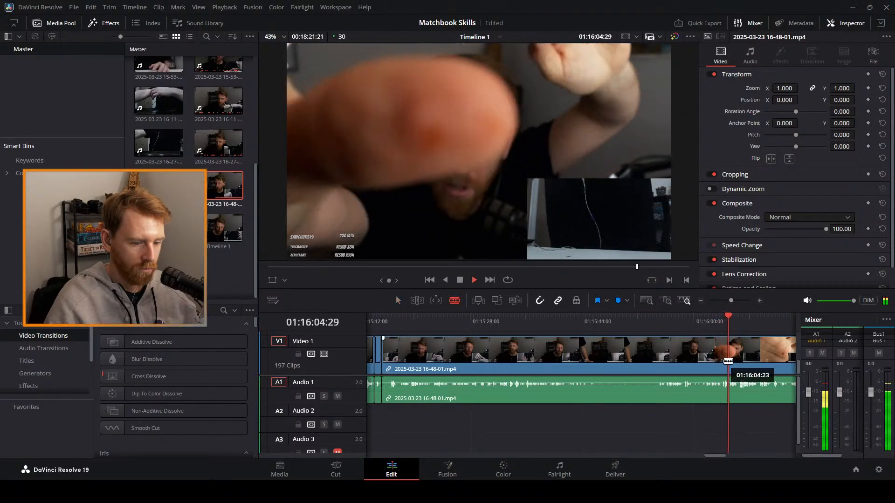
pyautogui.click(722, 362)
pyautogui.press('space')
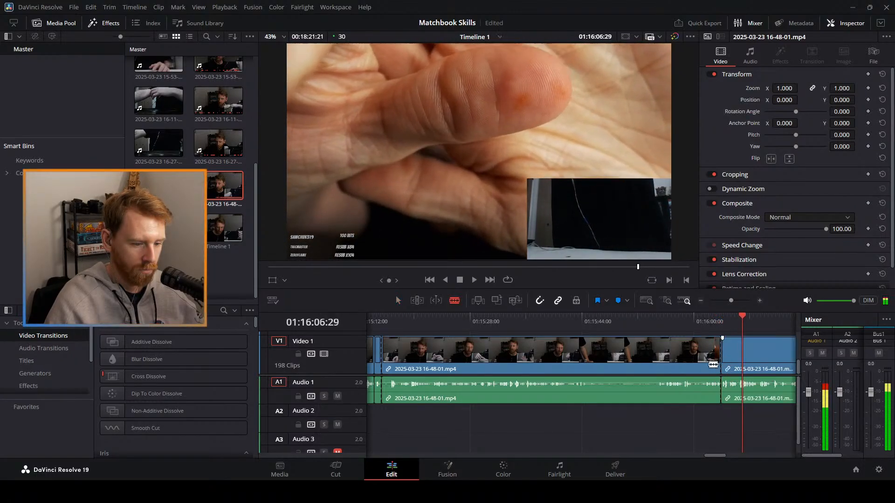
pyautogui.press('a')
pyautogui.click(544, 350)
pyautogui.press('Delete')
# Play back the join at 01:15:15:12 and the footage following it up to about 01:15:45.
pyautogui.click(375, 326)
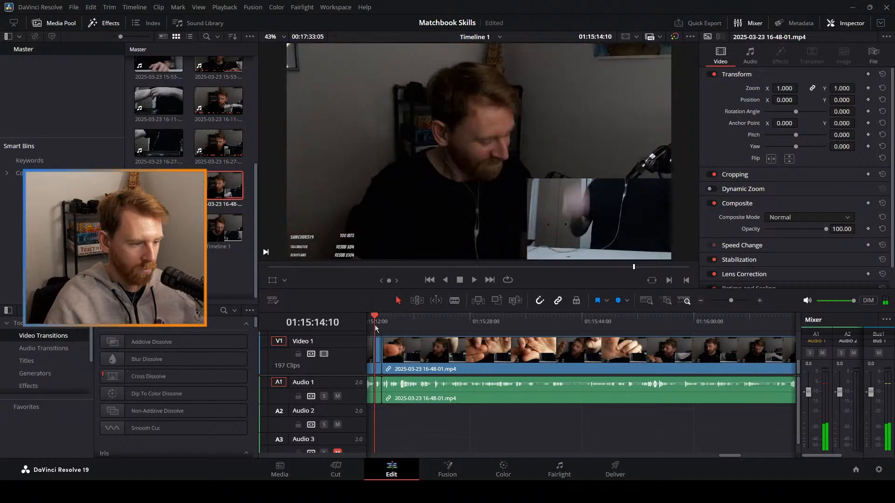
pyautogui.press('space')
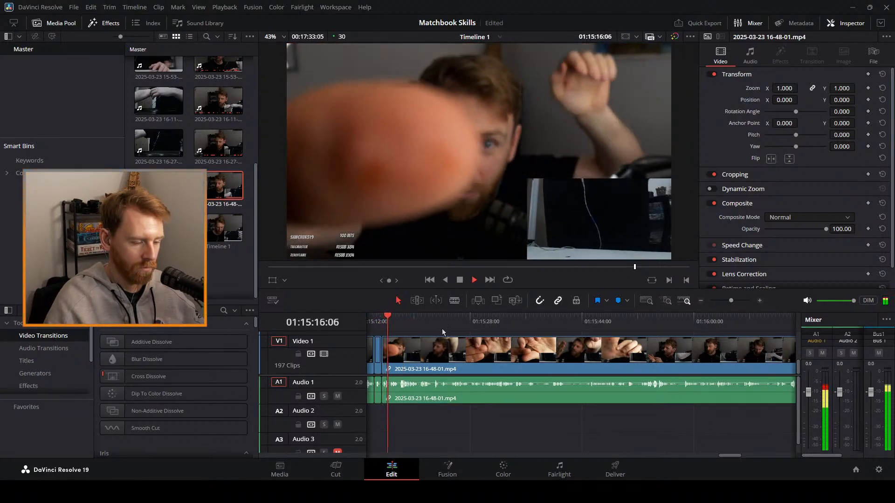
pyautogui.click(420, 356)
pyautogui.press('space')
pyautogui.hotkey('ctrl', 'z')
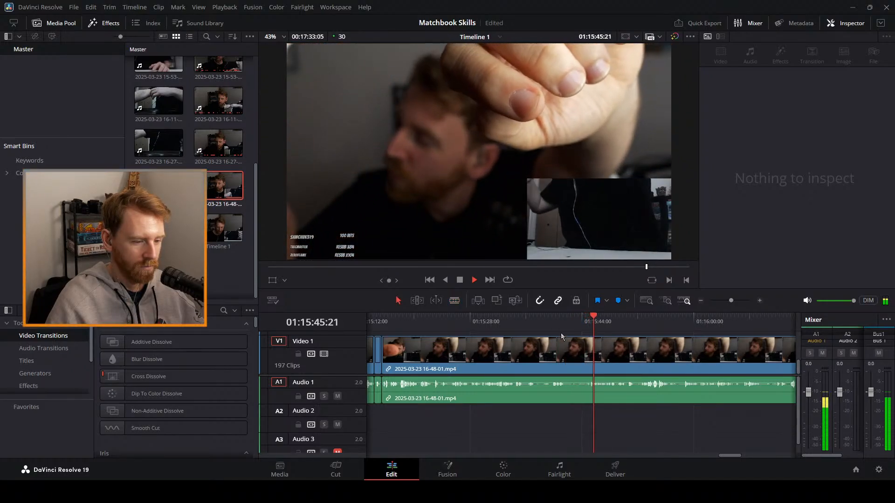
# Split the clip at about 01:15:41:17 and scrub ahead to about 01:15:46.
pyautogui.click(560, 325)
pyautogui.press('space')
pyautogui.press('b')
pyautogui.click(570, 352)
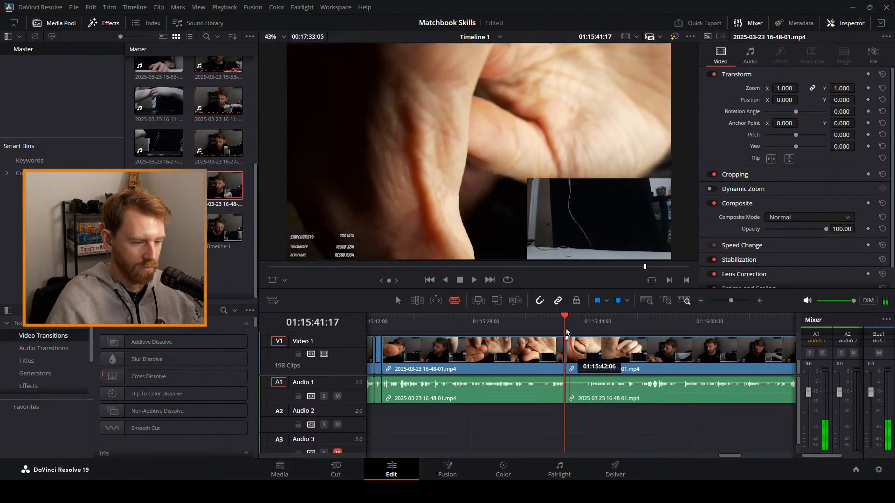
pyautogui.moveTo(566, 328); pyautogui.dragTo(600, 325)
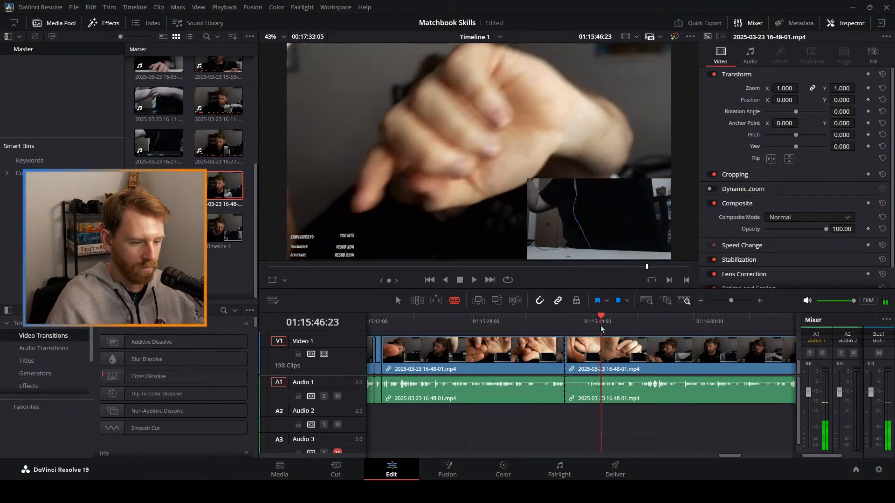
# Split the clip again at about 01:15:47 and delete the segment between 01:15:41:17 and this split.
pyautogui.press('space')
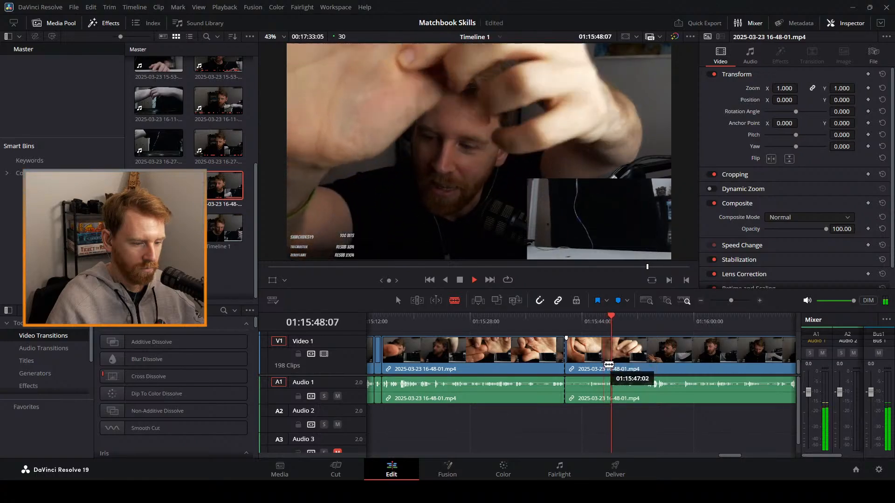
pyautogui.click(607, 365)
pyautogui.press('space')
pyautogui.press('a')
pyautogui.click(577, 359)
pyautogui.press('Delete')
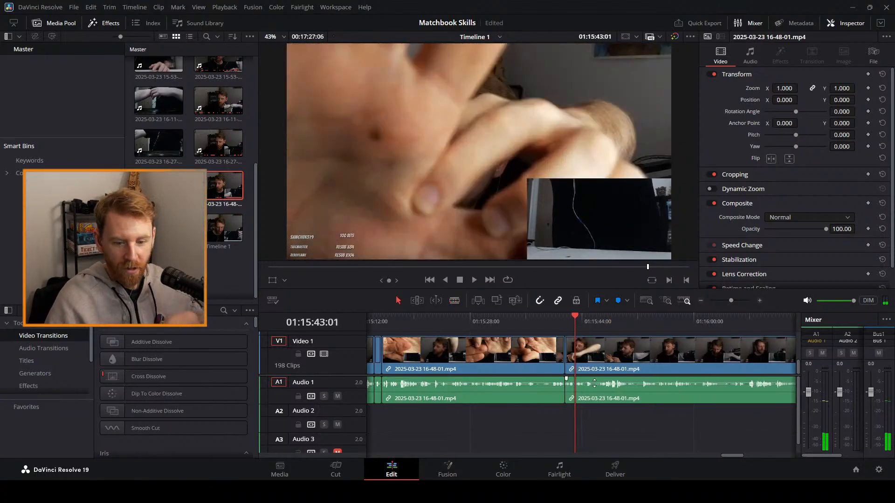
# Play back the join at 01:15:41:17 to check the transition between the two clips.
pyautogui.click(545, 323)
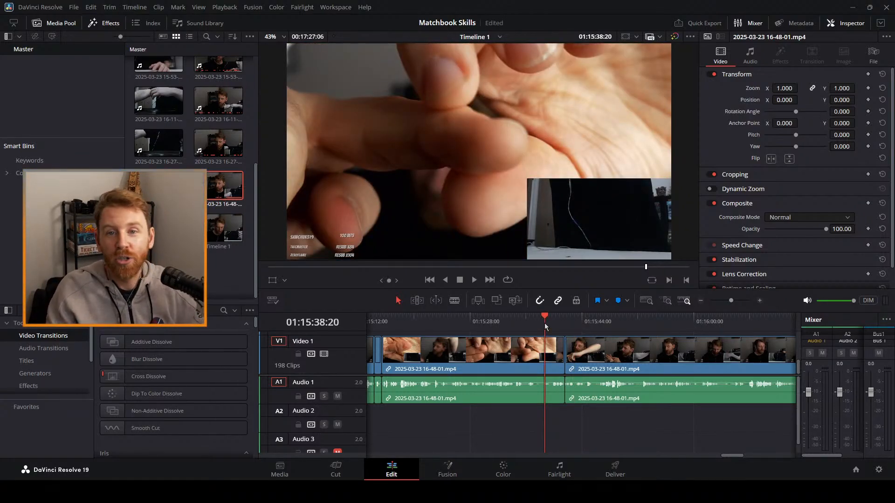
pyautogui.press('space')
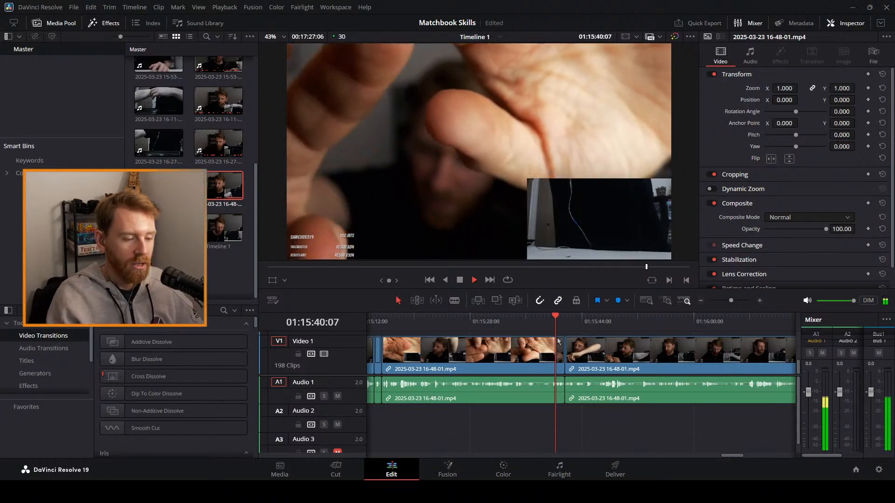
pyautogui.press('space')
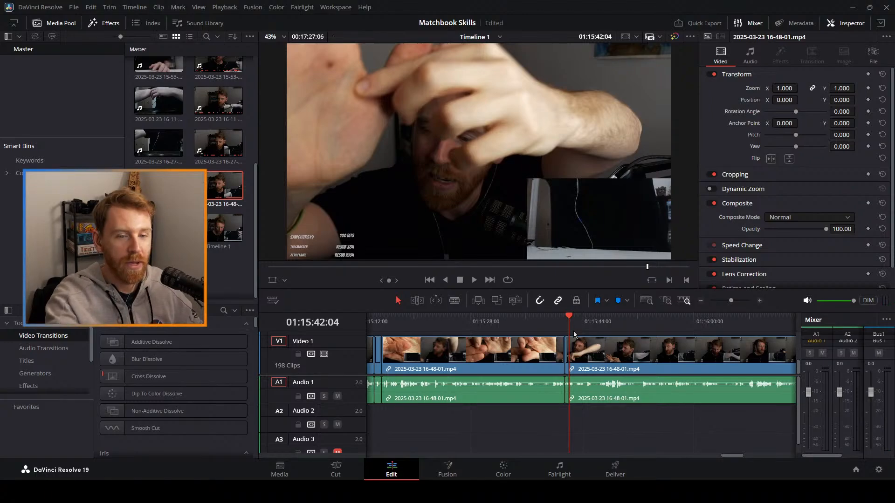
pyautogui.press('space')
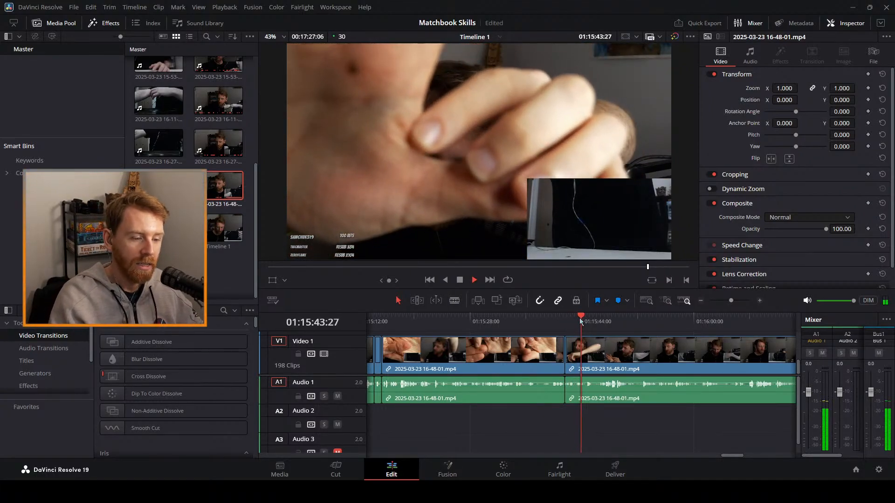
# Review the footage after the join and split the clip at about 01:15:50:16.
pyautogui.moveTo(581, 320); pyautogui.dragTo(613, 318)
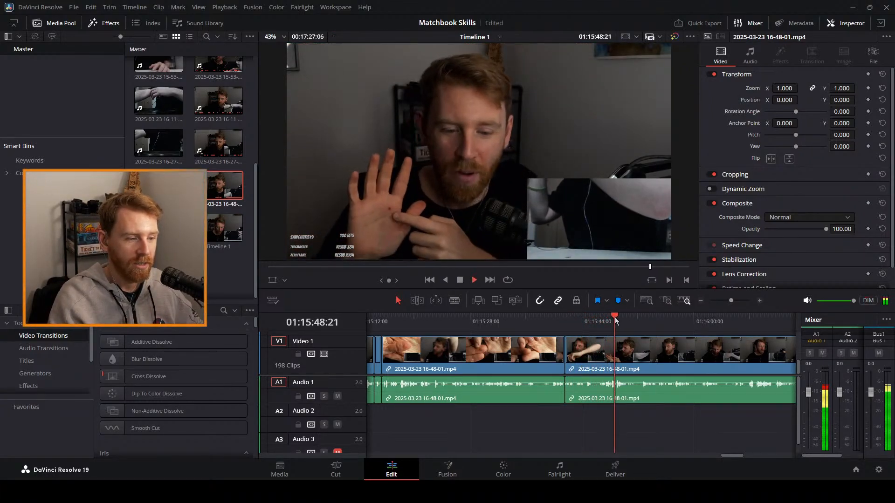
pyautogui.press('b')
pyautogui.press('space')
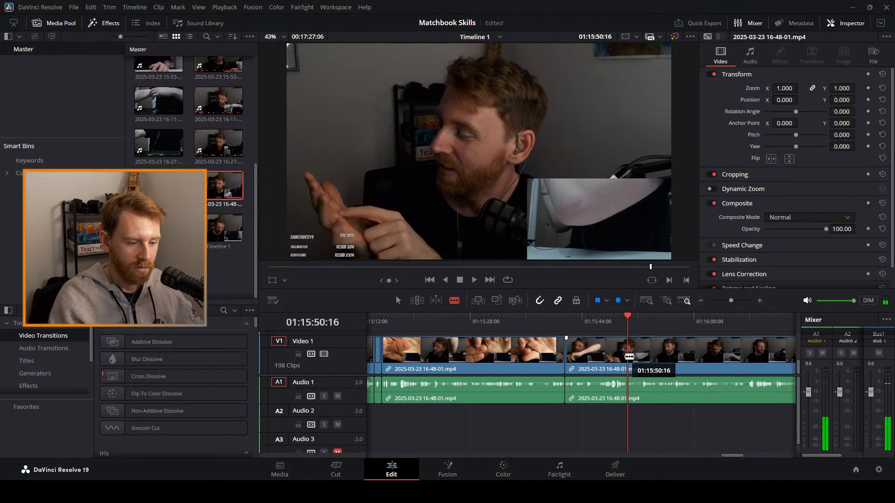
pyautogui.click(629, 357)
pyautogui.press('a')
# Review the last clip on the timeline and split it at about 01:16:11:17 and 01:16:16:20.
pyautogui.moveTo(628, 320); pyautogui.dragTo(726, 301)
pyautogui.press('space')
pyautogui.press('b')
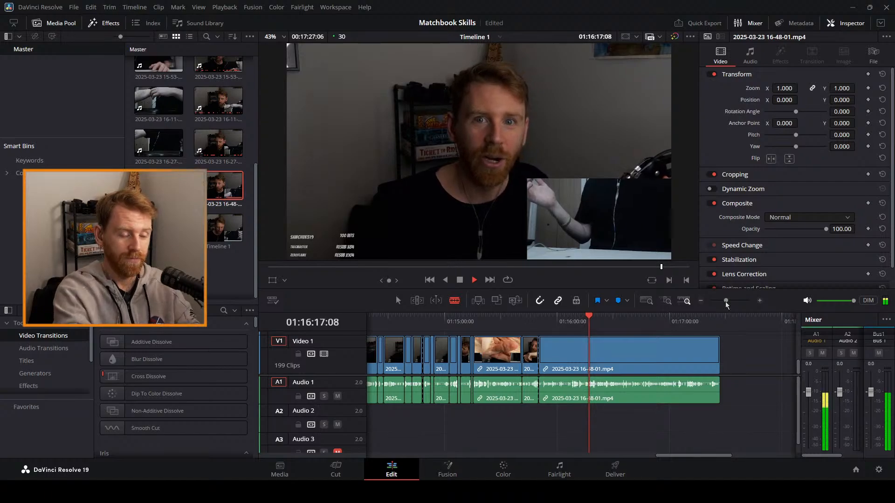
pyautogui.moveTo(727, 297); pyautogui.dragTo(729, 302)
pyautogui.moveTo(585, 319); pyautogui.dragTo(541, 321)
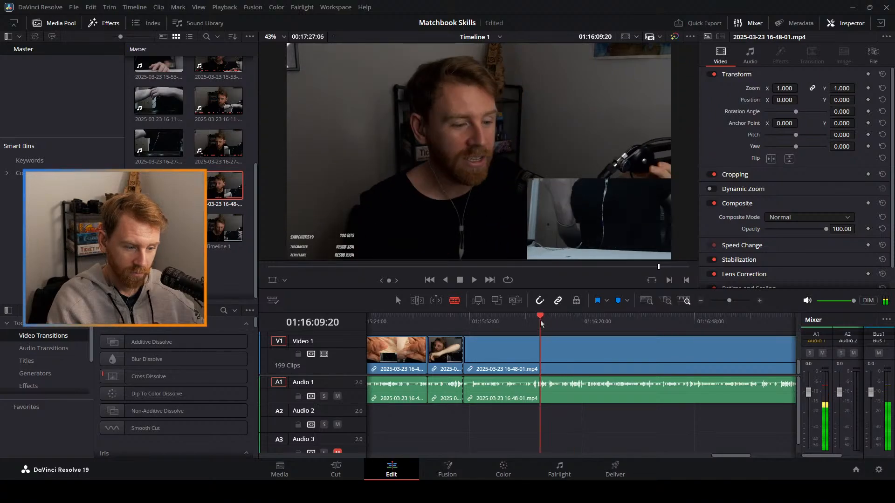
pyautogui.press('space')
pyautogui.moveTo(729, 301); pyautogui.dragTo(735, 300)
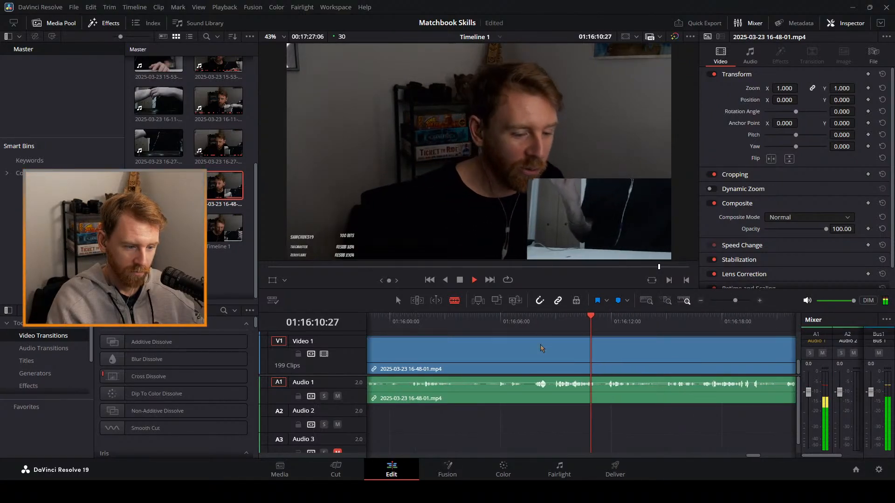
pyautogui.click(603, 357)
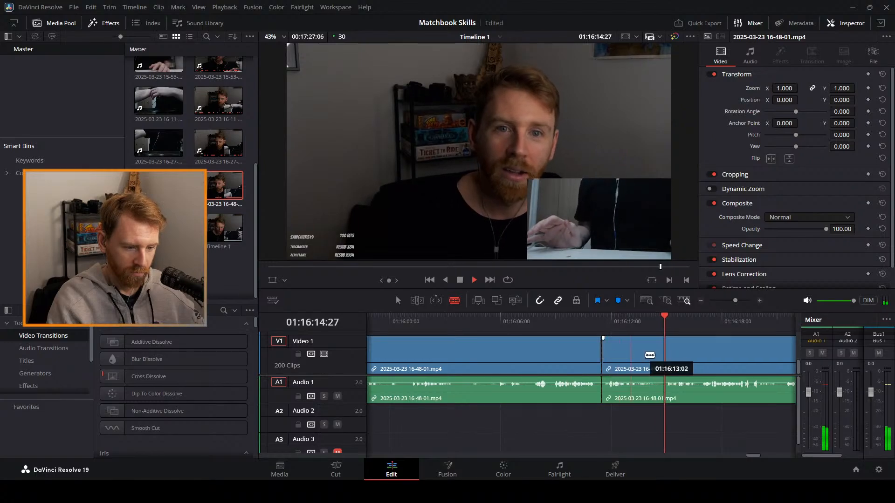
pyautogui.click(699, 357)
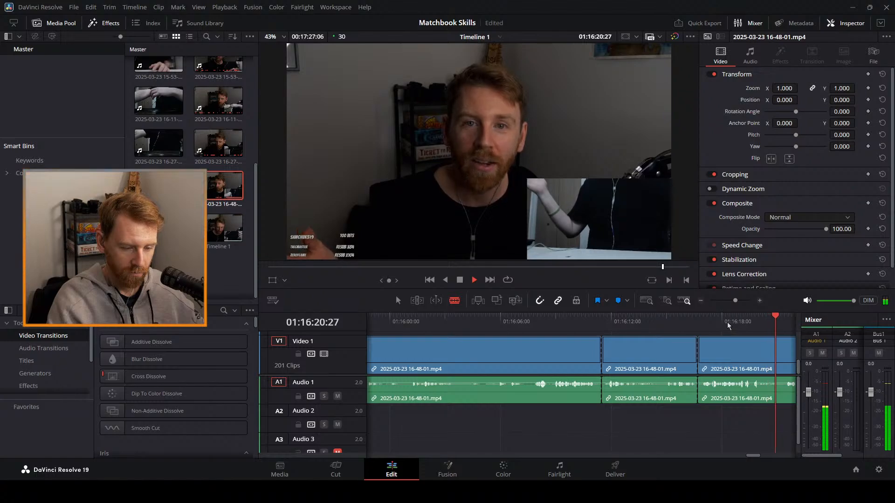
# Split the clip again at about 01:16:17:07 and delete the short segment between 01:16:16:20 and this split.
pyautogui.click(511, 325)
pyautogui.click(504, 323)
pyautogui.click(497, 322)
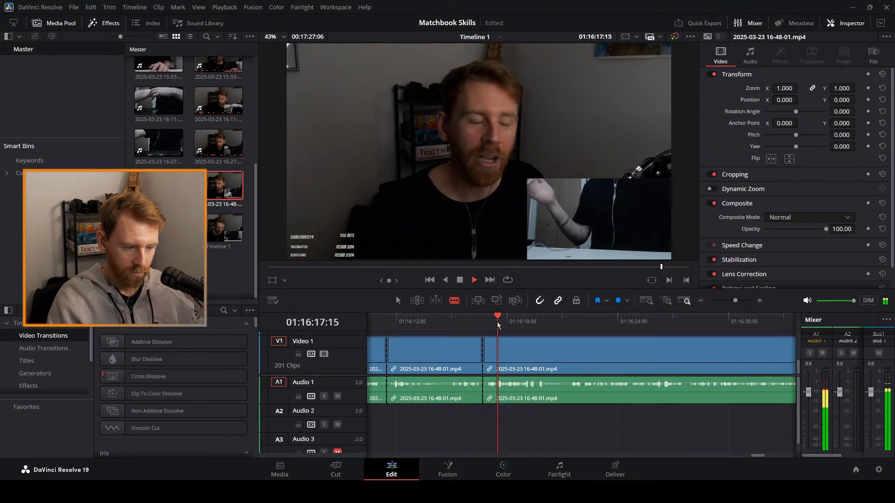
pyautogui.click(497, 322)
pyautogui.click(496, 359)
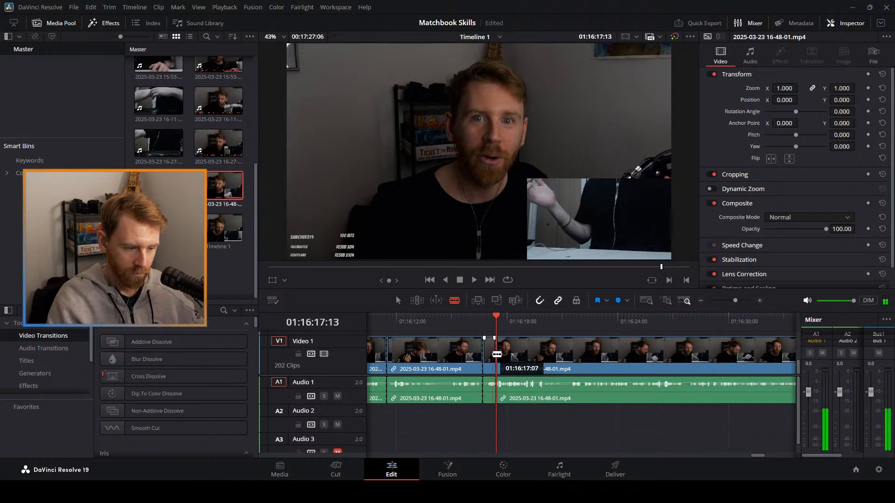
pyautogui.press('a')
pyautogui.click(489, 359)
pyautogui.press('Delete')
# Play back the join at 01:16:16:20 and the footage leading up to the cut at 01:16:11:17.
pyautogui.click(464, 318)
pyautogui.press('space')
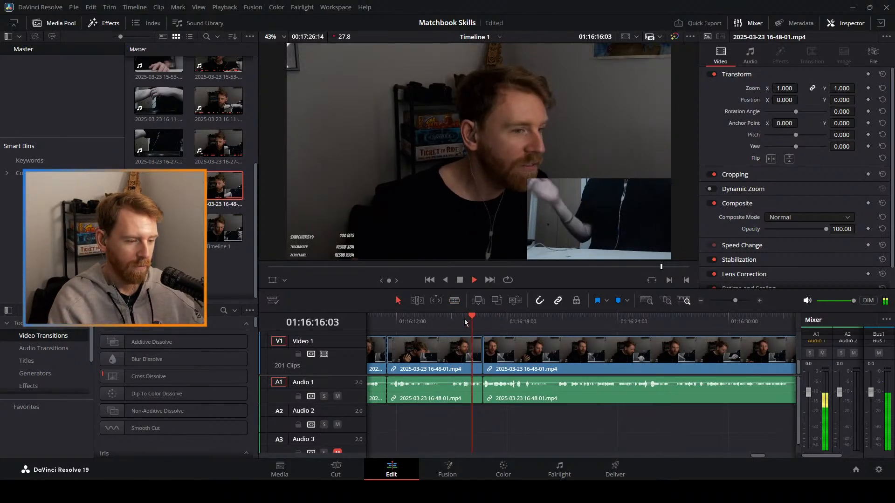
pyautogui.moveTo(738, 300); pyautogui.dragTo(731, 302)
pyautogui.click(507, 321)
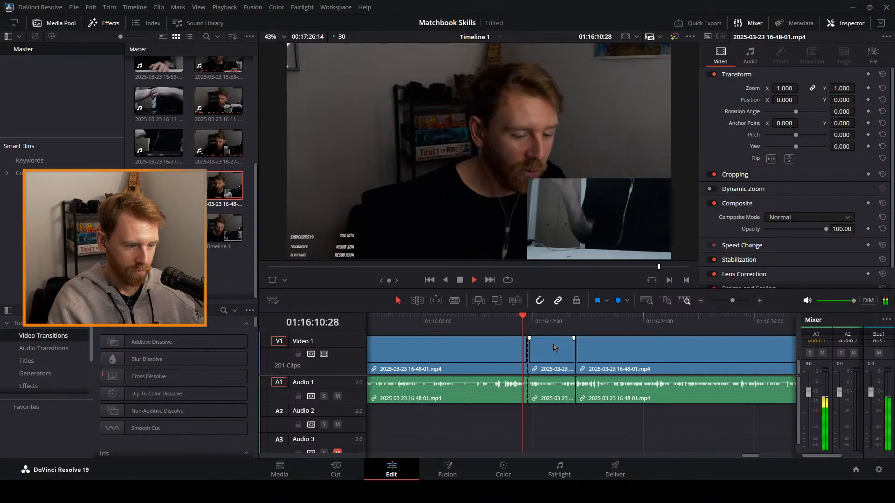
# Try to delete the whole segment between 01:15:50:16 and 01:16:11:17.
pyautogui.moveTo(719, 301); pyautogui.dragTo(730, 300)
pyautogui.click(483, 322)
pyautogui.press('b')
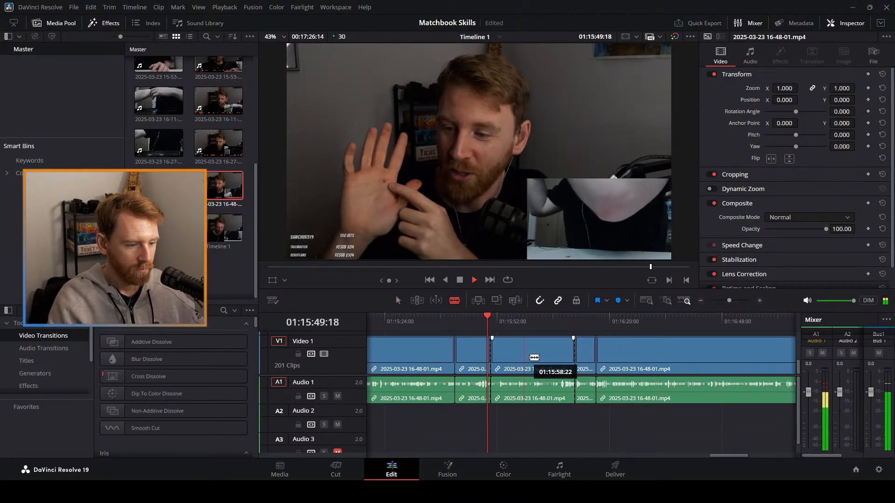
pyautogui.press('a')
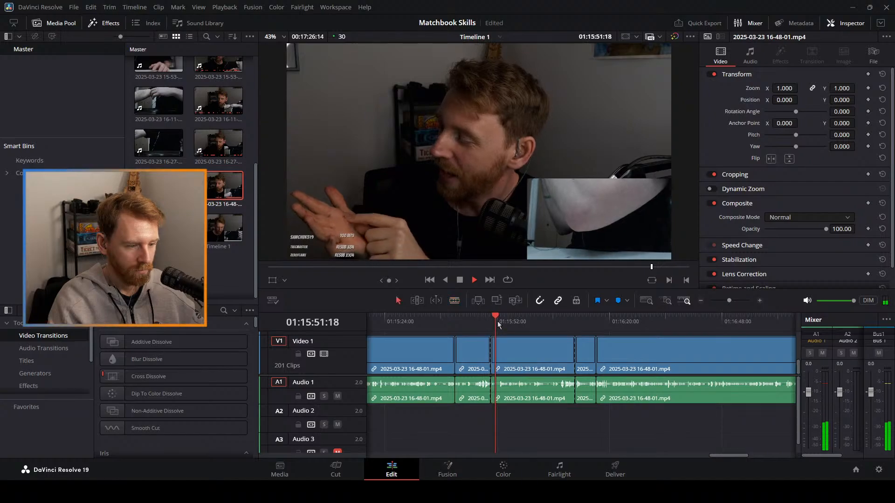
pyautogui.moveTo(497, 324); pyautogui.dragTo(524, 323)
pyautogui.click(535, 359)
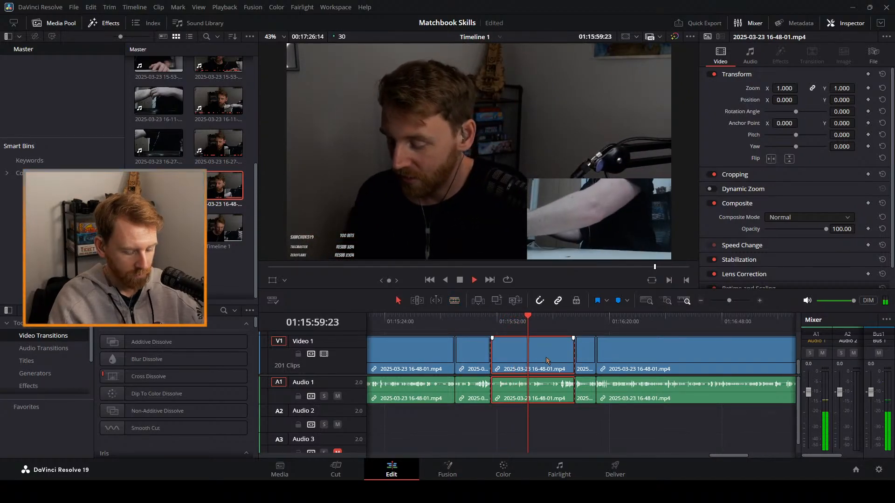
pyautogui.press('Delete')
pyautogui.click(482, 323)
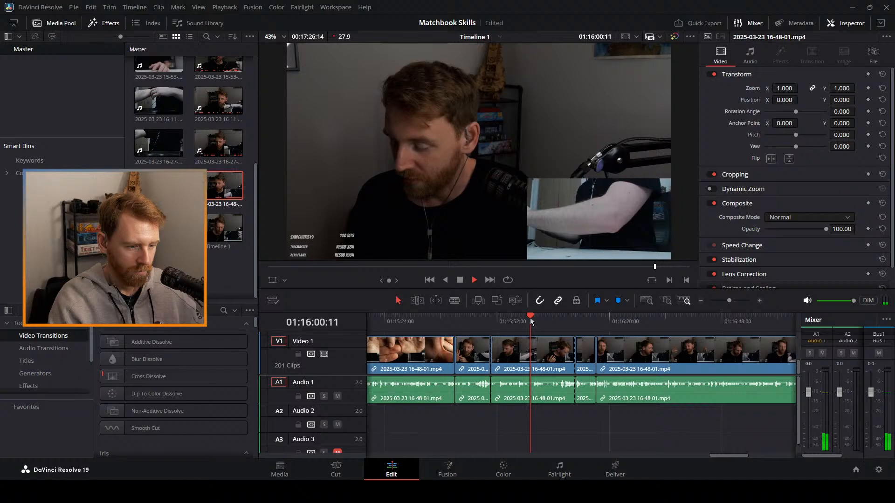
# Split the segment following 01:15:50:16 at about 01:16:08 and delete the part before this split.
pyautogui.moveTo(530, 318); pyautogui.dragTo(555, 318)
pyautogui.press('space')
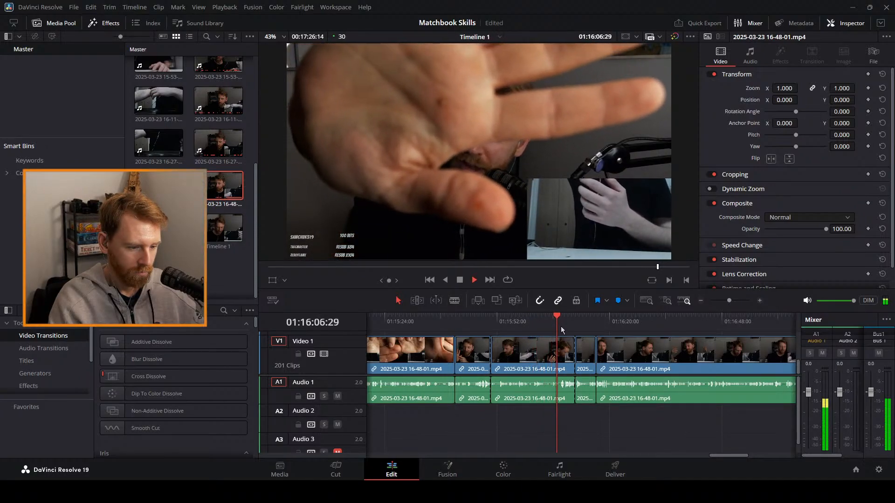
pyautogui.press('b')
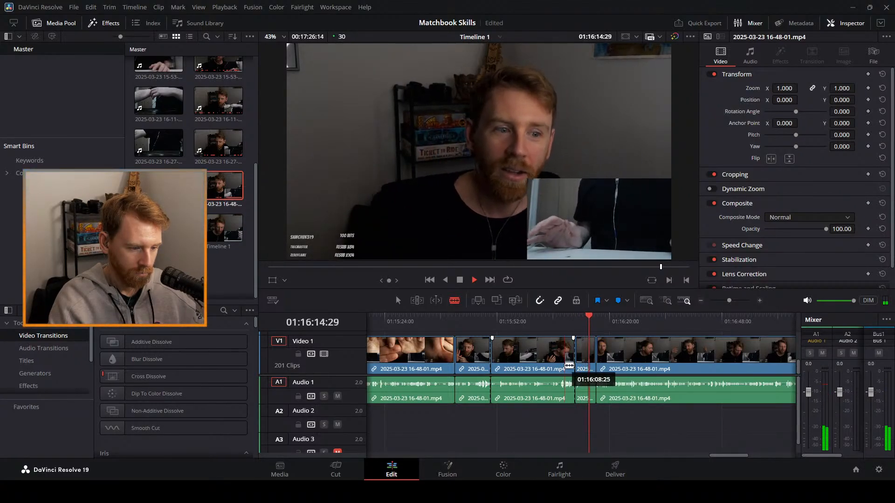
pyautogui.click(565, 365)
pyautogui.press('space')
pyautogui.press('a')
pyautogui.click(548, 363)
pyautogui.press('Delete')
# Play back the join at 01:15:50:16, then split the last clip at about 01:16:09.
pyautogui.click(483, 314)
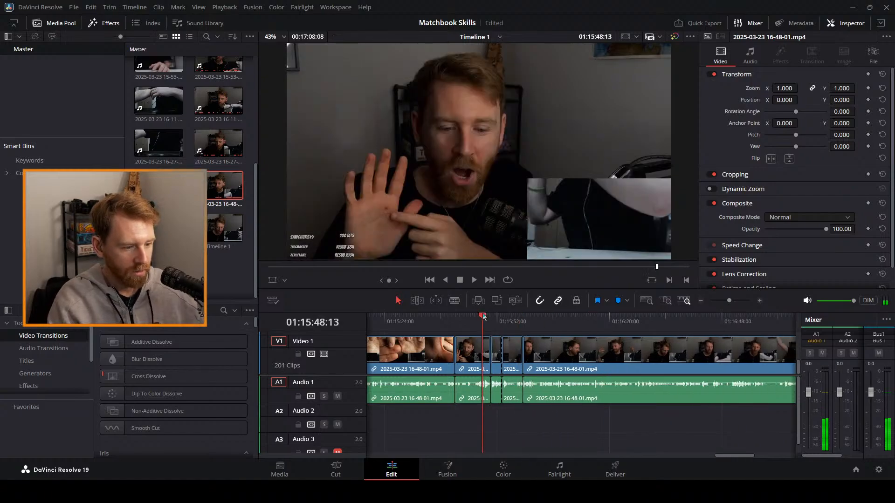
pyautogui.press('space')
pyautogui.moveTo(488, 322); pyautogui.dragTo(556, 319)
pyautogui.press('b')
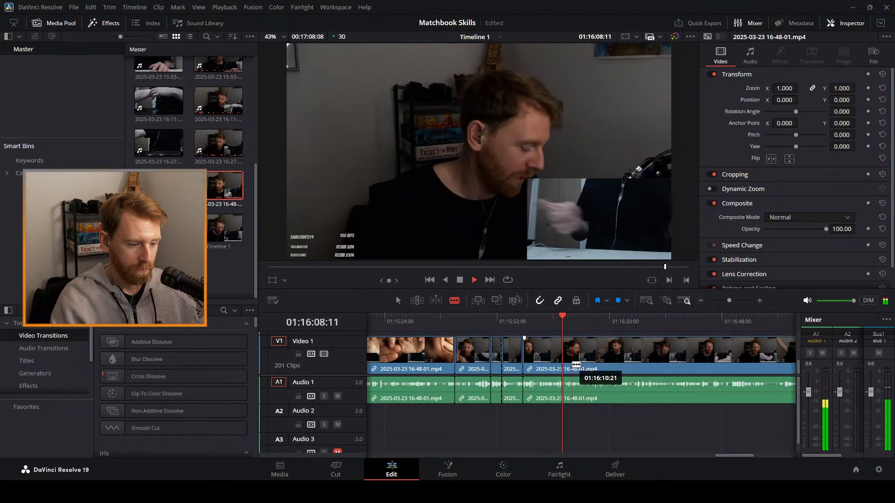
pyautogui.press('space')
pyautogui.click(570, 367)
pyautogui.press('space')
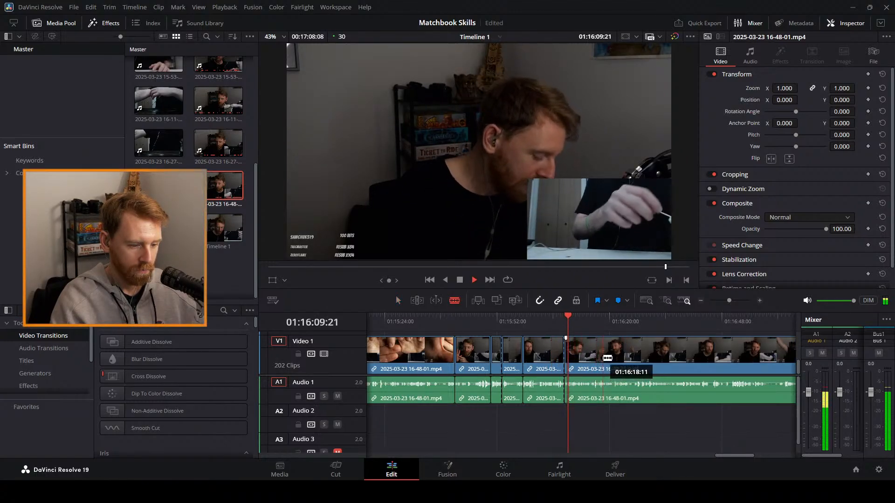
# Undo the split at about 01:16:09 and review the last clip's footage between there and about 01:16:24.
pyautogui.hotkey('ctrl', 'z')
pyautogui.moveTo(578, 317); pyautogui.dragTo(615, 318)
pyautogui.press('space')
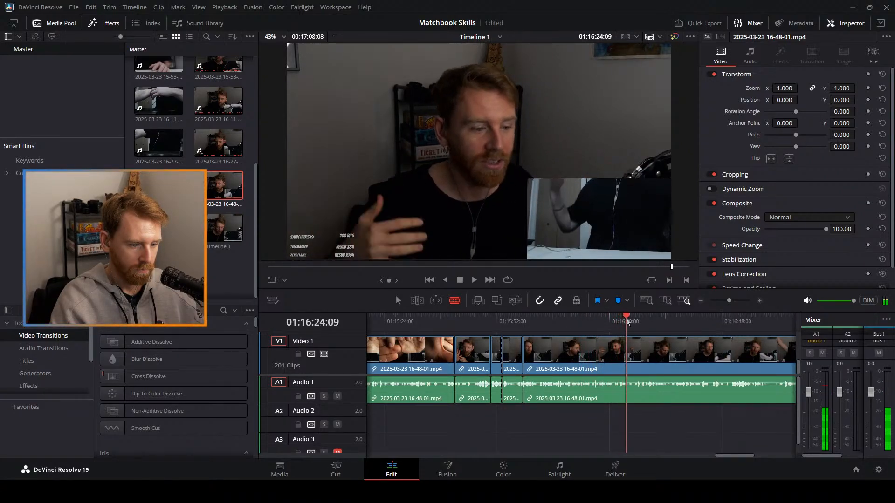
pyautogui.press('a')
pyautogui.click(616, 321)
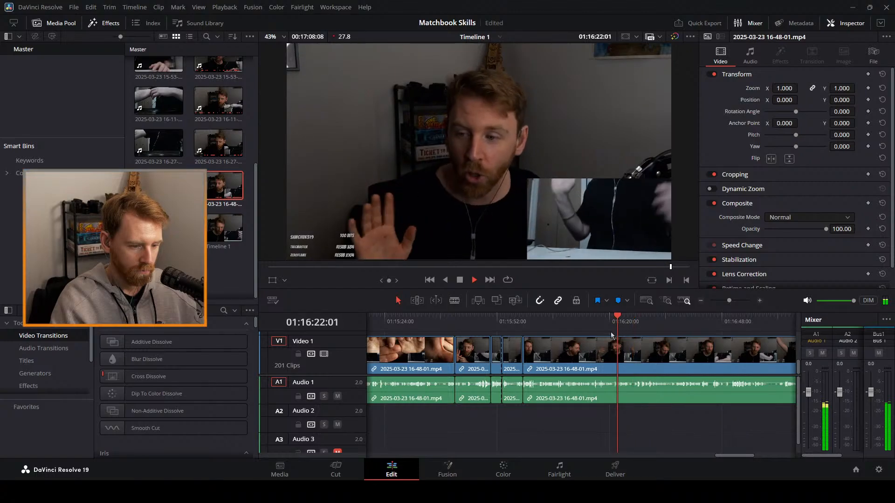
pyautogui.click(606, 322)
# Split the last clip at about 01:16:18 and delete the part before this split.
pyautogui.press('b')
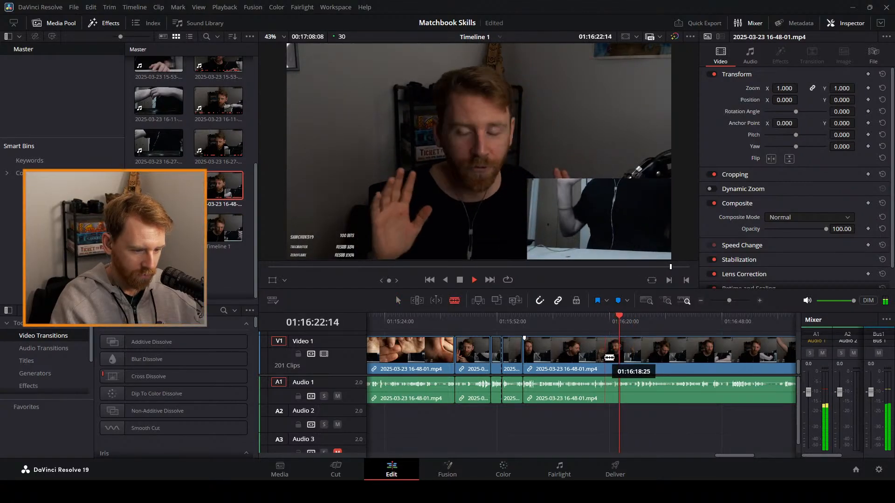
pyautogui.click(604, 359)
pyautogui.press('a')
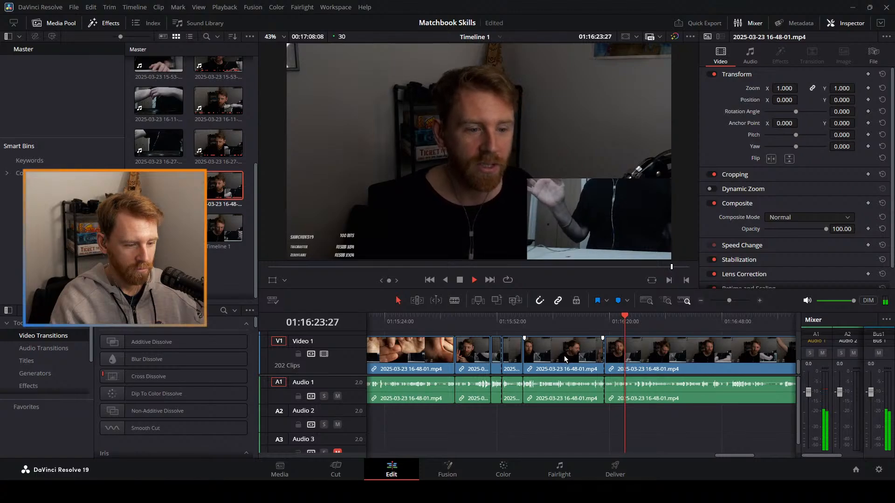
pyautogui.moveTo(520, 323); pyautogui.dragTo(558, 325)
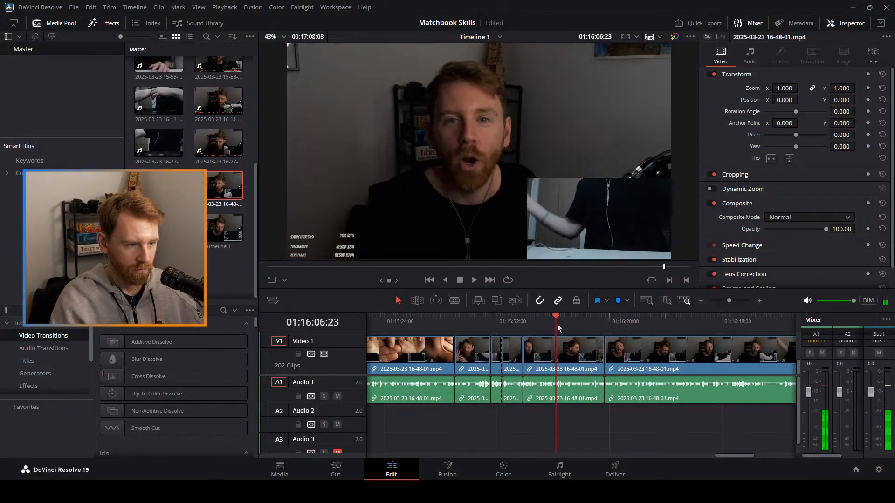
pyautogui.click(573, 361)
pyautogui.press('Delete')
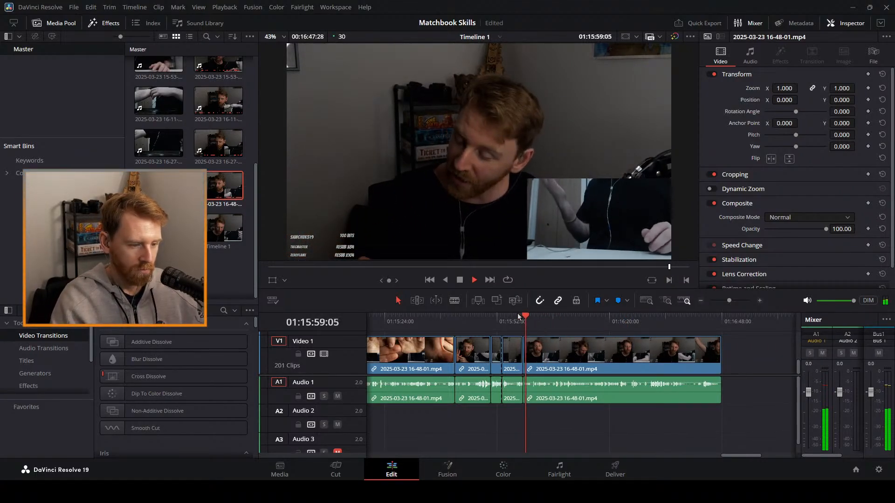
# Play back the join before the last clip and skim the footage up to about 01:16:11.
pyautogui.click(518, 323)
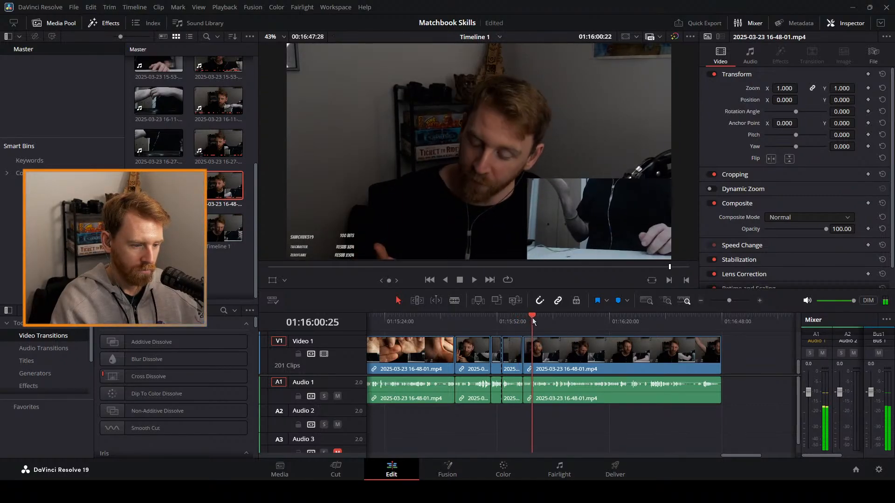
pyautogui.moveTo(534, 321); pyautogui.dragTo(573, 320)
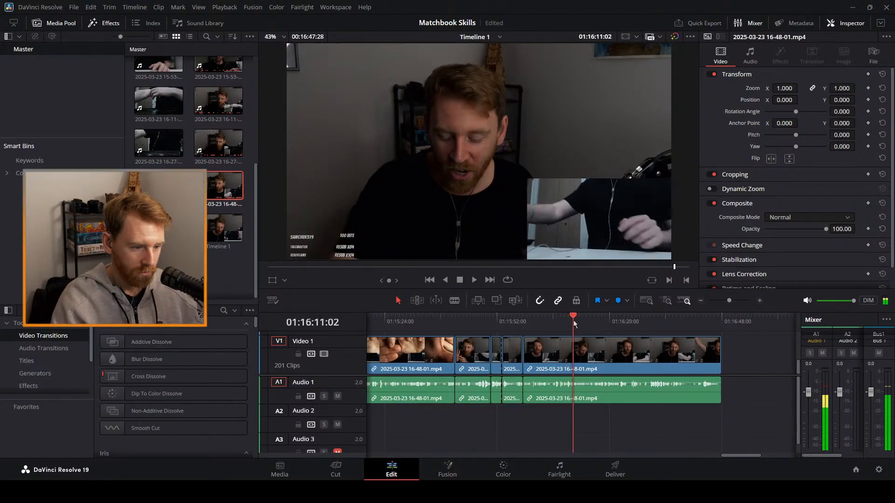
pyautogui.press('space')
pyautogui.click(544, 322)
# Split the last clip at about 01:16:05 and 01:16:42 and delete the section between the two splits.
pyautogui.press('b')
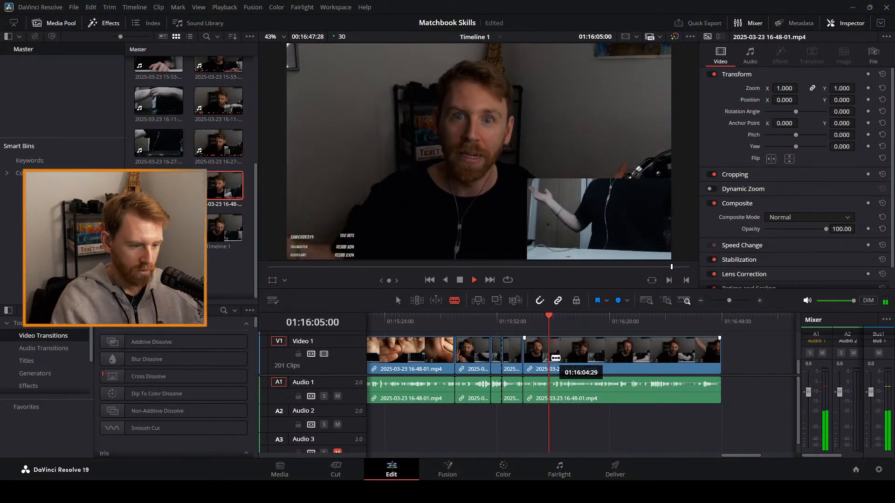
pyautogui.press('space')
pyautogui.moveTo(560, 316); pyautogui.dragTo(702, 334)
pyautogui.press('space')
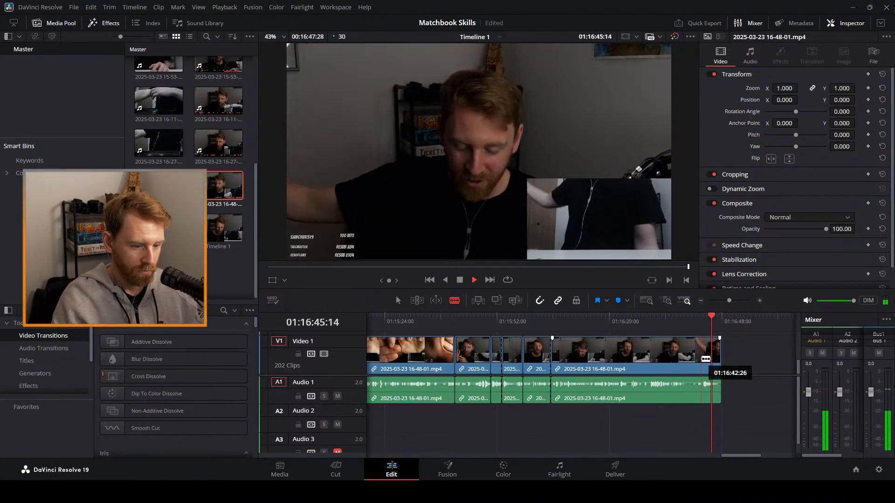
pyautogui.click(701, 358)
pyautogui.press('space')
pyautogui.press('a')
pyautogui.click(611, 357)
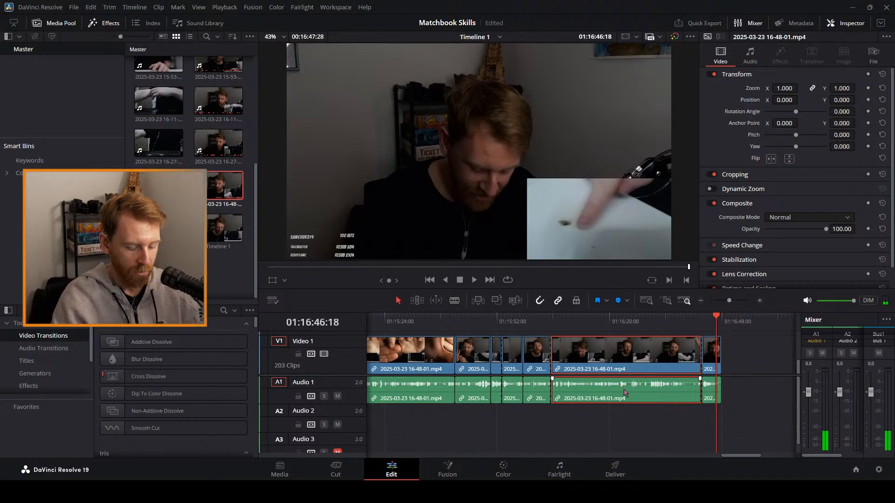
pyautogui.press('Delete')
# Play back the footage just before the join at about 01:16:05.
pyautogui.click(533, 321)
pyautogui.press('space')
pyautogui.press('space')
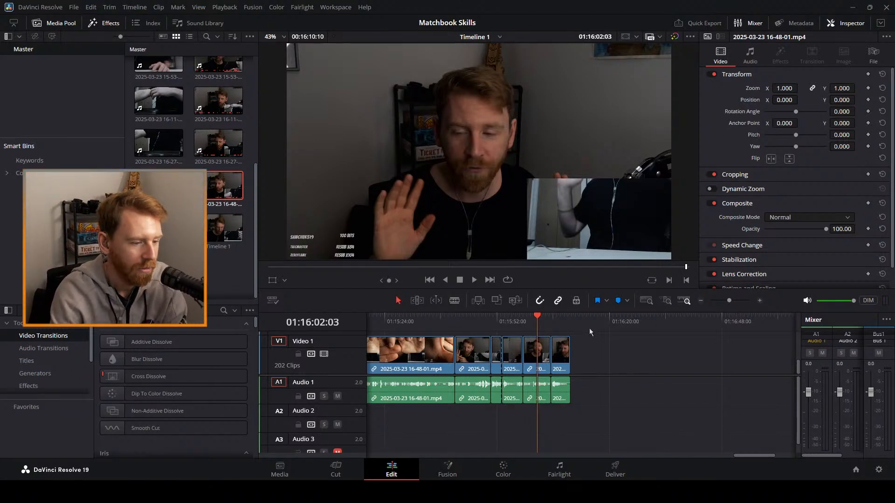
# Move the playhead to the end of the last clip and zoom out to show the whole timeline.
pyautogui.click(569, 324)
pyautogui.moveTo(729, 301); pyautogui.dragTo(709, 300)
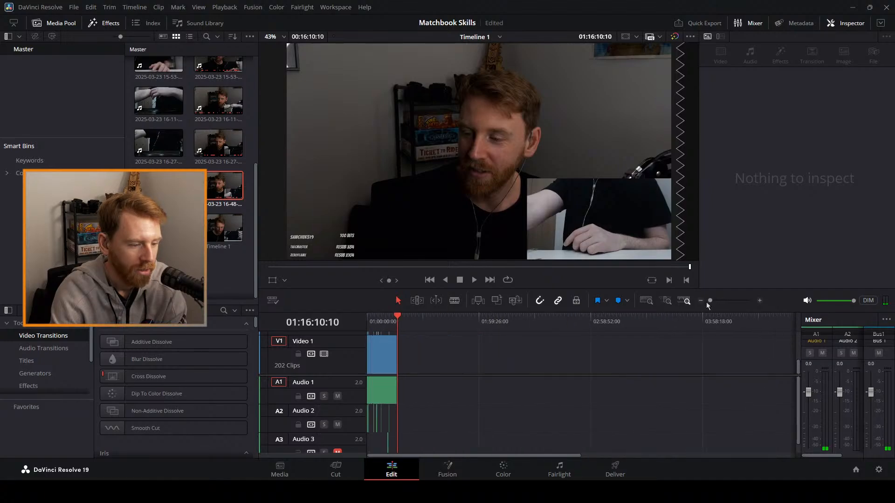
pyautogui.moveTo(379, 325); pyautogui.dragTo(401, 317)
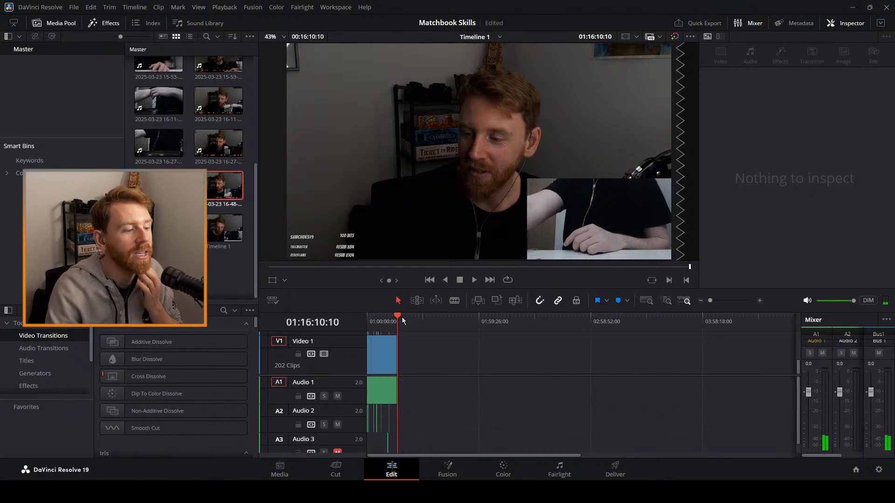